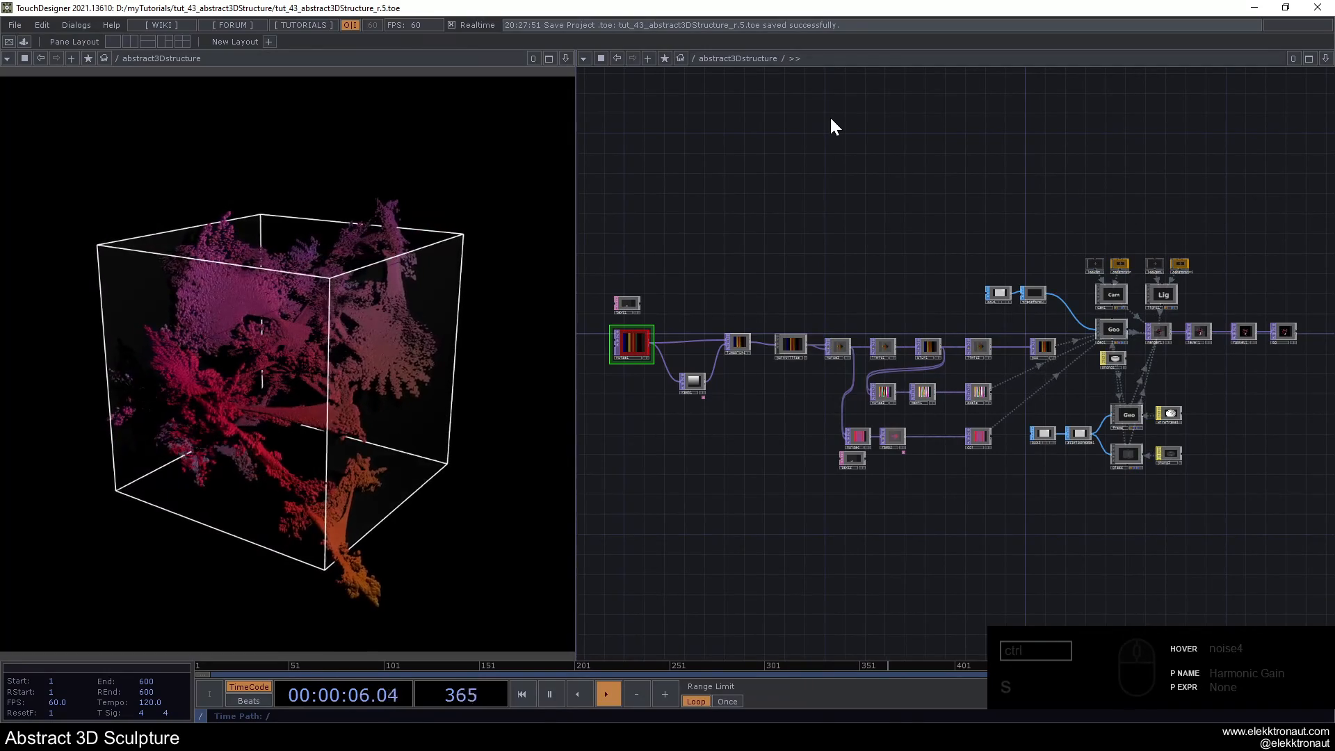
- Show the operator parameters in the network and set the seed of noise1 to 2336
key("p")
left_click_drag(800, 174, 789, 240)
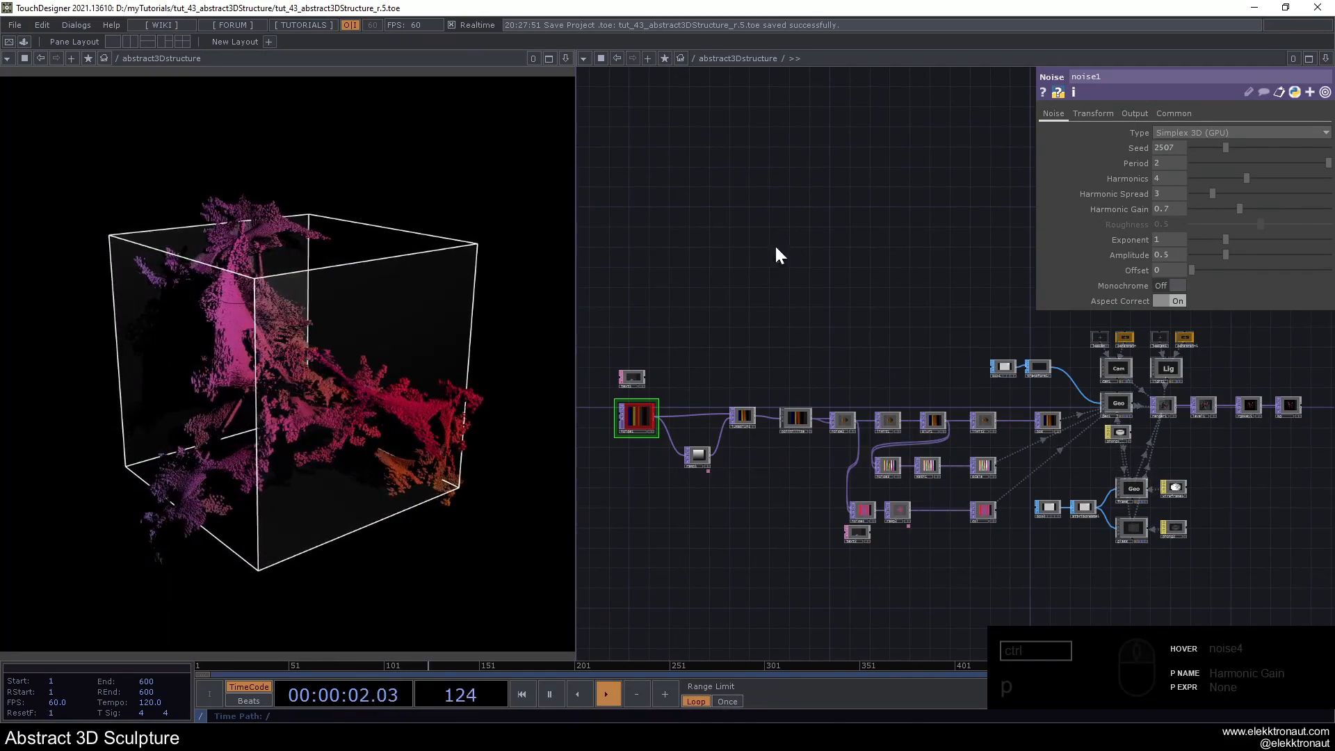
mouse_move(1225, 148)
left_mouse_down()
mouse_move(1169, 151)
mouse_move(1202, 152)
left_mouse_up()
left_click_drag(803, 251, 864, 202)
- Try lowering the harmonics of noise1 and undo the change
mouse_move(1248, 178)
left_mouse_down()
mouse_move(1274, 182)
mouse_move(1018, 178)
mouse_move(1075, 185)
mouse_move(1025, 186)
mouse_move(1052, 189)
left_mouse_up()
key("ctrl+z")
key("ctrl+z")
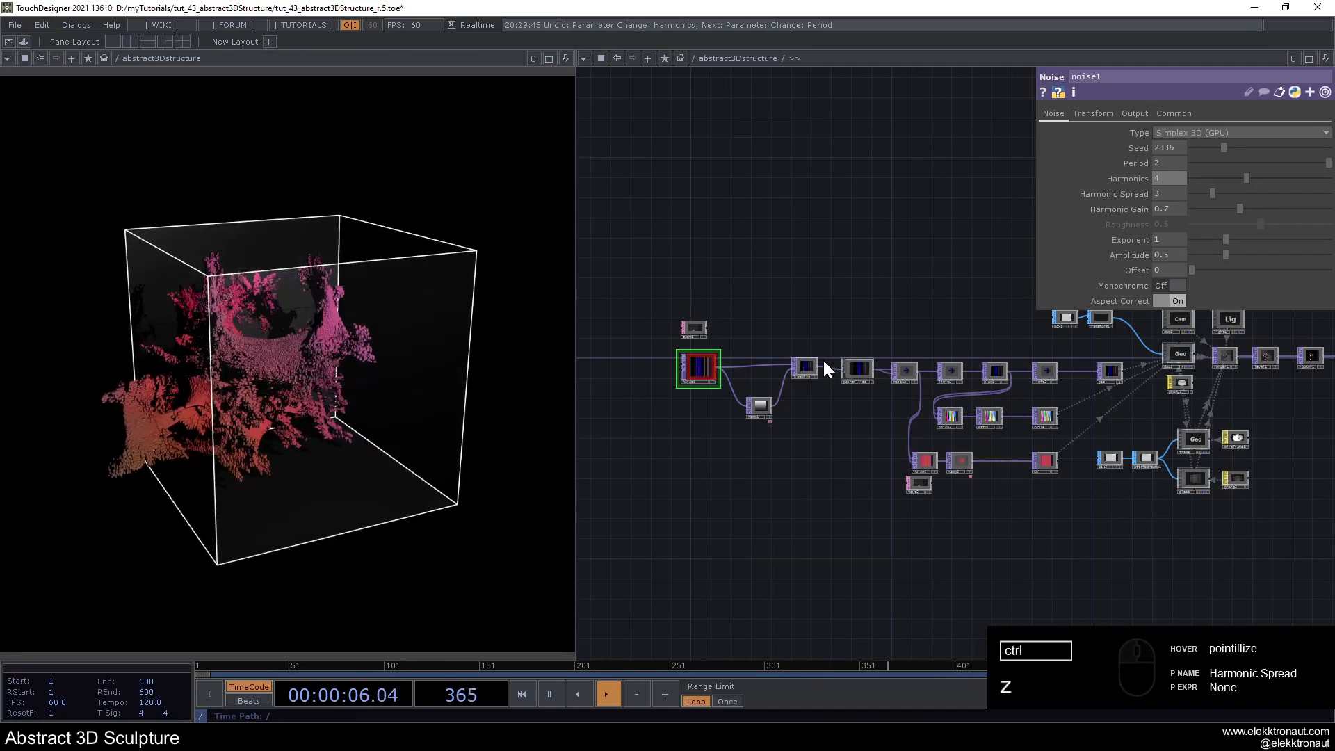
- Try reducing the White Filter Width of the Luma Blur to 1 and undo the change
scroll(823, 358, "up", 2)
left_click(804, 367)
left_click_drag(1279, 209, 1141, 211)
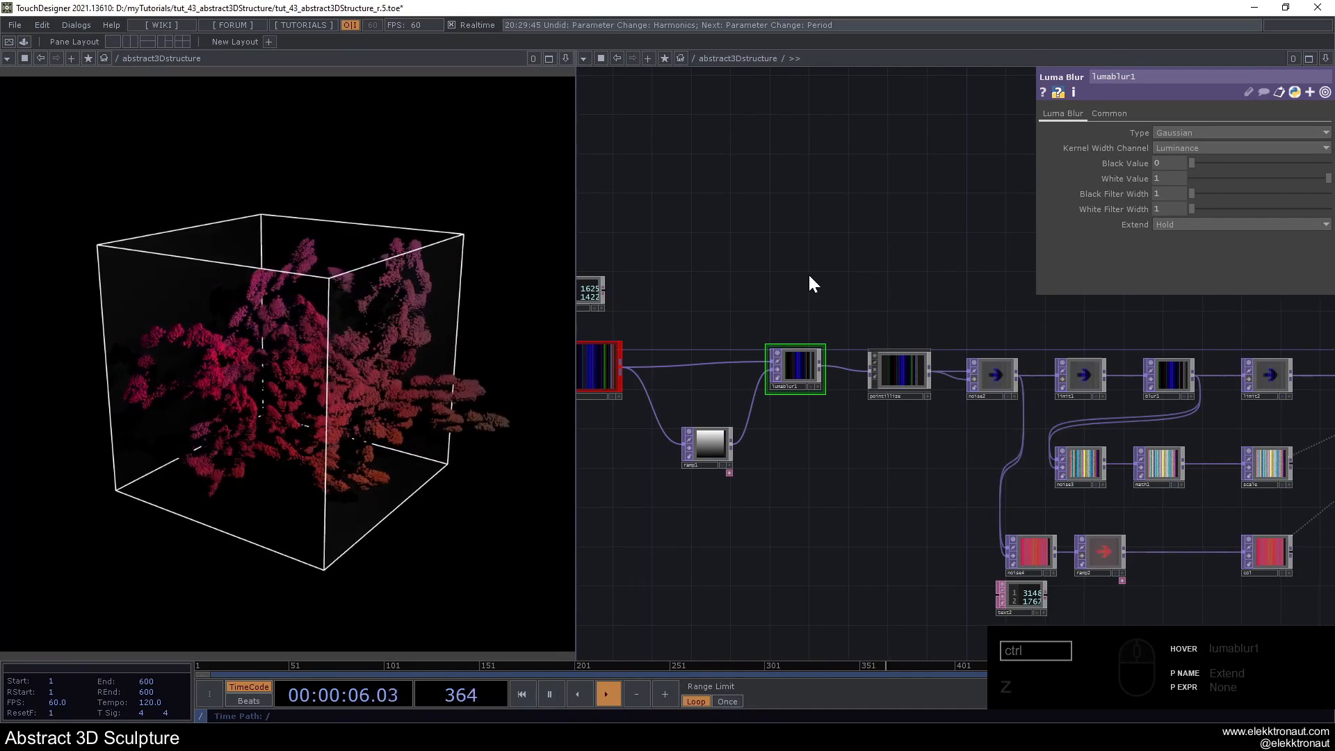
key("ctrl+z")
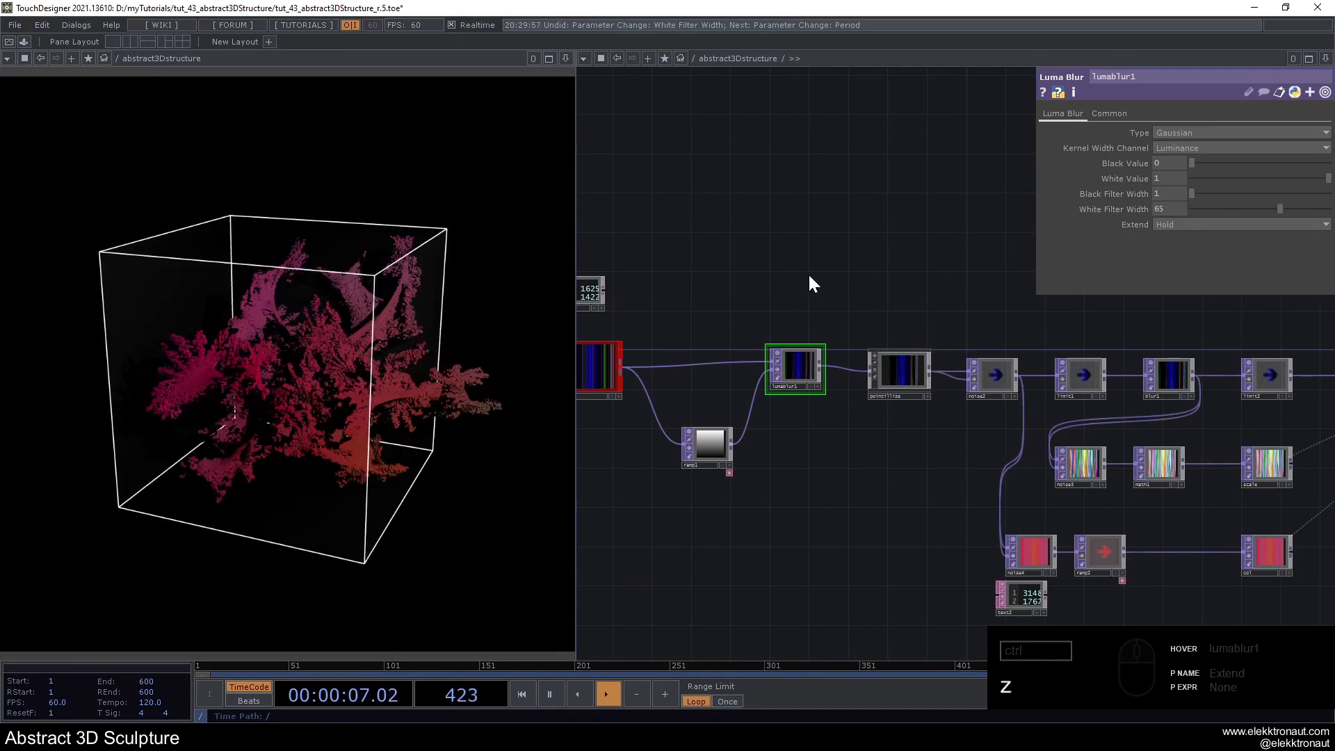
- Try a lower Point Scattering and a higher Dry / Wet Mix on the pointillize component, undoing each change
left_click(901, 379)
left_click_drag(925, 294, 752, 276)
scroll(703, 323, "up", 3)
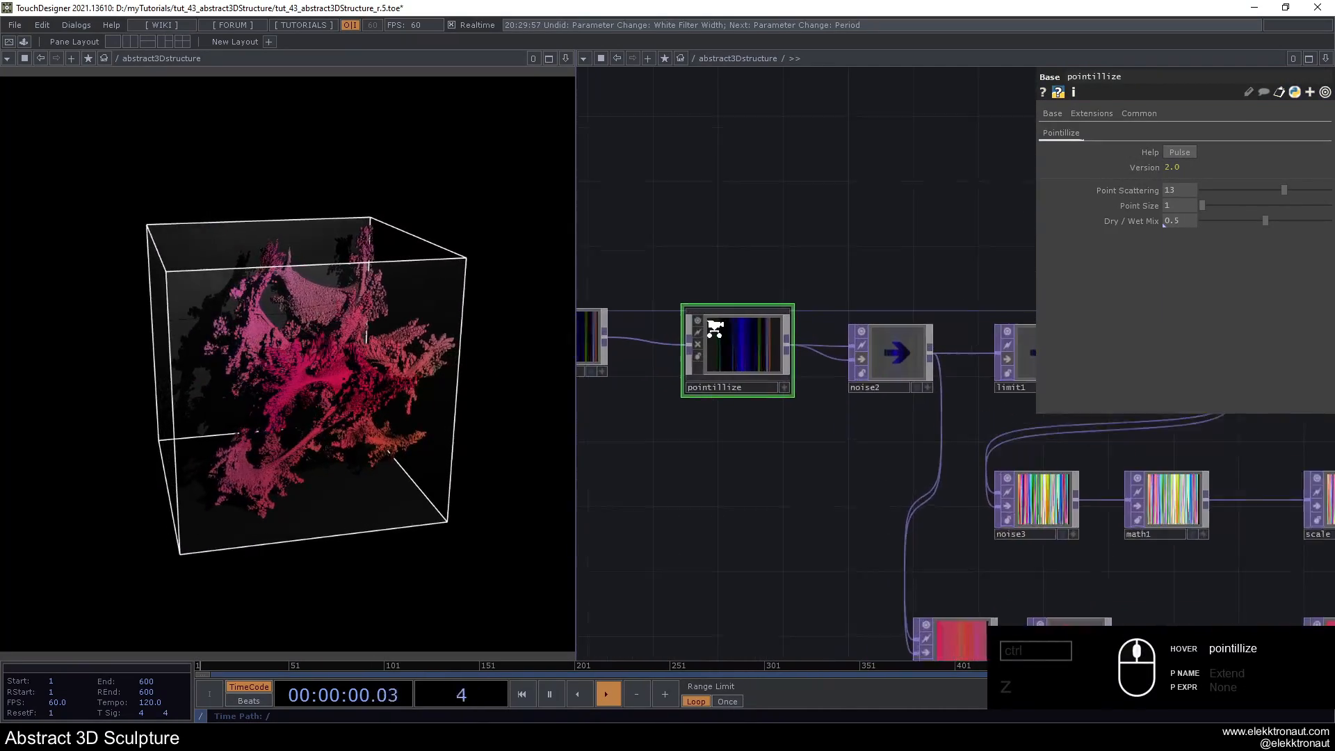
left_click_drag(860, 271, 808, 271)
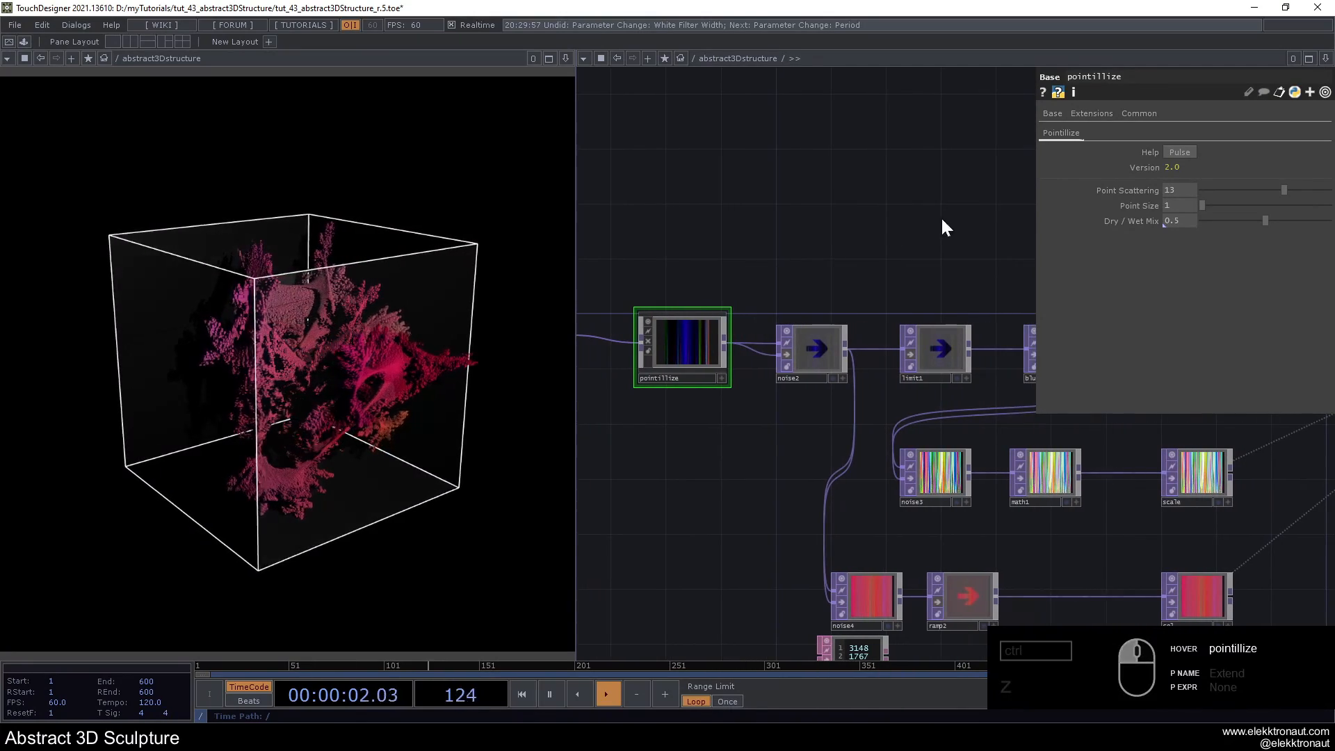
left_click_drag(1269, 191, 1111, 206)
key("ctrl+z")
mouse_move(1264, 221)
left_mouse_down()
mouse_move(1182, 228)
mouse_move(1331, 257)
left_mouse_up()
key("ctrl+z")
- Raise the amplitude of noise1 to 0.99
mouse_move(845, 241)
left_mouse_down()
mouse_move(732, 246)
mouse_move(1331, 238)
left_mouse_up()
scroll(771, 237, "down", 3)
left_click(810, 317)
left_click_drag(1226, 256, 1261, 260)
scroll(741, 276, "down", 2)
left_click_drag(729, 203, 515, 212)
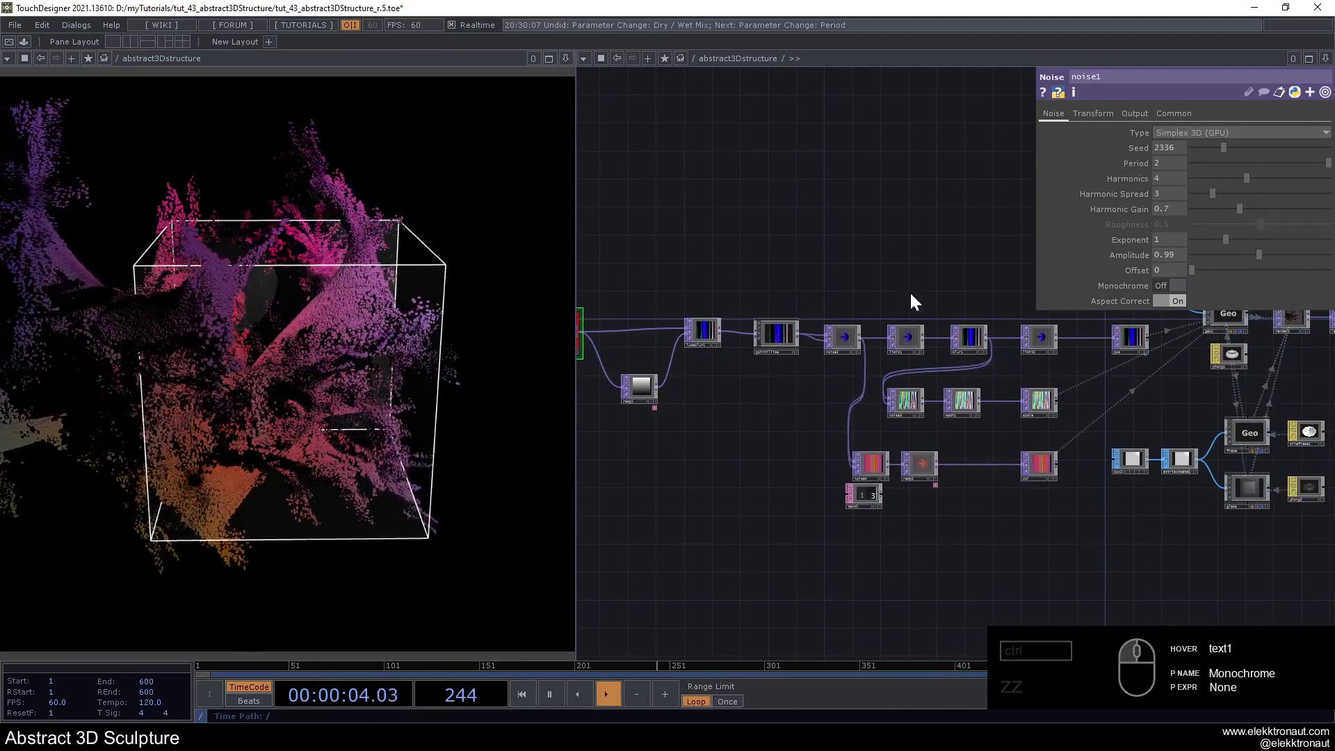
- Toggle the bypass of limit2 on and off to compare the sculpture with and without the limit
scroll(947, 275, "up", 4)
left_click_drag(941, 262, 712, 274)
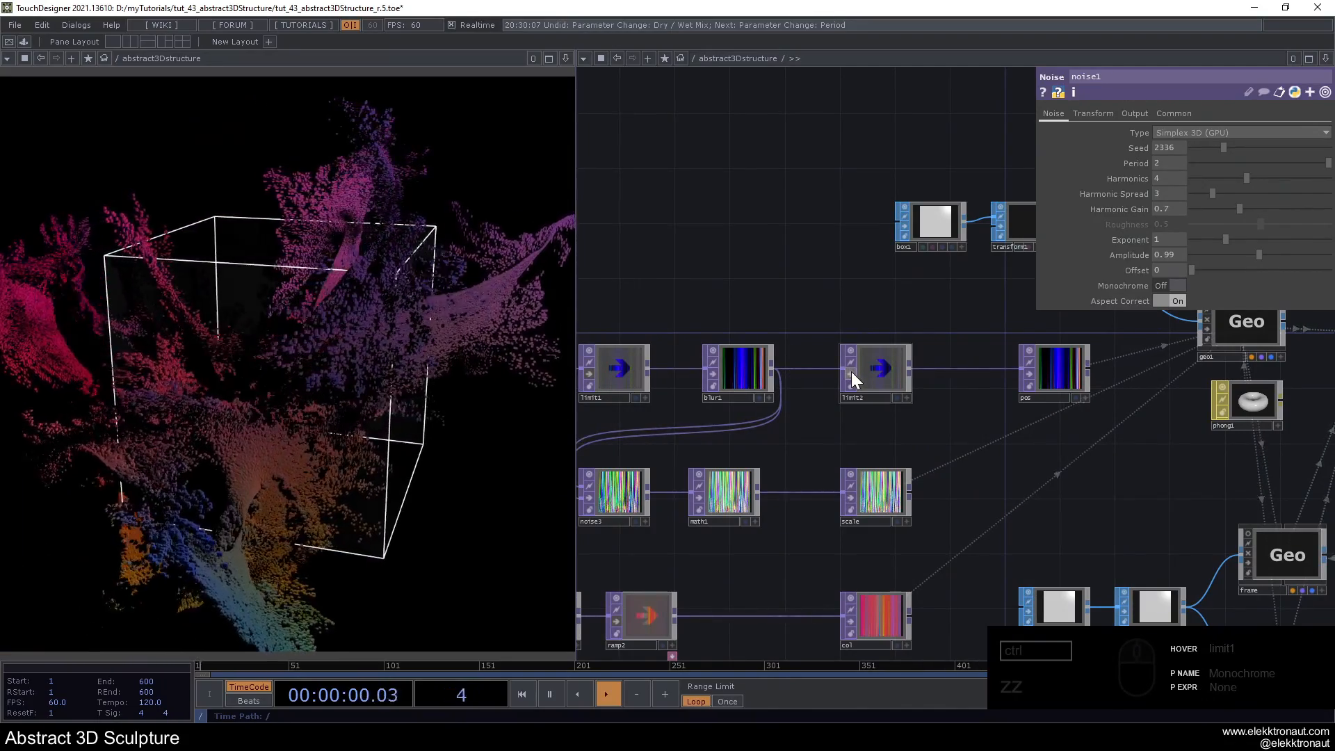
left_click(851, 371)
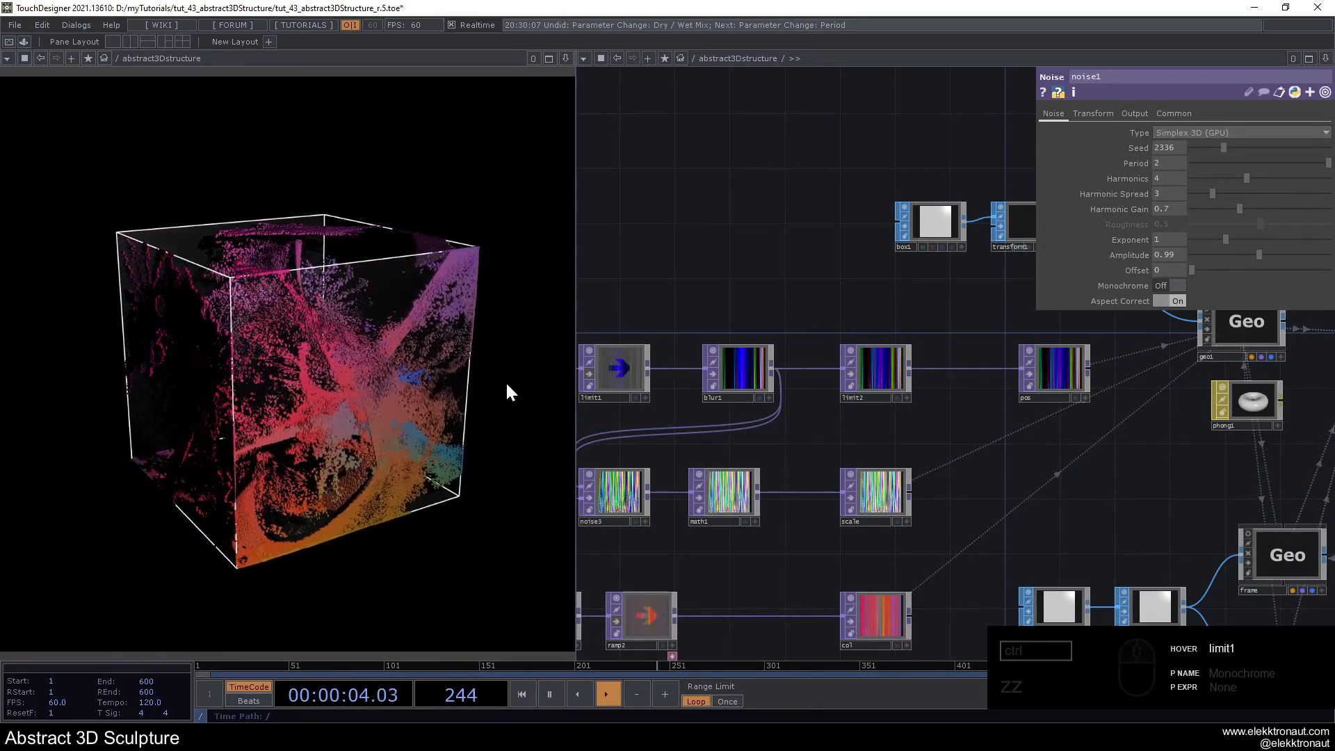
left_click(849, 373)
left_click(849, 372)
left_click(850, 372)
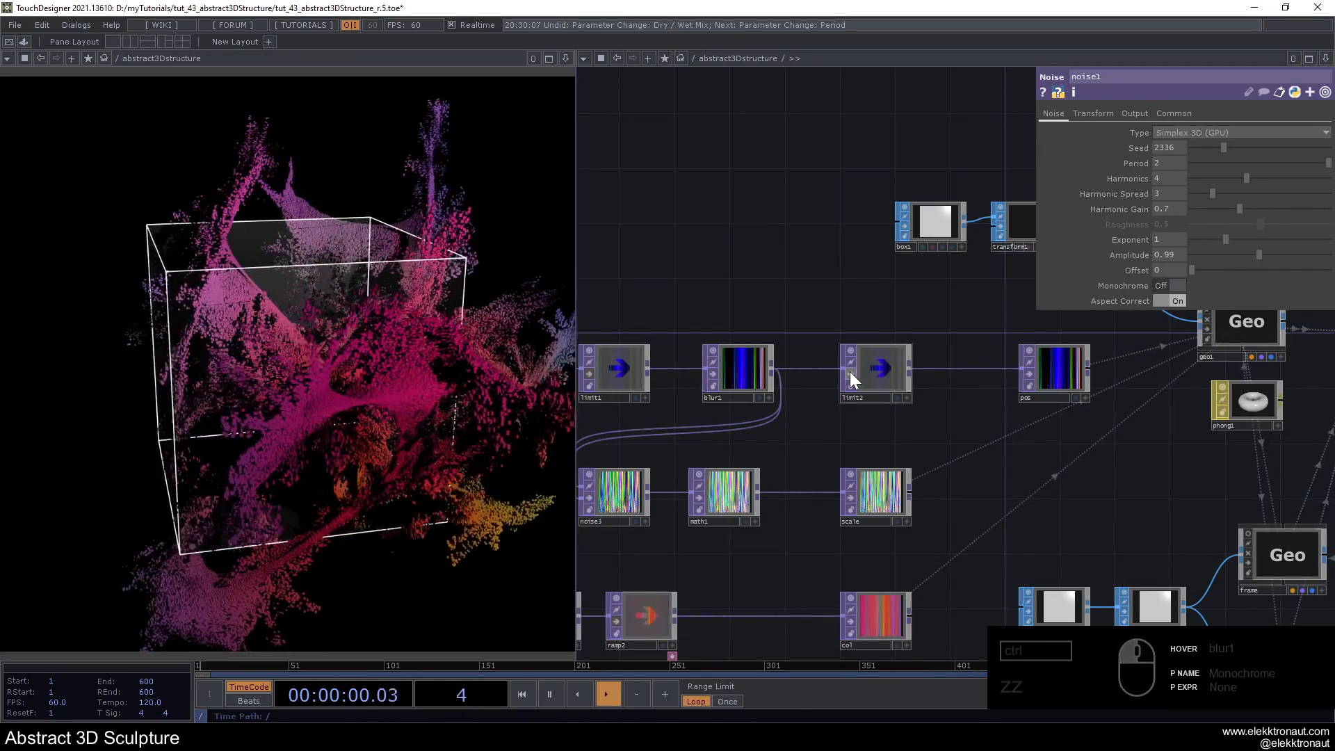
left_click(850, 372)
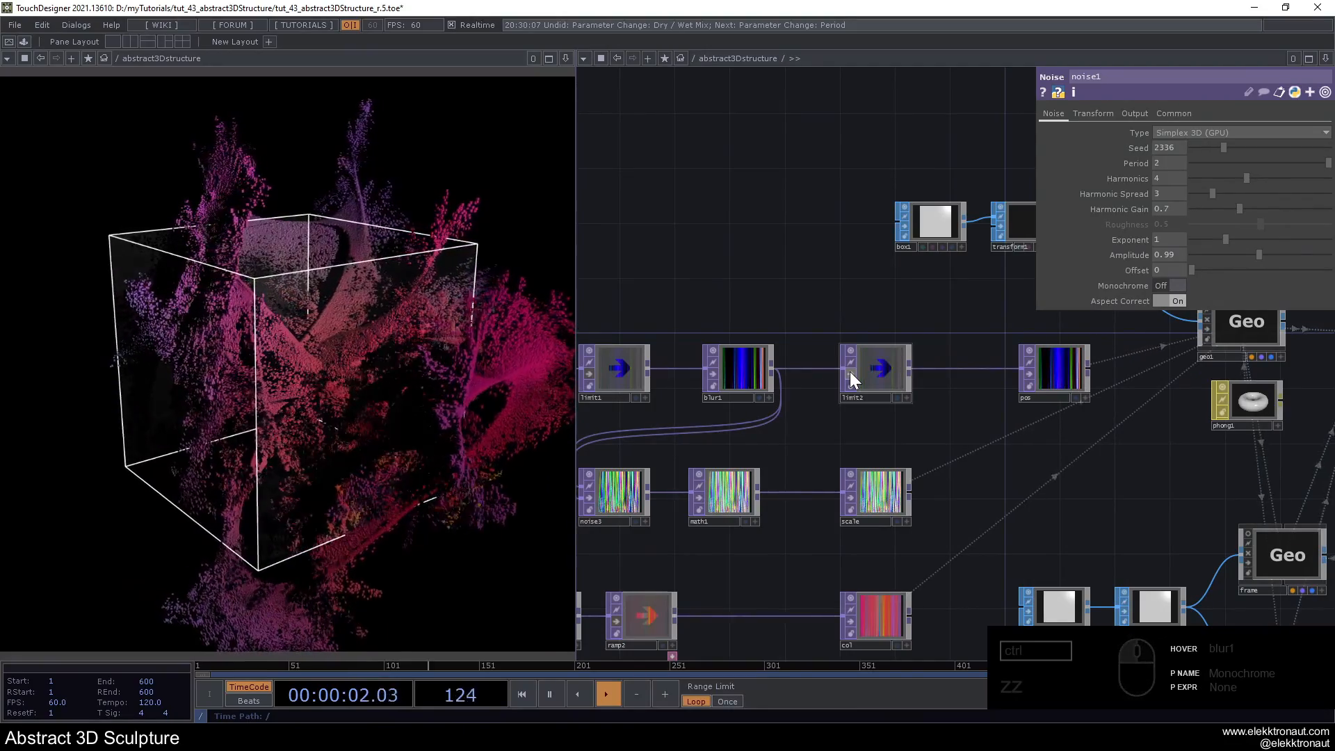
left_click(850, 372)
- Activate limit1 and try a larger quantize Value Step, undoing the last change
scroll(849, 372, "down", 3)
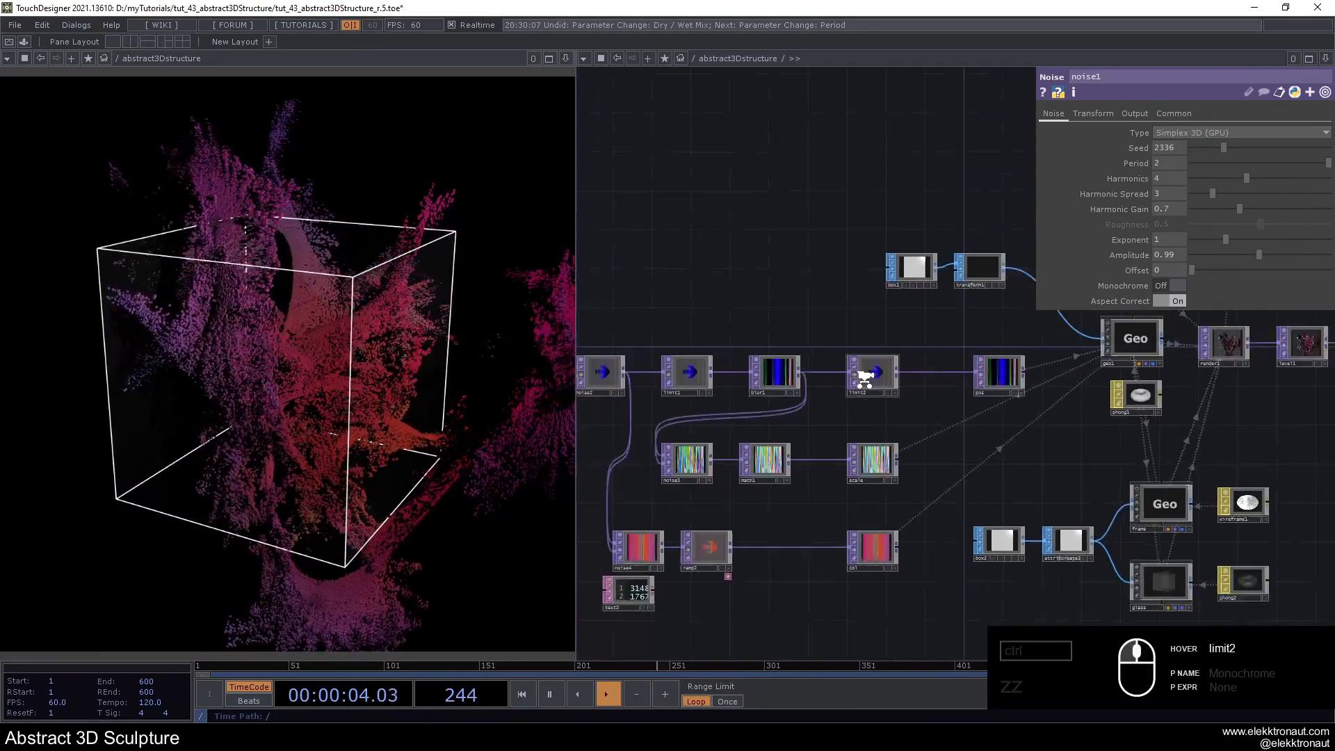
left_click_drag(834, 324, 879, 326)
scroll(833, 374, "up", 3)
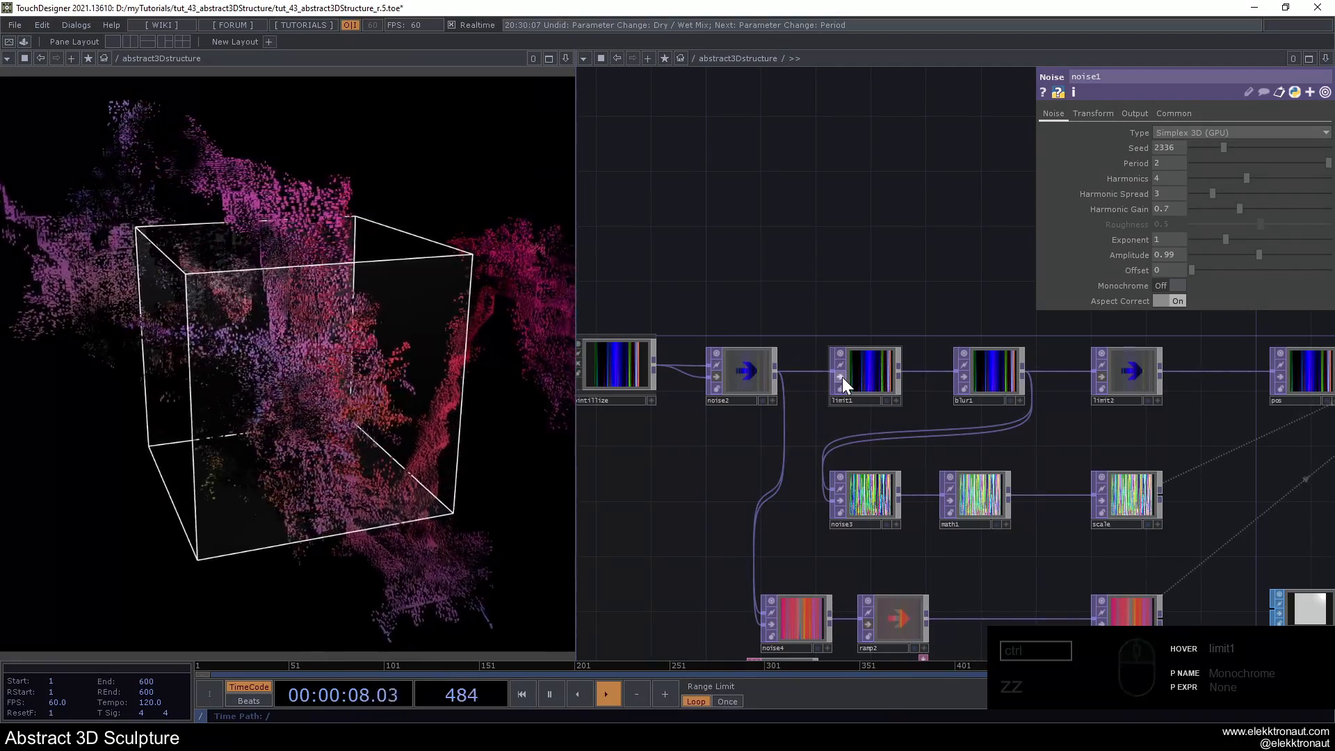
left_click(854, 375)
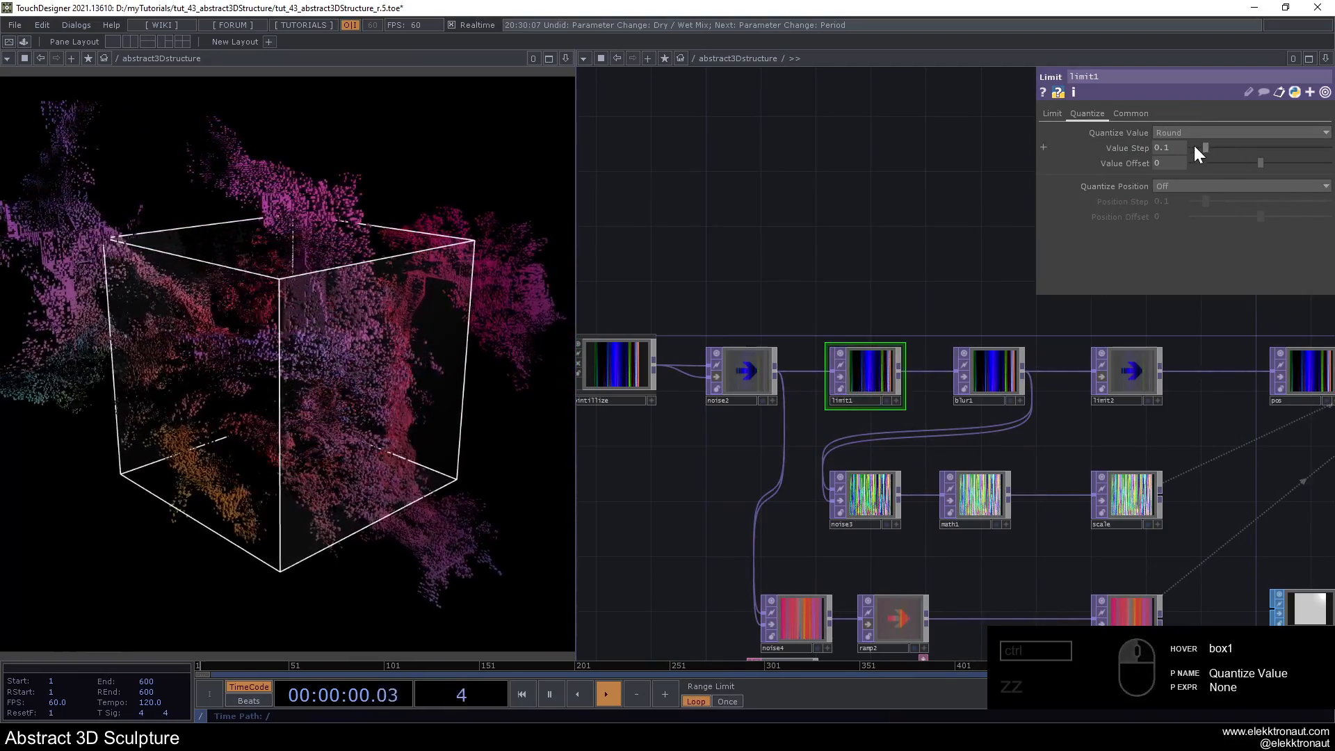
left_click_drag(1218, 153, 1245, 158)
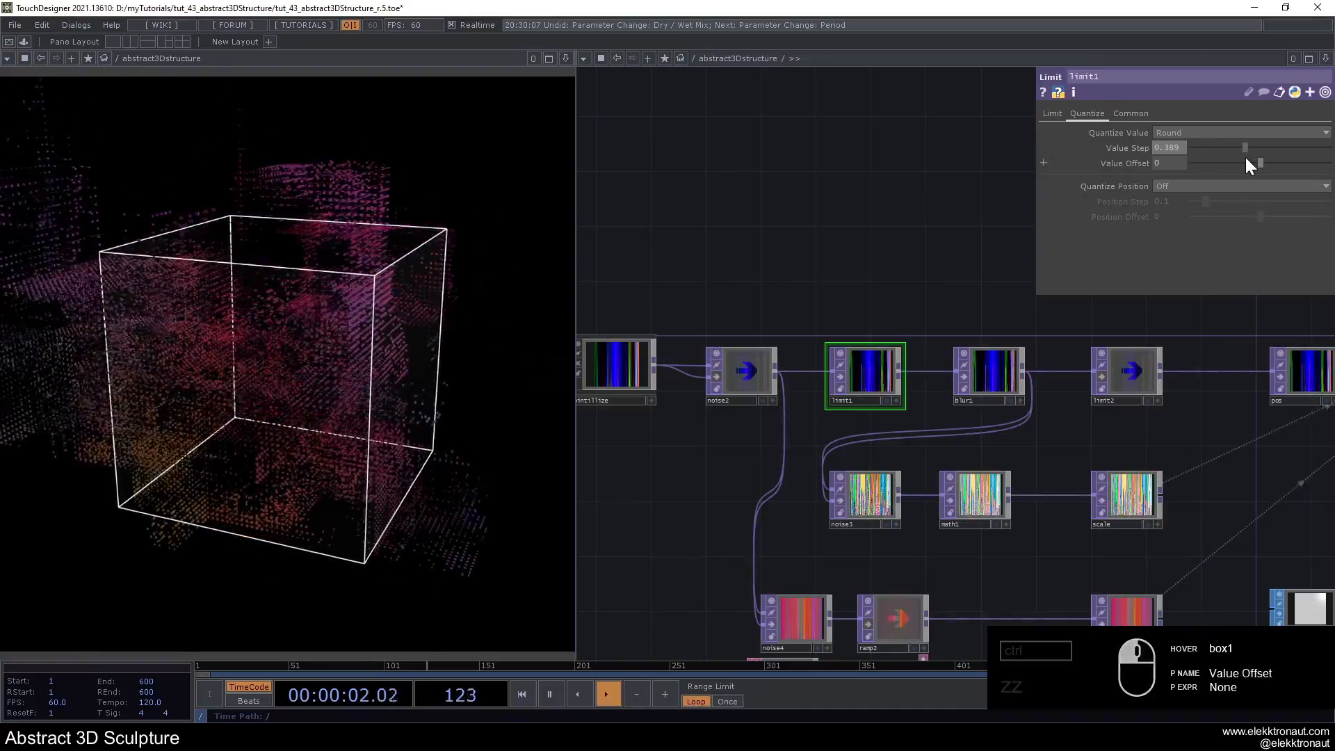
key("ctrl+z")
- Set the period of noise2 to 0.46 and its amplitude to 0
left_click(728, 378)
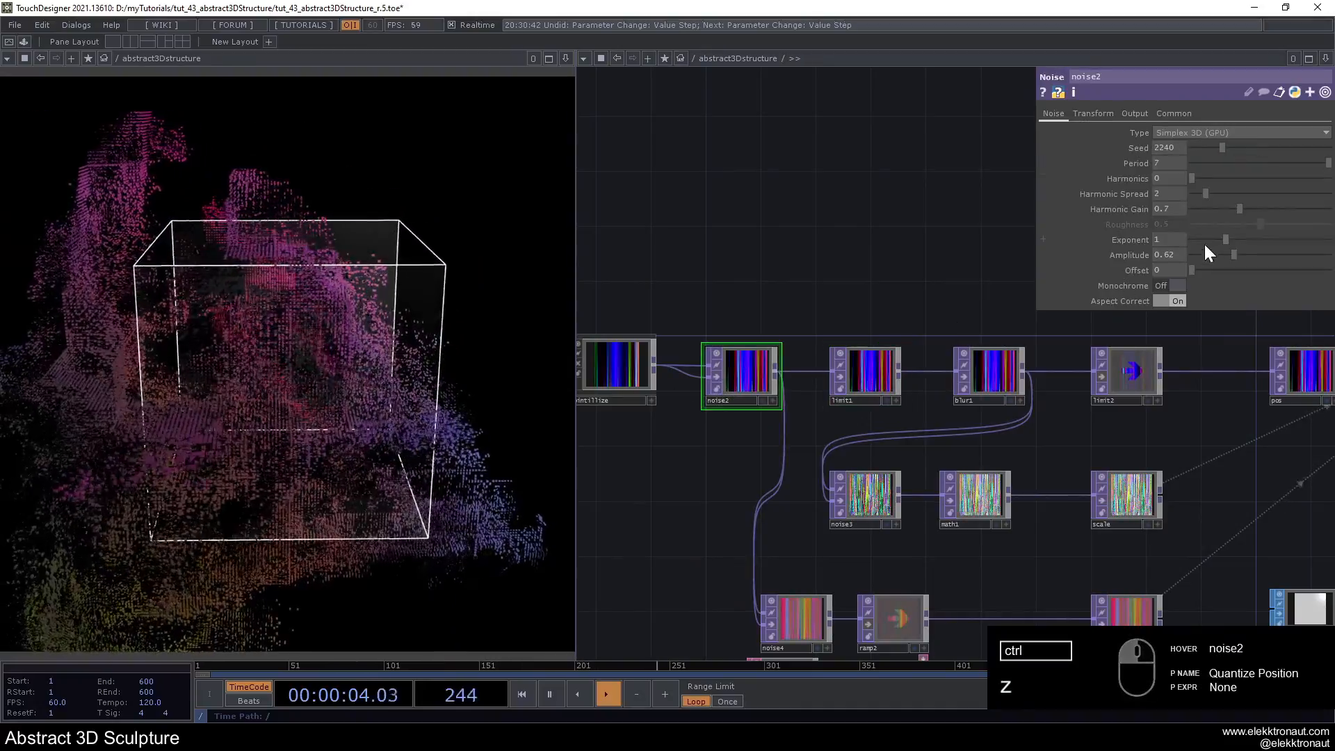
mouse_move(1207, 260)
left_mouse_down()
mouse_move(1166, 264)
mouse_move(1298, 278)
mouse_move(1200, 278)
left_mouse_up()
left_click_drag(1250, 166, 1225, 165)
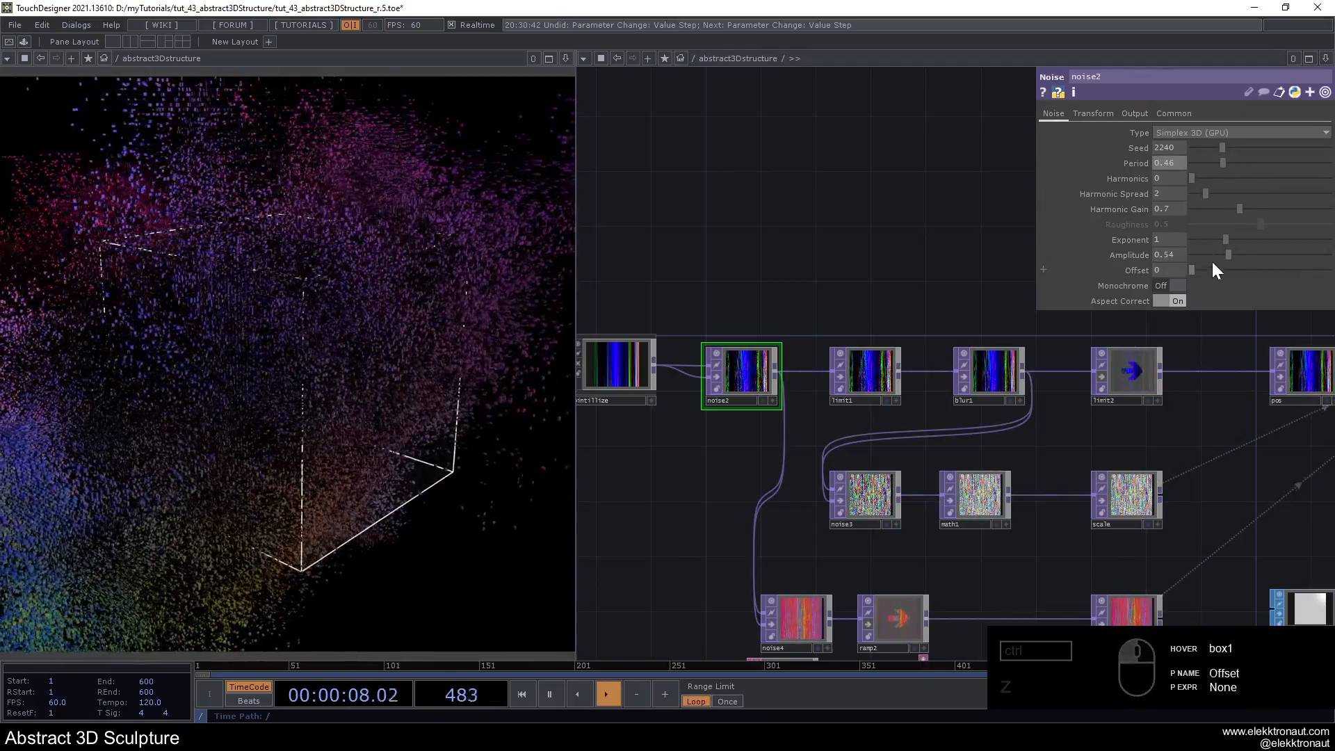
left_click_drag(1211, 258, 1182, 257)
scroll(908, 313, "down", 5)
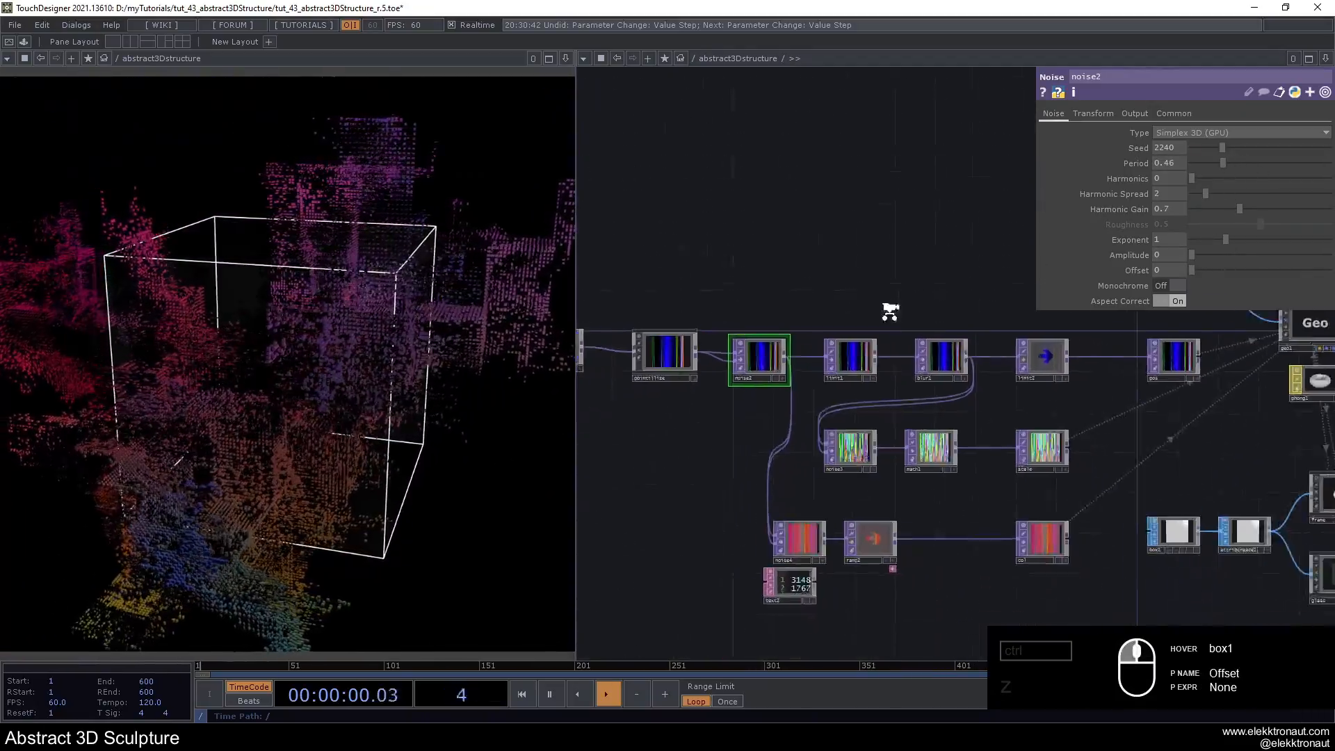
- Set the amplitude of noise1 to 0.5
left_click(685, 346)
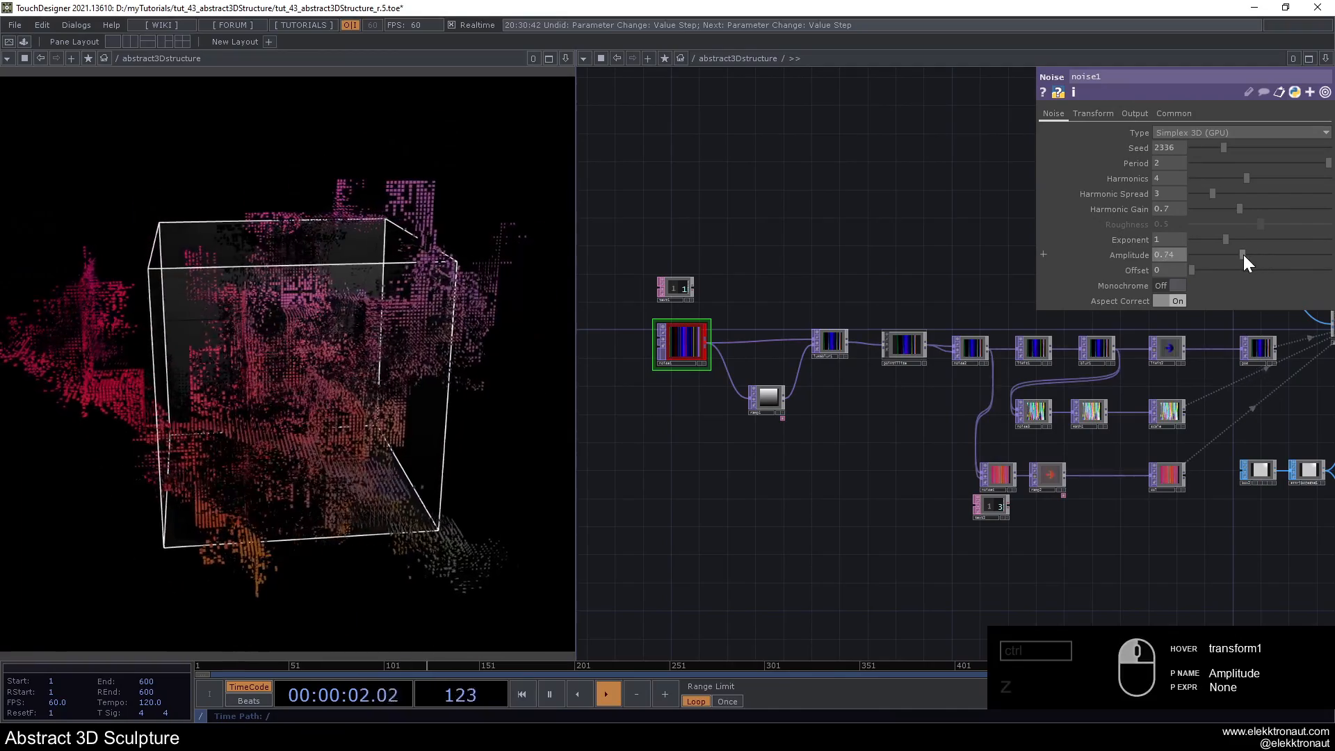
left_click(1162, 255)
type("0.5")
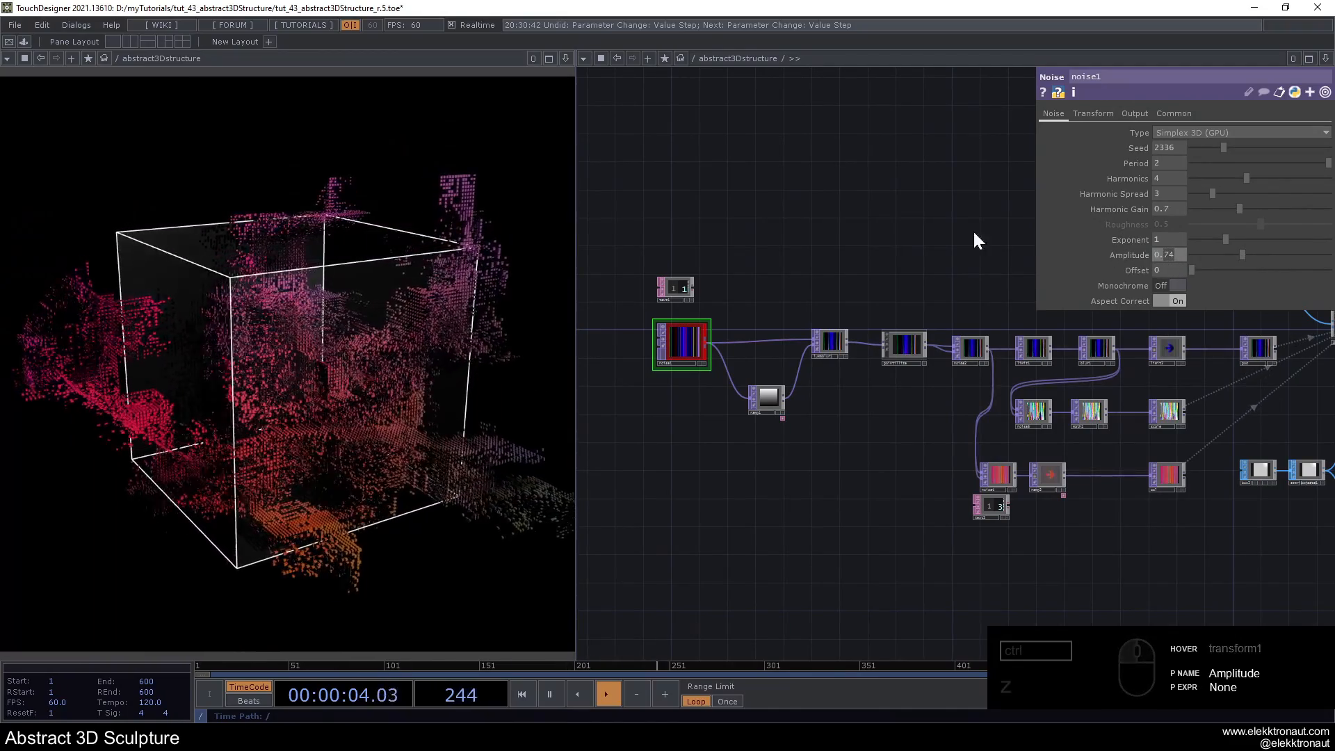
key("Return")
- Try out the amplitude of noise2 on the undistorted sculpture
scroll(987, 330, "up", 4)
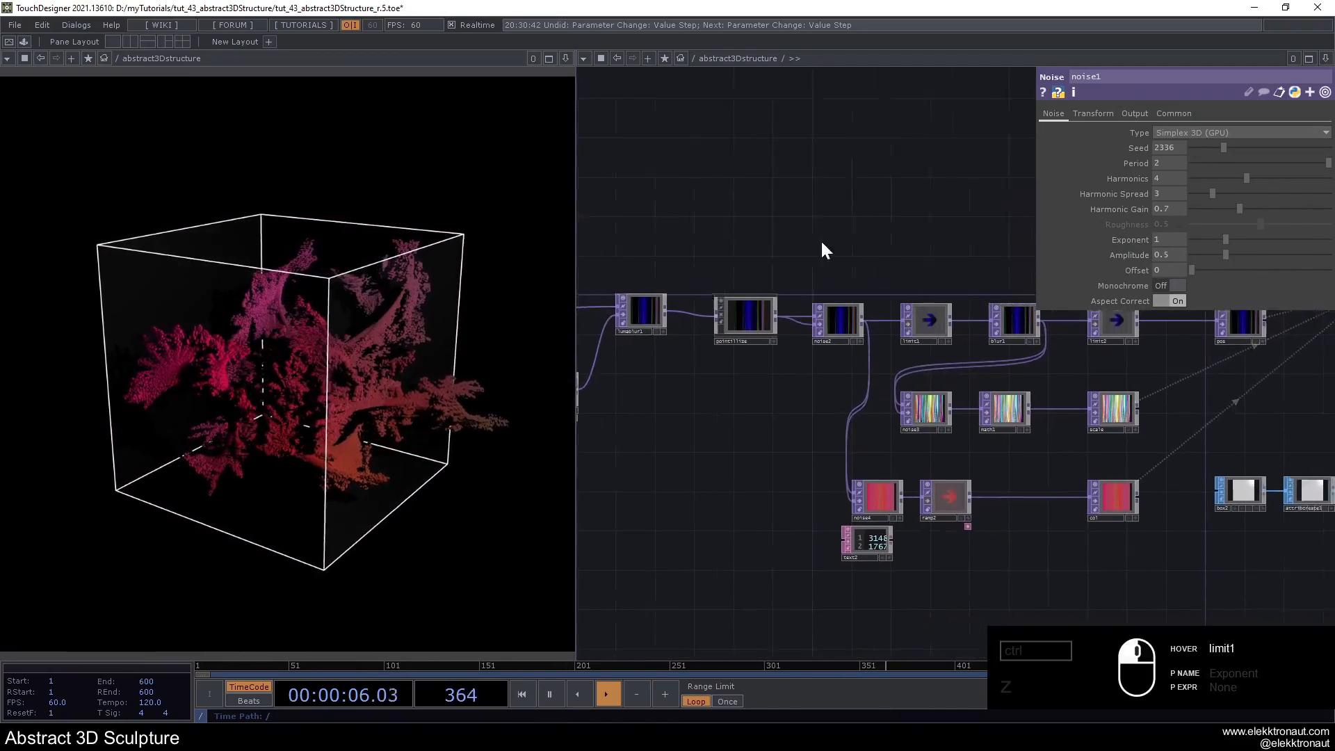
left_click(727, 324)
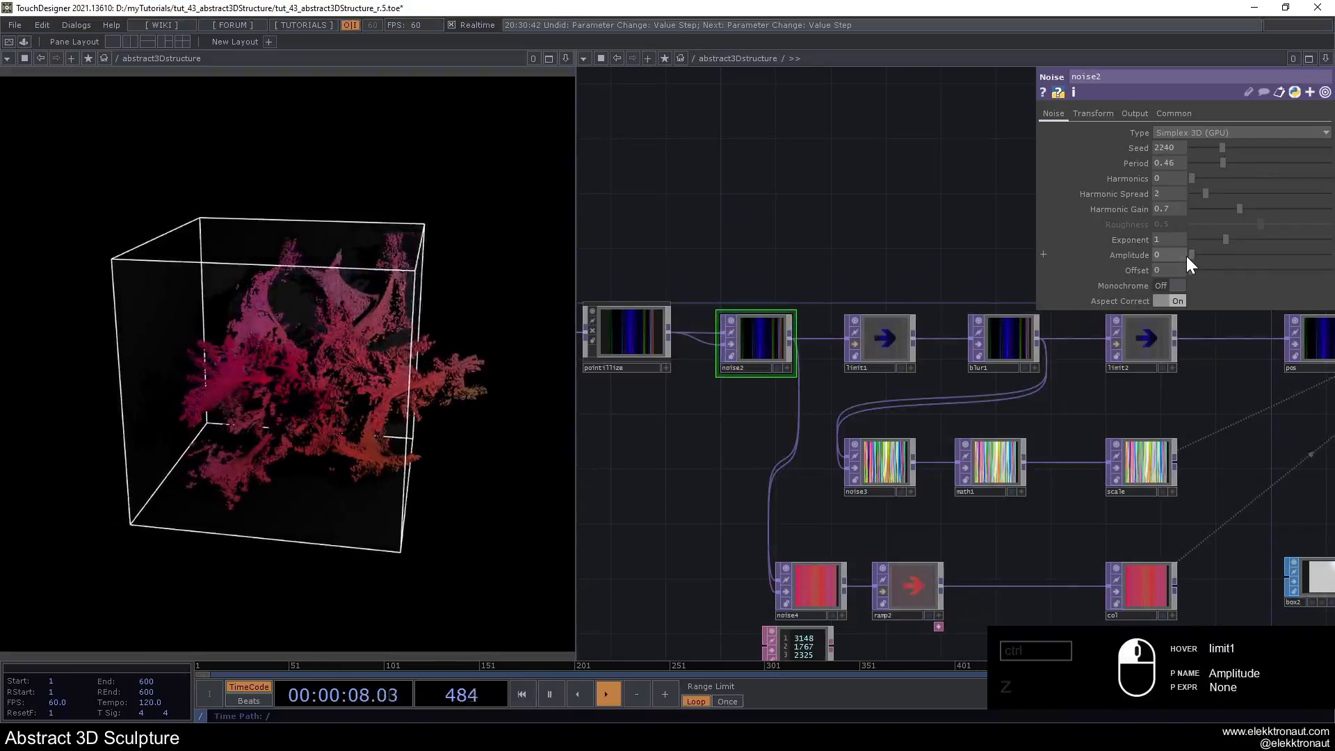
mouse_move(1186, 256)
left_mouse_down()
mouse_move(1297, 267)
mouse_move(1029, 271)
left_mouse_up()
scroll(716, 298, "down", 5)
scroll(911, 362, "up", 3)
scroll(742, 361, "up", 2)
left_click(705, 337)
- Try different amplitude and seed values on the color noise noise4 and undo the last seed change
right_click_drag(645, 404, 910, 462)
left_click(661, 424)
mouse_move(1212, 257)
left_mouse_down()
mouse_move(1165, 257)
mouse_move(1198, 257)
left_mouse_up()
key("ctrl+z")
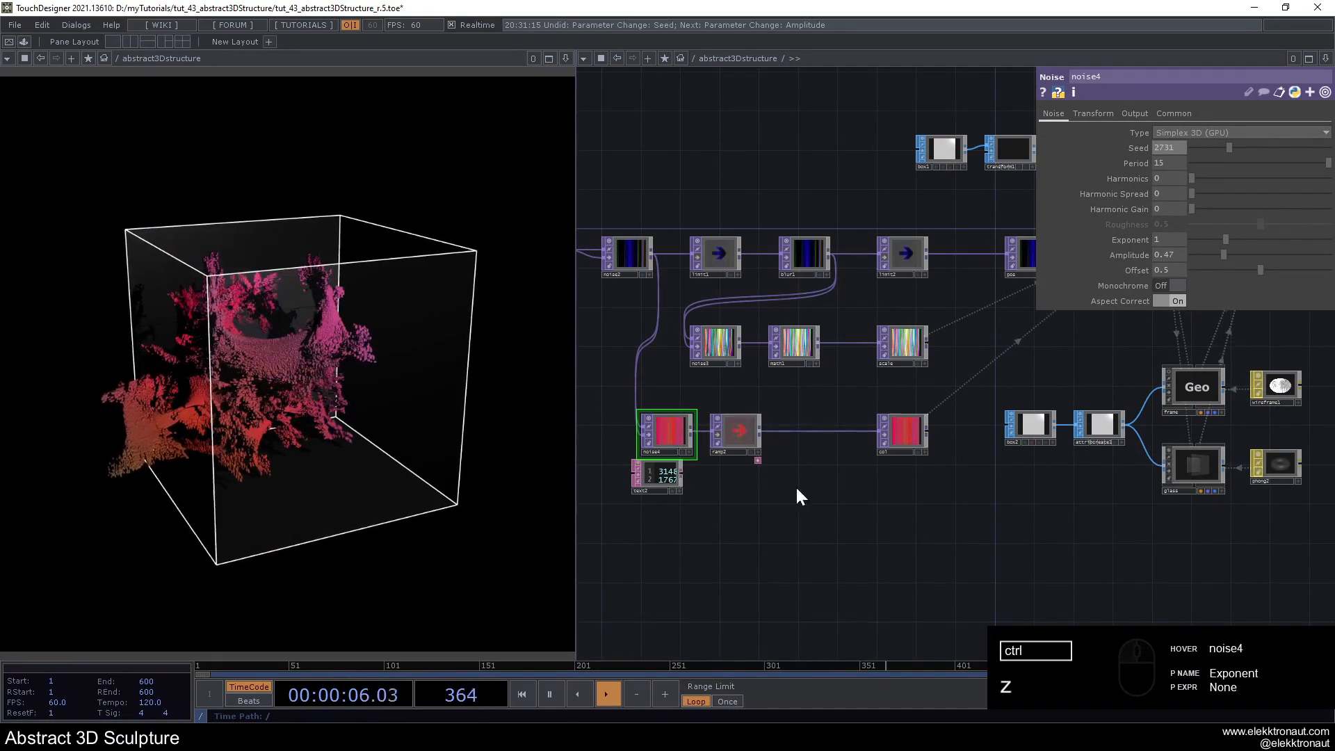
- Review the camera, light, geometry and render operators at the end of the network
scroll(728, 432, "up", 2)
scroll(728, 441, "down", 5)
scroll(915, 399, "up", 6)
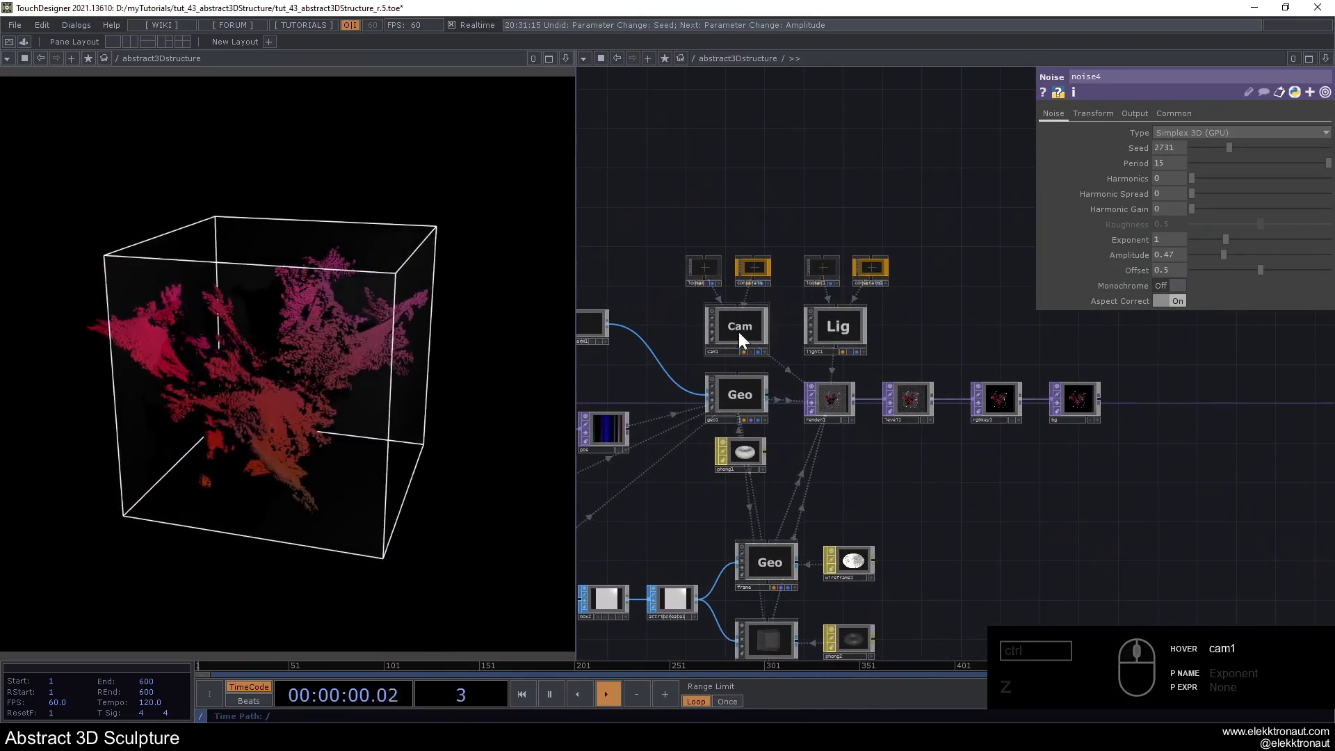
scroll(925, 459, "down", 3)
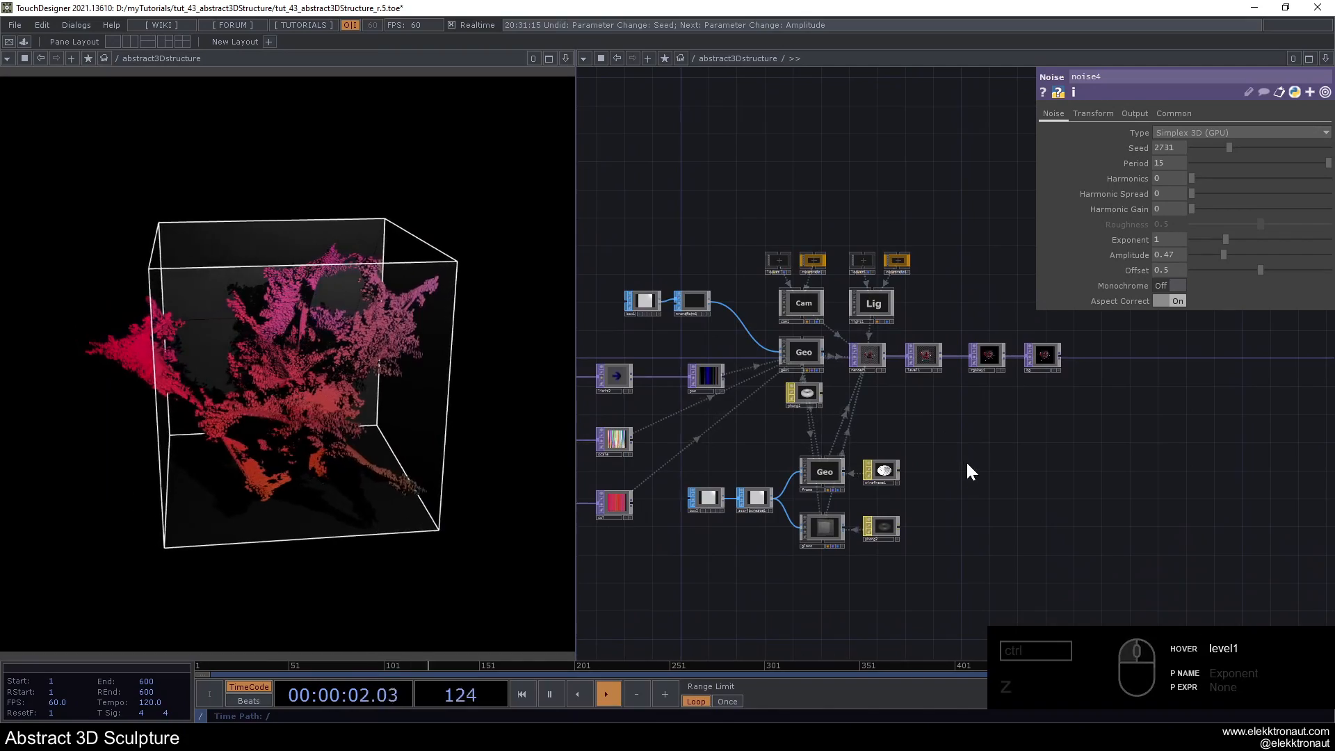
scroll(968, 468, "down", 4)
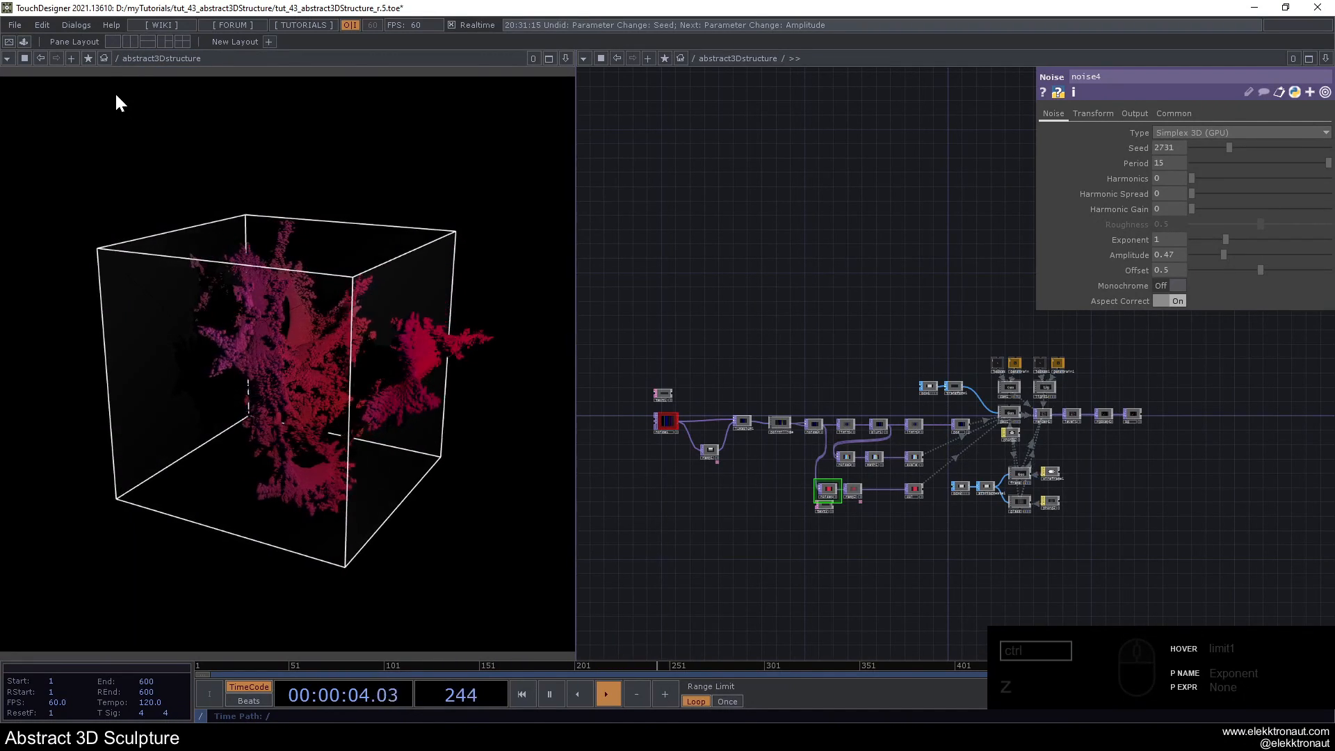
- Open the parameters of the abstract3Dstructure container and check the Background TOP among its Look settings
right_click(720, 61)
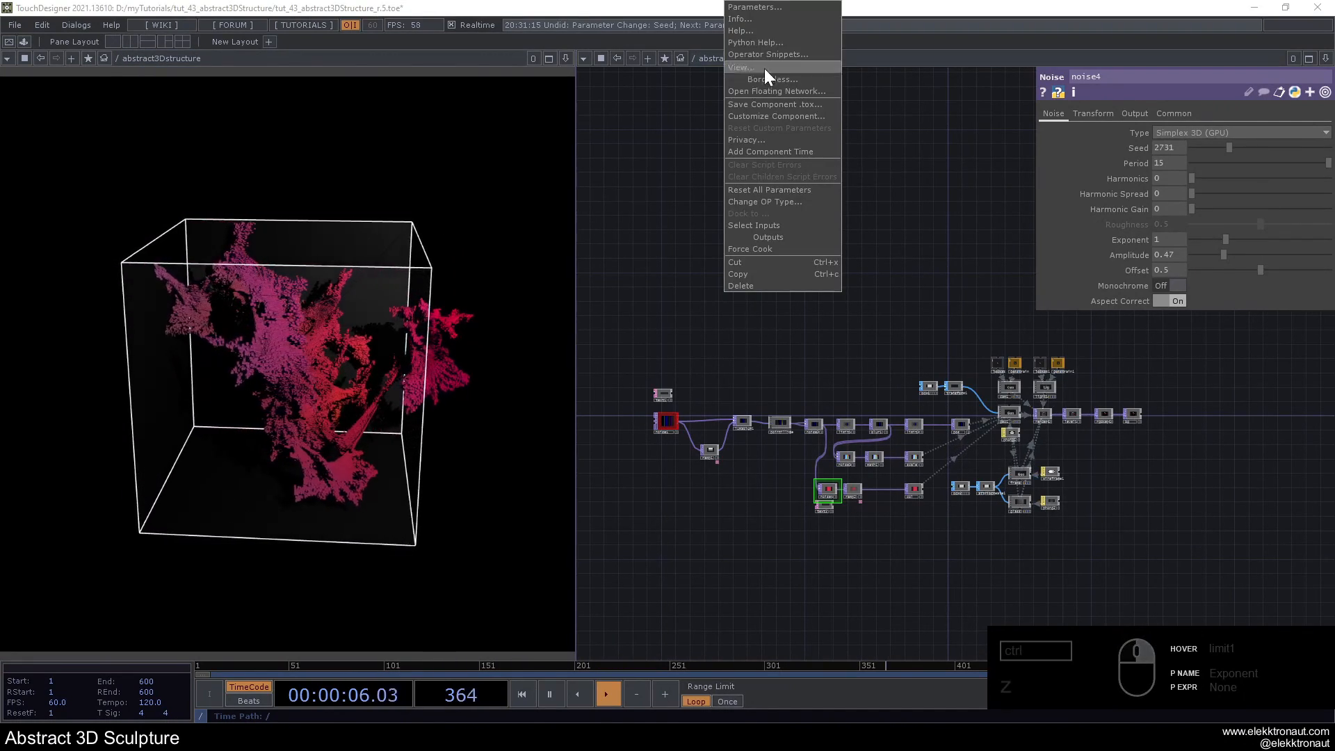
left_click(770, 11)
left_click(619, 67)
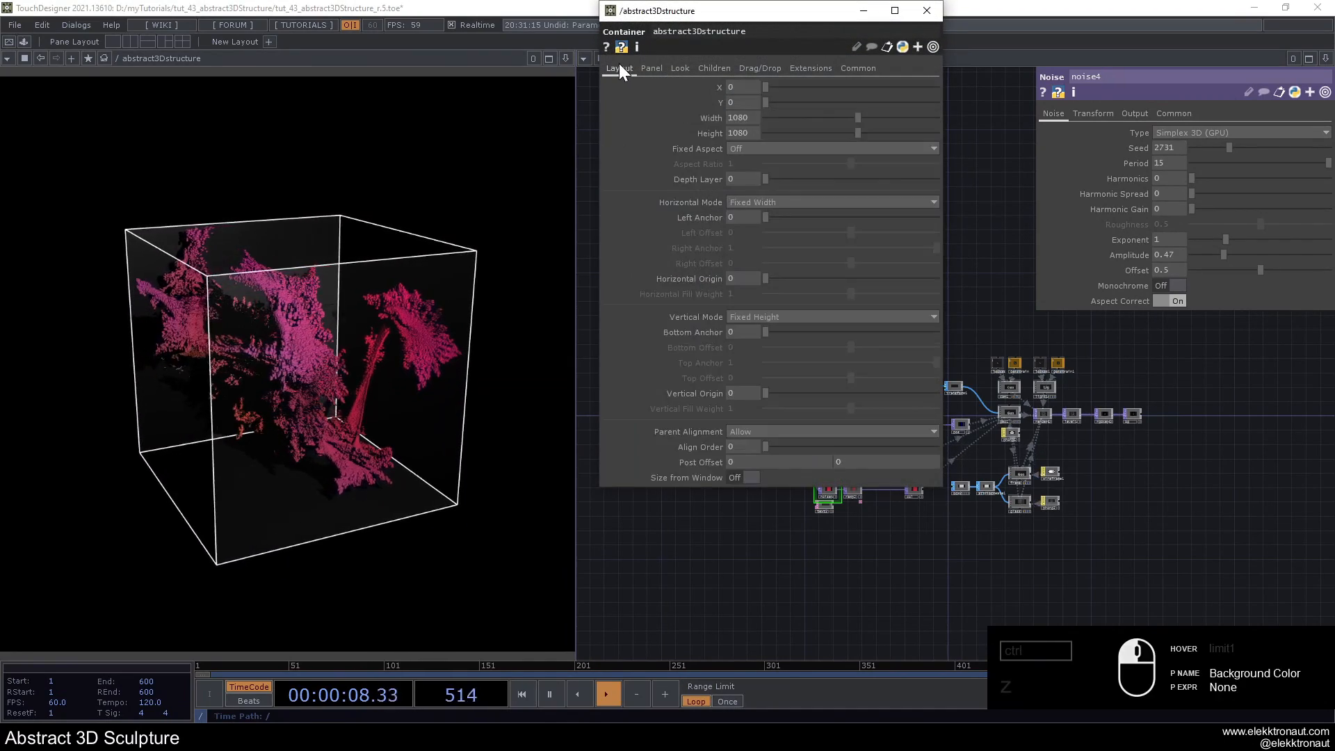
left_click(714, 64)
left_click(681, 66)
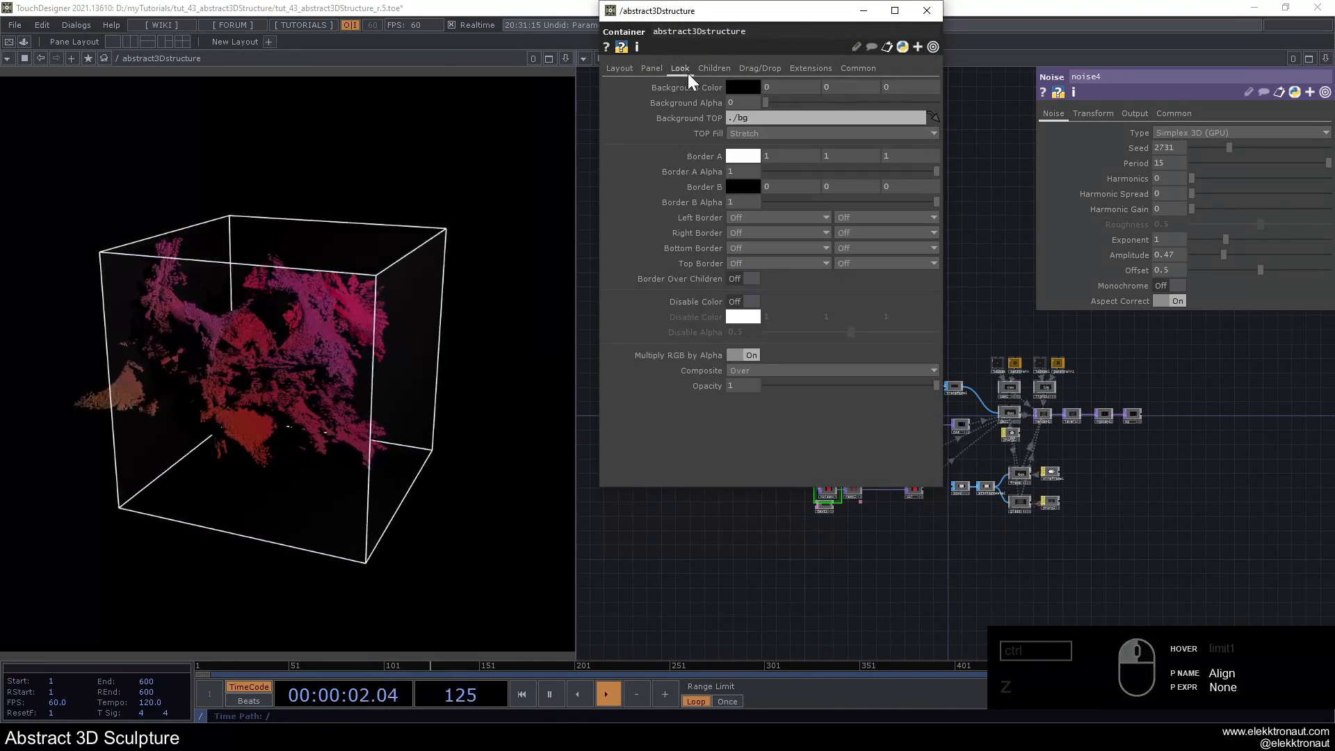
left_click(929, 13)
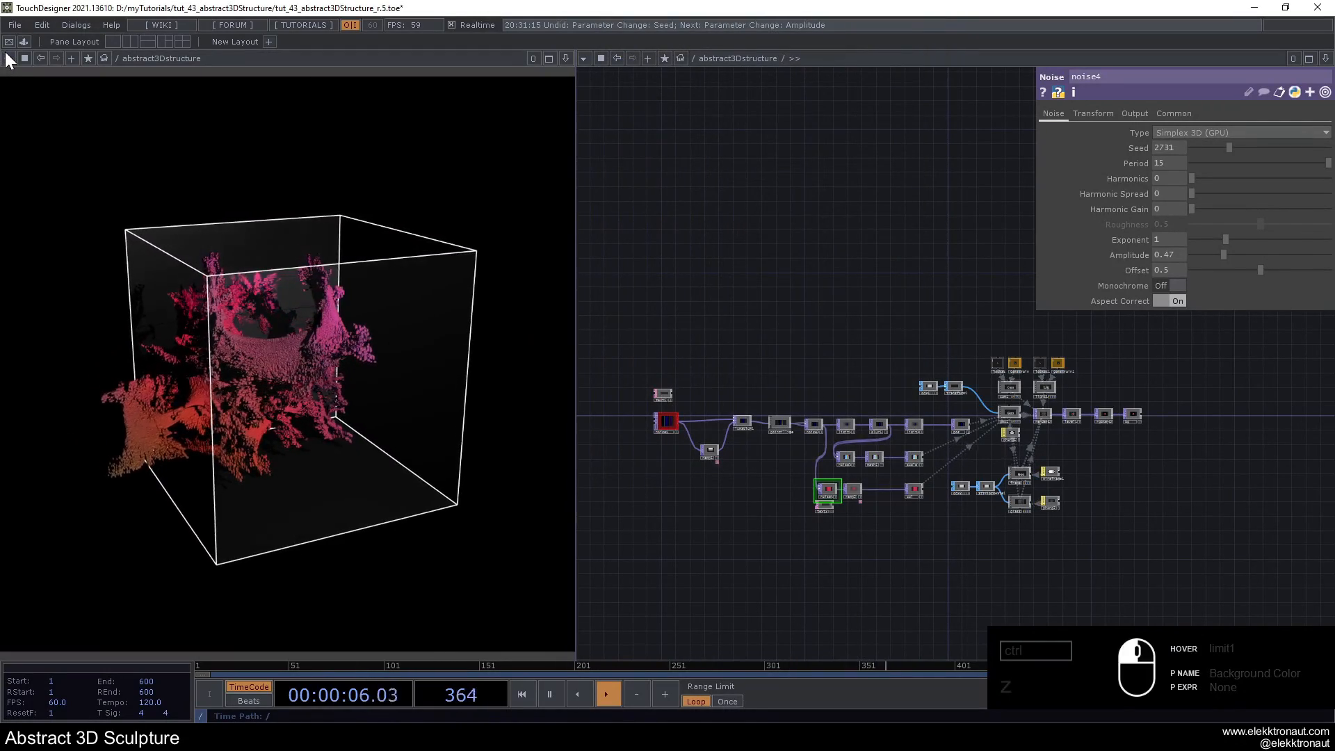
left_click(8, 58)
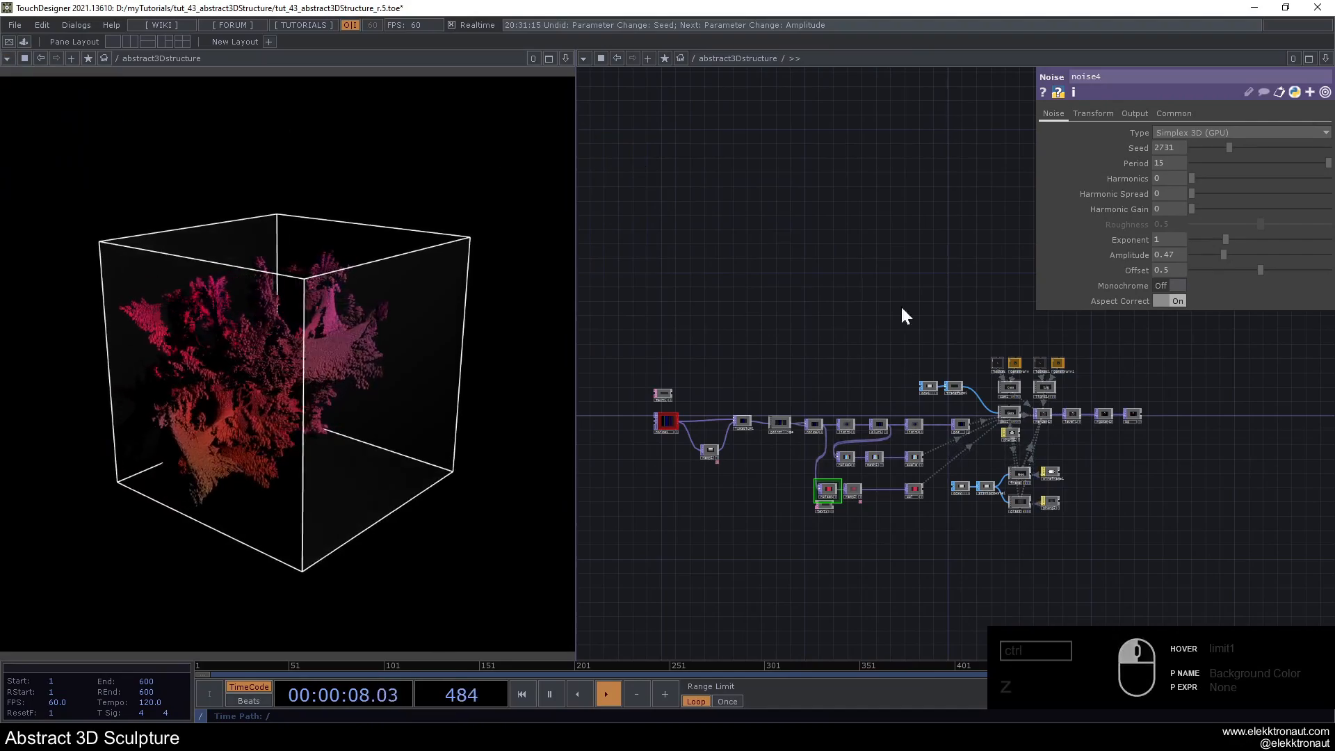
- Delete all operators inside the abstract3Dstructure container to start from an empty network
scroll(1157, 407, "up", 10)
scroll(987, 404, "down", 12)
scroll(727, 356, "up", 3)
left_click_drag(673, 333, 1225, 549)
key("Delete")
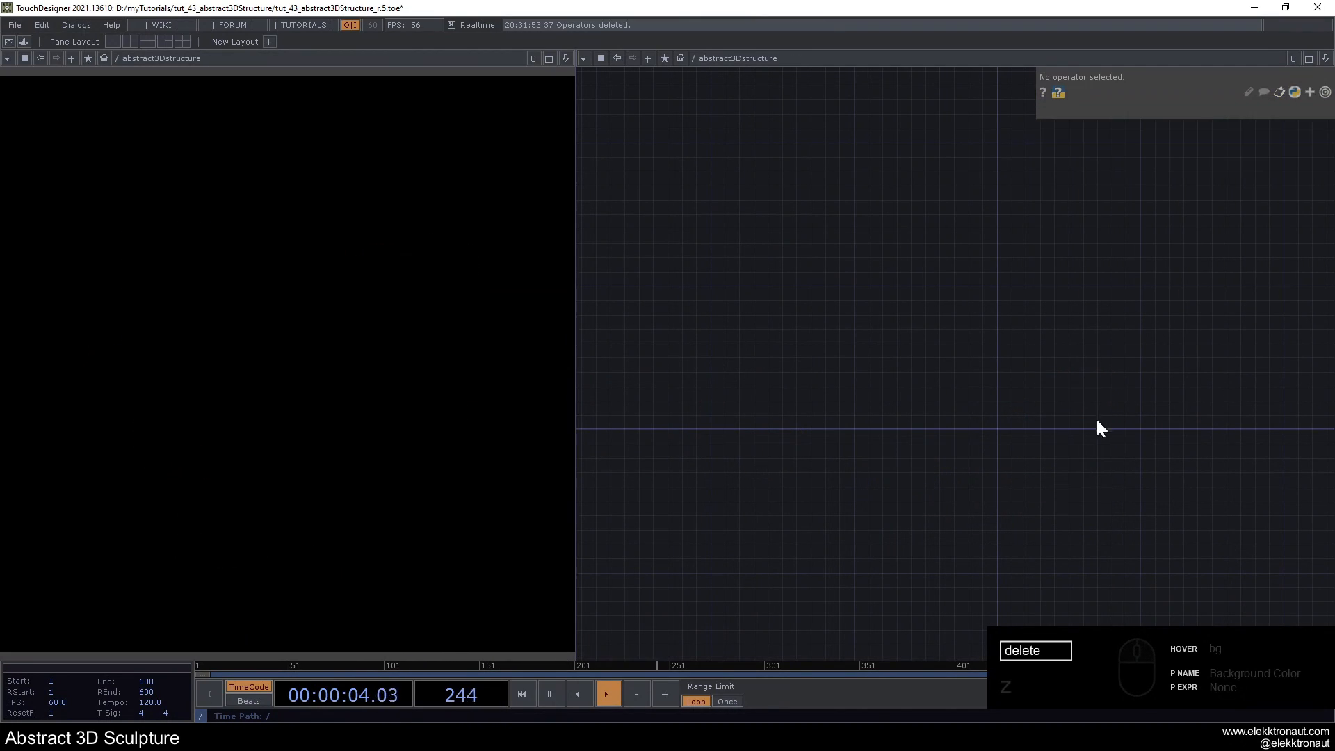
- Add a Box SOP to the empty network
left_click_drag(992, 418, 970, 389)
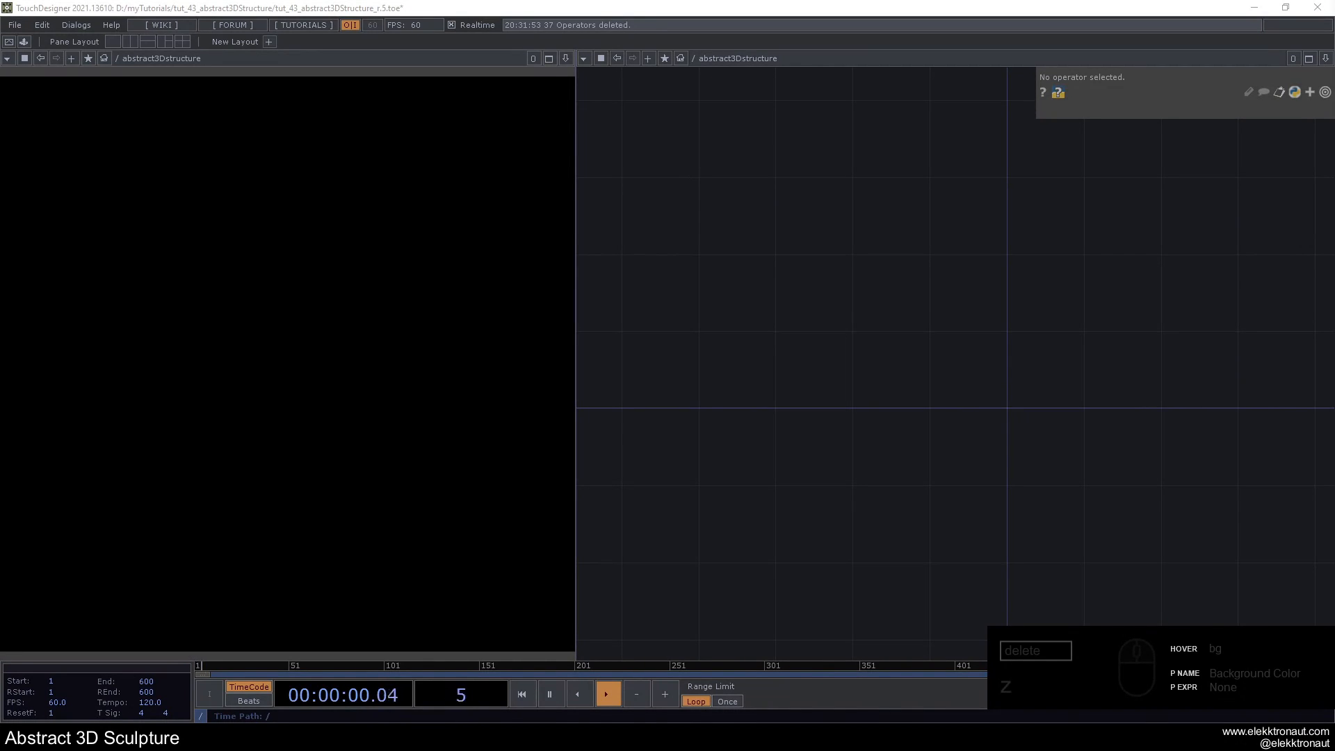
double_click(840, 300)
type("b")
left_click(750, 138)
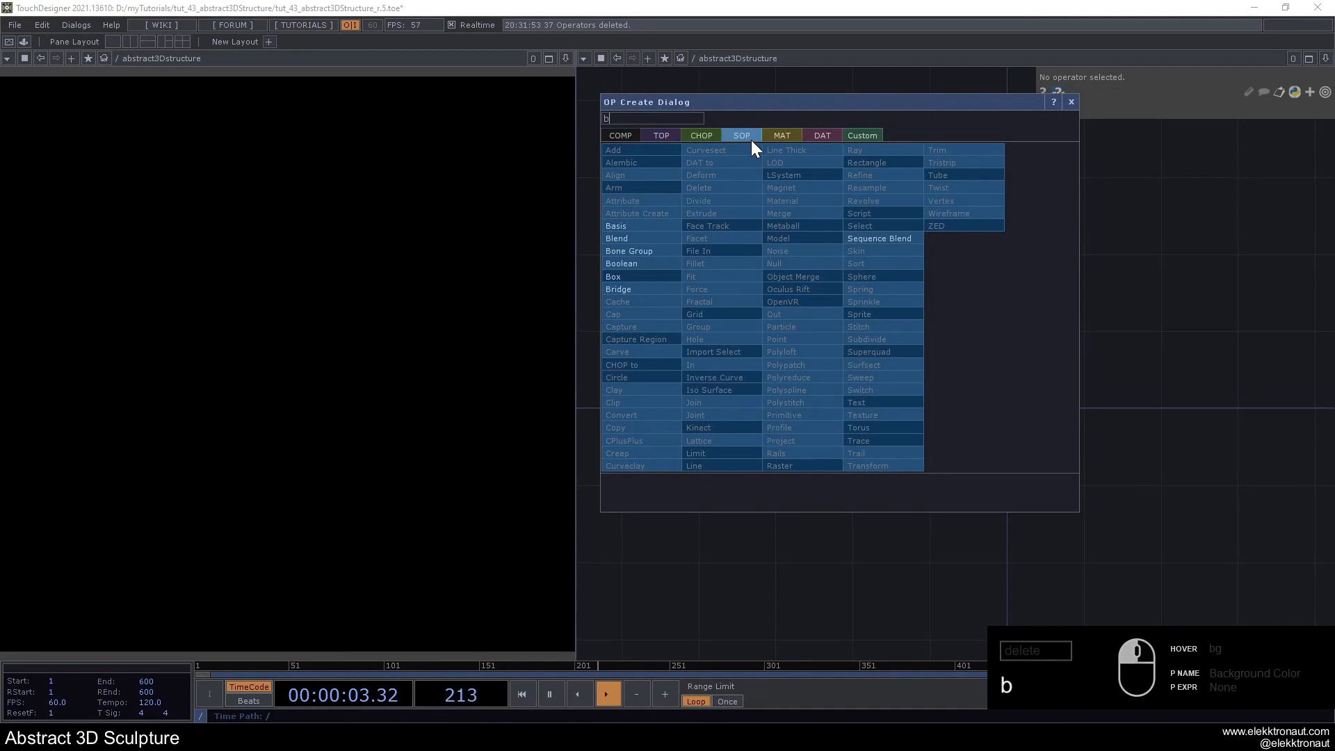
left_click(628, 278)
left_click(826, 290)
left_click_drag(826, 291, 786, 287)
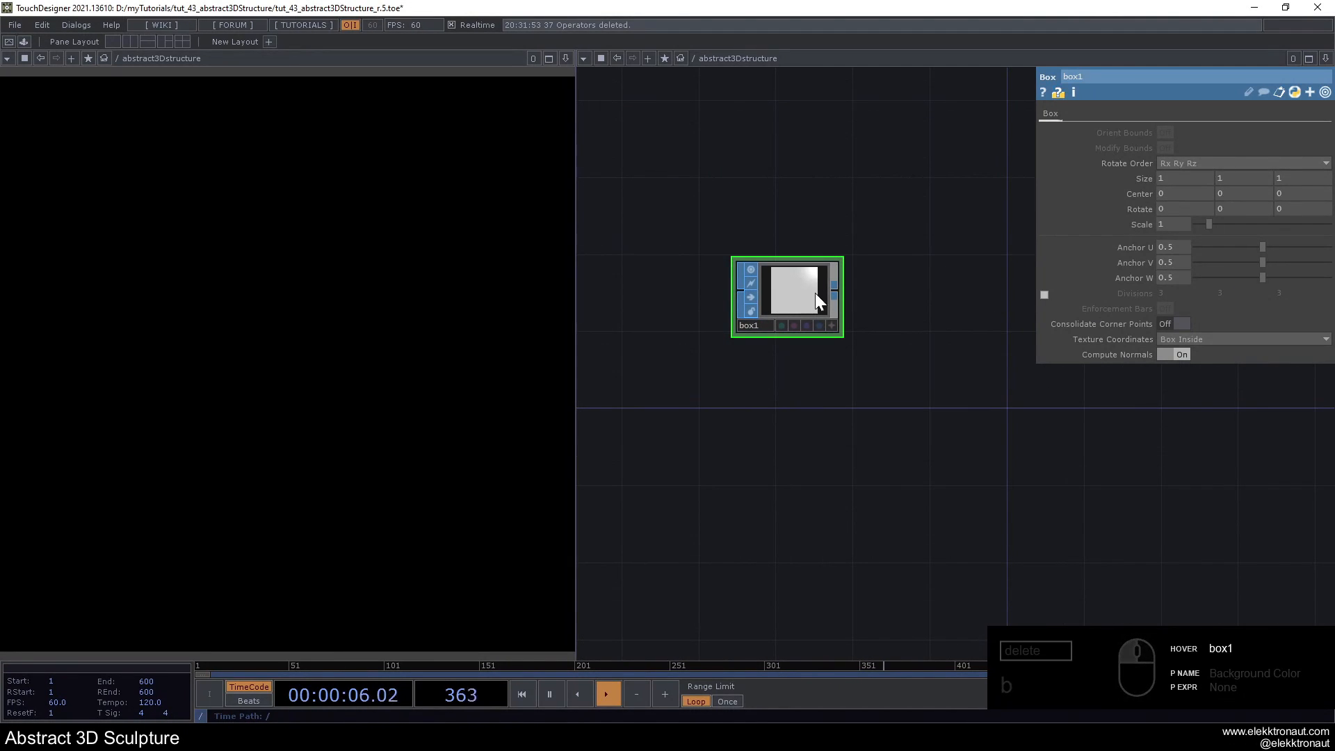
- Add a Transform SOP wired to the output of box1
right_click(840, 296)
type("tr")
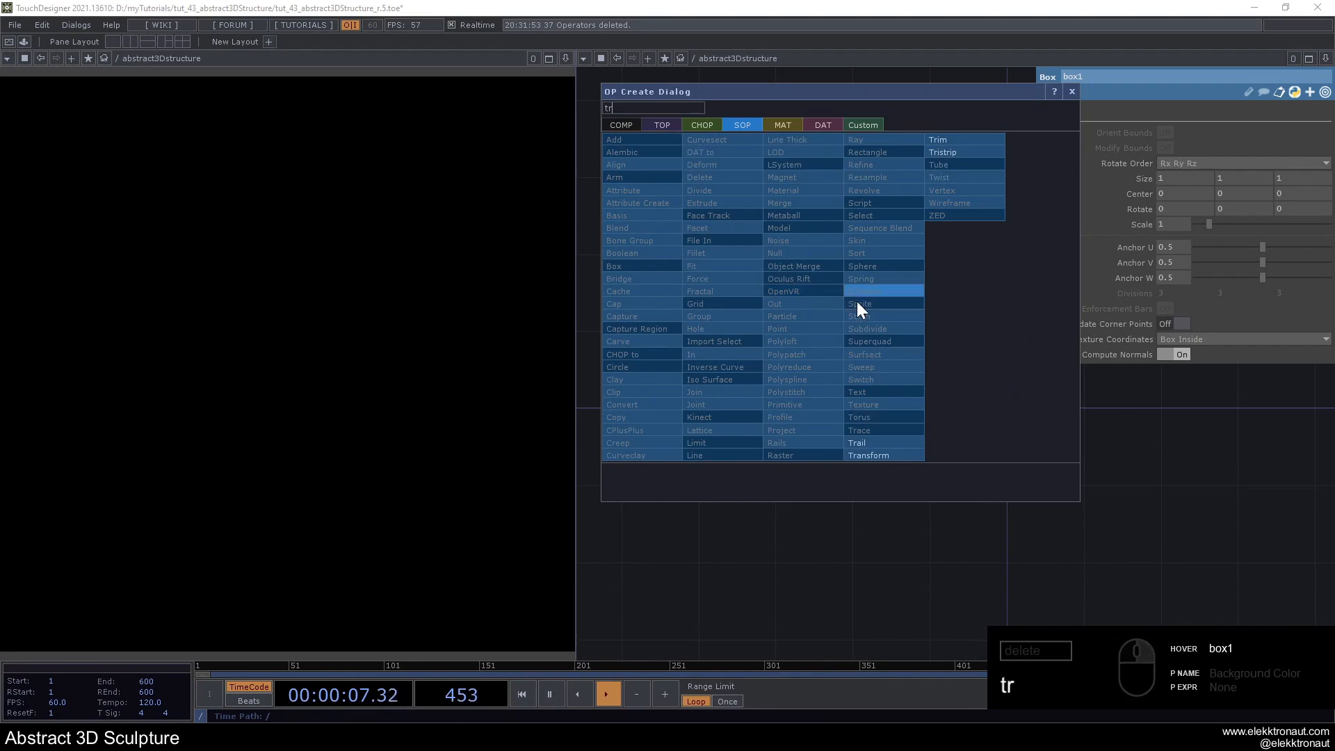
left_click(886, 453)
left_click(914, 310)
left_click_drag(915, 183, 817, 183)
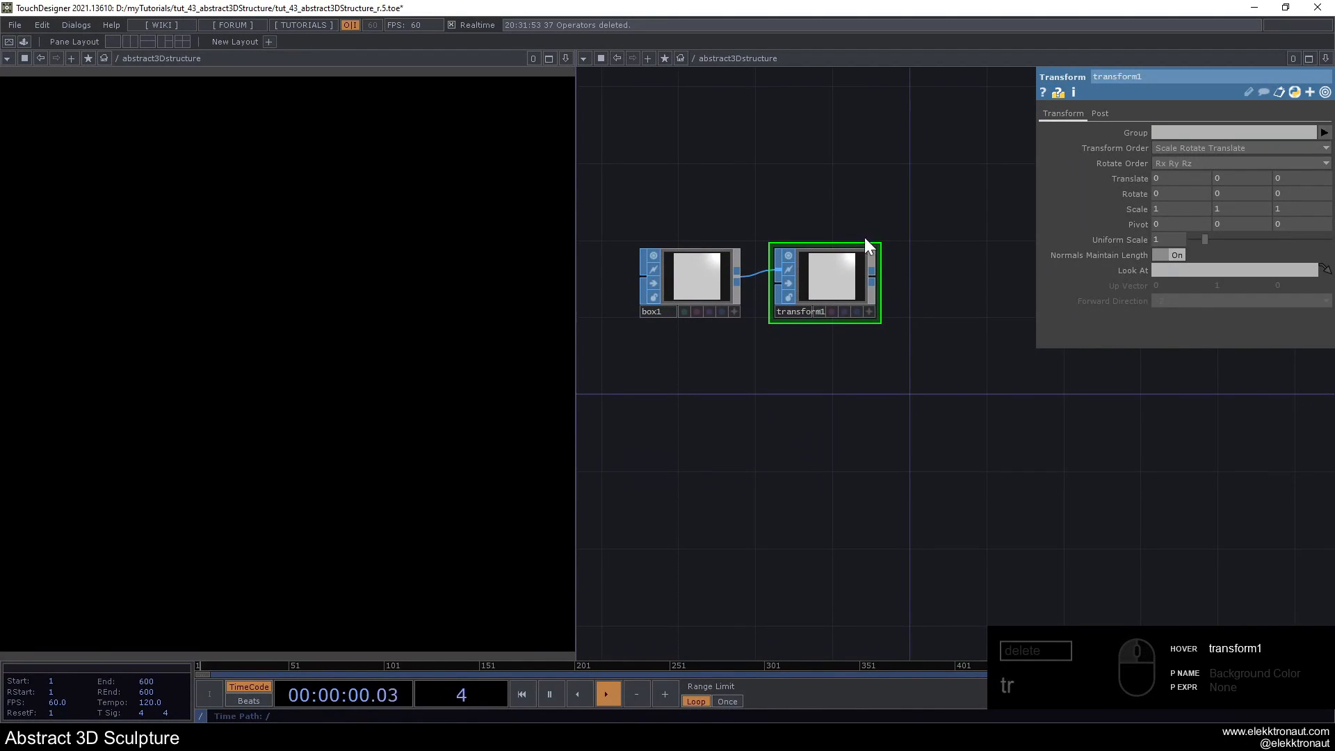
- Add a Geometry COMP fed by transform1 and place it to the lower right of the SOP chain
right_click(874, 276)
type("ge")
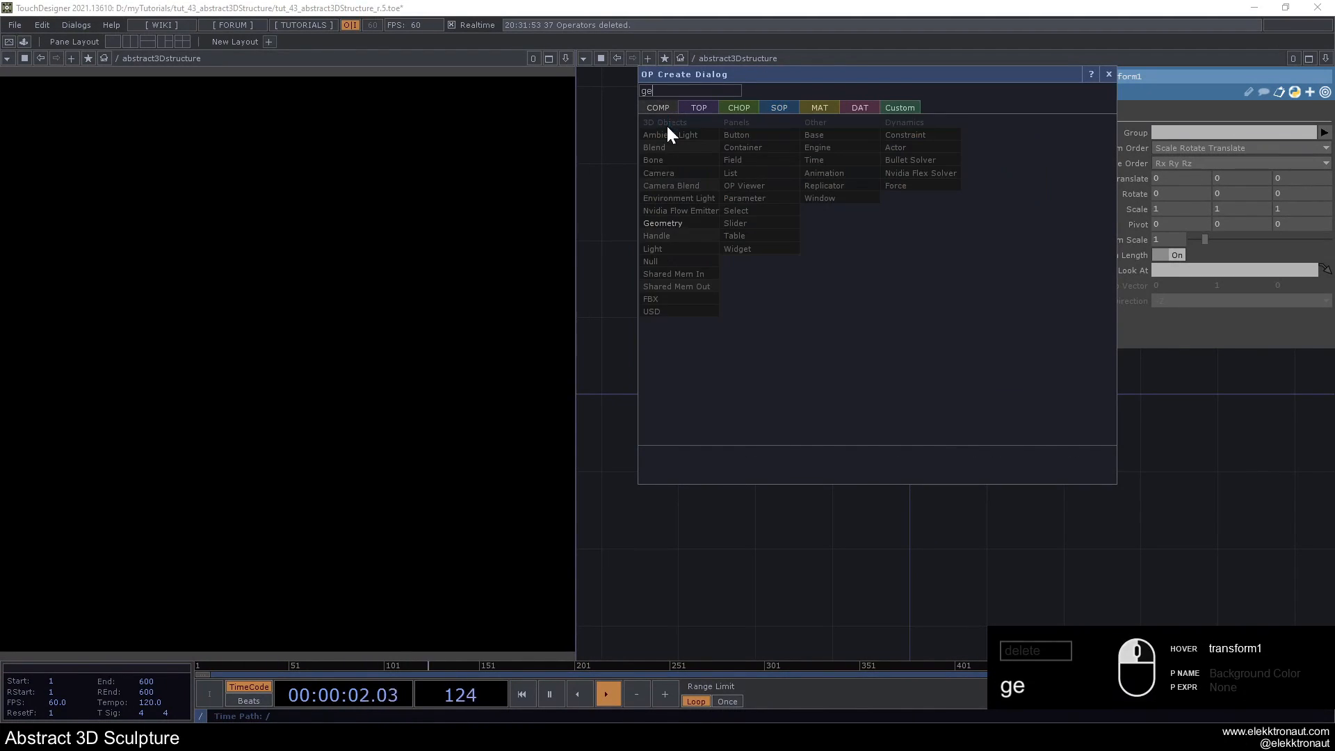
left_click(670, 223)
left_click(1015, 424)
scroll(831, 306, "down", 5)
right_click_drag(688, 223, 932, 385)
left_click_drag(910, 363, 888, 364)
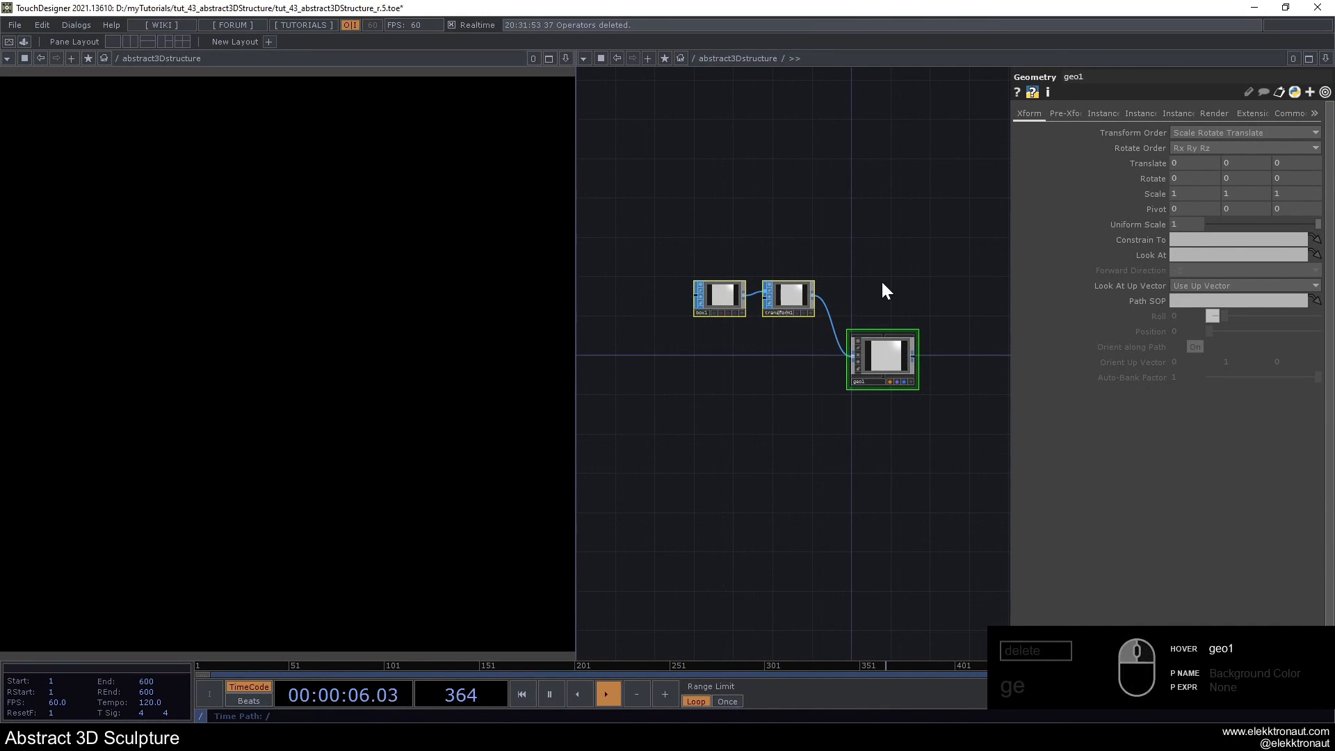
- Set the uniform scale of transform1 to .01
scroll(881, 300, "up", 4)
left_click(754, 332)
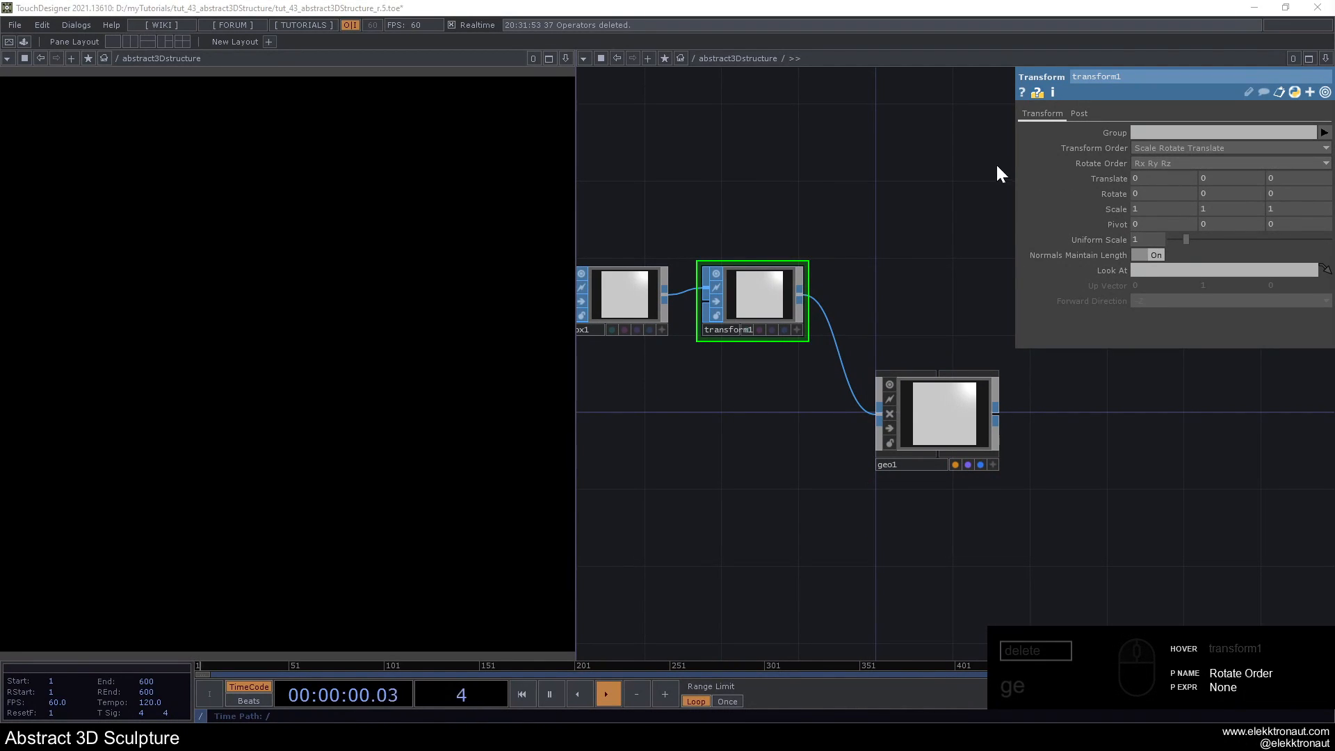
type(".01")
key("Return")
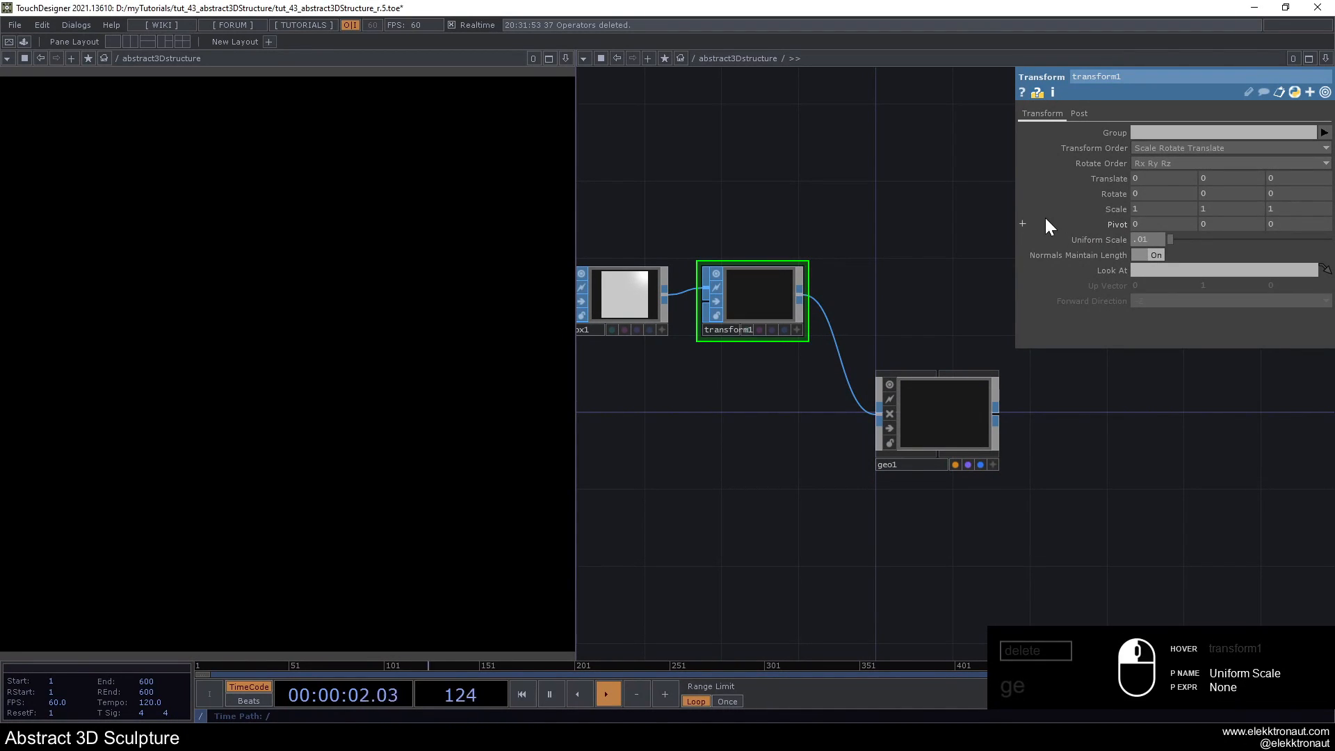
- Add a Camera COMP directly above geo1
key("Tab")
type("c")
left_click(750, 226)
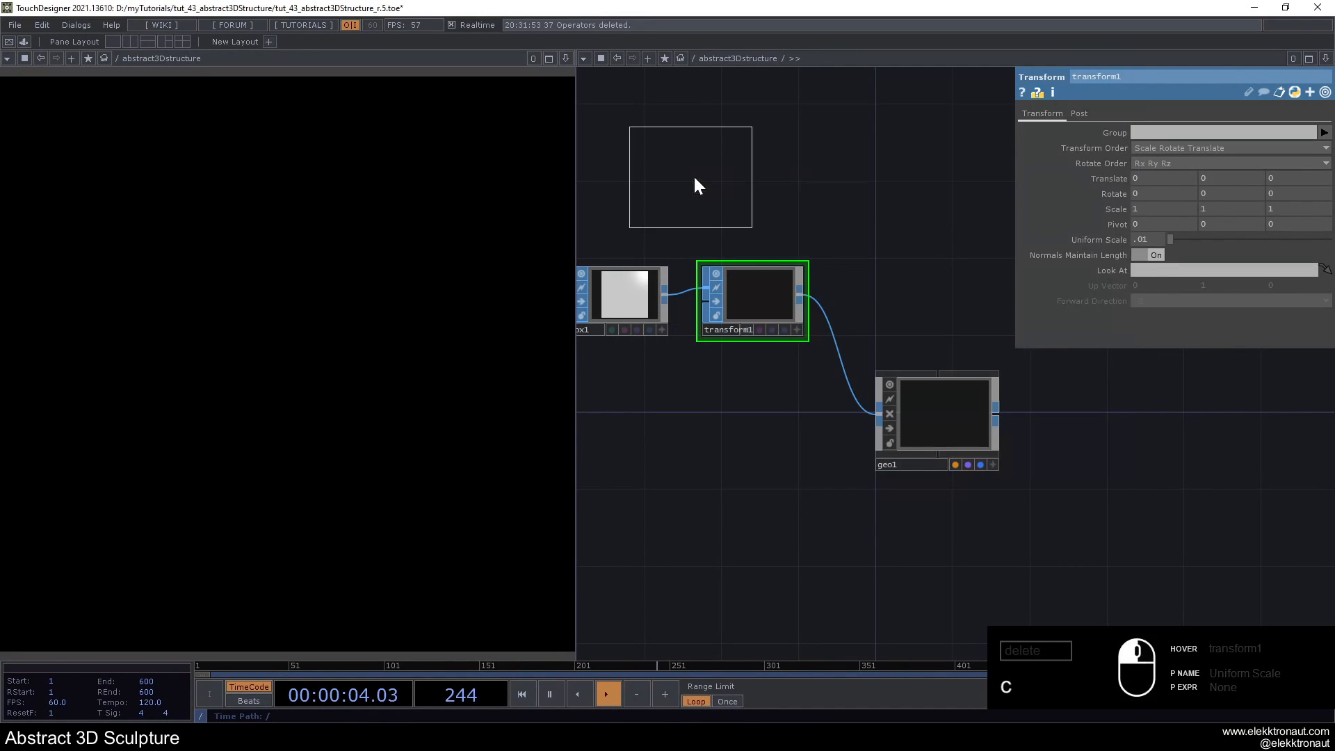
left_click(925, 287)
left_click_drag(939, 191, 663, 170)
- Add a Light COMP to the right of the camera
key("Tab")
type("li")
left_click(571, 244)
left_click(832, 256)
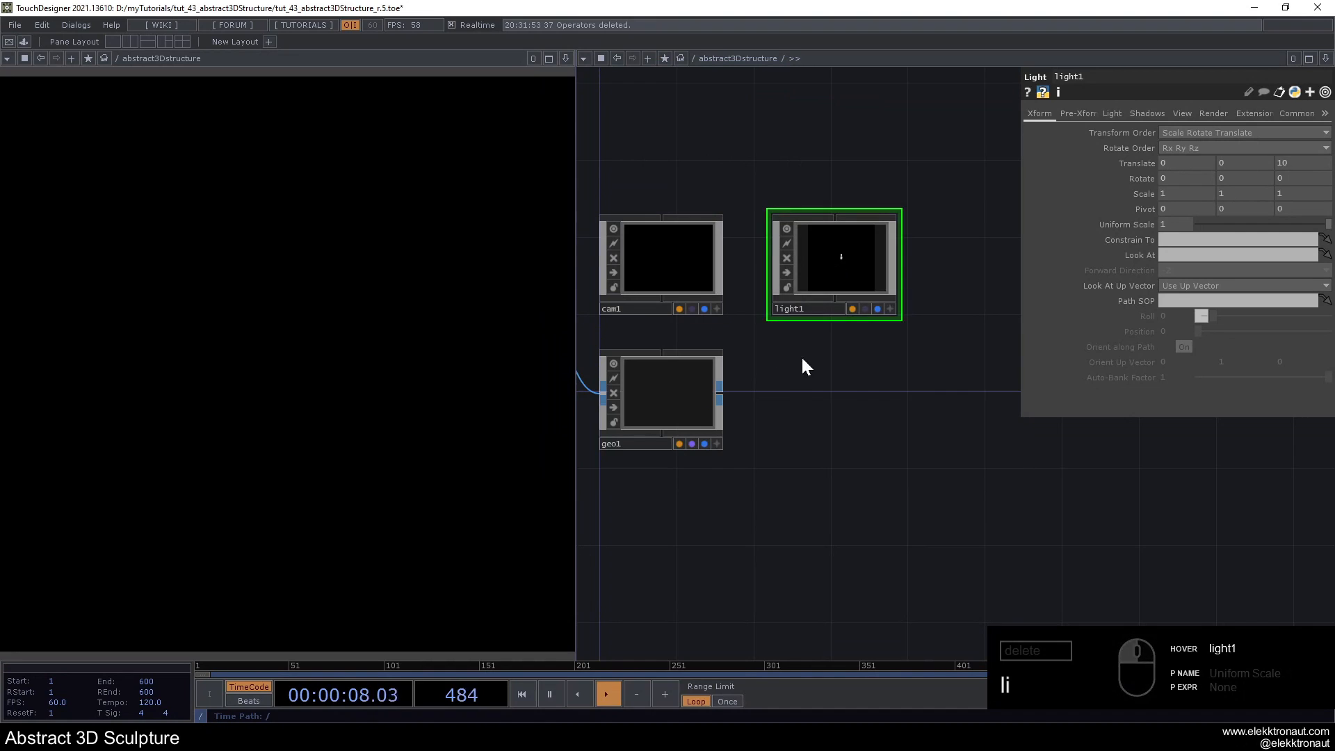
- Add a Render TOP beneath the light, beside geo1
key("Tab")
type("ren")
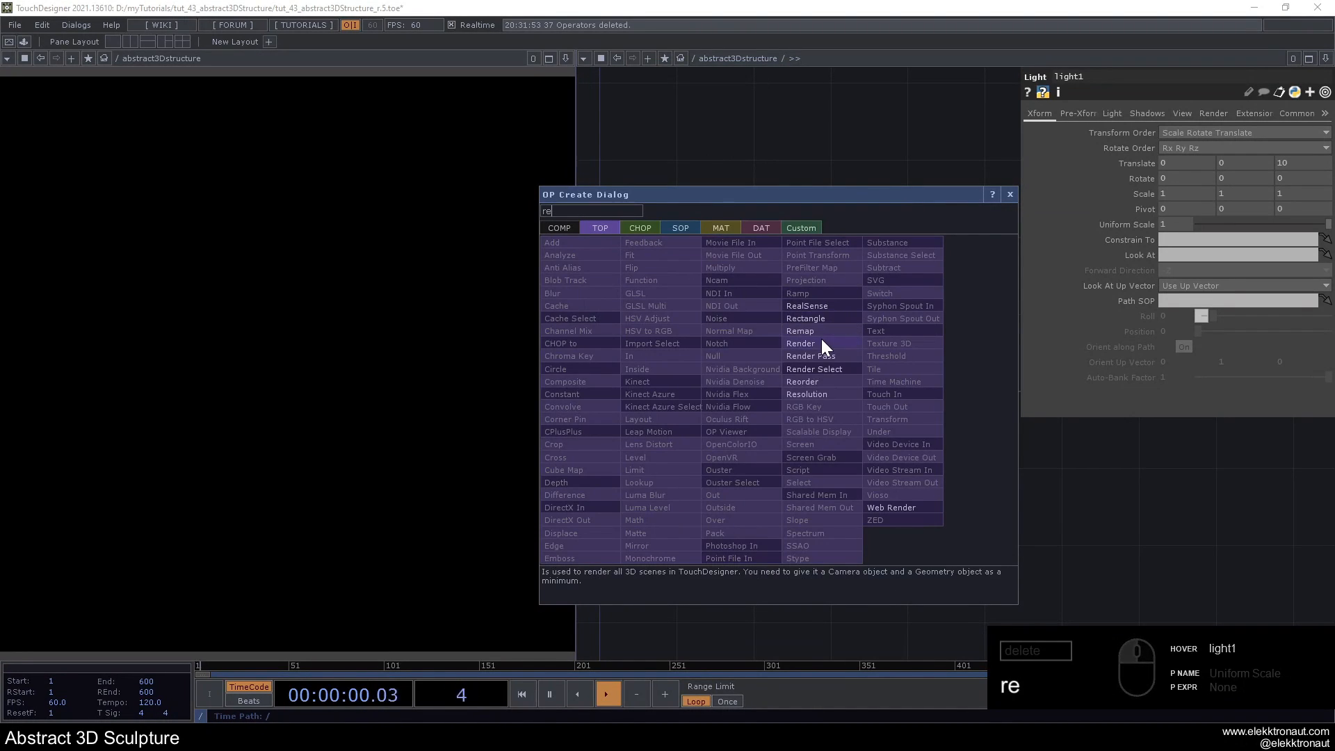
left_click(820, 340)
left_click(830, 398)
left_click_drag(785, 130, 842, 155)
- Drive the resolution of render1 with the expressions parent().width and parent().height
left_click(1231, 113)
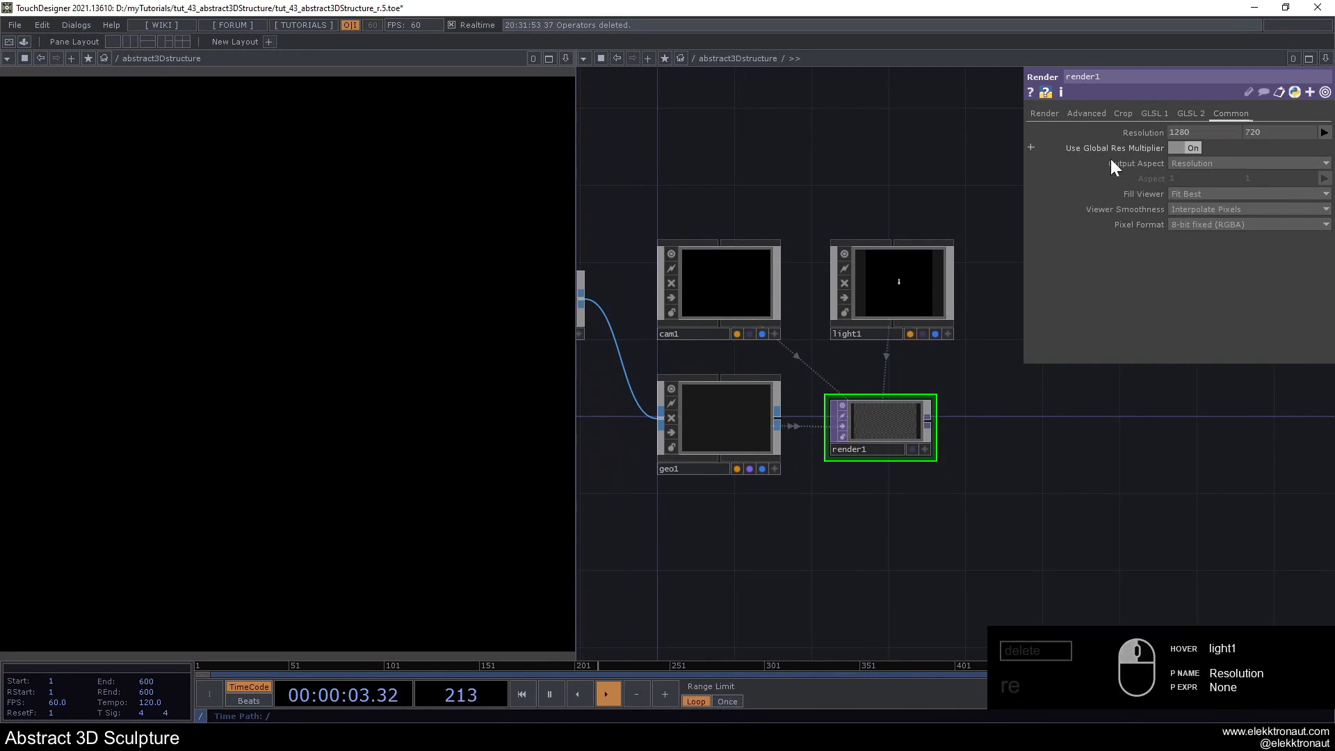
left_click(1154, 133)
left_click(1073, 148)
type("p")
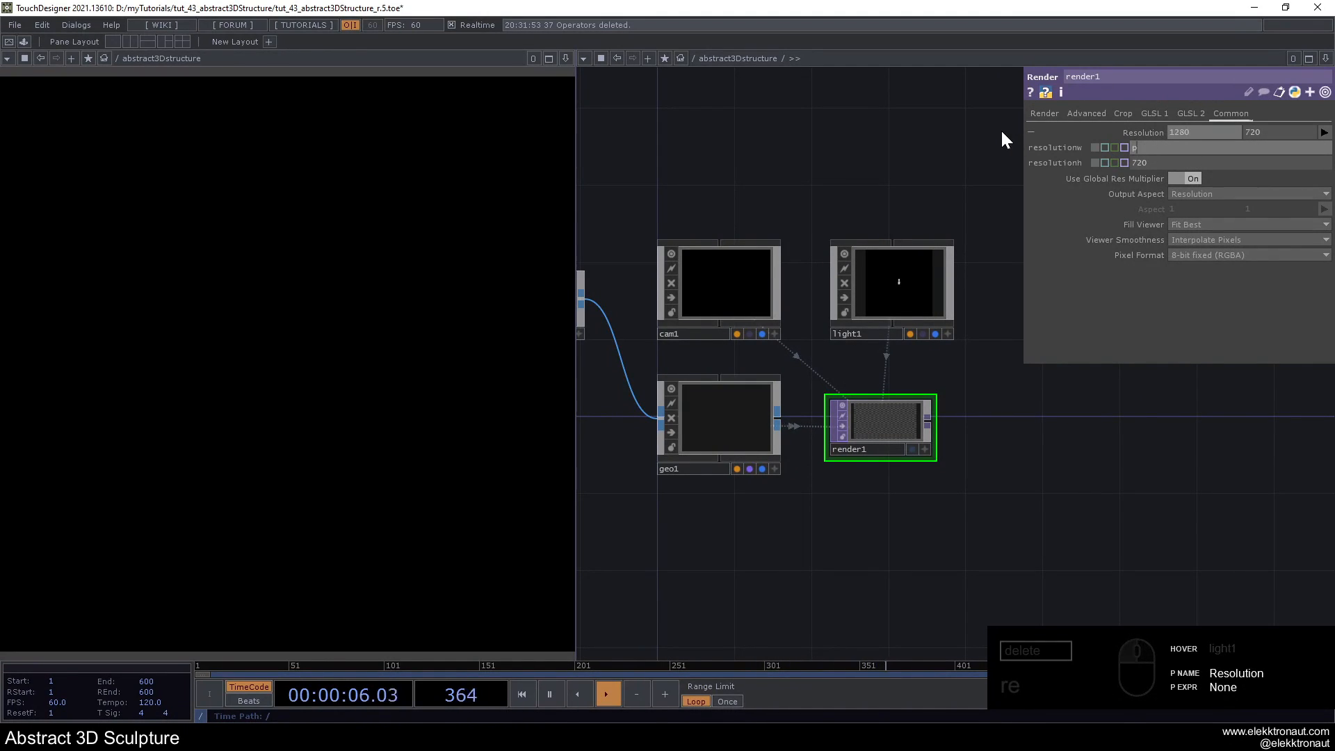
type("arent().width")
left_click(1170, 163)
type("parent().width")
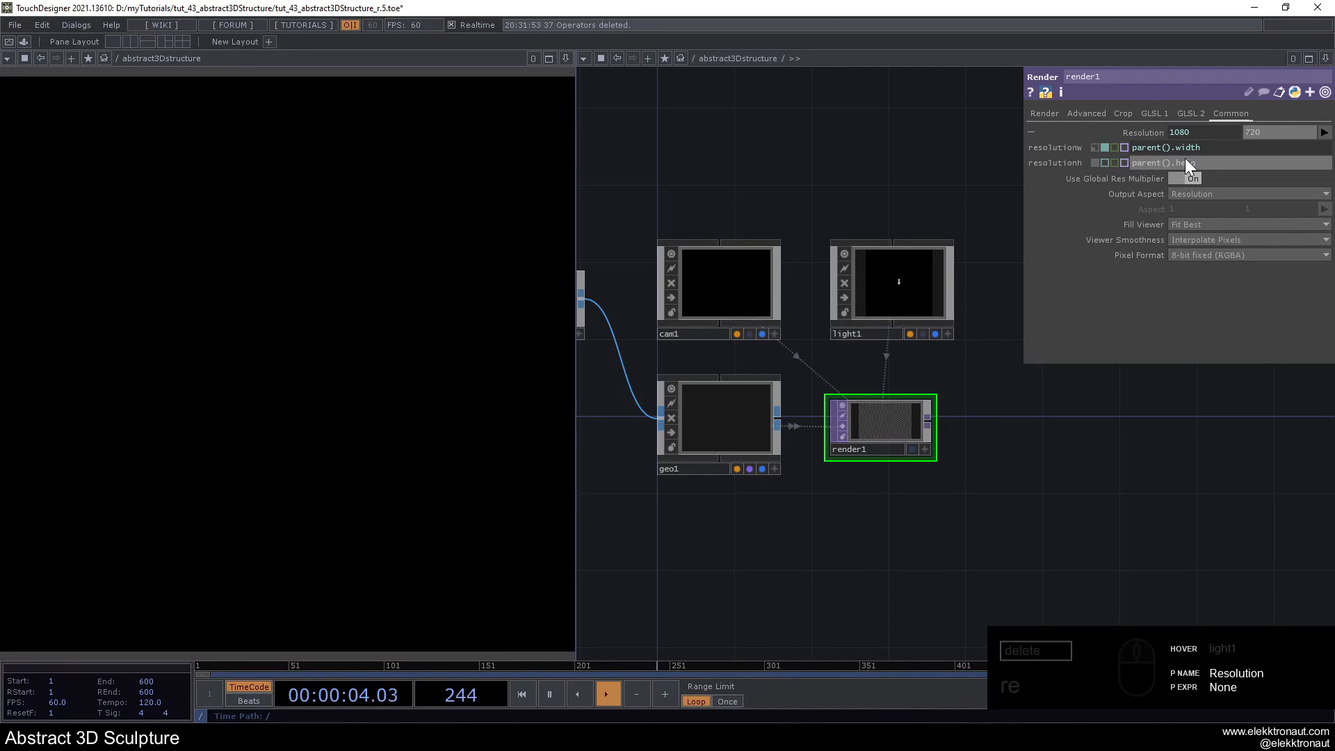
type("height")
key("Return")
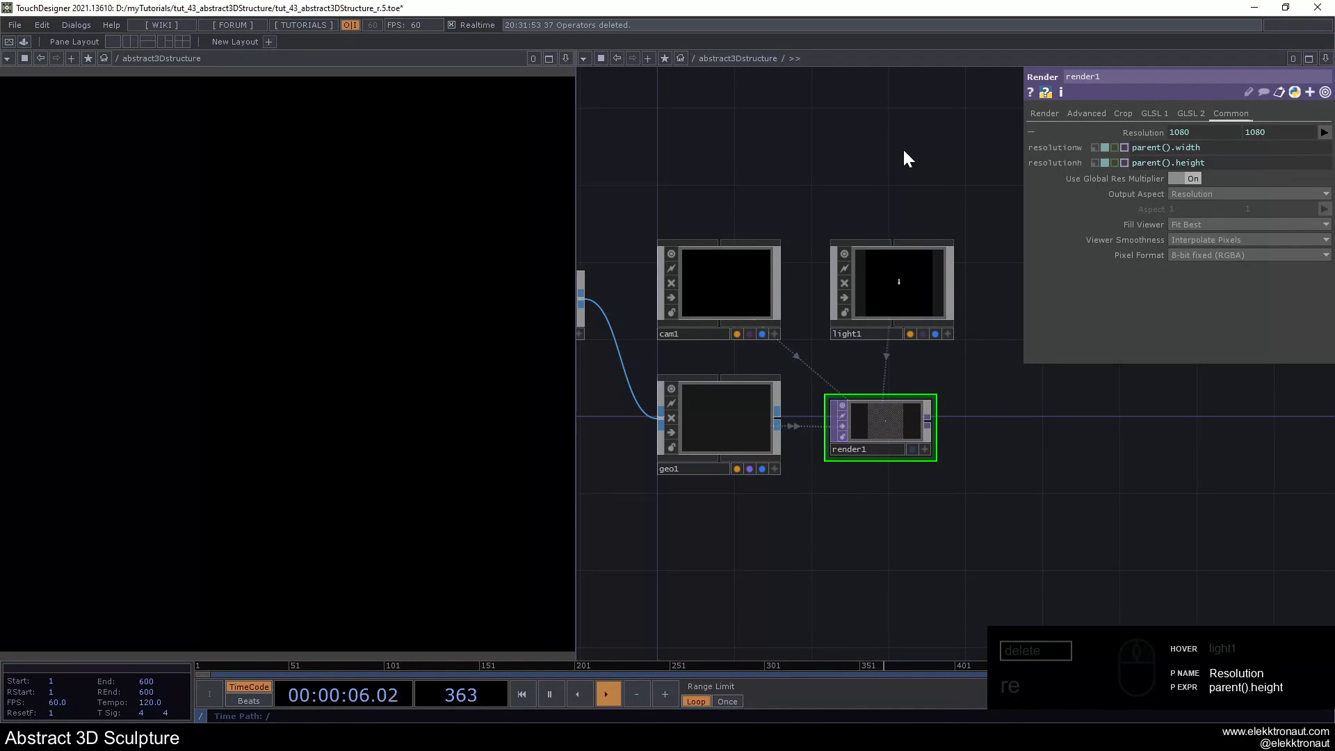
- Resize the render1 node to suit its square image and align it beneath the light
left_click_drag(932, 401, 932, 376)
left_click_drag(893, 413, 920, 411)
left_click_drag(1029, 436, 915, 401)
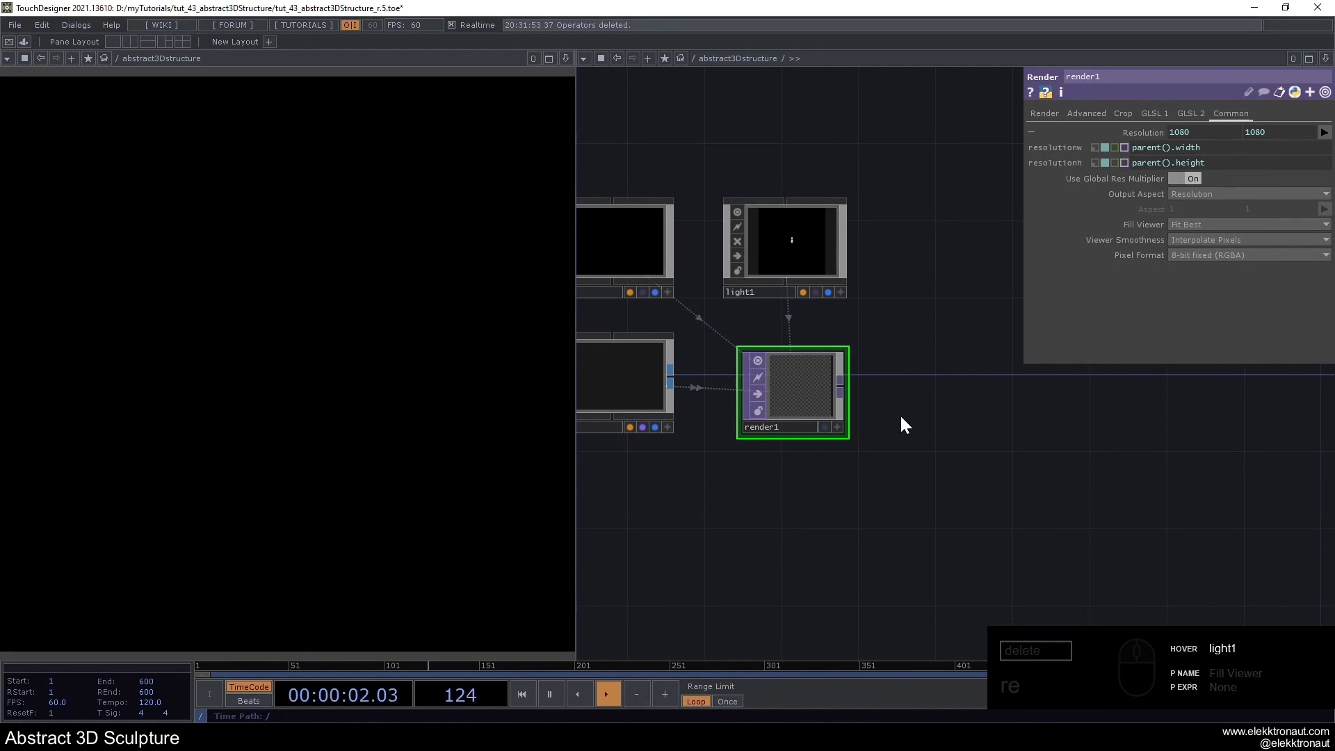
left_click_drag(895, 415, 948, 443)
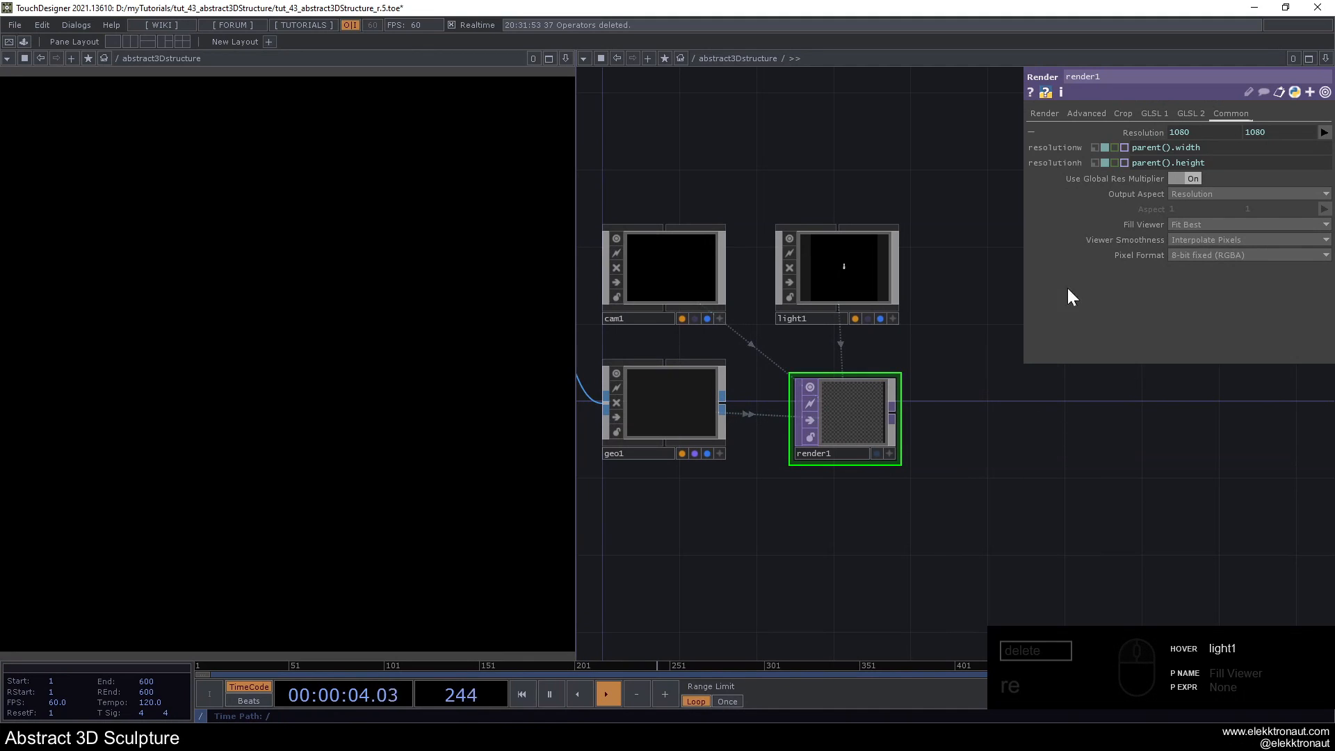
- Set the pixel format of render1 to 32-bit float (RGBA) and its anti-aliasing to 16x (High)
left_click(1124, 132)
left_click(1175, 224)
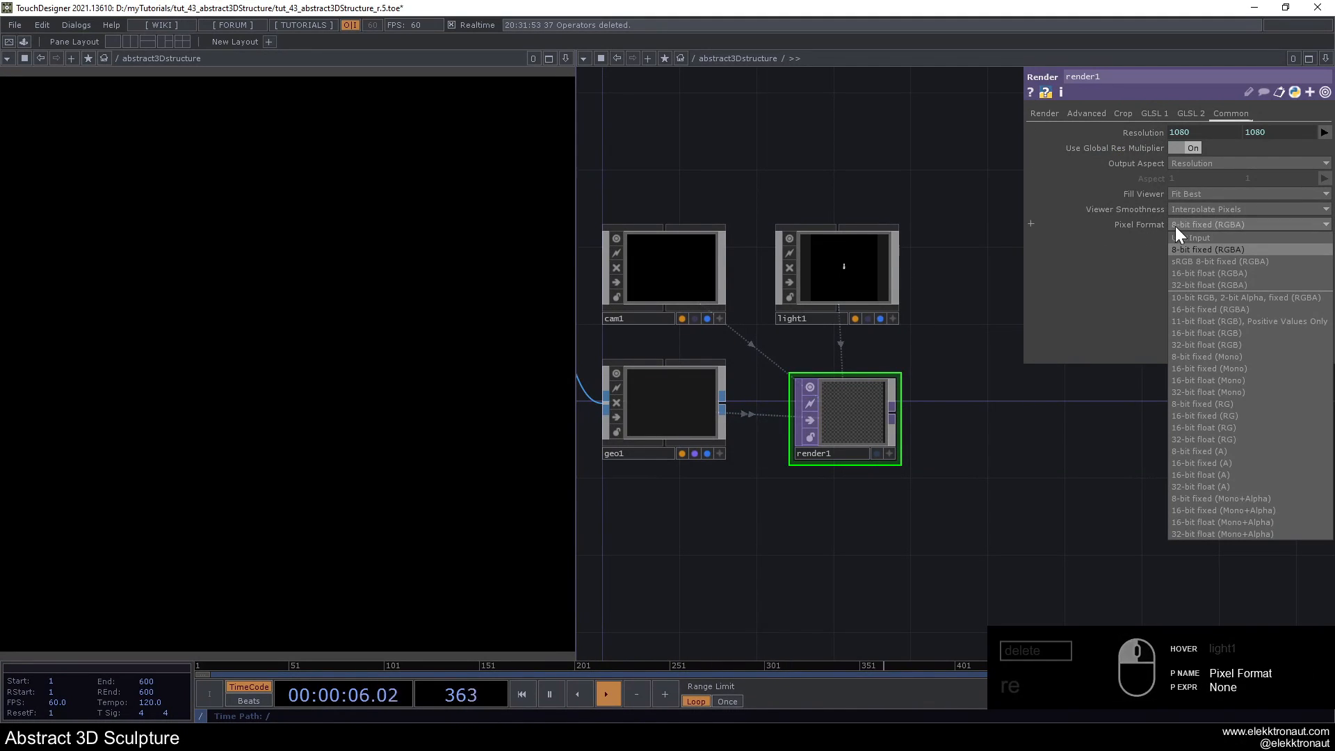
left_click(1200, 285)
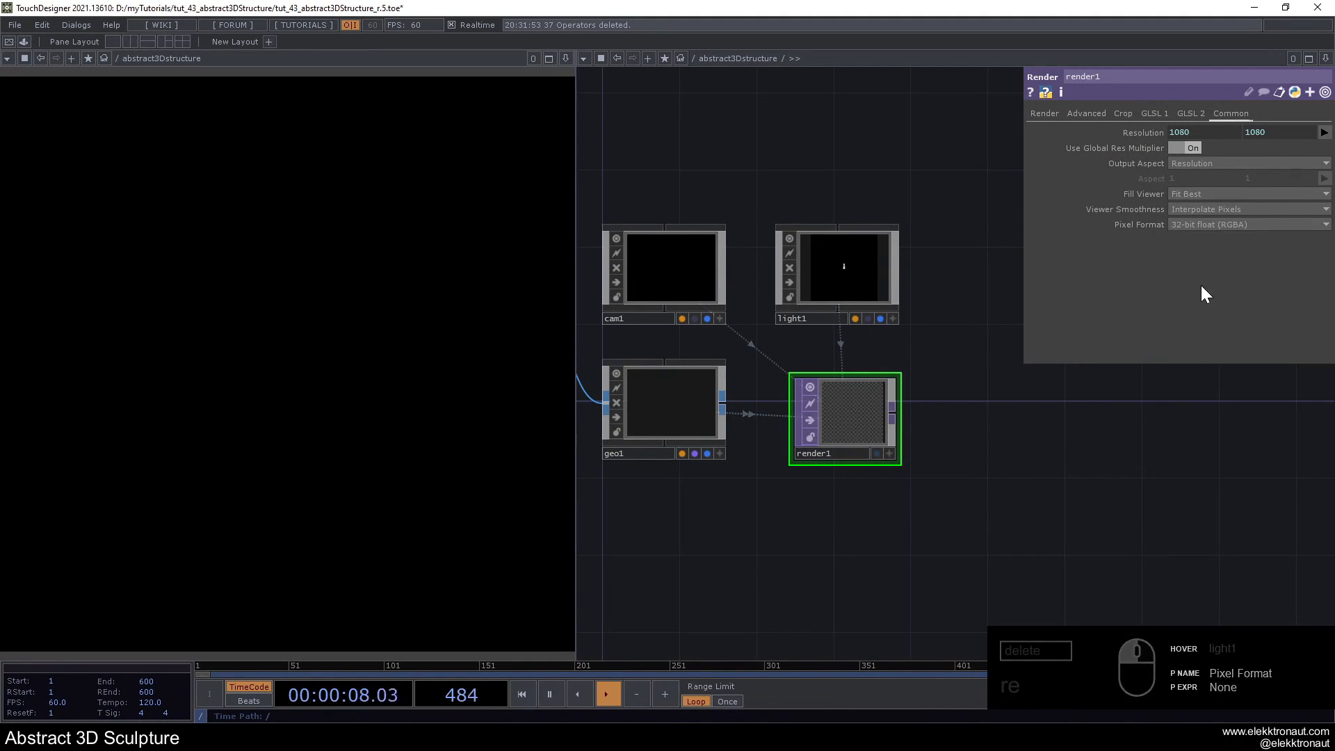
left_click(1045, 114)
left_click(1192, 193)
left_click(1191, 288)
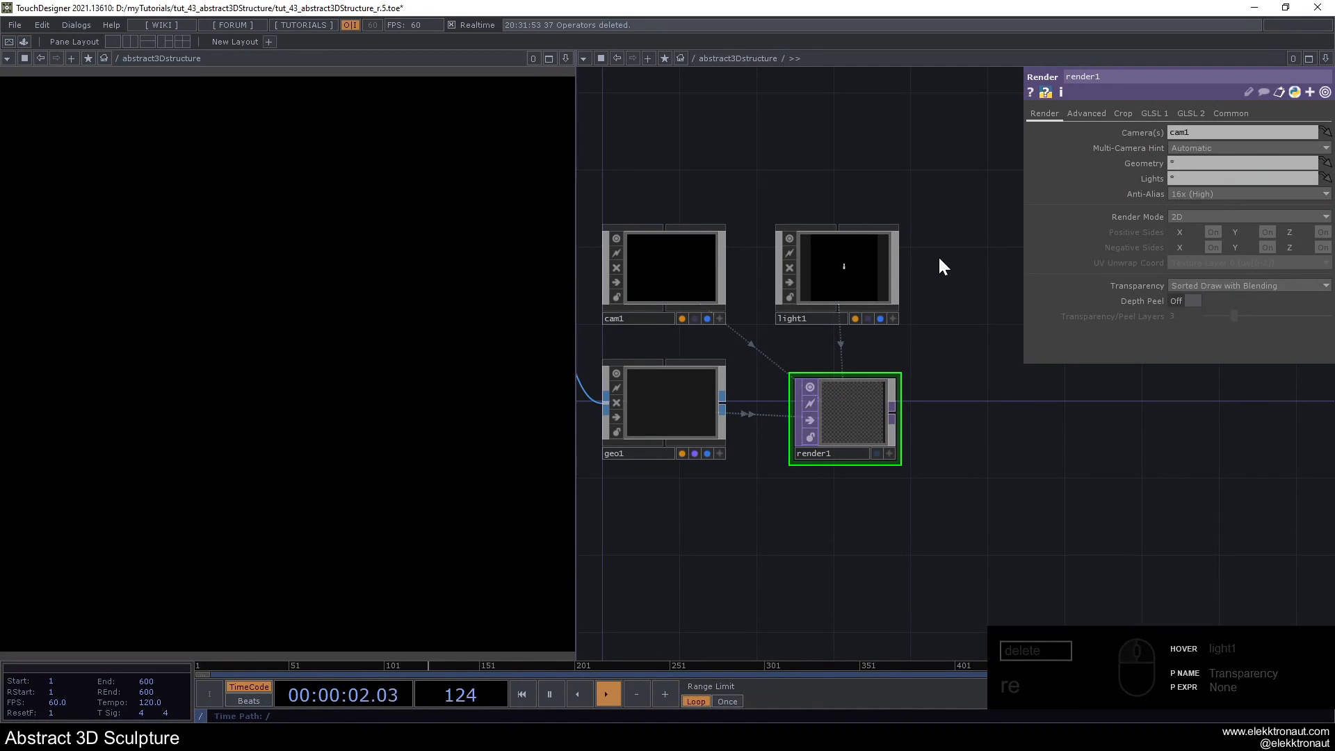
- Turn off the node viewers of cam1, geo1 and light1
scroll(899, 258, "down", 3)
scroll(856, 260, "up", 3)
left_click_drag(845, 205, 887, 244)
right_click_drag(759, 191, 827, 448)
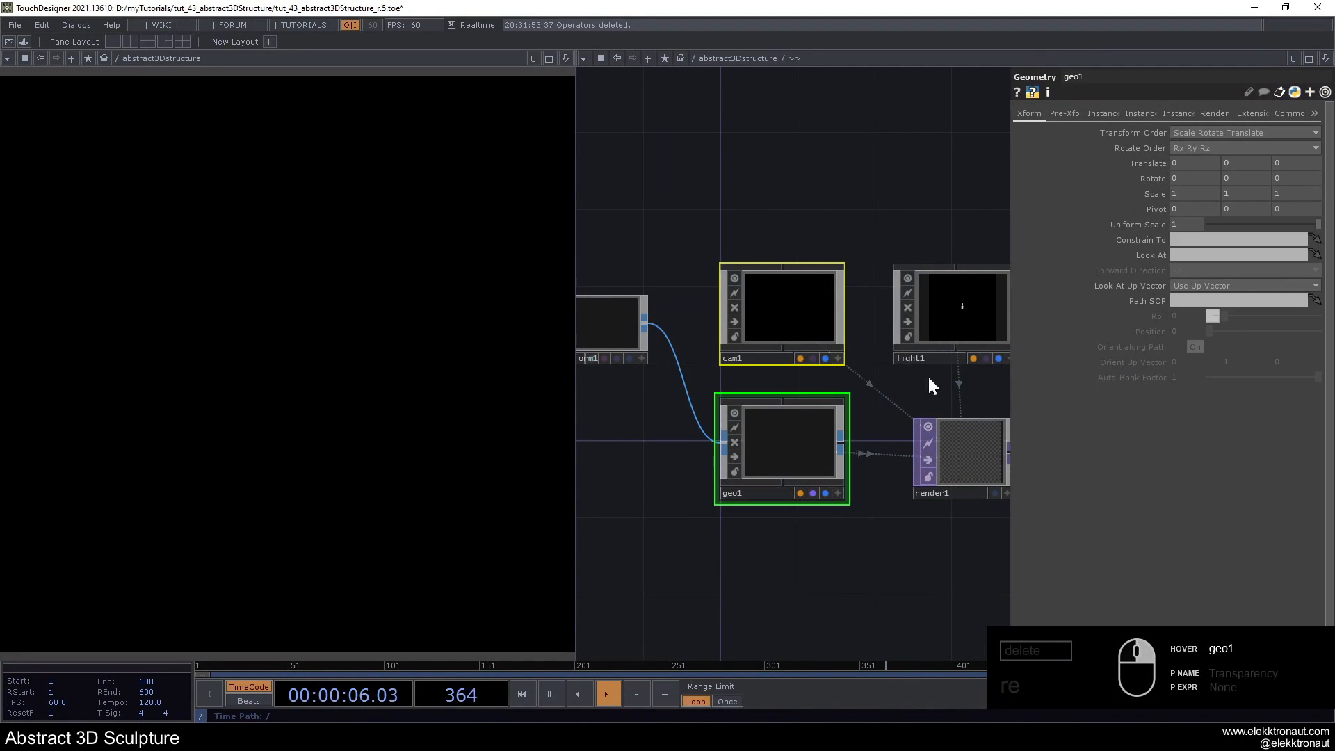
left_click(907, 278, "ctrl")
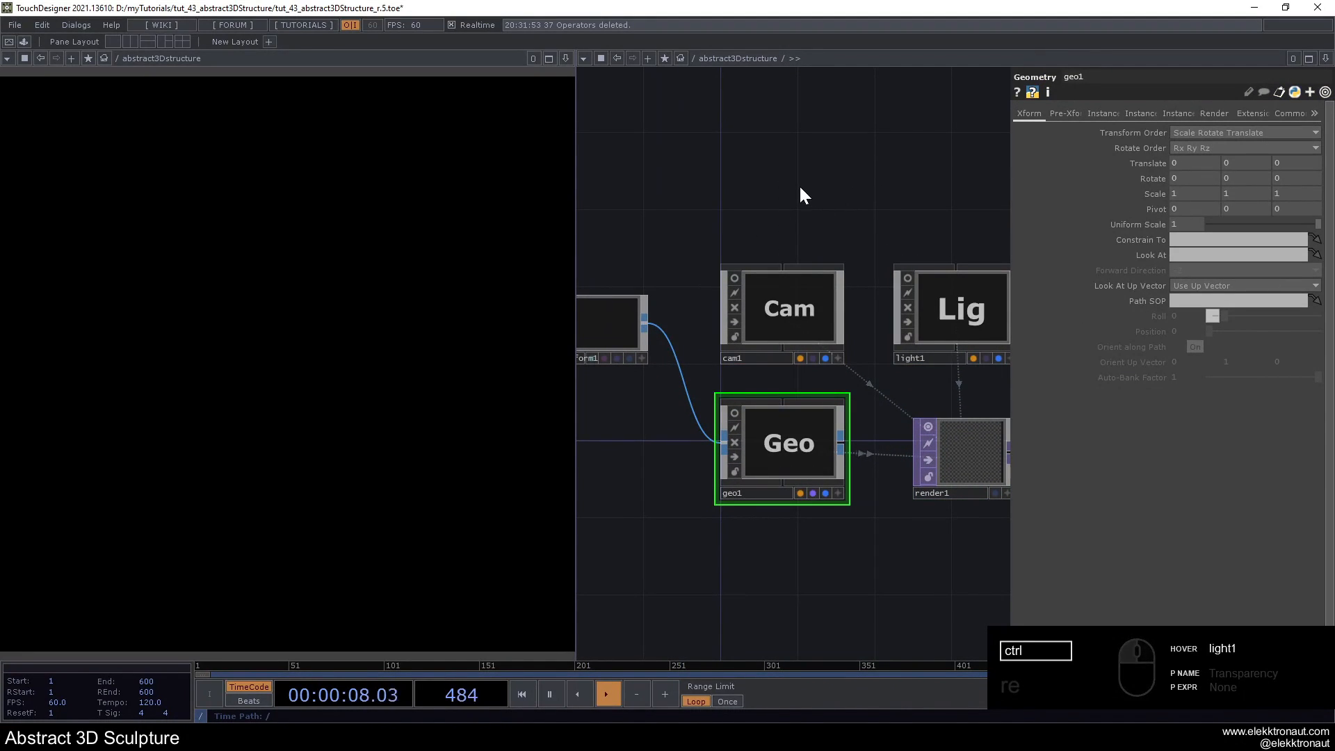
- Add a Level TOP wired to the output of render1
left_click_drag(799, 185, 721, 206)
scroll(792, 239, "down", 3)
scroll(807, 343, "down", 2)
scroll(774, 357, "up", 5)
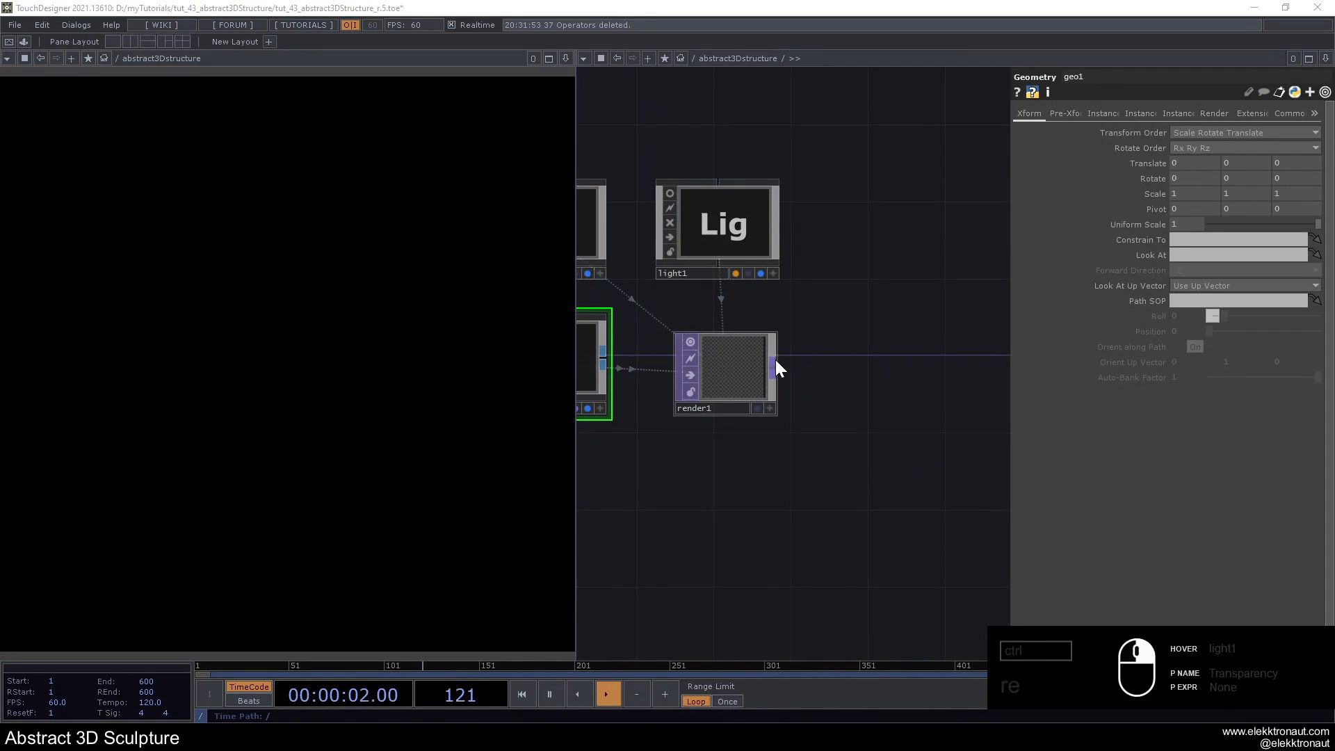
right_click(775, 360)
type("le")
left_click(681, 418)
left_click(882, 377)
- Add an RGB Key TOP wired to the output of level1
left_click_drag(828, 467, 637, 454)
right_click(736, 352)
type("rg")
left_click(769, 361)
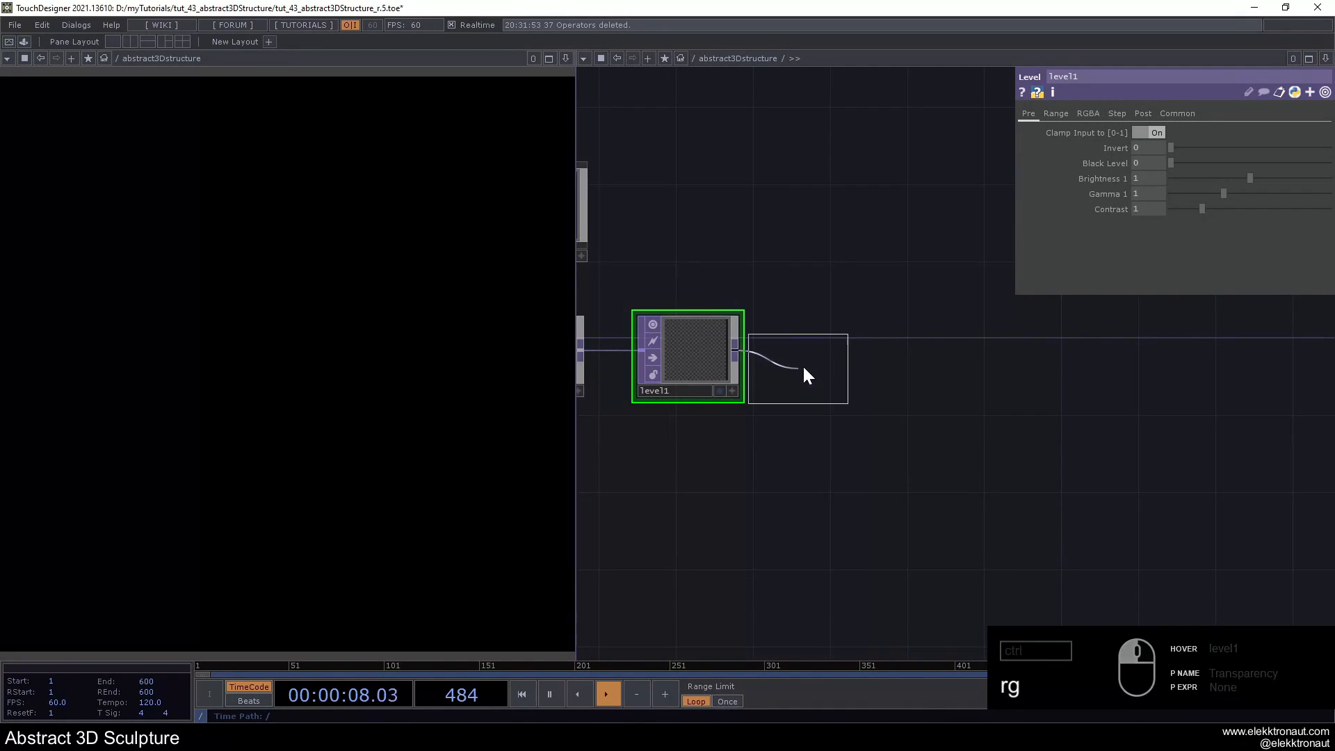
left_click(821, 354)
- Add a Null TOP at the end of the chain after rgbkey1 and rename it bg
key("alt+n")
left_click(1054, 333)
left_click_drag(1052, 338, 1051, 376)
left_click(1026, 410)
type("bg")
key("Return")
key("h")
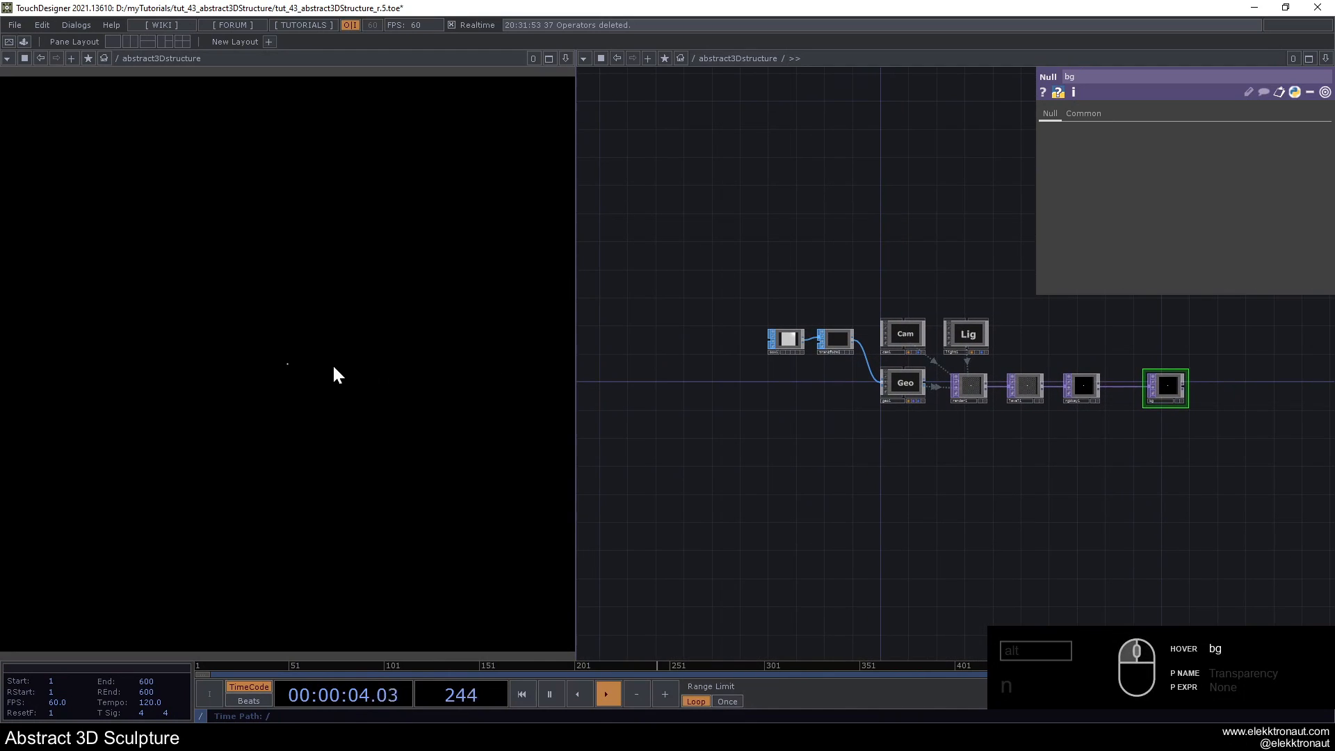
- Bypass transform1 briefly to check the full-size box in the container's output, and reactivate it
scroll(938, 348, "up", 2)
scroll(769, 339, "up", 5)
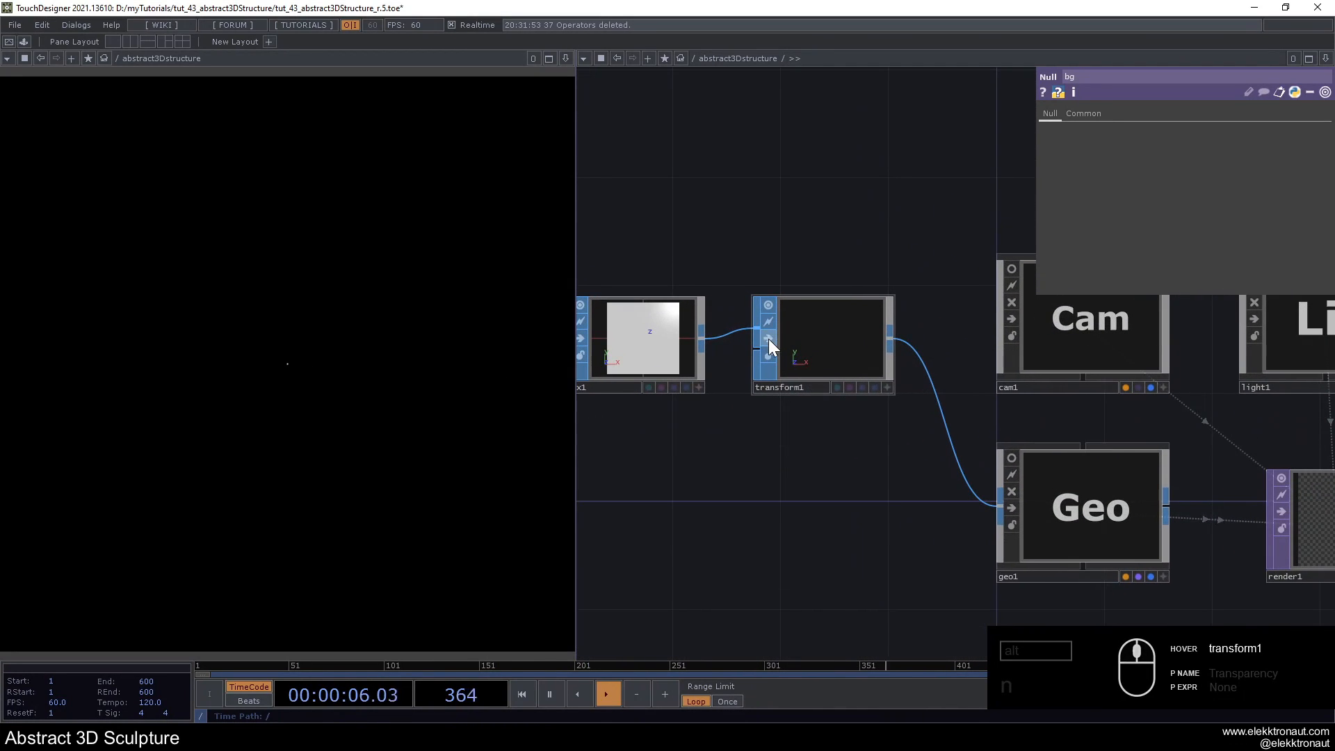
left_click(769, 340)
scroll(822, 382, "down", 3)
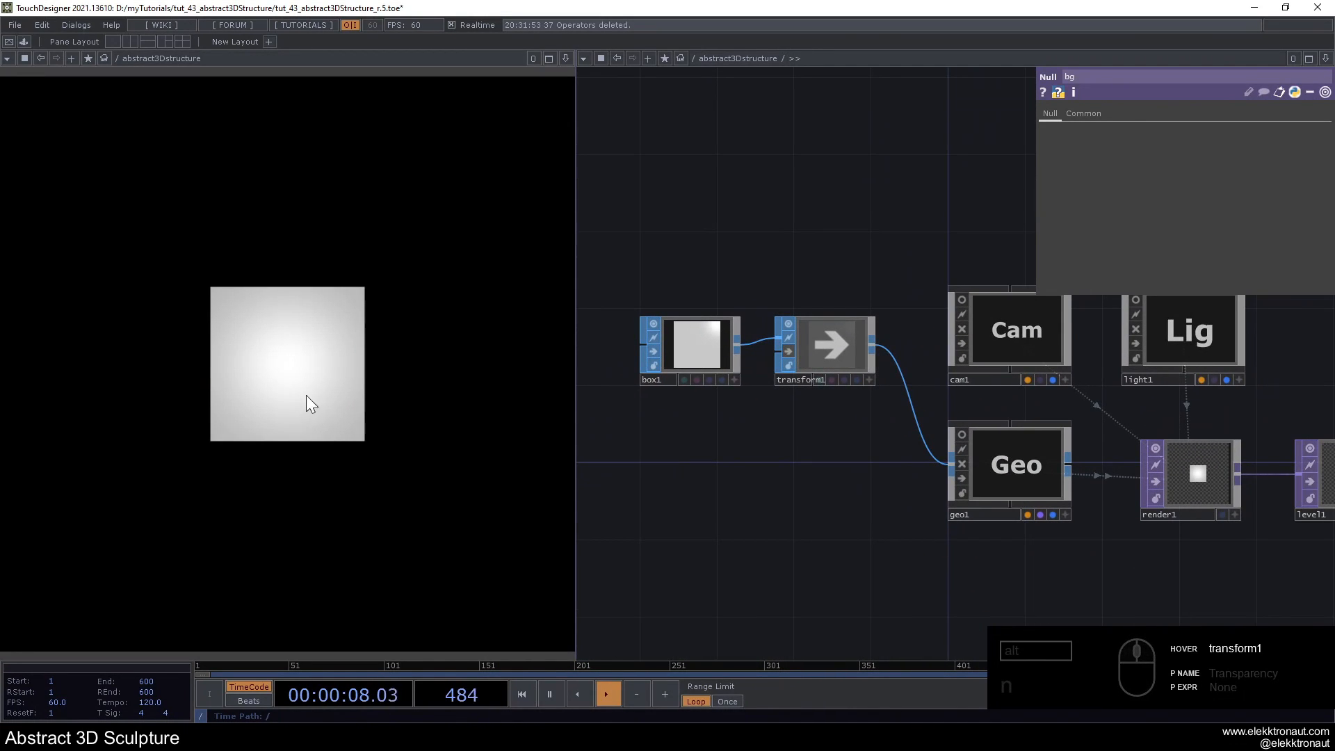
left_click(790, 352)
scroll(790, 352, "down", 3)
scroll(914, 310, "up", 3)
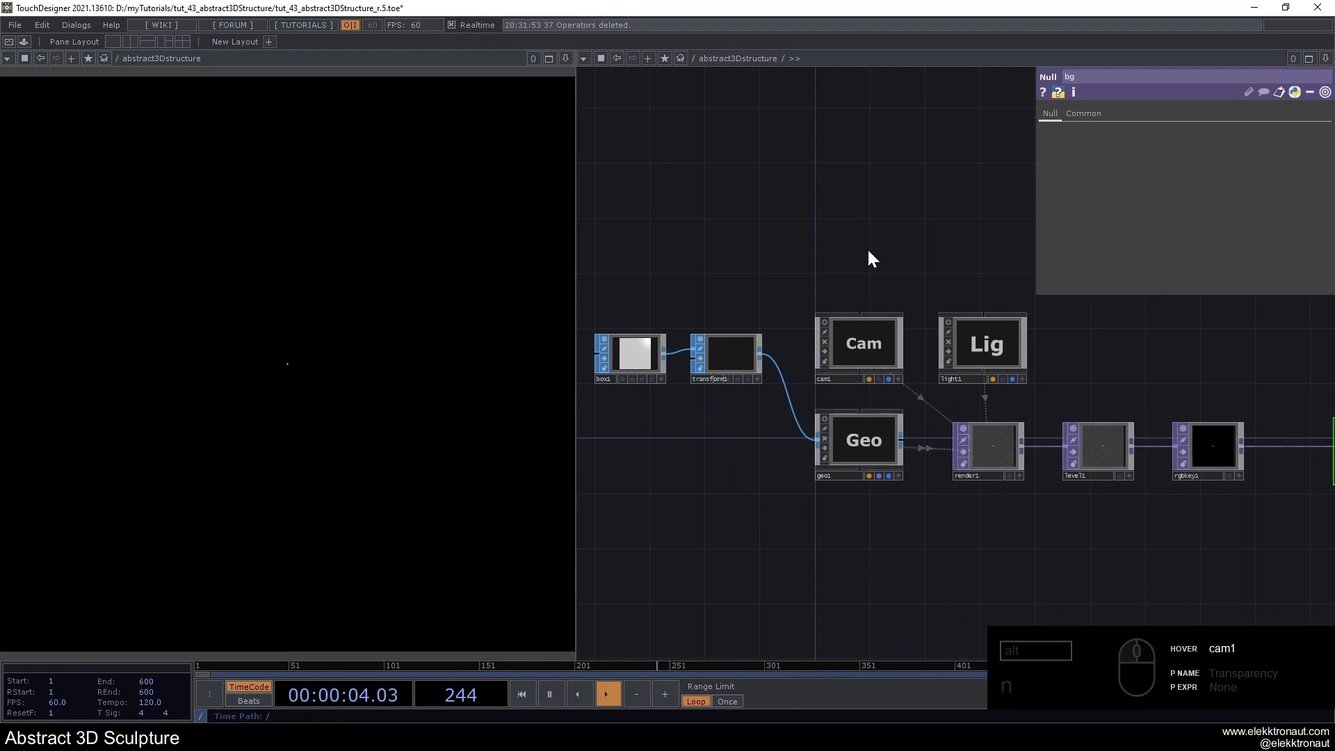
- Add a Null COMP above the camera
scroll(867, 250, "up", 3)
left_click_drag(862, 247, 778, 250)
double_click(694, 241)
type("n")
left_click(509, 230)
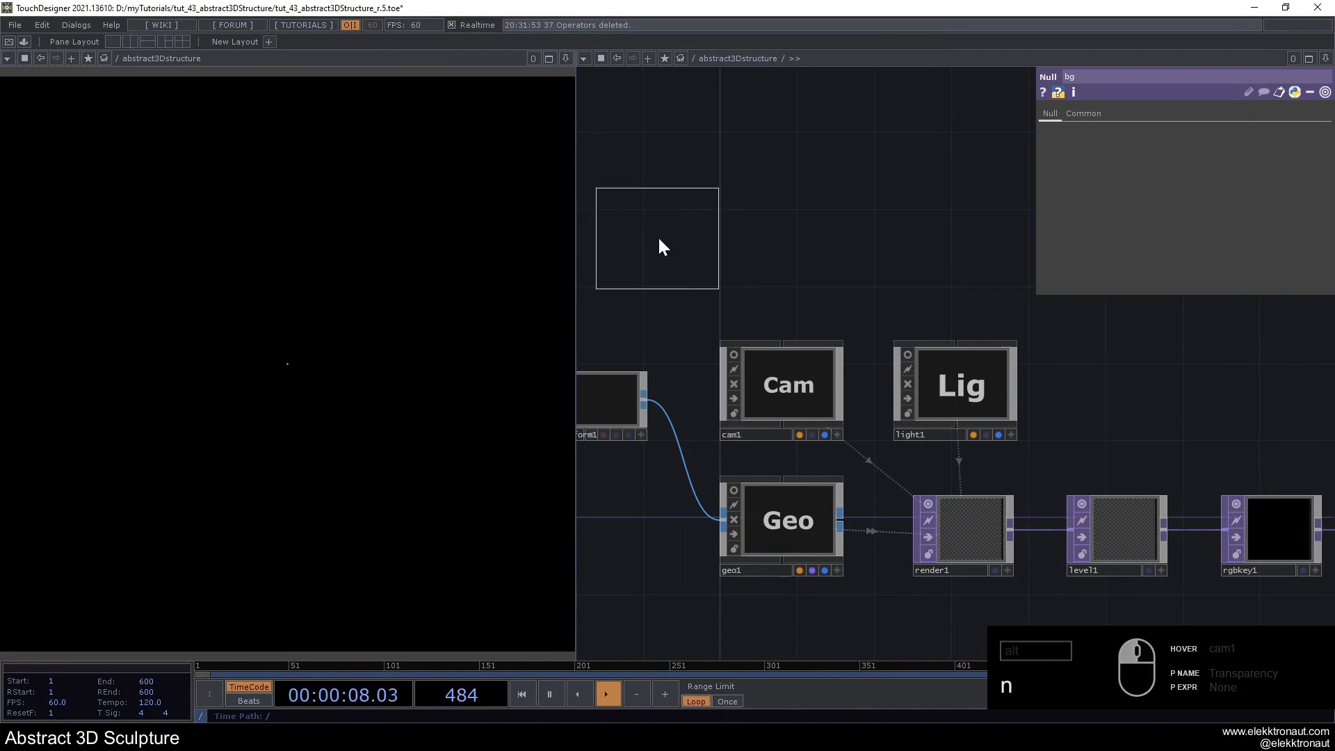
left_click(678, 234)
- Check the Constrain To and Look At parameters of cam1
left_click(810, 384)
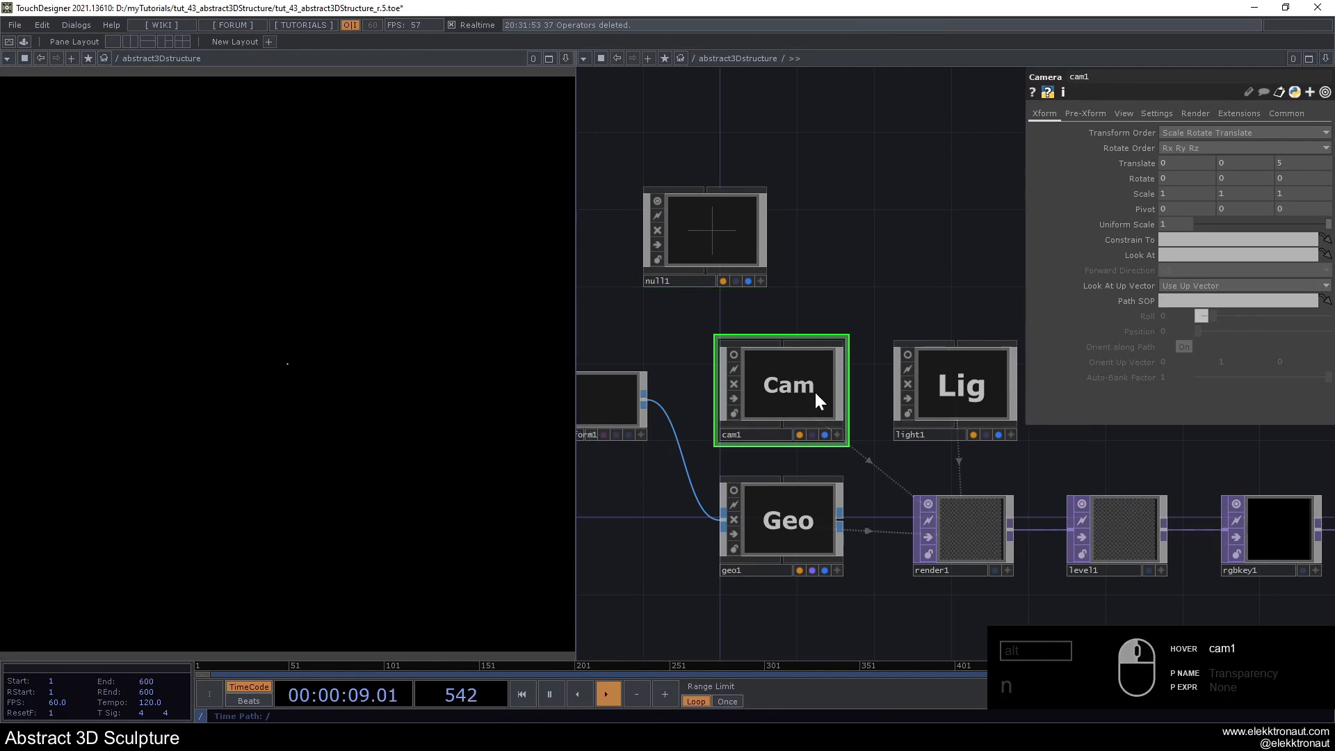
left_click(1177, 255)
left_click(899, 286)
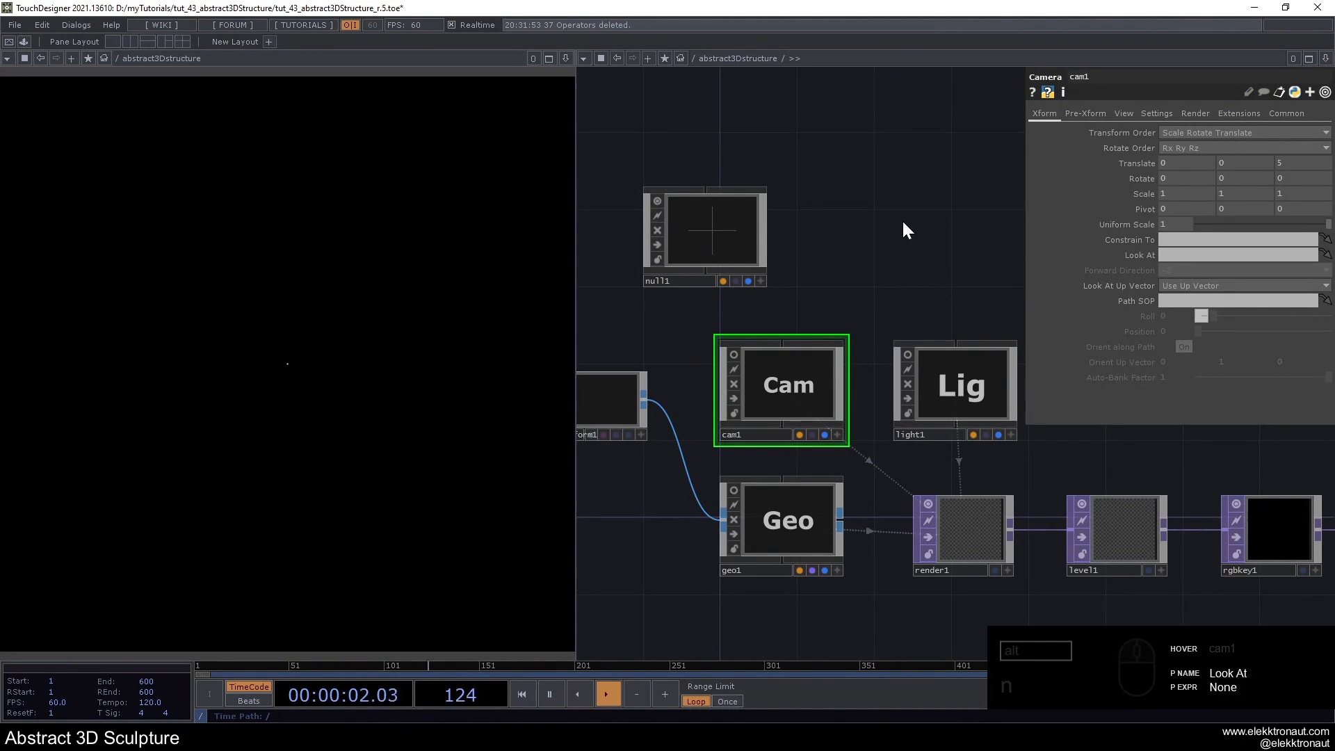
- Shrink the null1 node, colour it dark grey and rename it lookat
left_click_drag(766, 285, 712, 240)
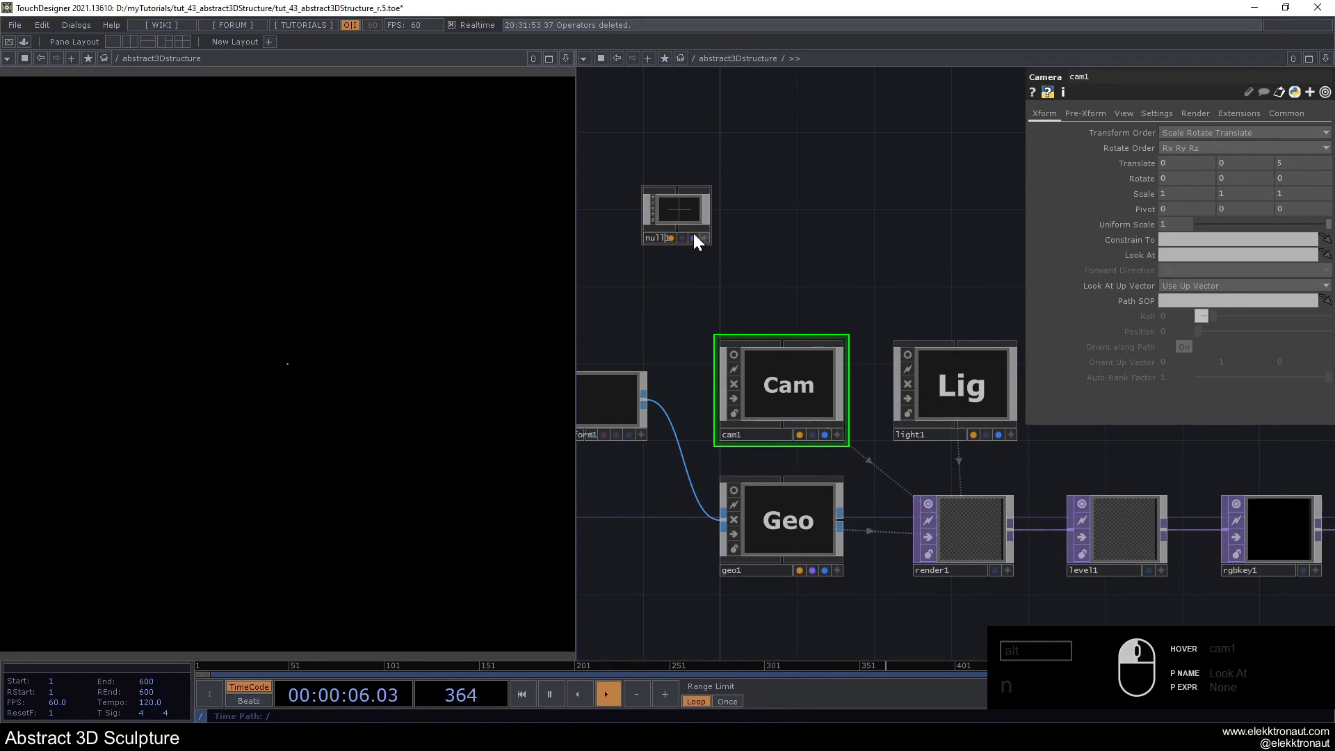
left_click(675, 207)
key("c")
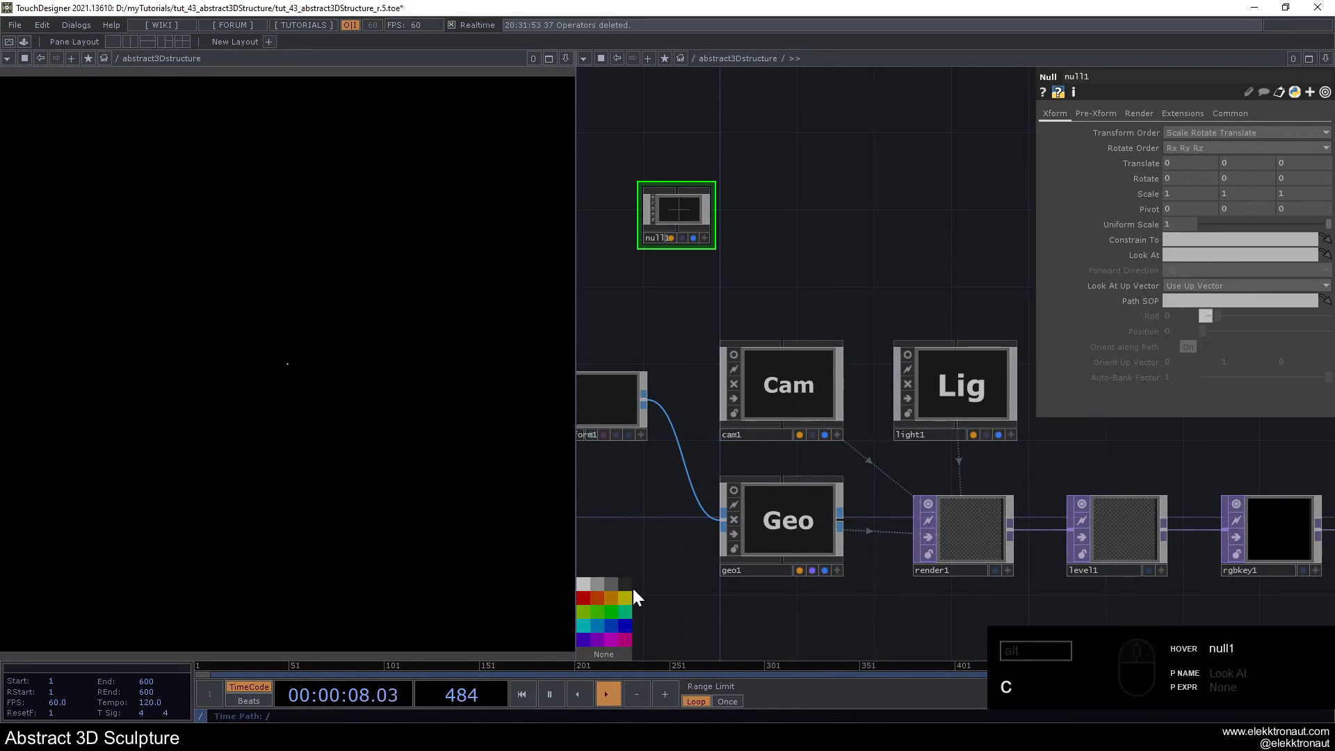
key("c")
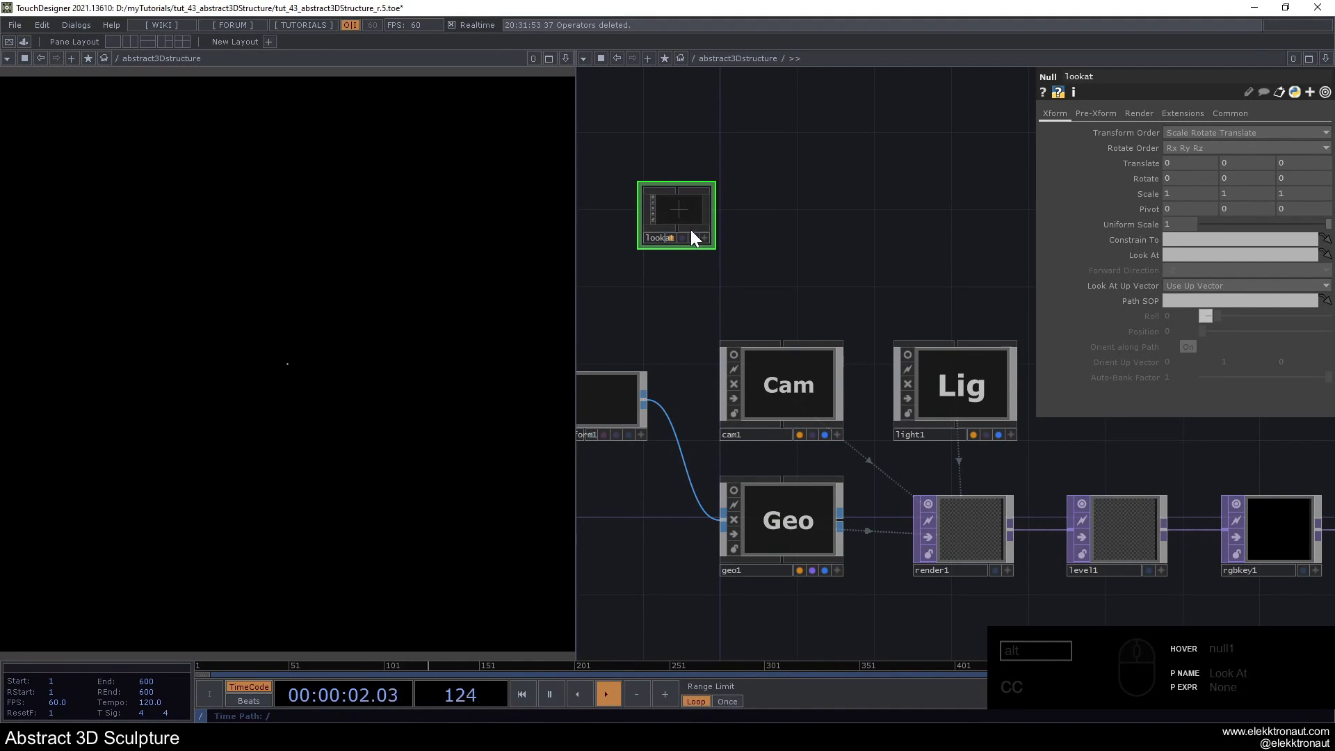
- Duplicate the lookat null below the original and rename the copy constrain
key("ctrl+c")
key("ctrl+v")
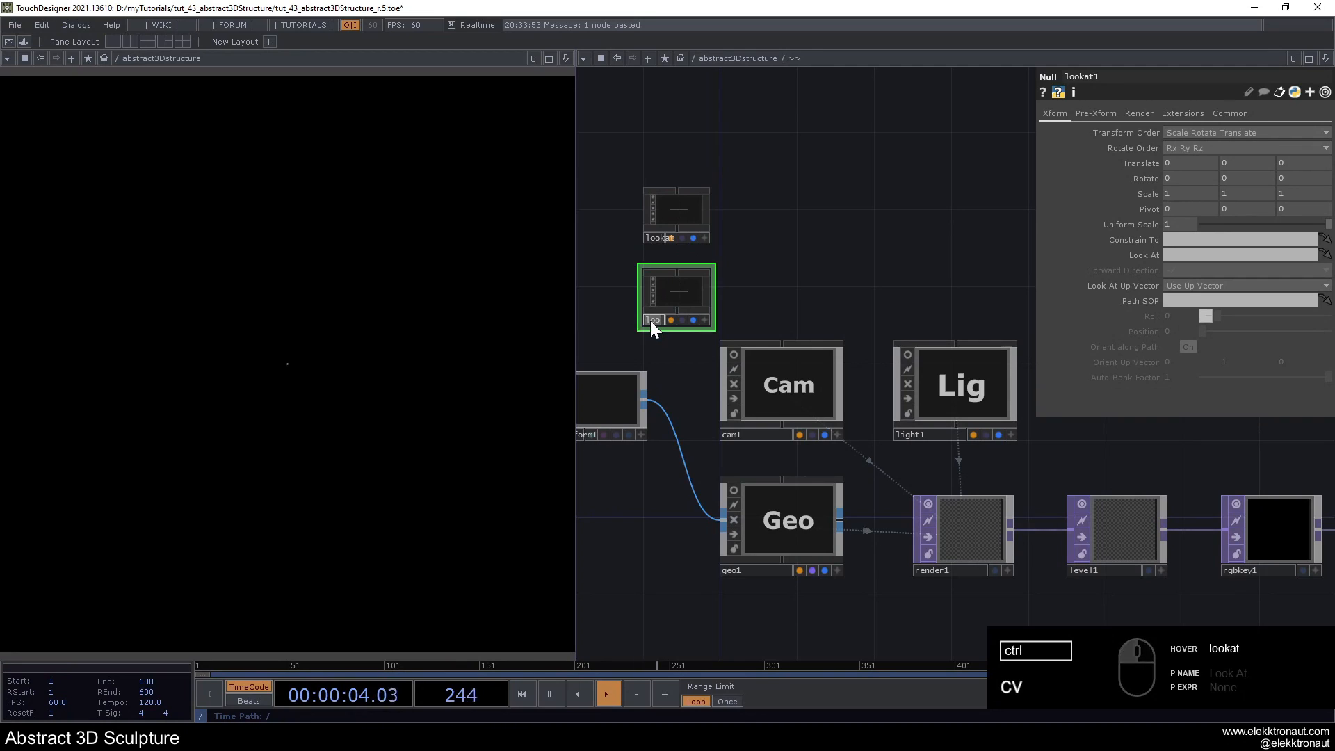
type("cns")
type("nstrain")
key("Return")
- Colour the constrain node orange and move it up closer beneath lookat
scroll(681, 238, "up", 5)
key("c")
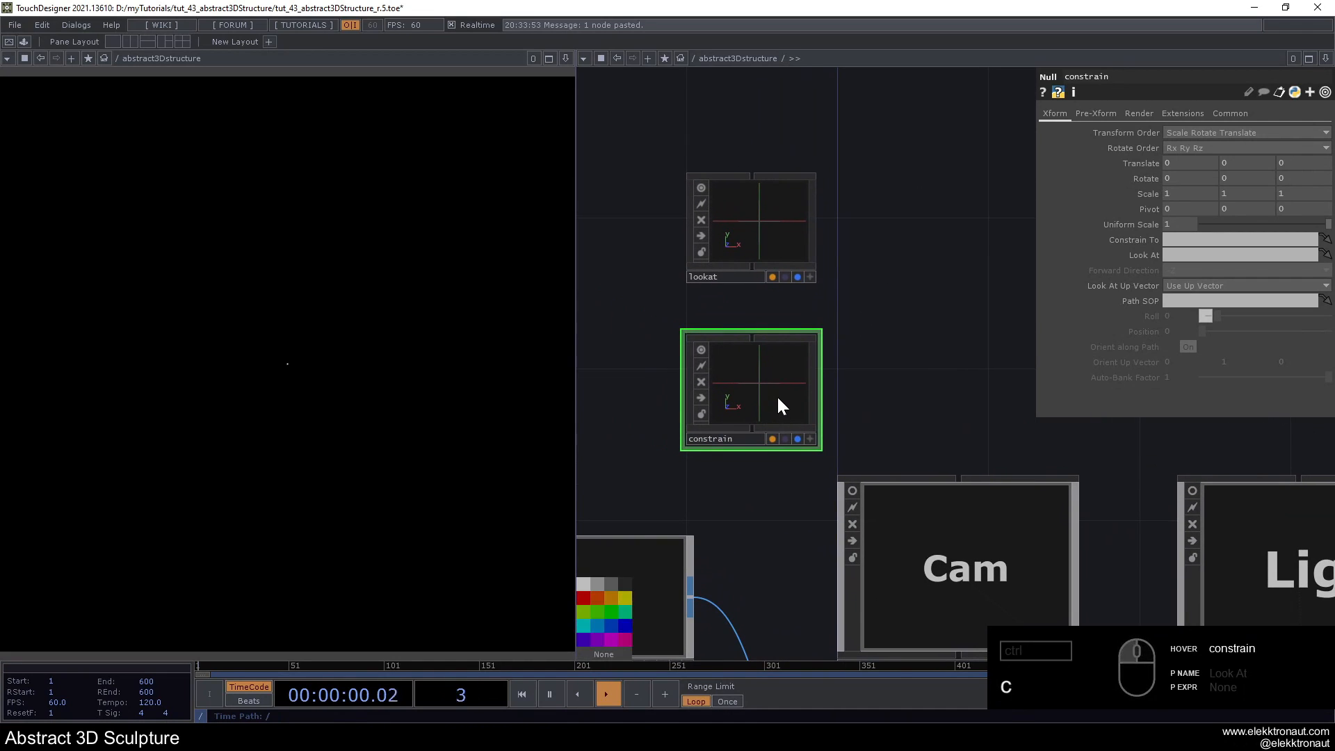
left_click(613, 597)
key("c")
scroll(748, 379, "down", 2)
left_click_drag(751, 377, 751, 350)
left_click_drag(958, 320, 858, 300)
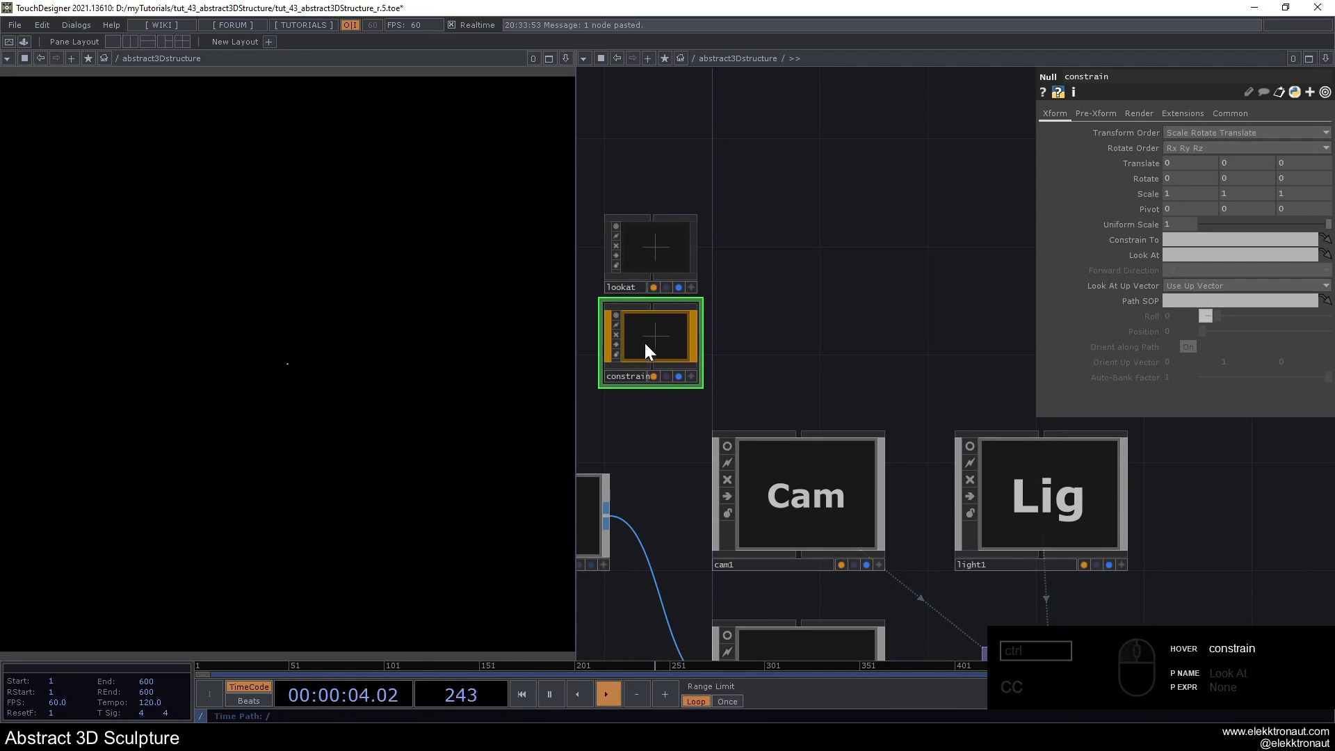
- Duplicate the lookat and constrain nulls and place the copies above light1
left_click_drag(626, 164, 786, 351)
left_click_drag(910, 325, 706, 313)
key("ctrl+c")
key("ctrl+v")
left_click_drag(605, 477, 819, 235)
scroll(953, 353, "down", 3)
left_click(886, 361)
left_click_drag(784, 350, 821, 348)
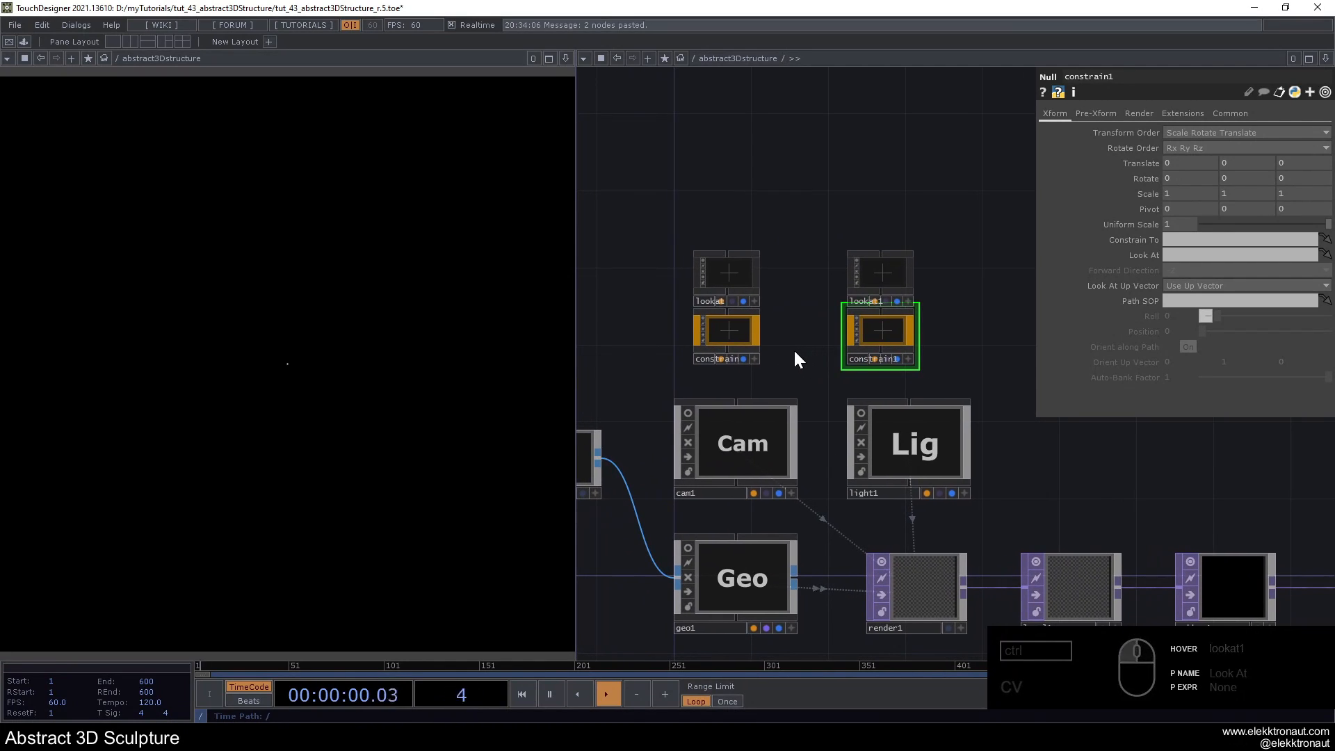
- Set cam1 to look at the lookat null and constrain it to the constrain null
left_click(763, 420)
scroll(764, 420, "up", 2)
left_click_drag(748, 251, 1238, 254)
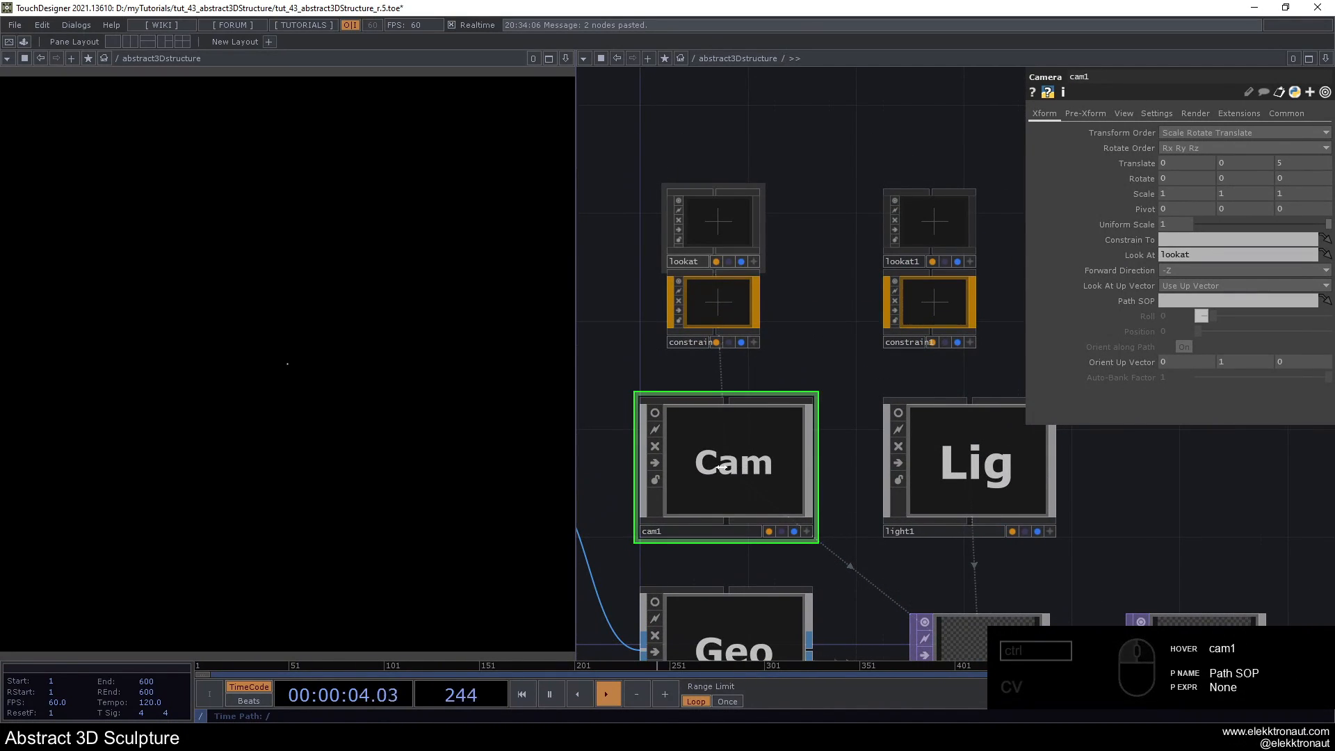
left_click_drag(719, 302, 1184, 242)
- Set light1 to look at lookat1 and constrain it to constrain1
left_click(987, 441)
left_click_drag(851, 368, 666, 363)
left_click_drag(751, 230, 1195, 255)
left_click_drag(748, 298, 1175, 240)
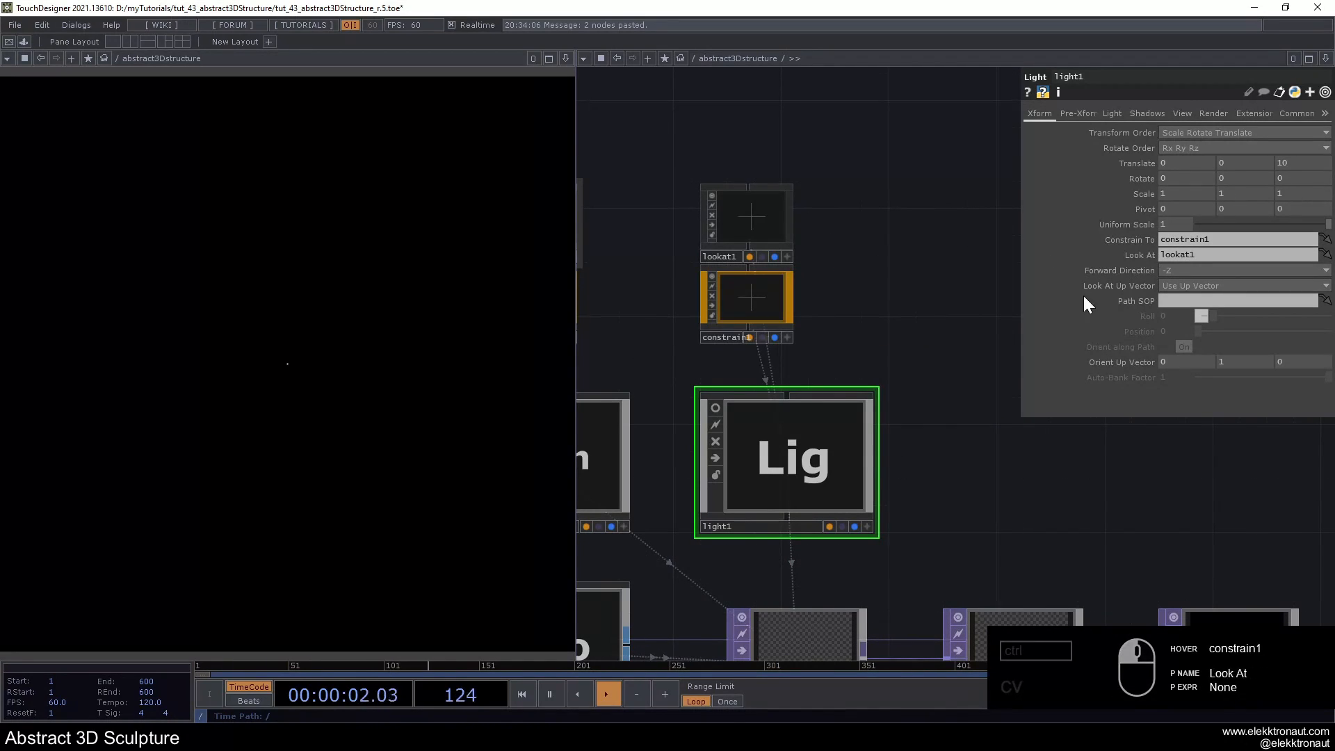
scroll(808, 310, "down", 2)
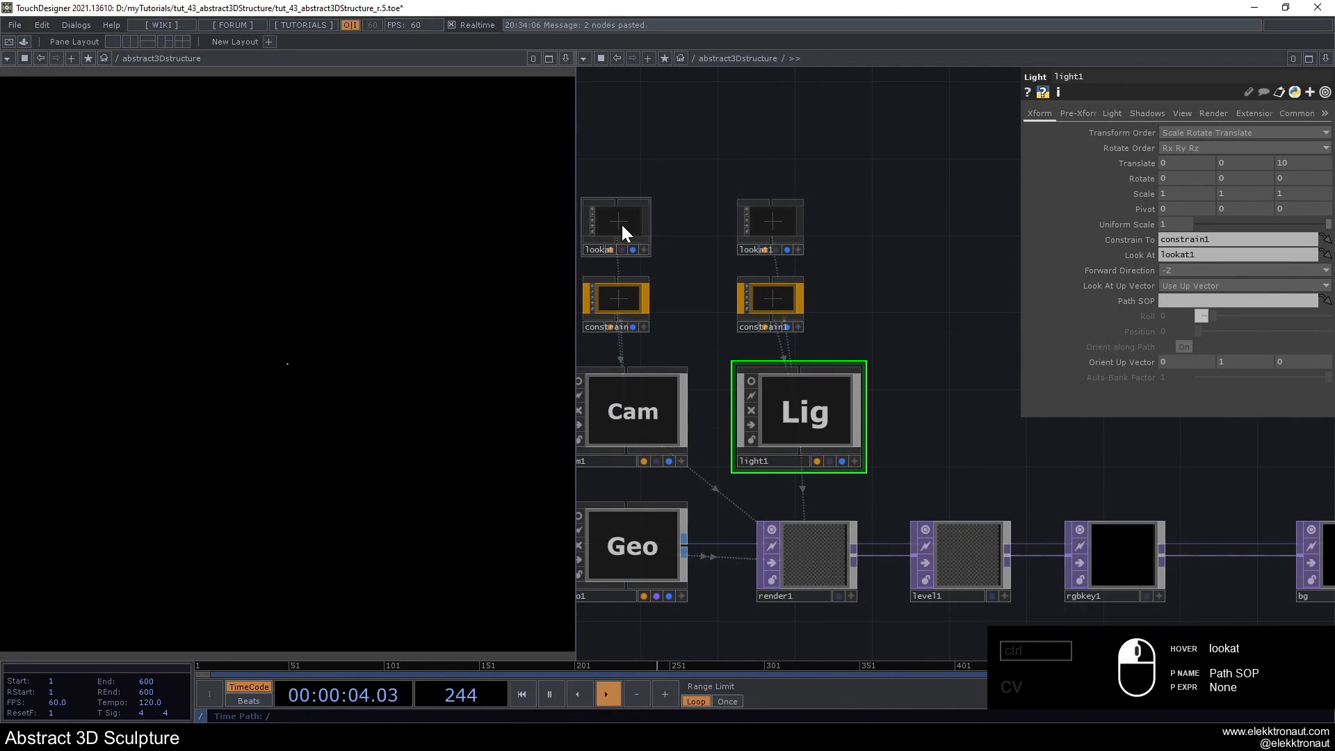
scroll(709, 283, "up", 4)
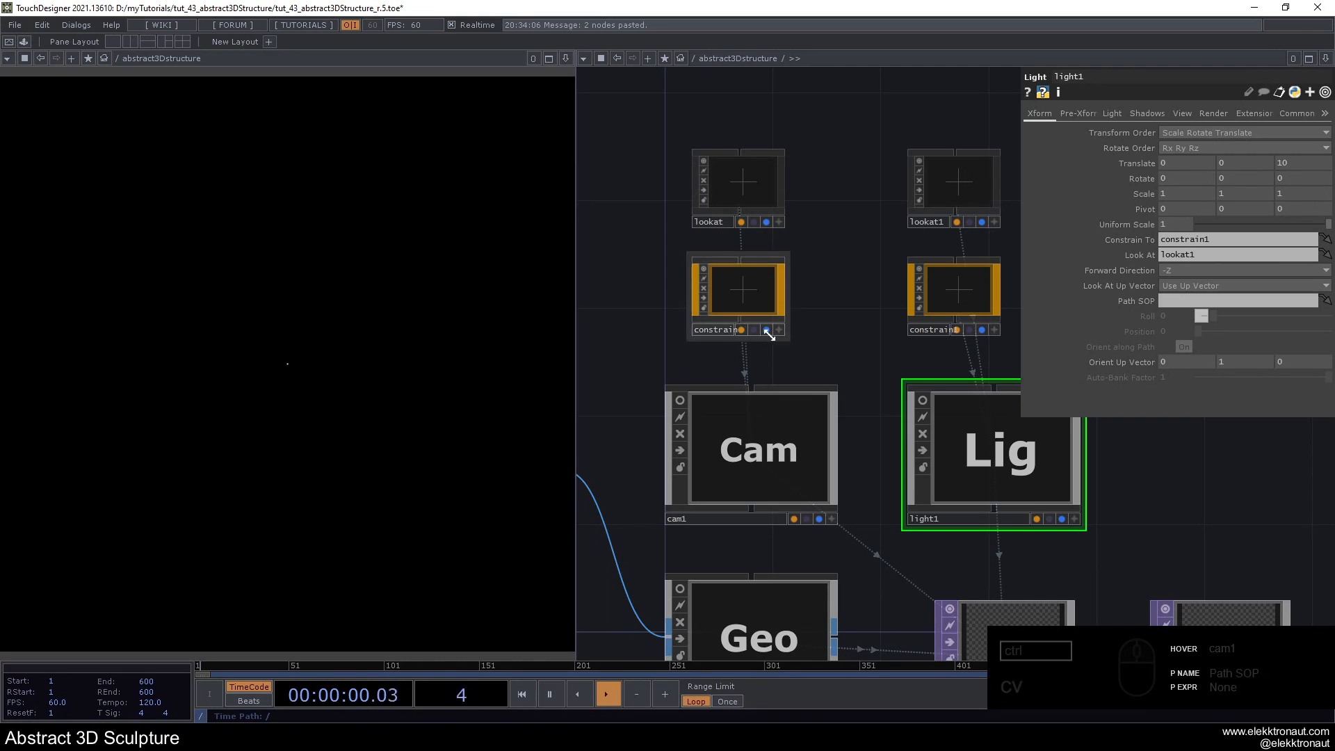
- Bypass transform1, try moving the camera with the constrain null's Y translate, and undo the translation
left_click(769, 298)
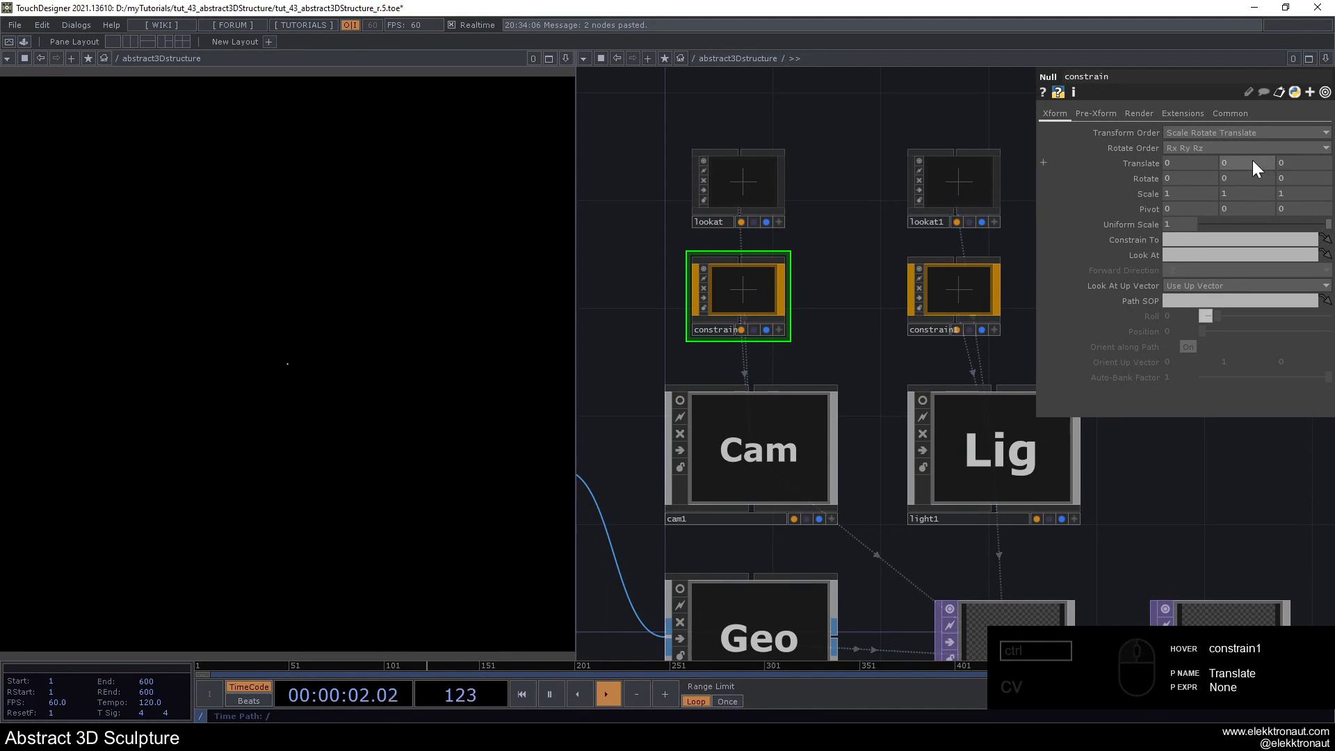
scroll(911, 285, "down", 3)
scroll(737, 360, "up", 2)
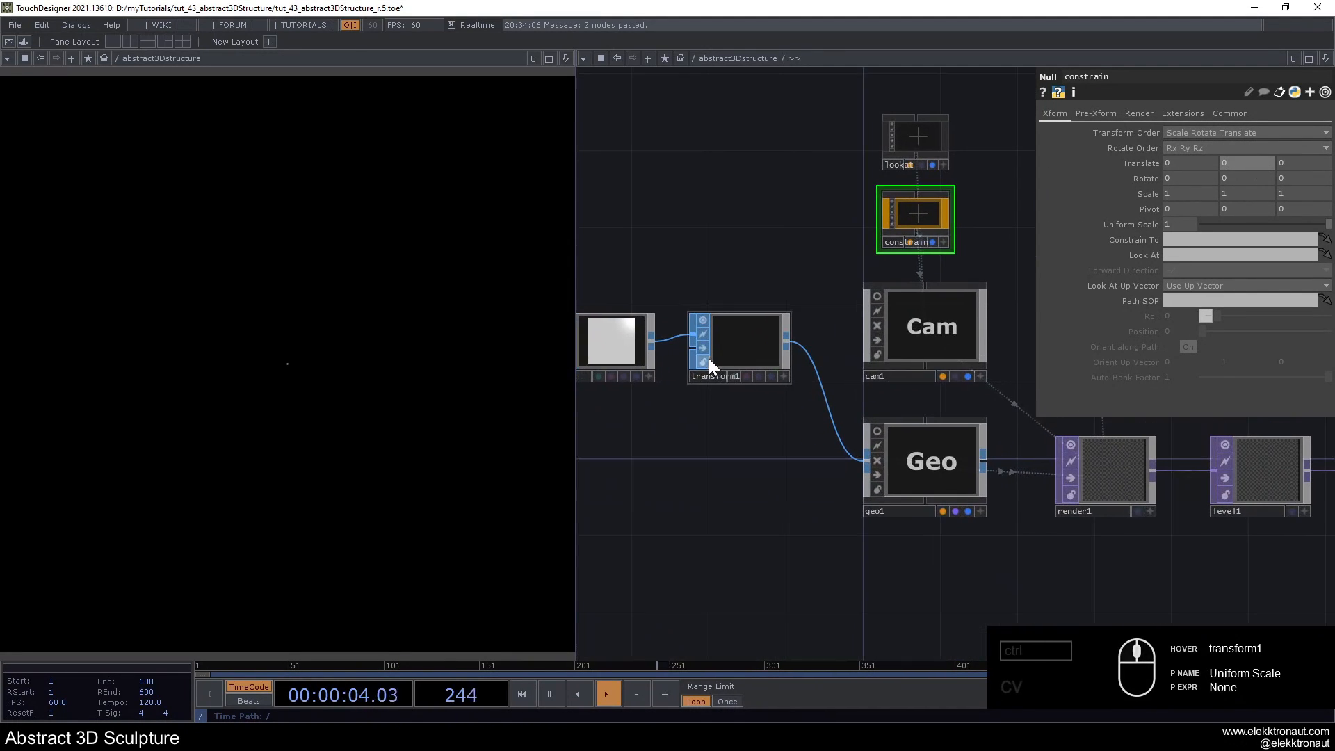
left_click(707, 350)
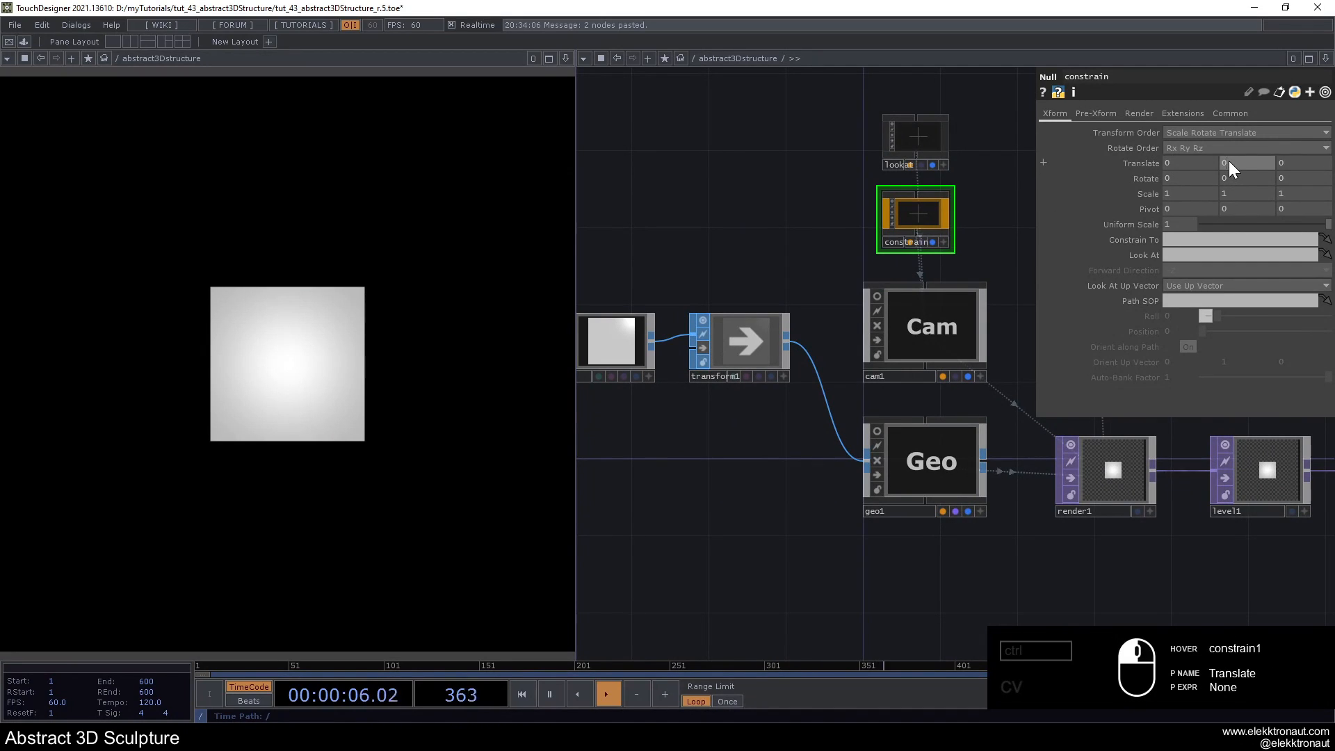
mouse_move(1230, 152)
left_mouse_down()
mouse_move(1249, 151)
mouse_move(1220, 151)
mouse_move(1228, 160)
left_mouse_up()
key("ctrl+z")
key("ctrl+z")
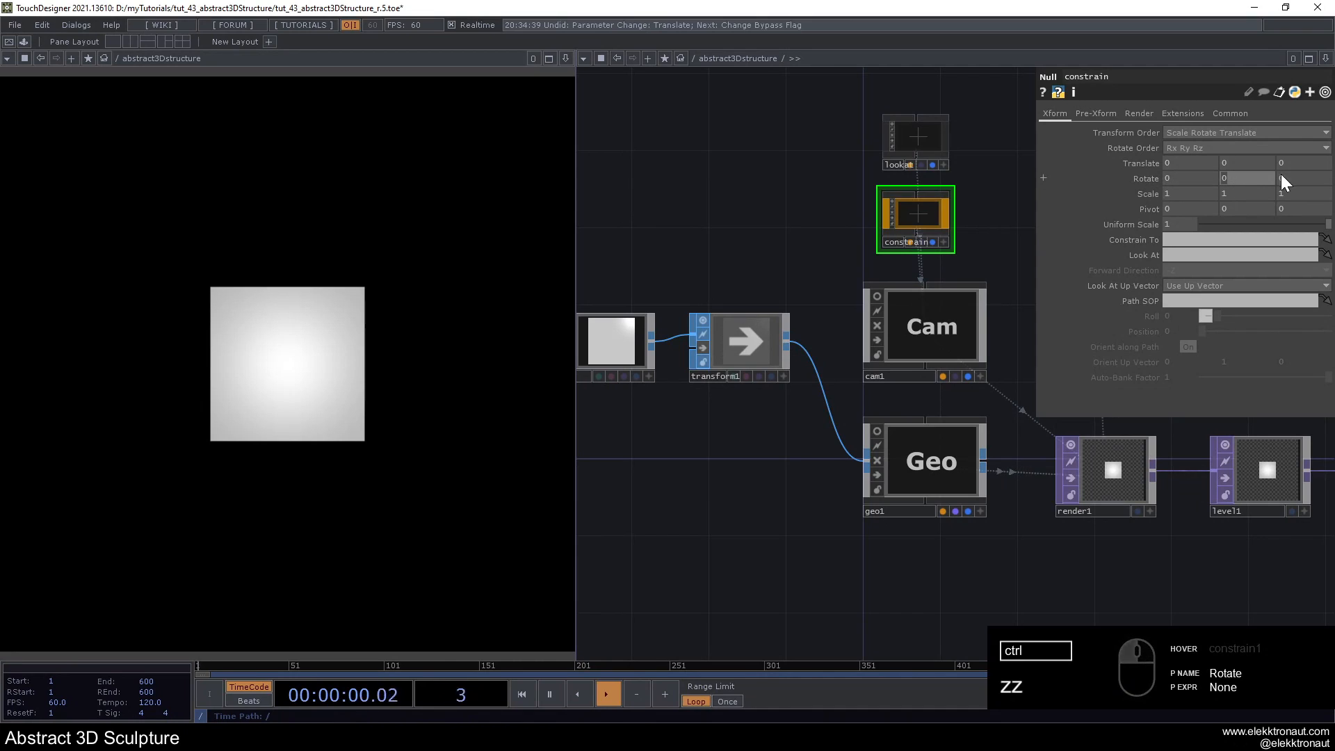
- Test the camera orbit with the constrain null's Y rotation and reset the rotation to 0
left_click_drag(1257, 174, 483, 186)
type("0")
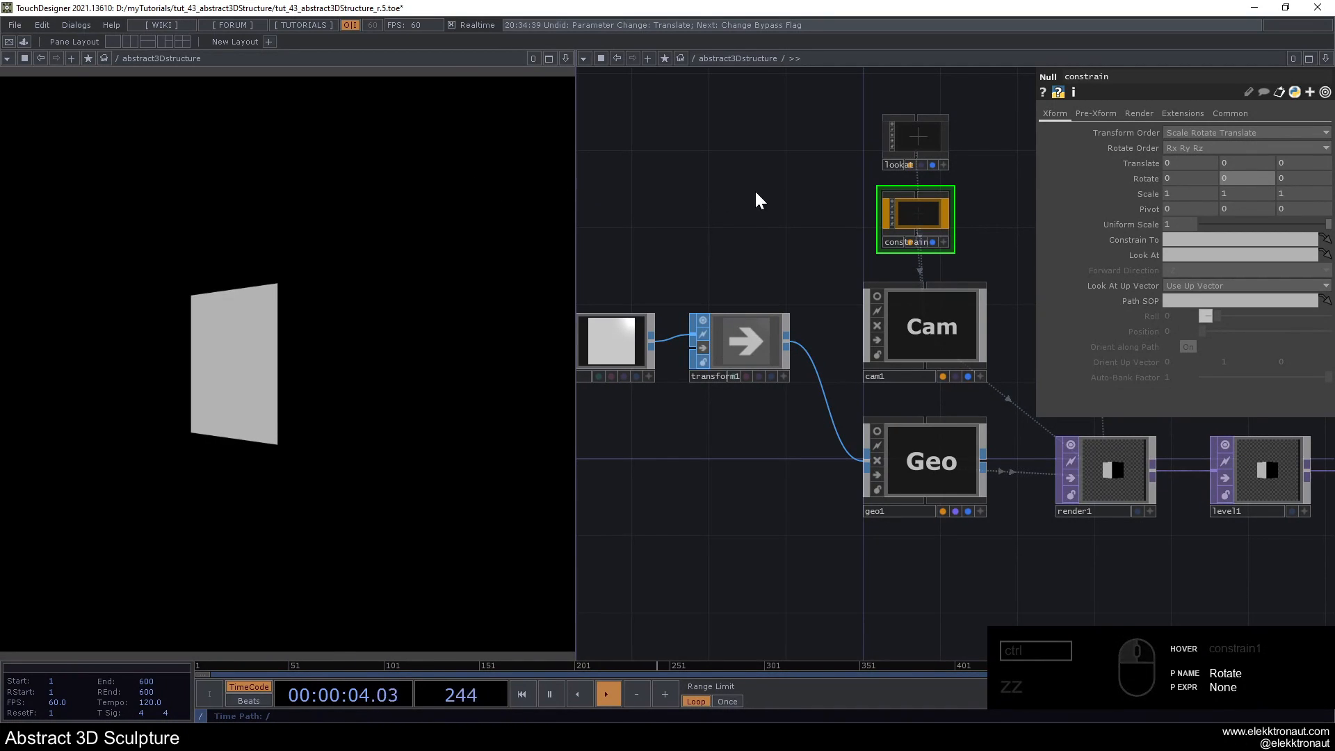
key("Return")
- Add a Phong material below geo1
scroll(760, 195, "down", 3)
left_click_drag(956, 212, 655, 249)
scroll(782, 265, "down", 3)
left_click_drag(822, 432, 927, 448)
scroll(897, 411, "up", 3)
key("Tab")
type("ph")
left_click(800, 218)
left_click(657, 337)
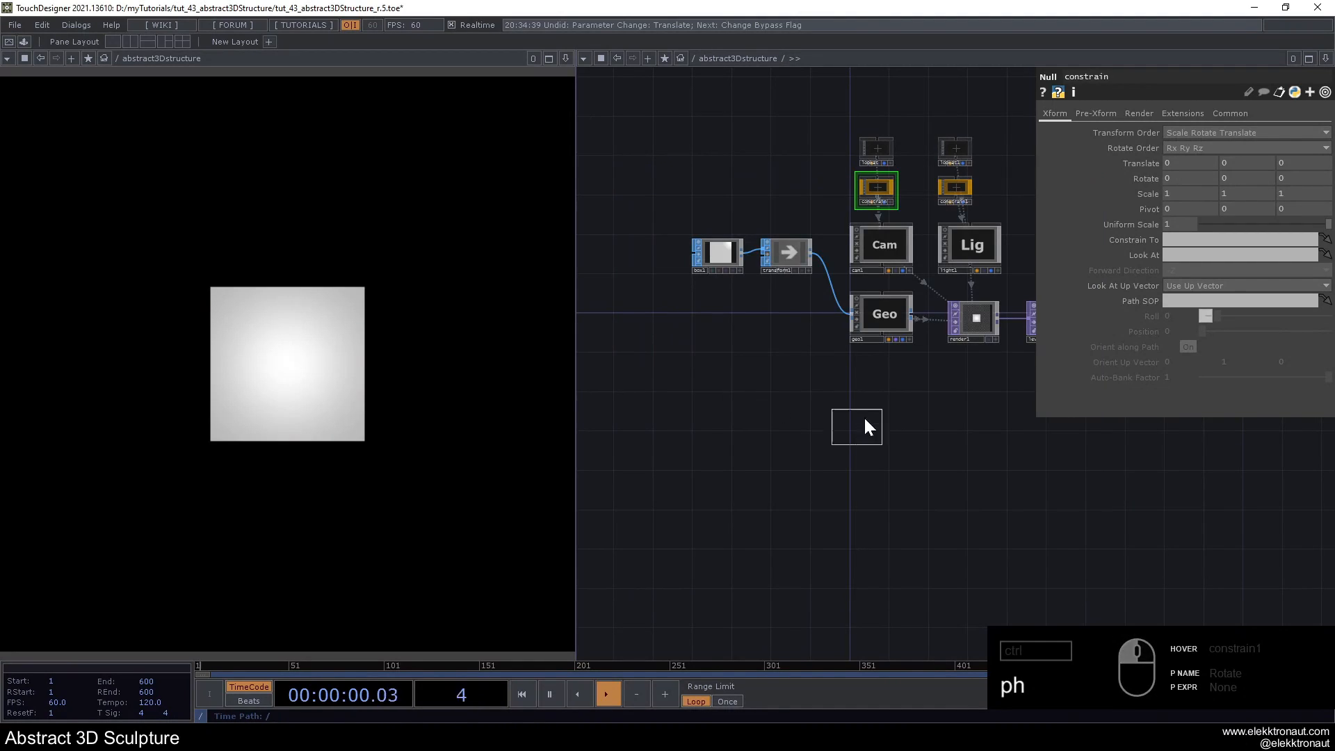
left_click(878, 381)
- Assign phong1 as the material of geo1 and select geo1
left_click_drag(878, 381, 880, 315)
left_click(883, 319)
scroll(897, 314, "up", 2)
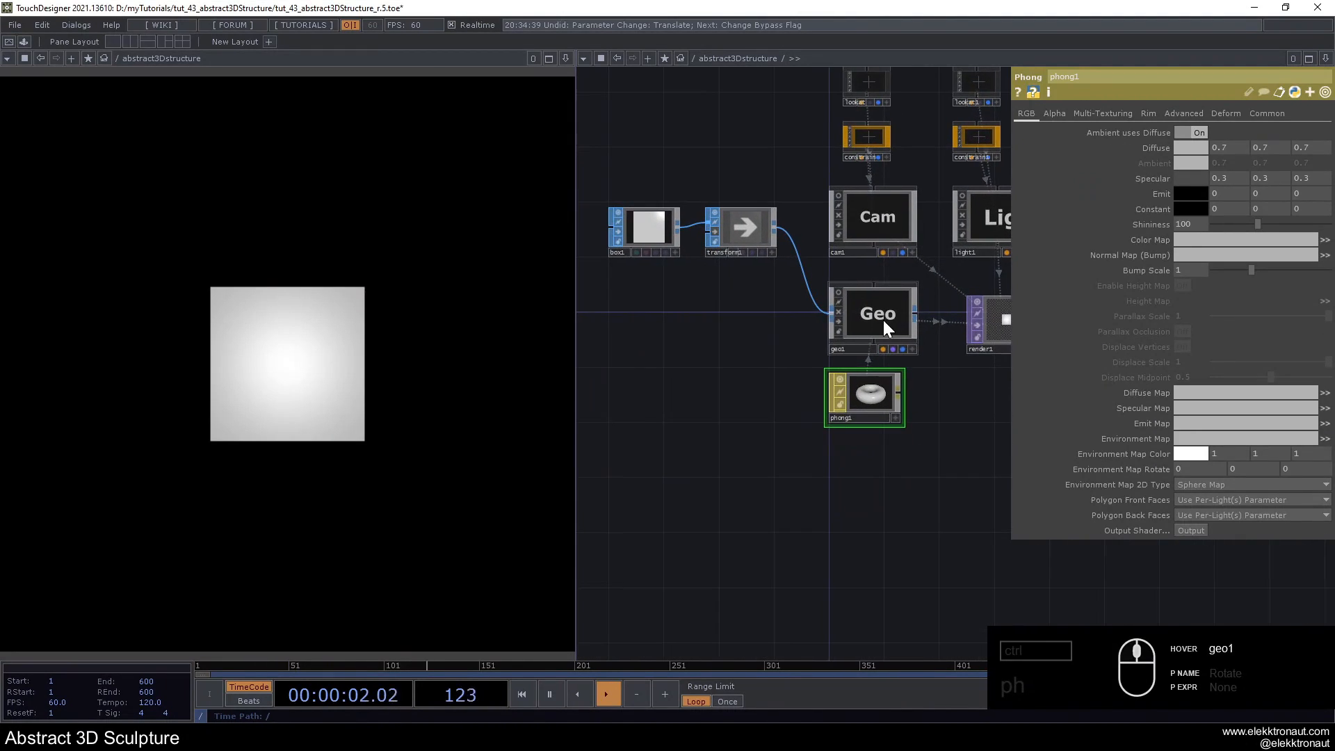
left_click(883, 320)
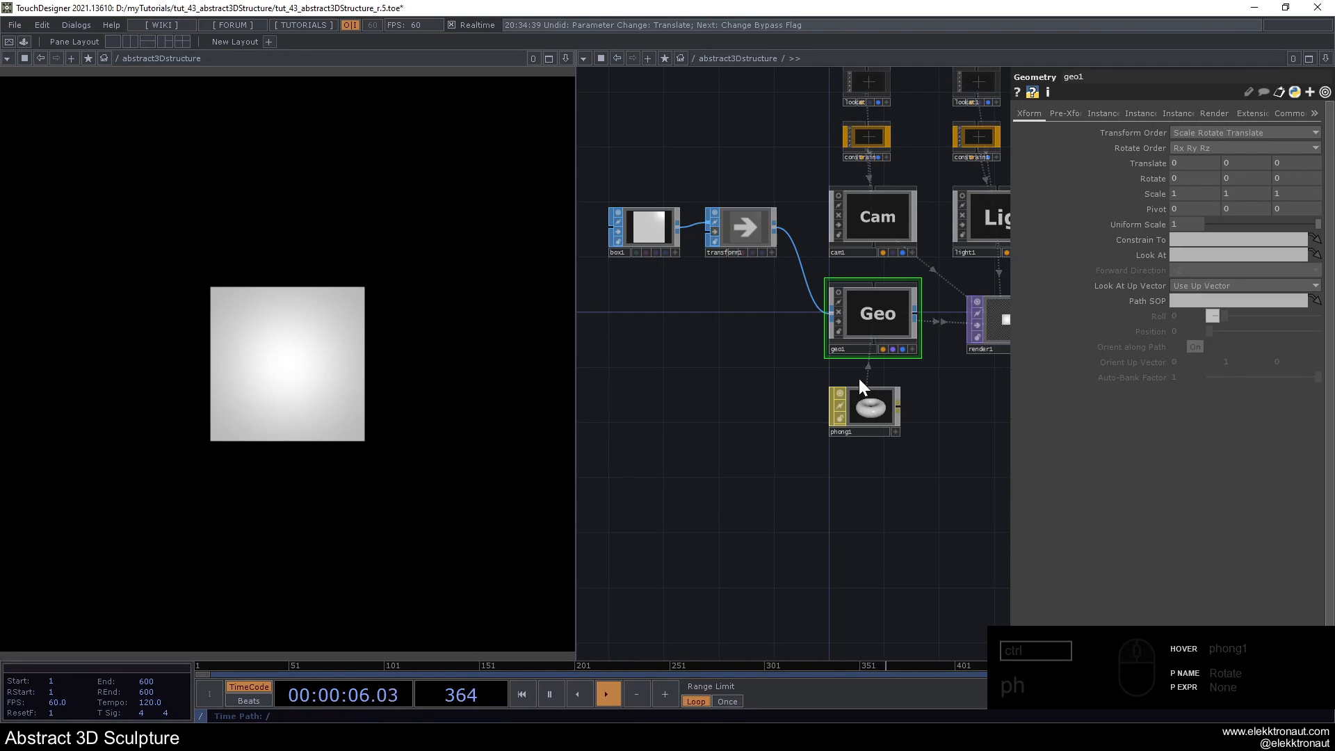
- Turn off the bypass on transform1 and move box1 and transform1 up together
scroll(859, 381, "down", 2)
left_click(757, 272)
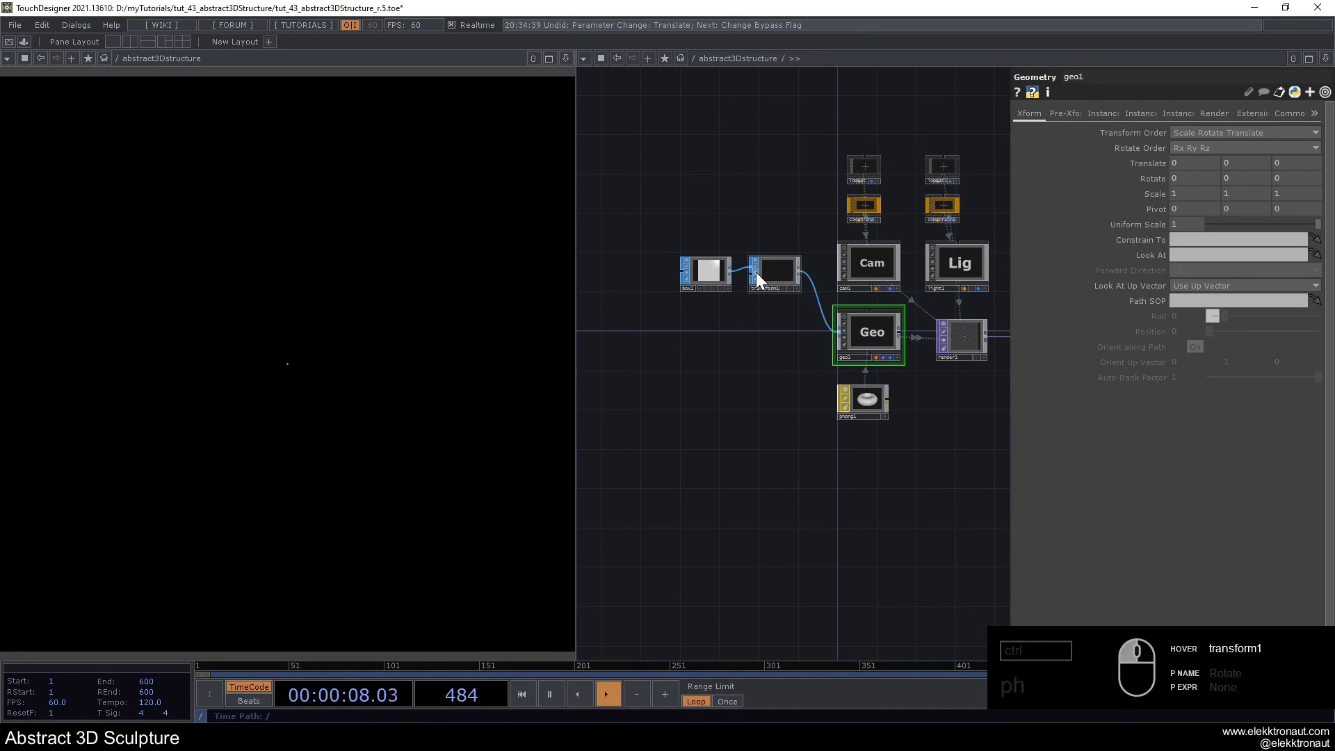
left_click_drag(744, 360, 861, 352)
right_click_drag(803, 202, 877, 268)
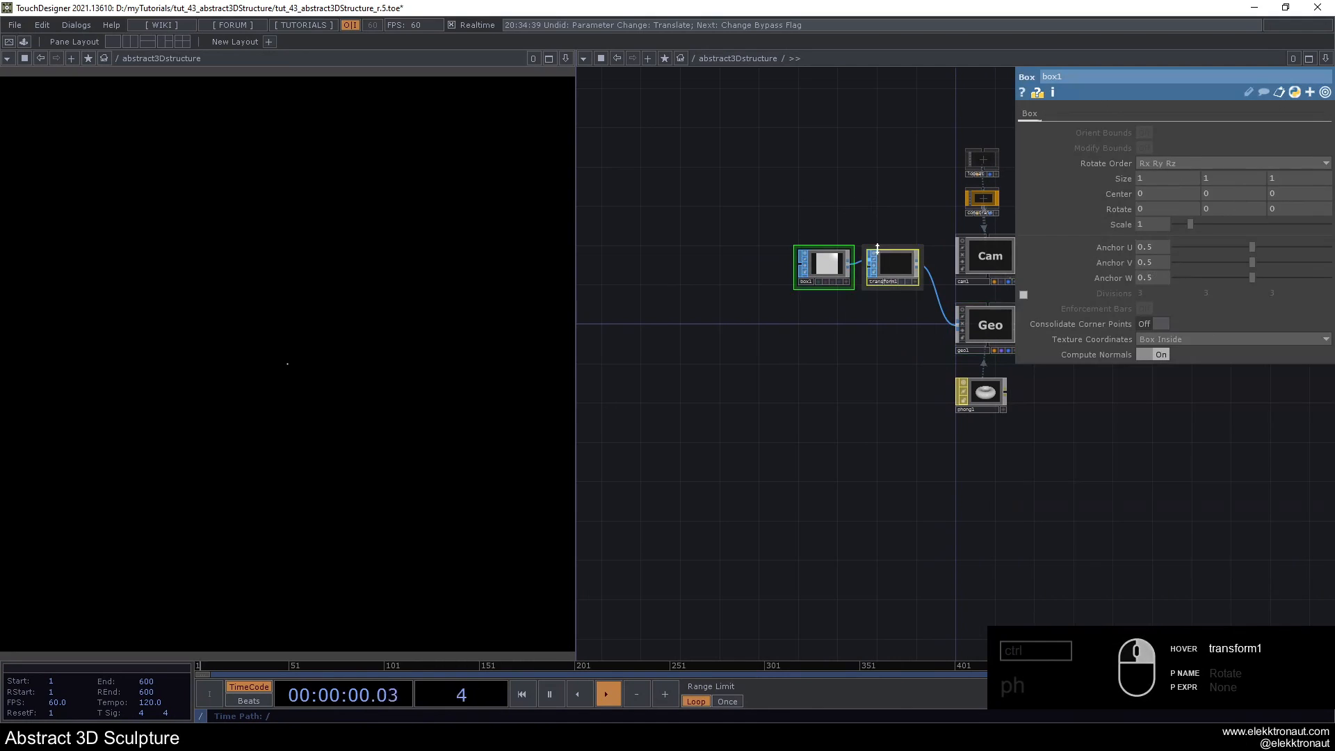
left_click_drag(874, 256, 854, 226)
- Add a Noise TOP in the empty network area well to the left of the box geometry
left_click_drag(772, 386, 1017, 435)
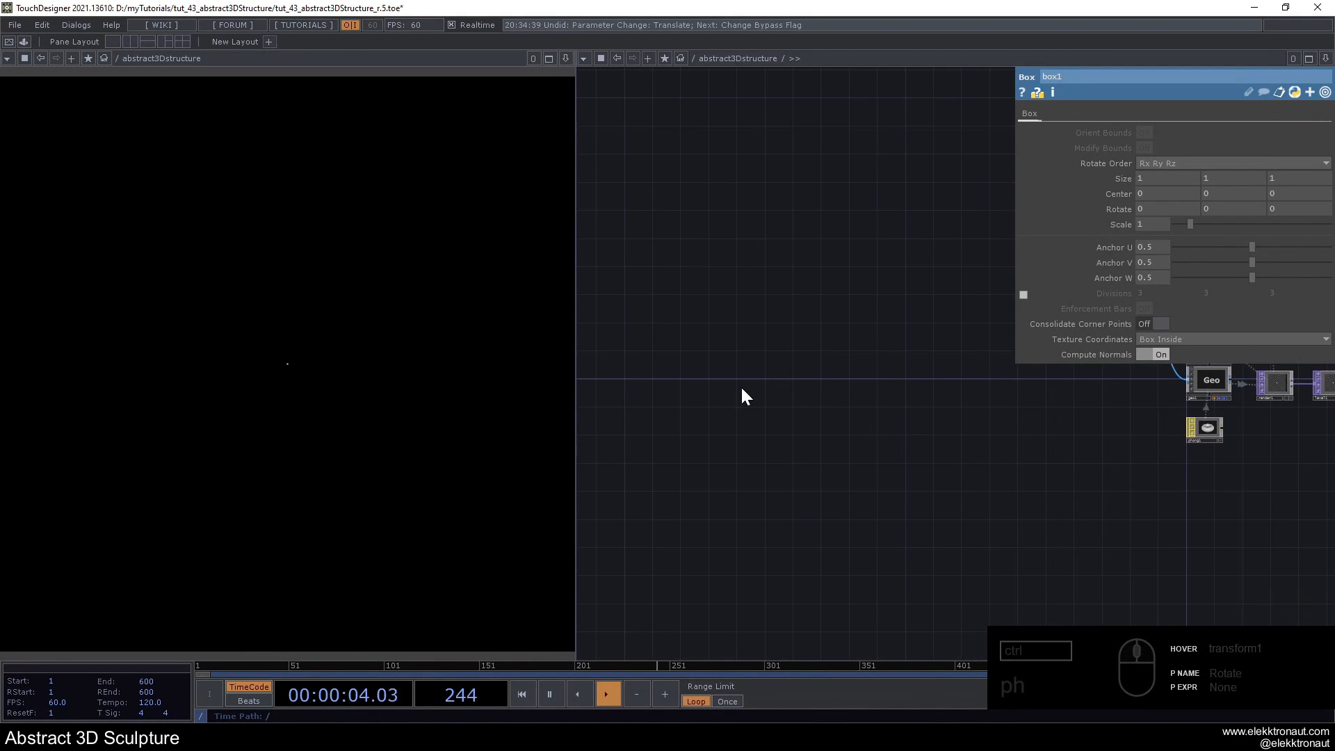
key("Tab")
type("n")
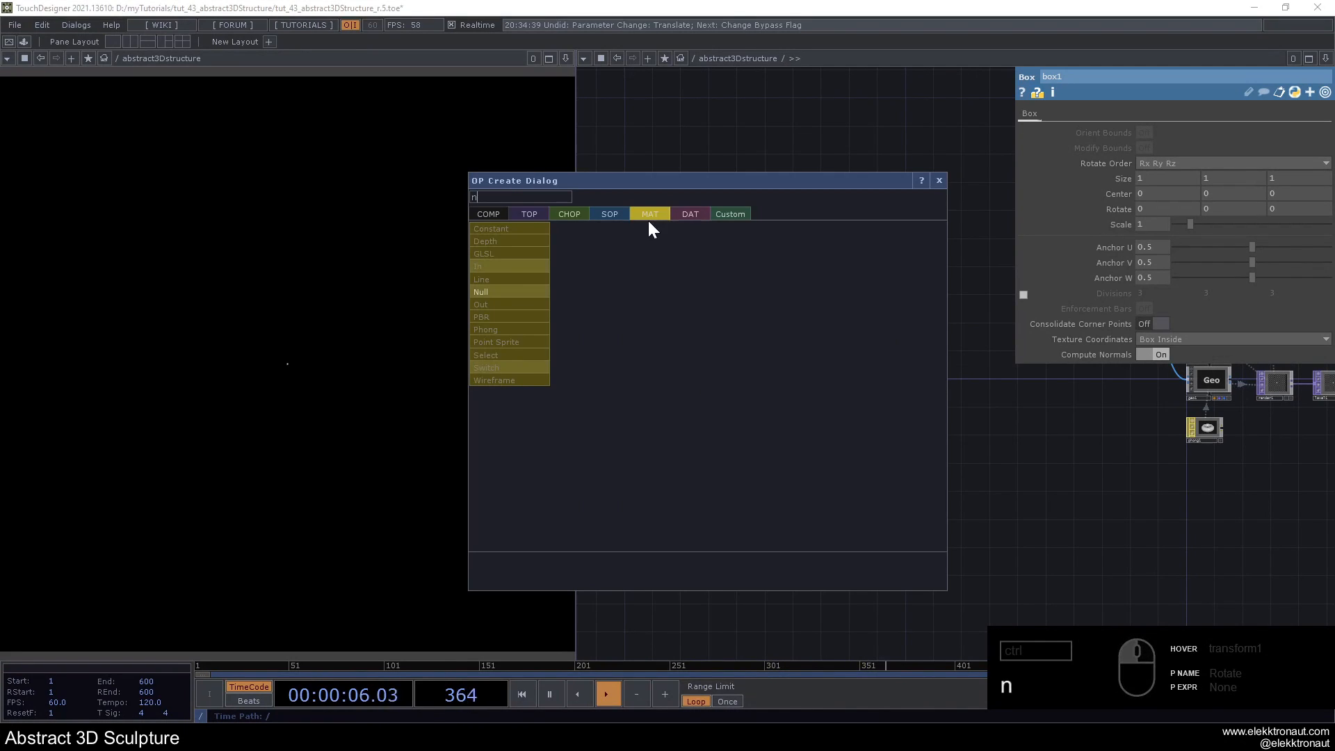
left_click(544, 215)
left_click(666, 307)
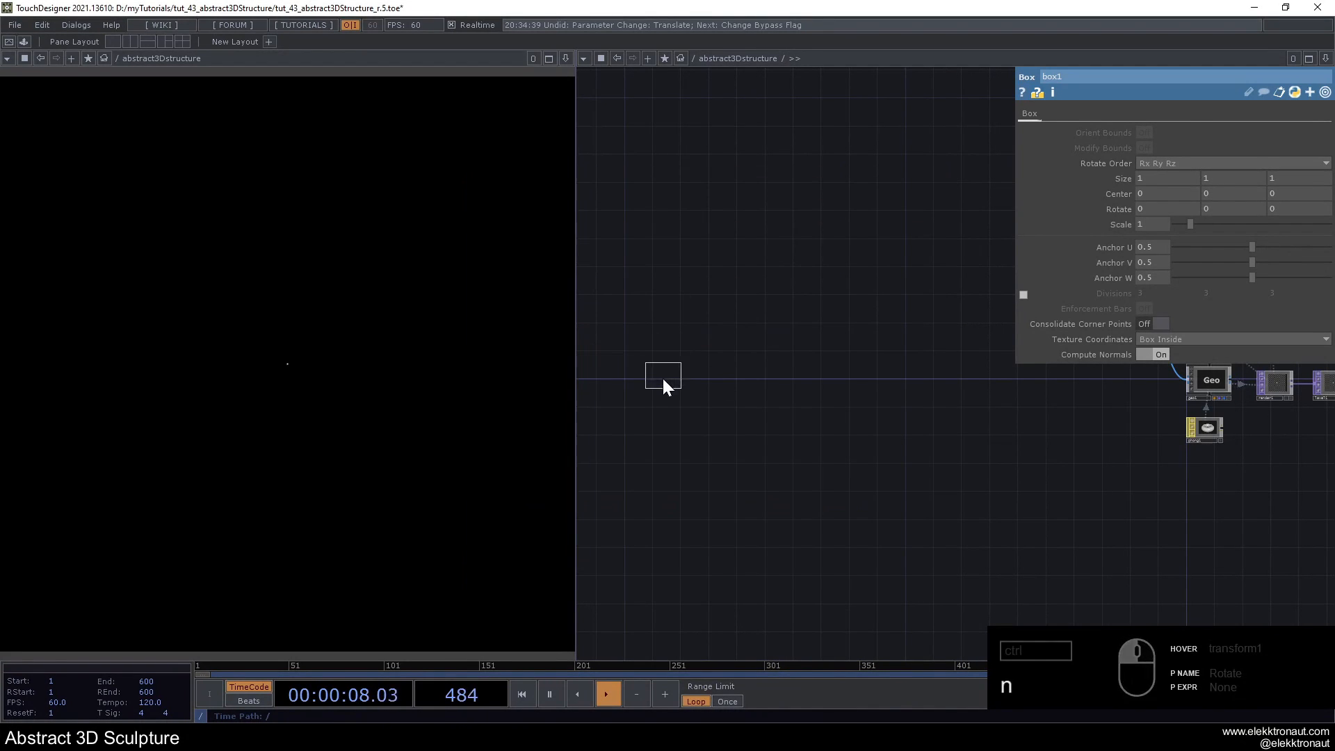
left_click(664, 376)
scroll(932, 395, "up", 2)
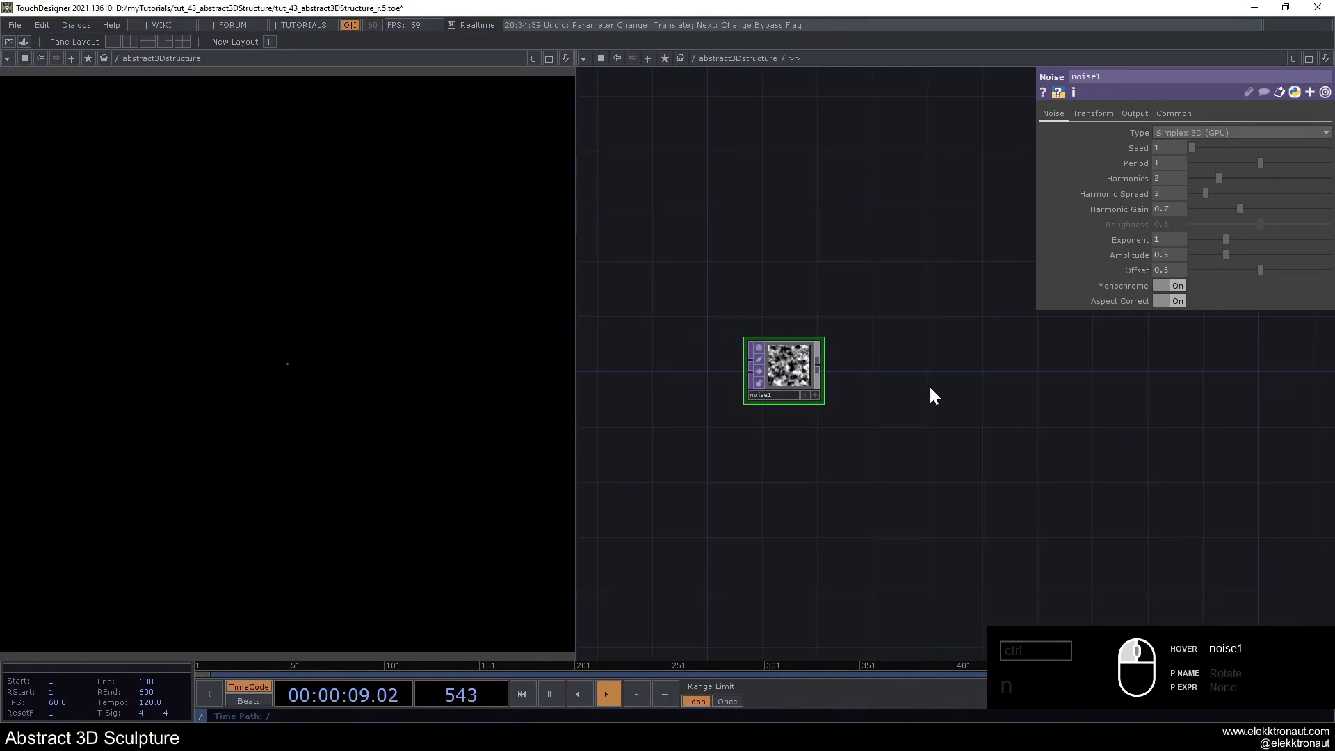
- Set noise1's pixel format to 32-bit float (RGBA) and its resolution to 600 by 600
left_click(1180, 113)
left_click(1191, 284)
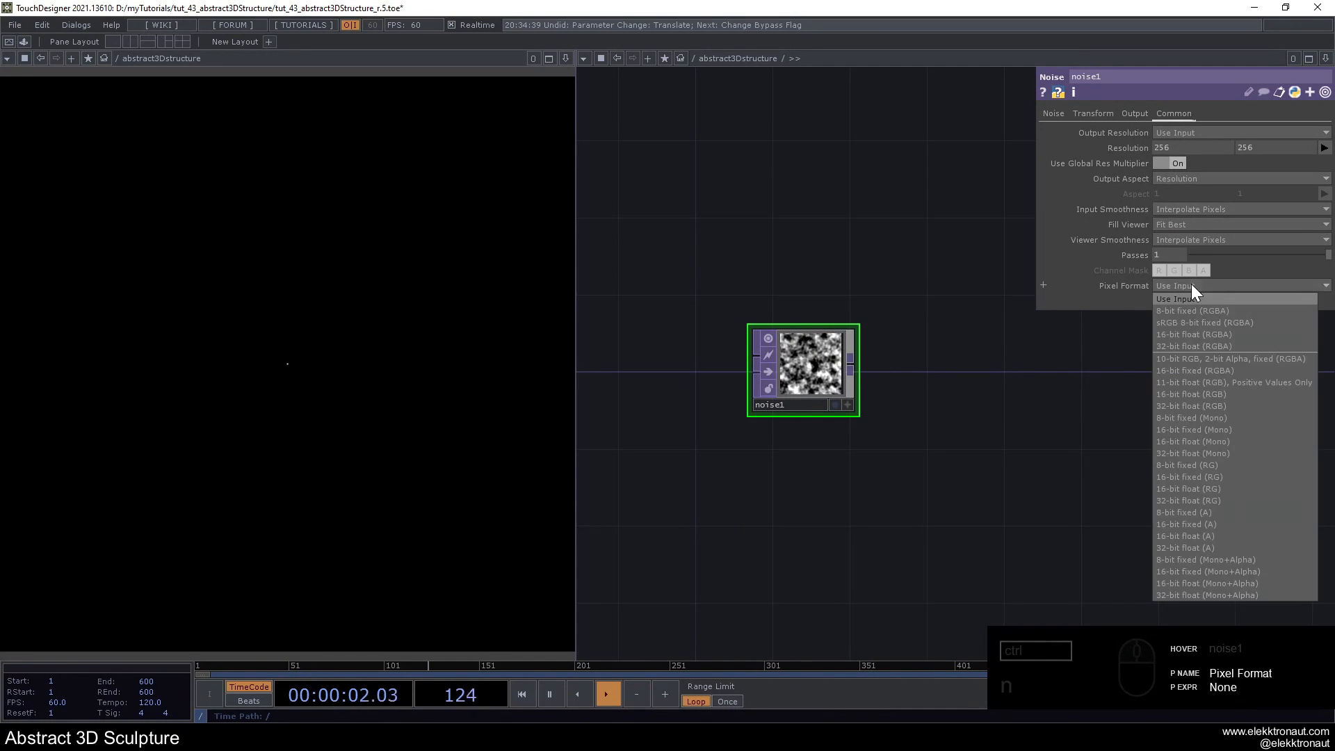
left_click(1201, 340)
scroll(830, 356, "up", 2)
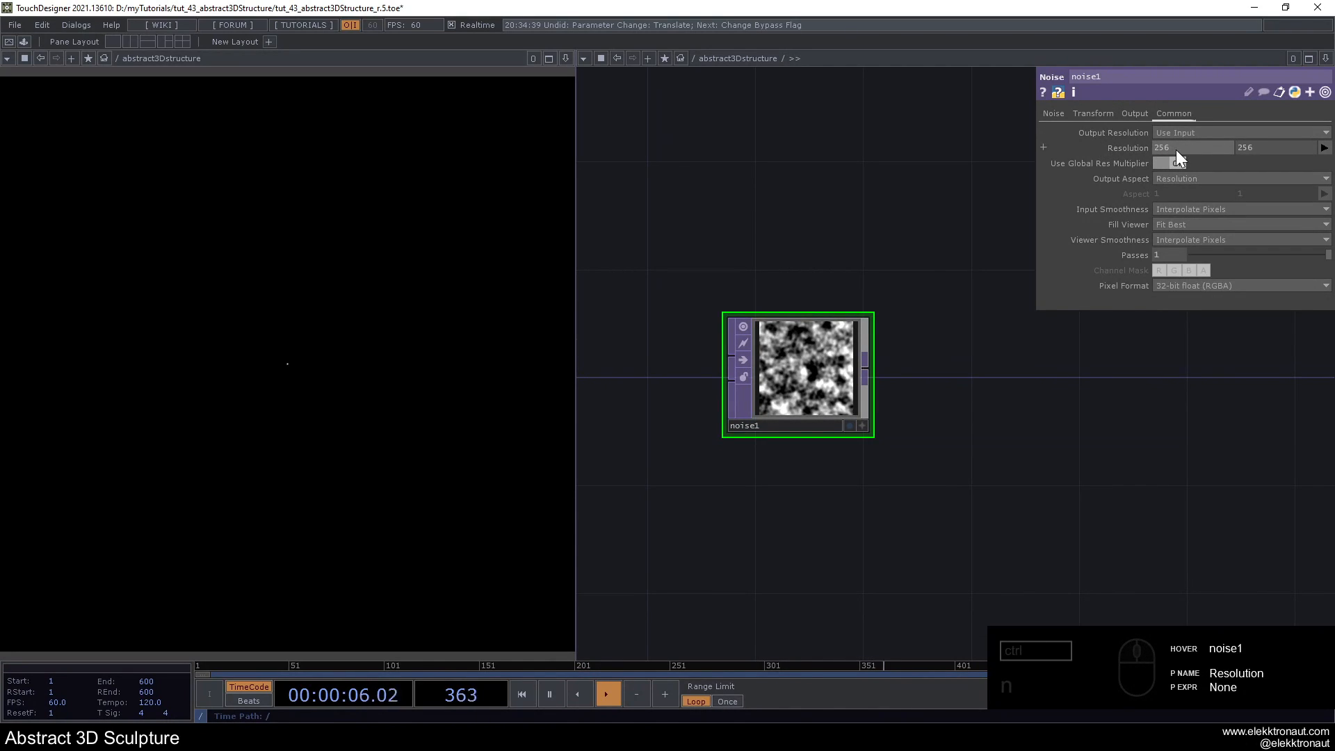
type("600")
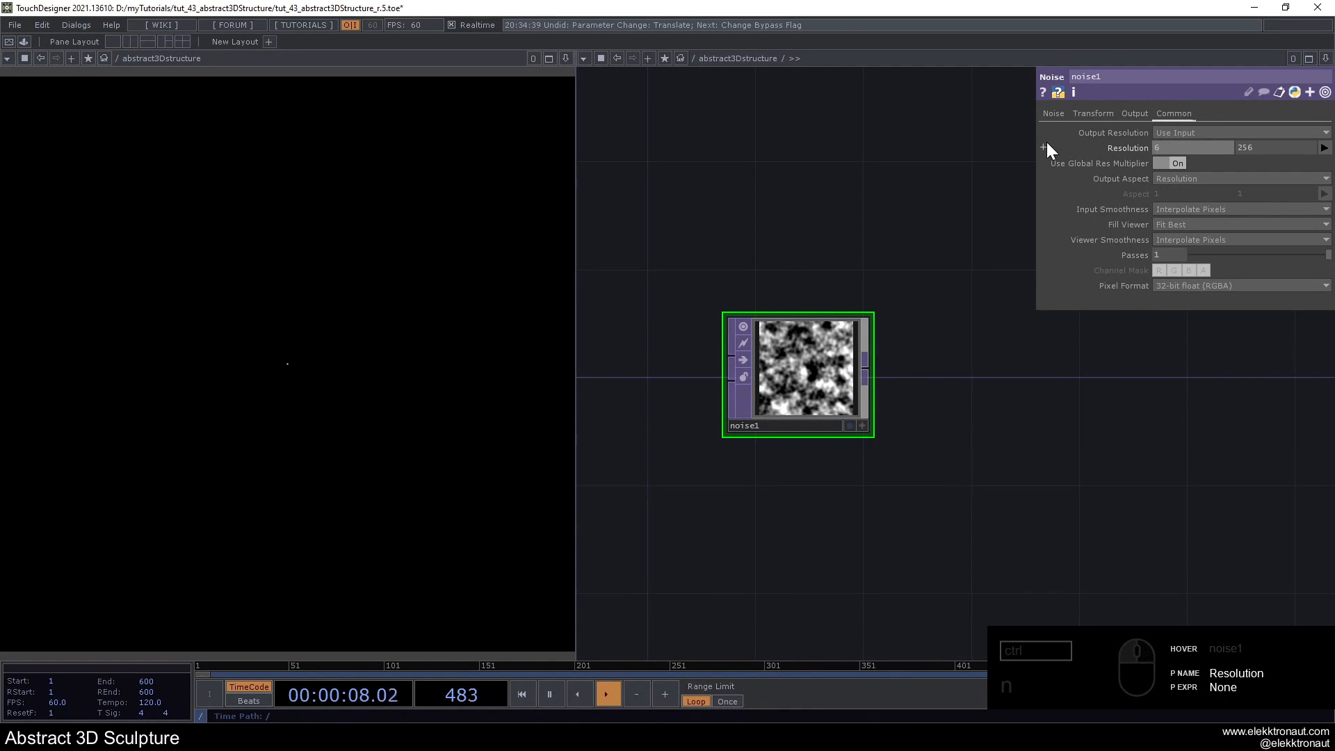
key("Tab")
type("600")
key("Return")
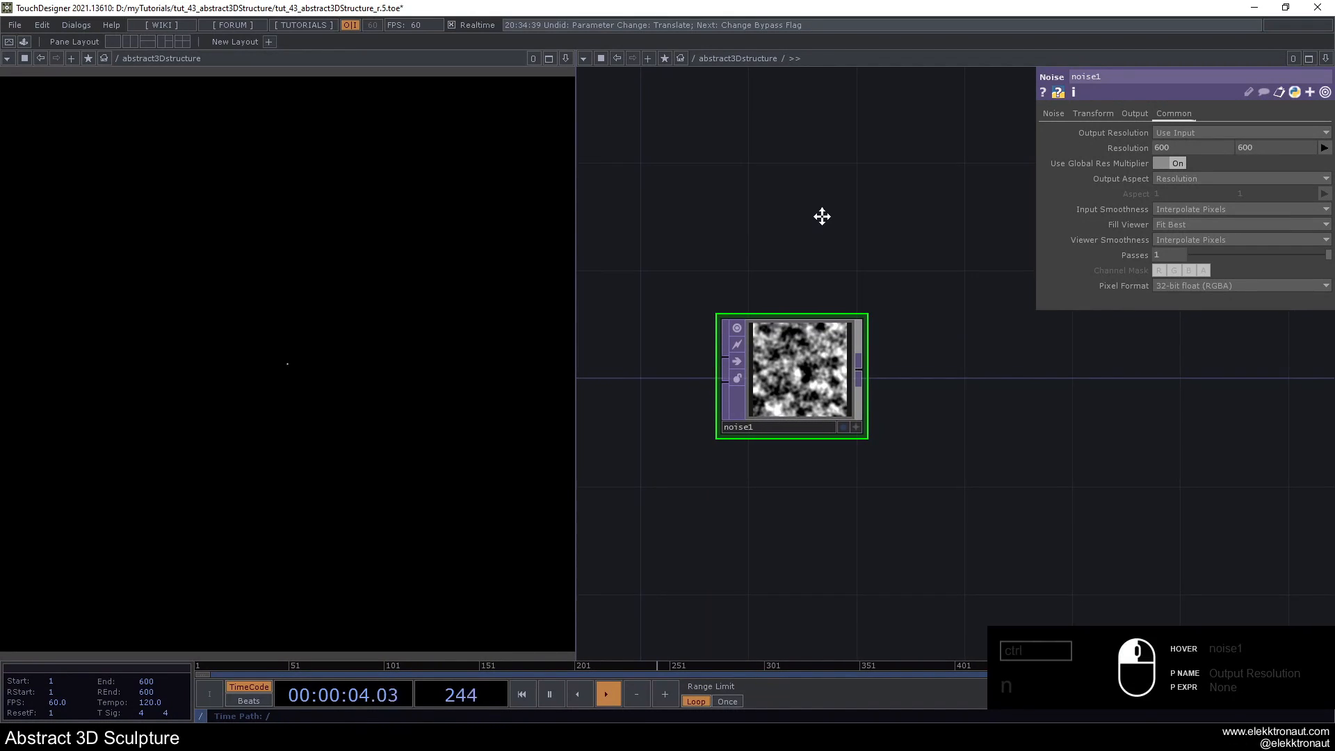
- Check noise1's node info for its size, pixel count and format, and review its resolution settings
middle_click(784, 349)
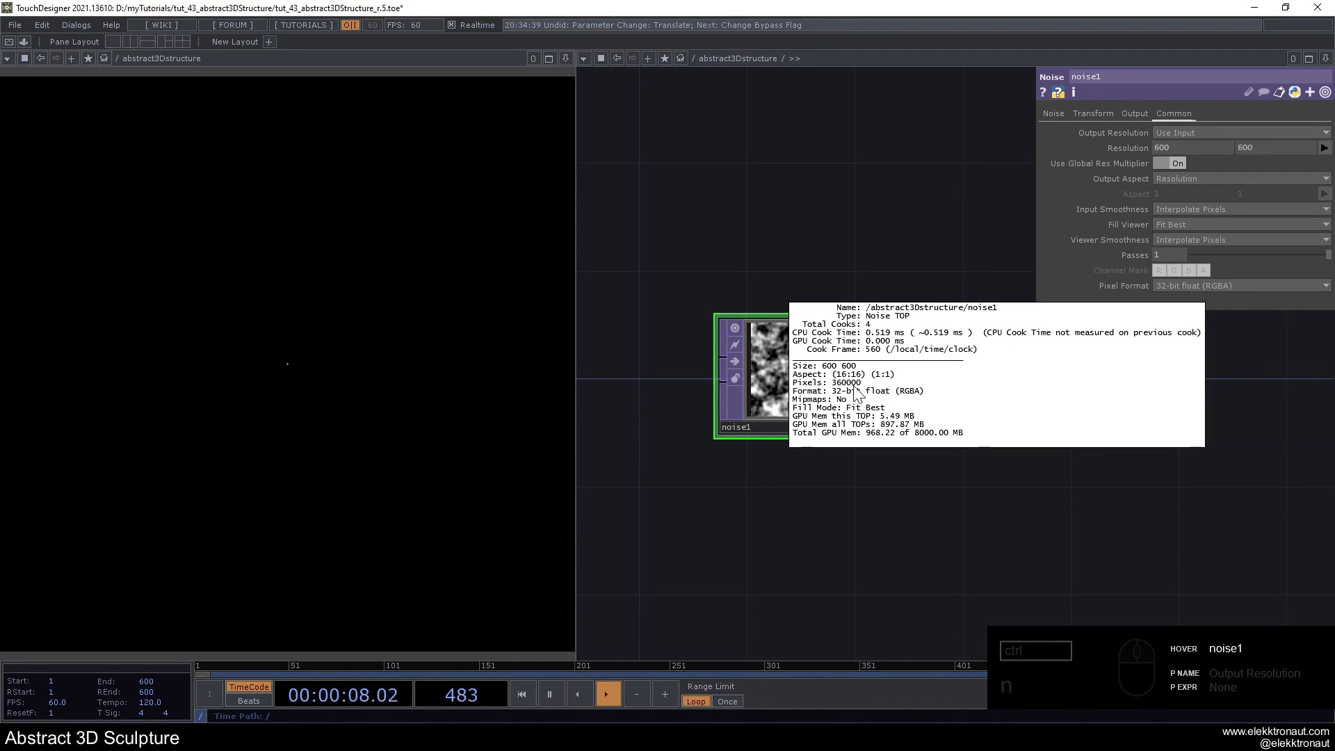
left_click(822, 236)
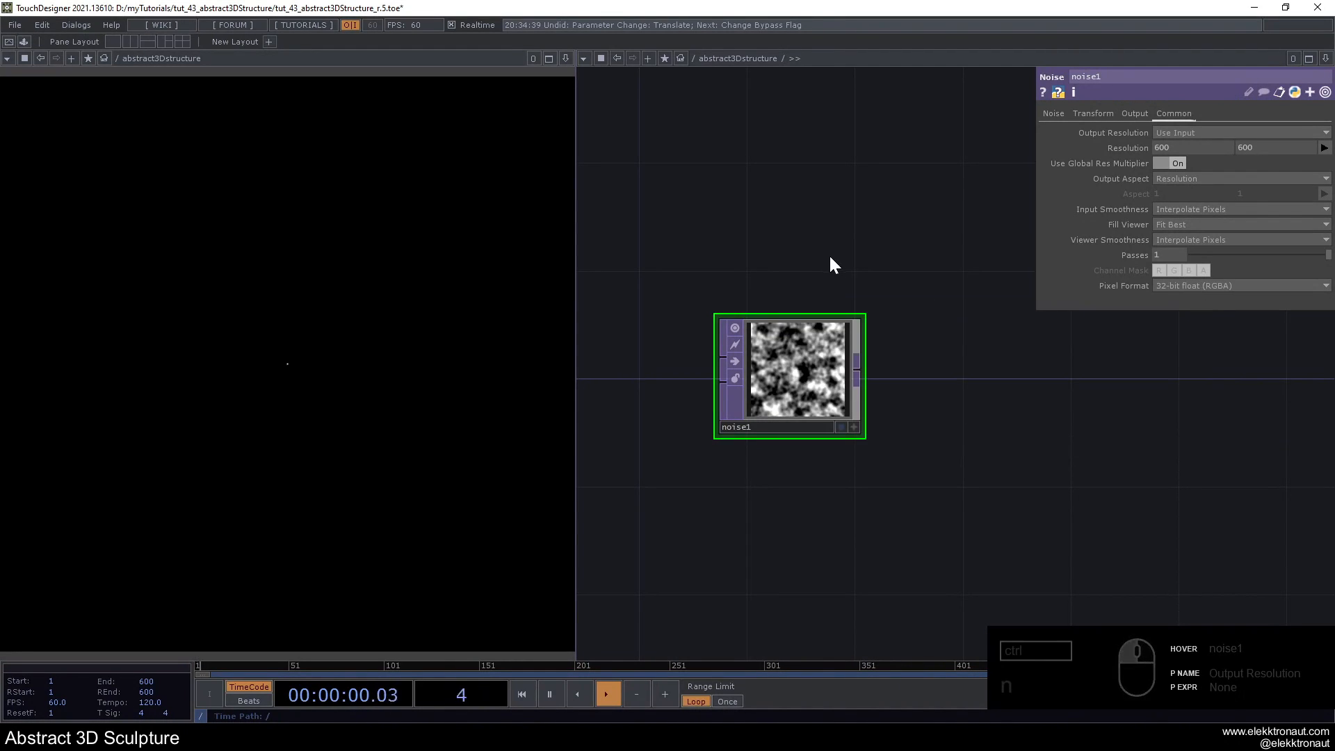
scroll(799, 265, "down", 3)
scroll(801, 274, "up", 2)
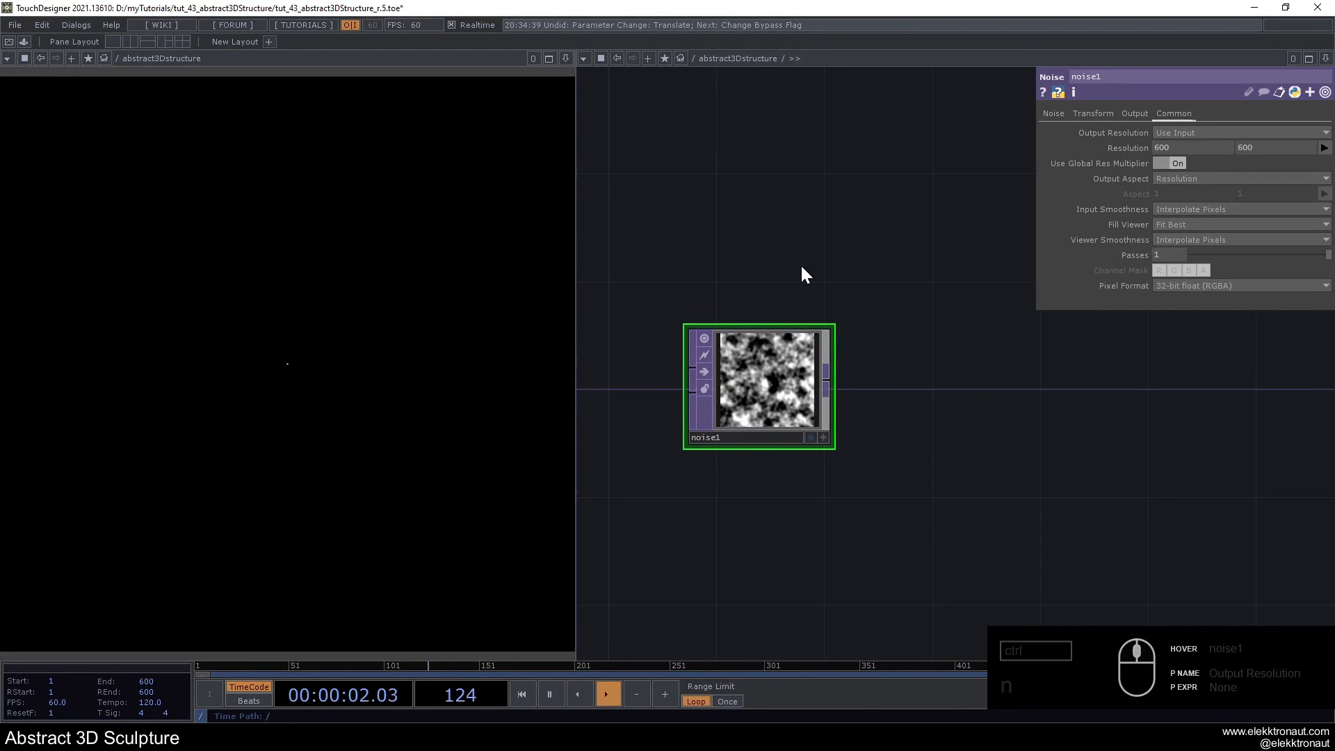
left_click(1174, 132)
left_click(1173, 147)
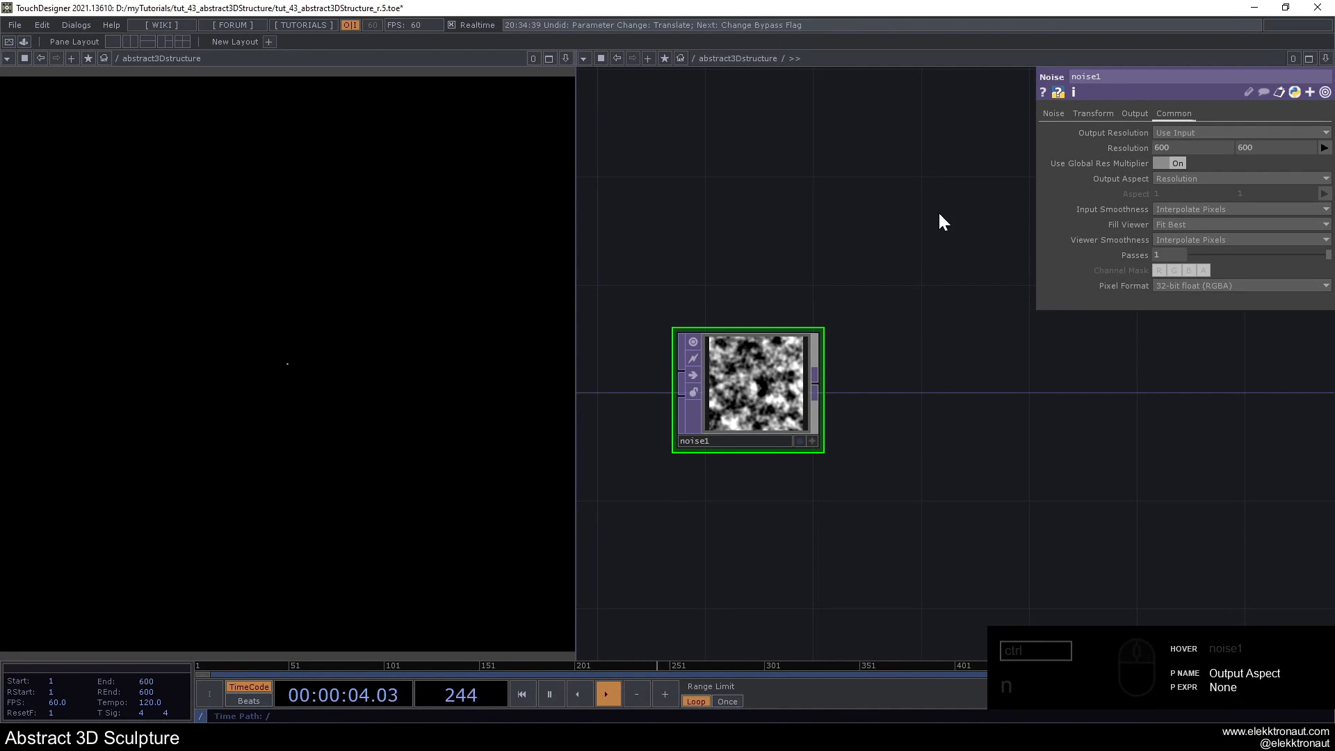
- Set noise1's Y scale to 0 and its noise period to 2
left_click(1093, 117)
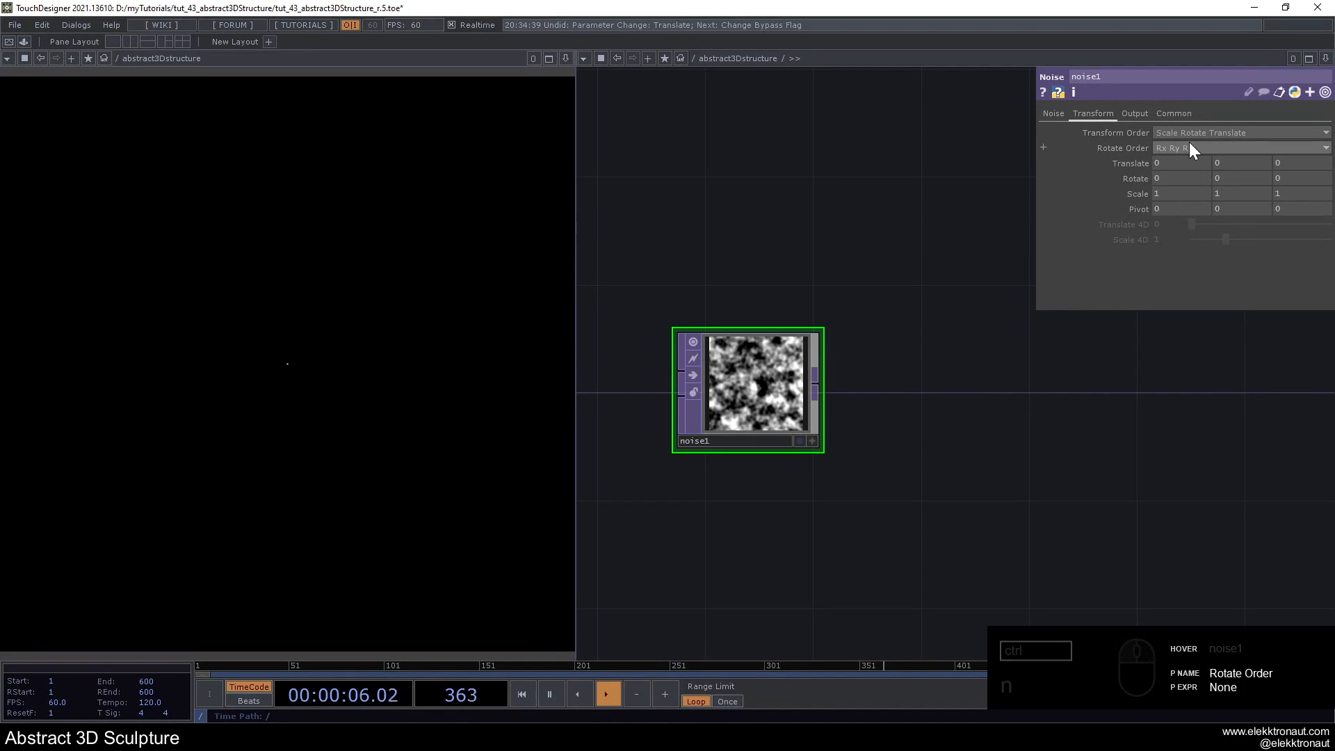
left_click_drag(1231, 194, 1192, 195)
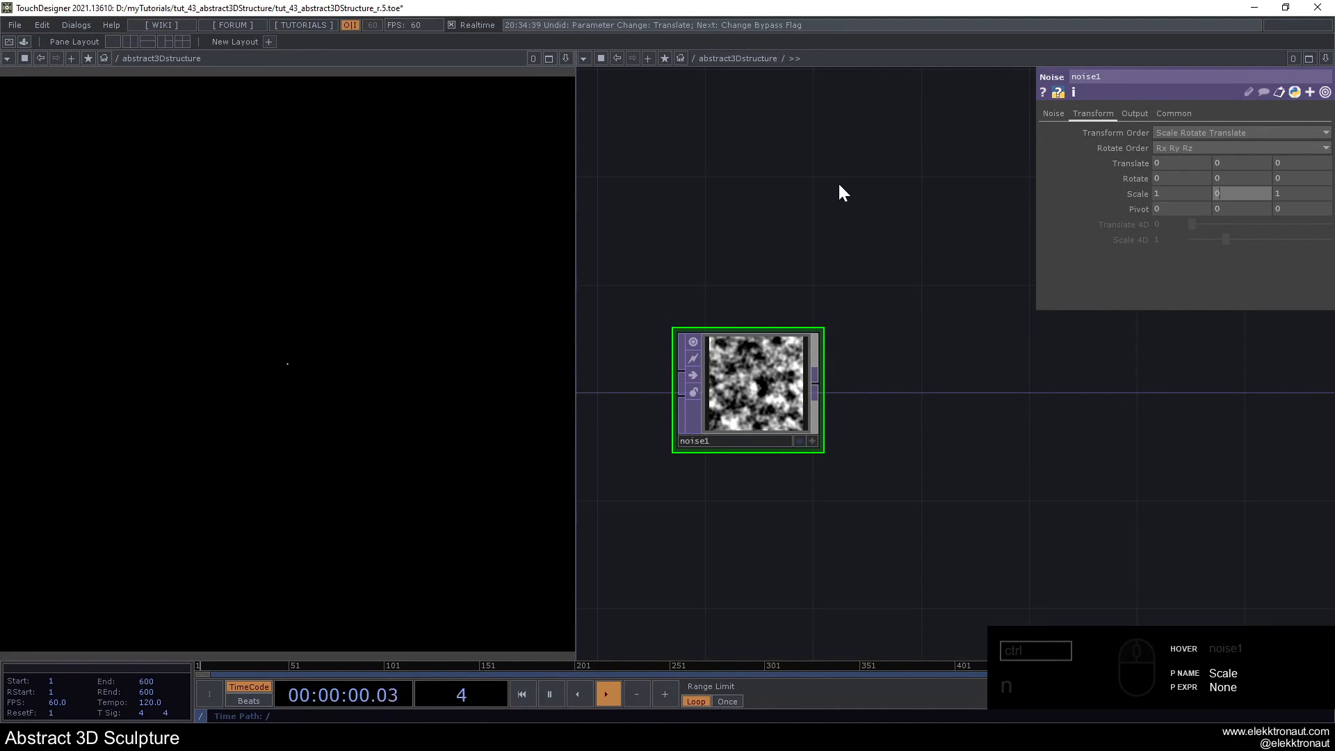
left_click(1050, 114)
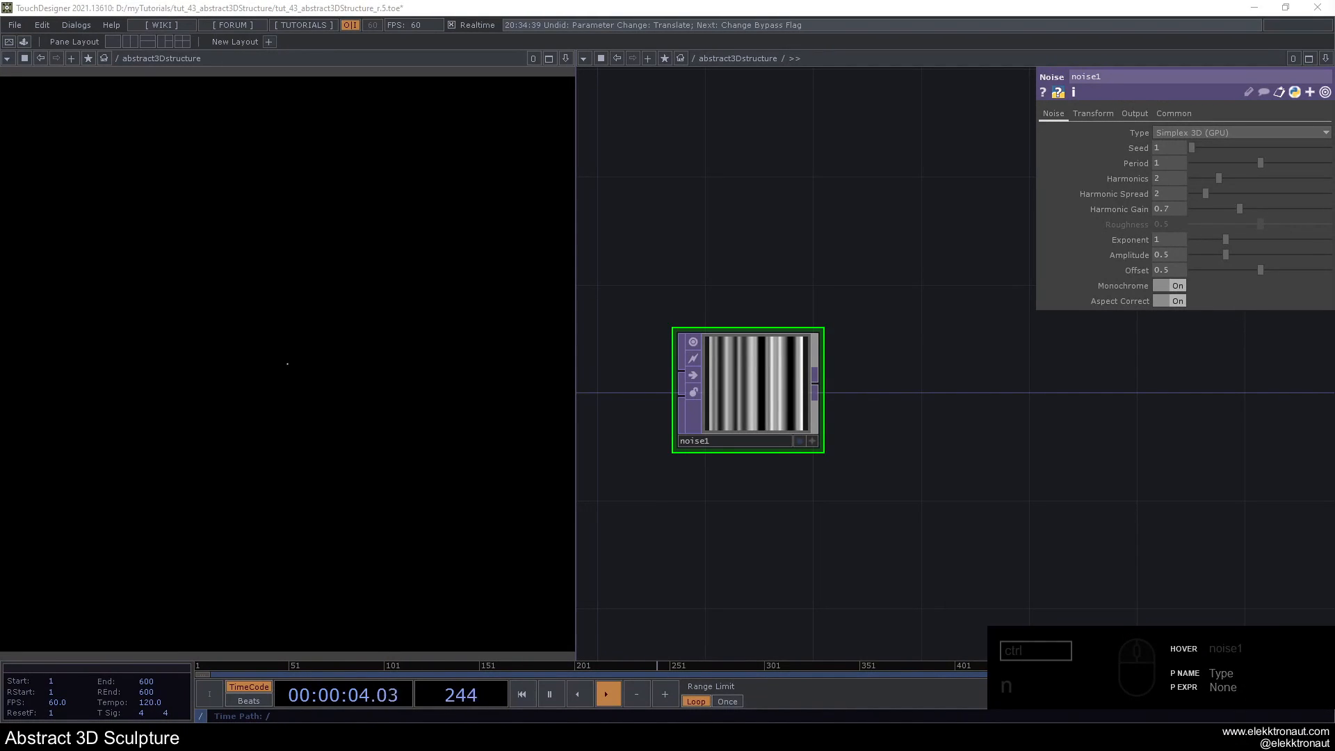
left_click(1168, 161)
type("2")
left_click(955, 154)
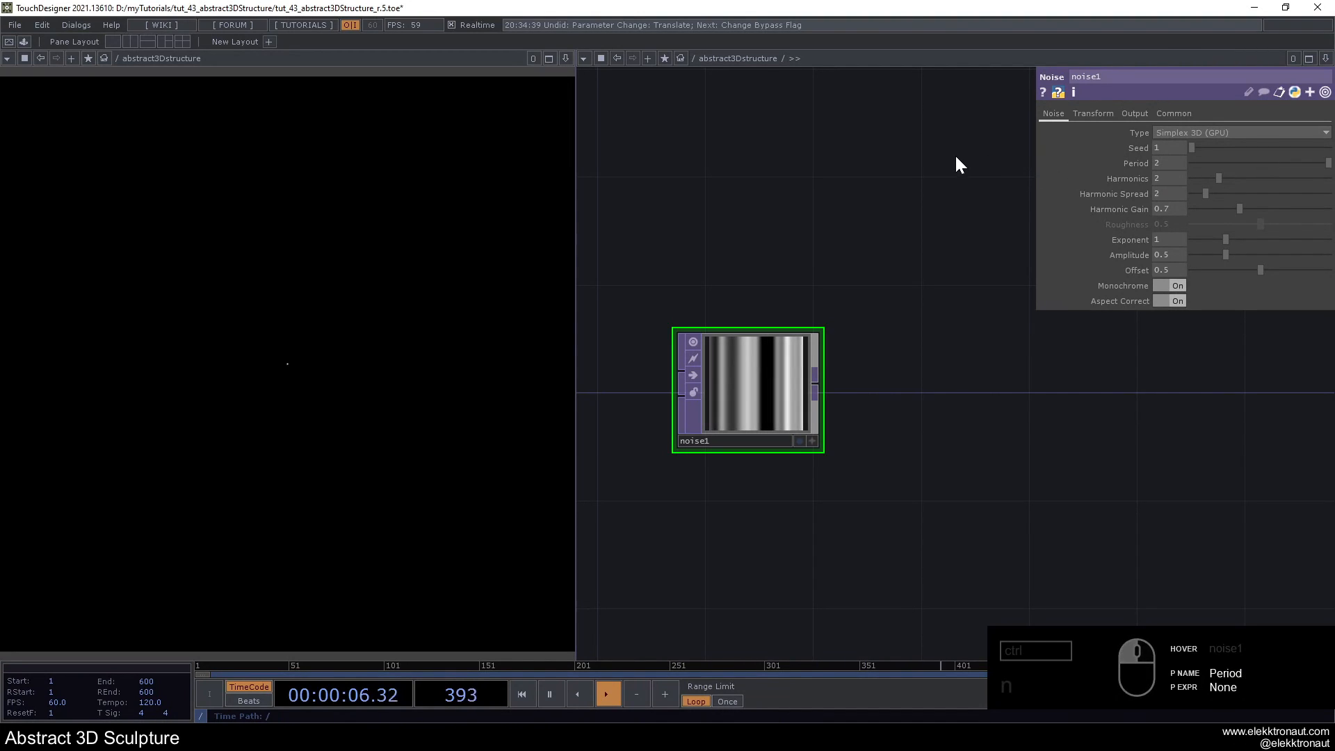
- Set noise1's harmonics to 4 and its harmonic spread to 3
left_click(1170, 177)
type("4")
key("Return")
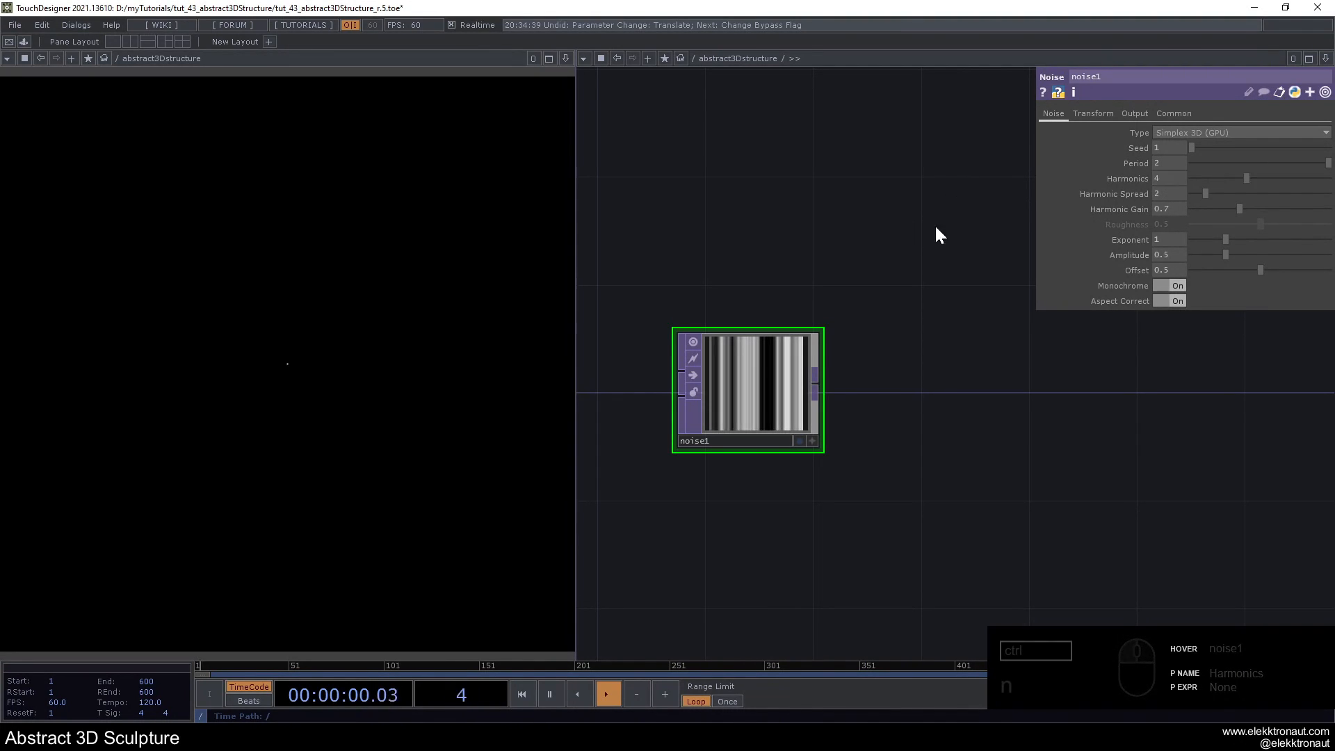
left_click(1156, 196)
type("3")
key("Return")
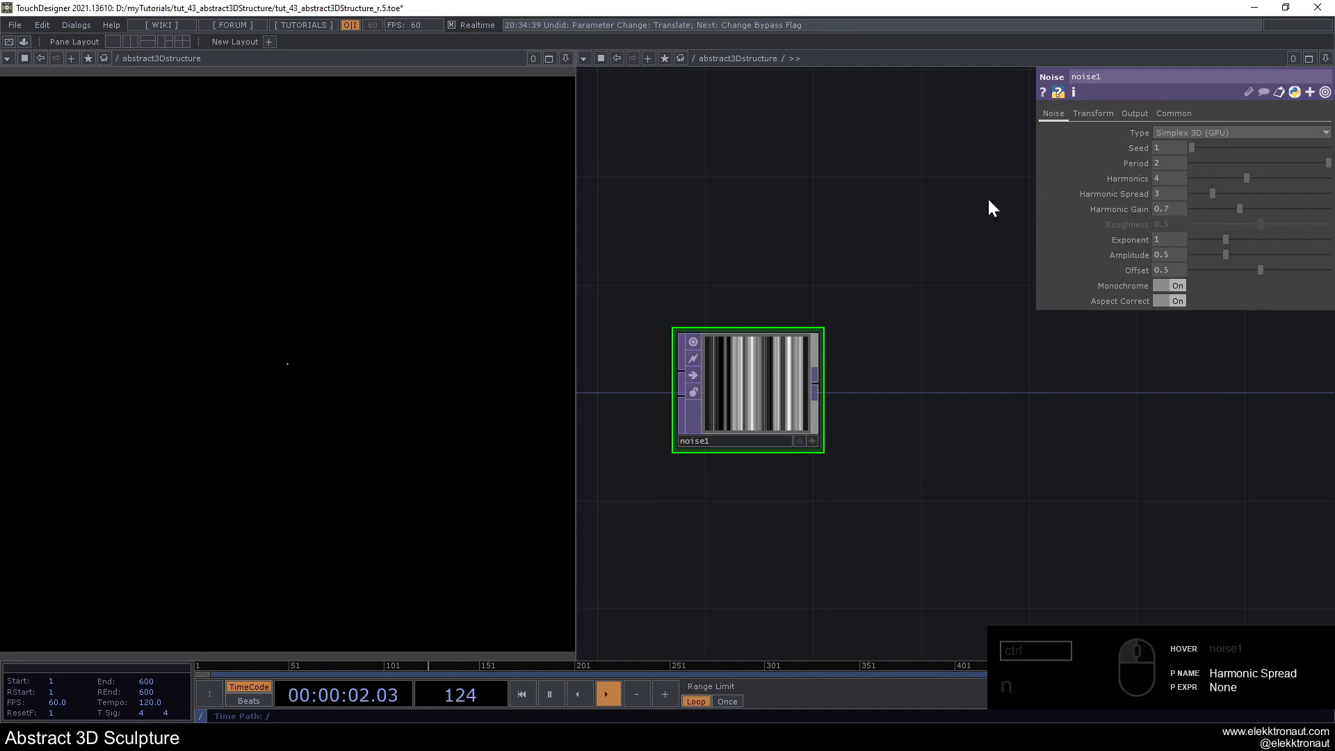
- Turn off Monochrome on noise1 and set its offset to 0
left_click(1168, 285)
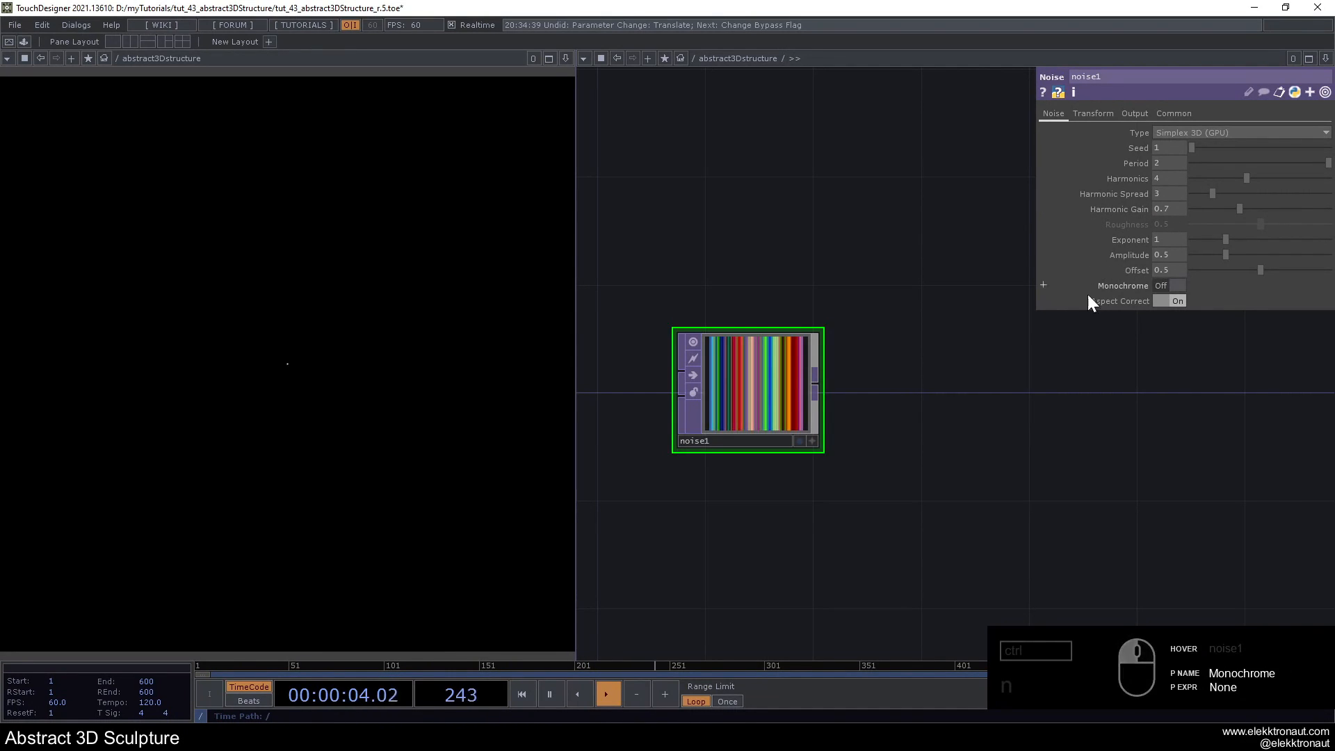
left_click_drag(1236, 269, 1175, 269)
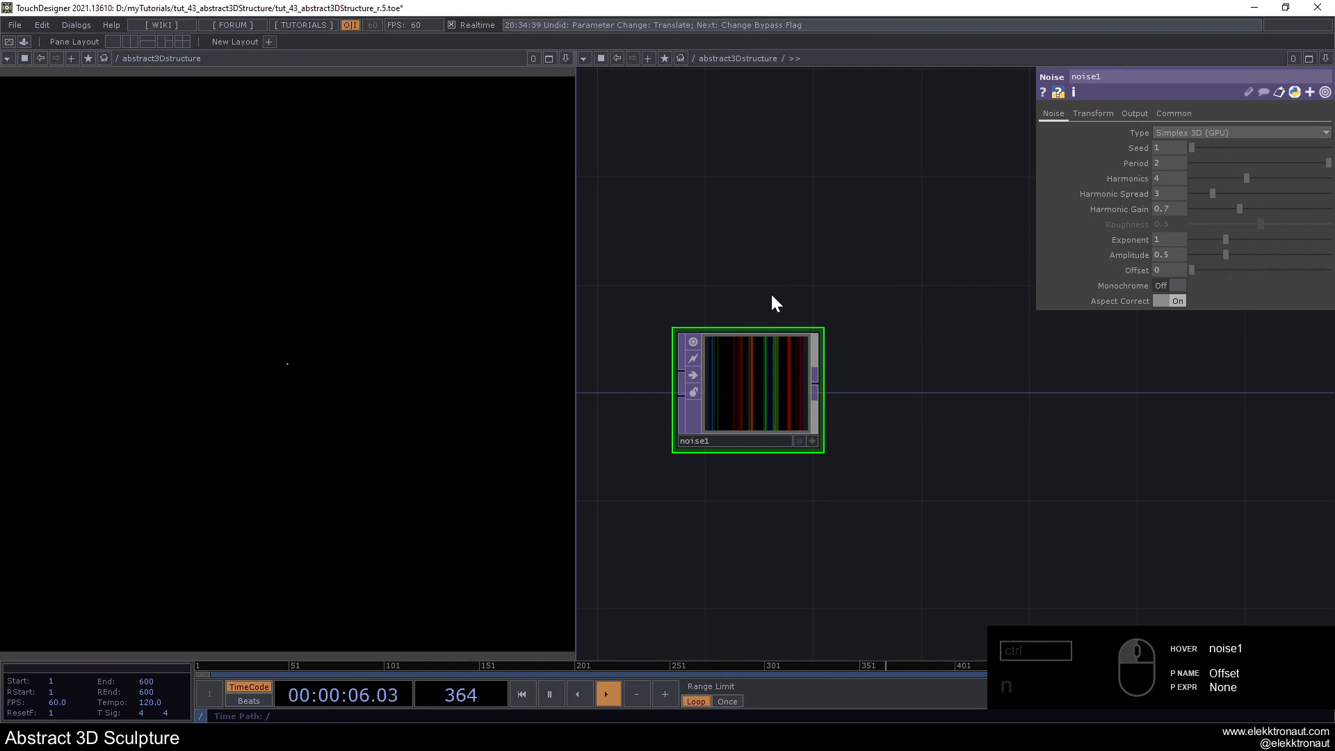
- Branch a Ramp TOP off noise1, place it below and to the right, and set its type to Vertical
scroll(758, 376, "up", 8)
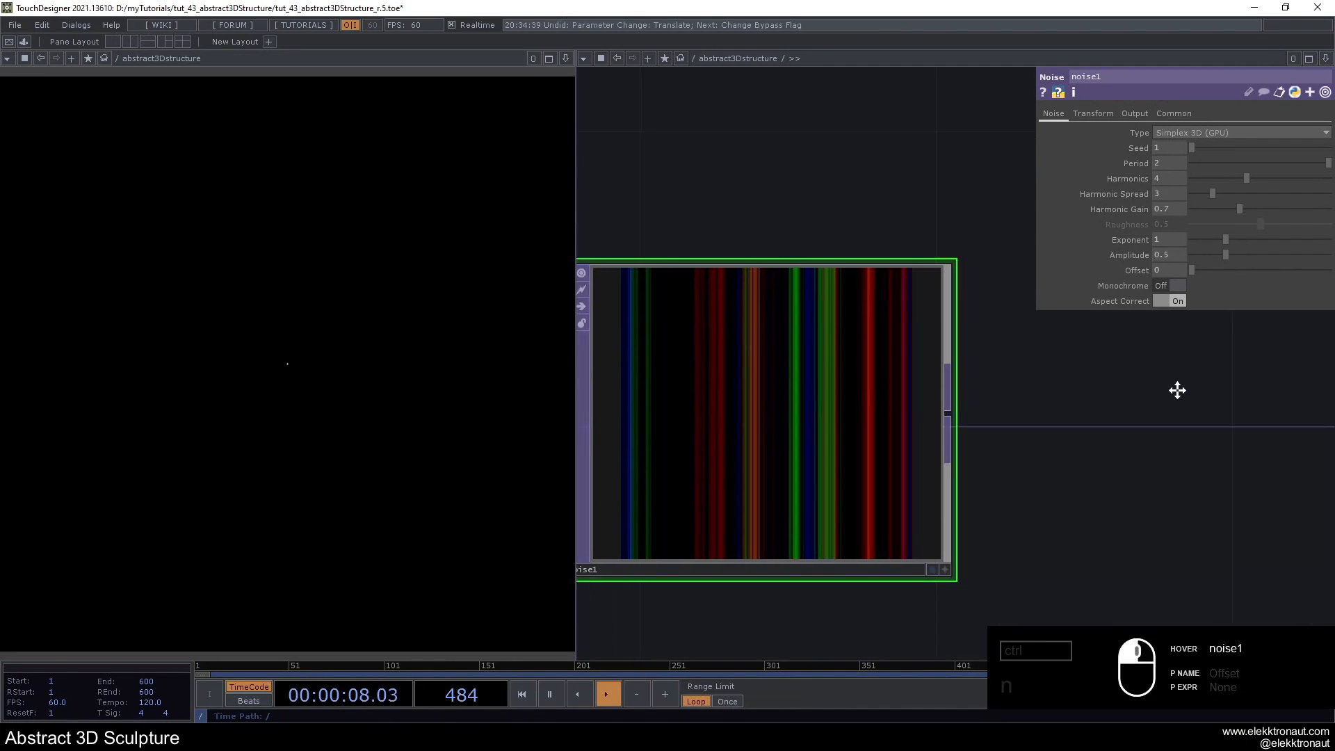
scroll(865, 429, "down", 8)
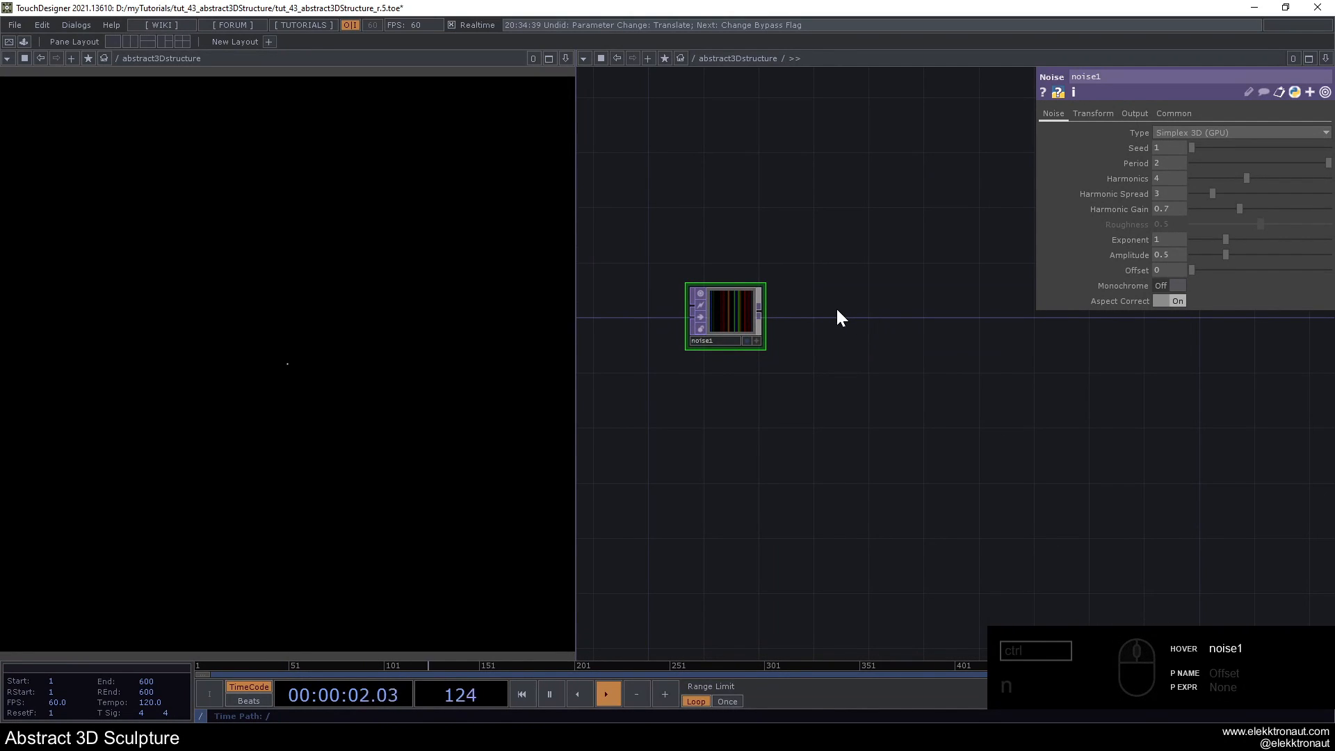
right_click(761, 310)
type("ra")
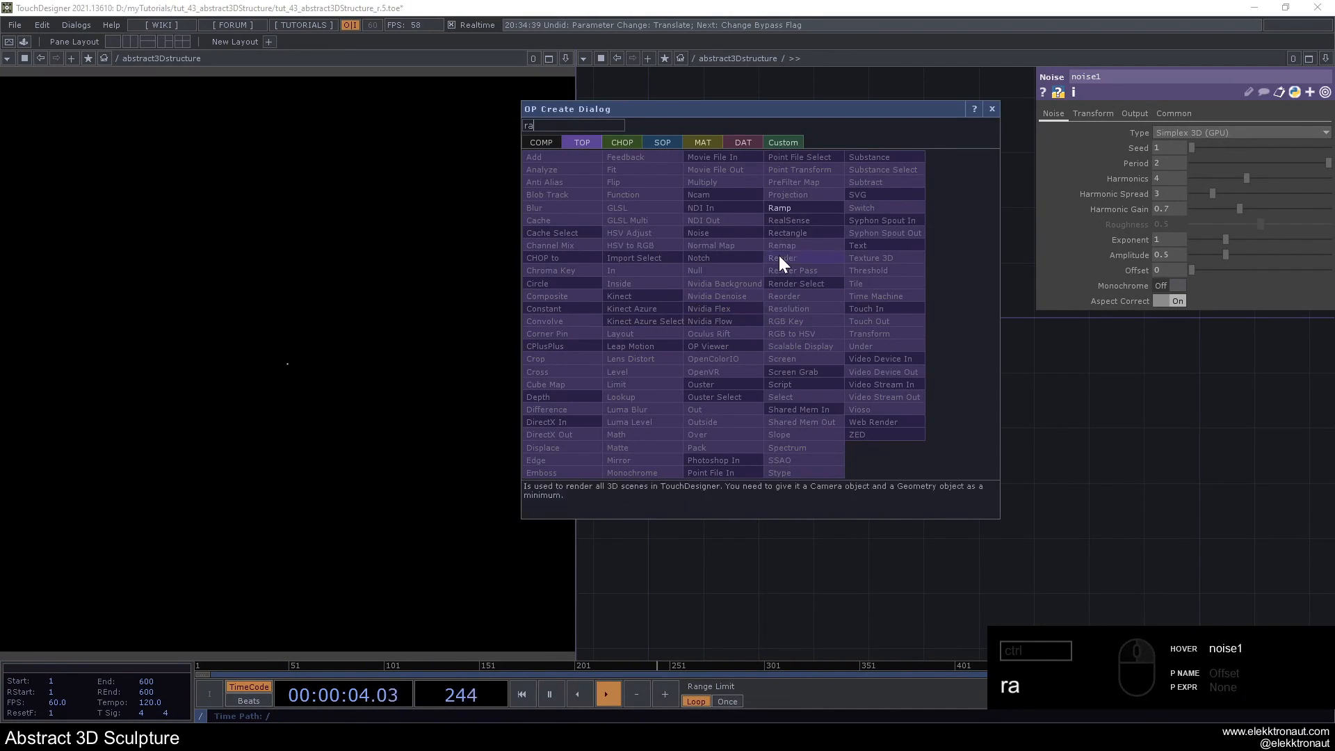
left_click(779, 261)
left_click(871, 410)
scroll(872, 410, "up", 2)
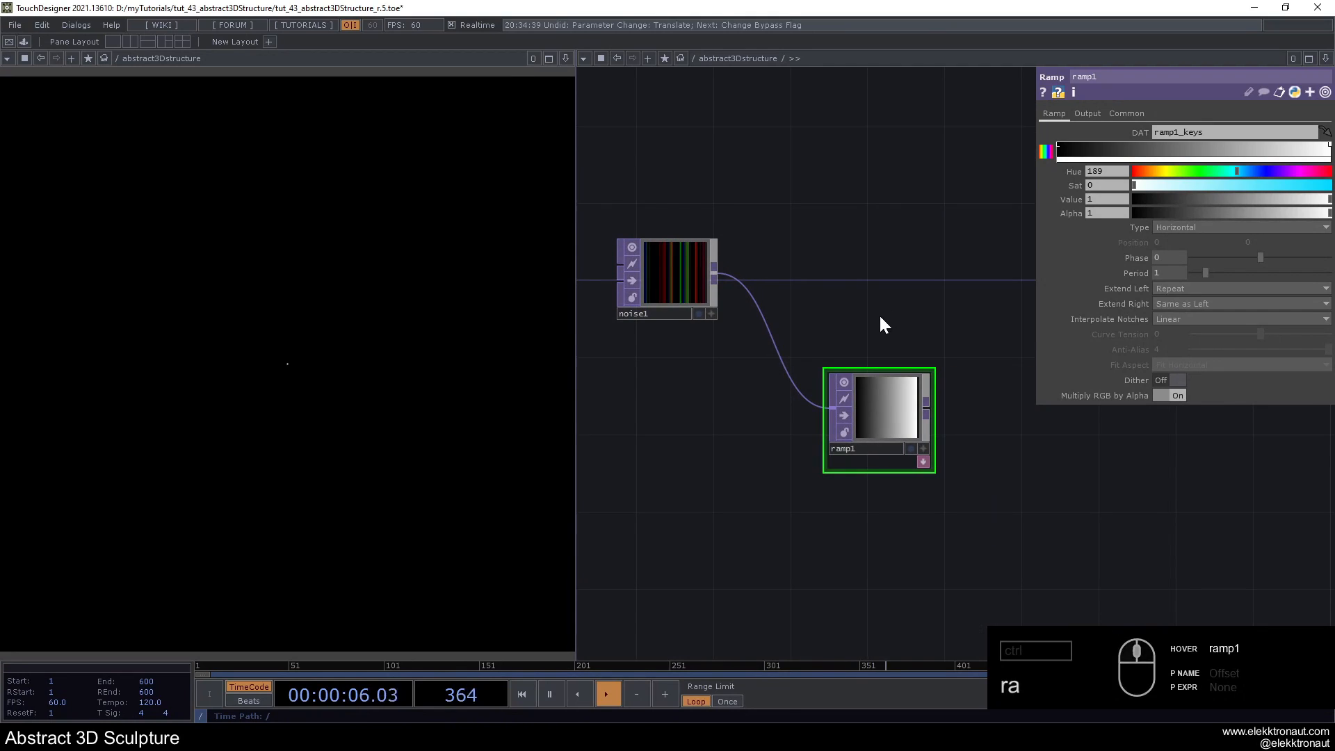
left_click(1187, 228)
left_click(1187, 238)
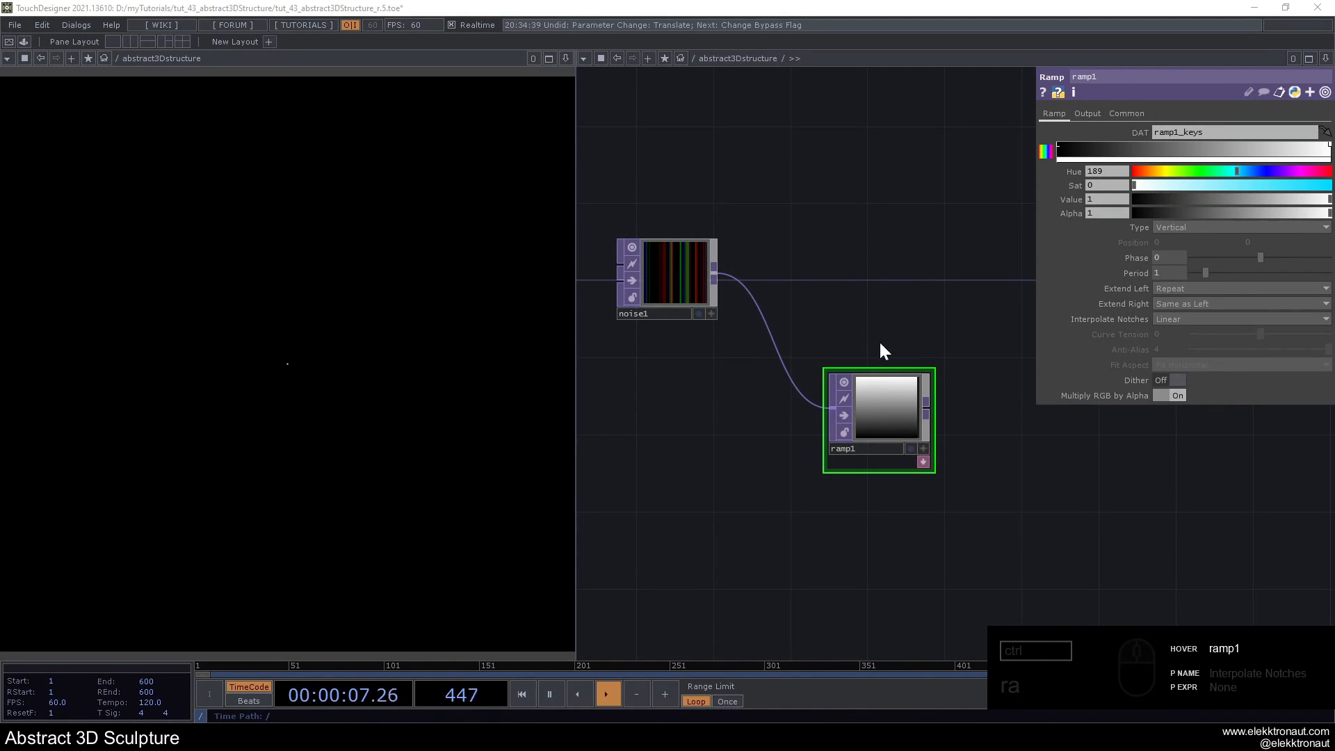
- Add a Luma Blur TOP after noise1 and connect ramp1 to its second input
left_click_drag(899, 294, 874, 323)
scroll(873, 323, "down", 2)
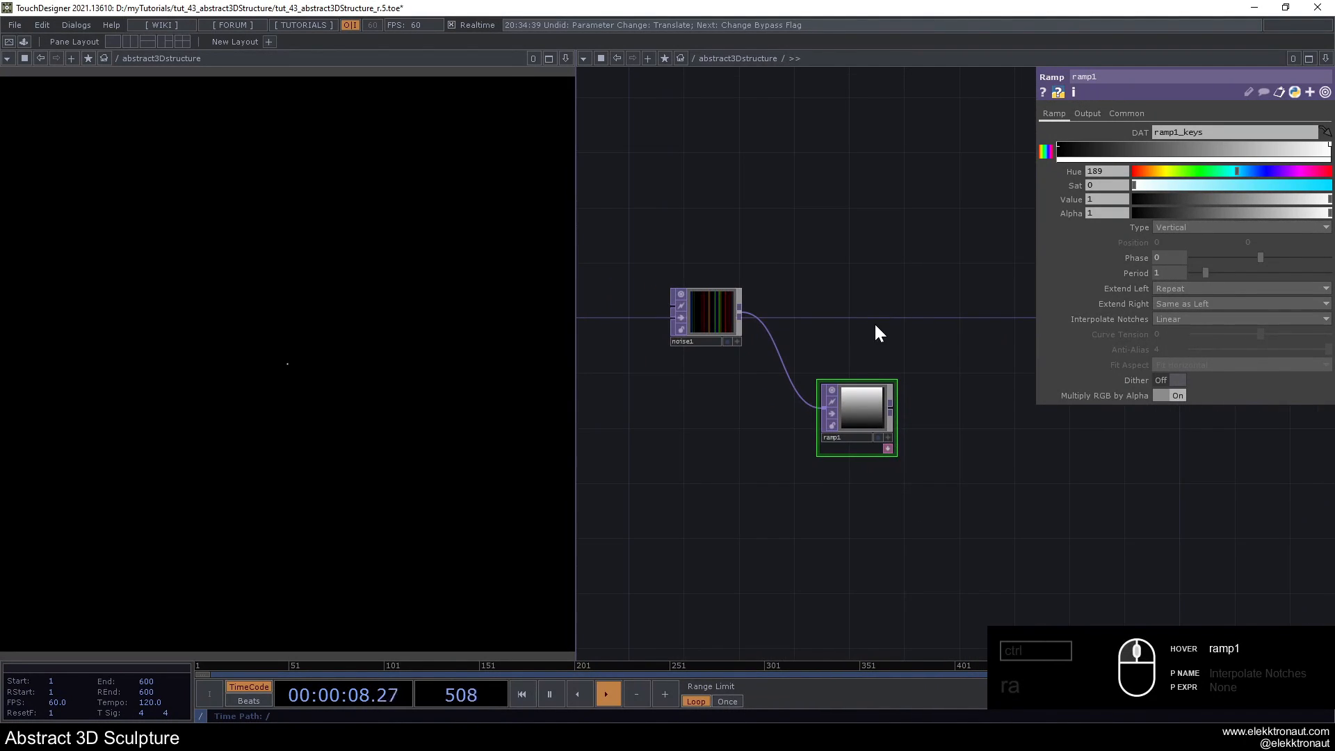
right_click(744, 315)
type("lu")
left_click(617, 412)
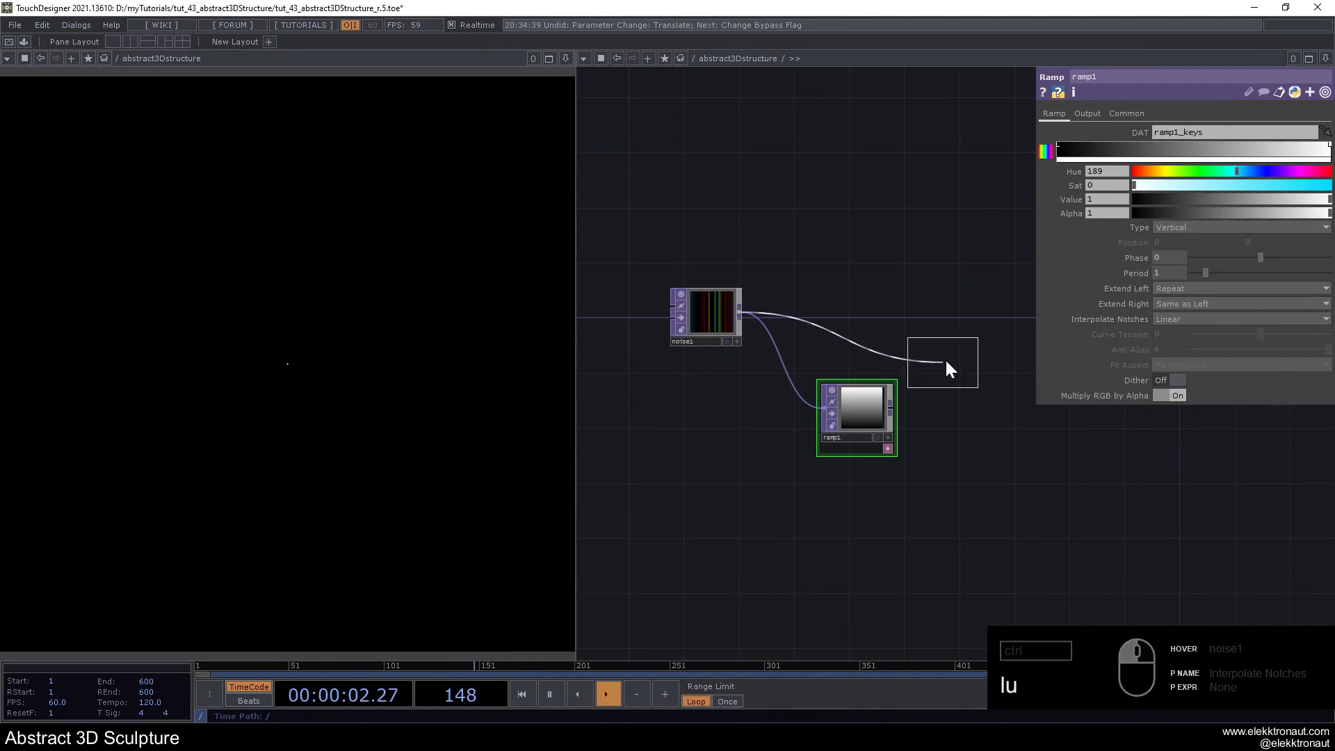
left_click(964, 327)
left_click_drag(889, 408, 933, 318)
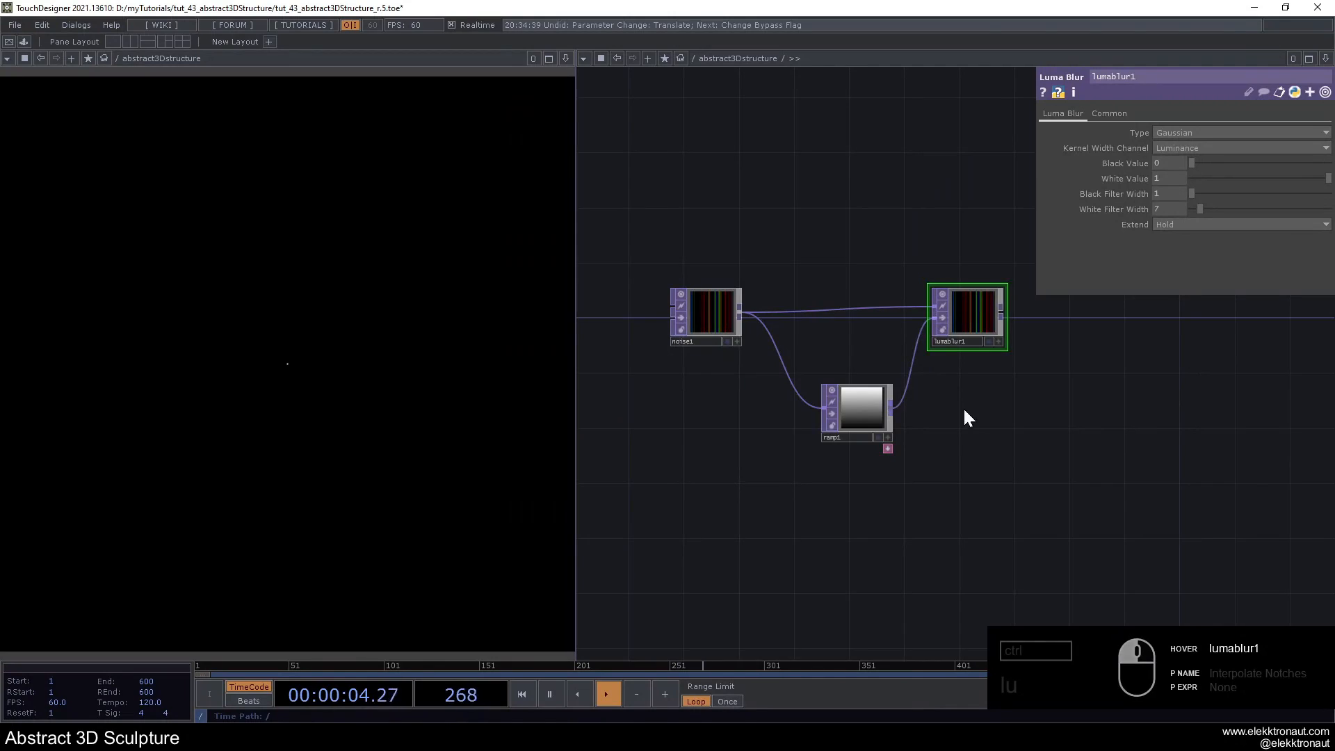
- Bypass lumablur1 and append a Null TOP named pos to its output
left_click_drag(962, 403, 856, 452)
left_click(837, 369)
left_click_drag(947, 407, 842, 421)
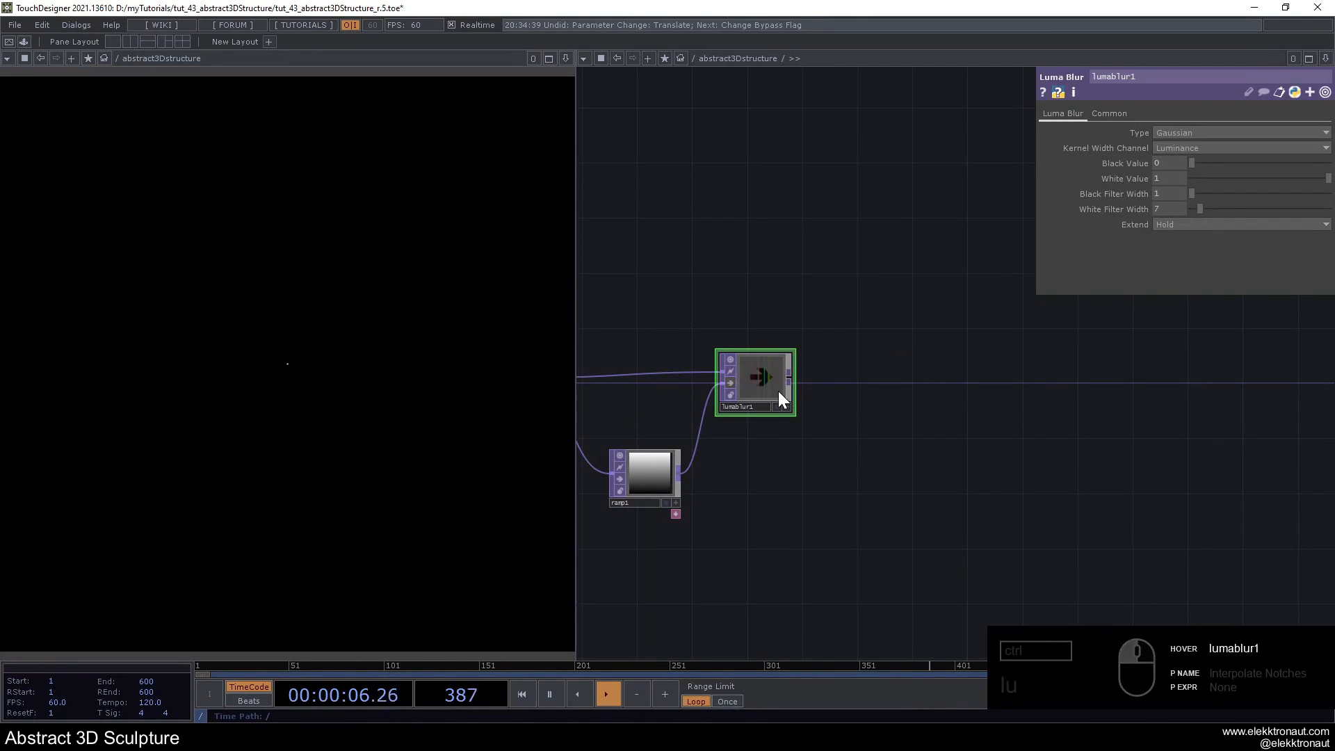
key("alt+n")
left_click(1145, 398)
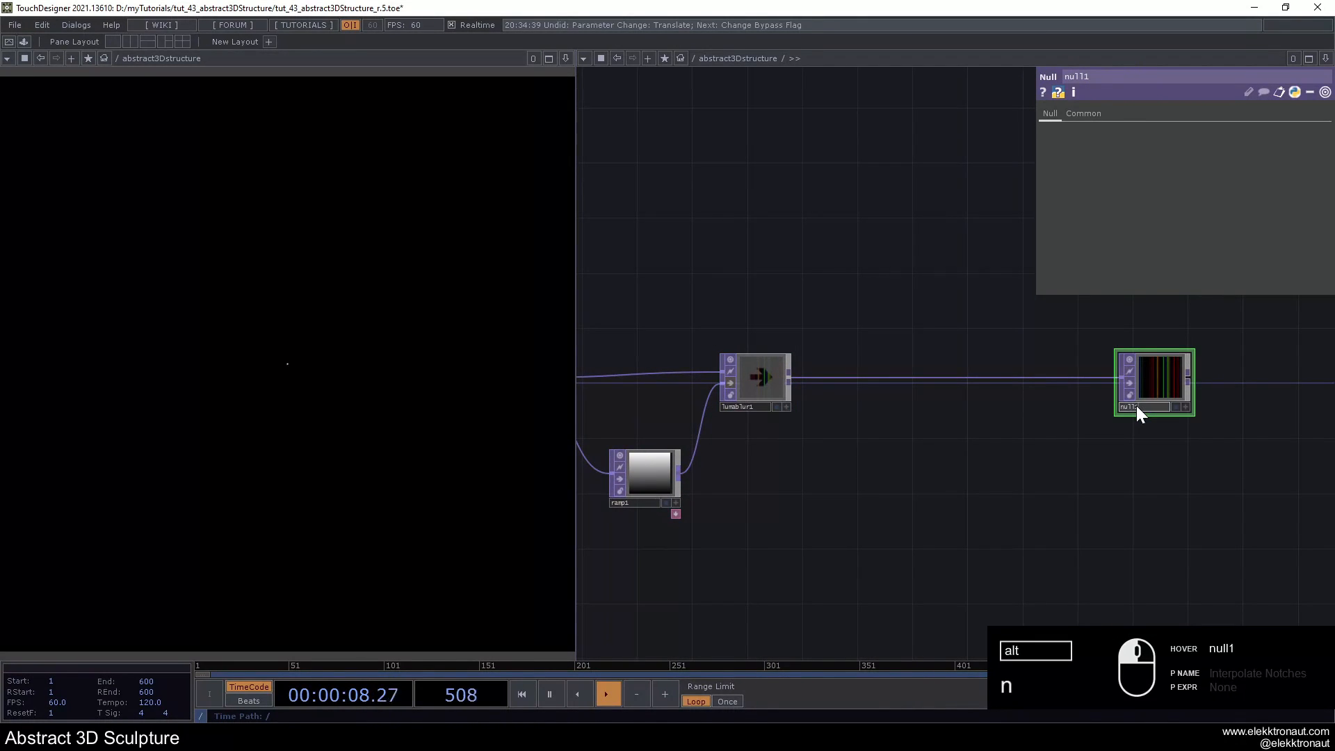
key("BackSpace")
type("pos")
key("Return")
- Move the pos null over to the geometry network, placing it beside geo1 and below the transform node
left_click_drag(1087, 391, 897, 401)
middle_click_drag(897, 401, 923, 440)
left_click_drag(976, 435, 855, 463)
middle_click_drag(855, 463, 828, 417)
left_click_drag(822, 410, 1070, 401)
left_click_drag(983, 458, 828, 475)
left_click_drag(907, 411, 907, 424)
left_click_drag(937, 470, 762, 491)
- Turn on Instancing for geo1 and assign pos as its Translate OP
left_click(997, 429)
left_click(1103, 114)
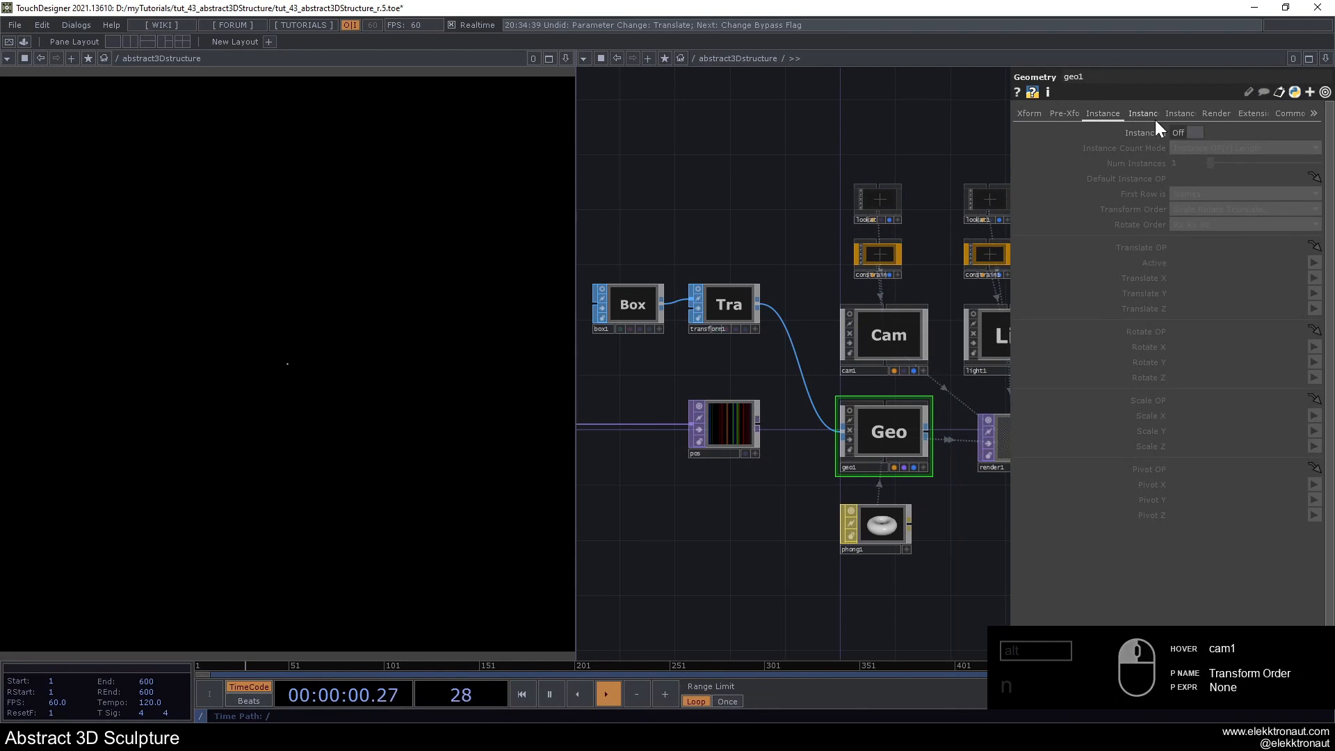
left_click(1185, 132)
left_click_drag(725, 429, 1224, 248)
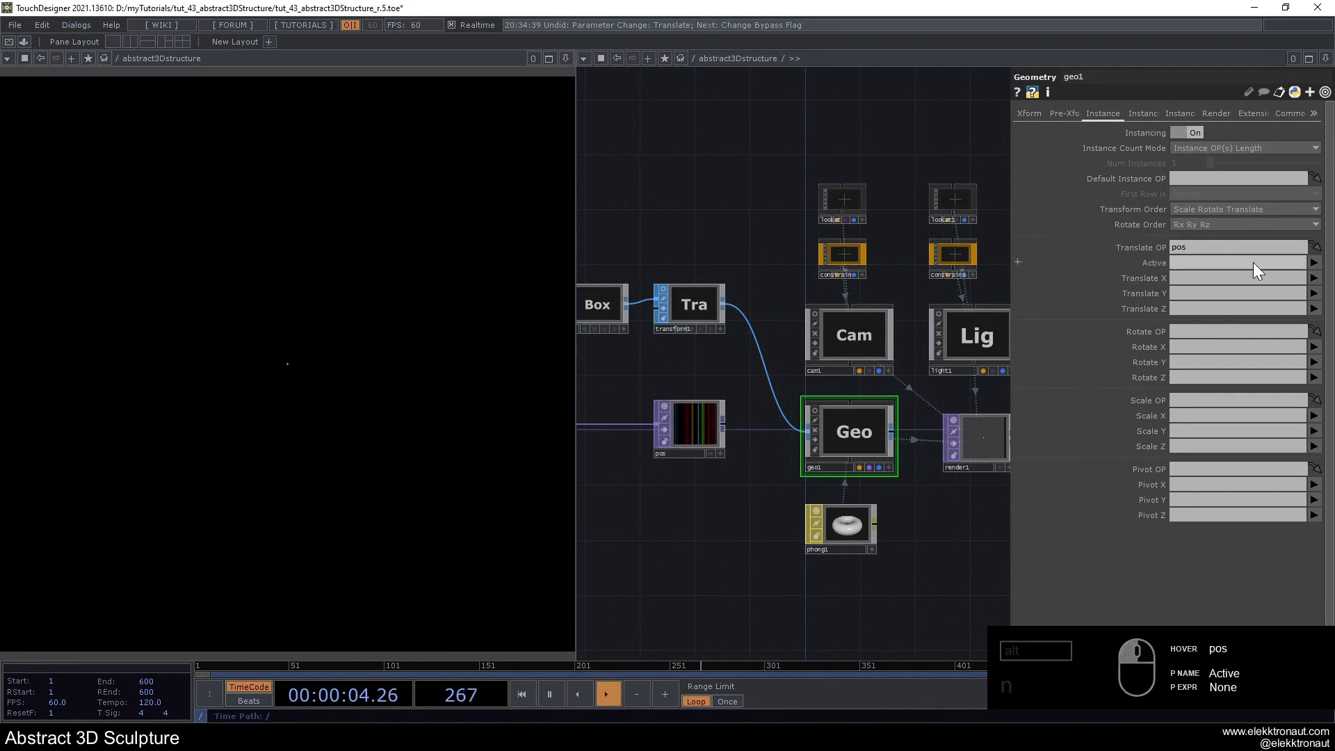
- Map geo1's instance Translate X, Y and Z to the r, g and b channels
left_click(1312, 280)
left_click(1316, 297)
left_click(1314, 295)
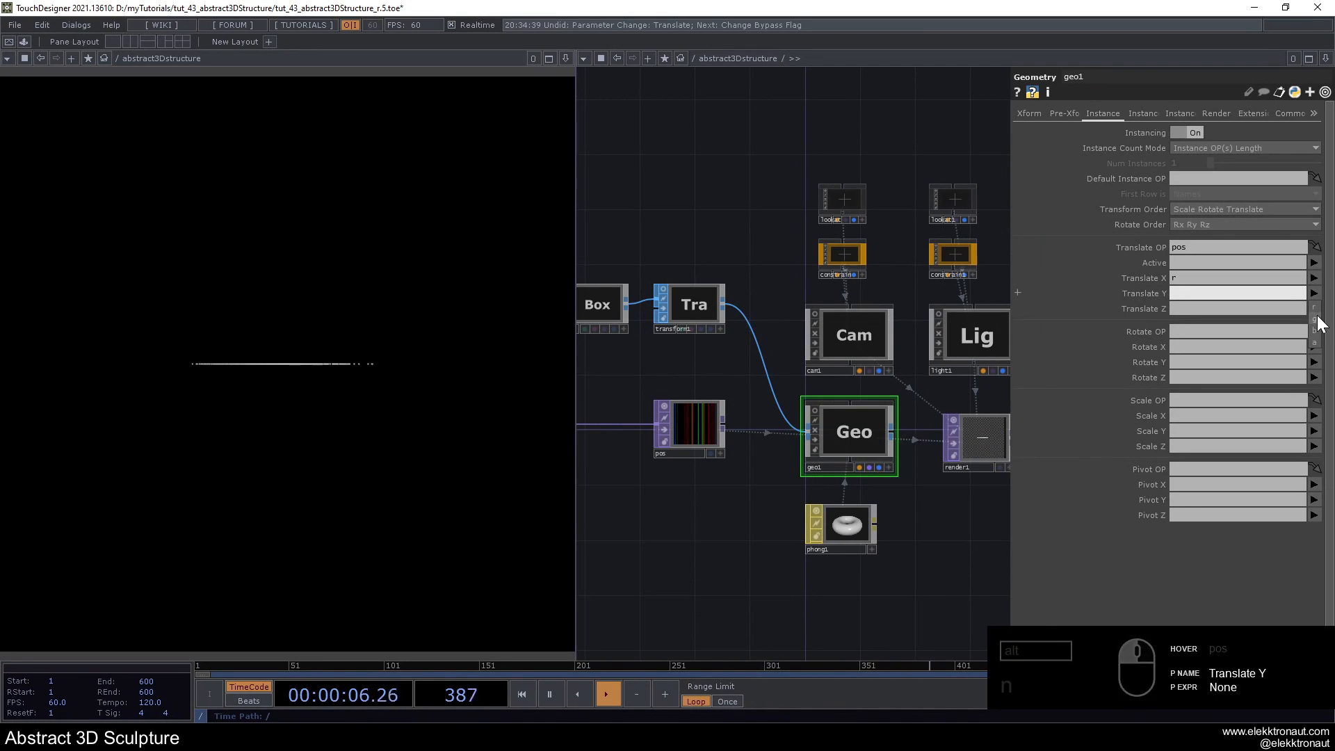
left_click(1318, 322)
left_click(1316, 311)
left_click(1316, 352)
- Go back to the noise chain and turn off the bypass on lumablur1
scroll(770, 346, "down", 5)
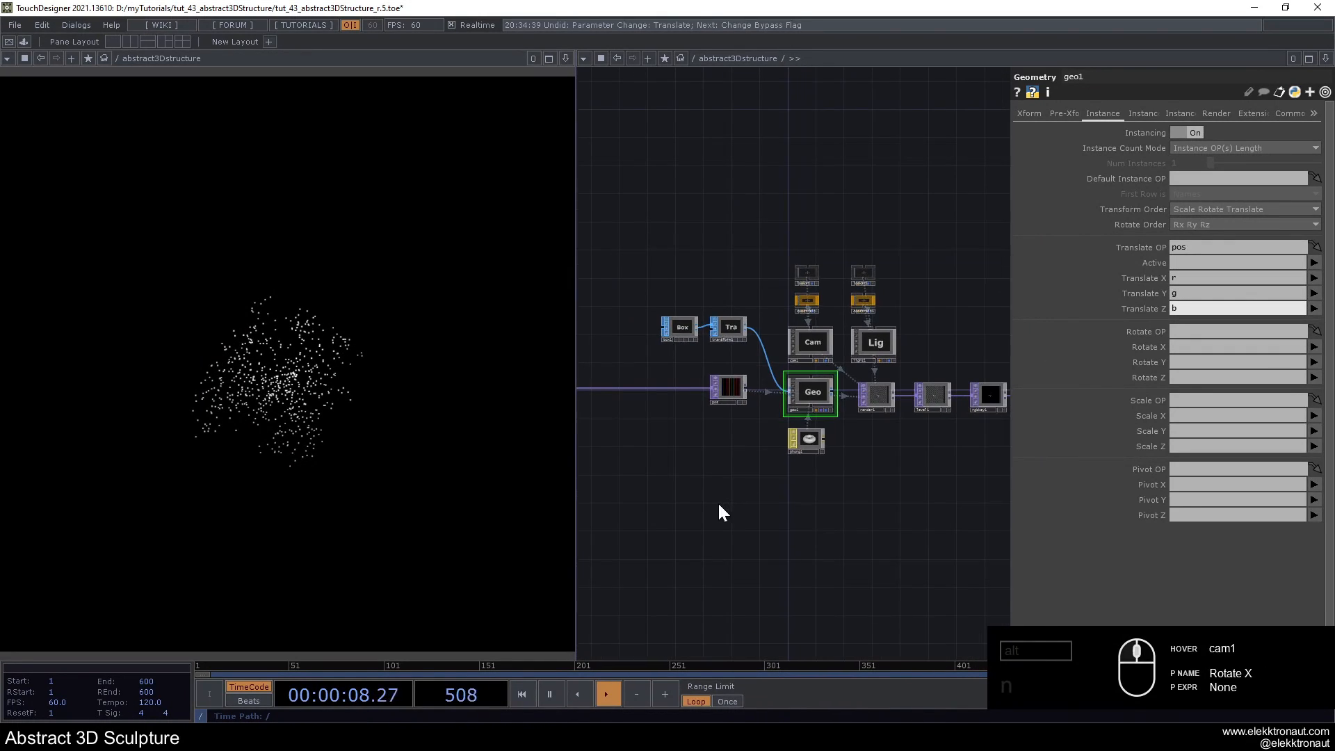
left_click_drag(716, 501, 861, 484)
scroll(793, 435, "up", 4)
left_click_drag(769, 345, 742, 326)
scroll(899, 365, "up", 2)
left_click_drag(888, 339, 839, 317)
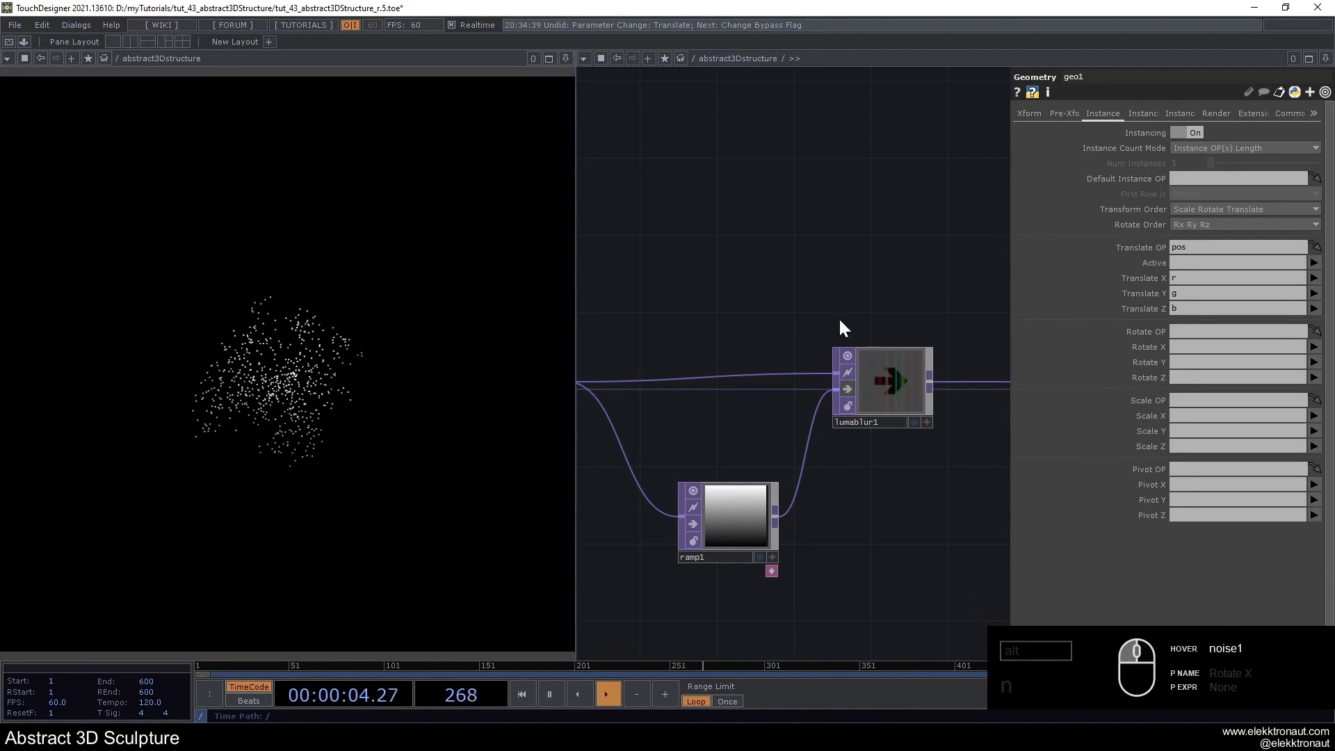
scroll(838, 327, "down", 2)
left_click(841, 370)
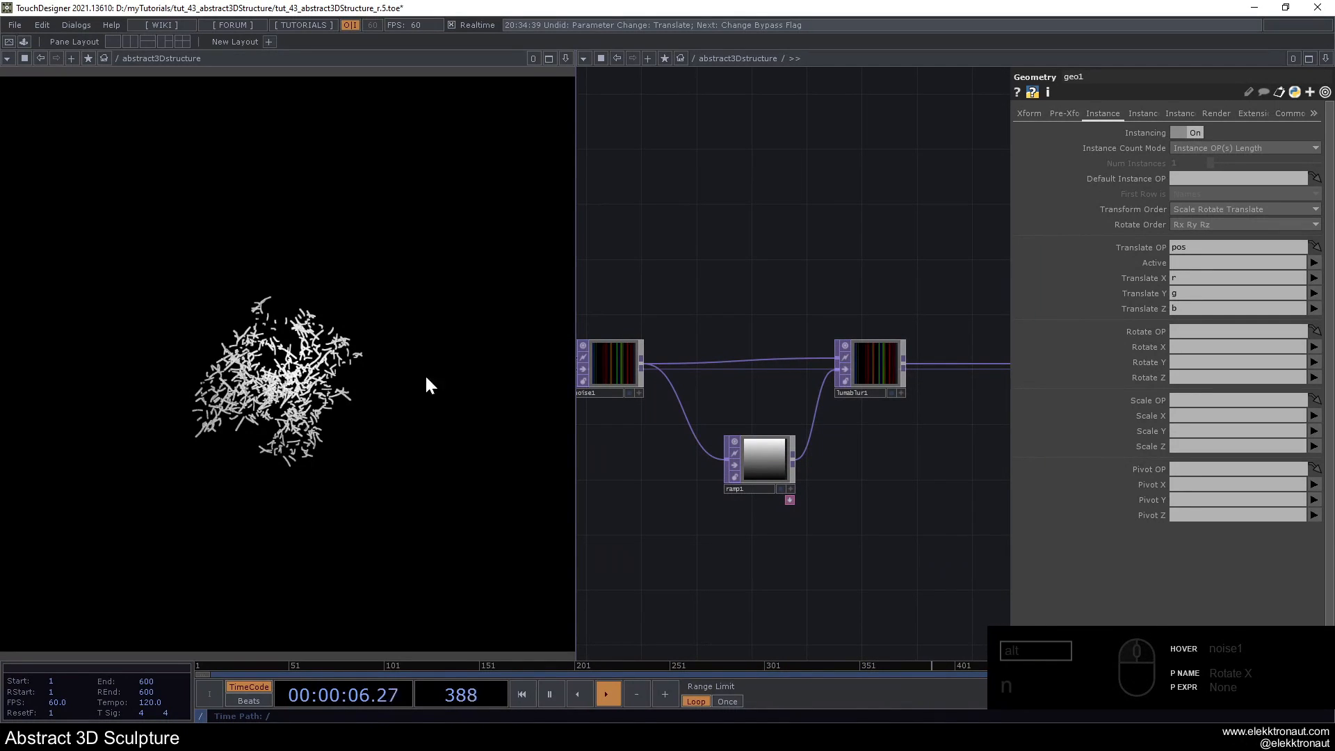
- Set lumablur1's White Filter Width to 65, trying 100 and undoing that change
scroll(827, 351, "up", 2)
left_click(897, 375)
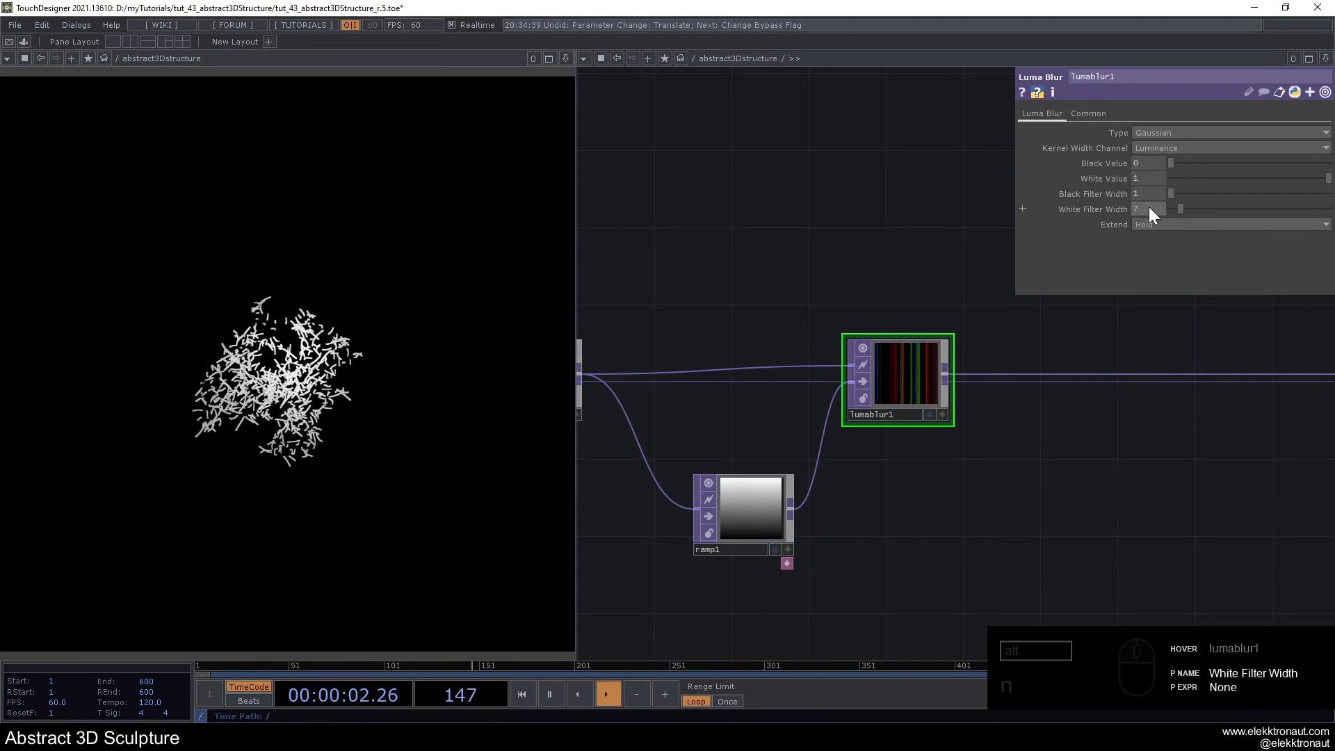
left_click_drag(1149, 207, 844, 186)
type("65")
key("Return")
left_click_drag(1217, 211, 1329, 209)
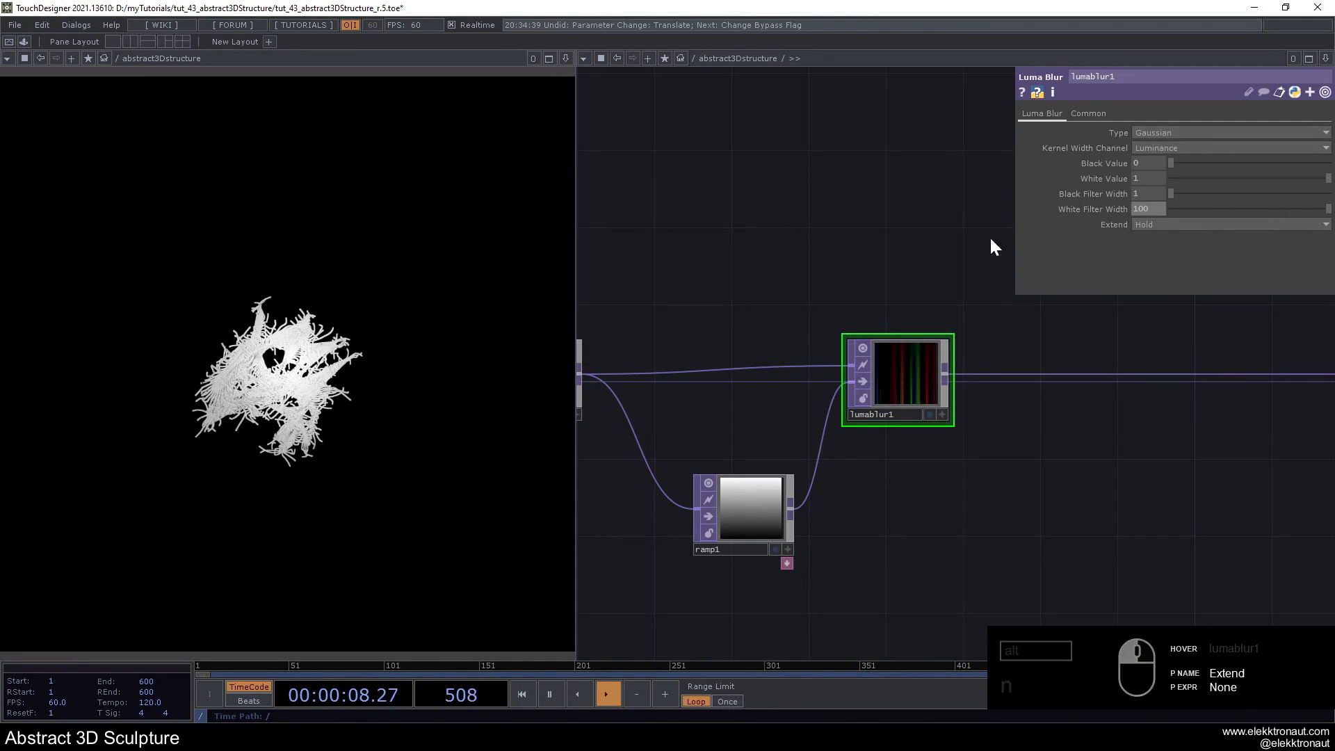
key("ctrl+z")
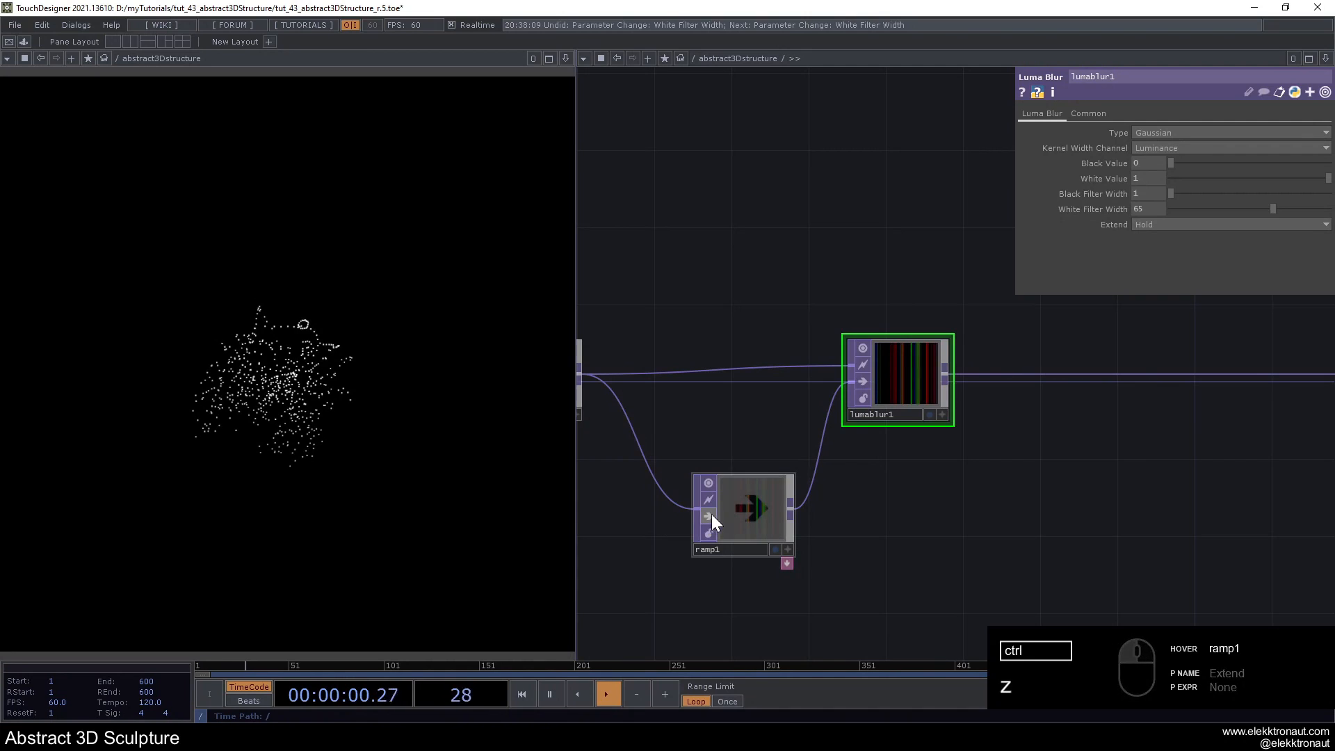
- Review the node chain from noise1 and ramp1 through lumablur1 to the geometry network
scroll(792, 505, "down", 5)
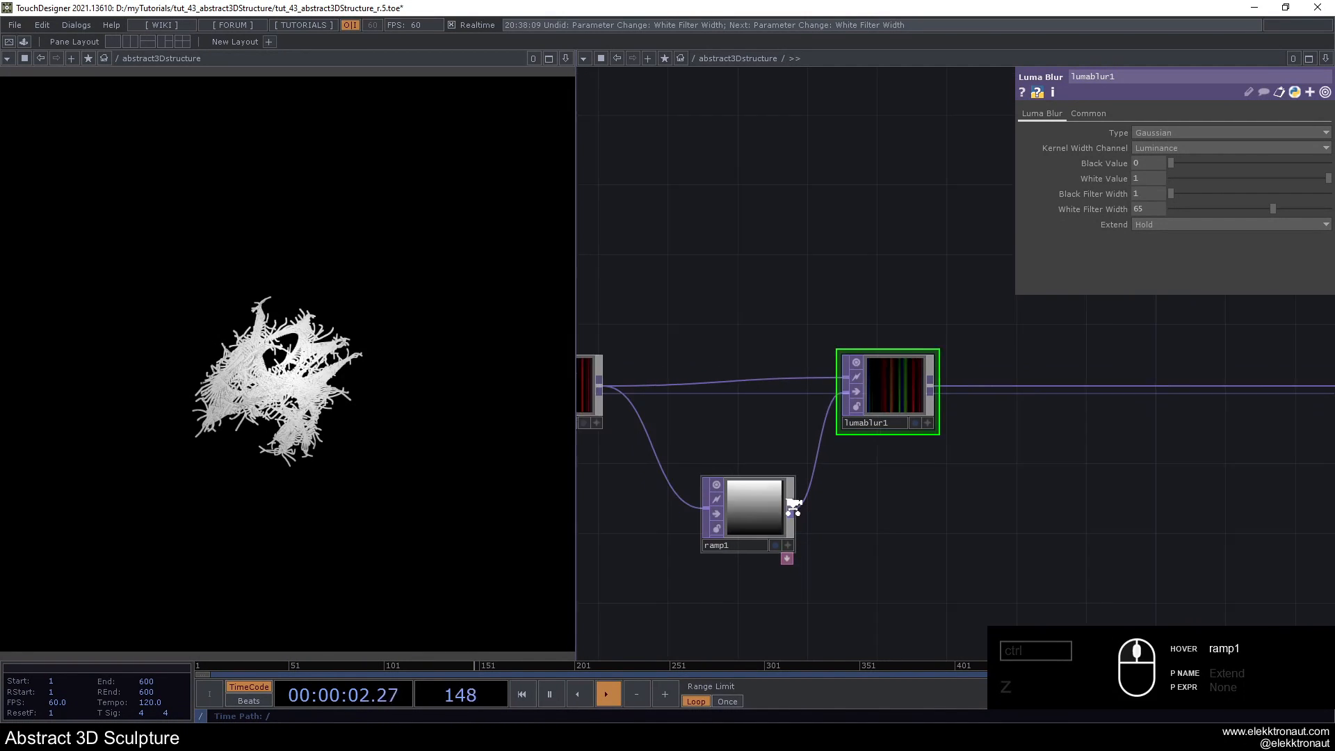
left_click_drag(868, 502, 948, 457)
right_click_drag(725, 332, 1063, 546)
left_click_drag(946, 416, 828, 415)
left_click(878, 337)
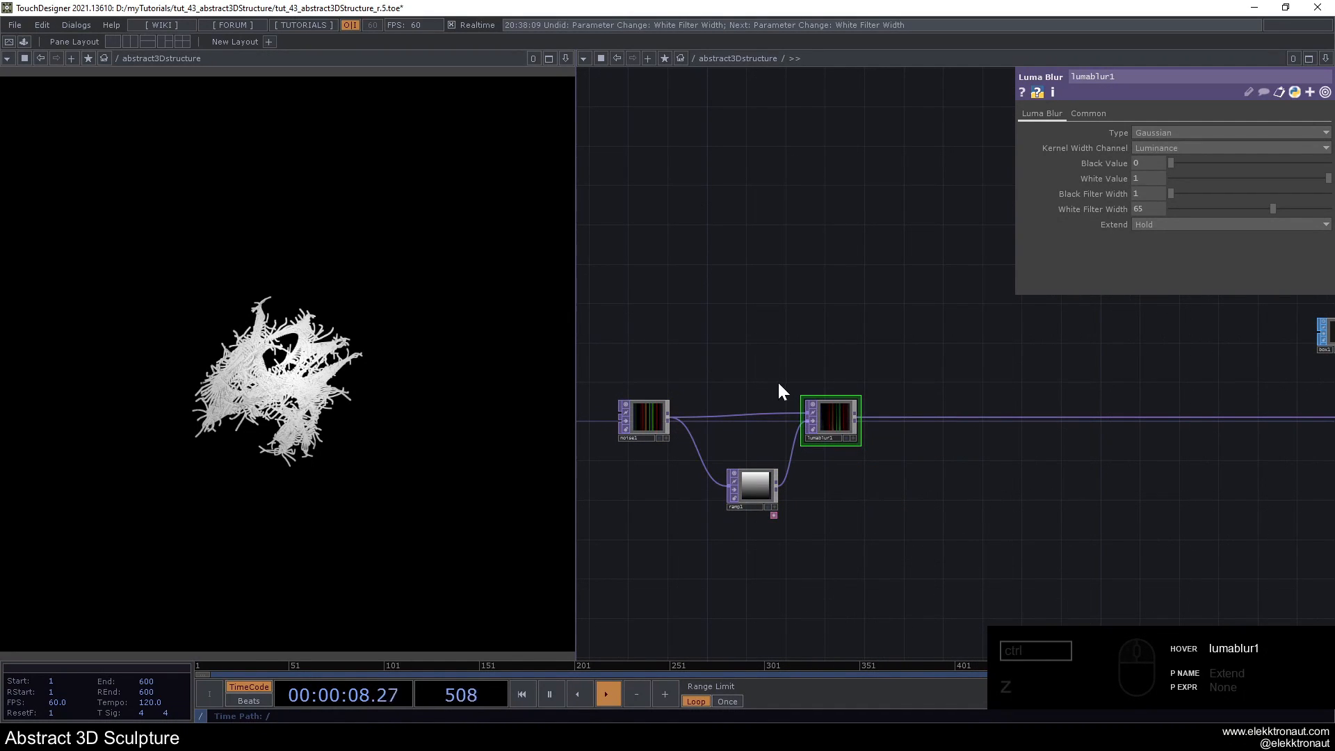
scroll(784, 379, "up", 3)
left_click_drag(791, 488, 844, 476)
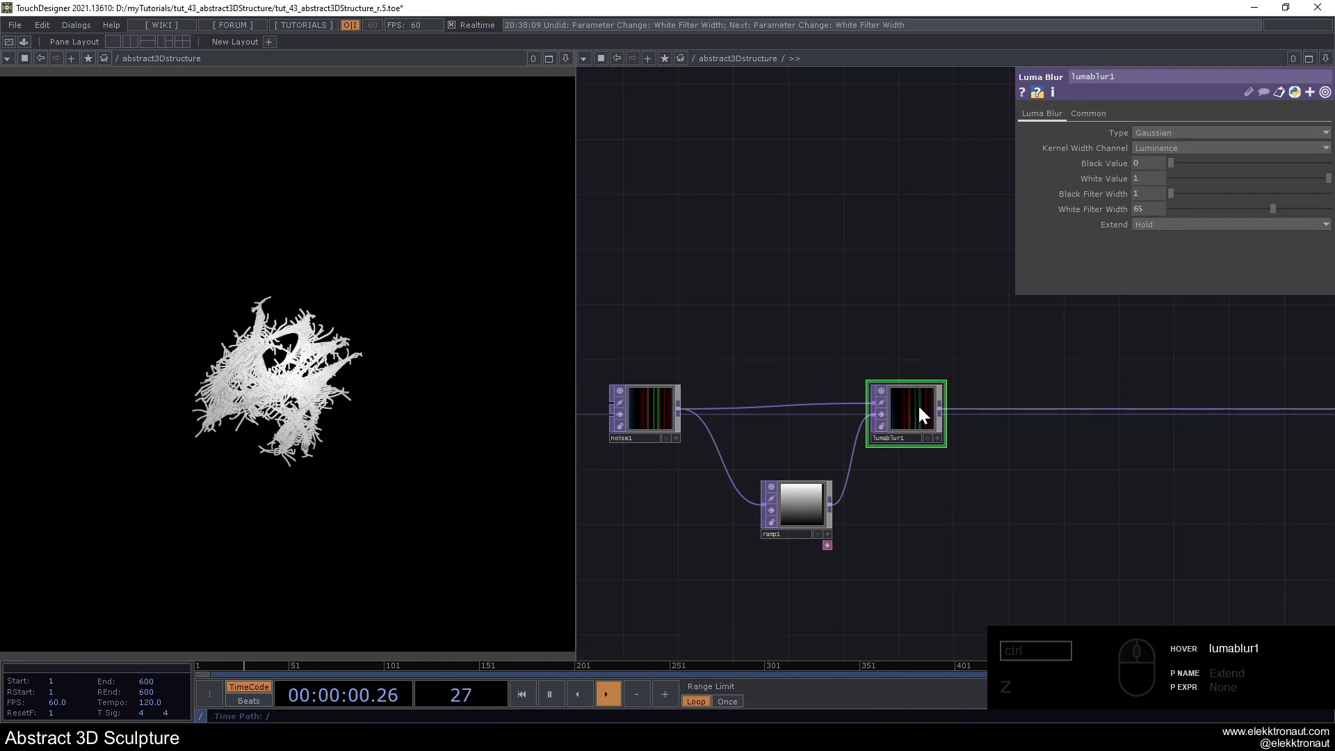
left_click_drag(1078, 309, 963, 294)
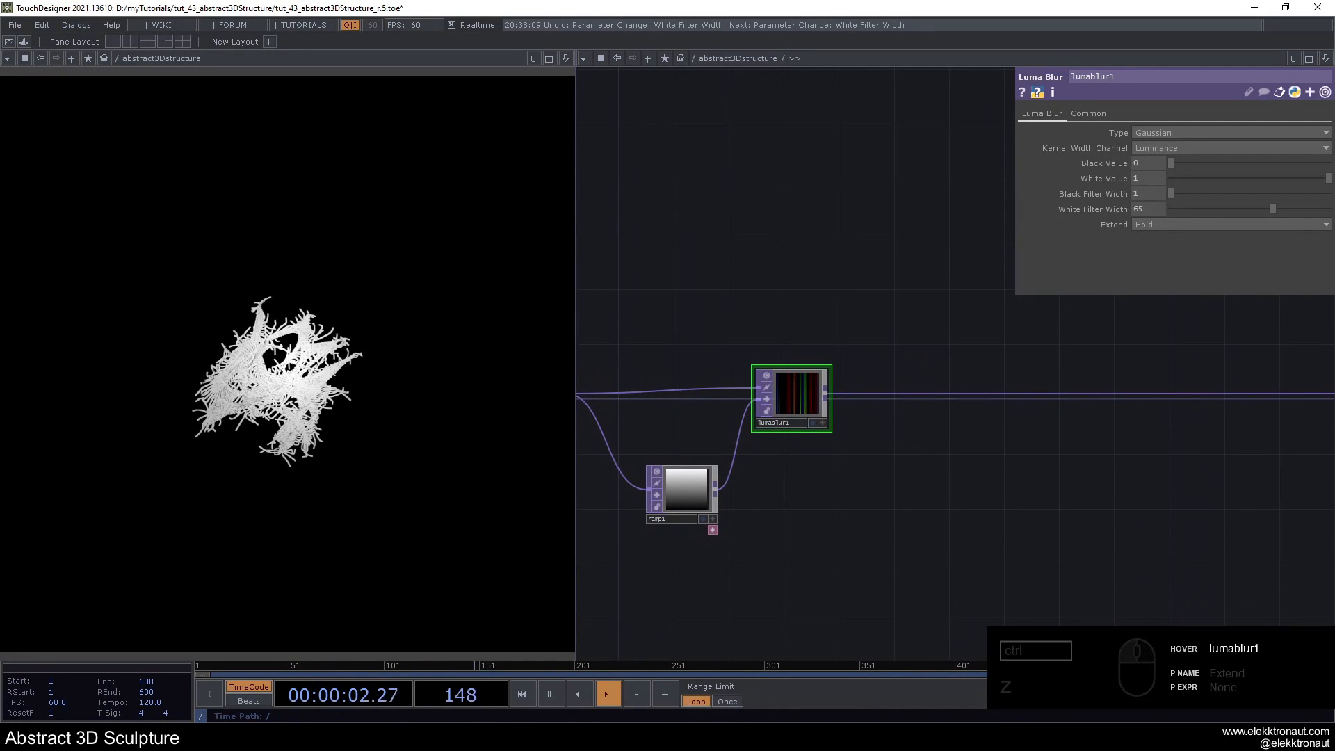
- Add the pointillize image filter from the Palette and wire it between lumablur1 and pos
left_click(24, 41)
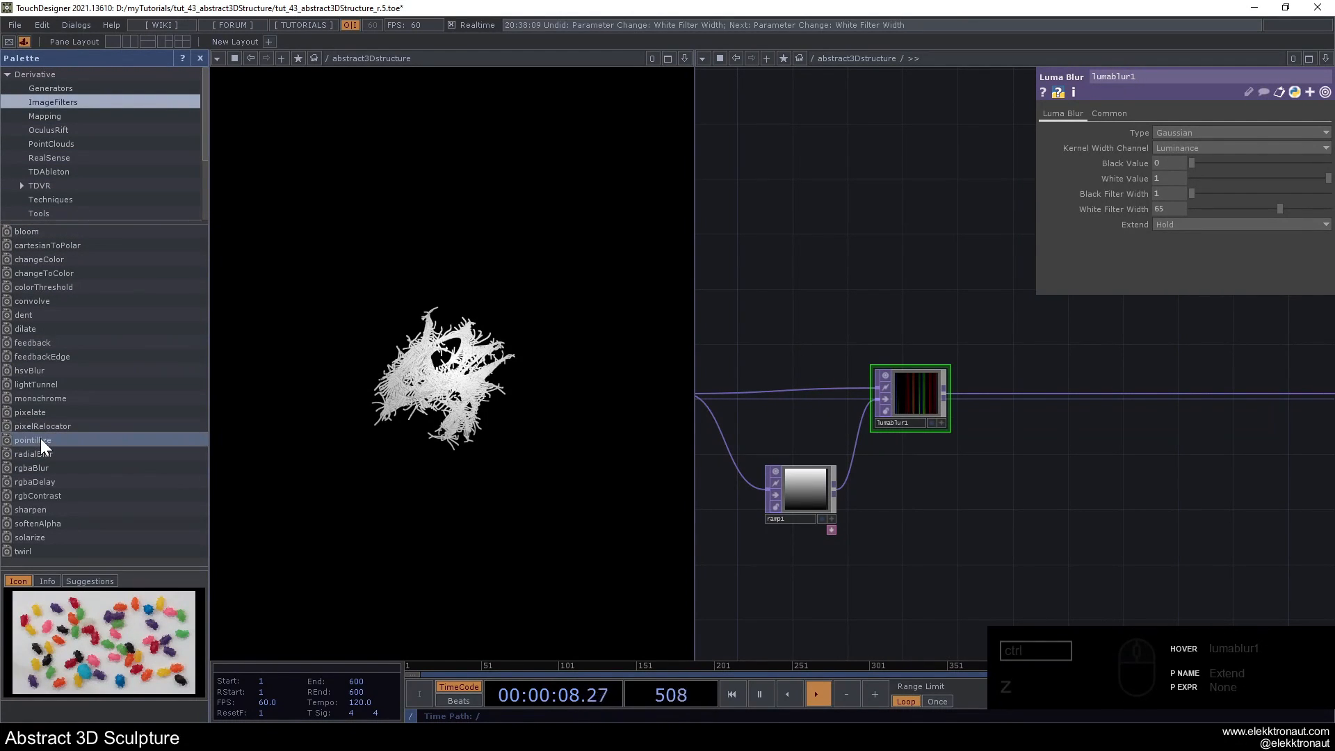
left_click_drag(39, 440, 993, 420)
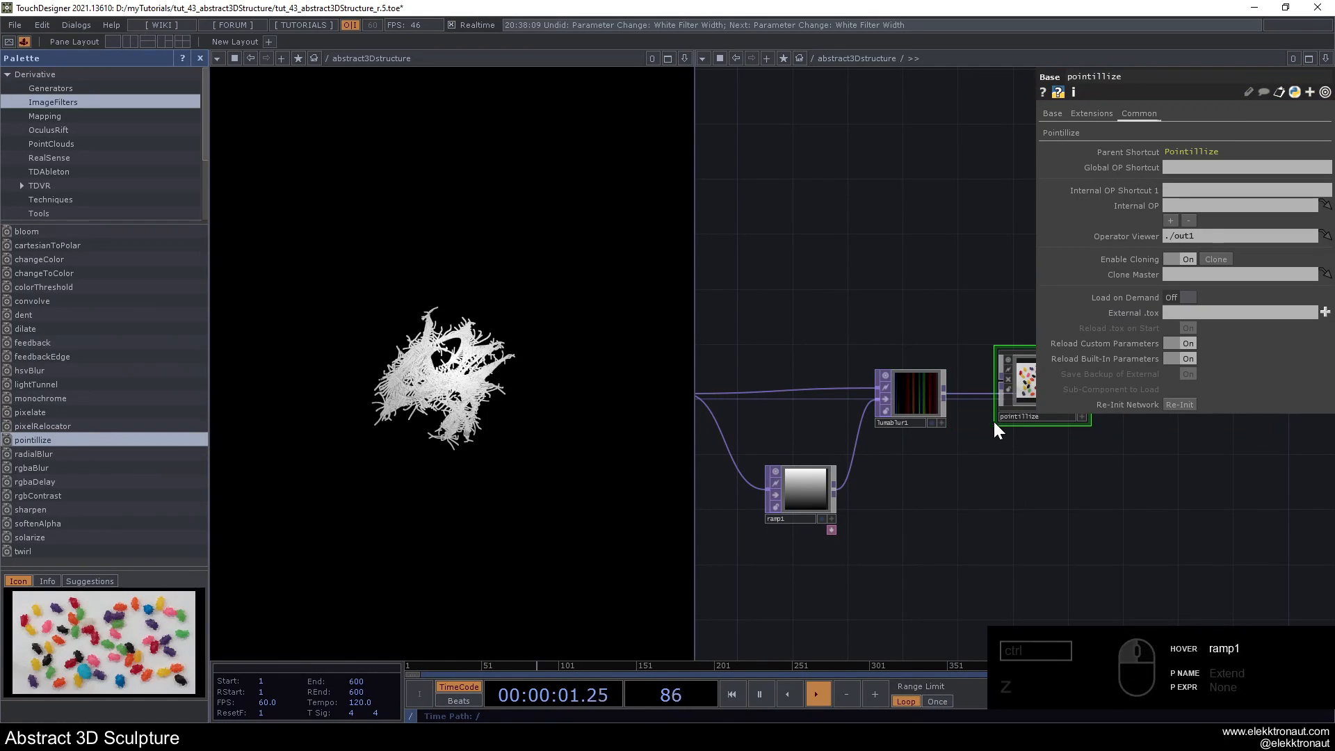
left_click(201, 56)
scroll(728, 282, "up", 3)
left_click_drag(728, 282, 628, 288)
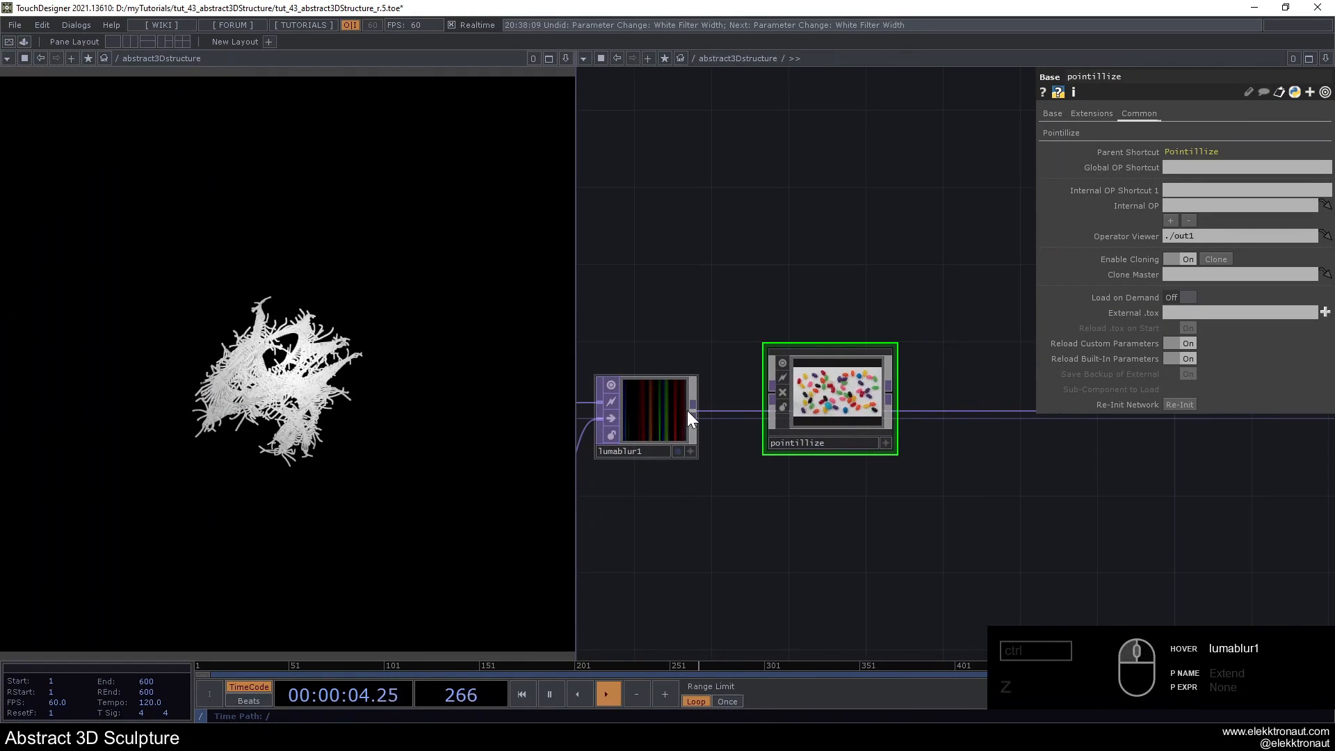
left_click_drag(693, 413, 773, 398)
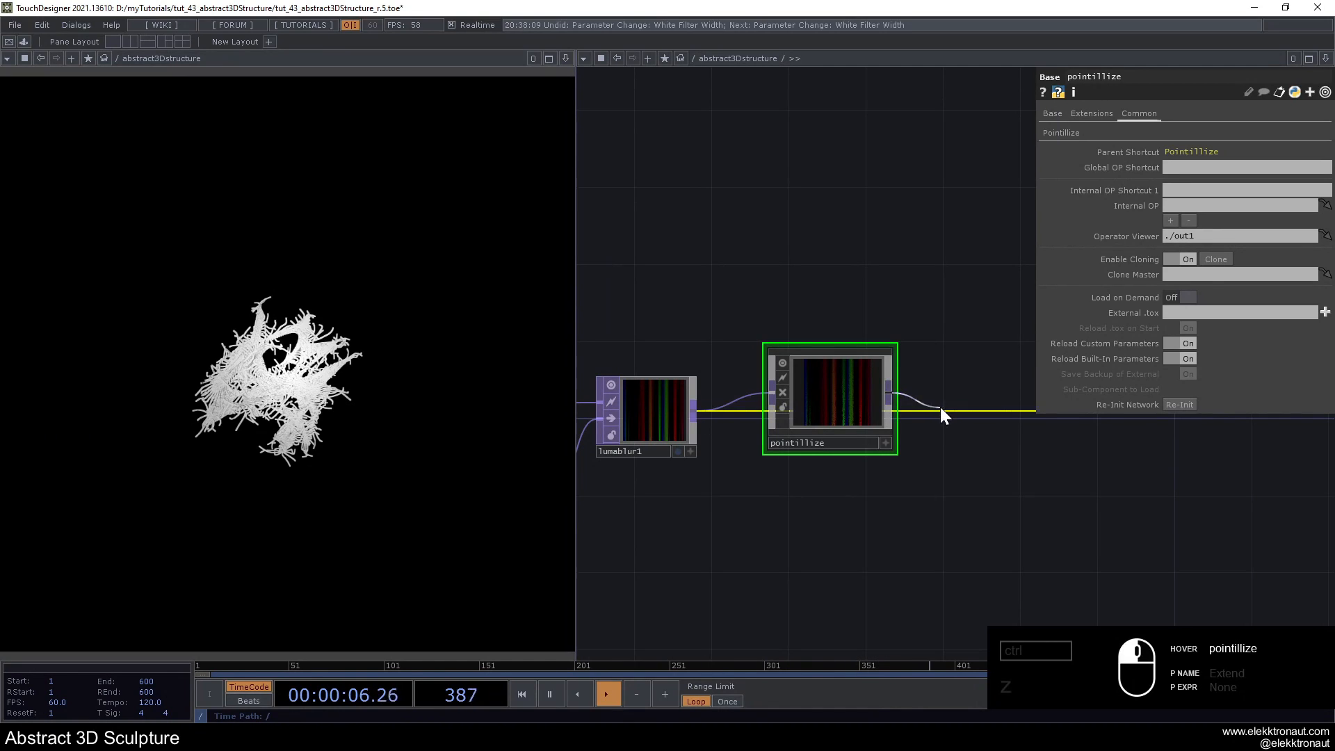
left_click_drag(853, 419, 873, 428)
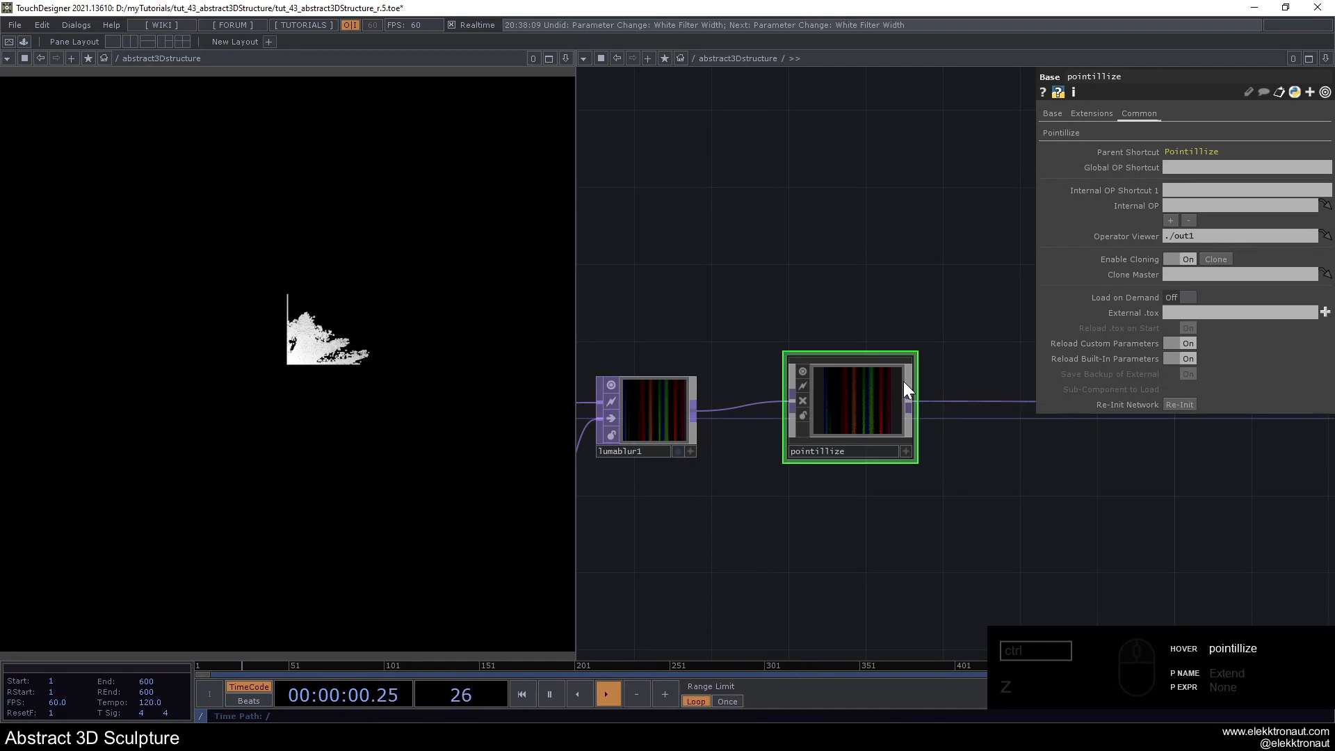
- Inside pointillize, check render1's node info and set its pixel format to 32-bit float (RGBA)
scroll(877, 396, "up", 3)
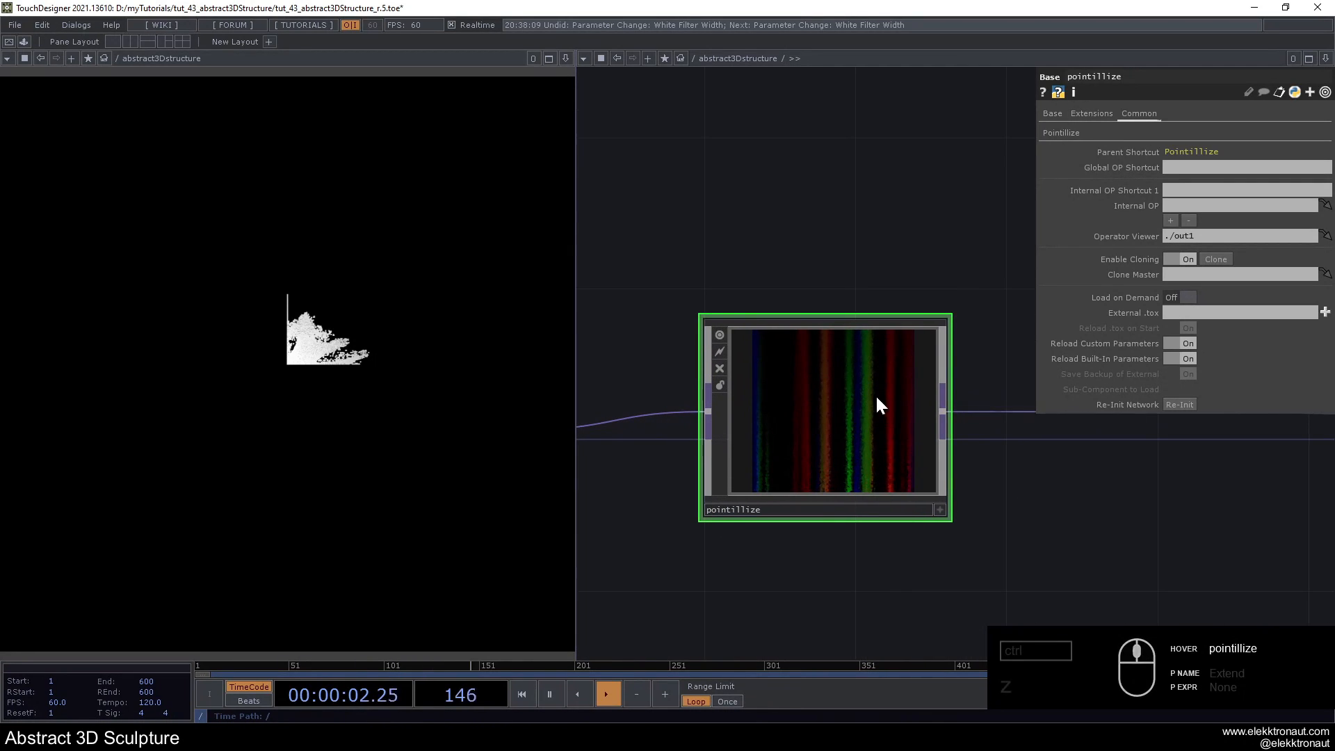
scroll(831, 405, "up", 5)
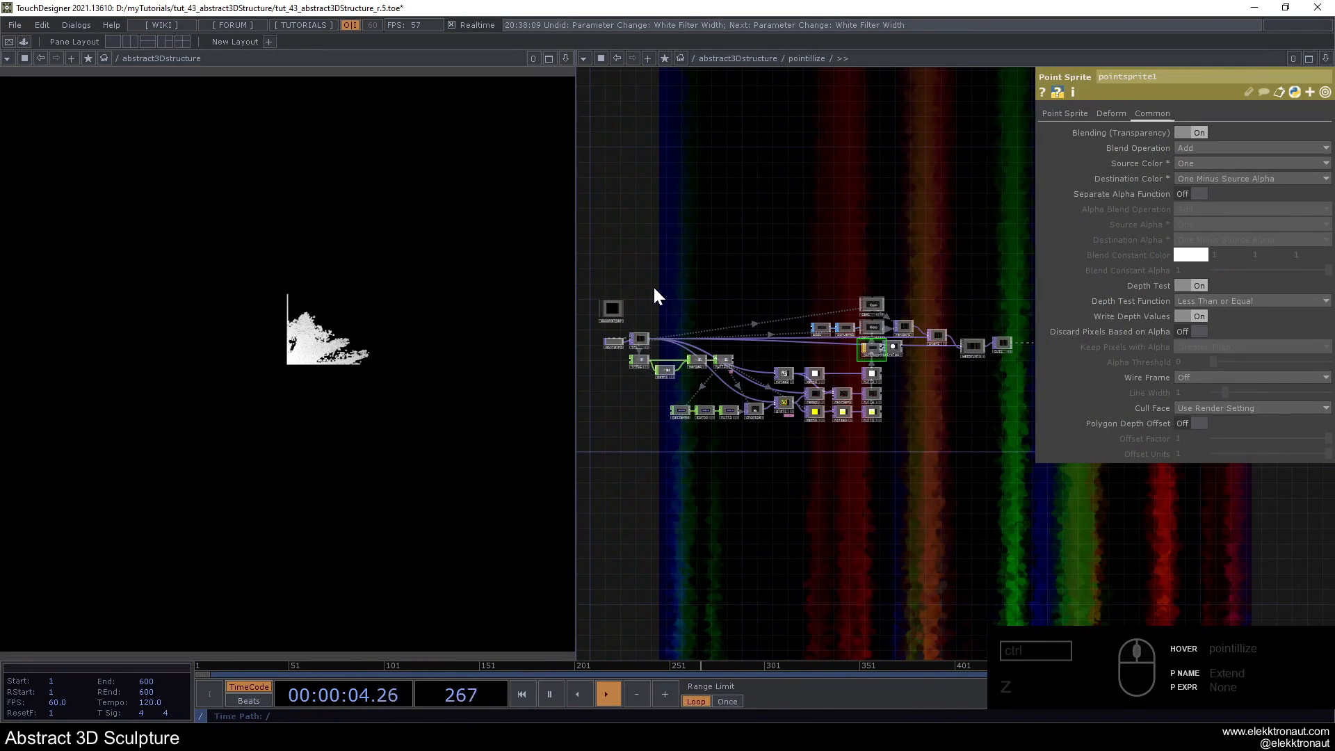
scroll(919, 321, "up", 5)
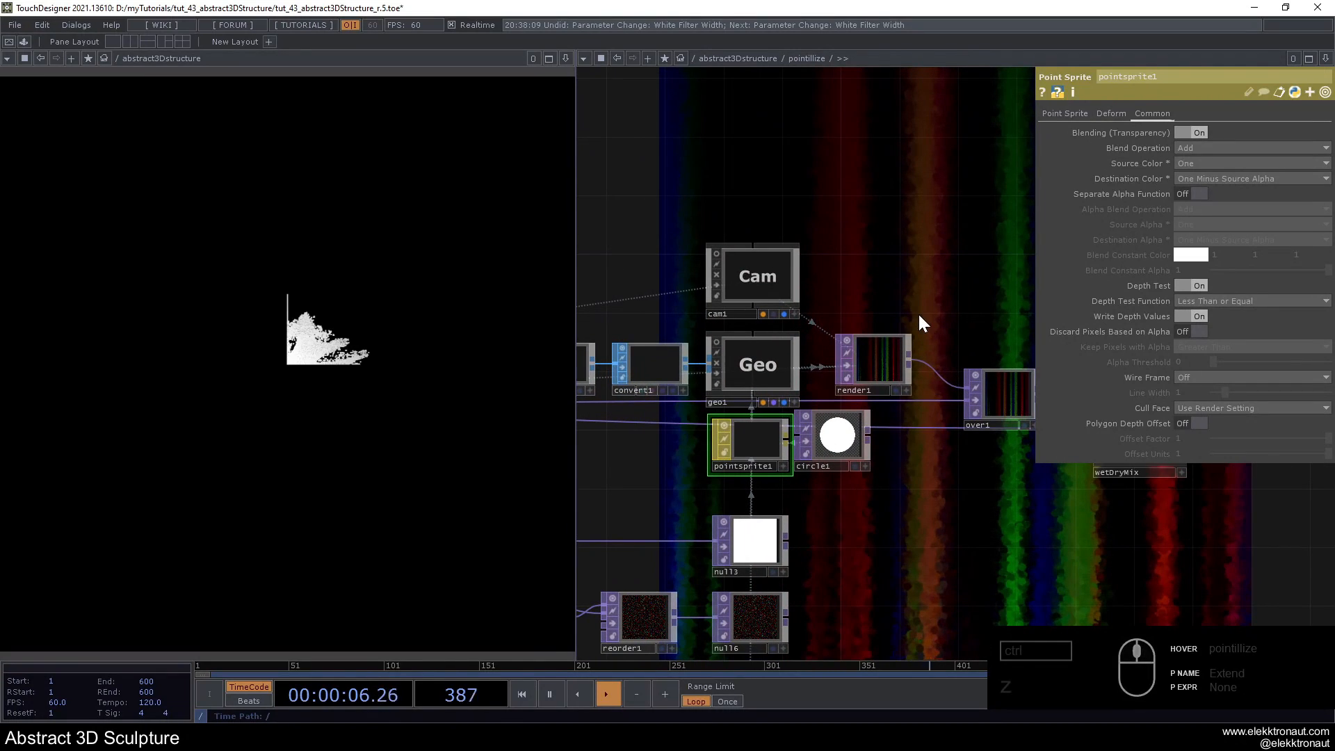
left_click_drag(914, 311, 677, 273)
scroll(676, 364, "up", 3)
left_click(678, 368)
middle_click(683, 373)
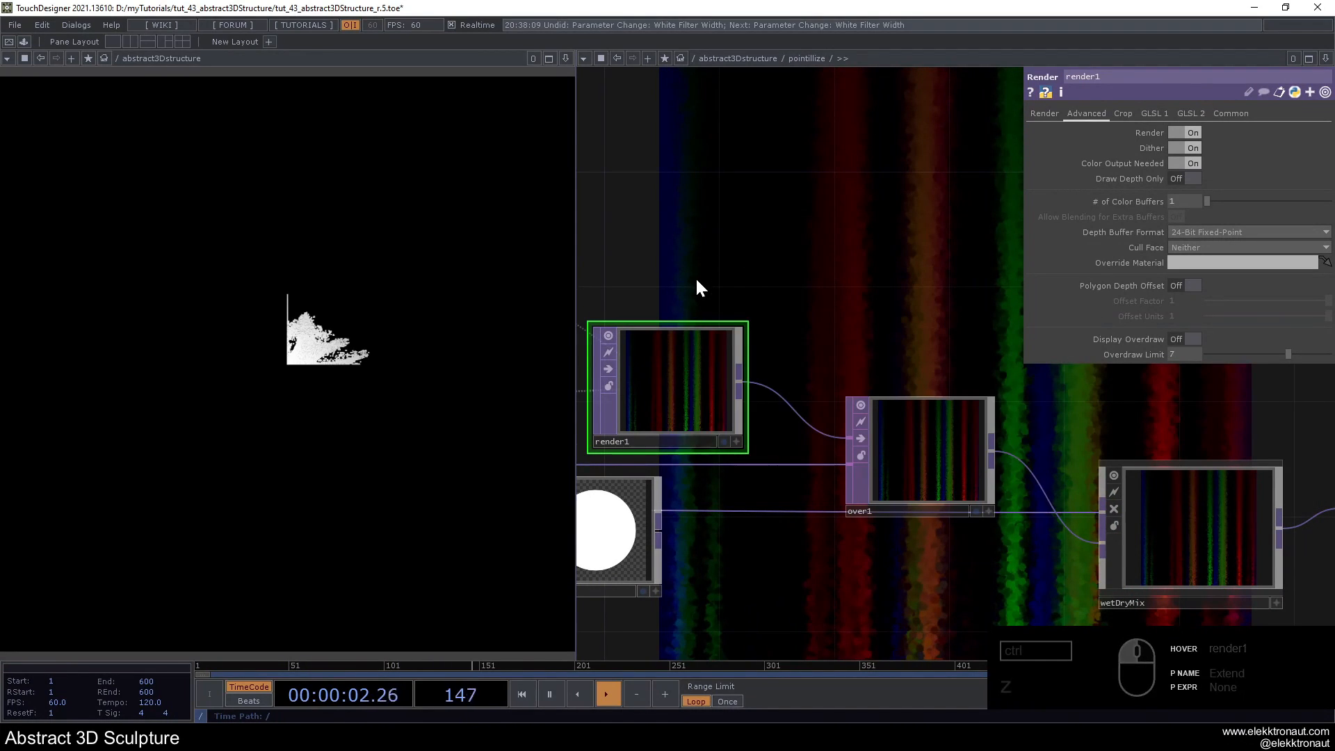
left_click_drag(688, 244, 825, 244)
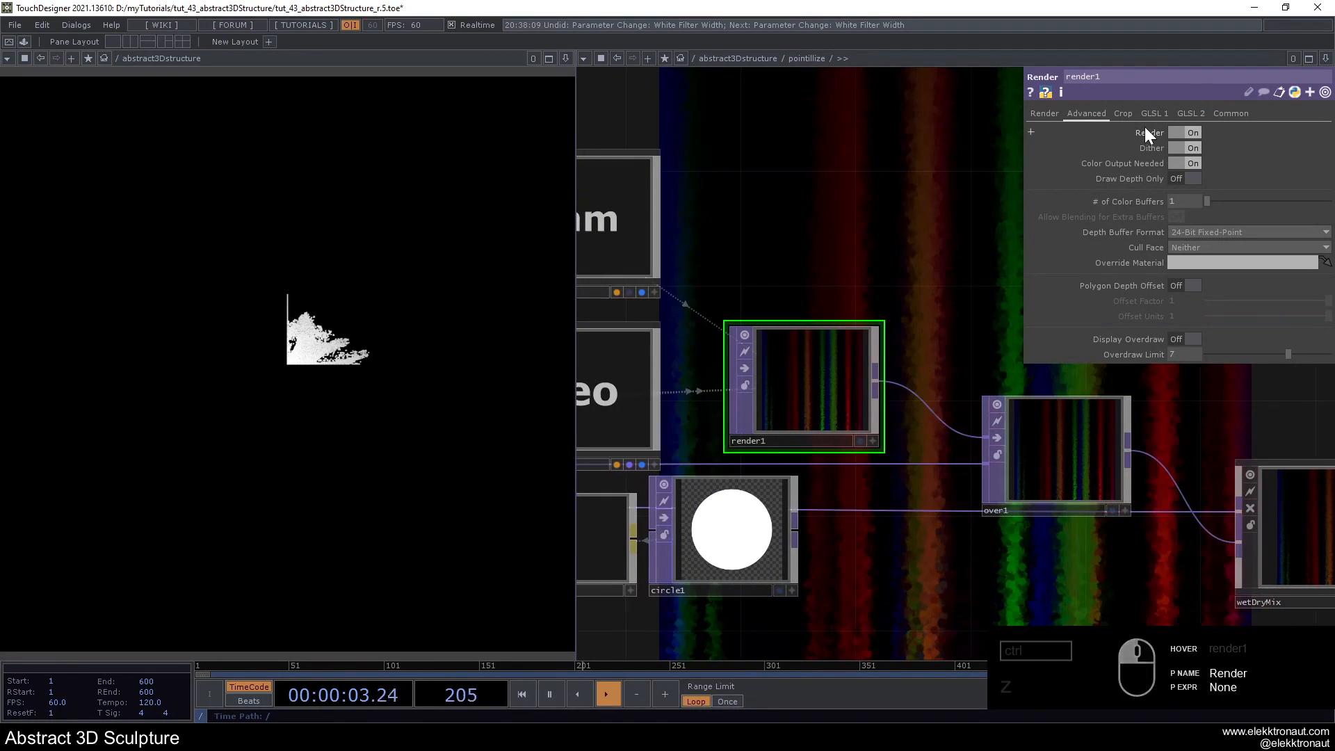
left_click(1228, 113)
left_click(1208, 225)
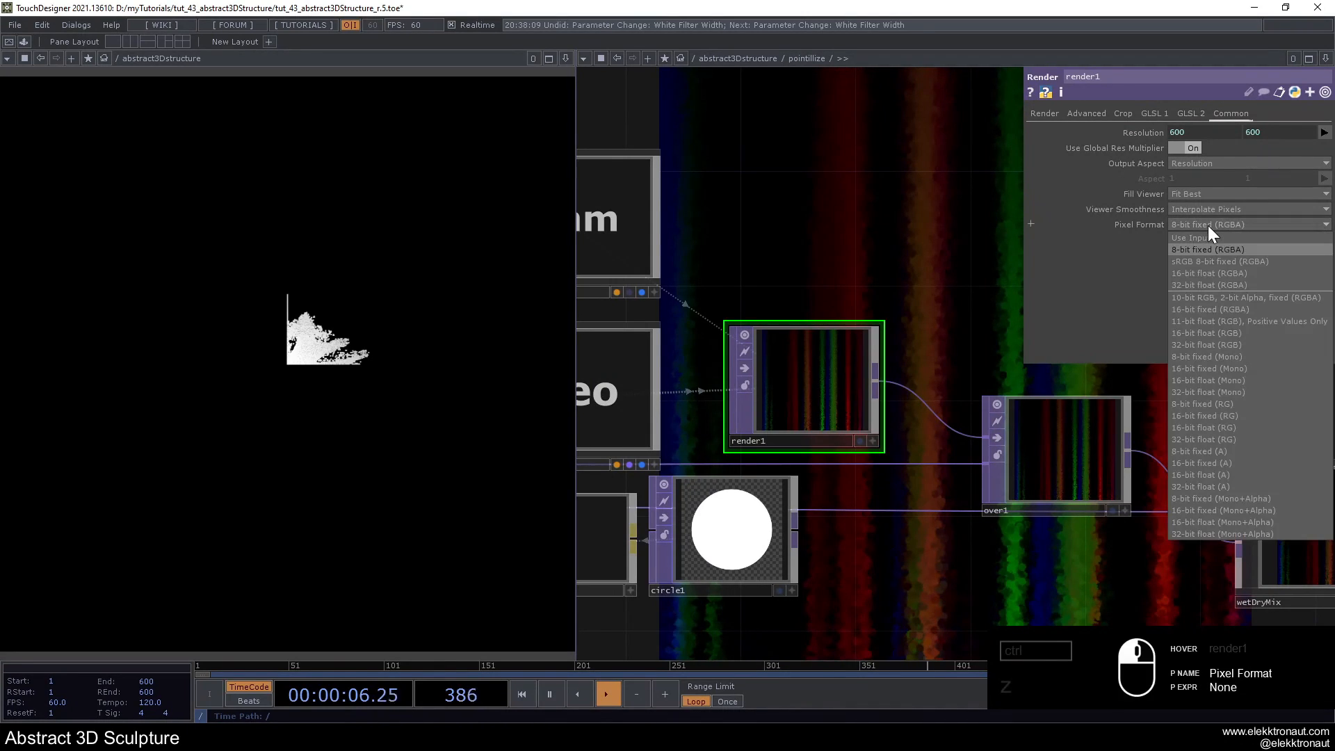
left_click(1216, 285)
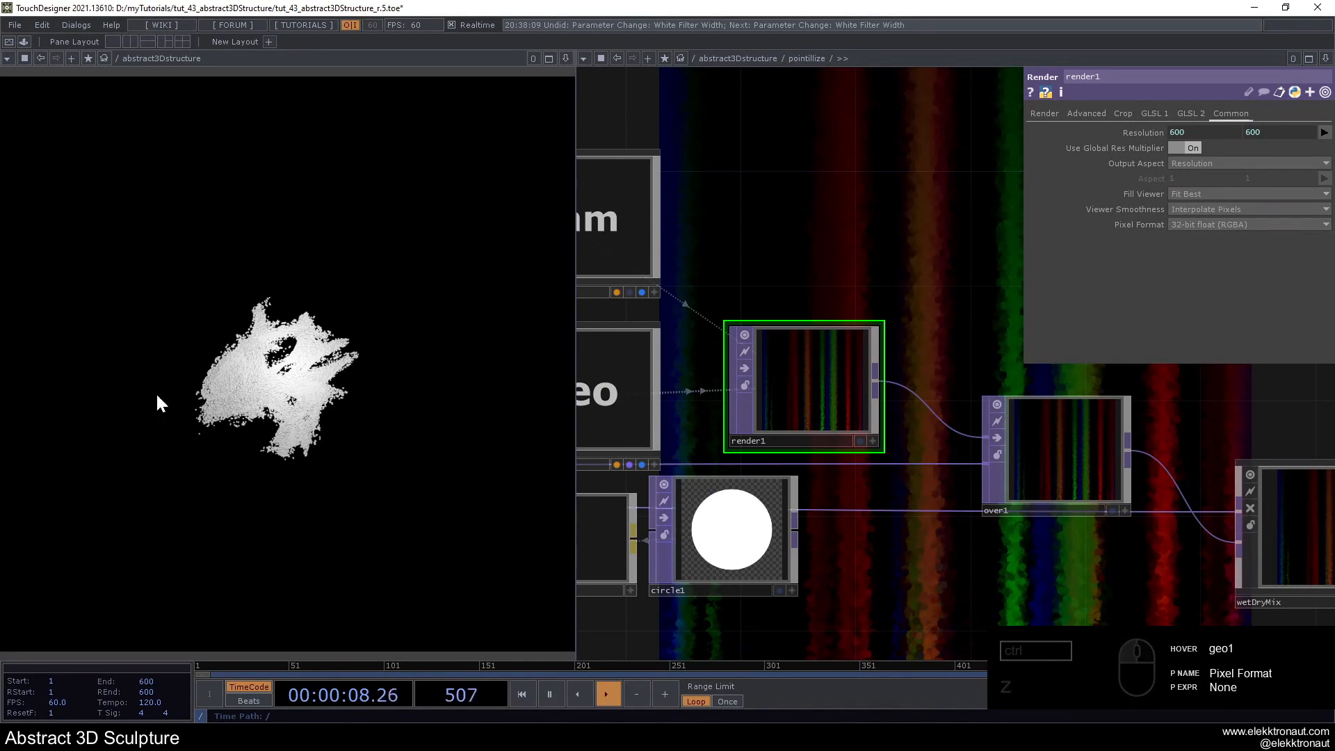
- Set the camera cam1's Z translate to 2.4
scroll(837, 416, "down", 10)
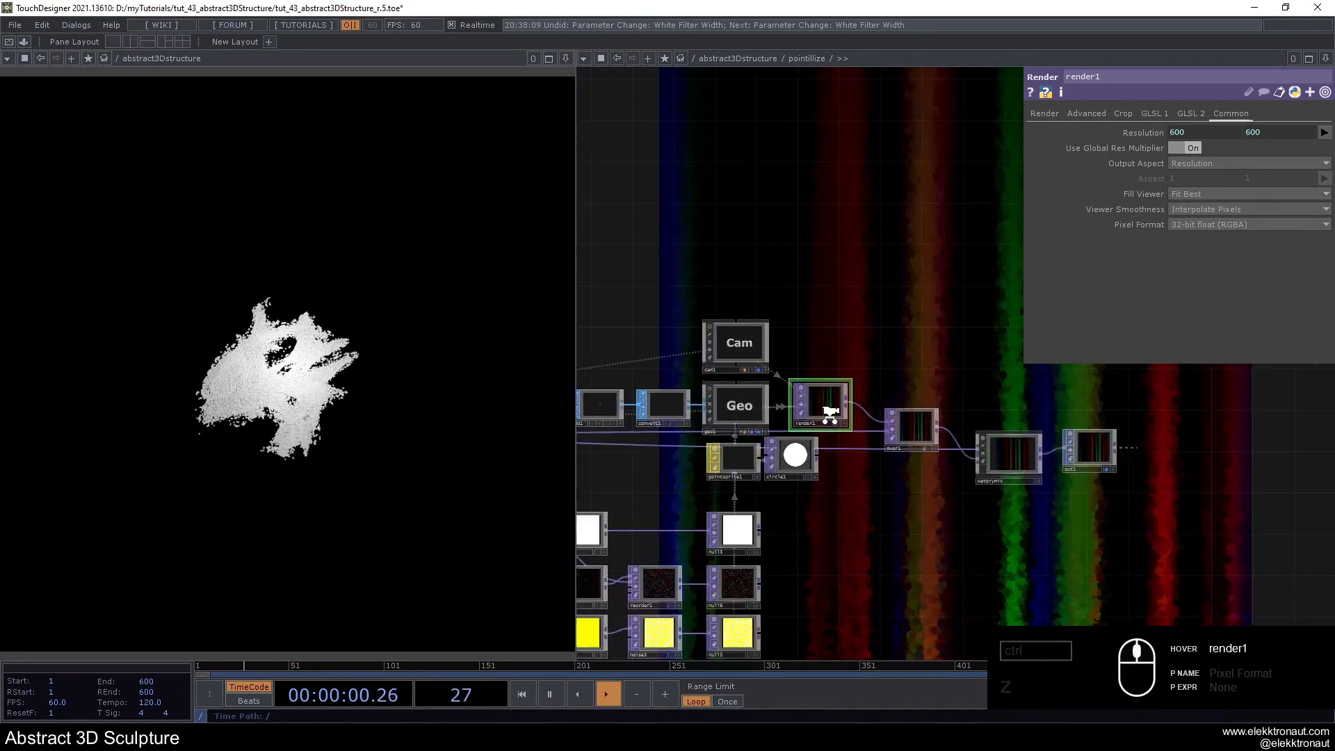
scroll(998, 421, "up", 3)
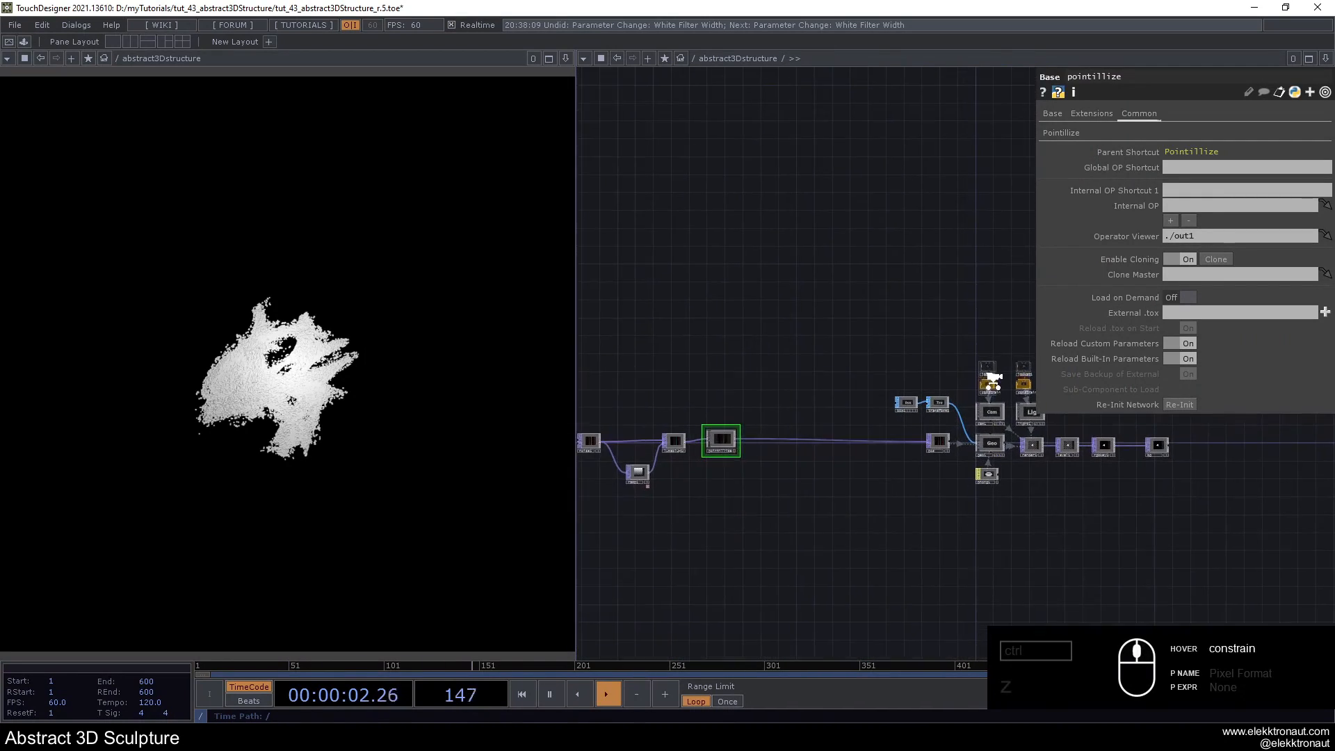
left_click(991, 419)
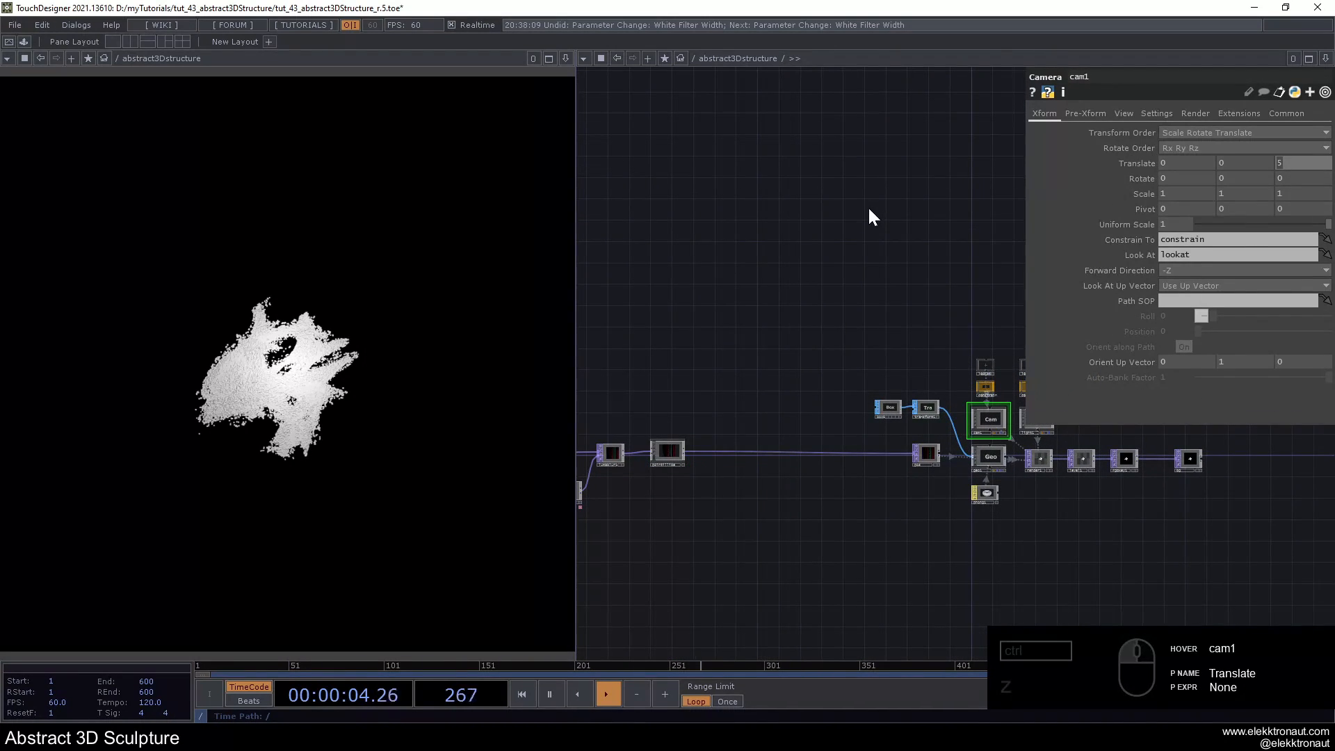
type("2.4")
key("Return")
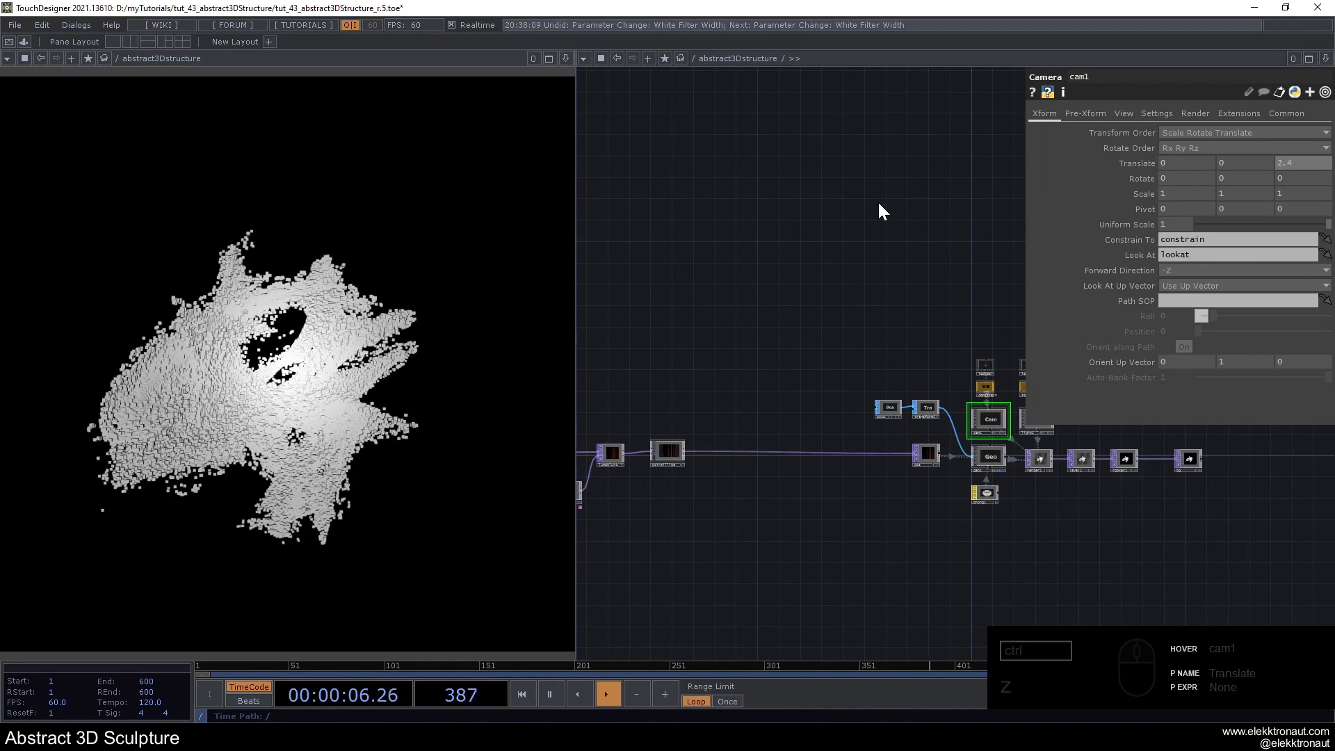
- Set noise1's Seed to 2640
middle_click_drag(751, 289, 727, 306)
scroll(726, 306, "up", 5)
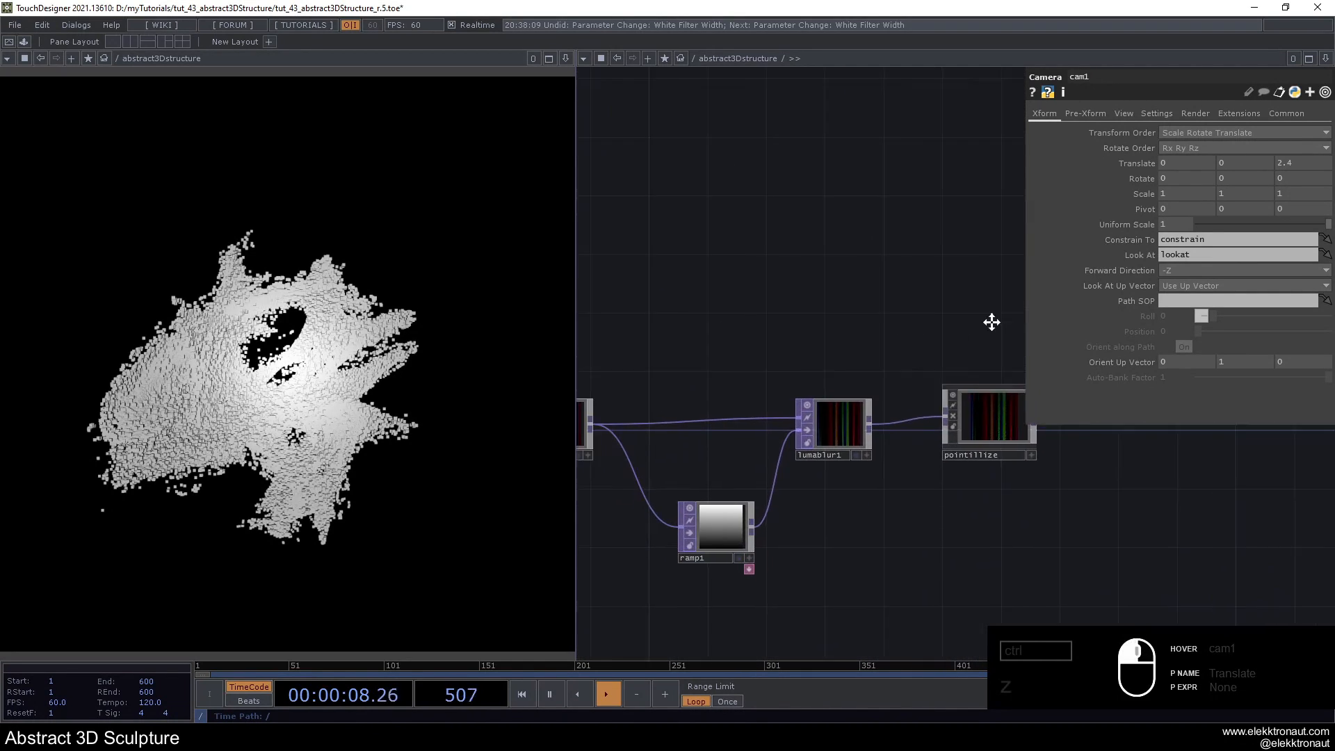
middle_click_drag(882, 348, 730, 311)
left_click(657, 393)
left_click_drag(1195, 144, 1229, 147)
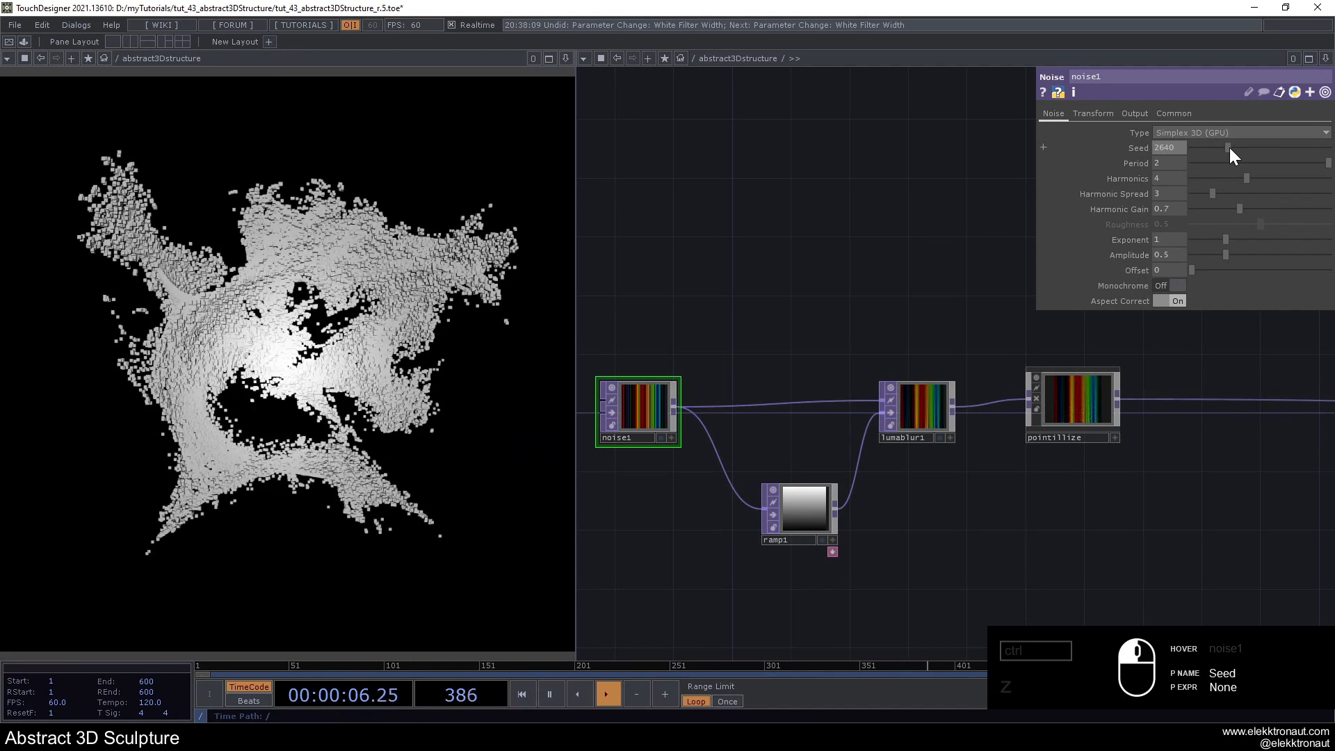
- Set pointillize's Point Scattering to 13, Point Size to 1 and Dry / Wet Mix to 0.5
left_click(1081, 409)
left_click_drag(894, 302, 703, 300)
left_click(1074, 133)
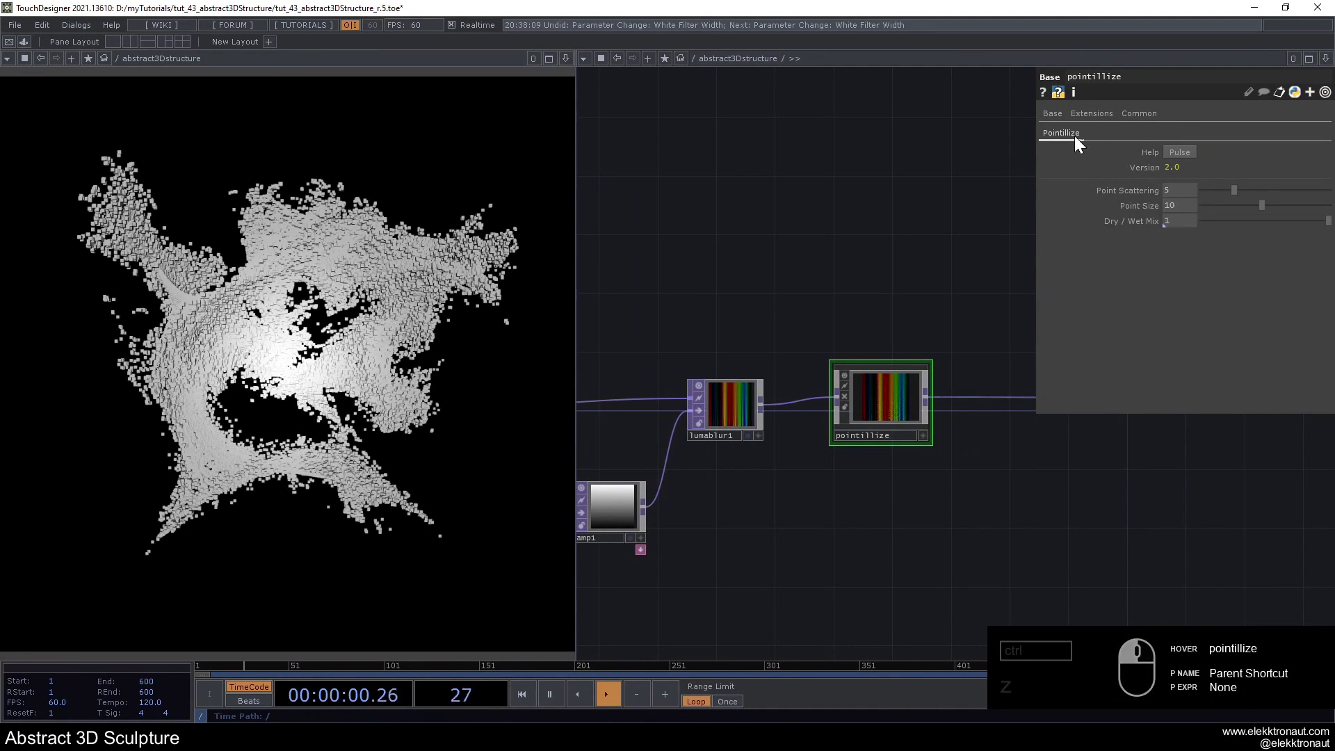
left_click_drag(1184, 187, 1050, 166)
type("13")
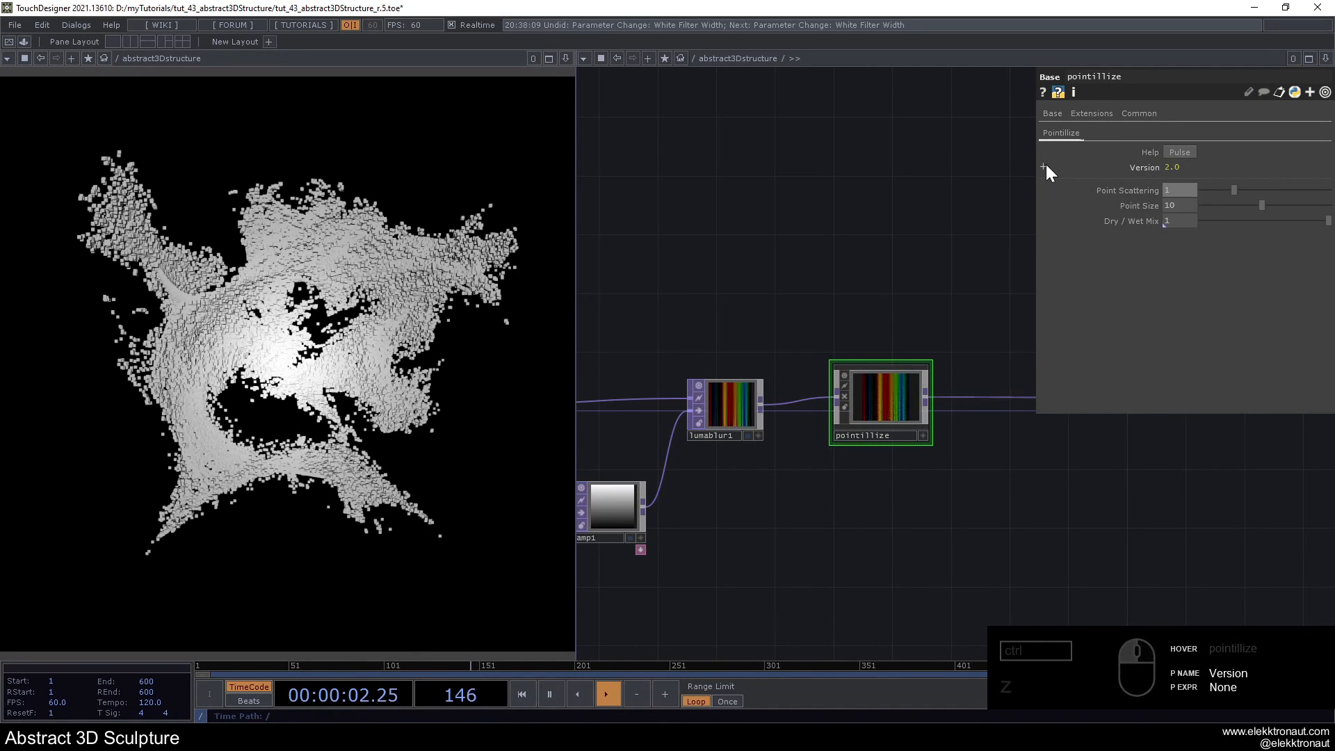
key("Return")
left_click_drag(1259, 205, 854, 162)
left_click_drag(1182, 220, 902, 185)
type(".5")
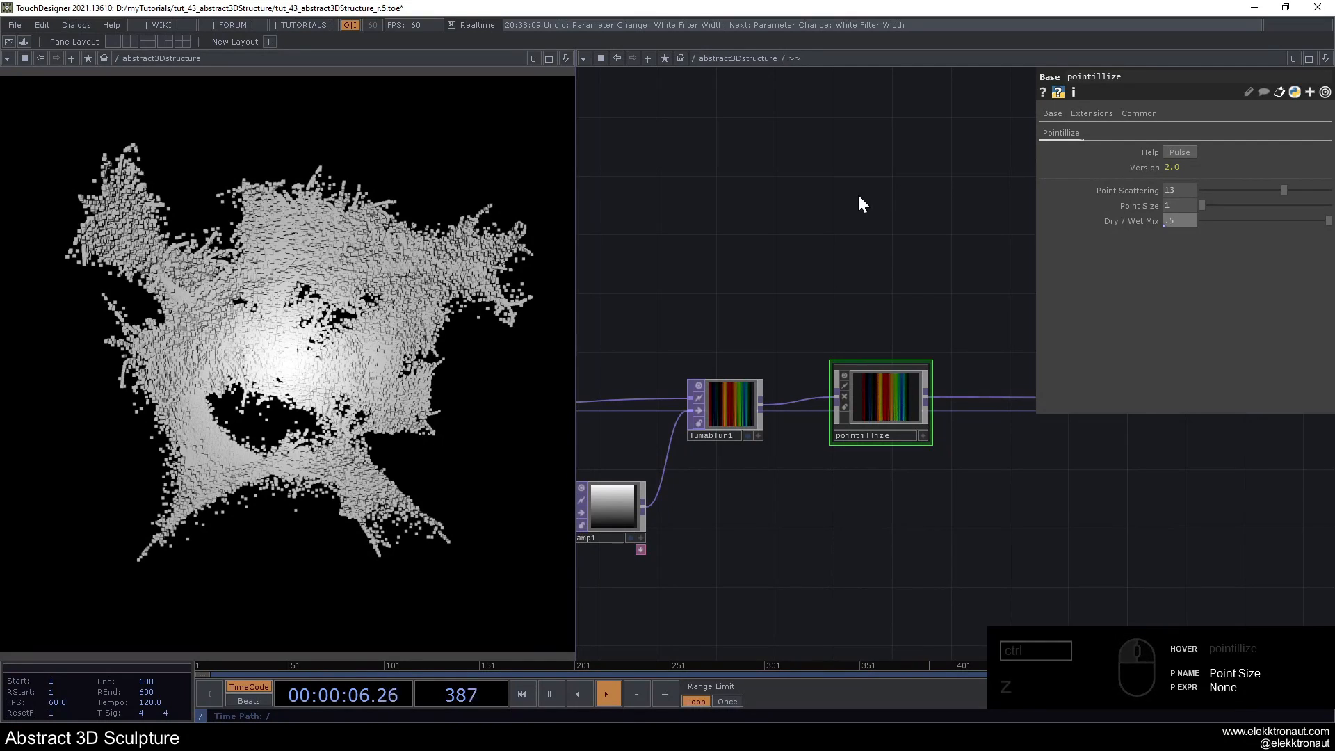
key("Return")
- Try other Seed values on noise1, such as 1879, and settle on 2640 again
mouse_move(847, 303)
left_mouse_down()
mouse_move(930, 299)
mouse_move(836, 309)
left_mouse_up()
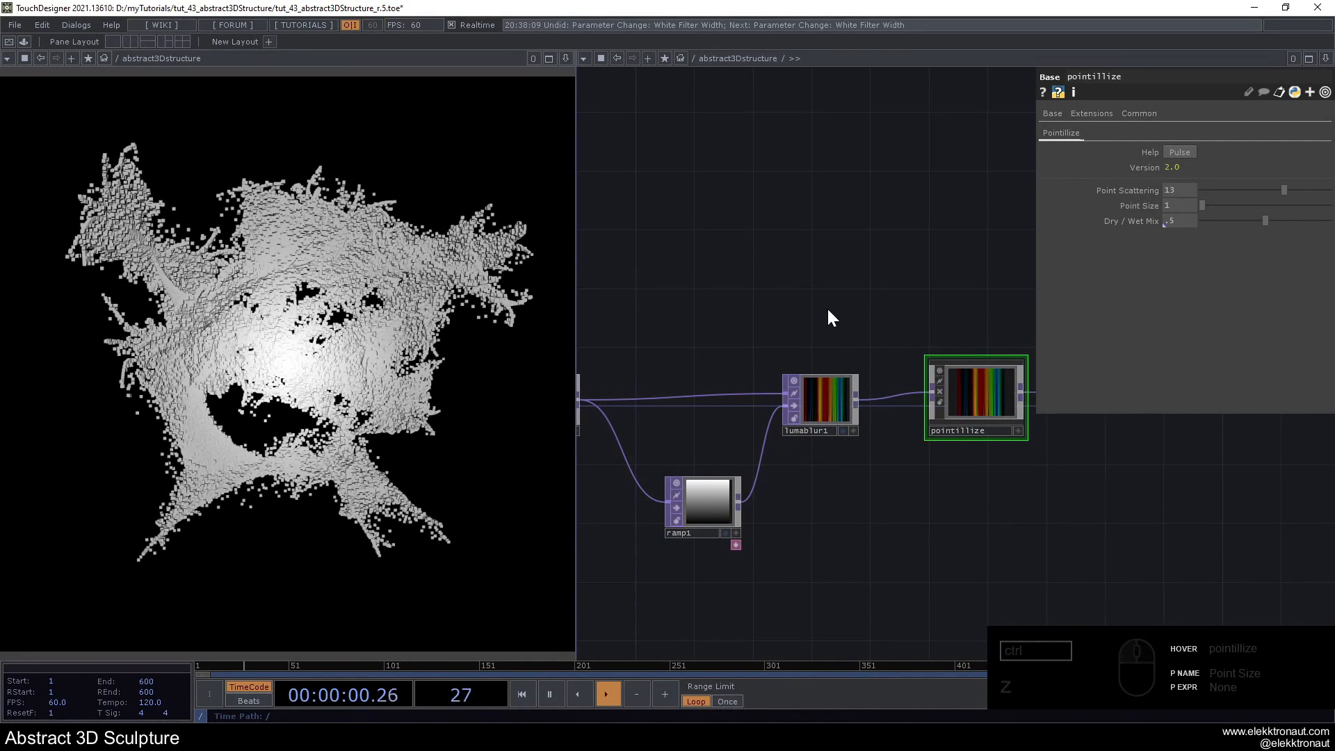
scroll(827, 306, "down", 5)
scroll(730, 334, "up", 2)
left_click(668, 381)
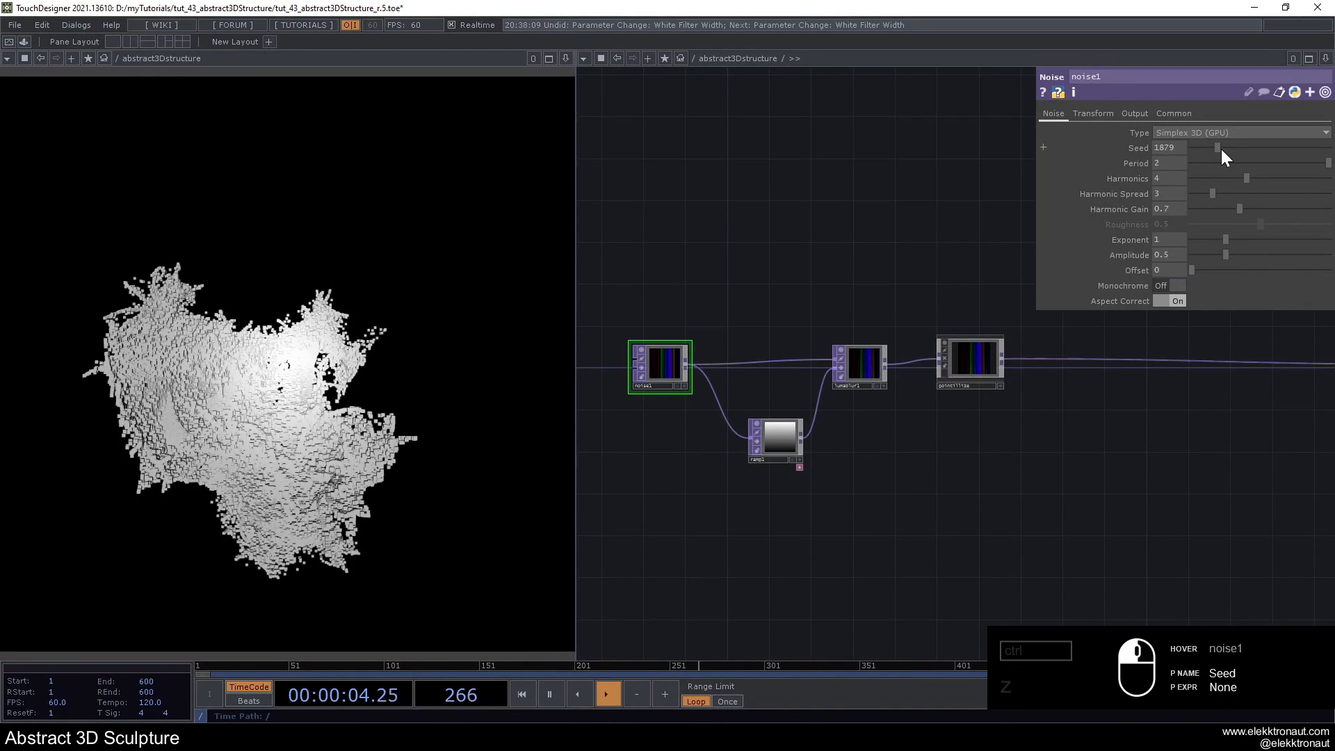
left_click(1220, 149)
left_click_drag(1220, 148, 1232, 151)
- Insert a Blur TOP into the wire between pointillize and pos
scroll(804, 290, "down", 3)
left_click_drag(819, 462, 607, 503)
scroll(784, 384, "up", 3)
right_click(784, 377)
left_click(803, 354)
right_click(806, 376)
left_click(806, 364)
type("b")
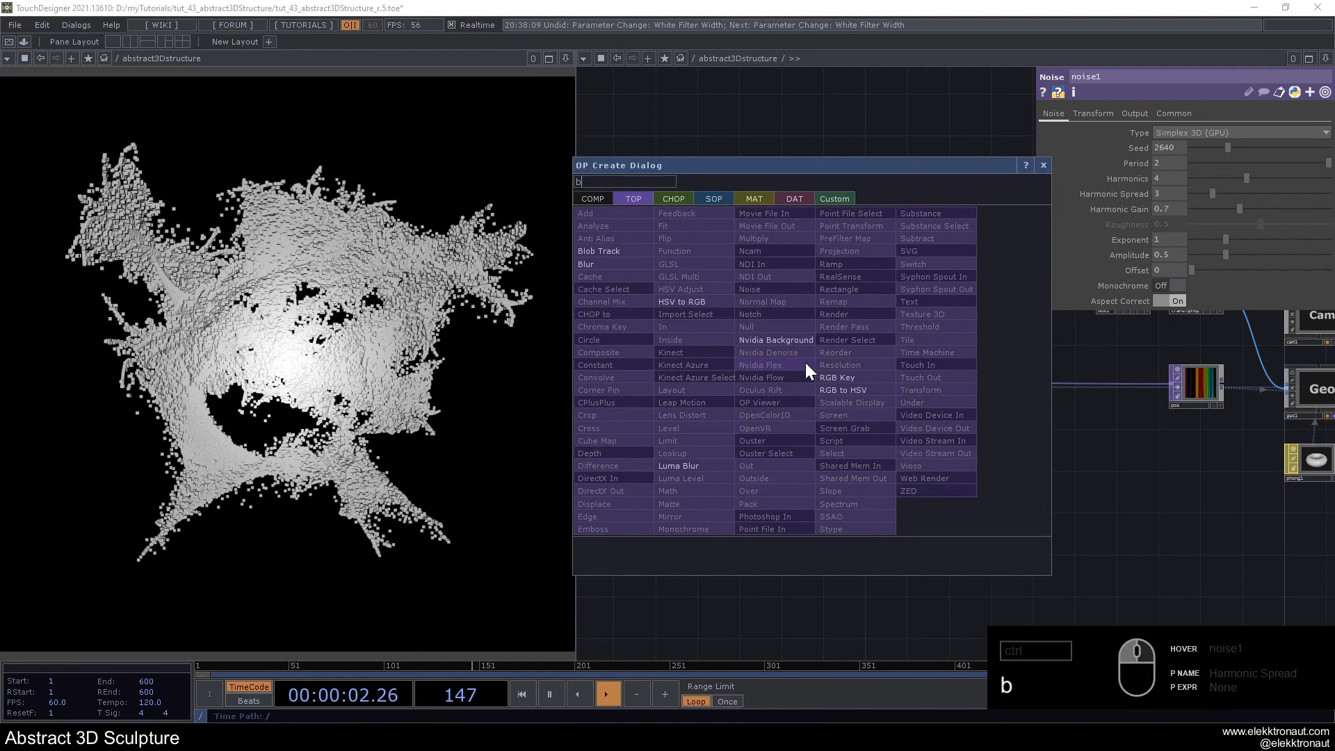
left_click(592, 265)
left_click(888, 378)
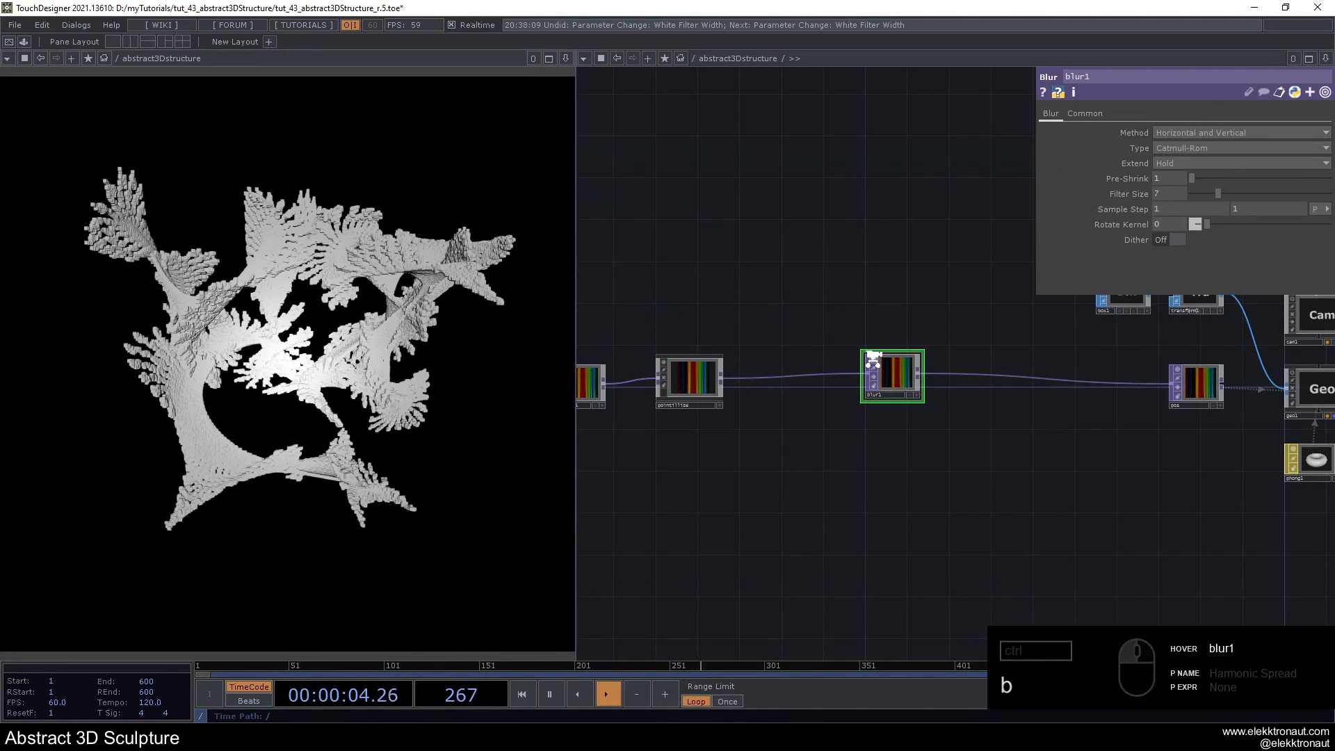
- Set blur1's Filter Size to 2 and toggle its bypass repeatedly to compare the sculpture with and without blur
scroll(873, 358, "up", 2)
left_click_drag(912, 182, 833, 178)
scroll(820, 353, "up", 2)
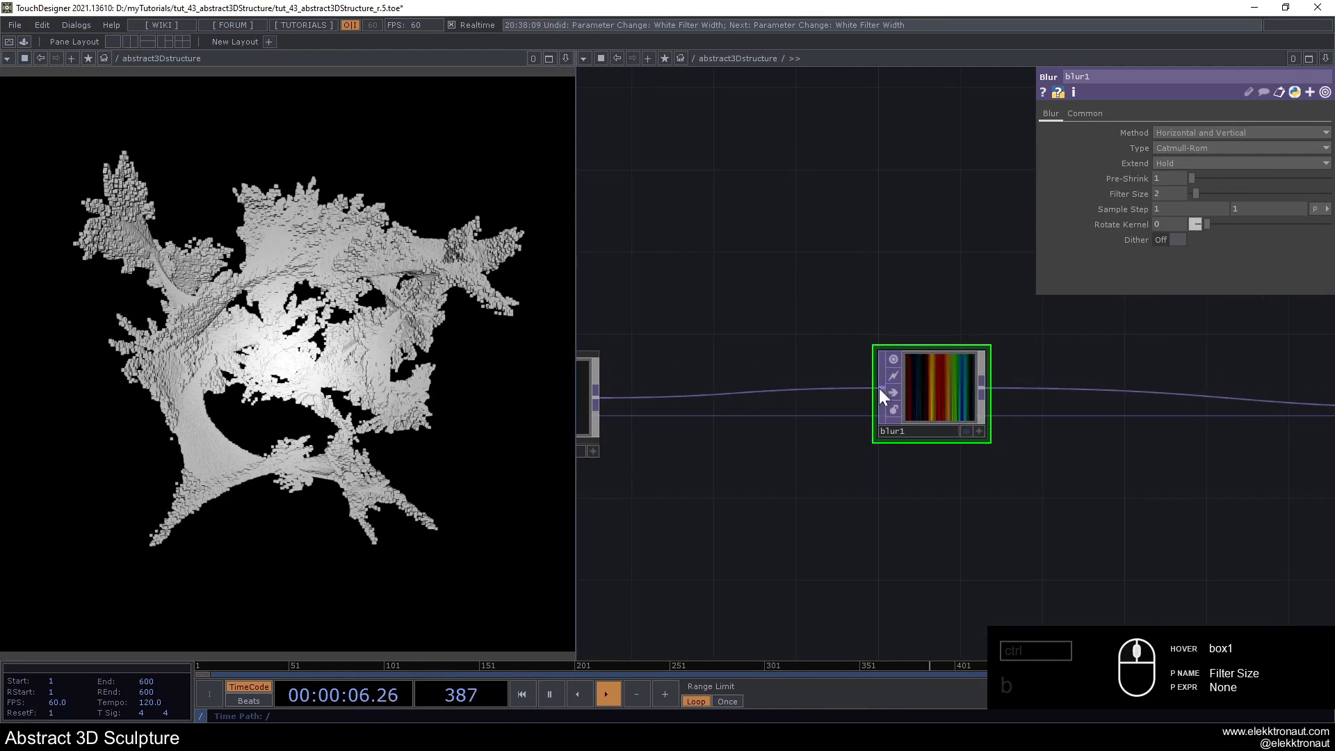
left_click(897, 394)
left_click(897, 394)
left_click(896, 394)
left_click(897, 394)
left_click(896, 394)
left_click(897, 394)
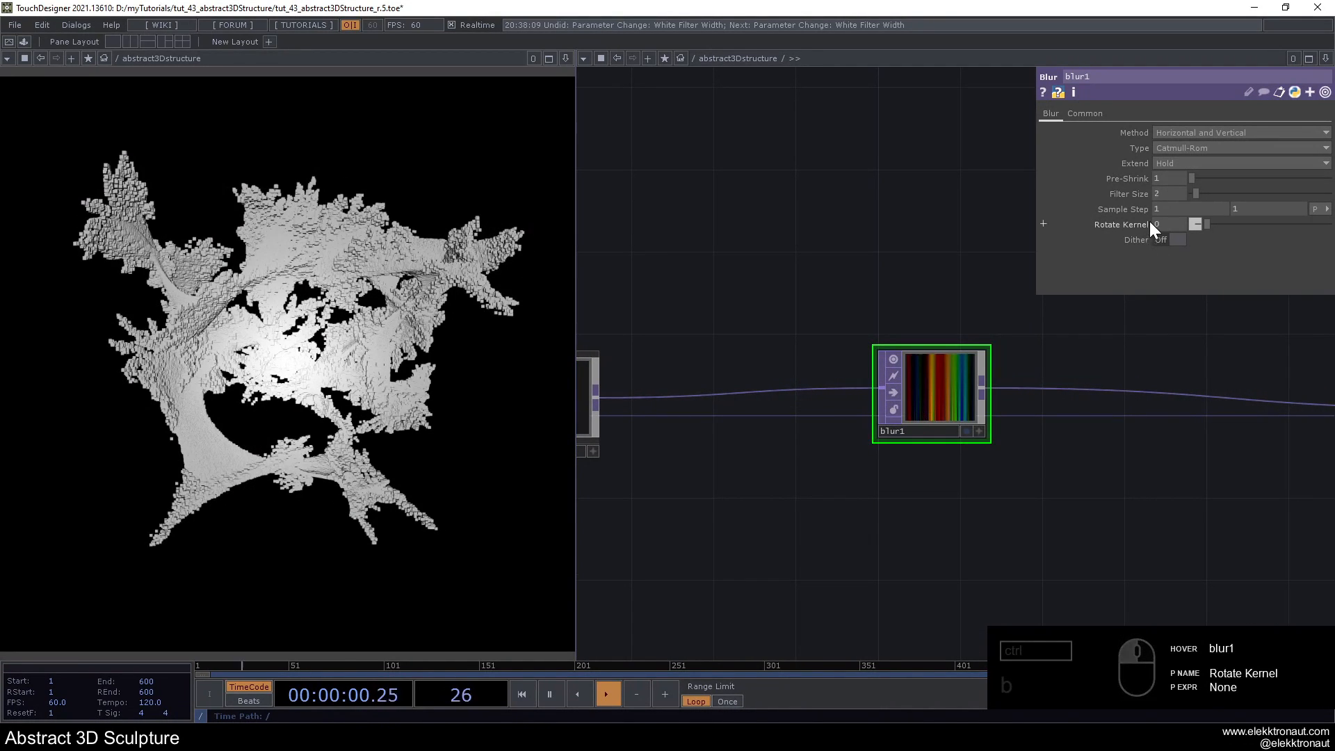
- Set blur1's Filter Size to 4
mouse_move(1197, 193)
left_mouse_down()
mouse_move(1286, 201)
mouse_move(1201, 217)
left_mouse_up()
scroll(707, 346, "down", 5)
scroll(773, 352, "up", 2)
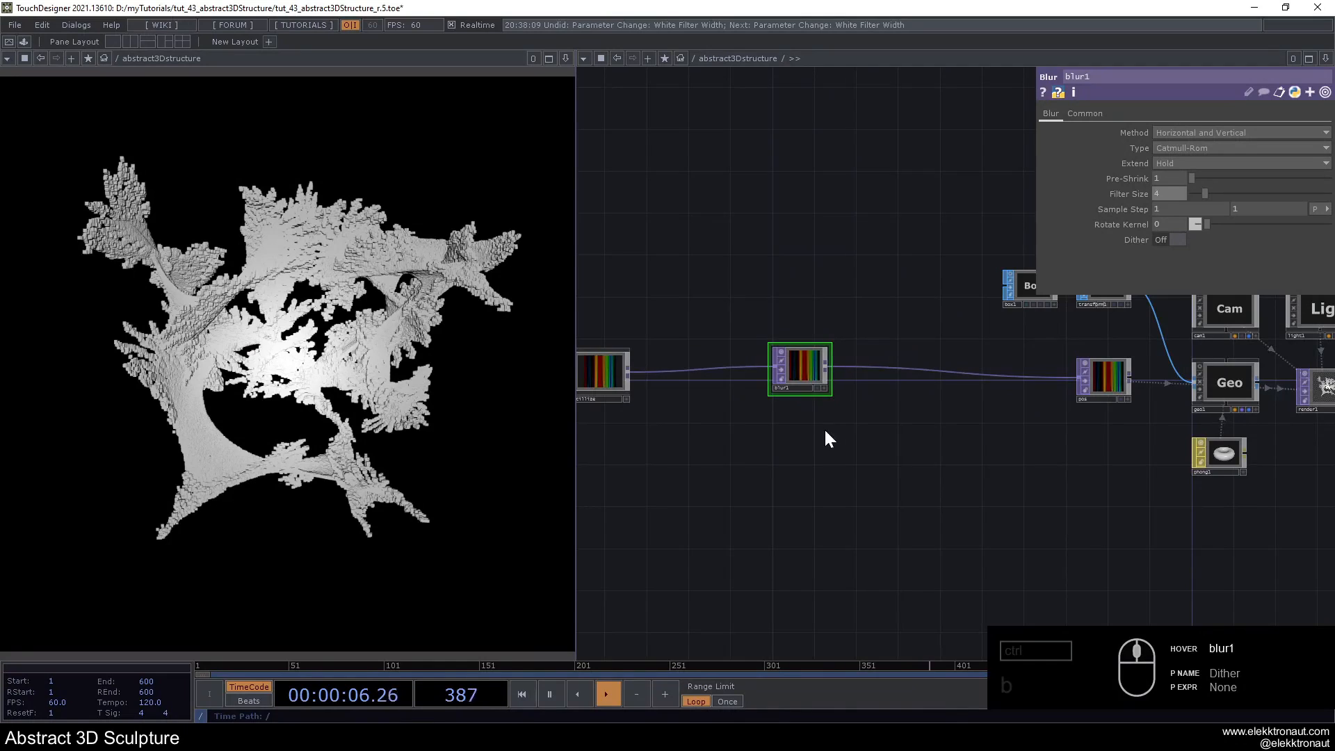
- Set noise1's Seed to 1473 for a different sculpture shape
left_click_drag(794, 459, 1194, 491)
left_click(695, 415)
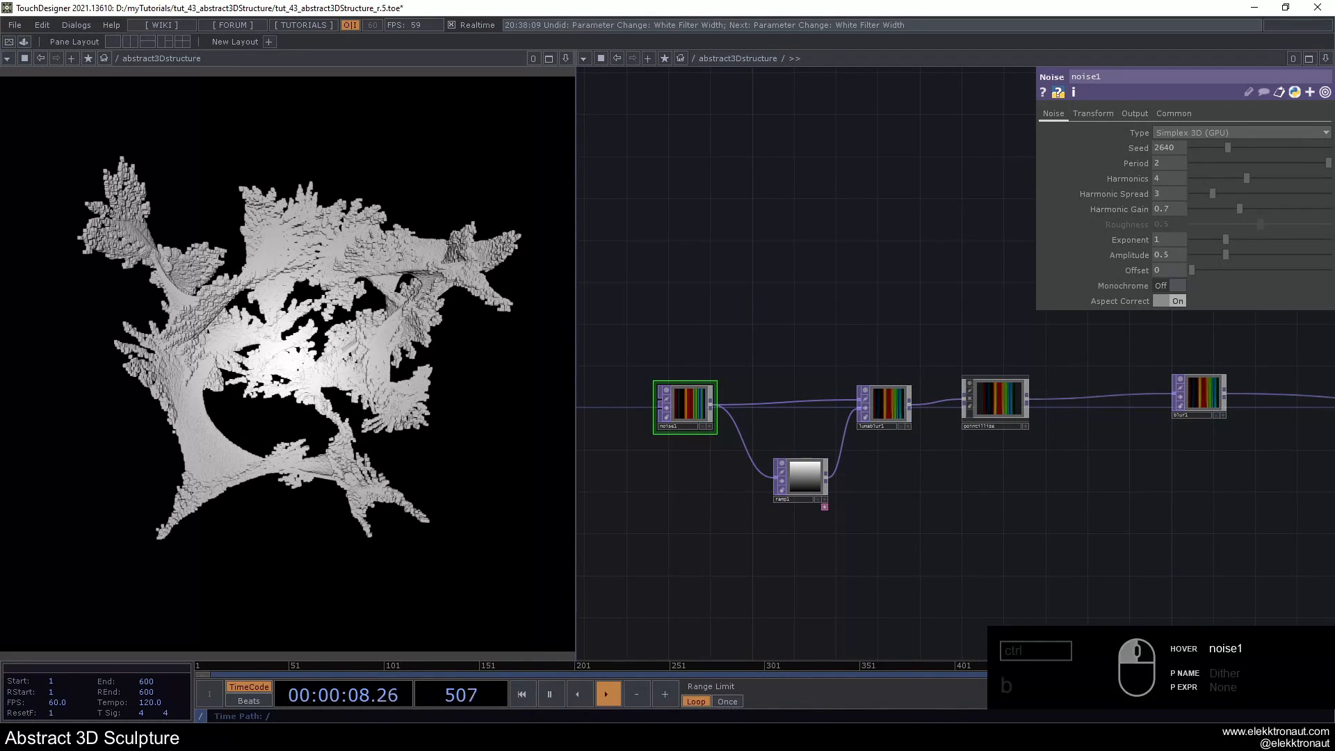
left_click_drag(1230, 147, 1215, 148)
- Review the node chain from pointillize through blur1 and pos to the geometry and render nodes
scroll(958, 450, "down", 3)
mouse_move(923, 487)
left_mouse_down()
mouse_move(900, 497)
mouse_move(657, 459)
left_mouse_up()
scroll(807, 384, "up", 3)
scroll(813, 396, "up", 1)
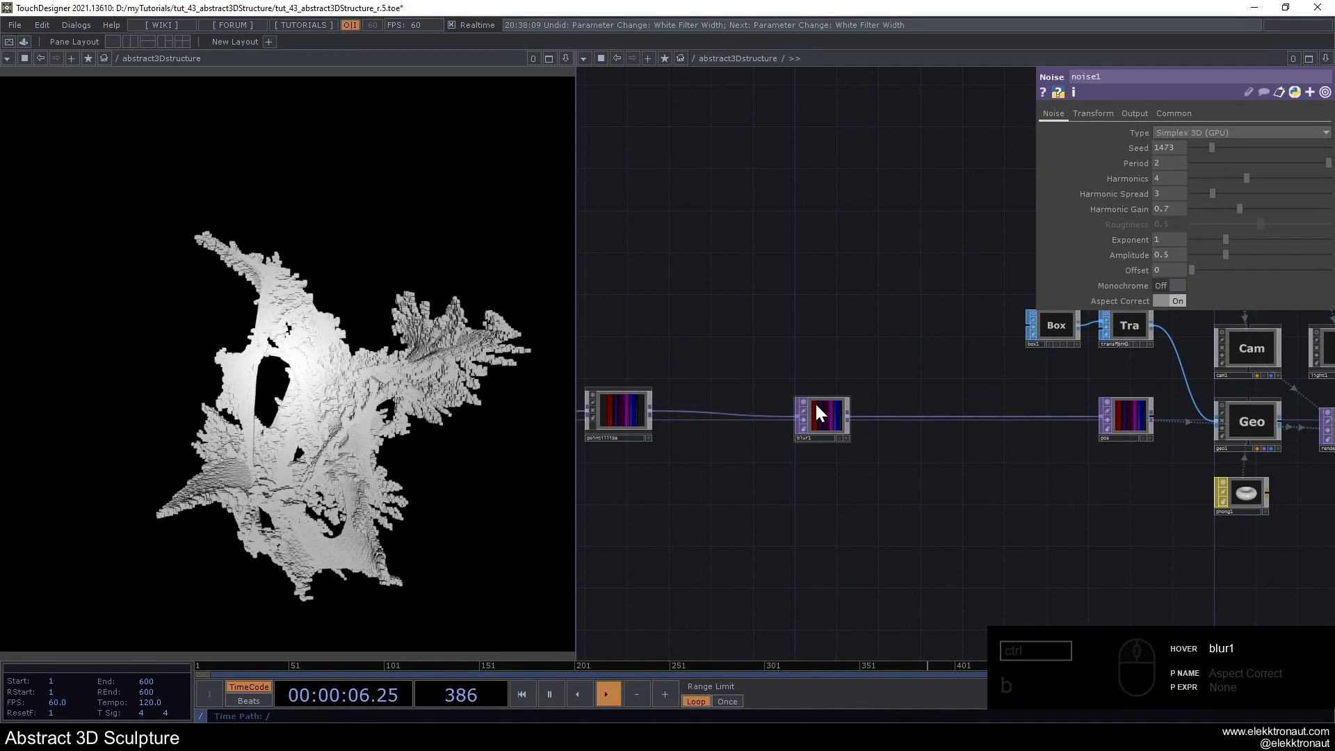
scroll(765, 389, "down", 3)
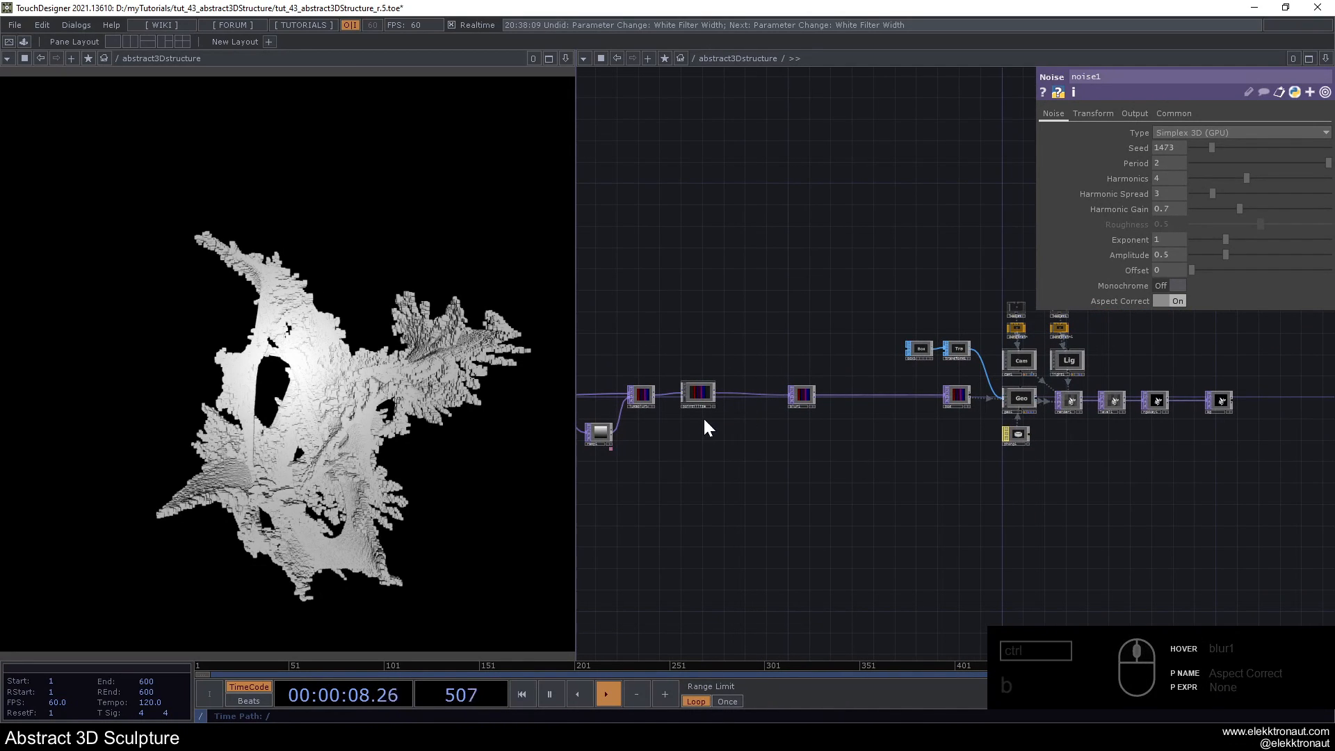
scroll(876, 431, "up", 3)
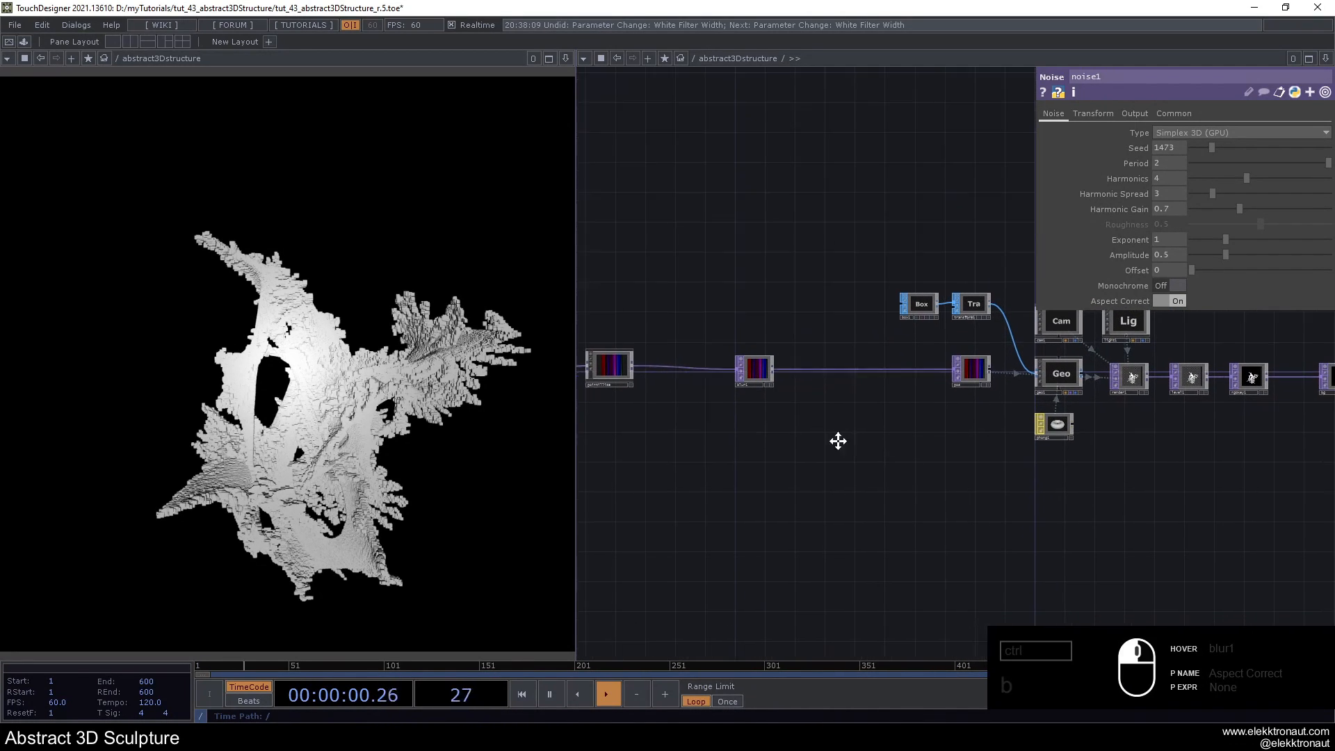
left_click_drag(862, 452, 732, 387)
left_click_drag(945, 450, 981, 392)
- Add a second Box SOP in the empty network area below pos
scroll(774, 436, "up", 3)
key("Tab")
left_click(641, 224)
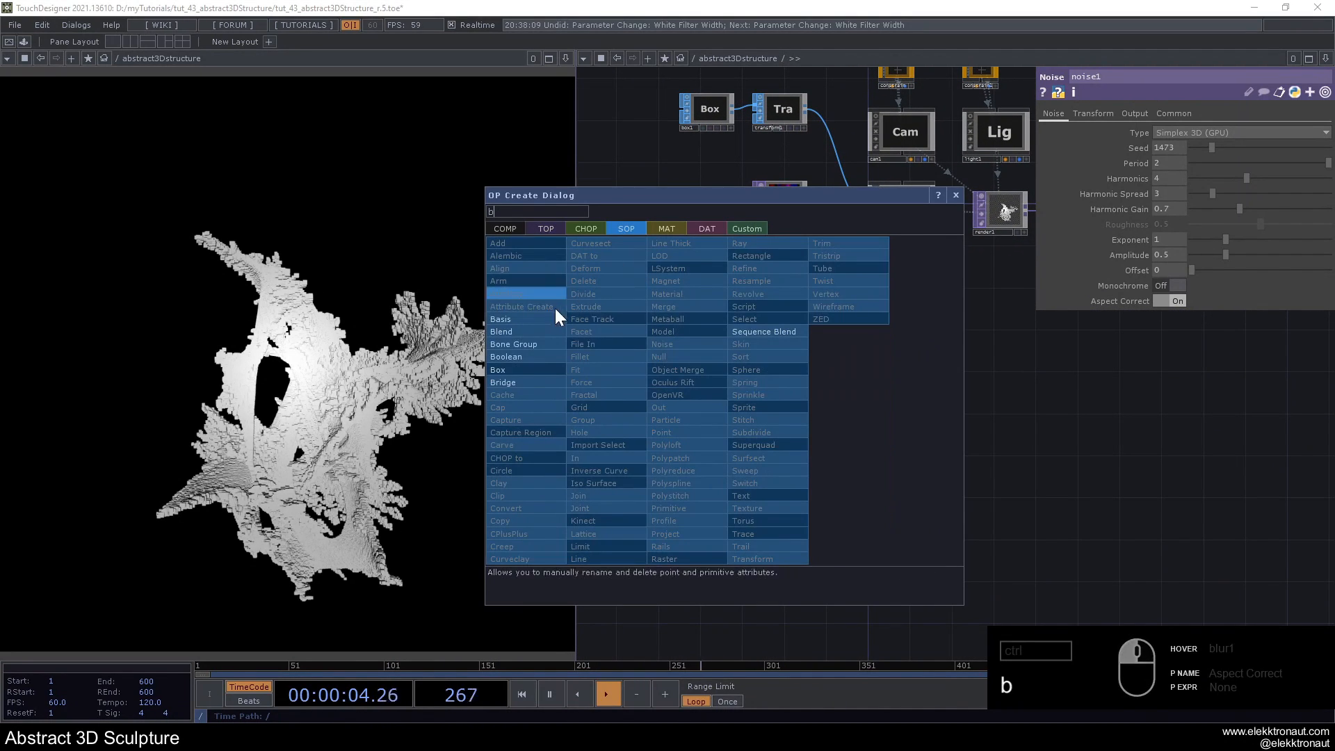
left_click(522, 364)
left_click(757, 385)
- Append an Attribute Create SOP to box2 and turn on Compute Normals and Compute Tangents
scroll(762, 385, "up", 3)
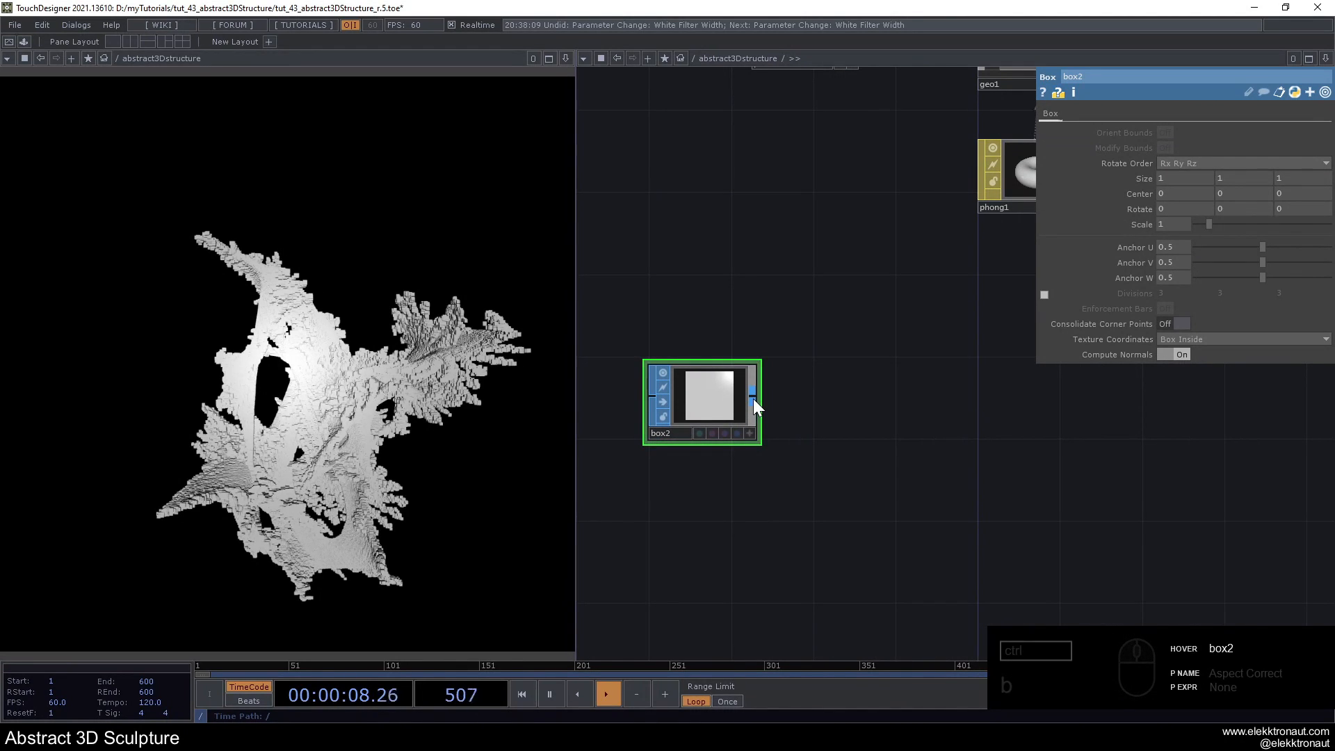
right_click(750, 398)
type("a")
left_click(551, 311)
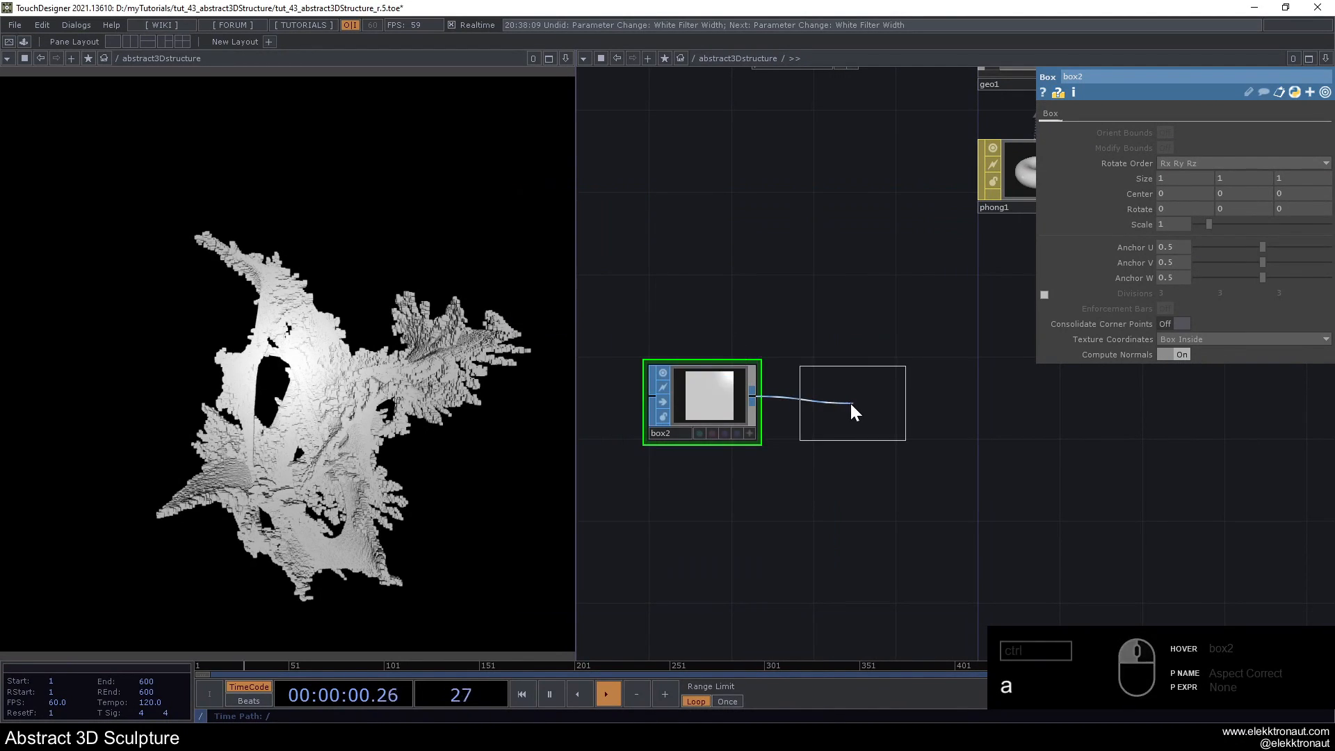
left_click(852, 403)
left_click(1165, 134)
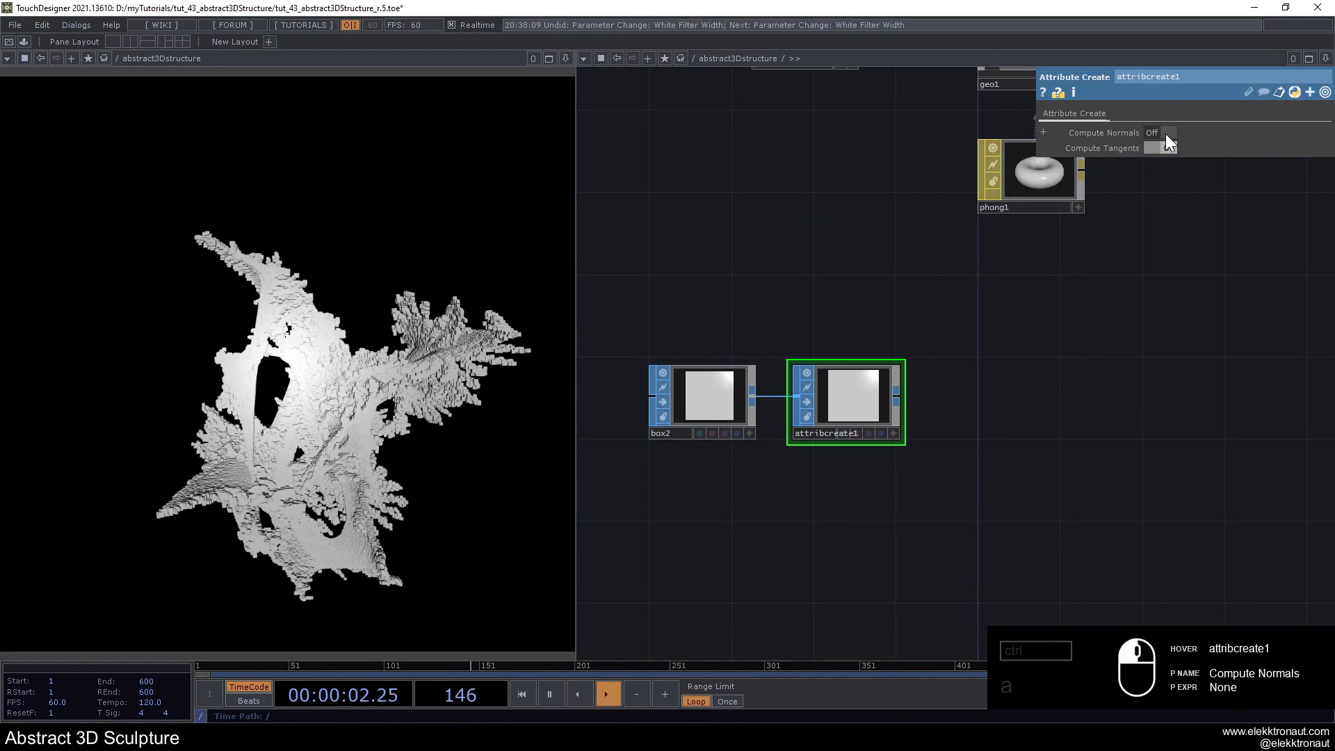
- Append a Geometry COMP to attribcreate1 and place it below phong1
scroll(904, 337, "down", 2)
left_click_drag(747, 311, 794, 378)
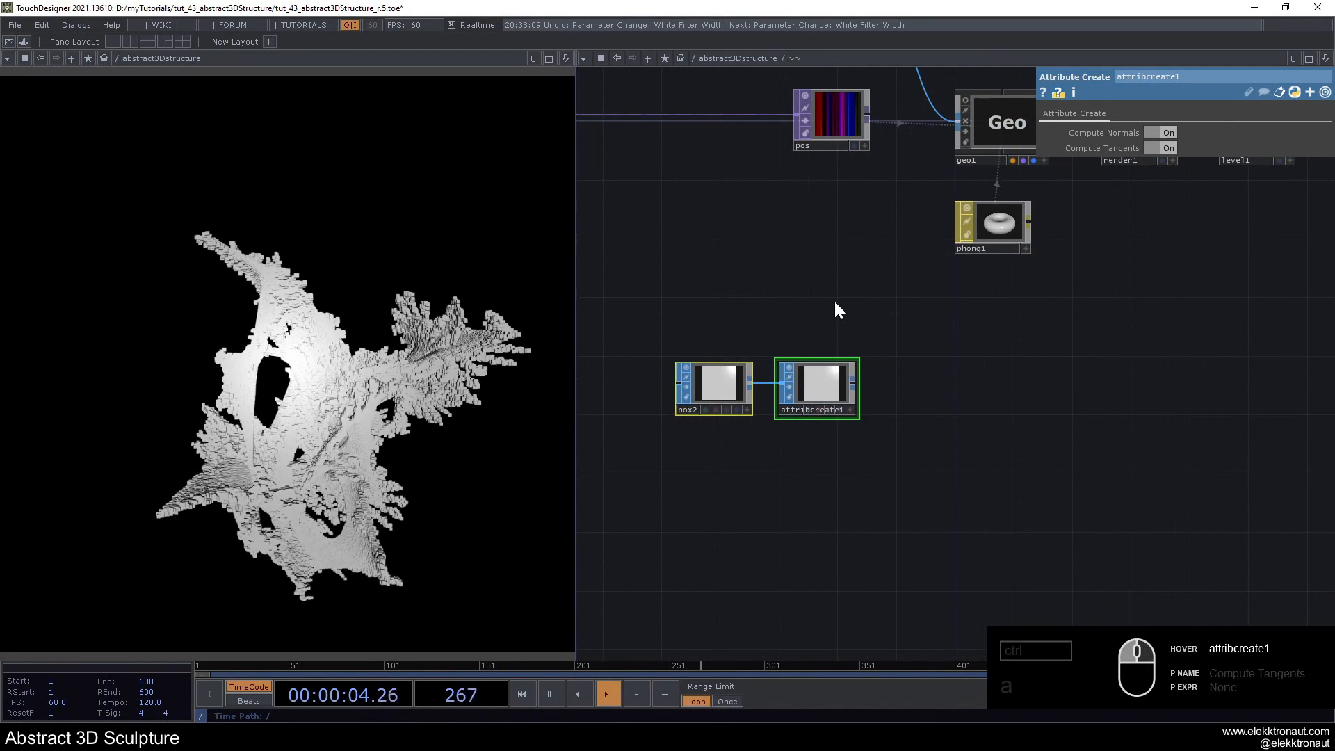
left_click(842, 366)
scroll(845, 364, "up", 3)
left_click_drag(914, 310, 877, 293)
scroll(877, 294, "down", 2)
scroll(878, 295, "down", 1)
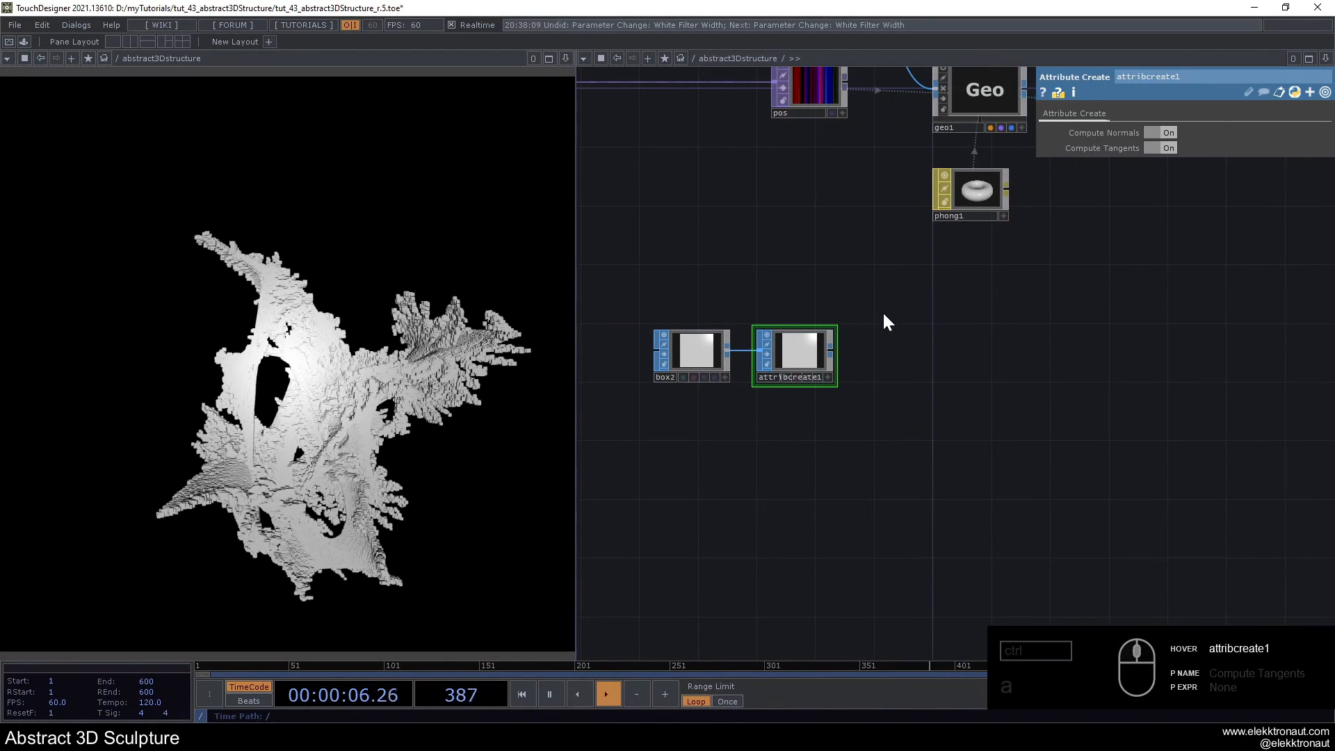
right_click(832, 345)
type("ge")
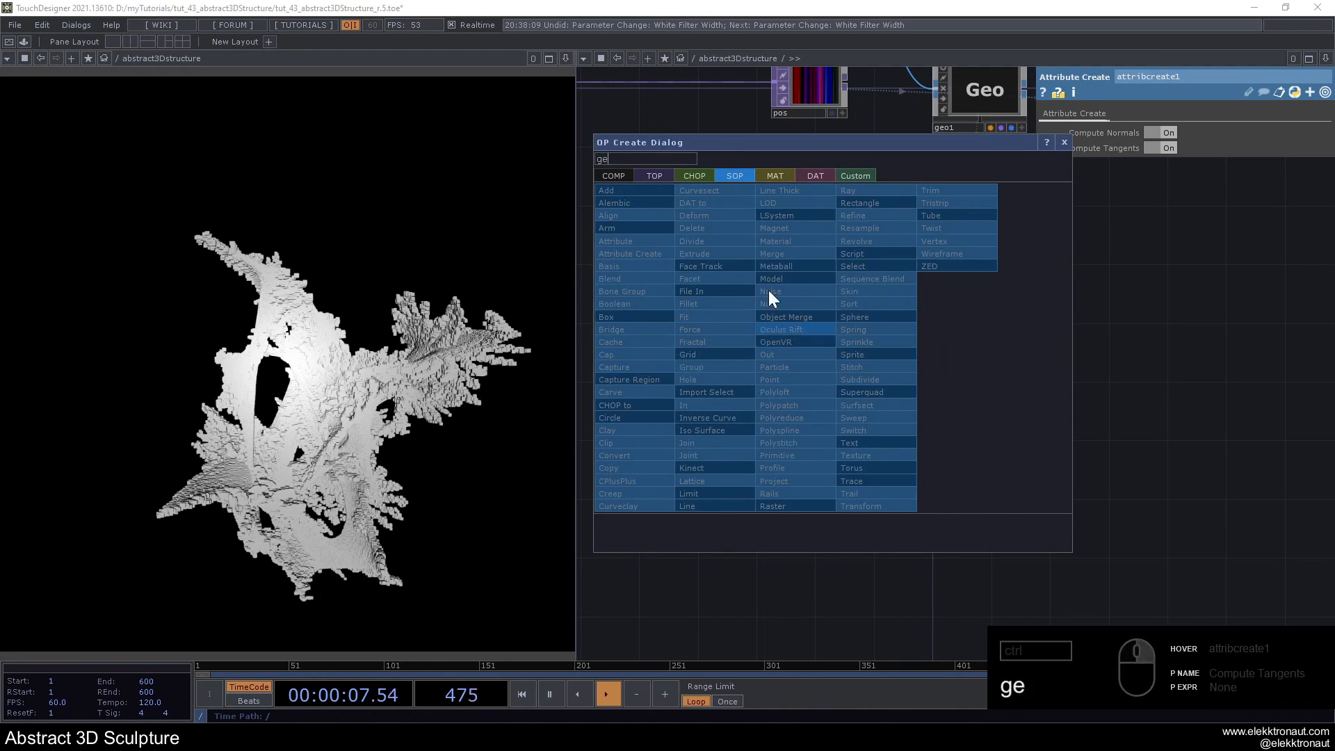
left_click(625, 178)
key("Return")
left_click(958, 302)
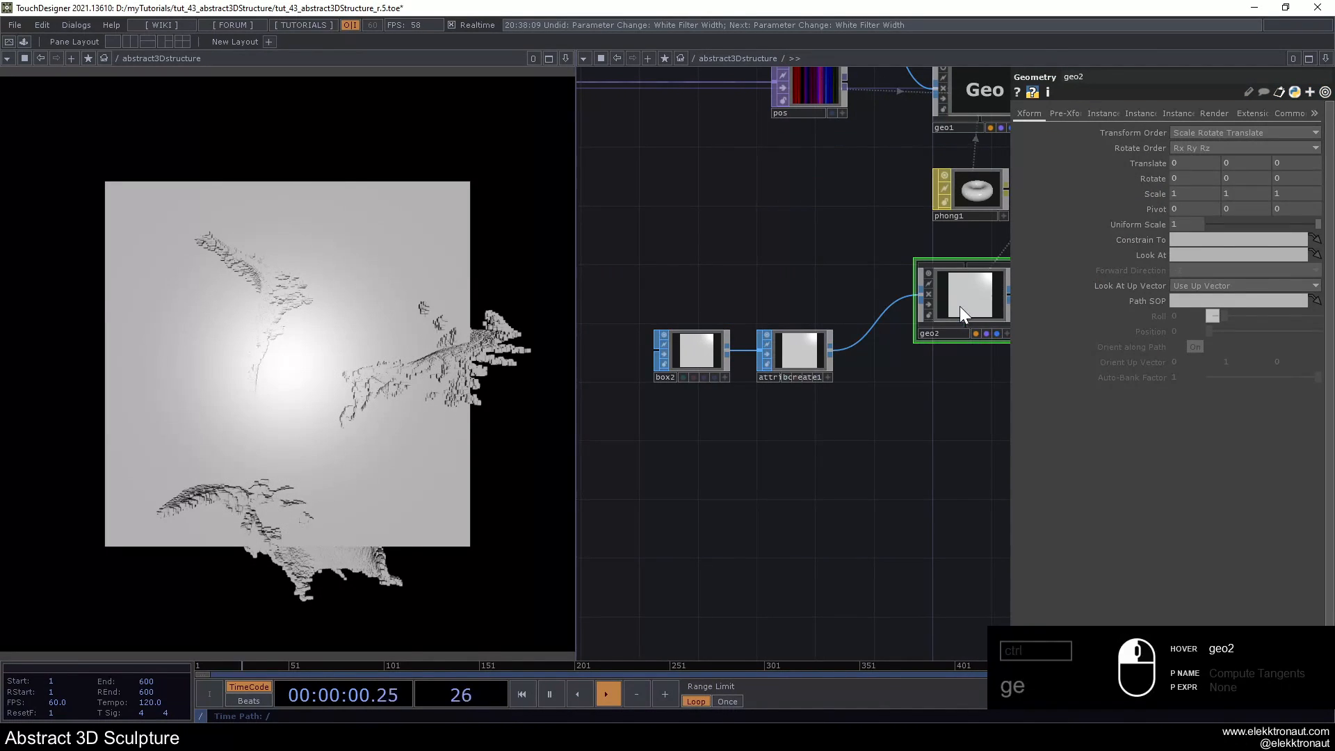
- Duplicate geo2, keeping the copy wired to attribcreate1, and arrange the two geometry nodes one above the other
left_click_drag(866, 368, 784, 368)
key("ctrl+c")
key("ctrl+v")
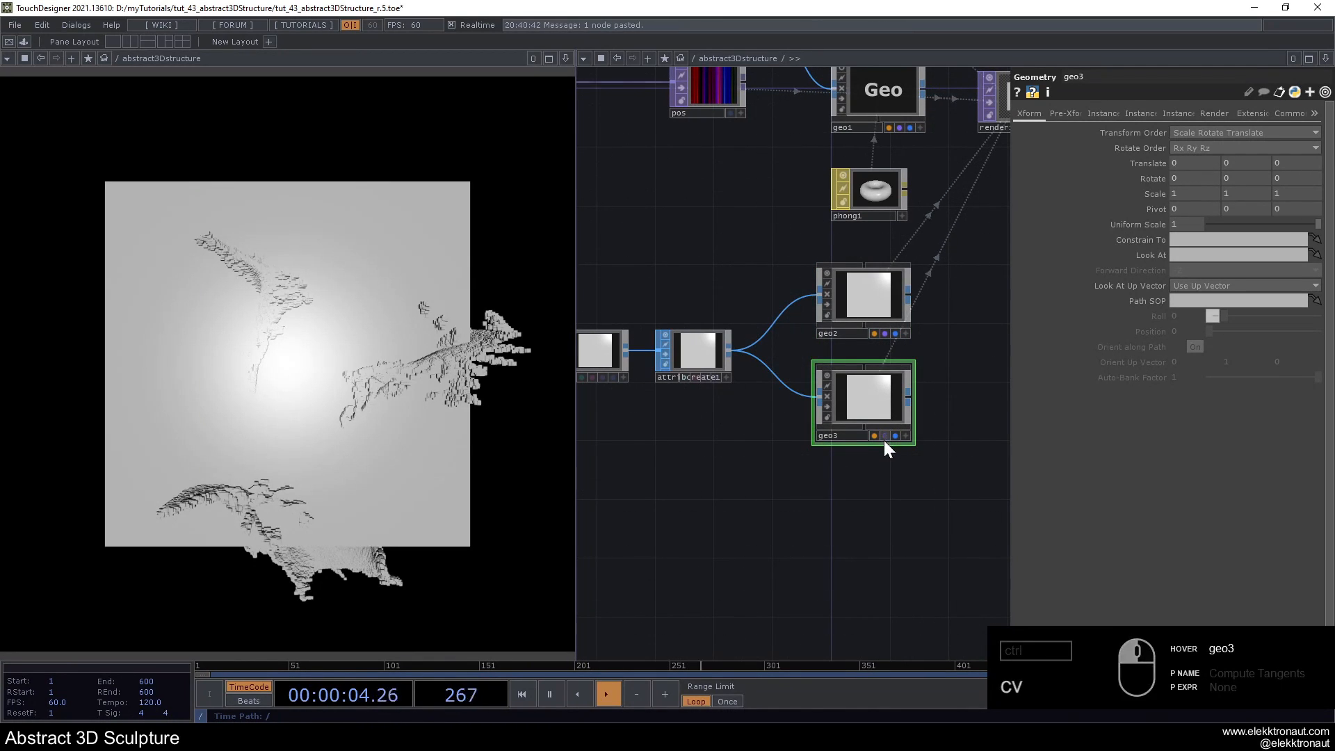
left_click_drag(885, 414, 885, 429)
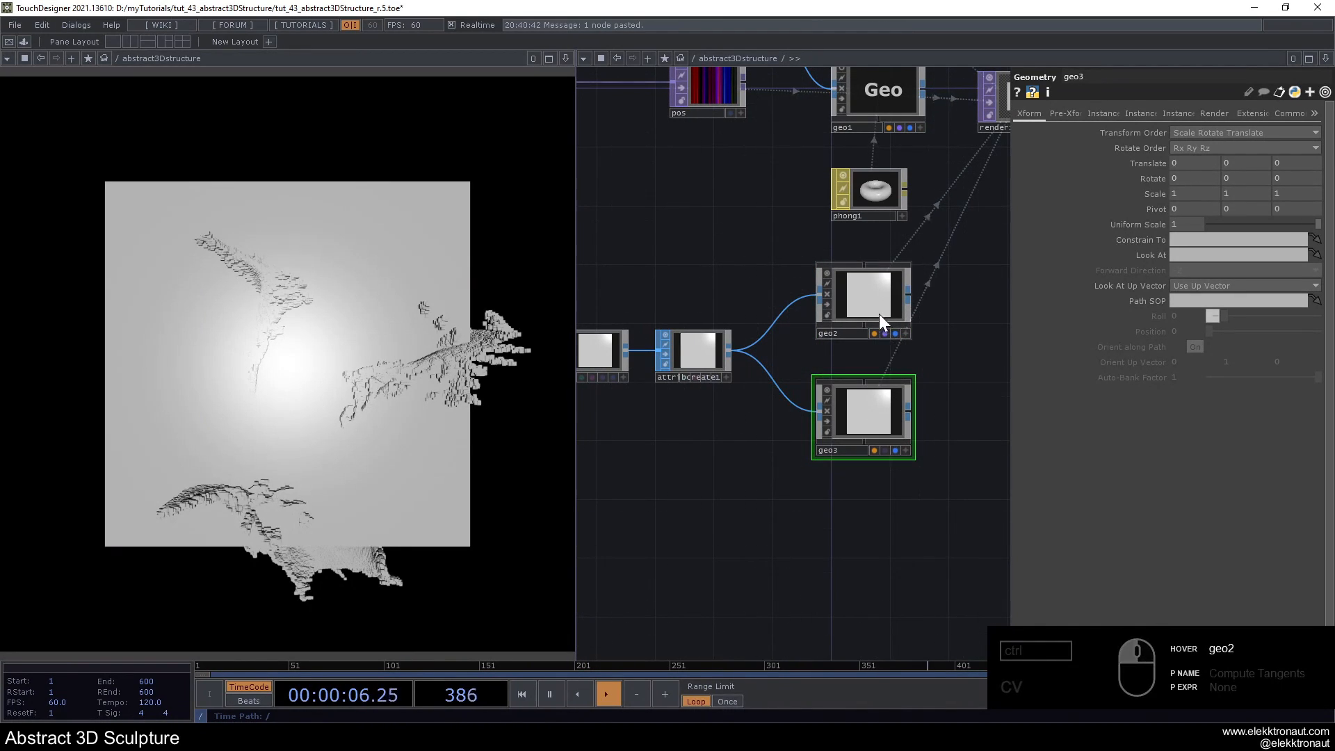
left_click_drag(879, 315, 878, 331)
left_click_drag(875, 394, 875, 408)
left_click_drag(877, 327, 814, 376)
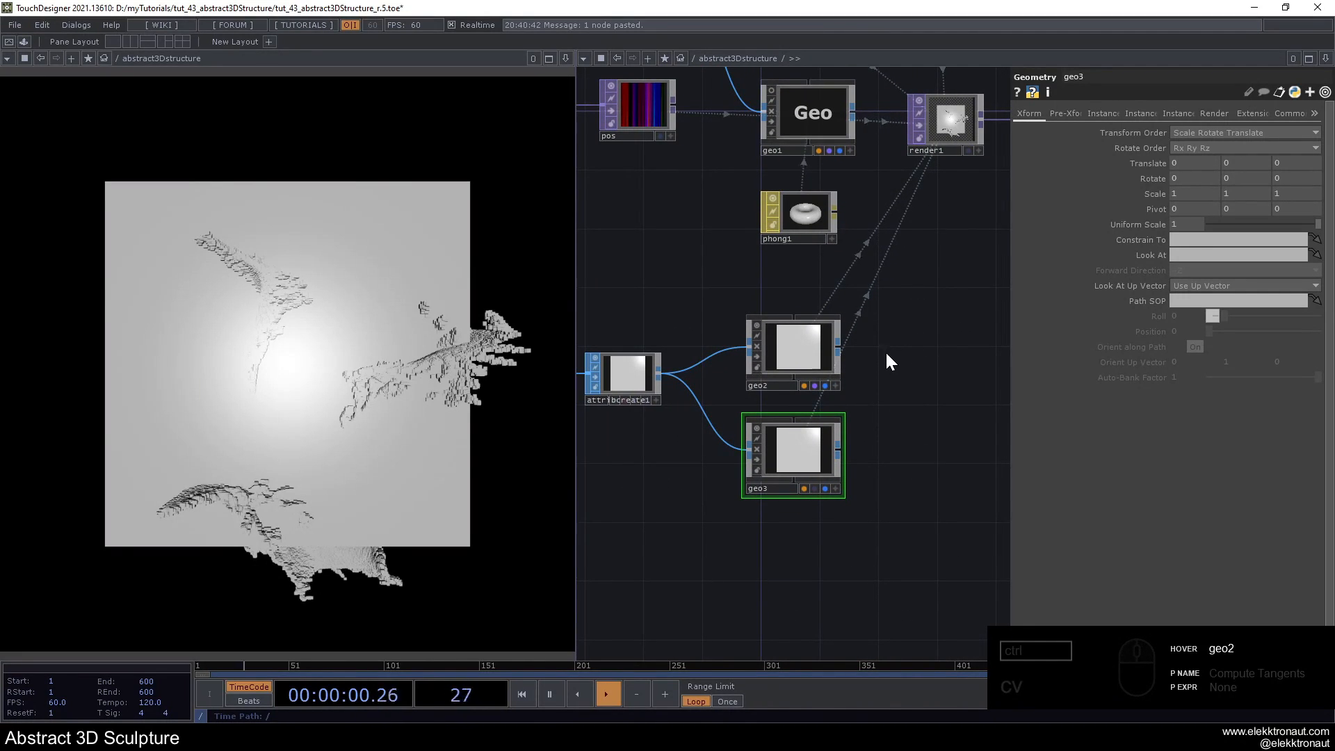
- Add a Wireframe MAT beside geo2 and assign it as geo2's material
key("Tab")
type("w")
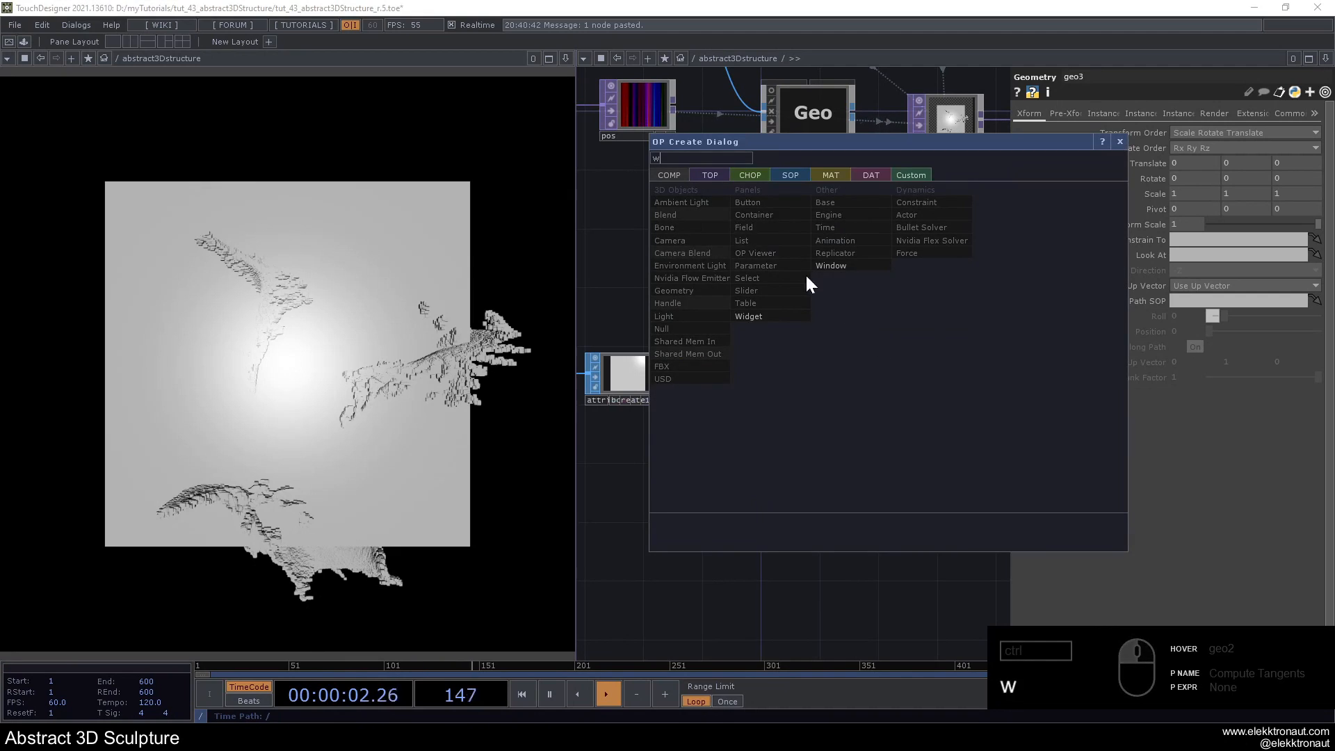
left_click(843, 173)
left_click(680, 340)
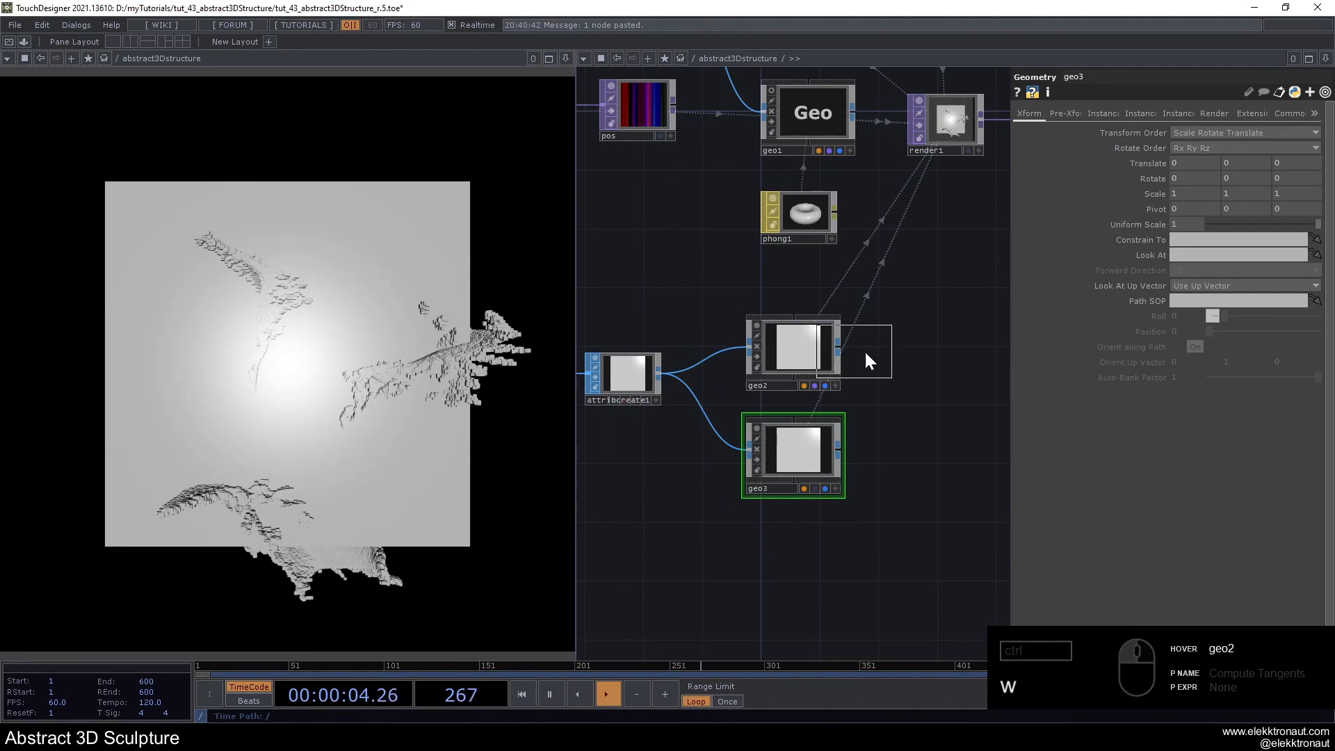
left_click(899, 349)
left_click_drag(900, 349, 811, 342)
left_click(812, 327)
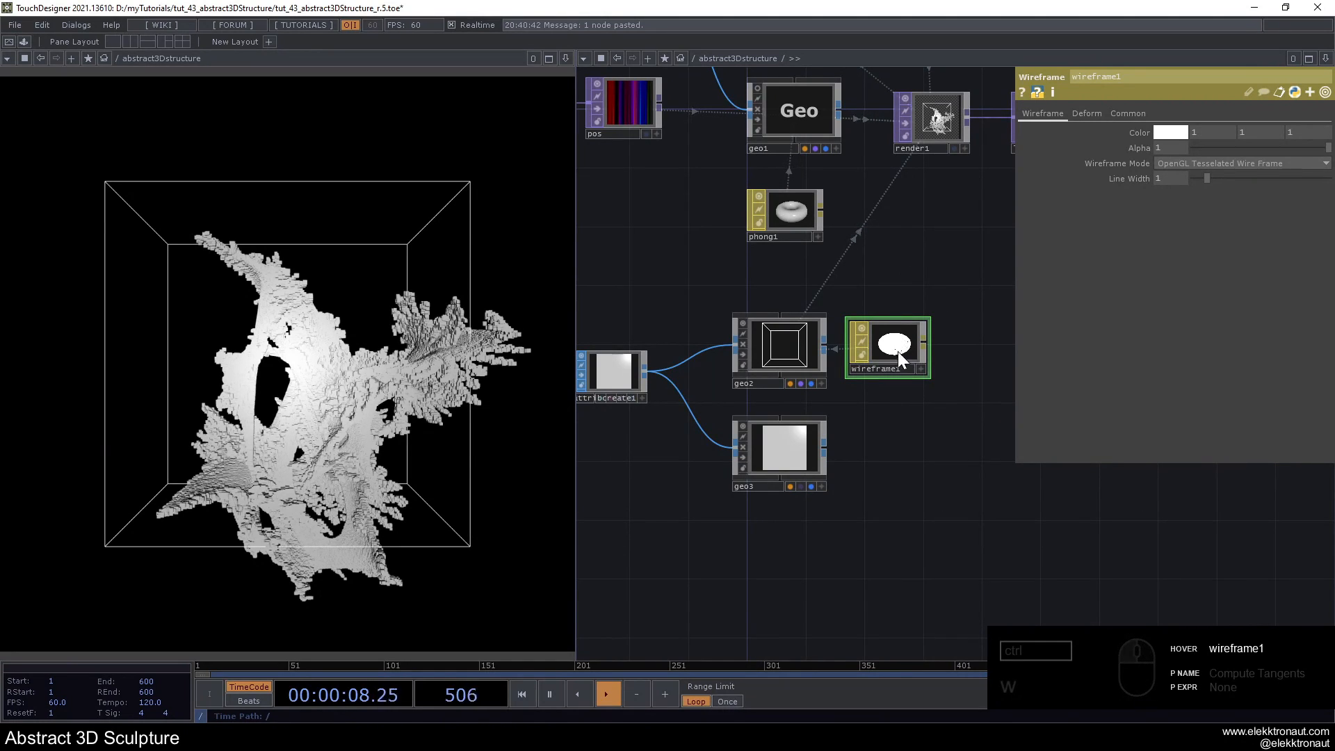
scroll(886, 364, "up", 3)
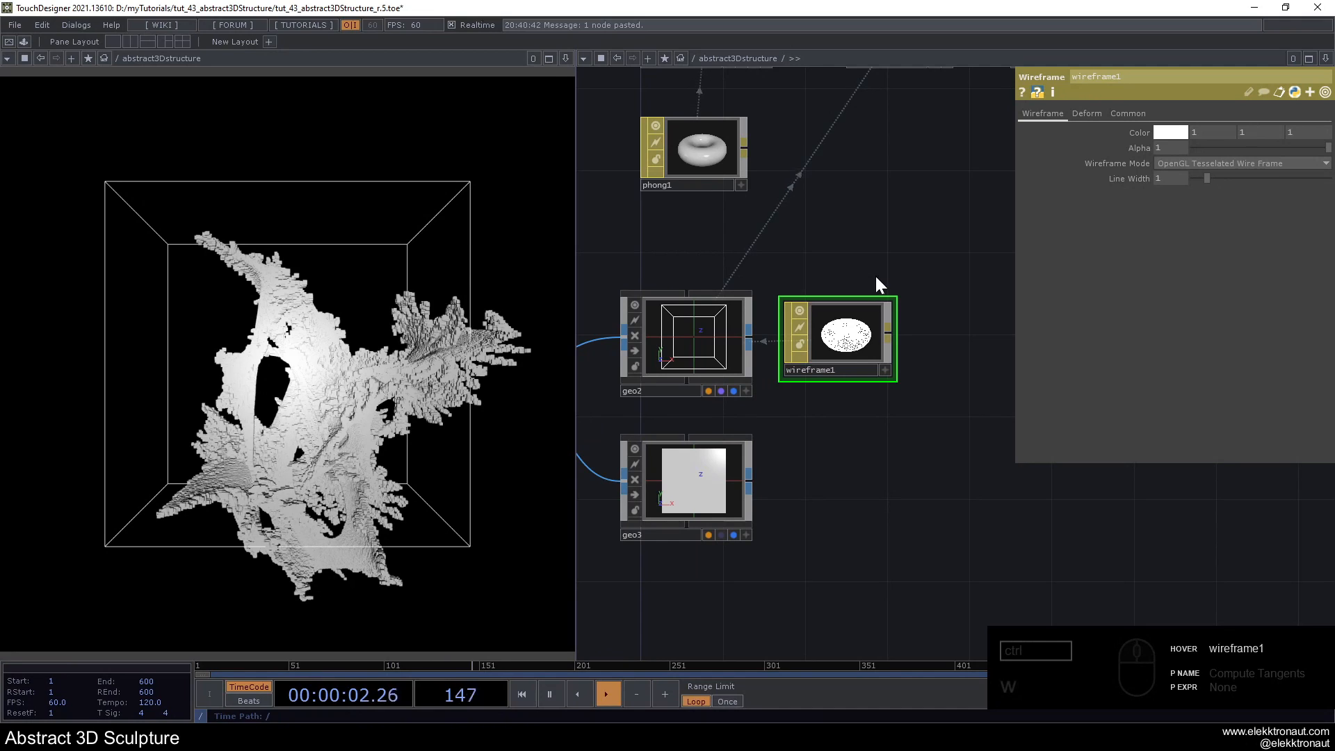
- Set wireframe1's Alpha to 0.4 and its Line Width to 2
left_click_drag(866, 244, 903, 246)
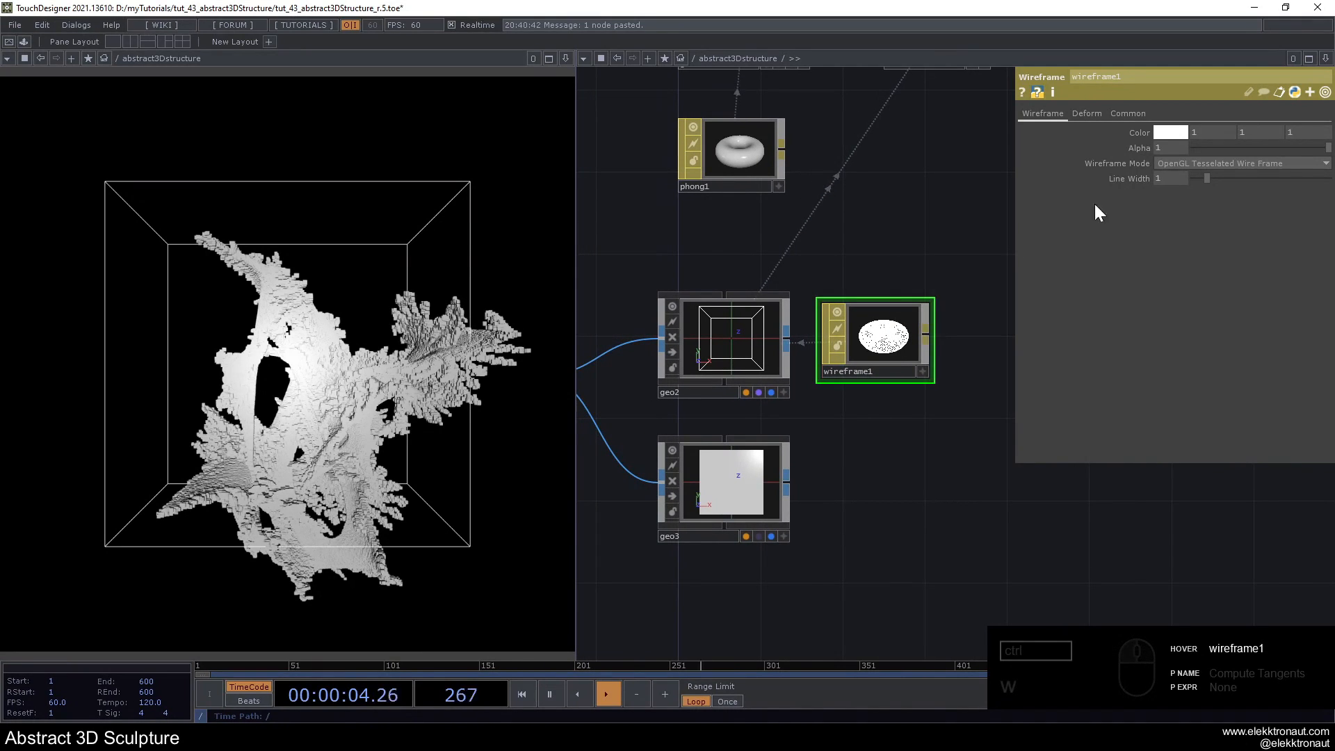
left_click(1128, 113)
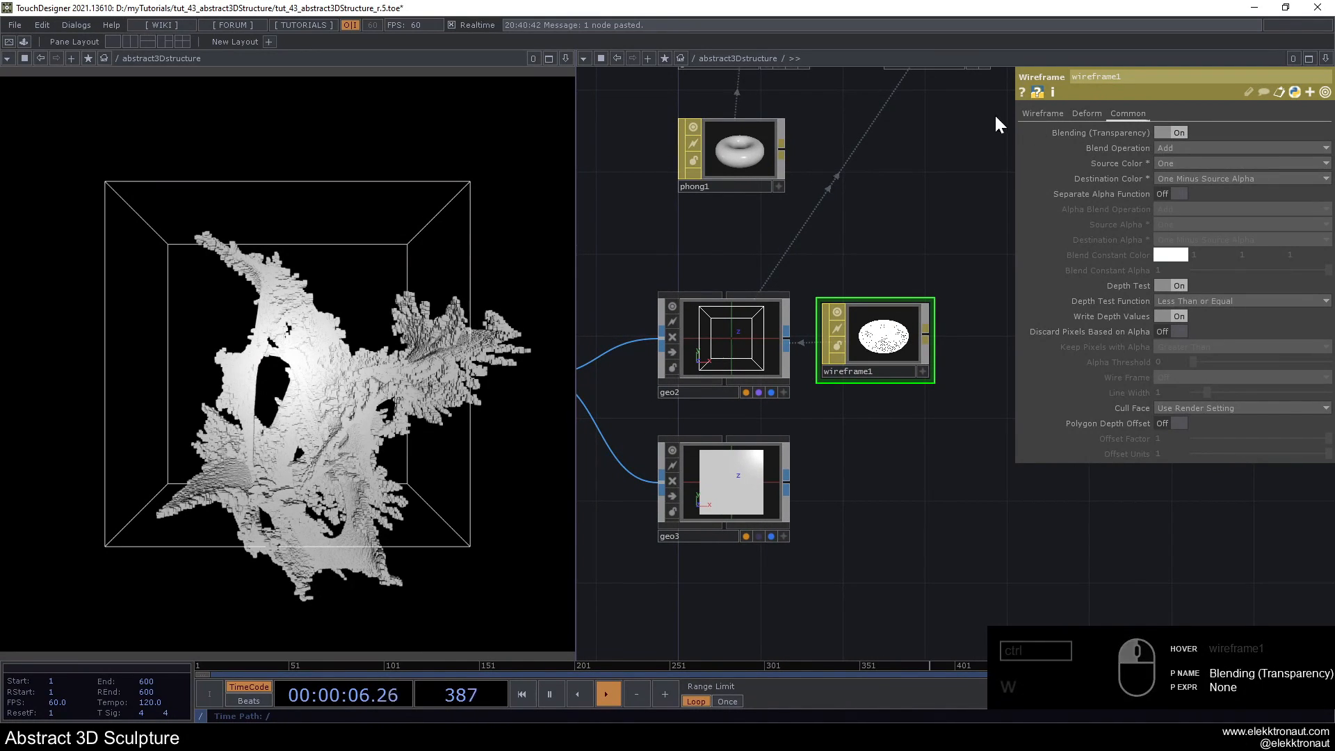
left_click(1042, 112)
type(".4")
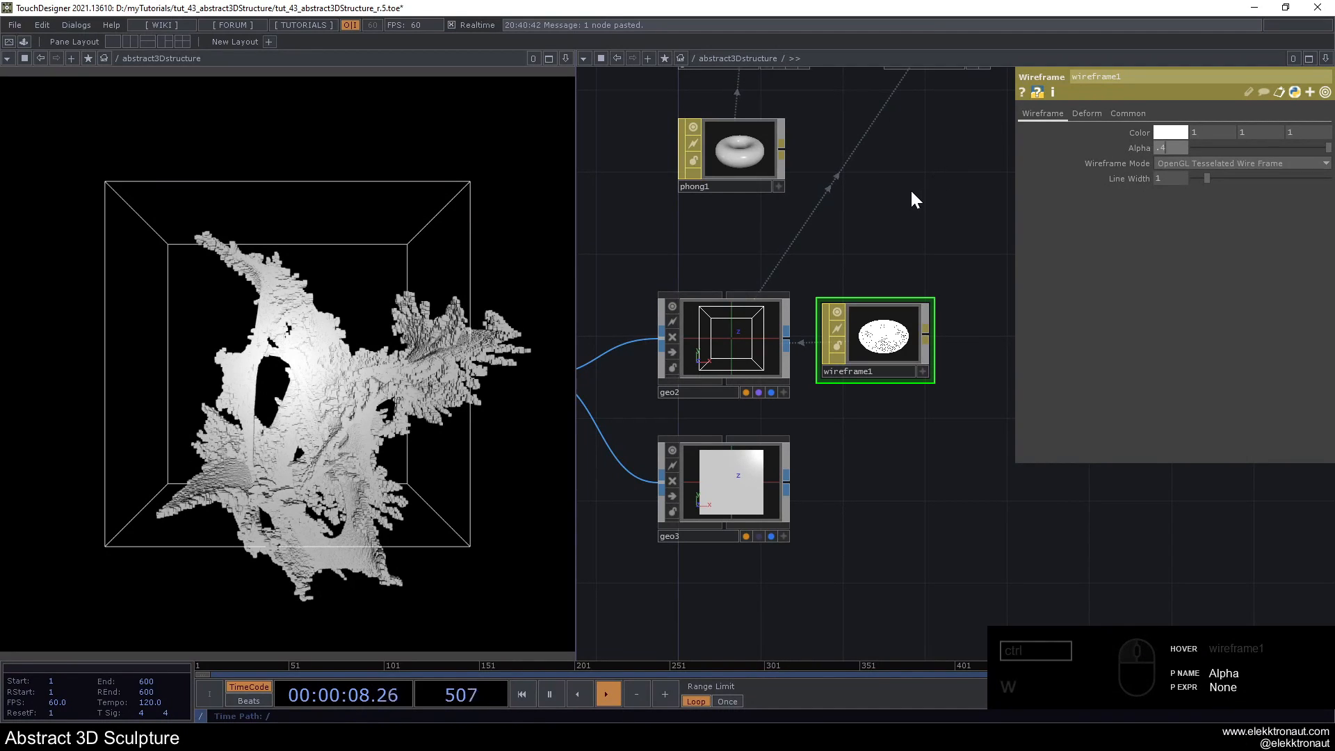
key("Return")
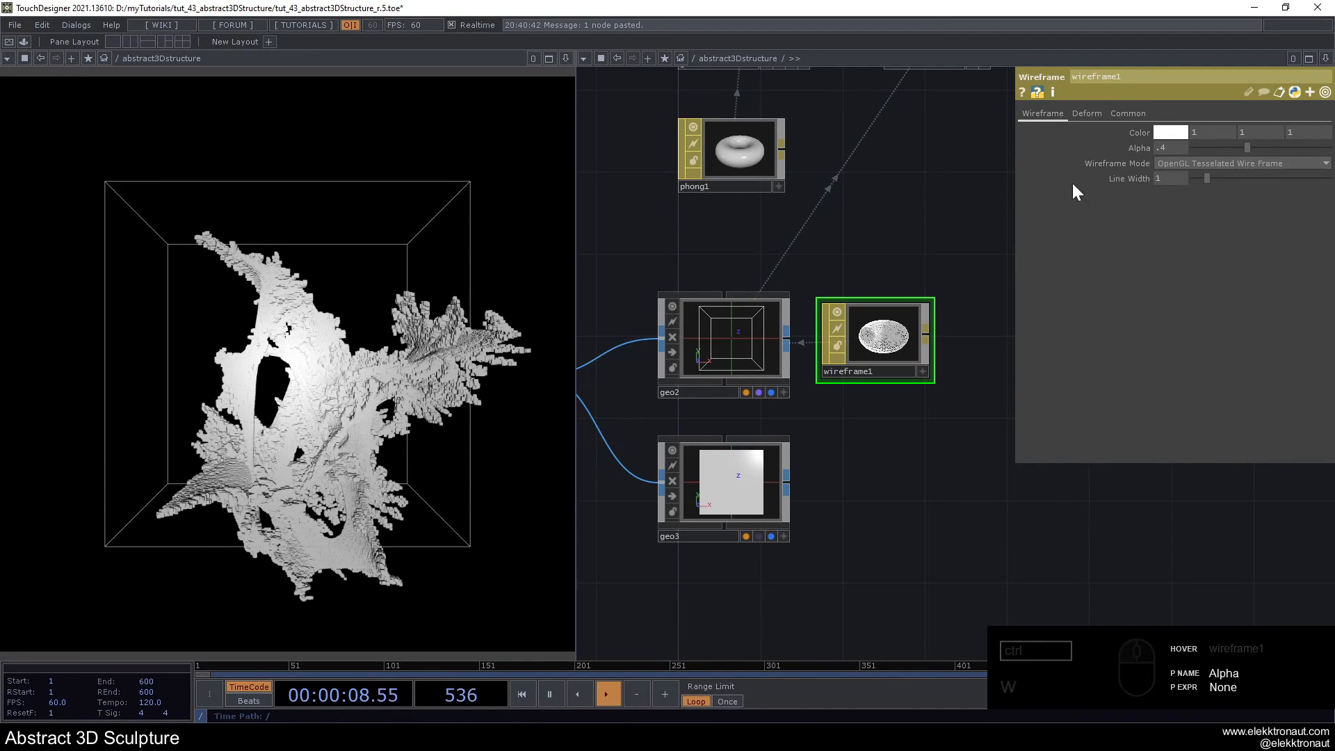
left_click(1172, 185)
type("2")
left_click(869, 217)
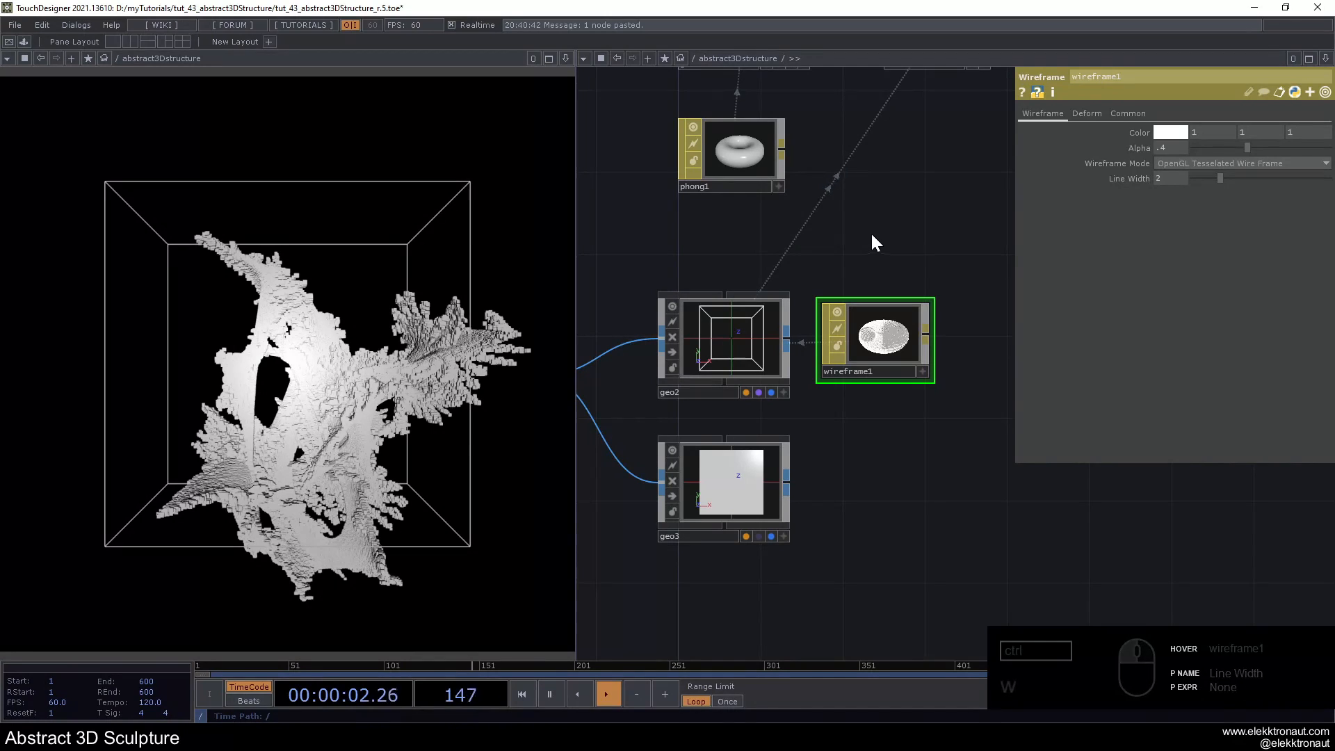
- Add a Phong MAT beside geo3 and assign it as geo3's material
scroll(869, 212, "down", 5)
left_click_drag(874, 211, 865, 304)
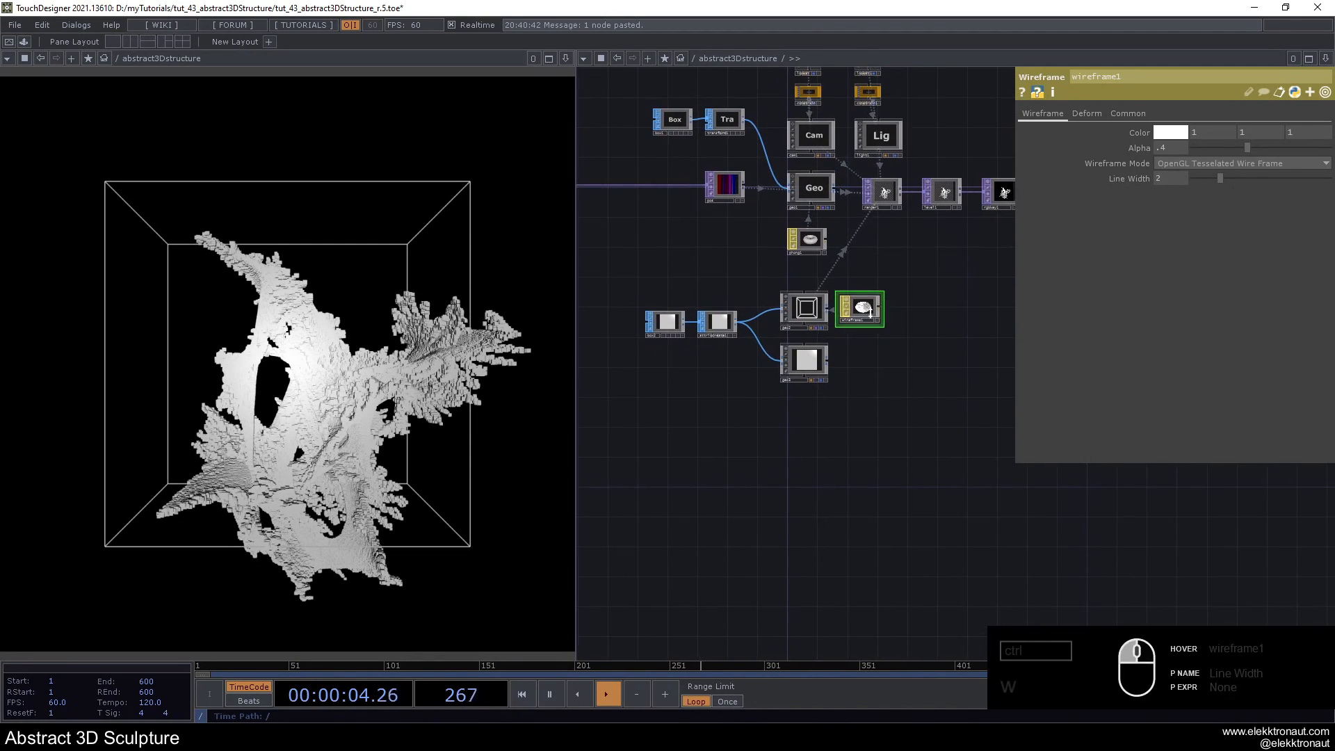
scroll(850, 363, "up", 3)
scroll(853, 367, "up", 1)
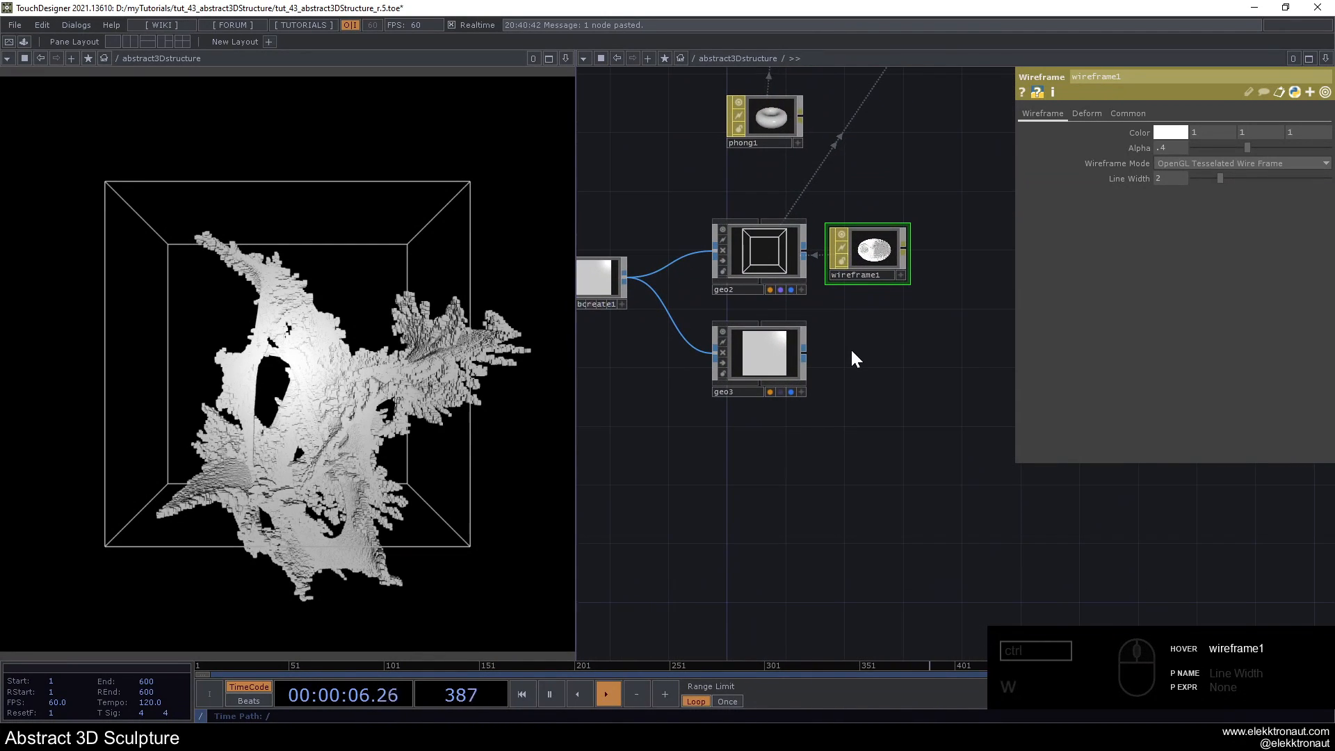
key("Tab")
type("ph")
left_click(606, 304)
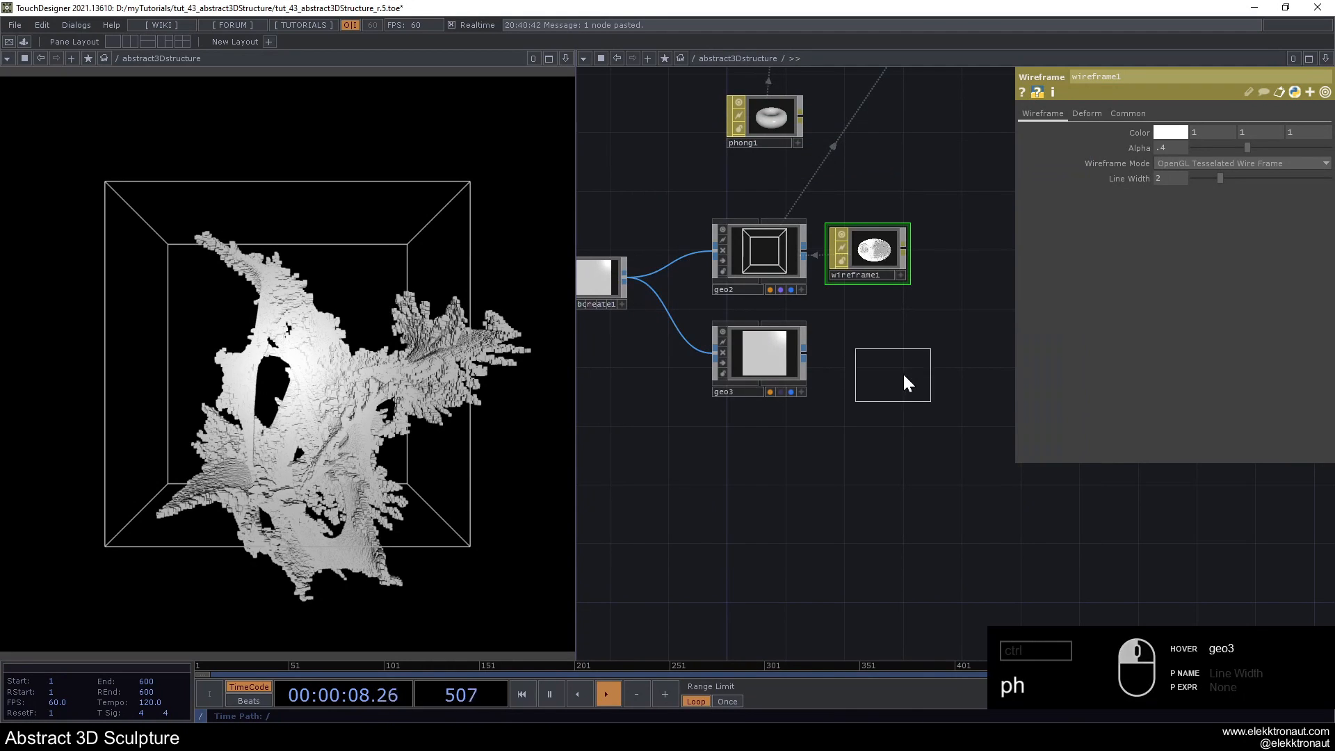
left_click(880, 363)
left_click_drag(873, 351, 769, 344)
scroll(809, 352, "up", 3)
left_click_drag(906, 500, 847, 484)
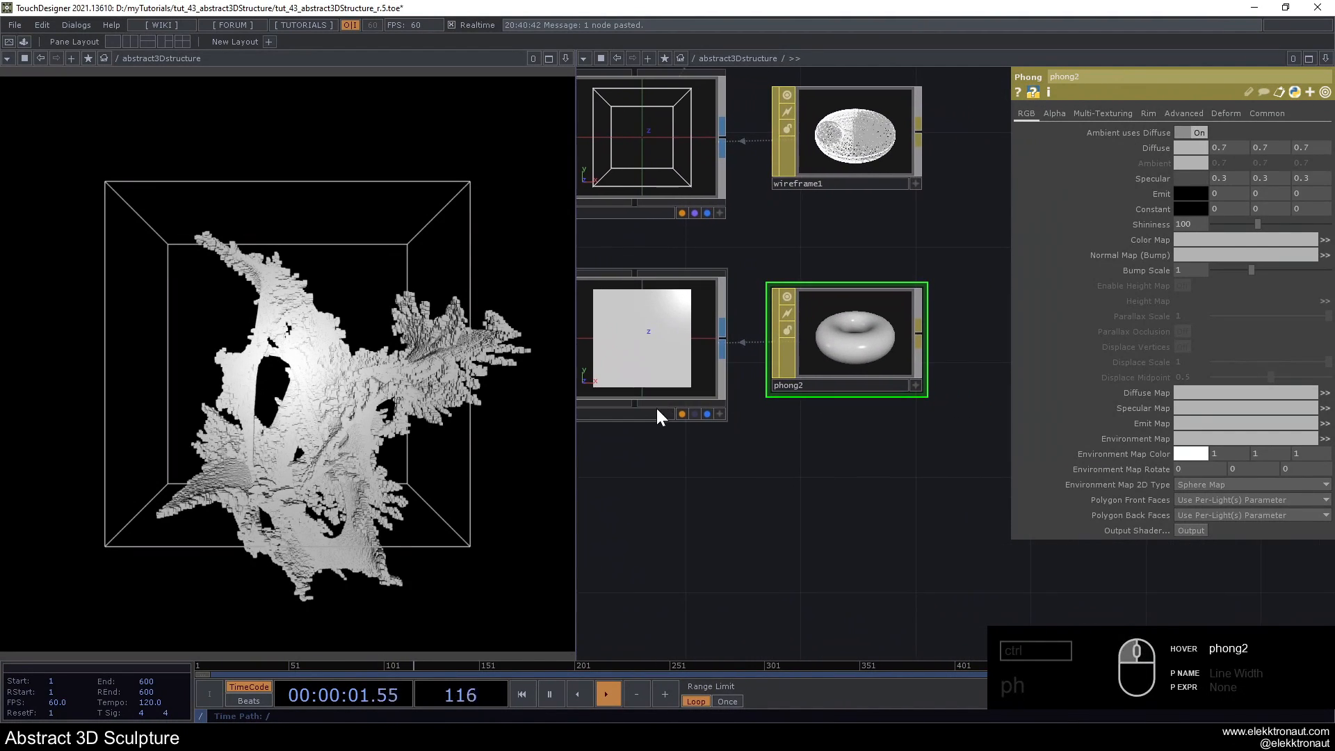
- Turn on geo3's render flag and set phong2's Specular colour to 0.5 in all three channels
left_click(694, 415)
scroll(723, 434, "down", 2)
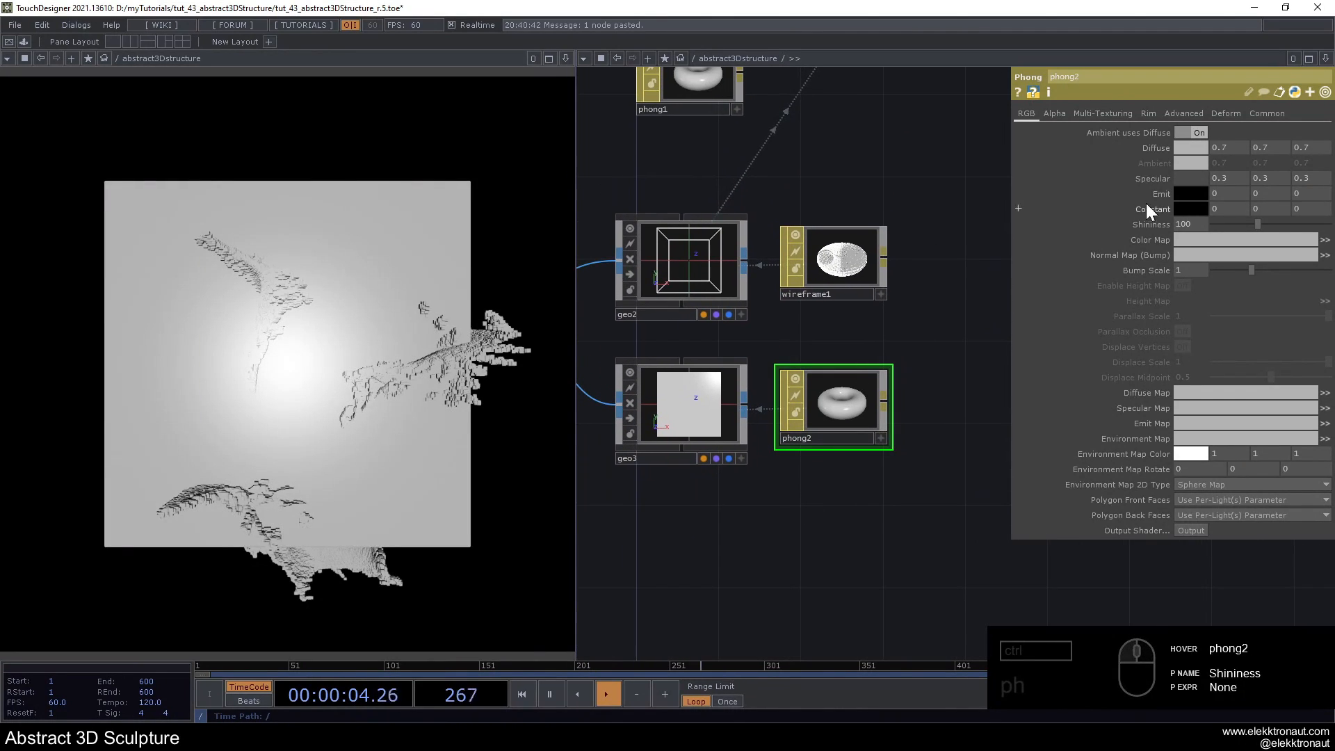
left_click_drag(1145, 181, 979, 182)
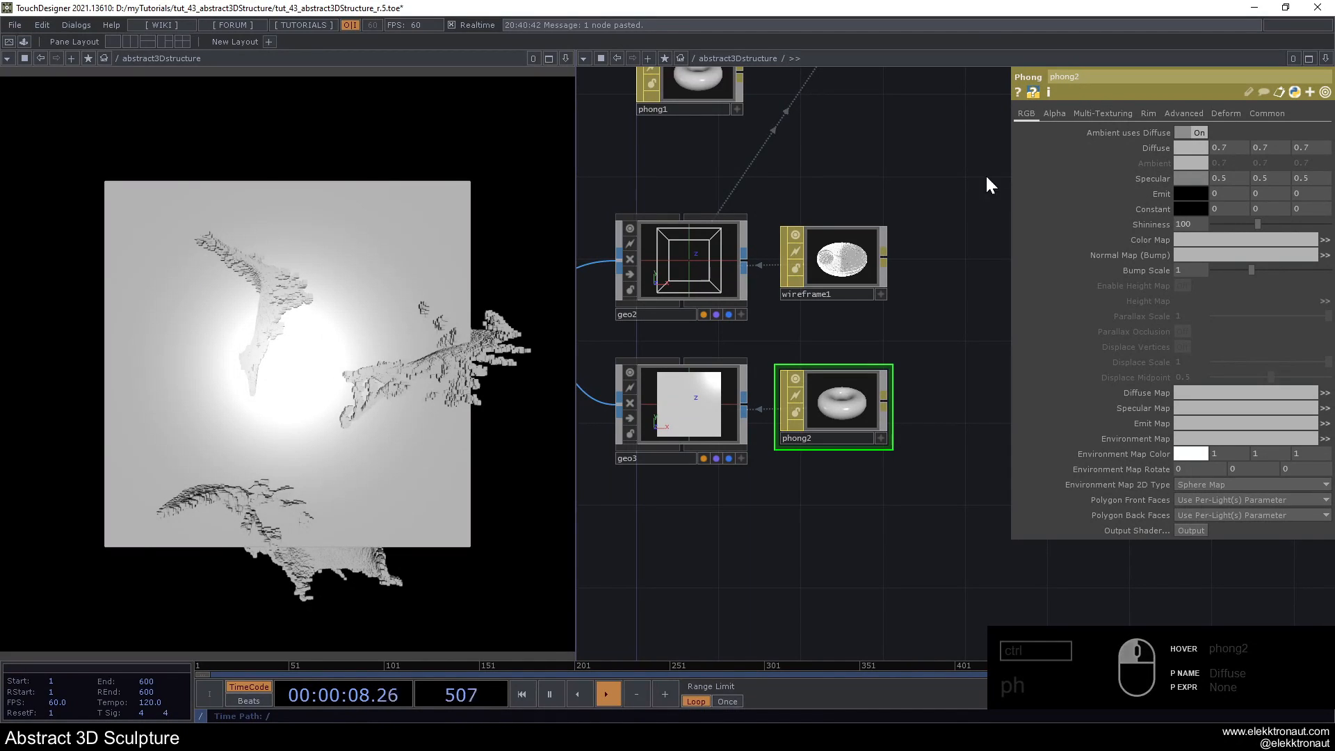
- Make phong2 see-through by turning off Write Depth Values and setting Alpha Front to 0.15
left_click(1266, 114)
left_click(1198, 132)
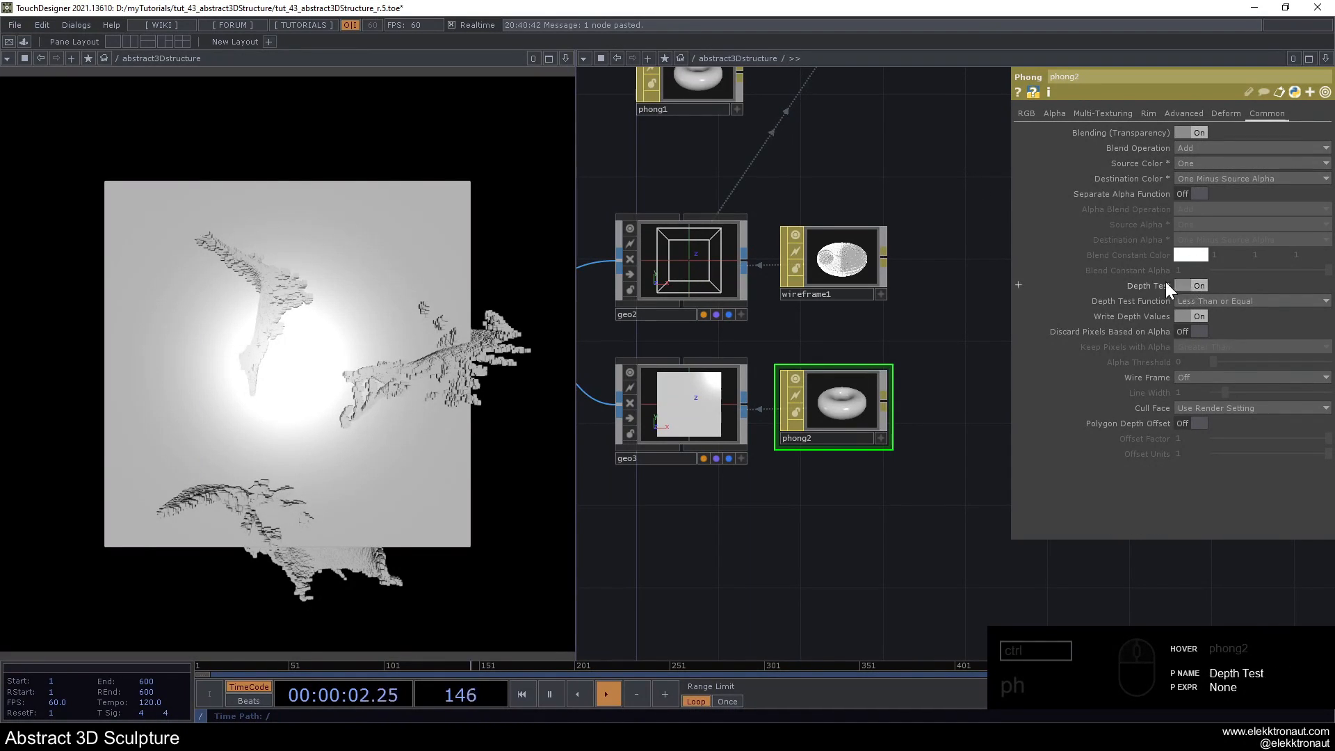
left_click(1199, 316)
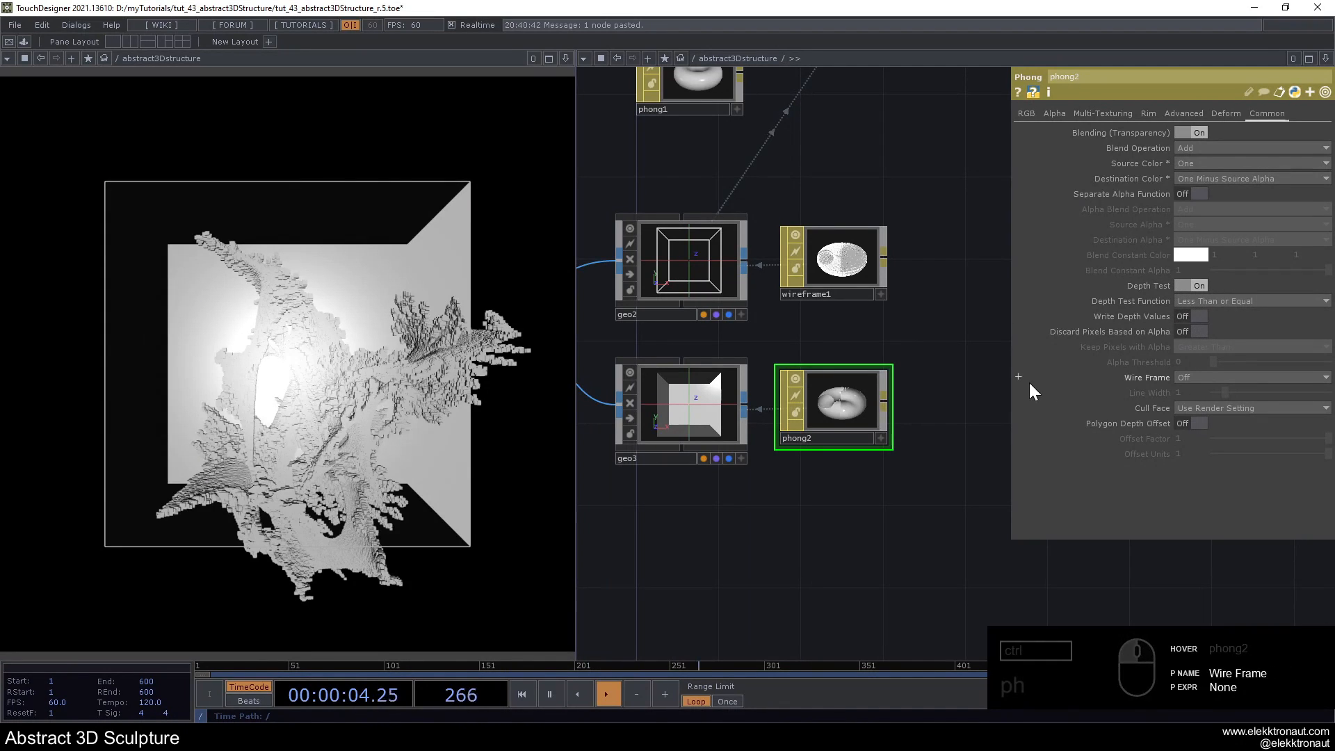
left_click(1055, 115)
type(".15")
key("Return")
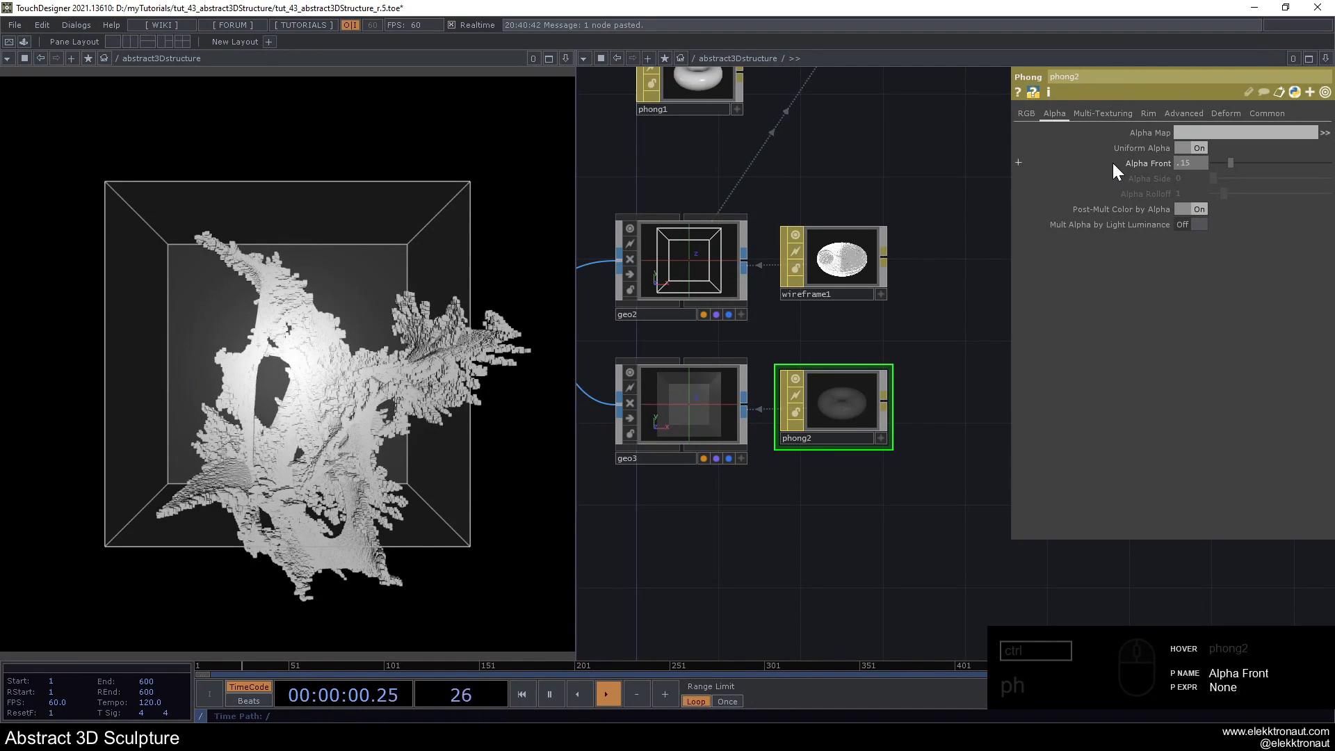
- Animate geo1's Y rotation with the expression absTime.frame*.2
left_click_drag(867, 189, 816, 361)
scroll(903, 231, "down", 2)
scroll(851, 380, "down", 2)
right_click_drag(753, 381, 747, 533)
left_click(735, 497)
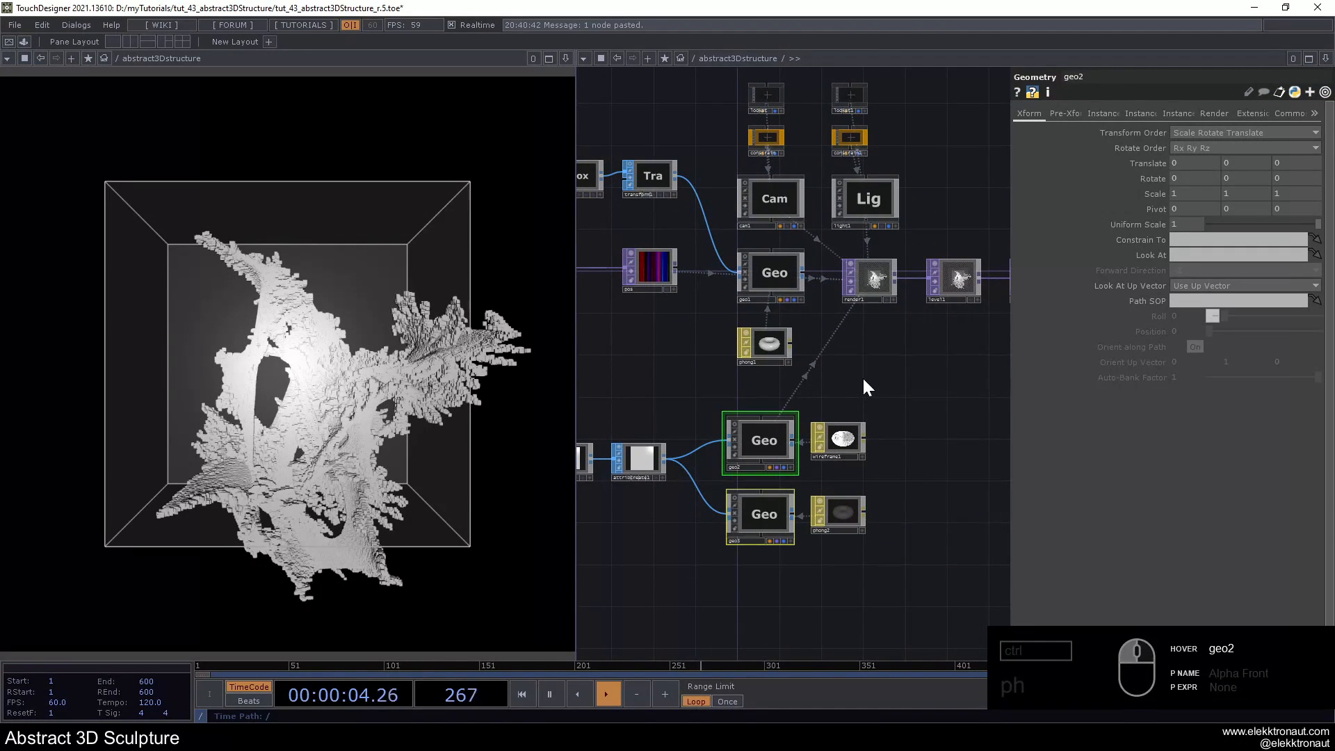
left_click(770, 273)
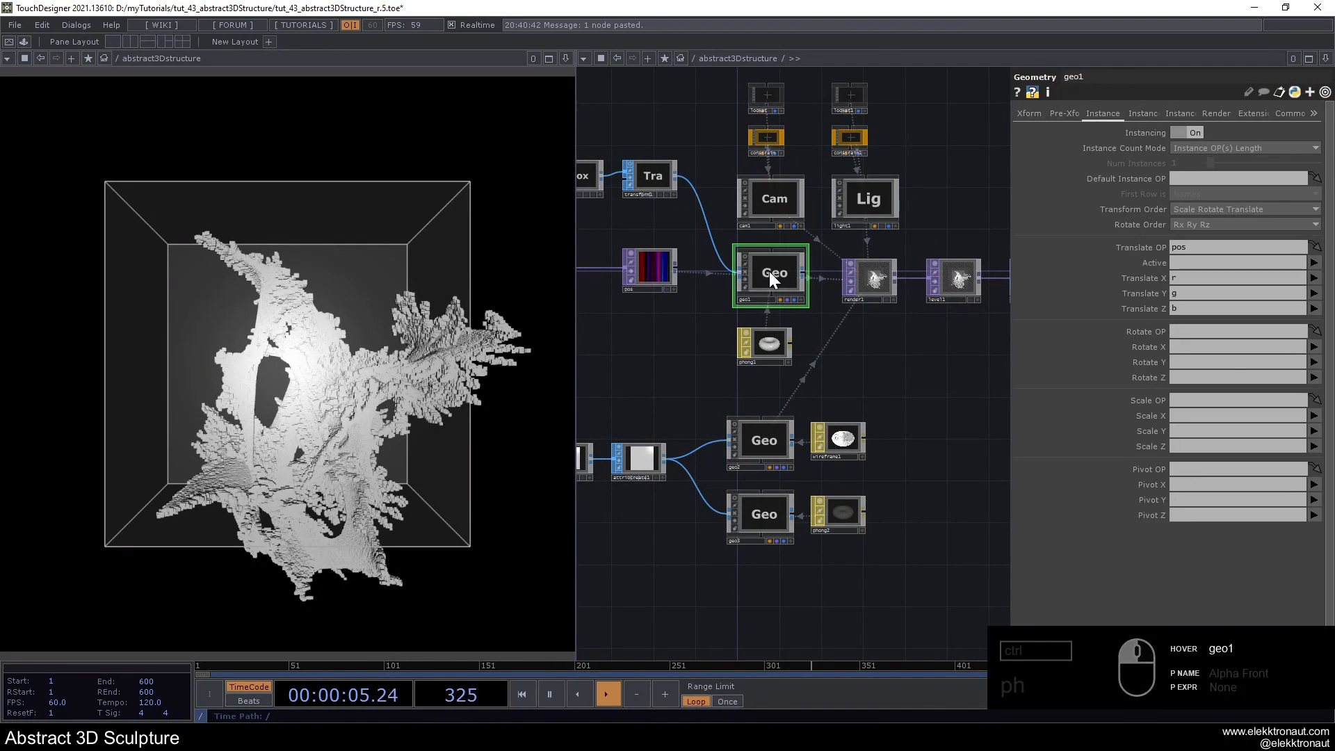
left_click(1030, 113)
left_click(1165, 179)
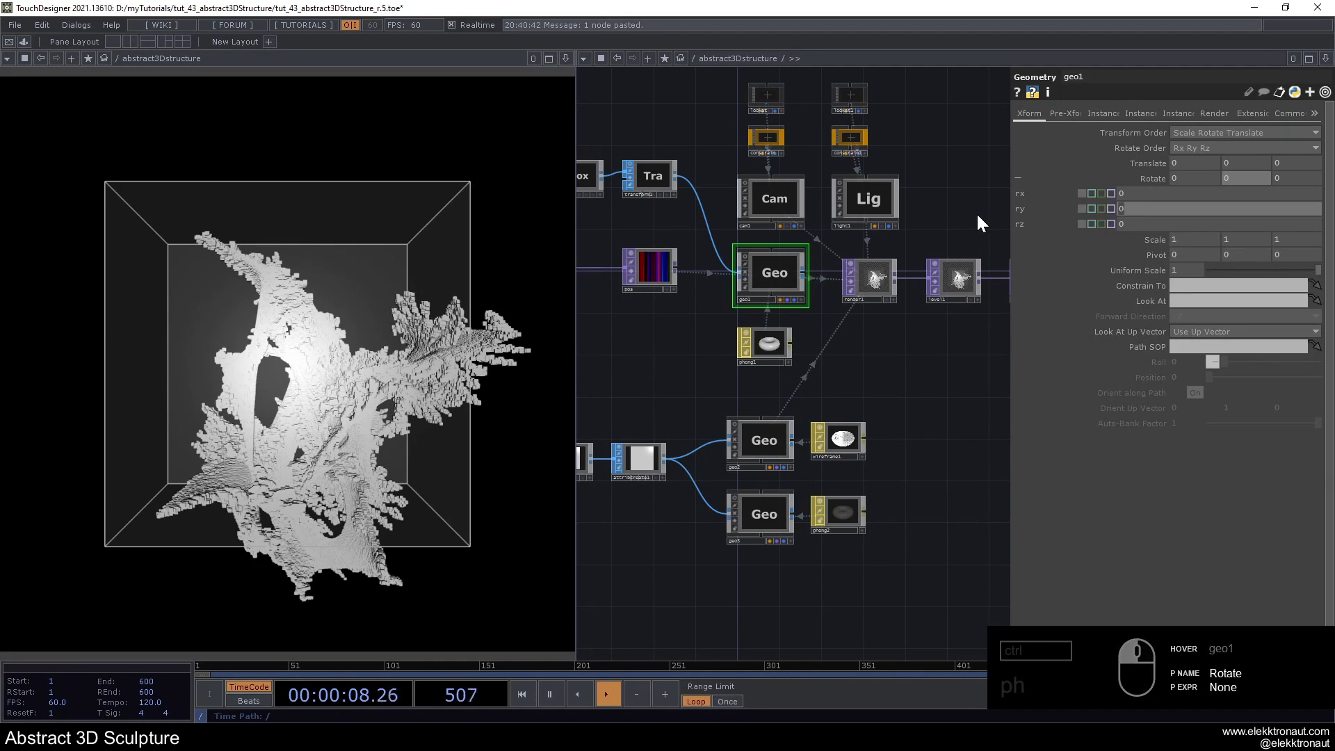
type("absTime")
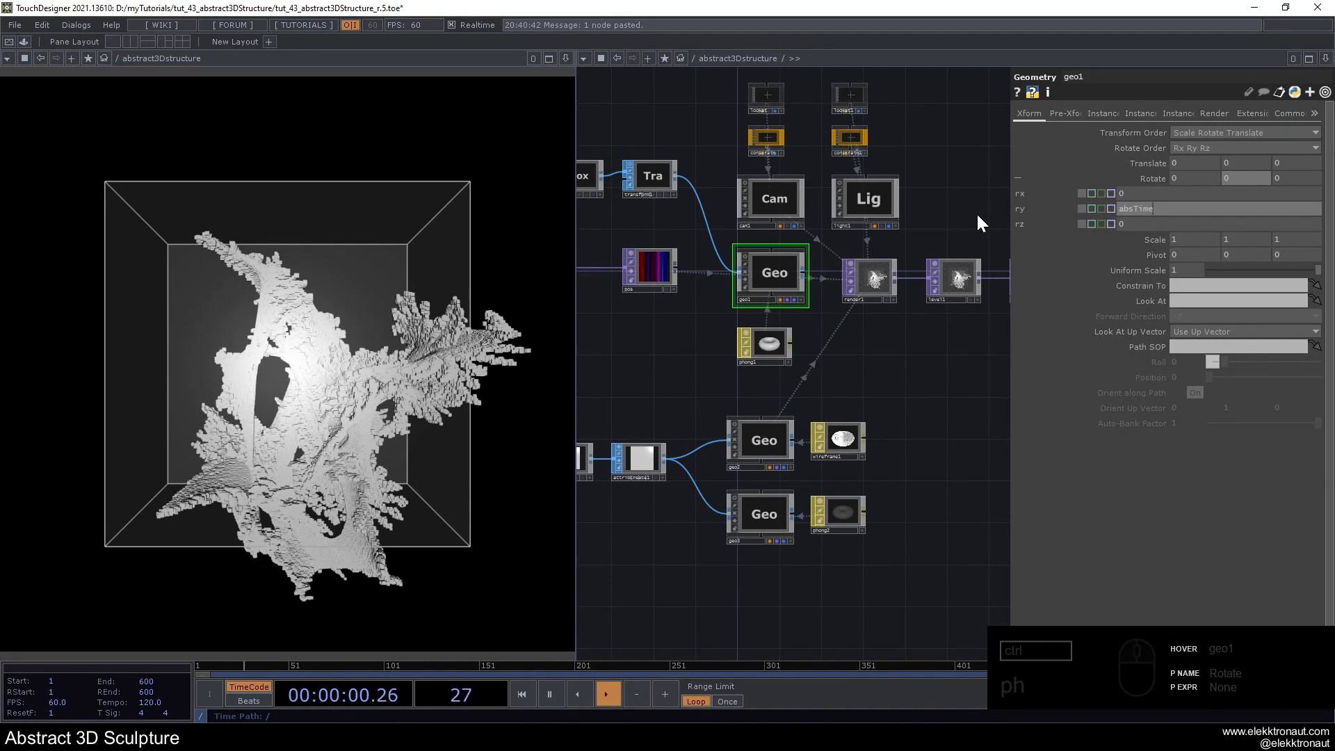
type(".frame*.2")
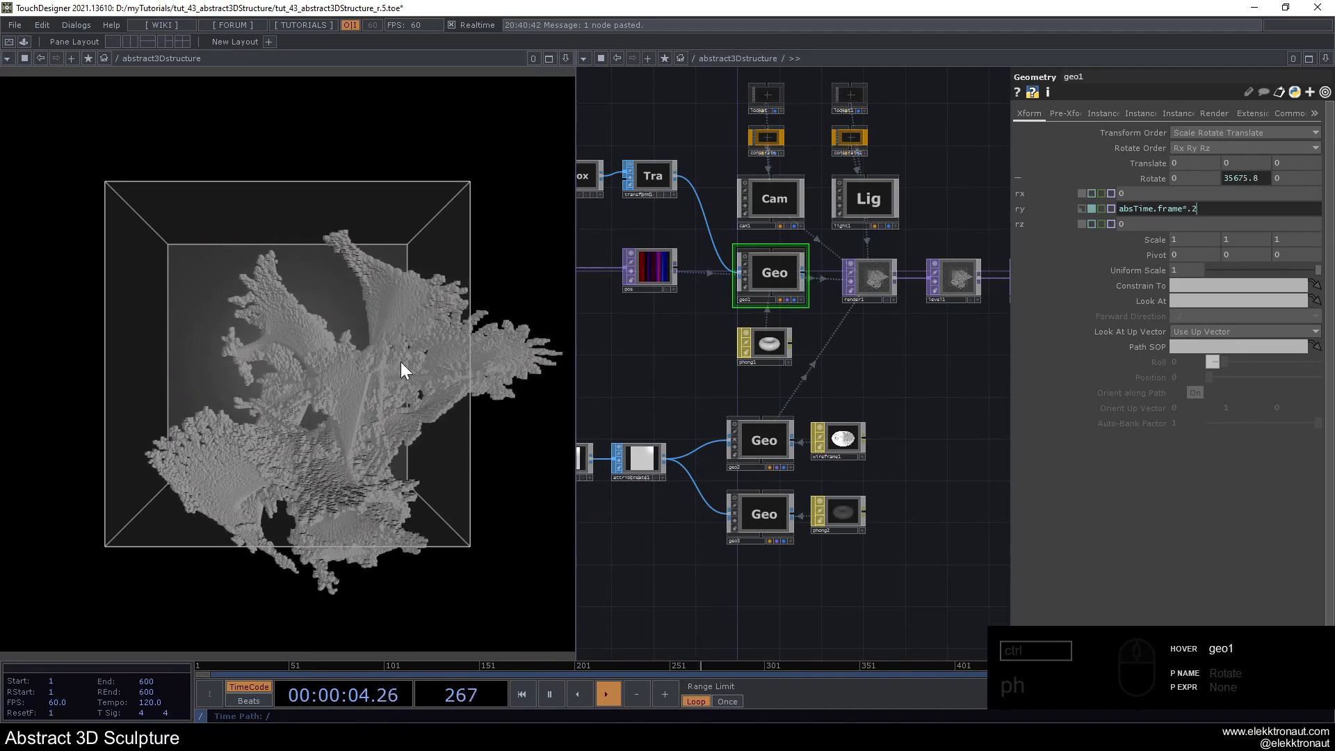
- Copy geo1's Y Rotate parameter and paste it as a reference into the Y rotation of geo2 and geo3
right_click(1026, 210)
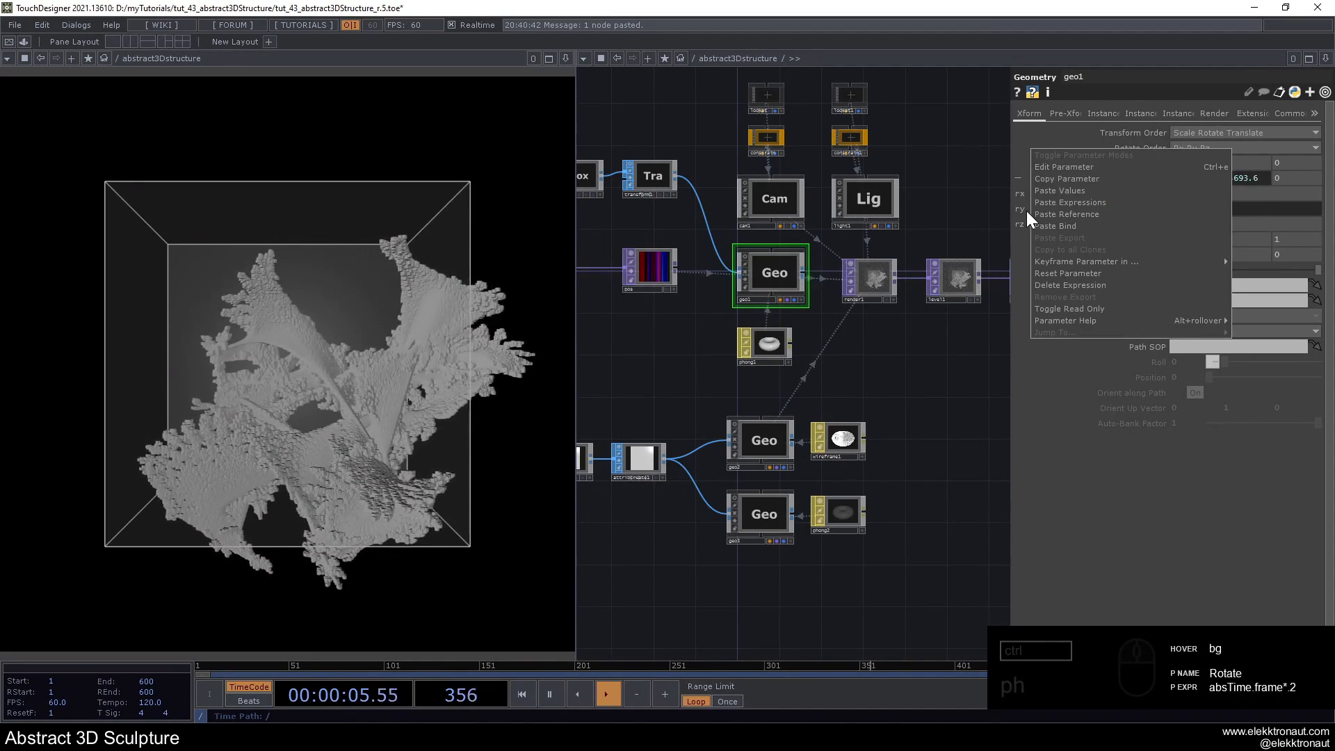
left_click(1054, 179)
left_click(765, 445)
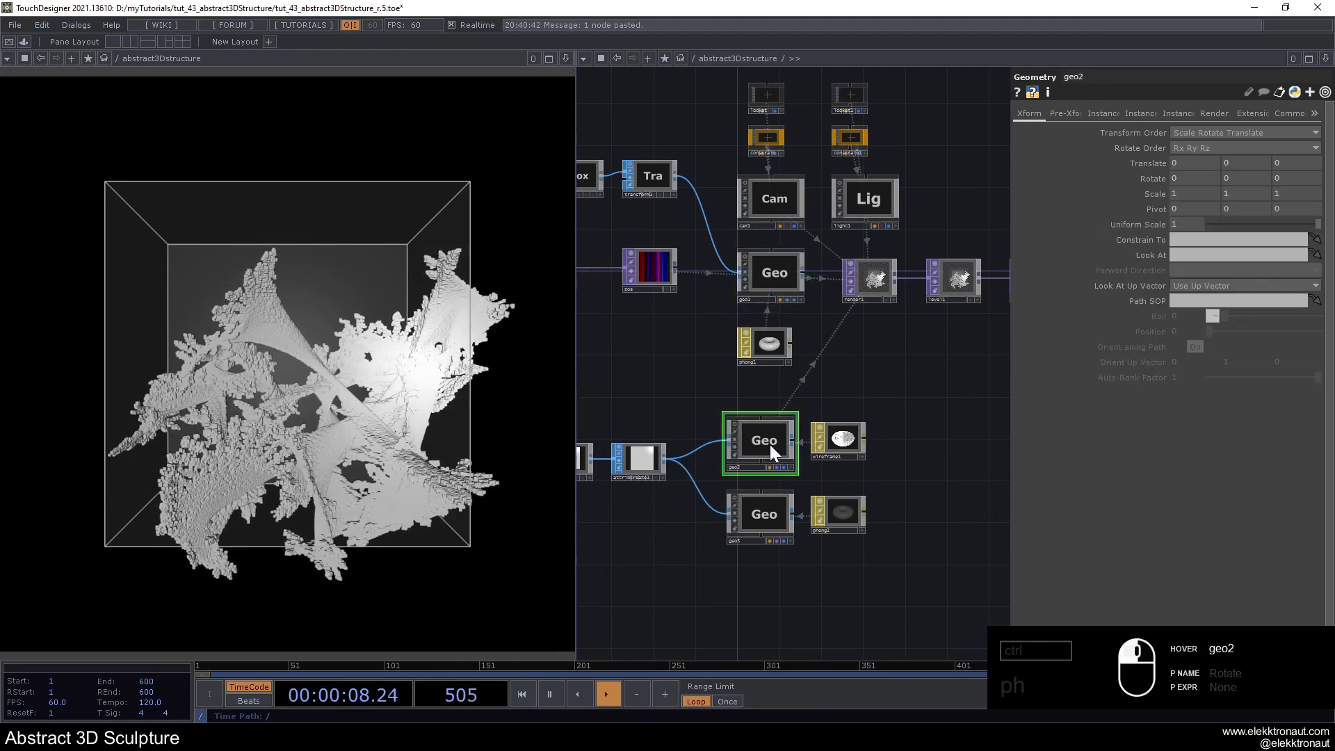
right_click(1225, 178)
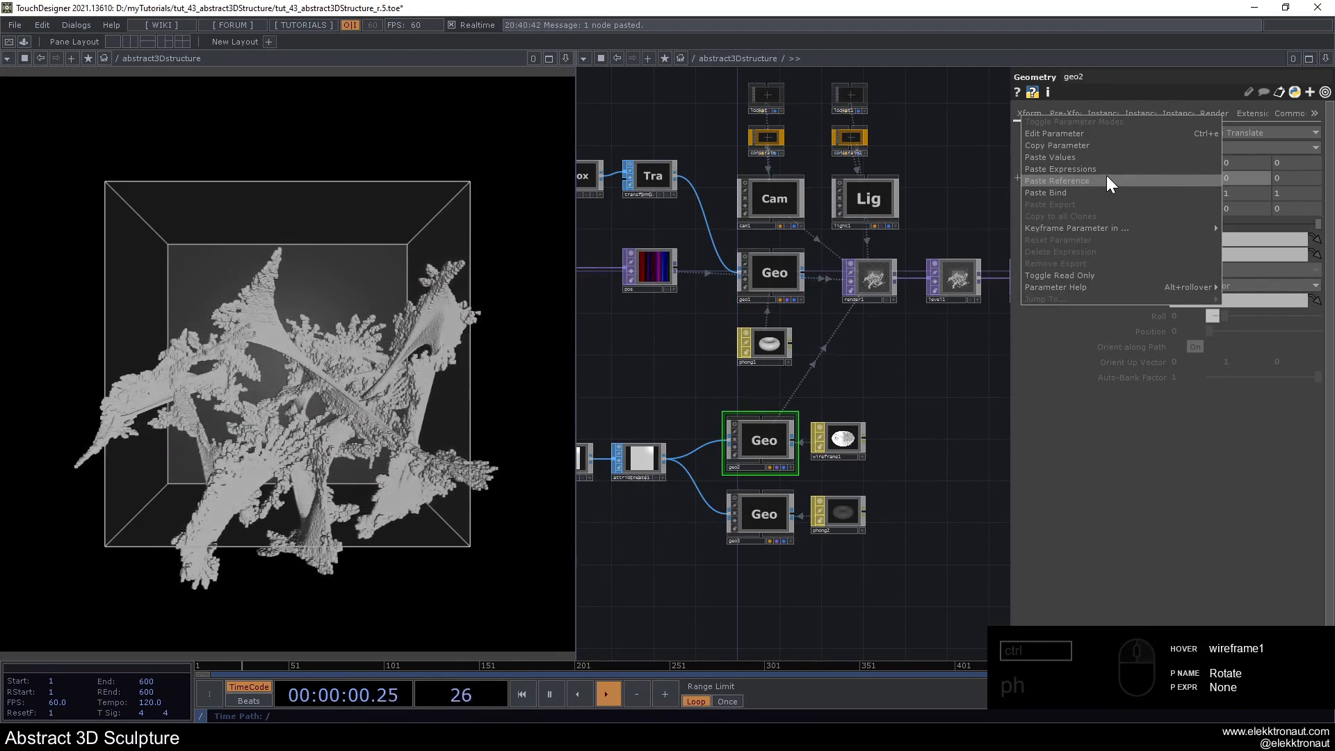
left_click(1103, 174)
left_click(773, 491)
right_click(1250, 175)
left_click(1107, 176)
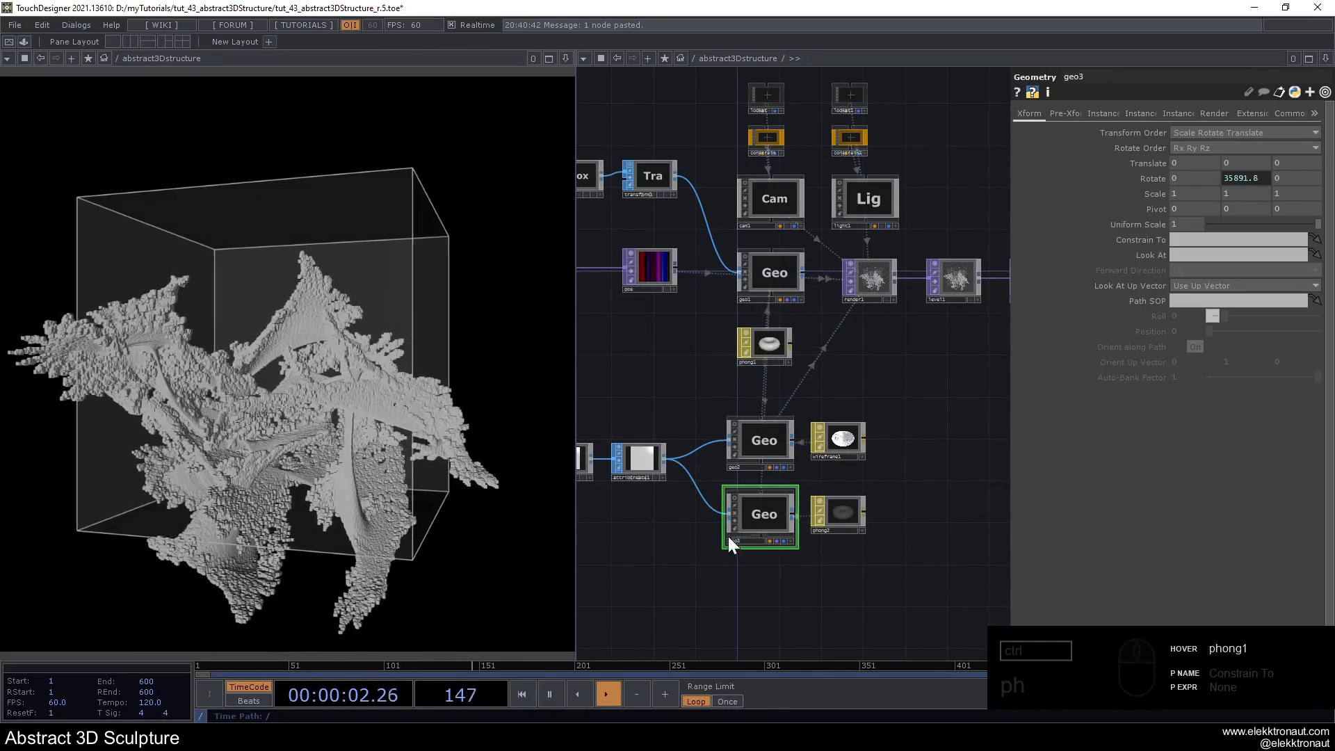
- Rename geo2 as frame and geo3 as glass
scroll(739, 545, "up", 4)
left_click_drag(744, 577, 796, 583)
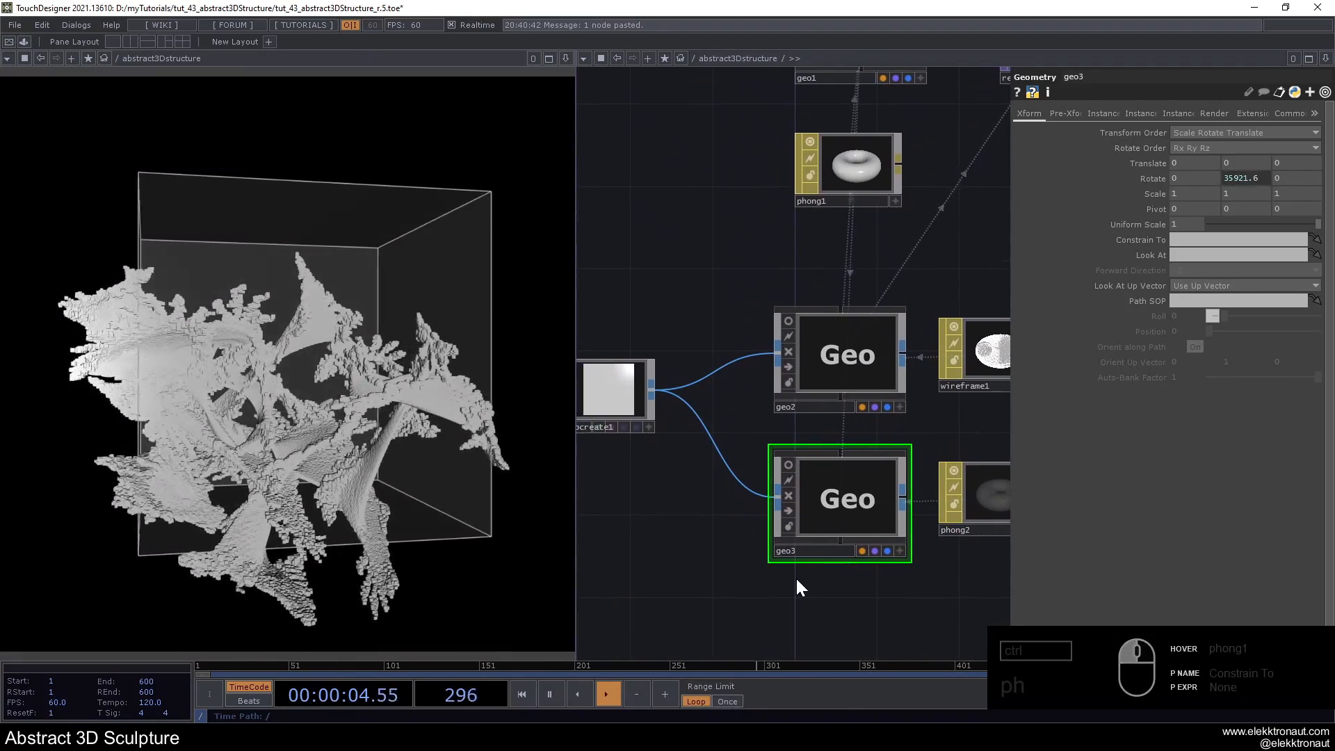
left_click(815, 406)
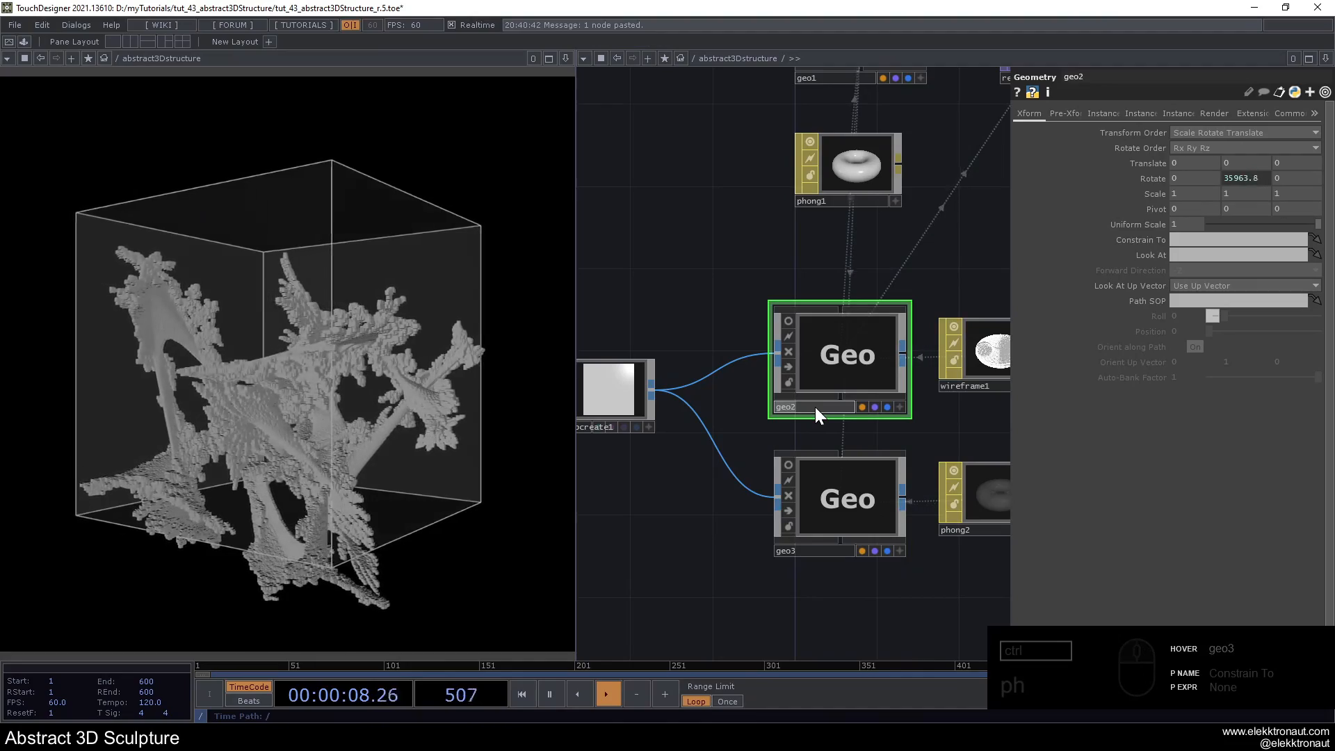
type("frame")
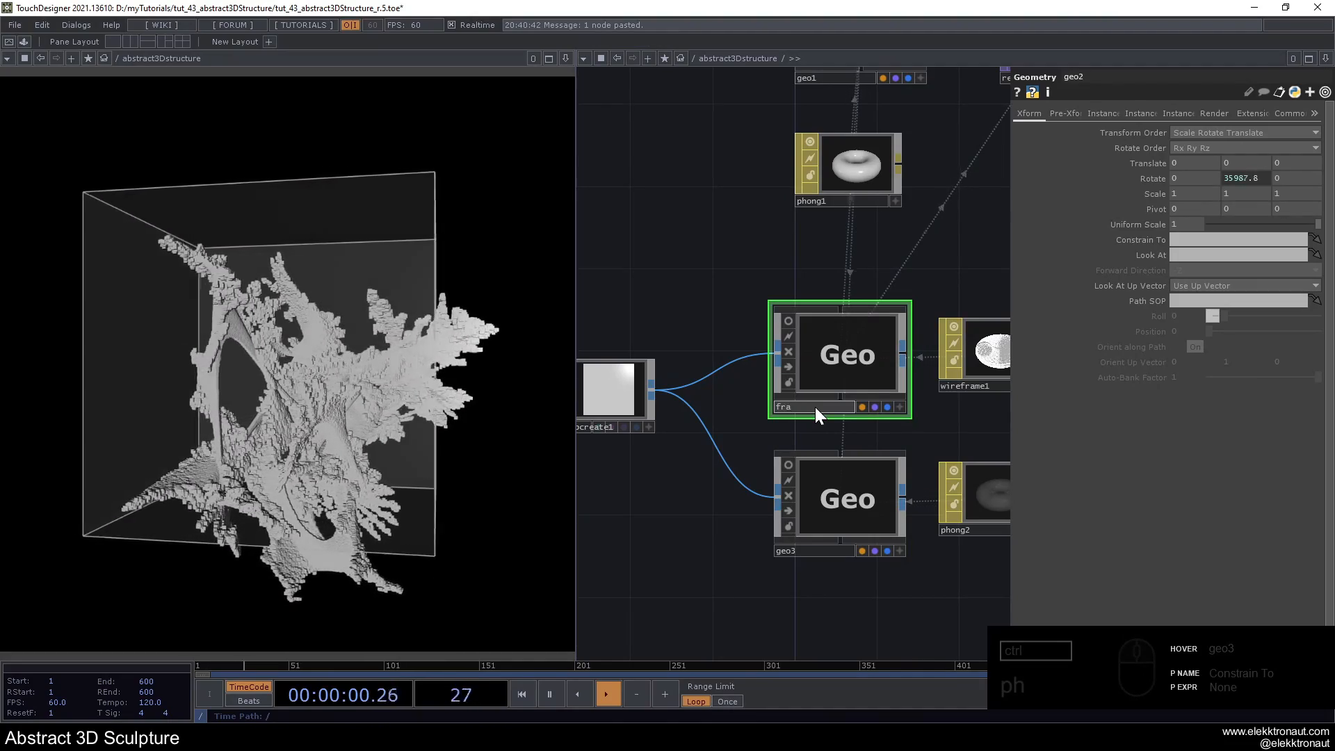
key("Return")
left_click(812, 547)
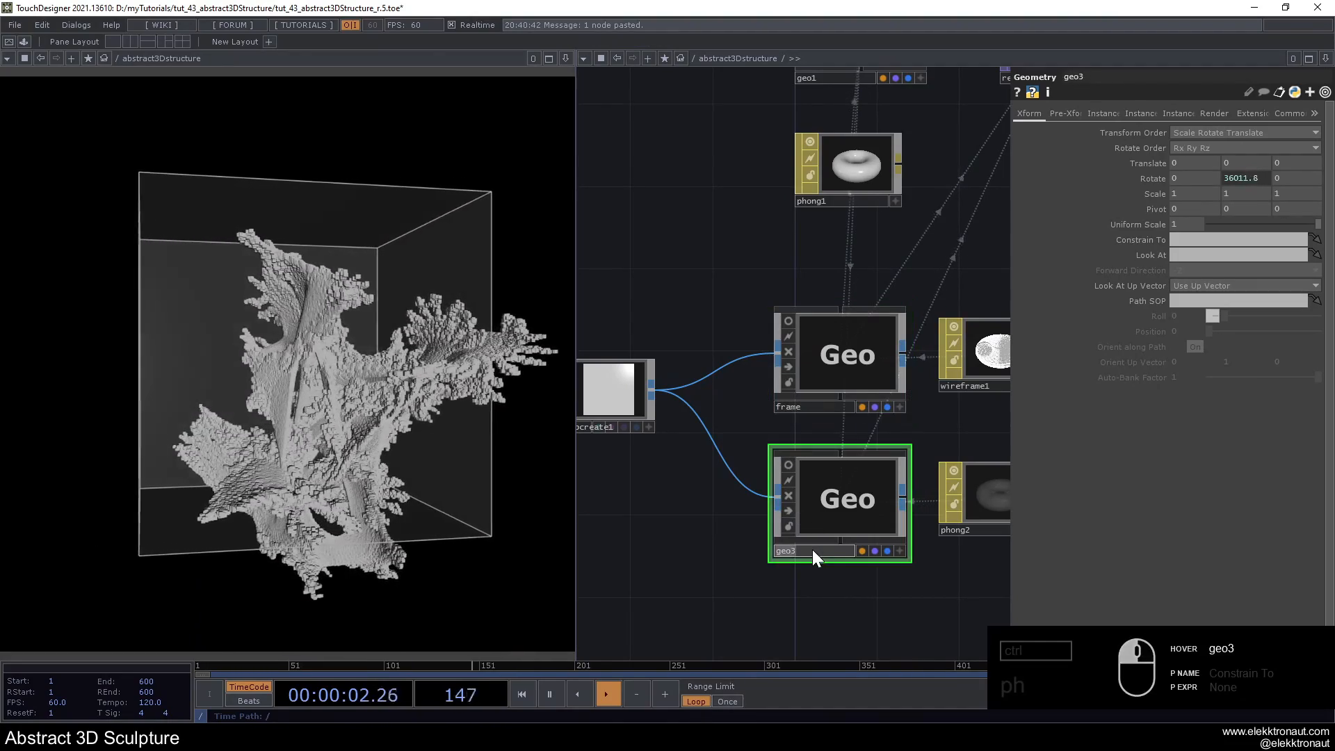
type("glas")
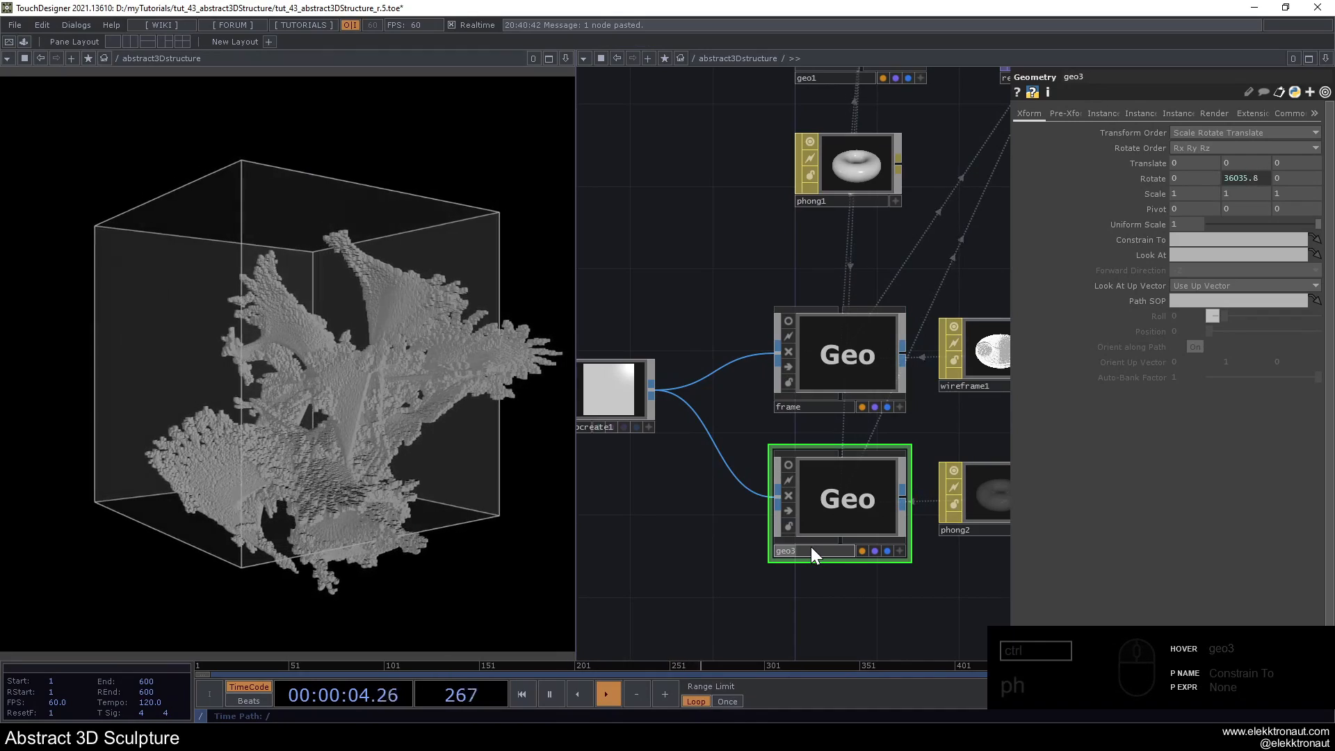
type("s")
key("Return")
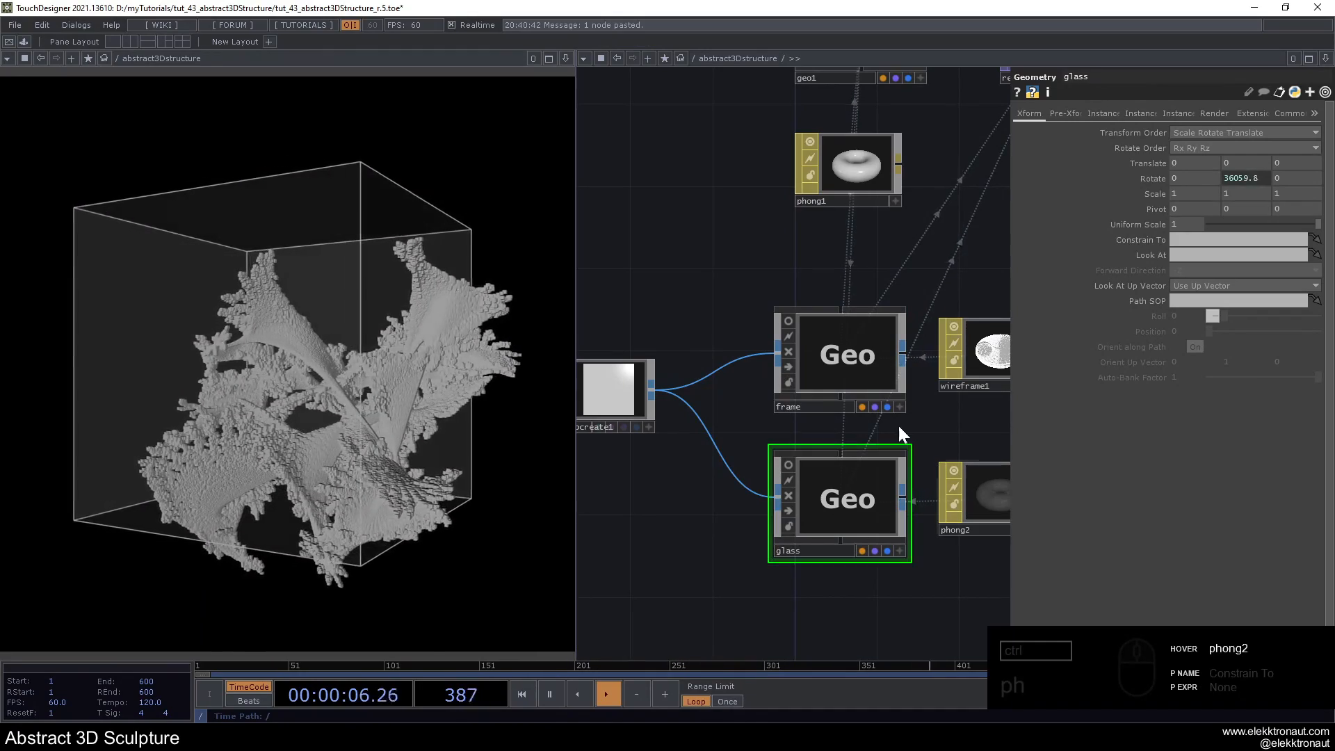
- Set the Y translation of cam1's constrain null to 1
scroll(705, 368, "down", 2)
scroll(705, 369, "down", 4)
left_click_drag(848, 299, 770, 358)
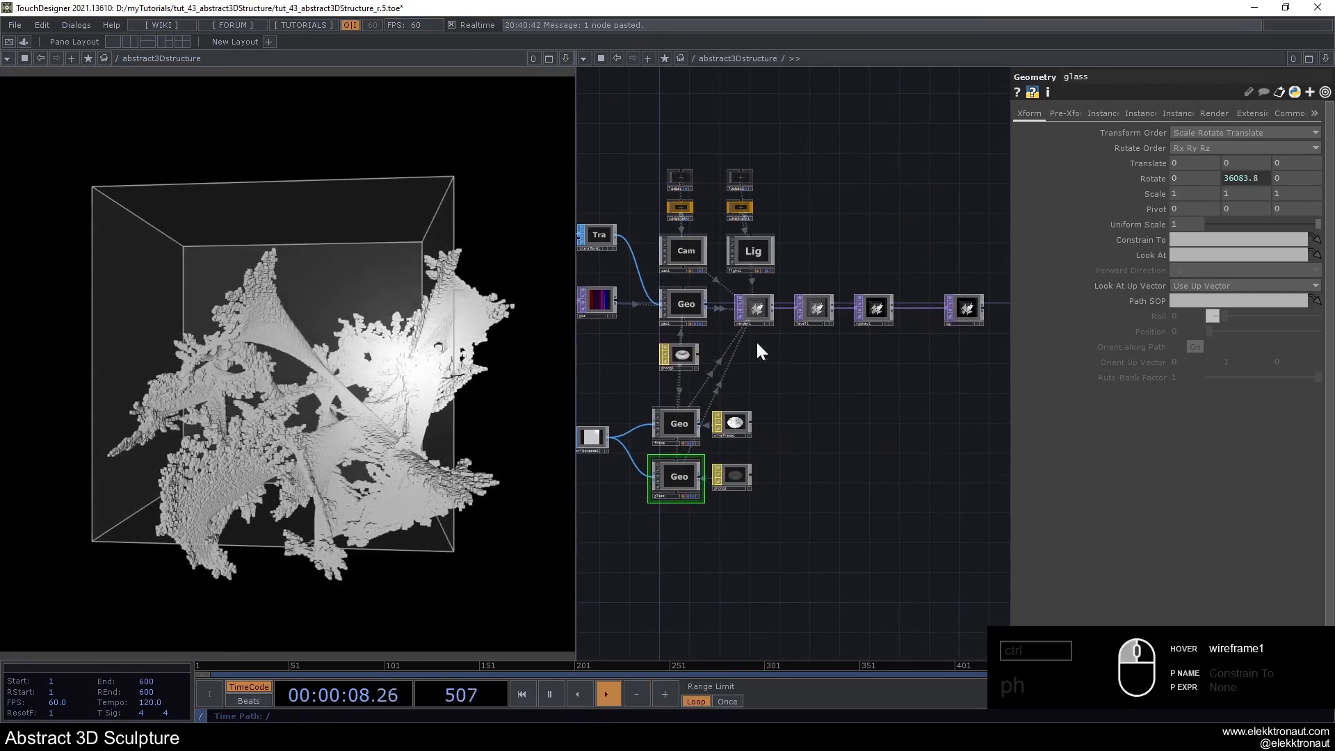
scroll(720, 253, "up", 4)
left_click(654, 196)
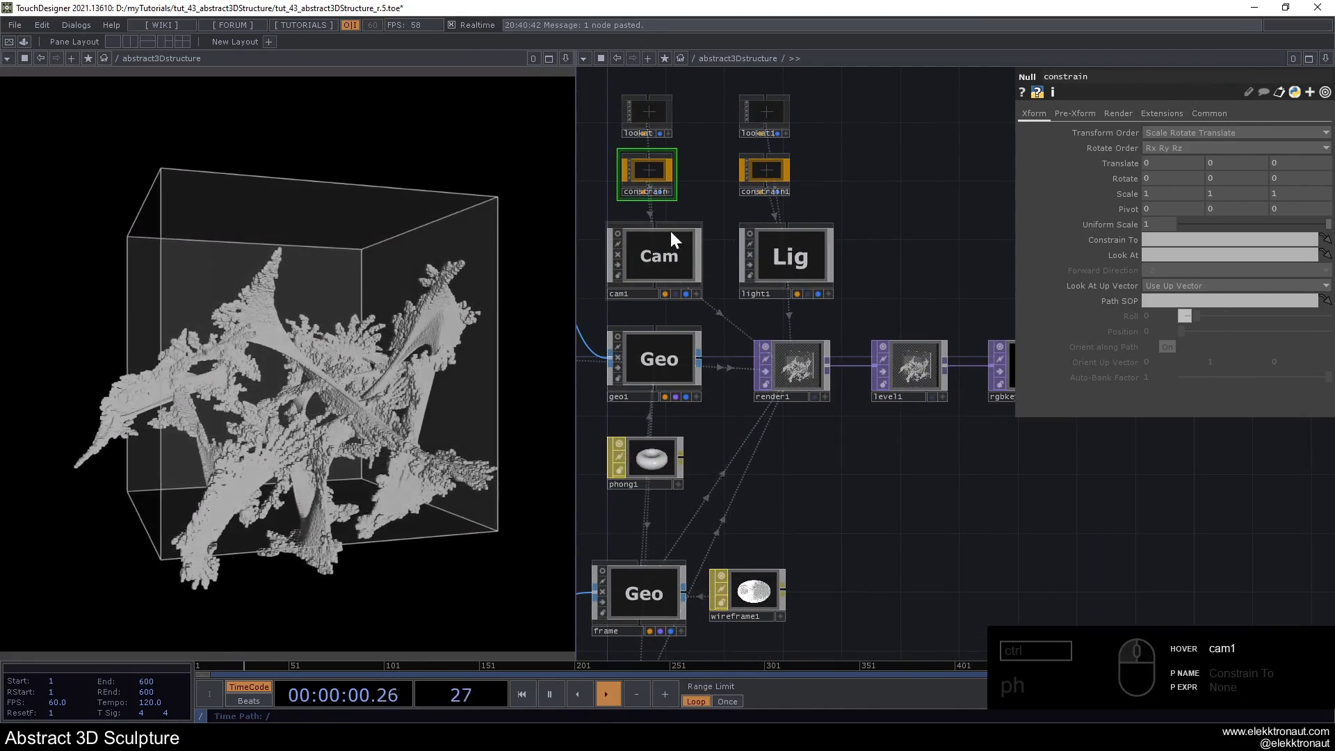
middle_click_drag(1207, 159, 1218, 148)
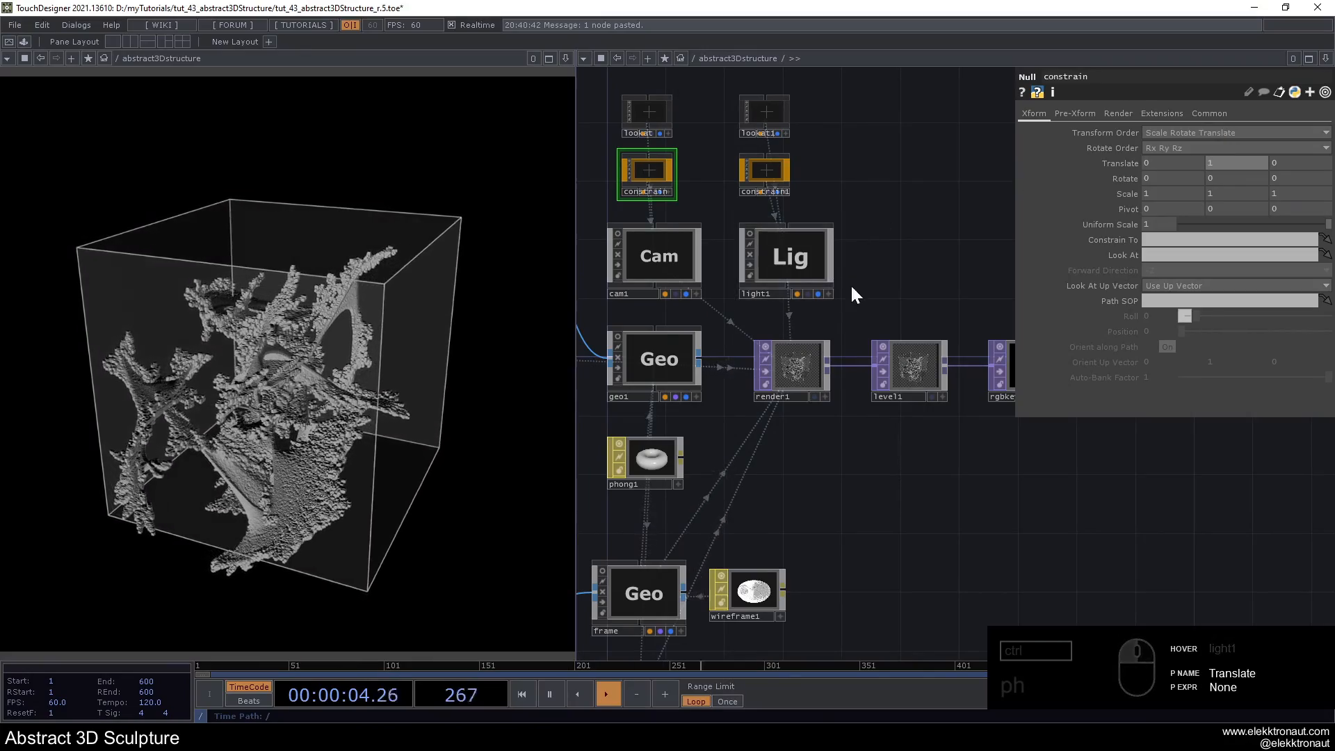
- Activate light1's node viewer and orbit its view to move the light around the sculpture
scroll(904, 341, "up", 3)
left_click(882, 340)
left_click(882, 347)
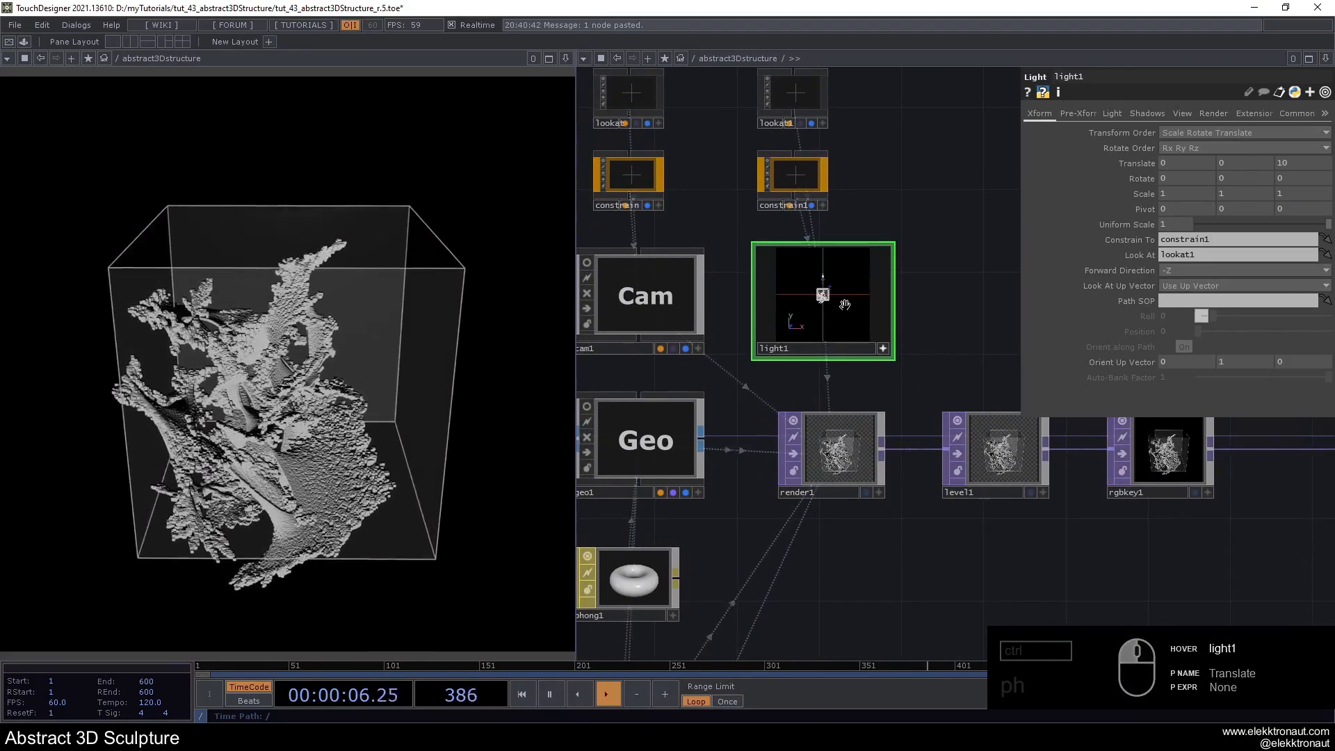
mouse_move(853, 308)
left_mouse_down()
mouse_move(823, 306)
mouse_move(849, 328)
mouse_move(856, 319)
left_mouse_up()
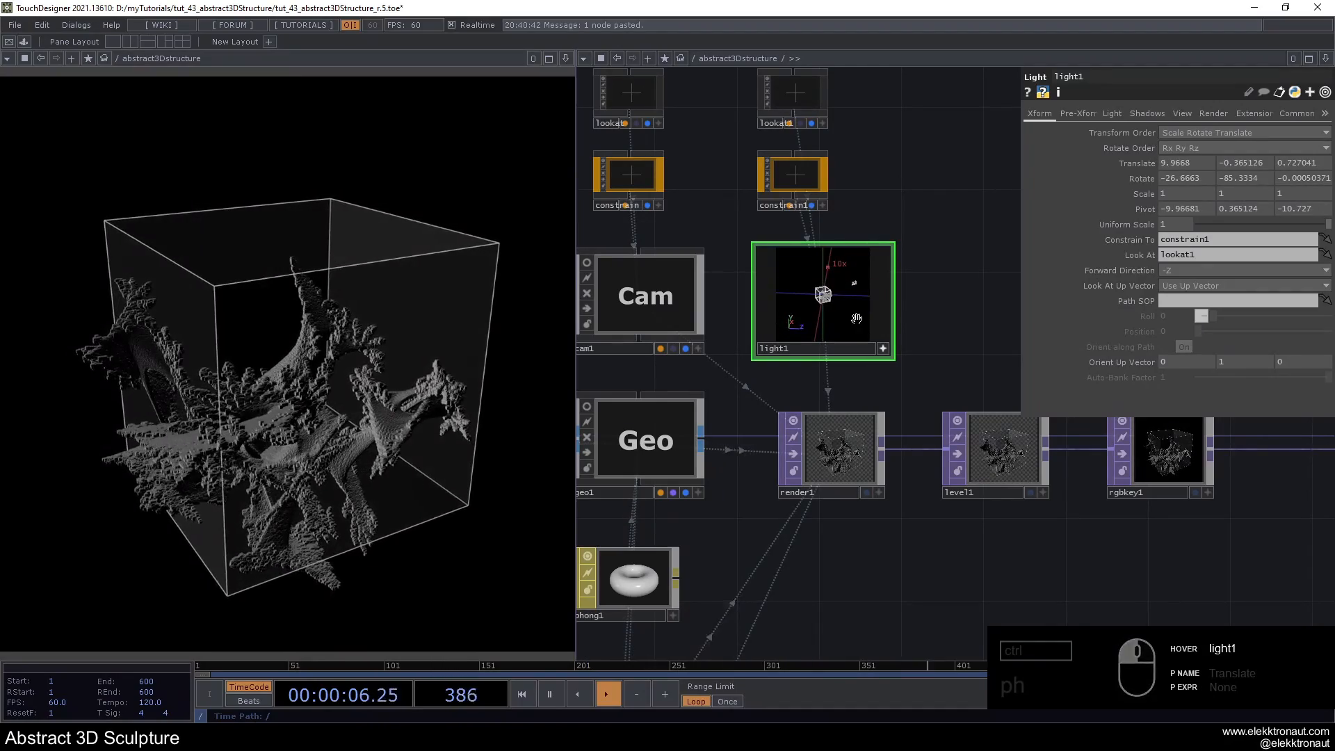
- Undo the viewport movements made to light1, restoring its earlier placement around the sculpture
scroll(926, 292, "down", 5)
left_click_drag(949, 445, 1033, 427)
left_click_drag(881, 504, 741, 509)
left_click_drag(890, 528, 1013, 526)
key("ctrl+z")
key("ctrl+z")
key("ctrl+z")
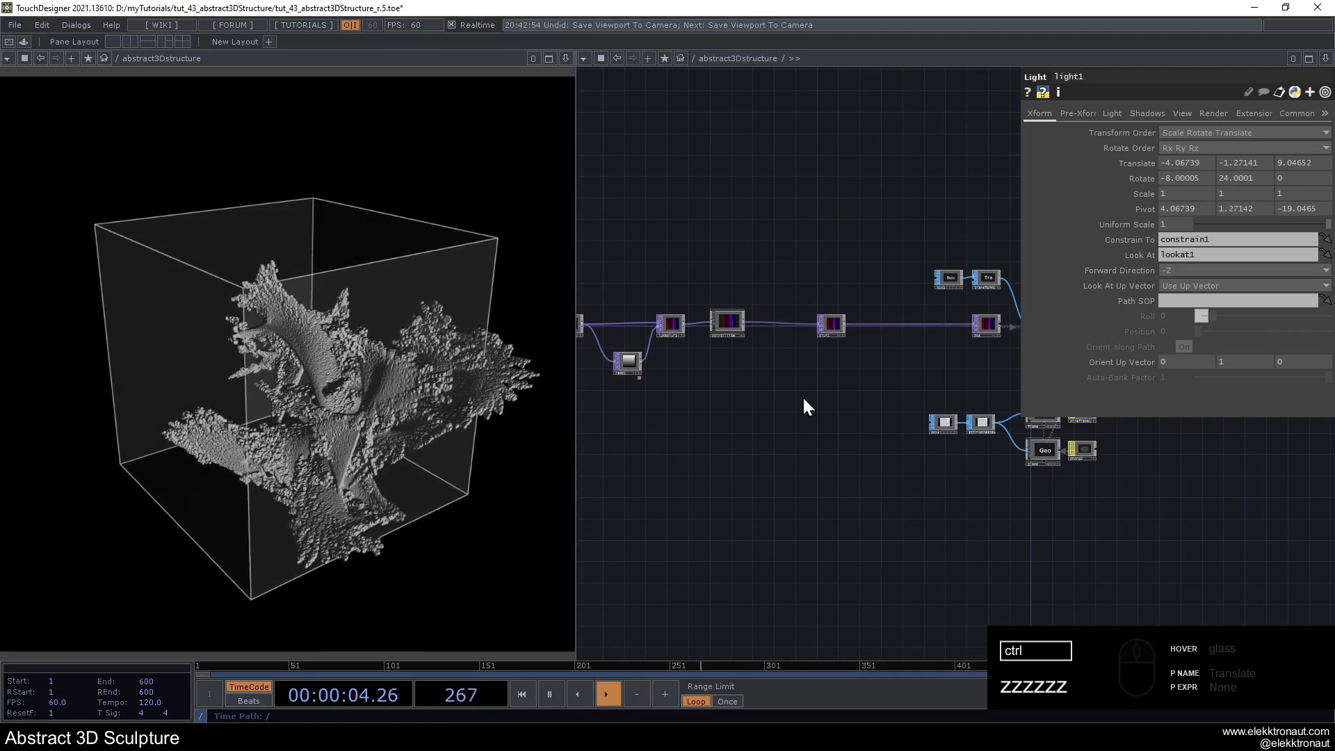
- Insert a Limit TOP into the connection between pointillize and blur1
scroll(784, 336, "up", 3)
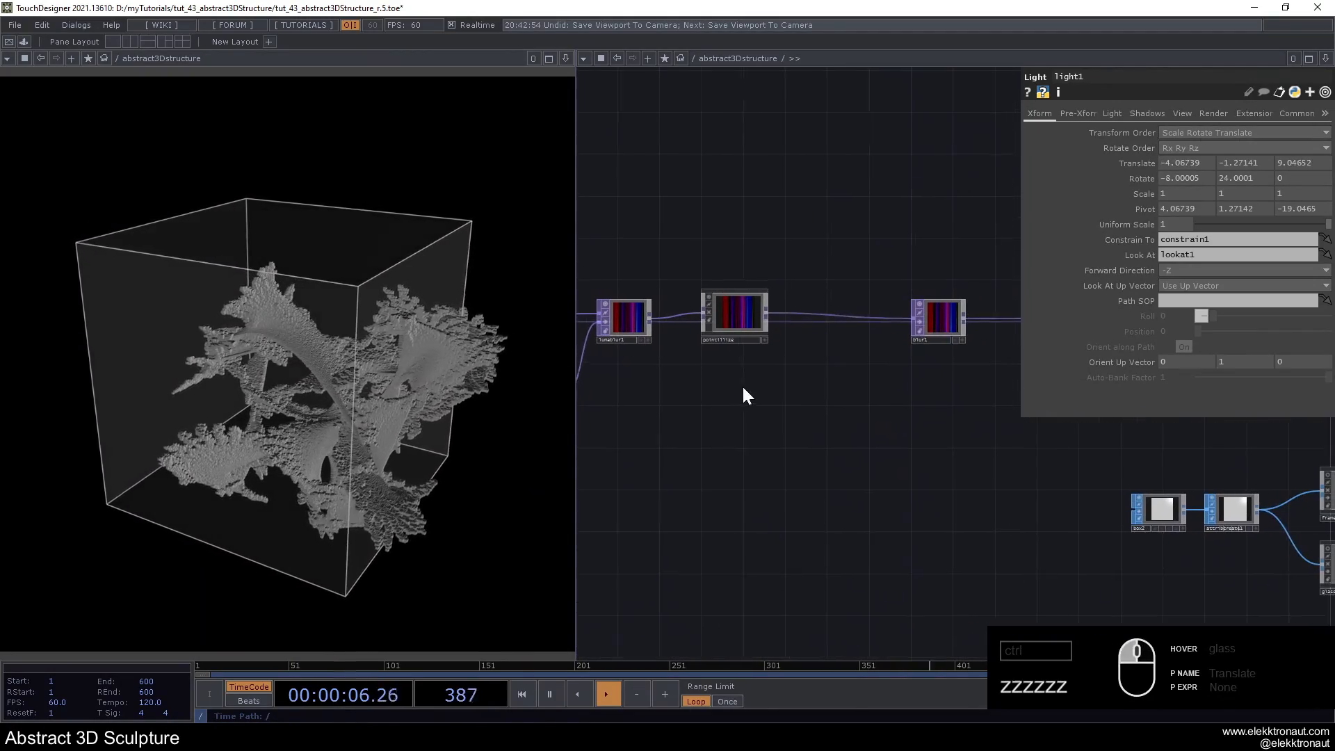
scroll(924, 355, "down", 2)
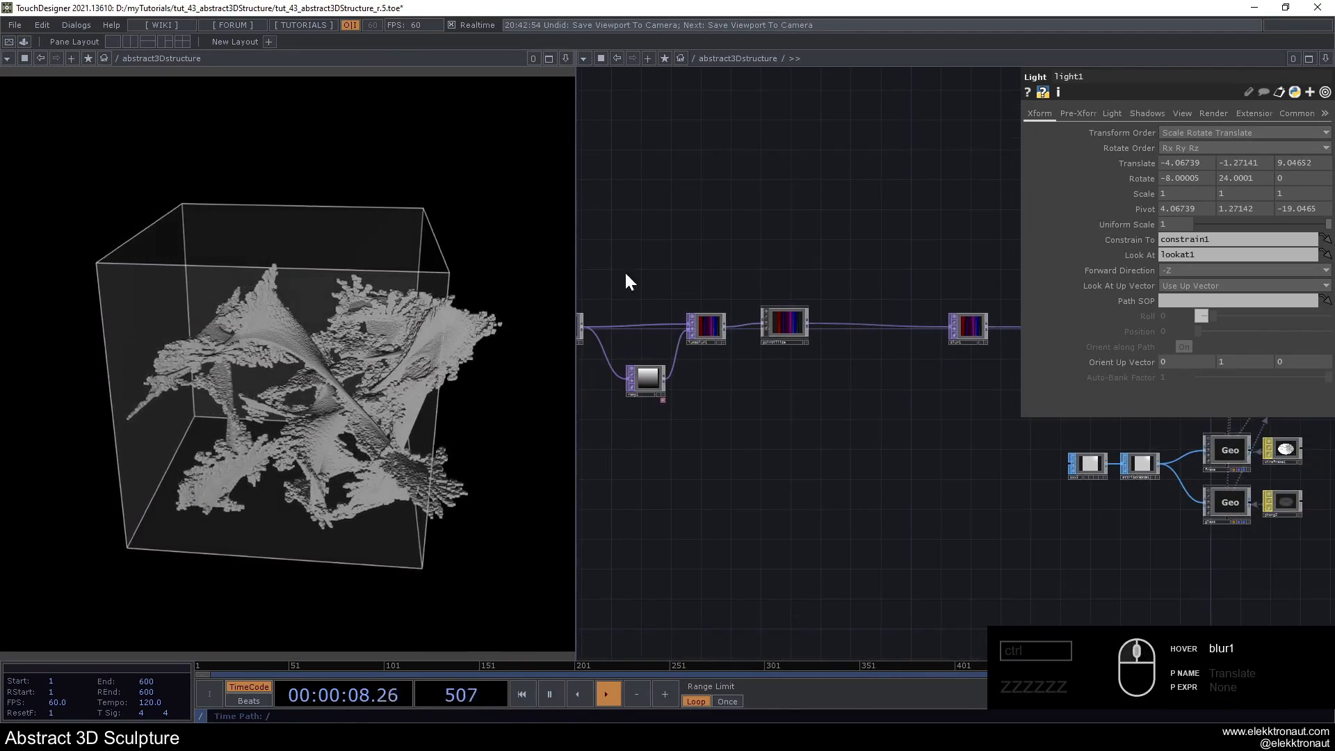
left_click(997, 364)
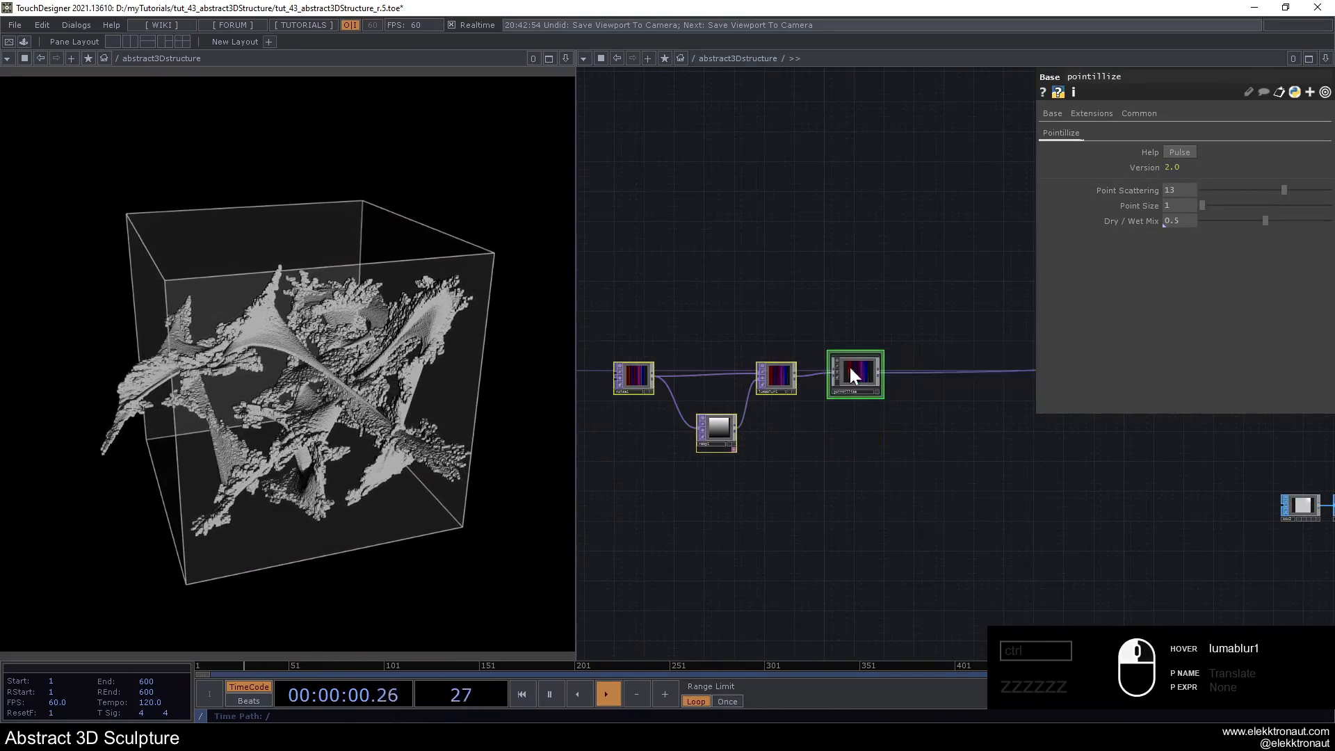
right_click(820, 392)
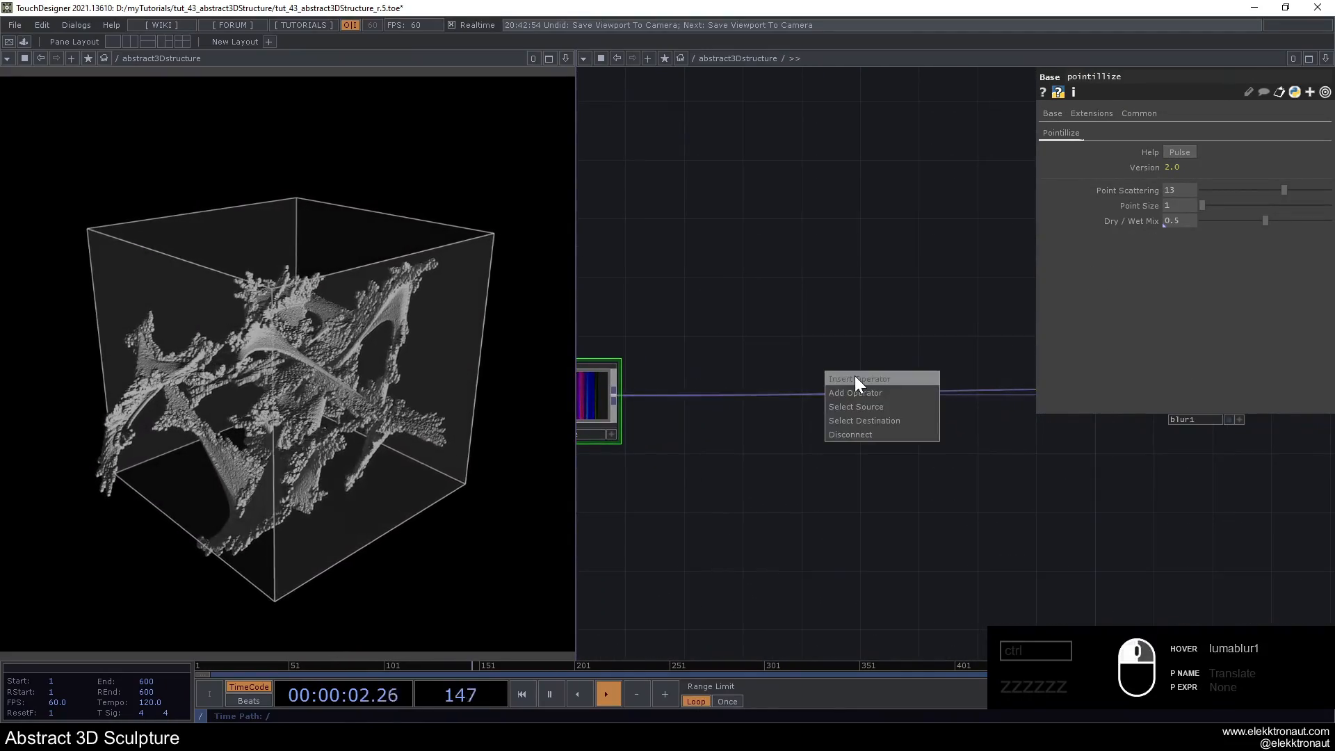
left_click(853, 375)
type("li")
left_click(737, 449)
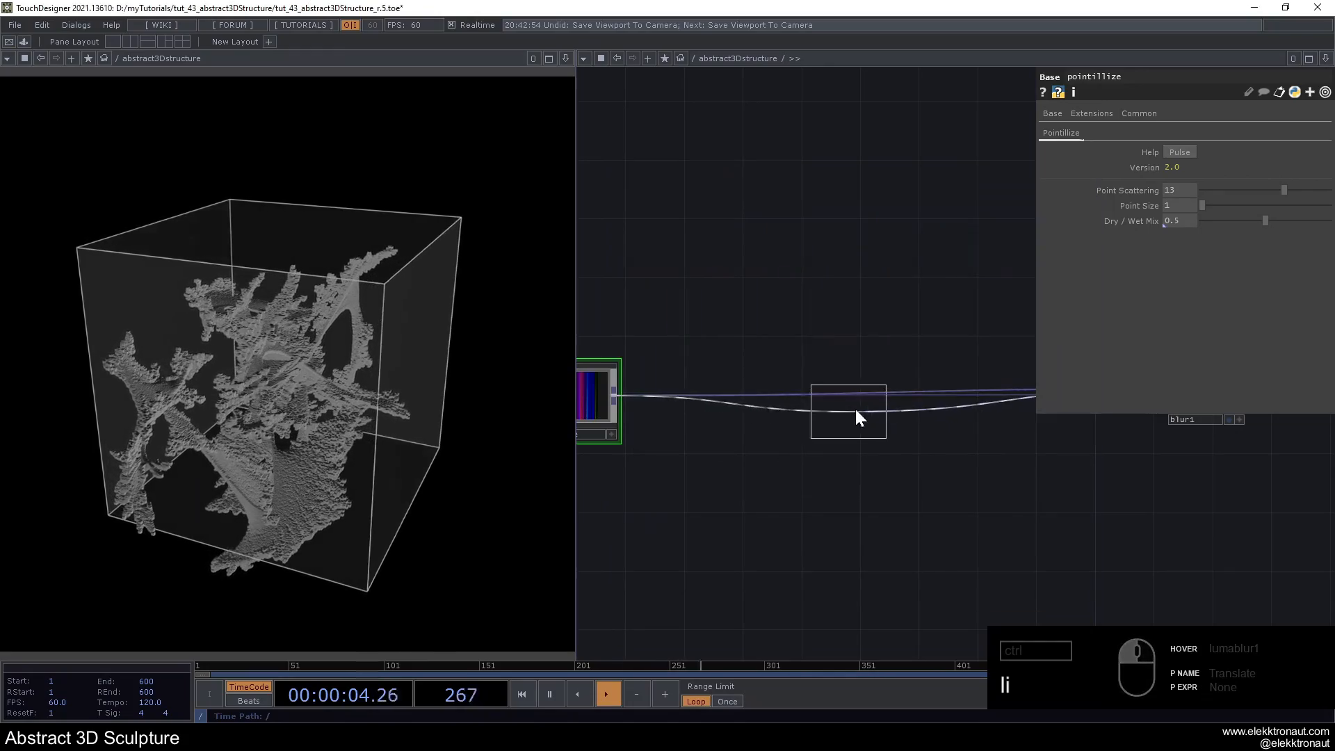
left_click(882, 393)
left_click_drag(928, 405, 928, 391)
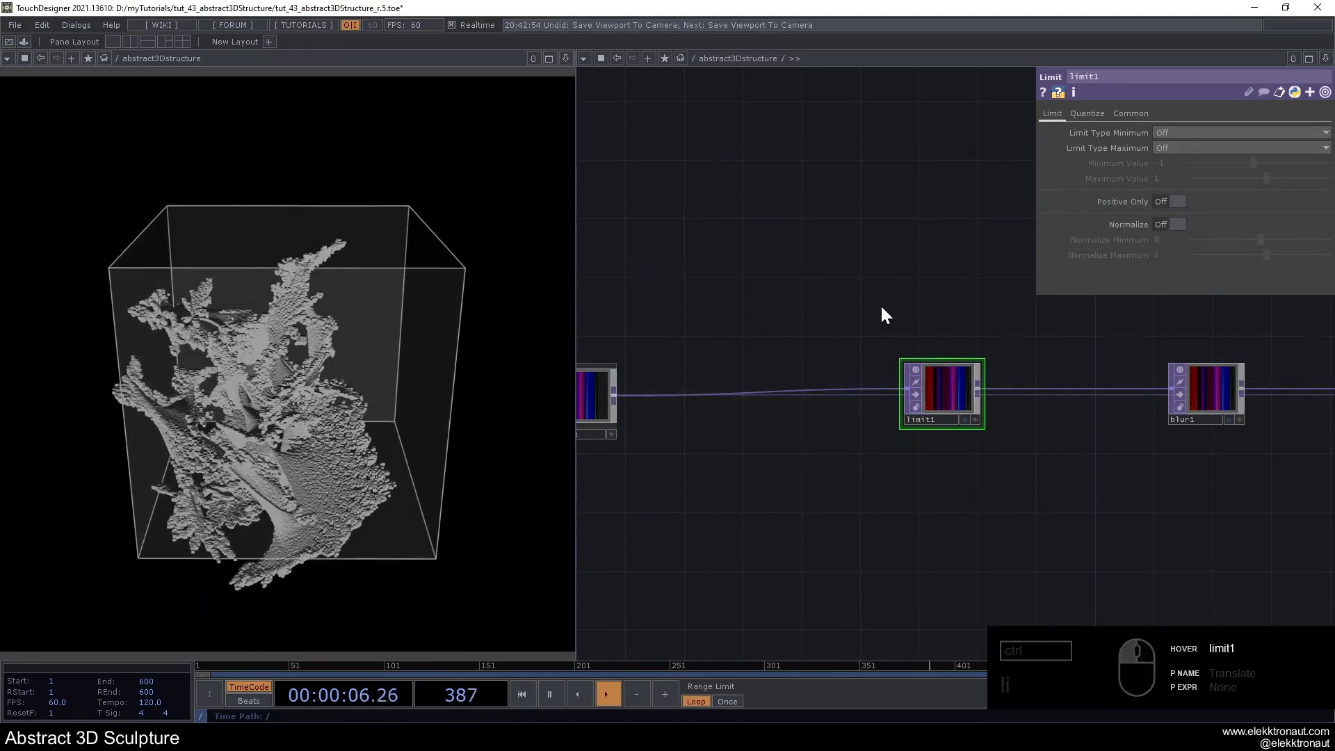
- Set limit1's Quantize Value to Round with a Value Step of 0.156
left_click_drag(880, 304, 874, 303)
left_click(1164, 132)
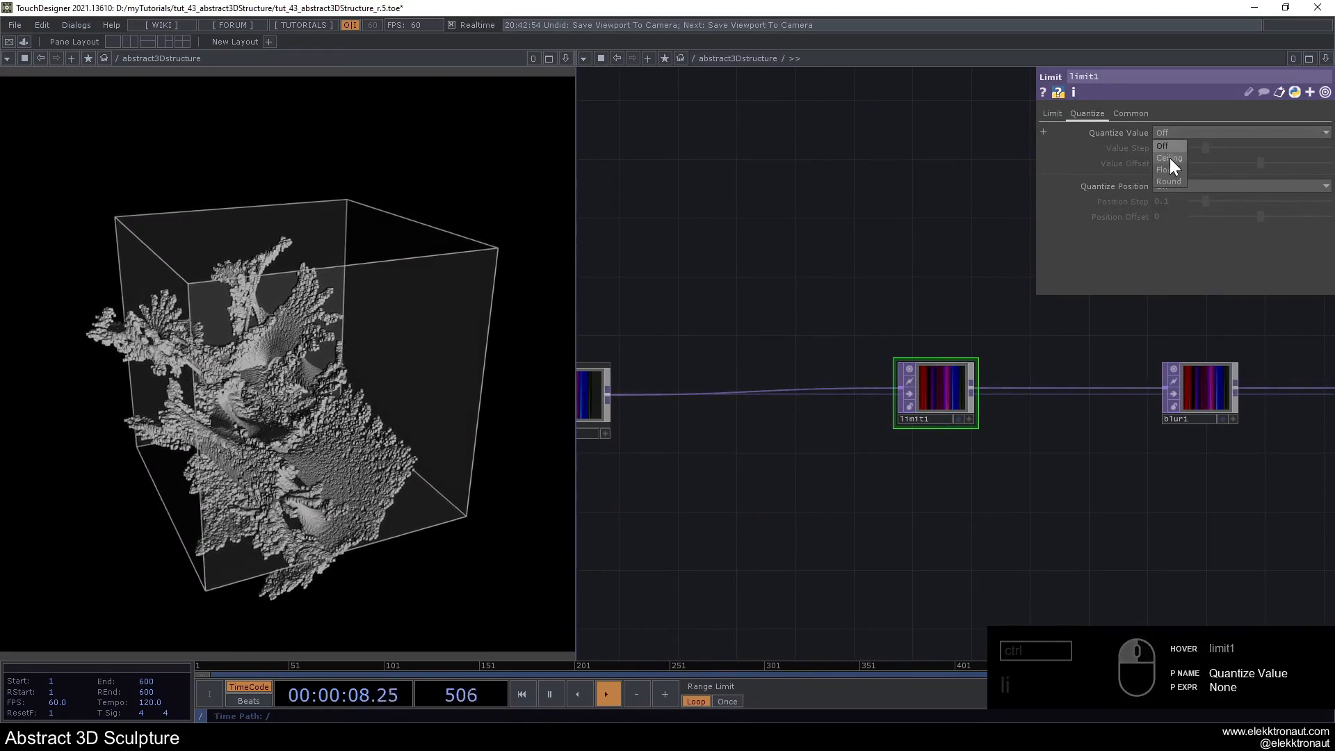
left_click(1169, 181)
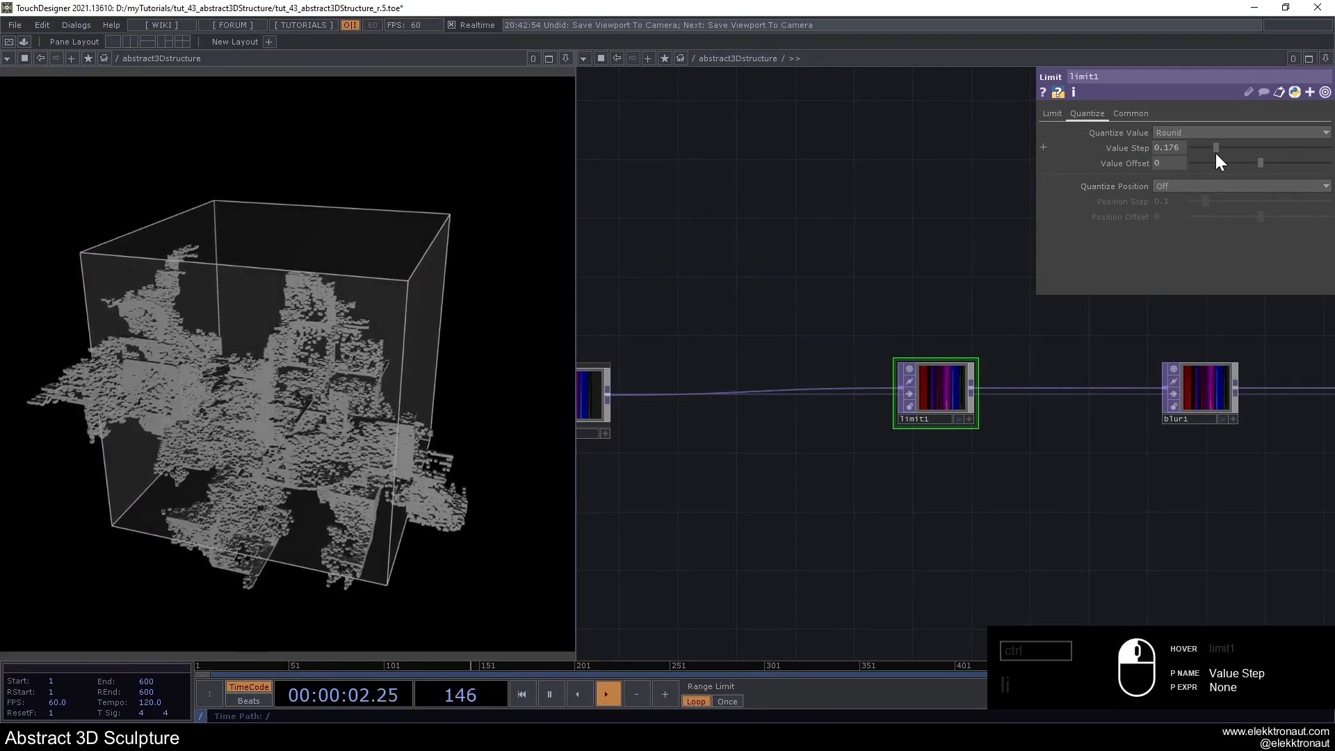
left_click_drag(1204, 153, 1212, 156)
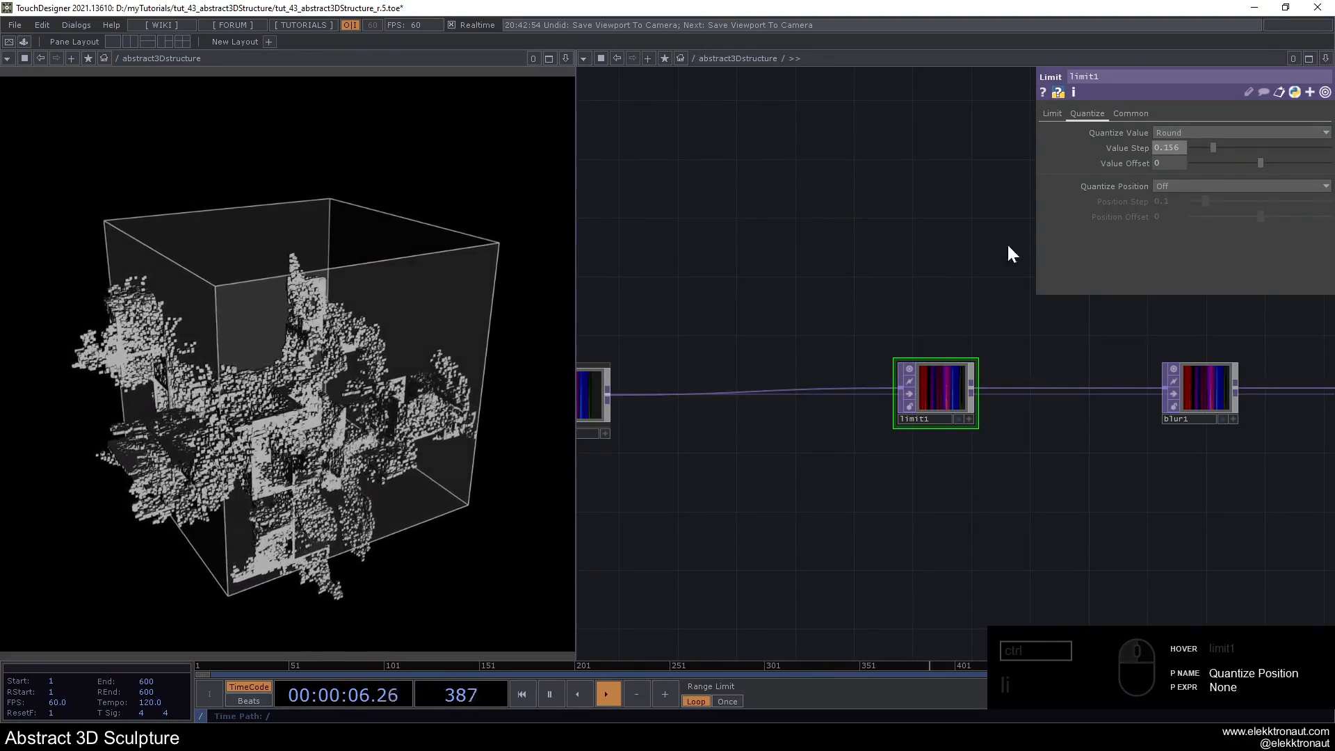
- Set limit1's Value Step to 0.1 and bypass the operator
left_click_drag(785, 296, 834, 271)
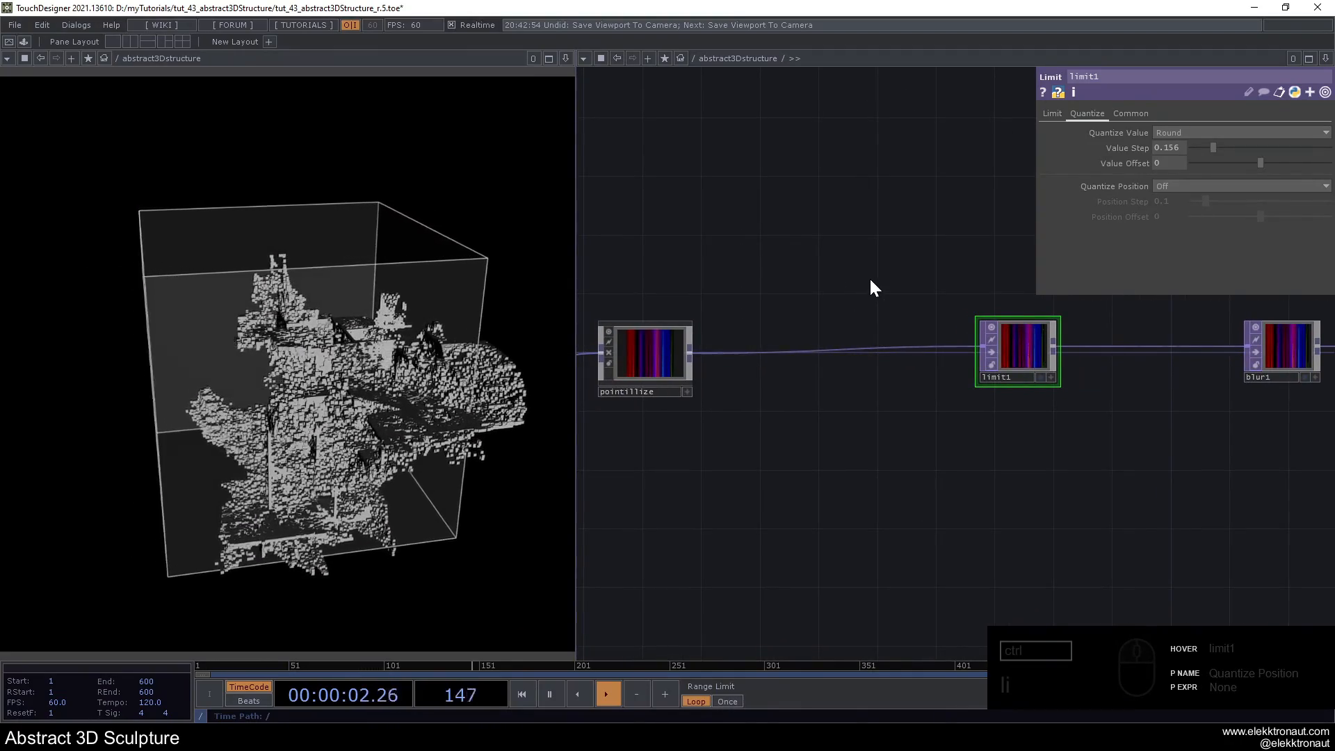
left_click(1167, 148)
type("0.1")
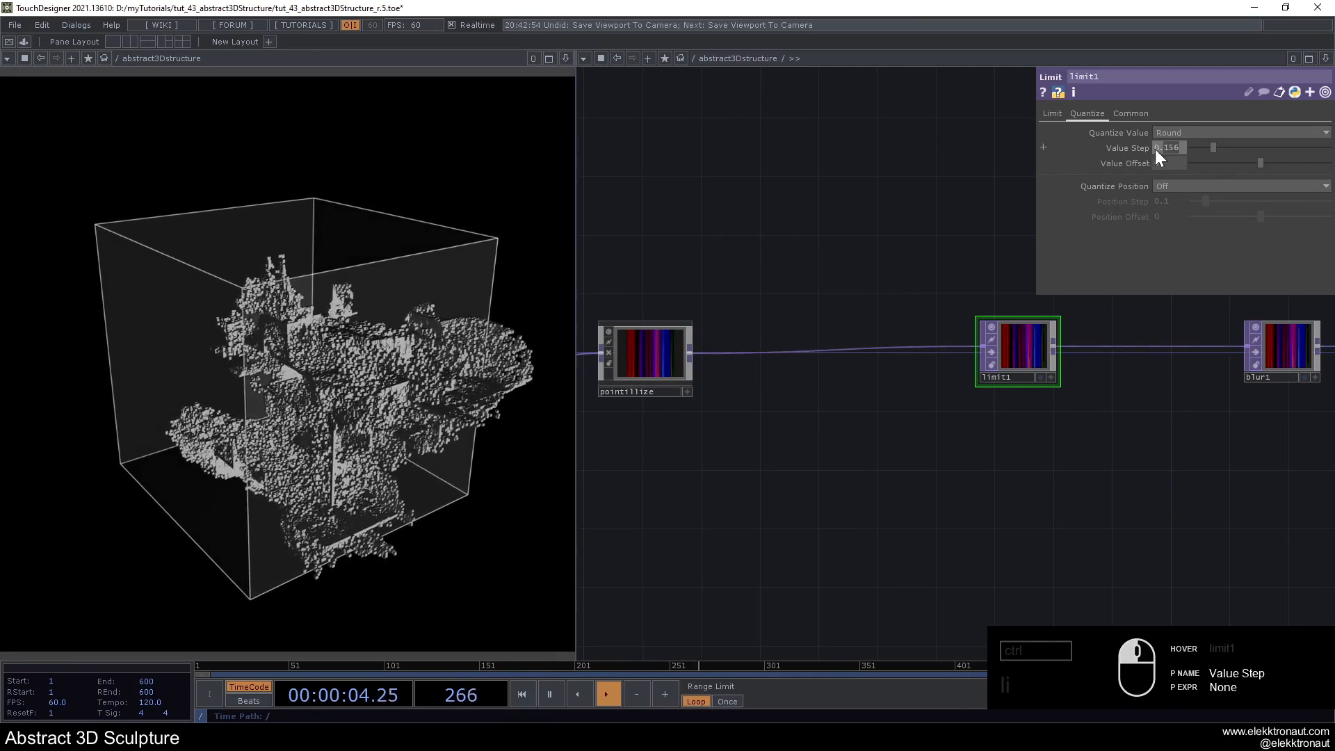
key("Return")
left_click_drag(827, 225, 770, 210)
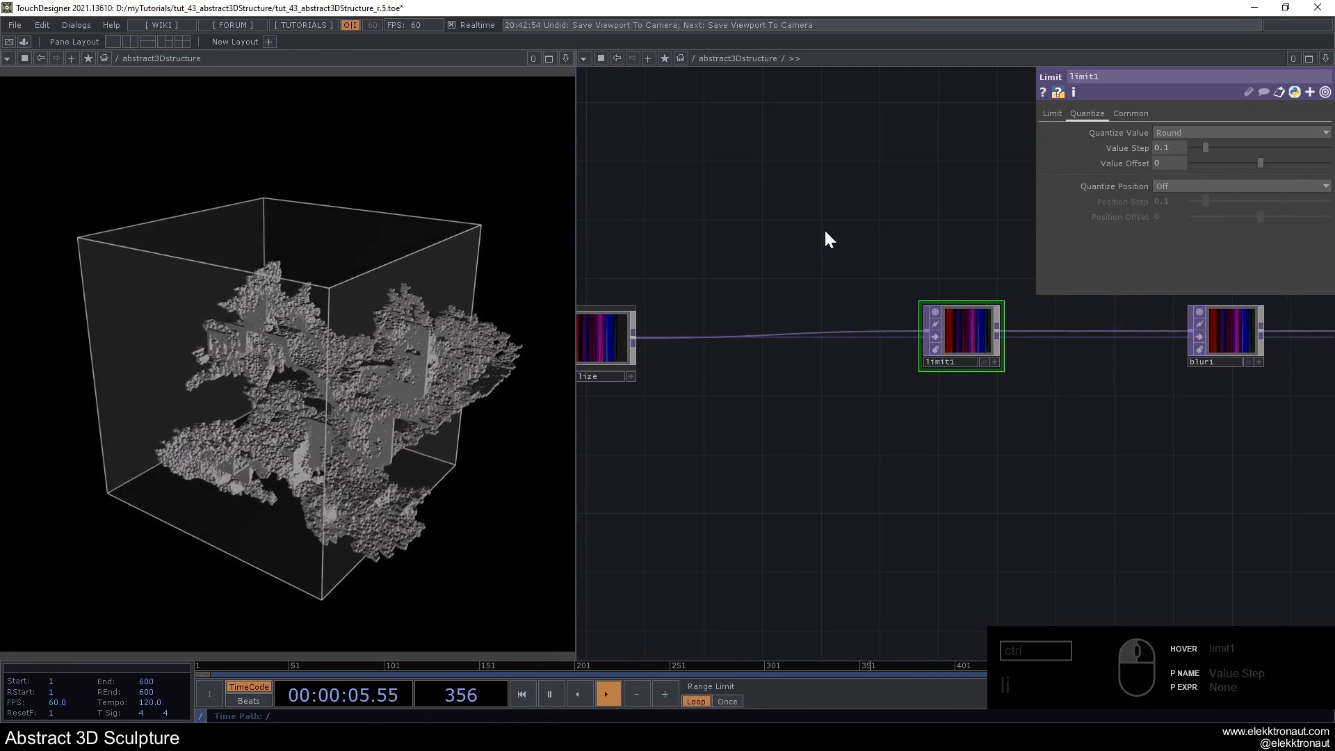
left_click(935, 337)
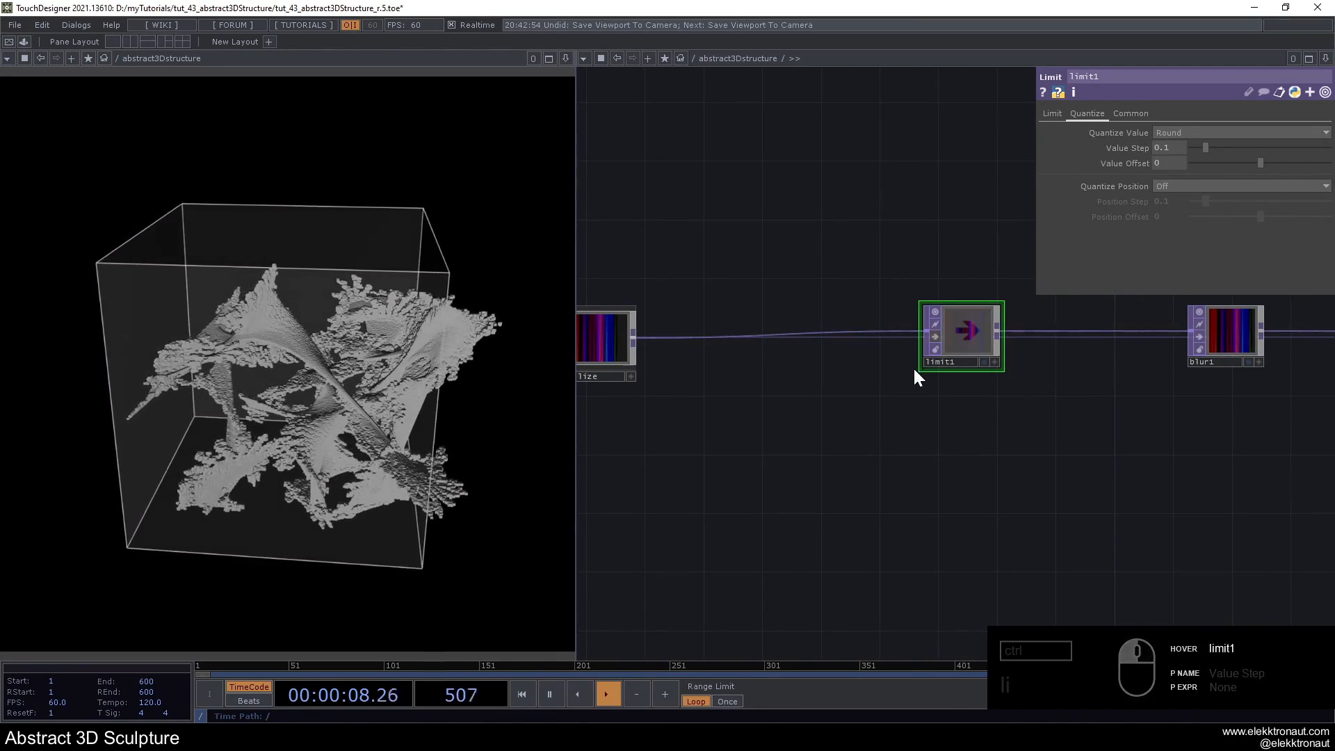
- Insert a second Limit TOP into the connection between blur1 and pos
left_click_drag(1158, 434, 810, 422)
left_click_drag(928, 399, 798, 397)
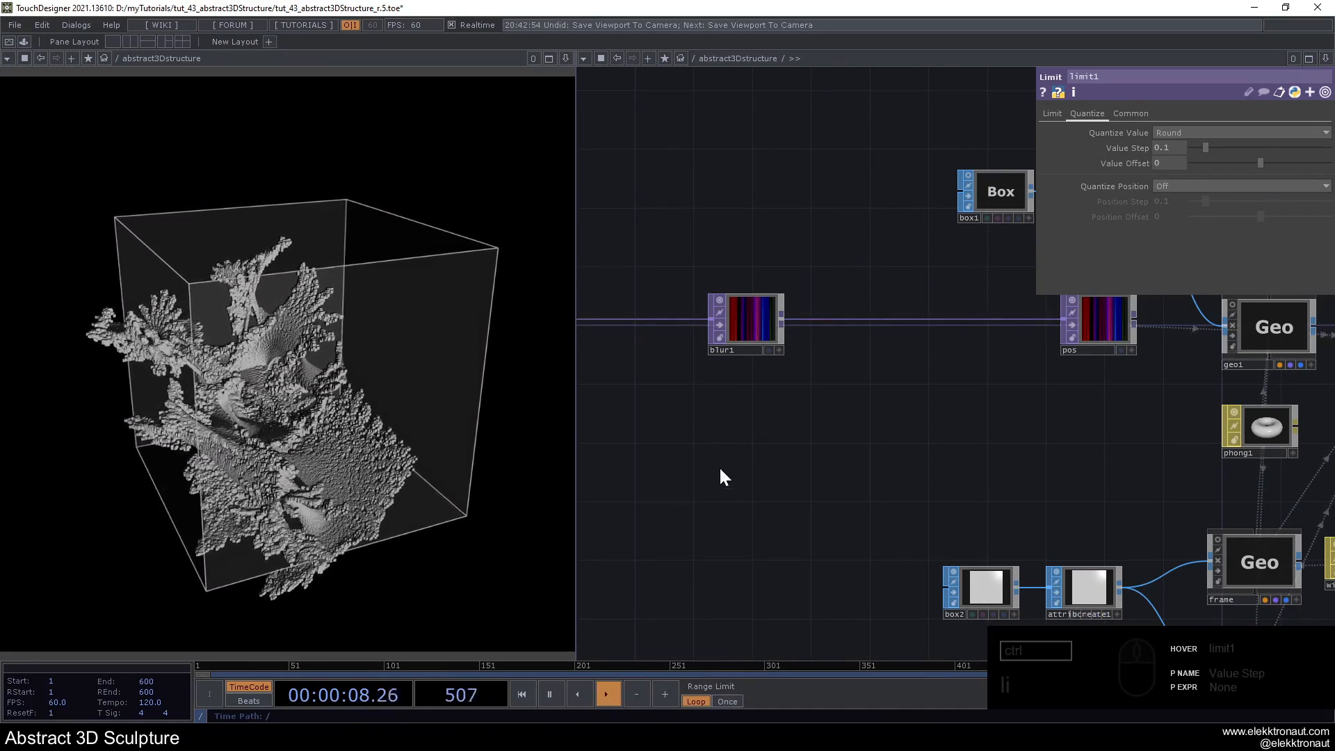
left_click_drag(710, 426, 725, 422)
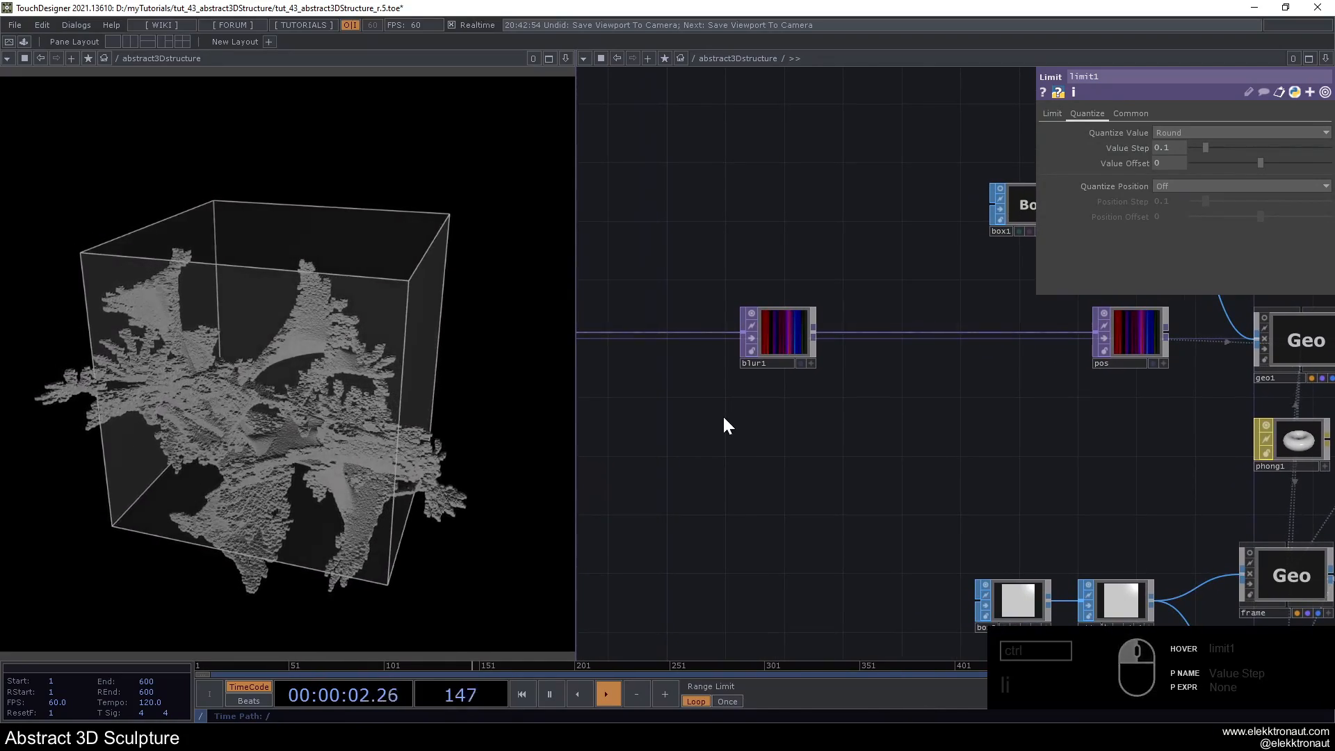
right_click(844, 332)
left_click(869, 314)
type("li")
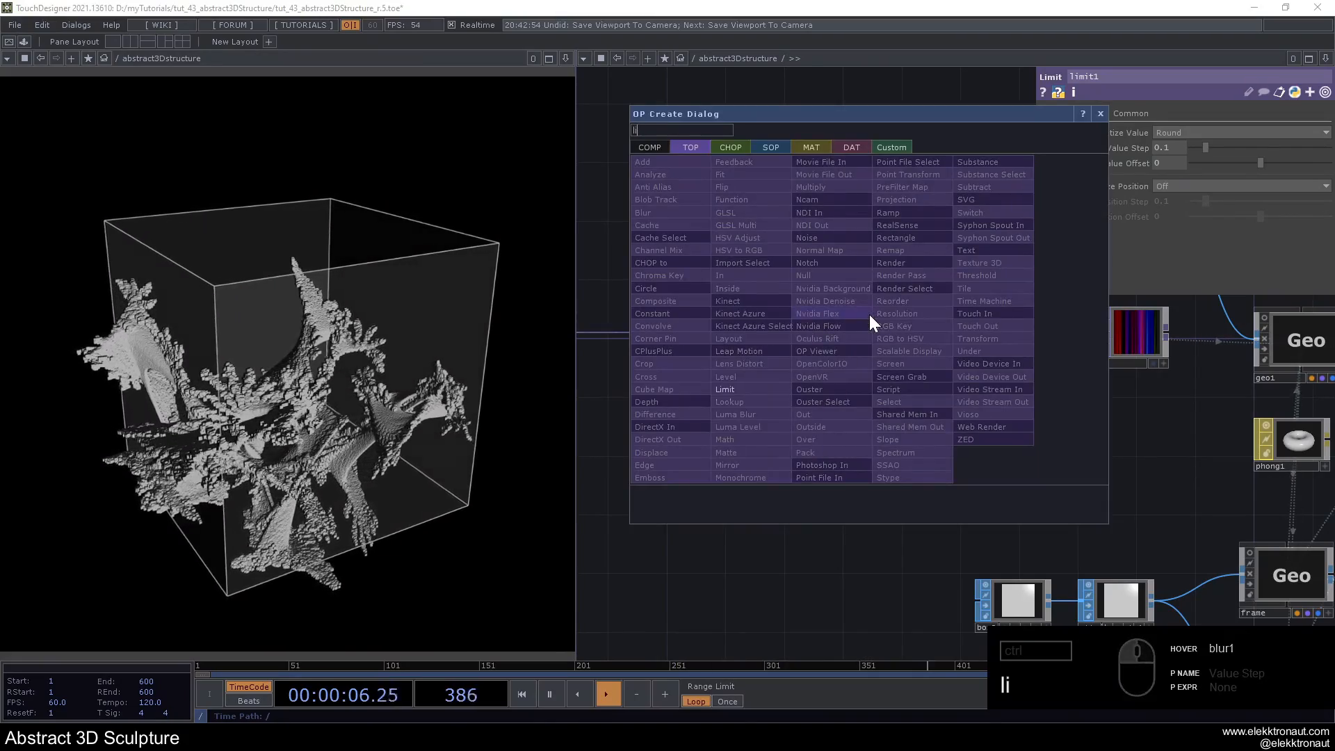
left_click(757, 384)
left_click(1001, 348)
scroll(1005, 376, "down", 3)
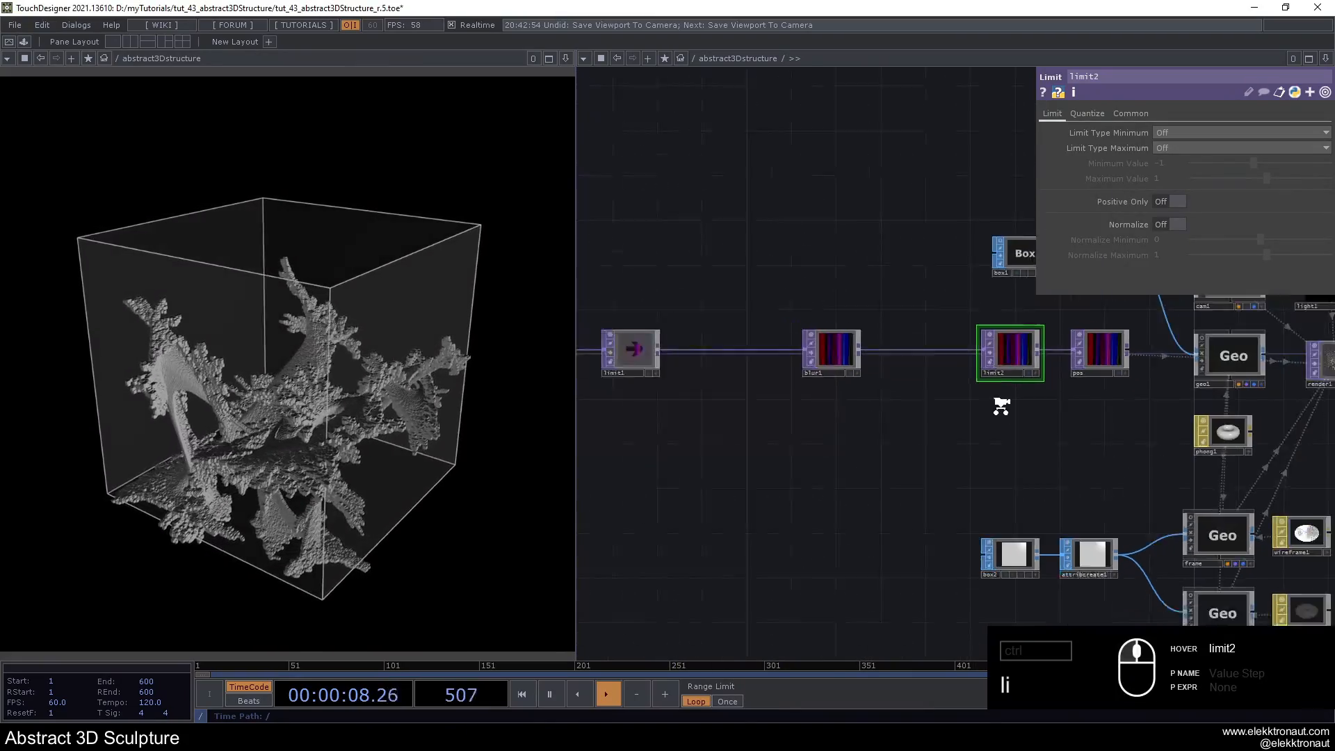
scroll(1003, 372, "up", 3)
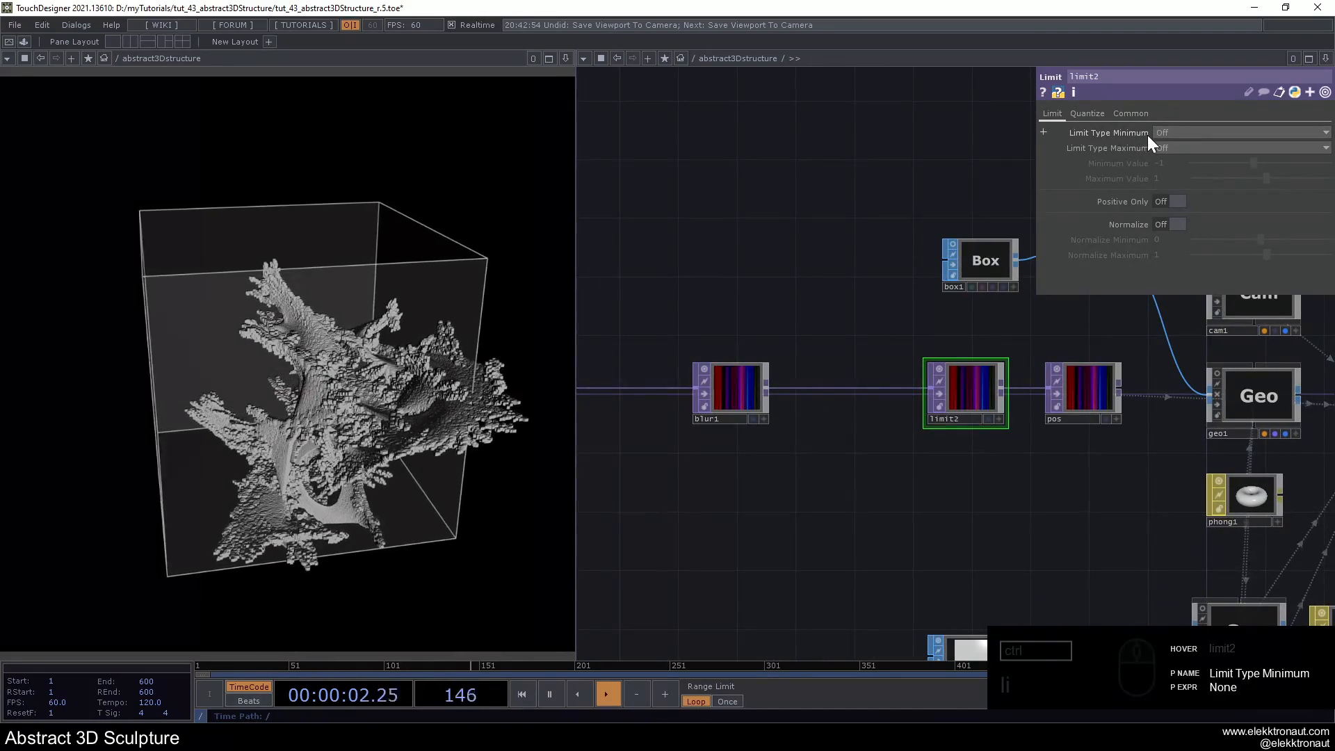
- Set limit2's minimum and maximum limit types to Clamp, with a Minimum Value of -.5 and a Maximum Value of .5
left_click(1175, 136)
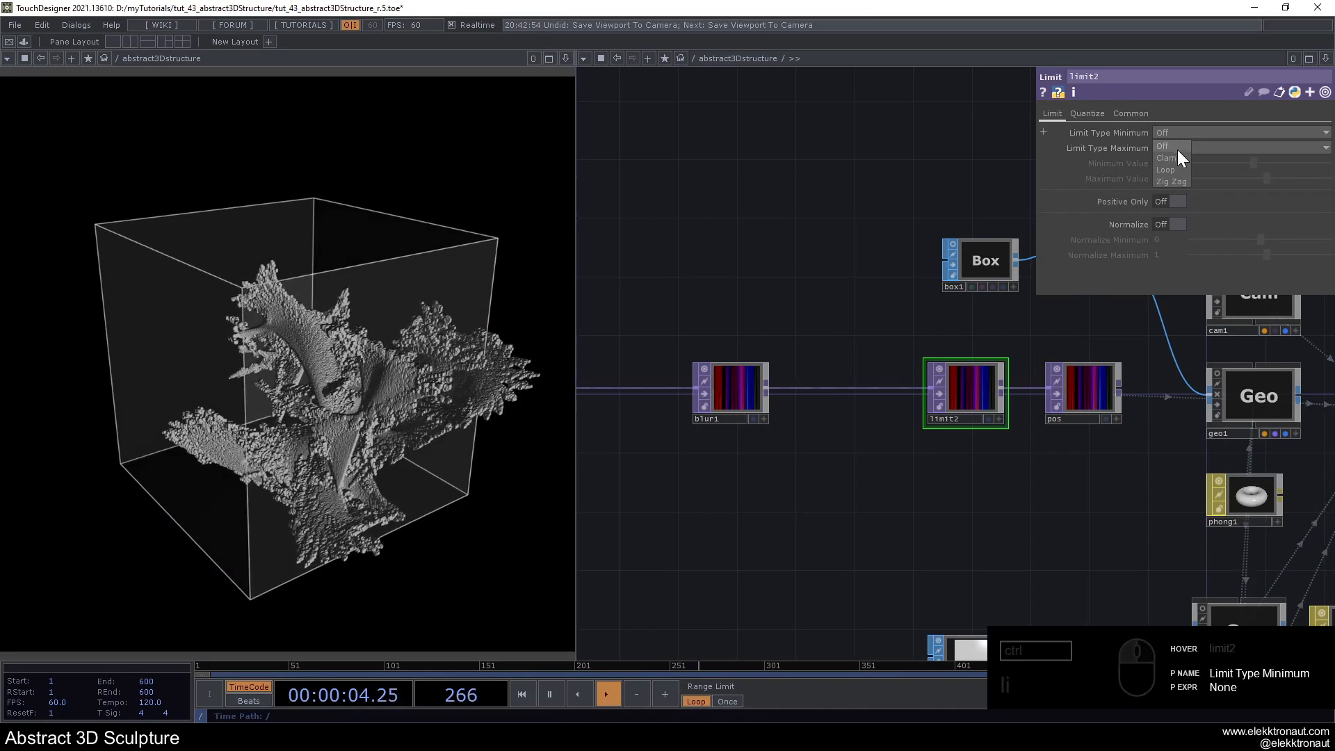
left_click(1179, 158)
left_click(1179, 151)
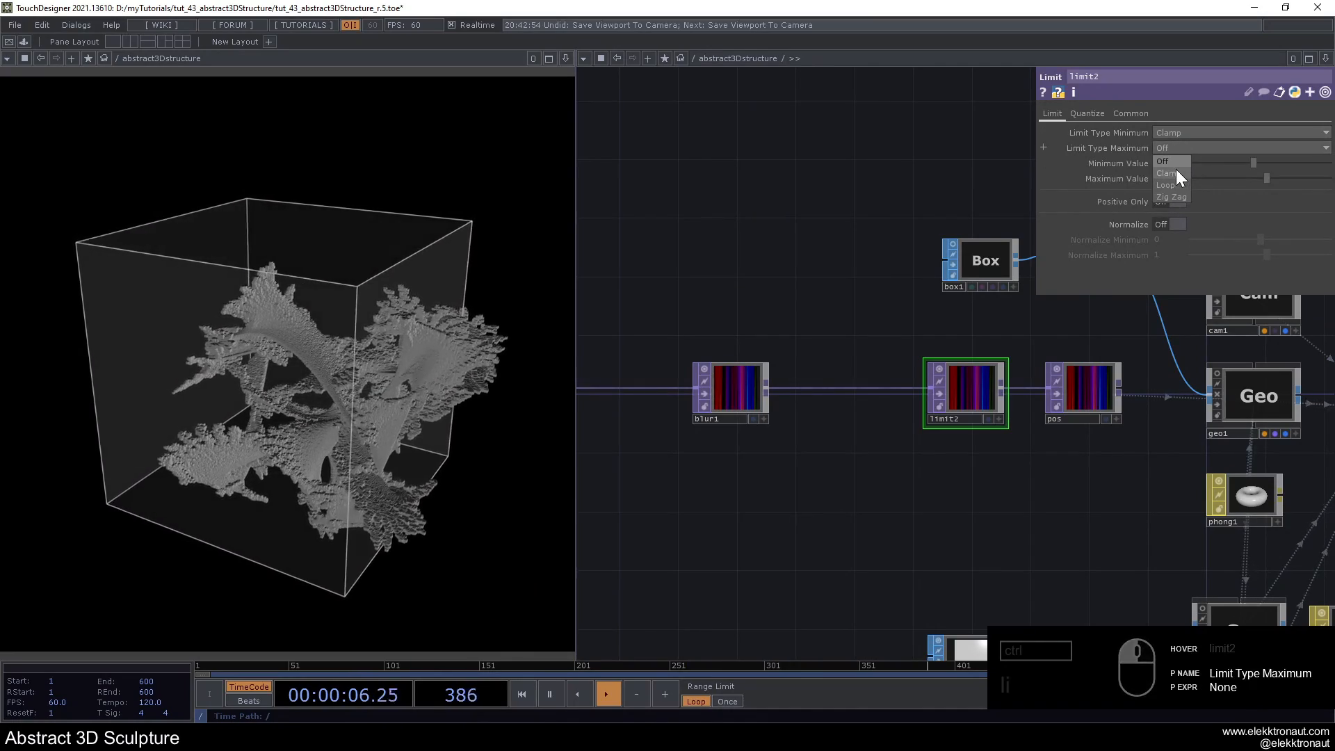
left_click(1161, 159)
type("-")
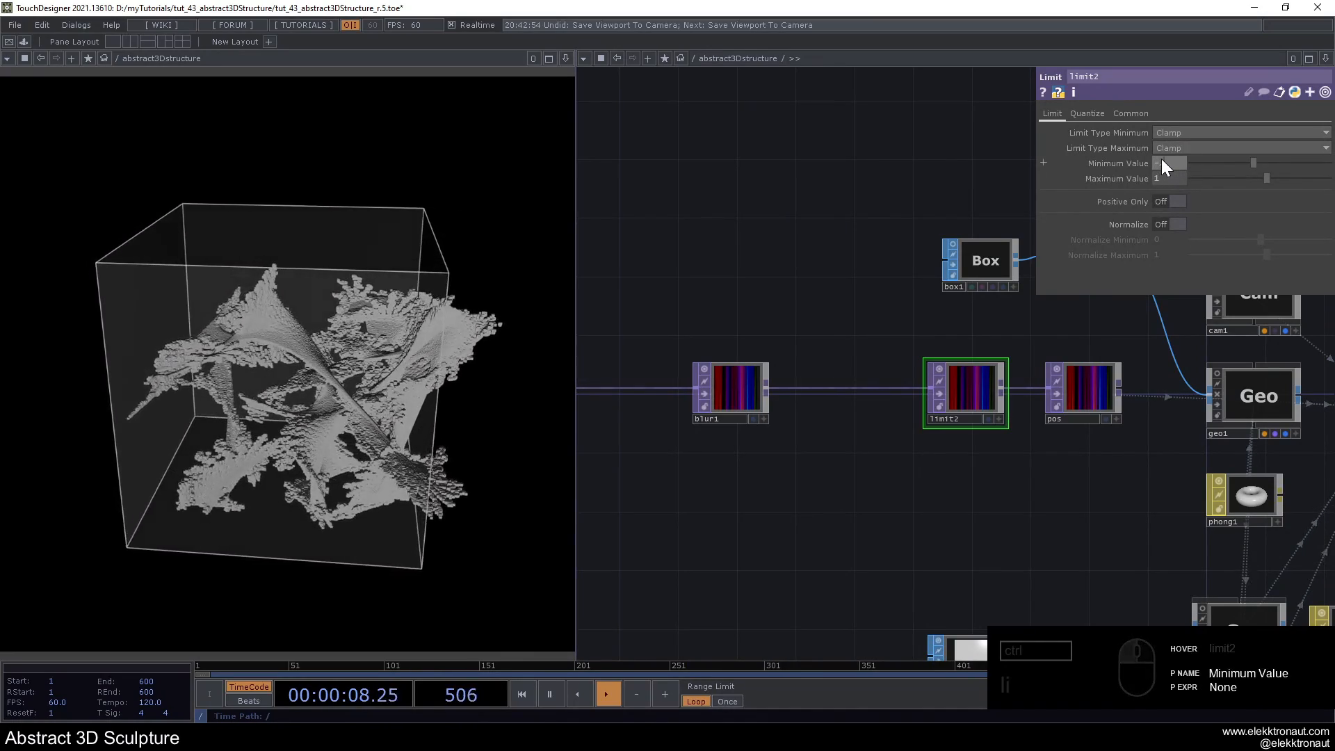
type(".5")
left_click(1158, 177)
type(".5")
left_click(903, 163)
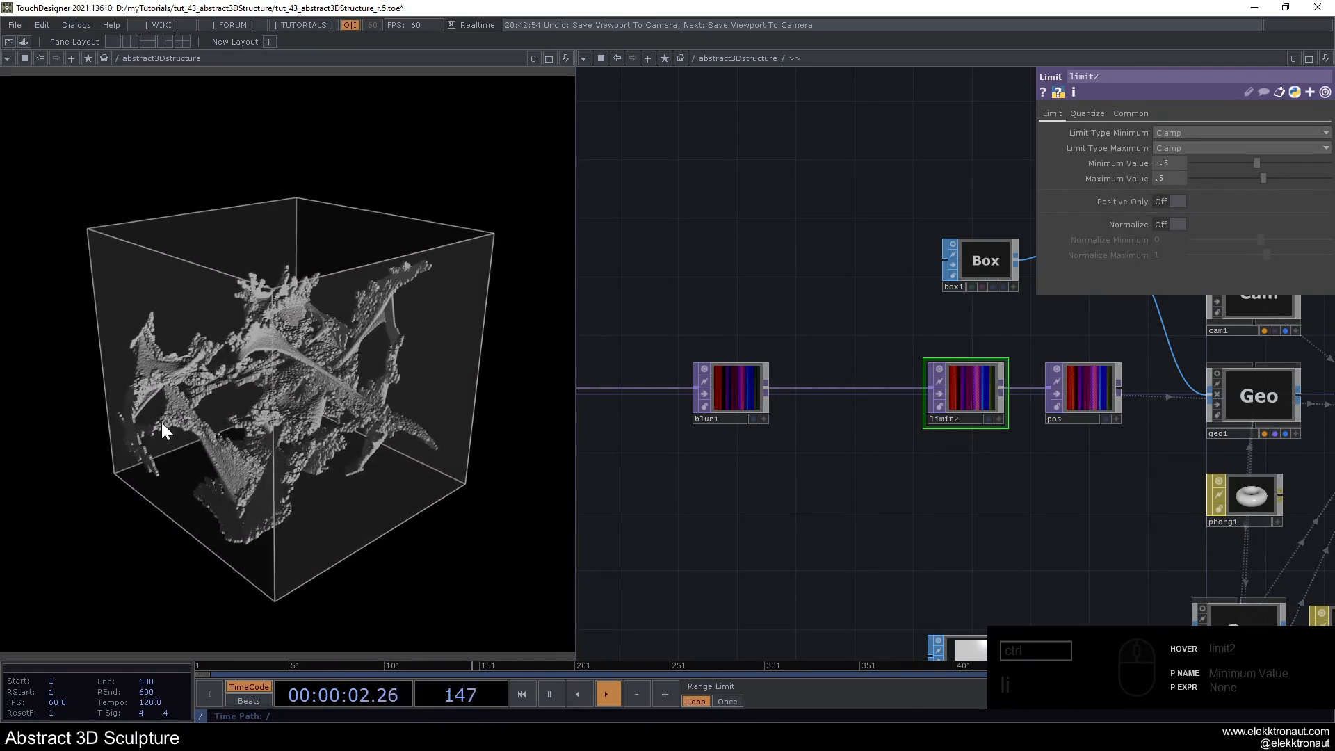
- Try Loop for limit2's maximum and minimum limit types, and undo both changes
left_click(1168, 147)
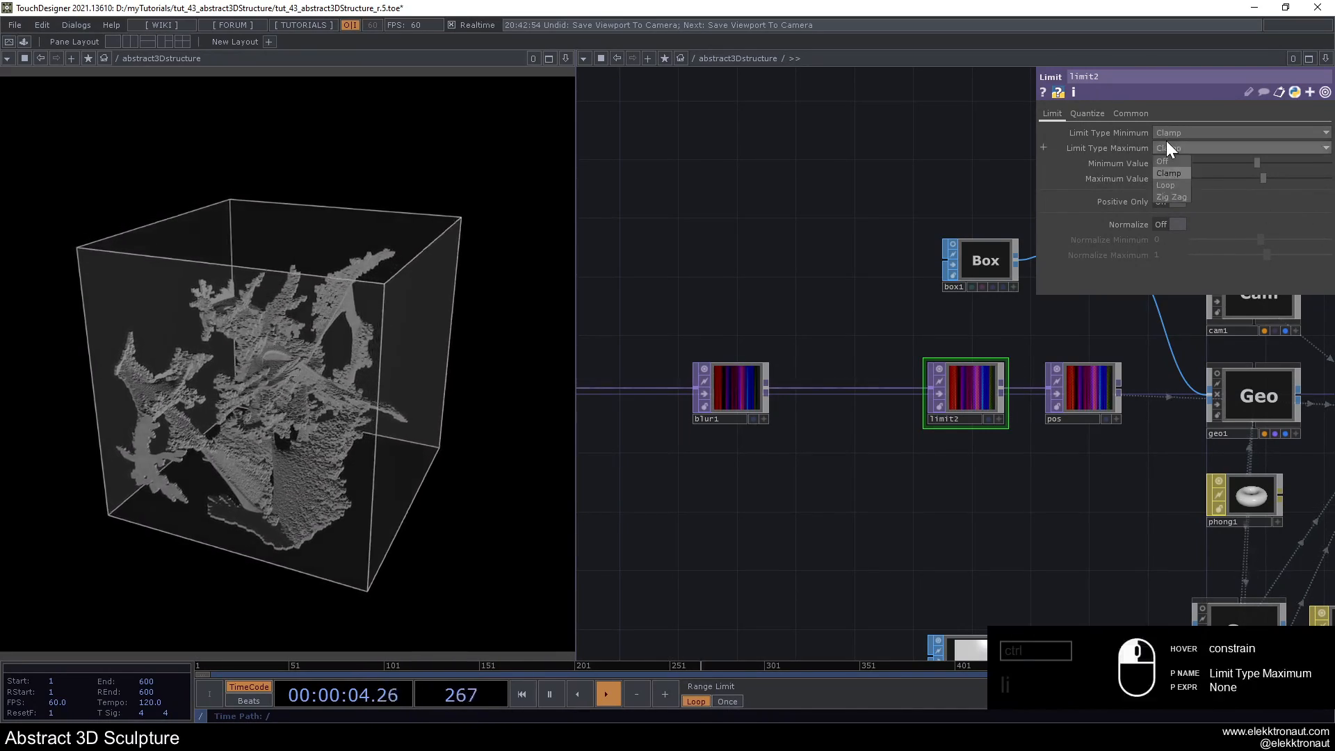
left_click(1168, 187)
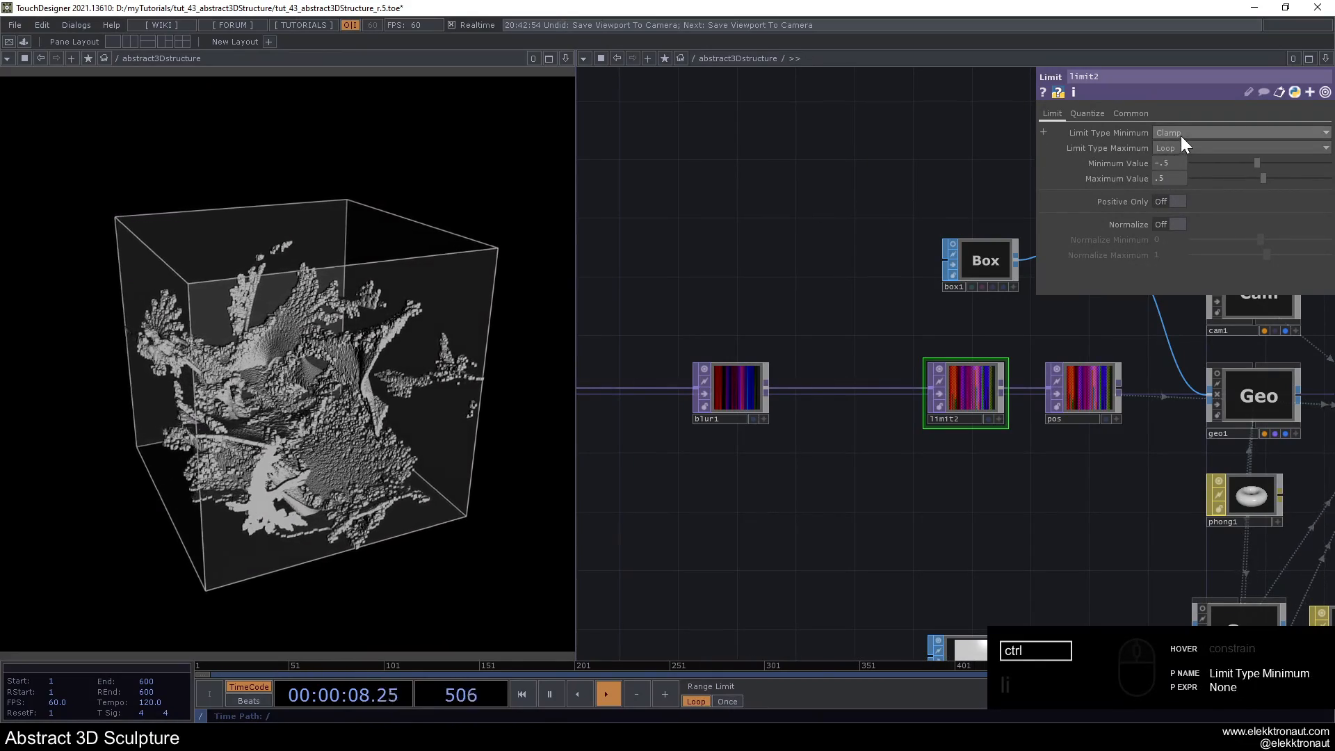
left_click(1182, 133)
left_click(1181, 170)
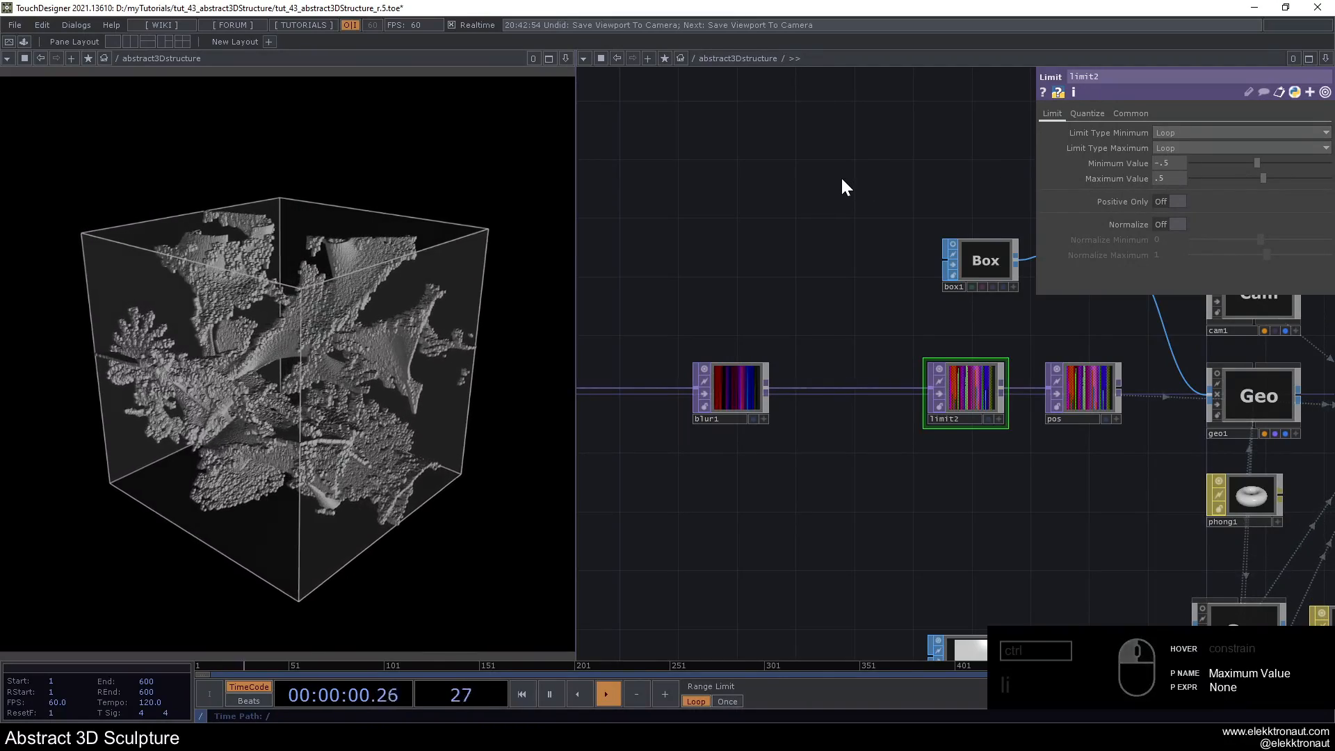
key("ctrl+z")
key("ctrl+z")
left_click_drag(816, 194, 878, 171)
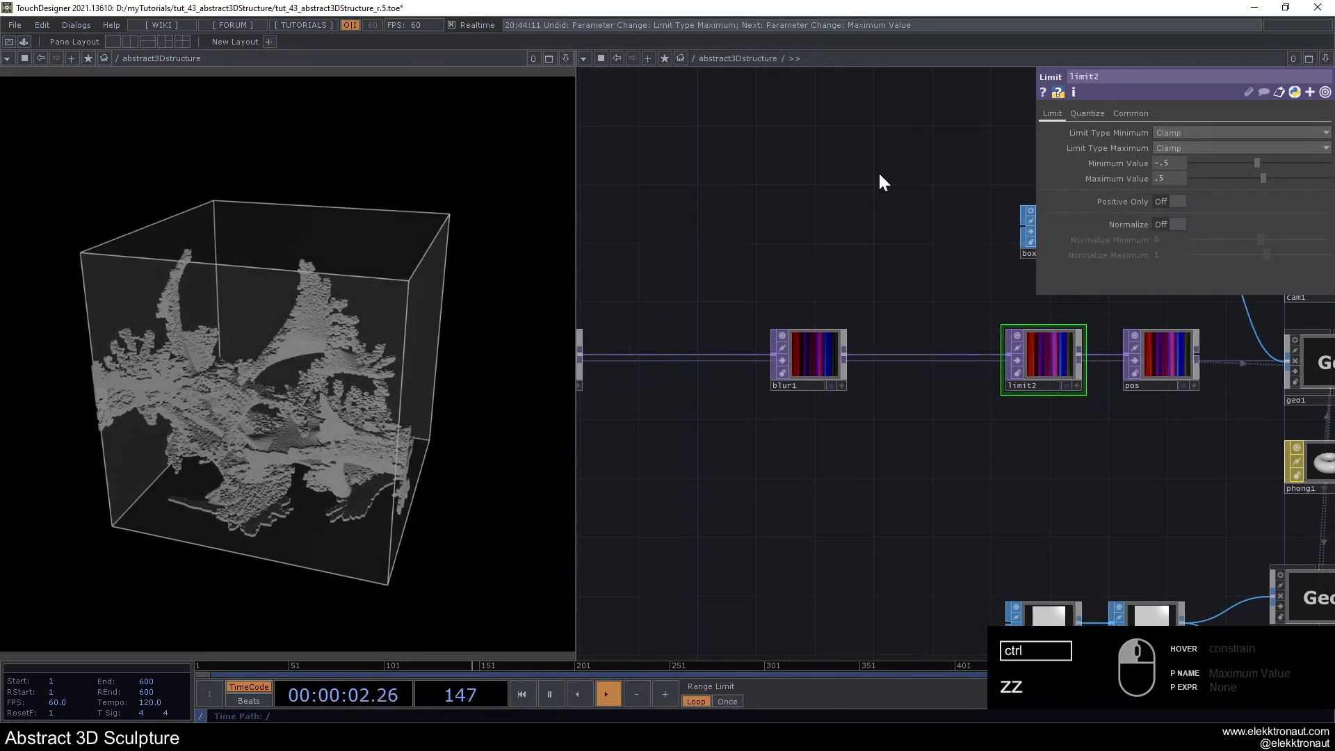
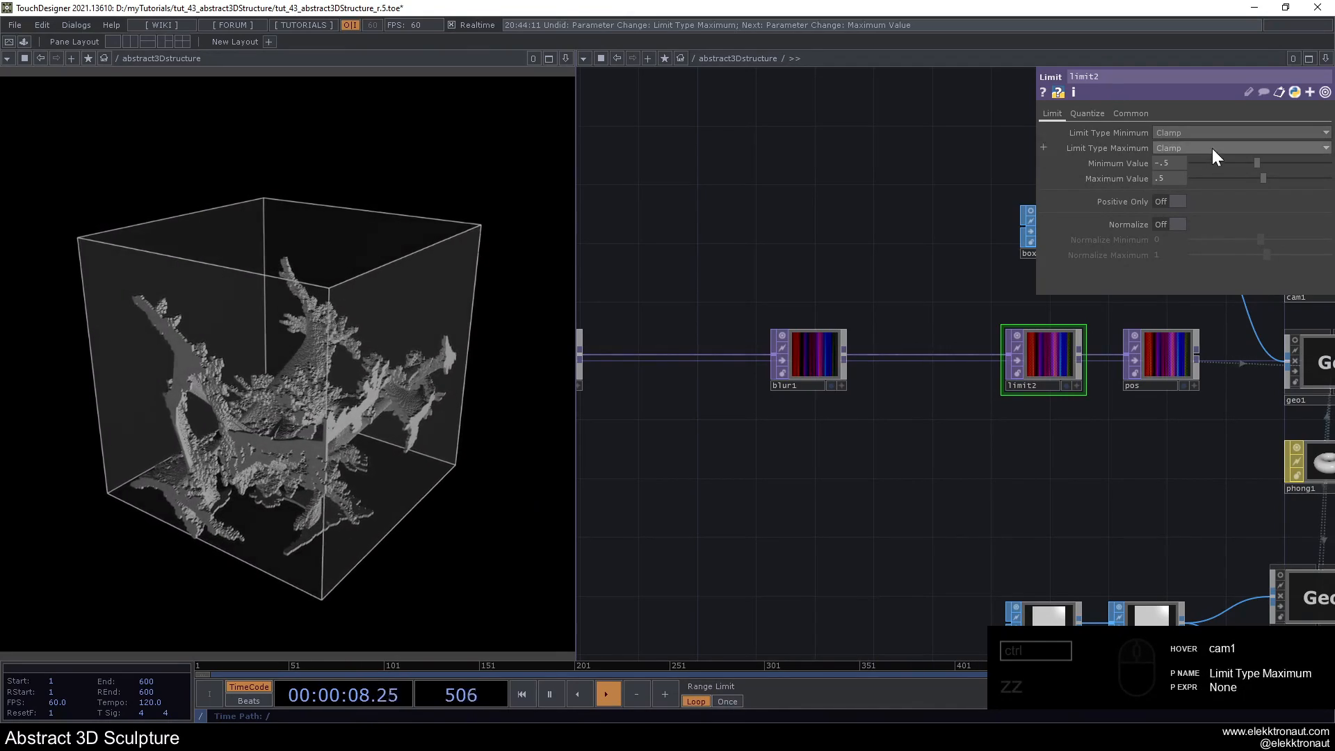
- Try a Scale of 0.7 on box2, then undo the scale change
scroll(866, 261, "down", 5)
scroll(859, 368, "up", 3)
left_click_drag(1039, 379, 833, 379)
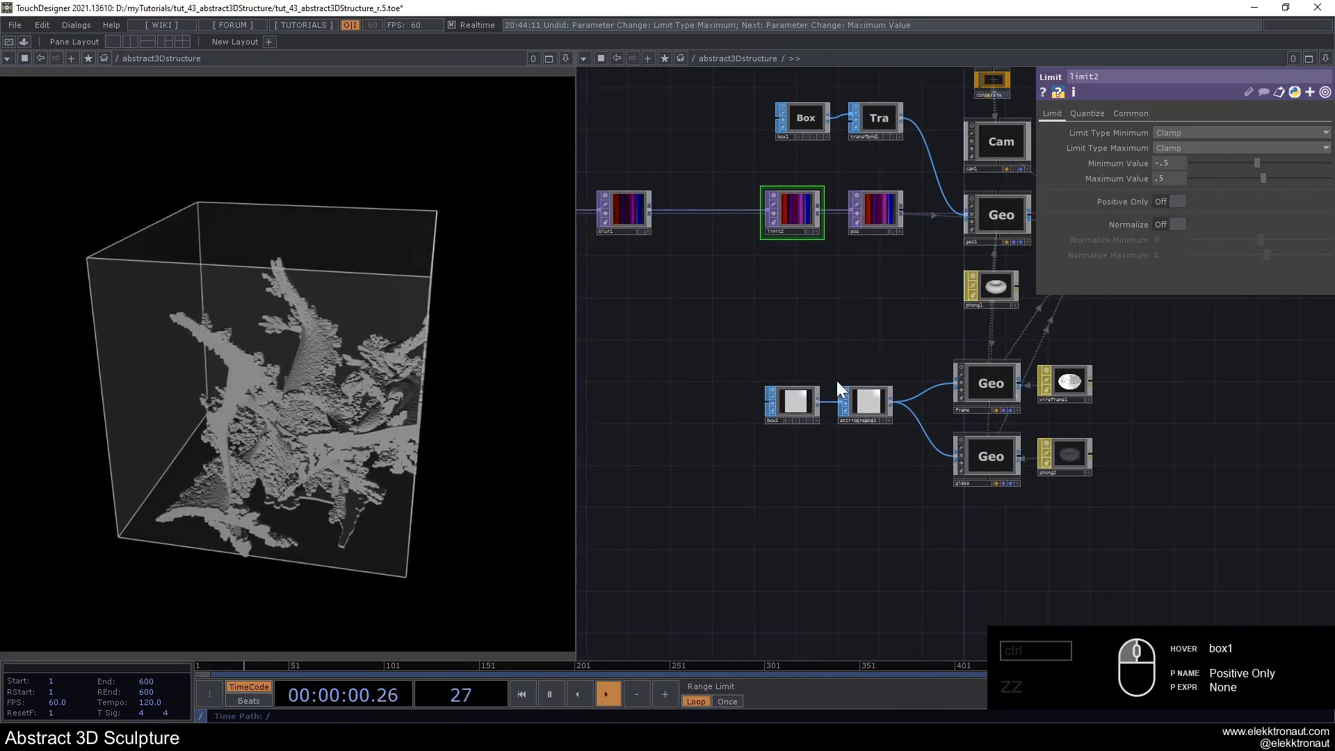
scroll(832, 378, "up", 2)
right_click_drag(671, 328, 873, 426)
left_click(748, 392)
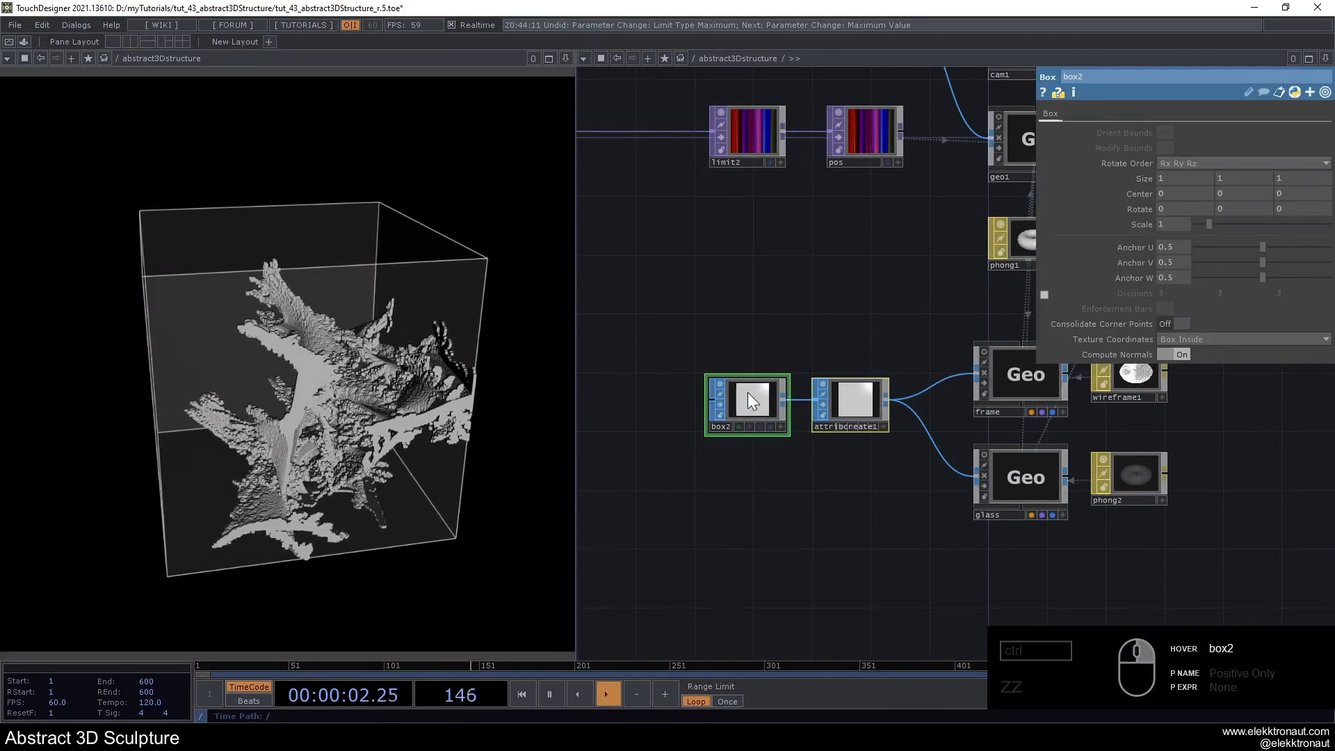
scroll(837, 289, "down", 2)
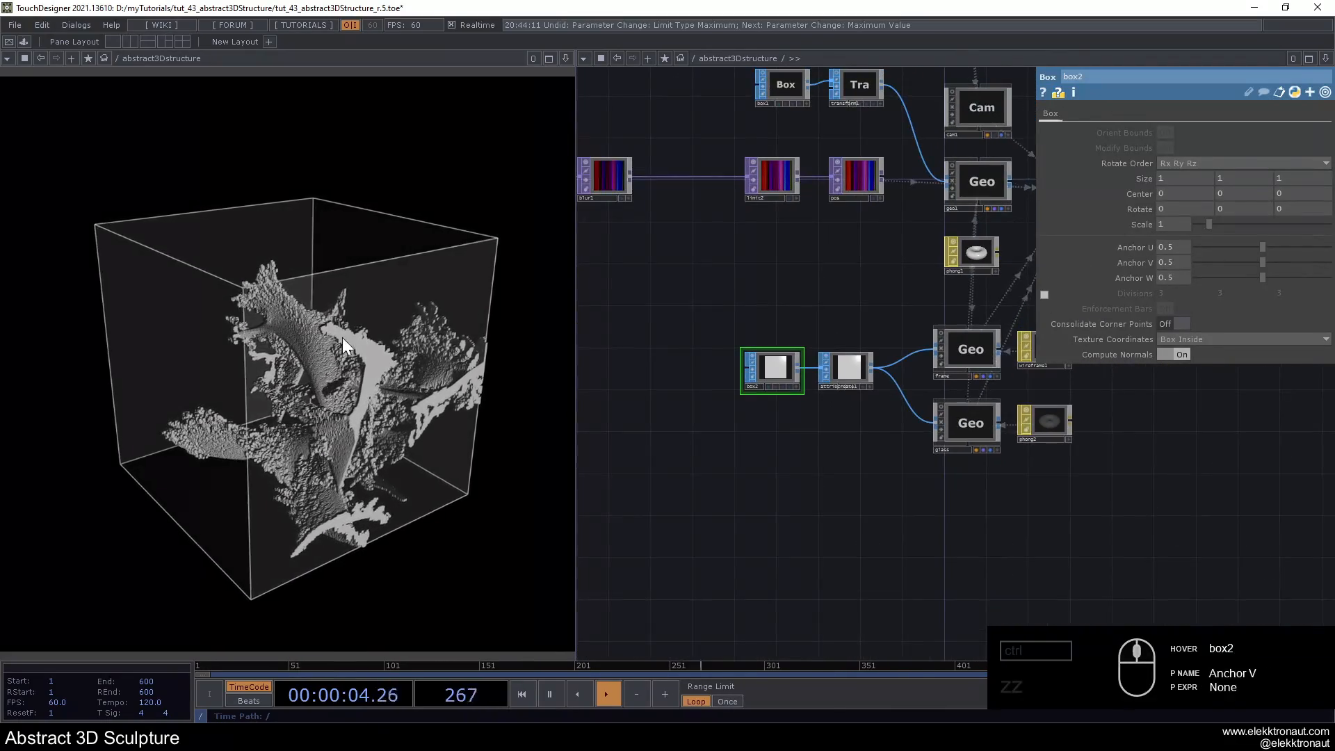
left_click_drag(1169, 220, 1147, 222)
left_click_drag(684, 283, 852, 381)
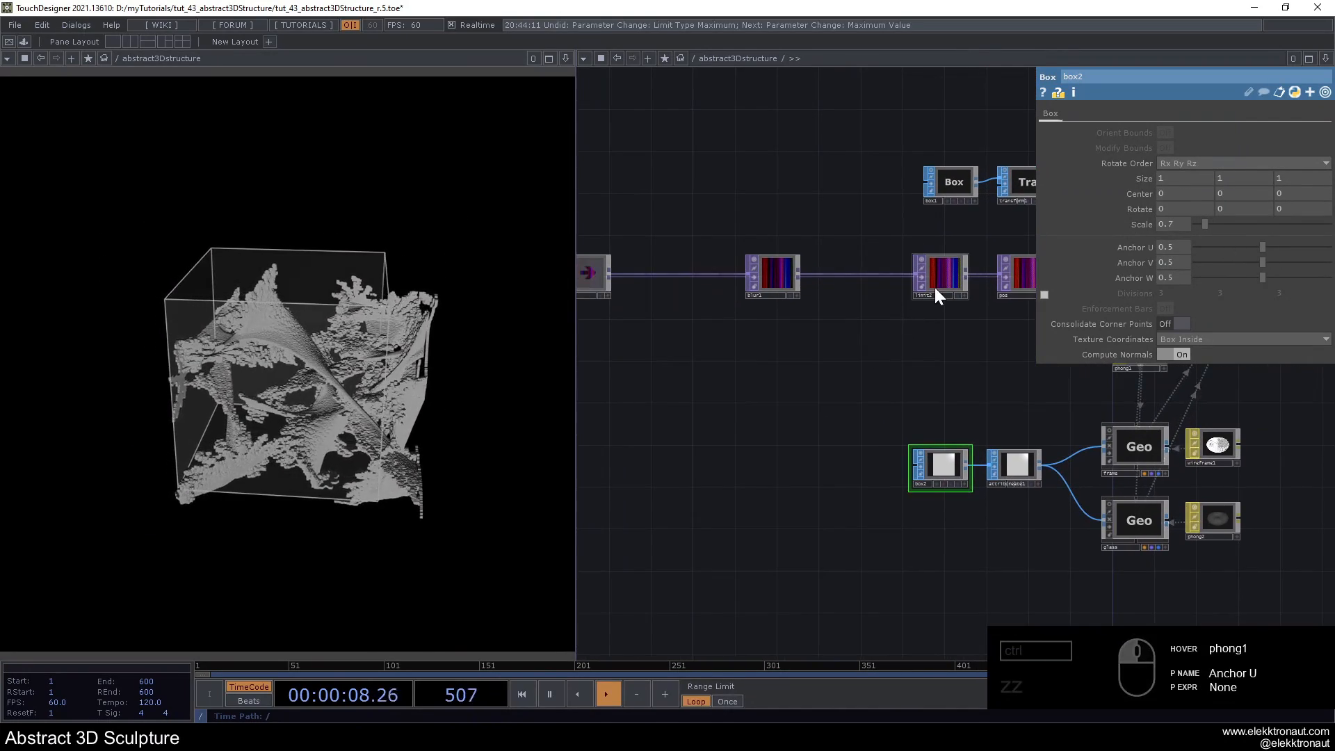
left_click(933, 287)
key("ctrl+z")
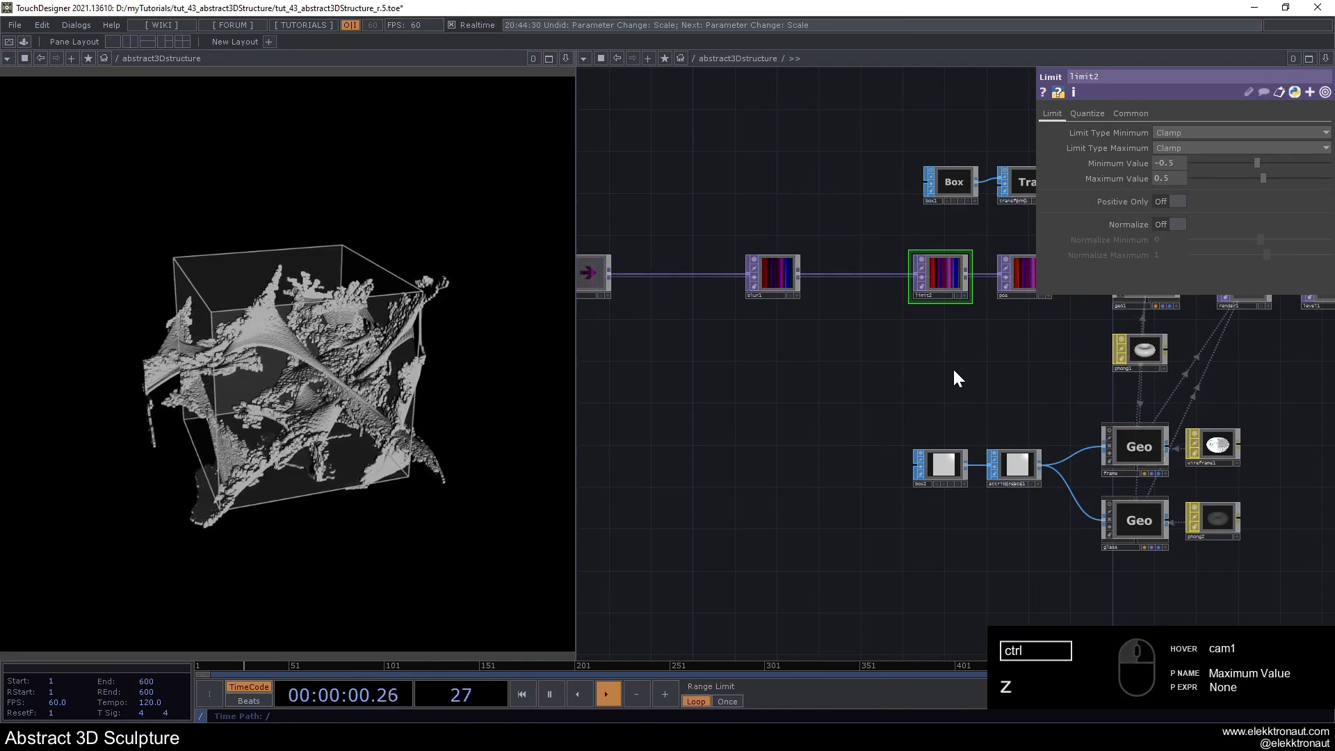
key("ctrl+z")
- Set limit2's maximum and minimum limit types to Loop
left_click_drag(944, 317, 867, 352)
scroll(864, 307, "up", 3)
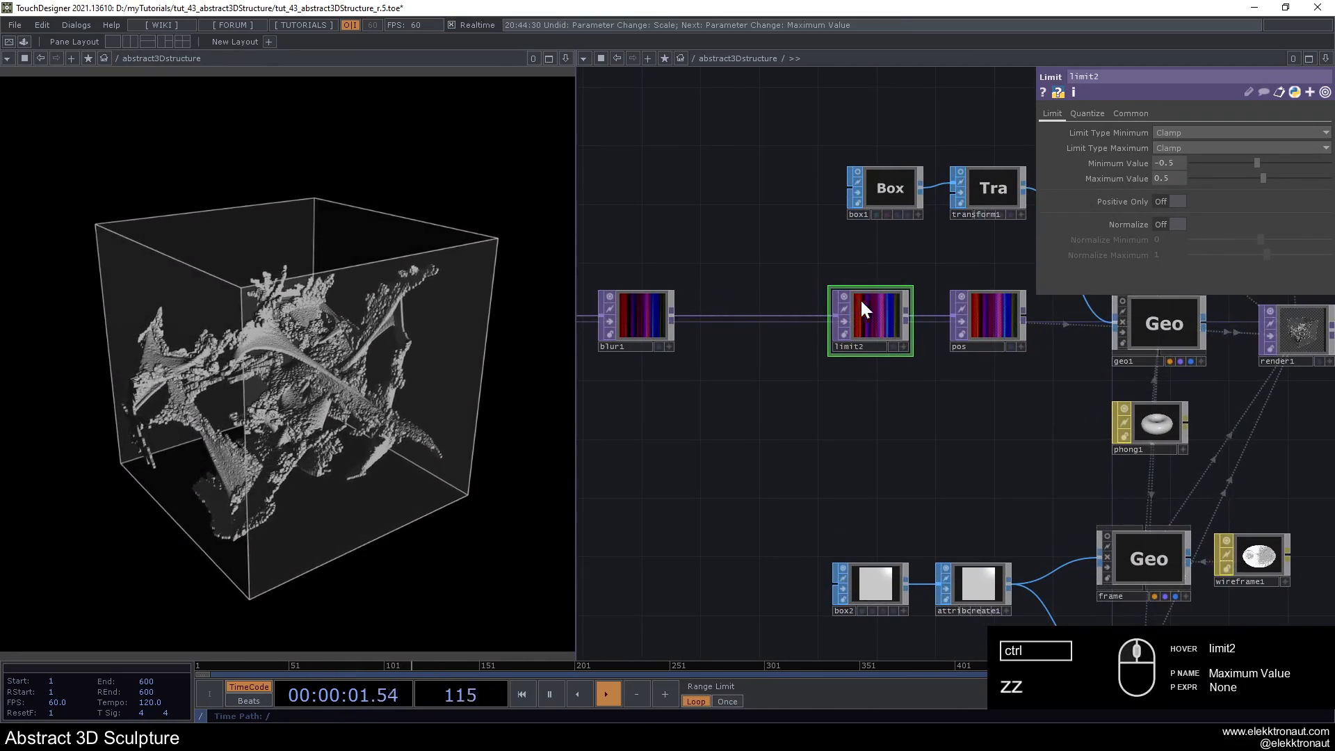
left_click(1198, 146)
left_click(1177, 181)
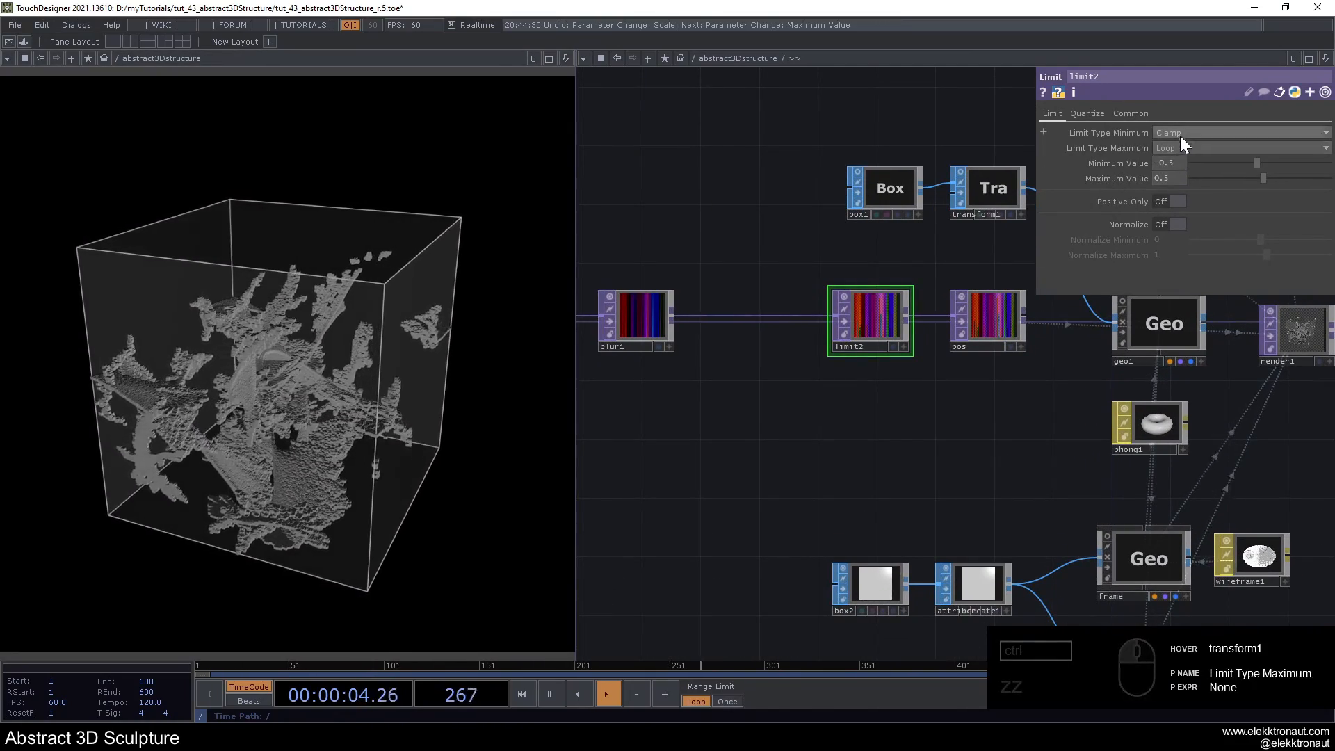
left_click(1179, 136)
left_click(1179, 174)
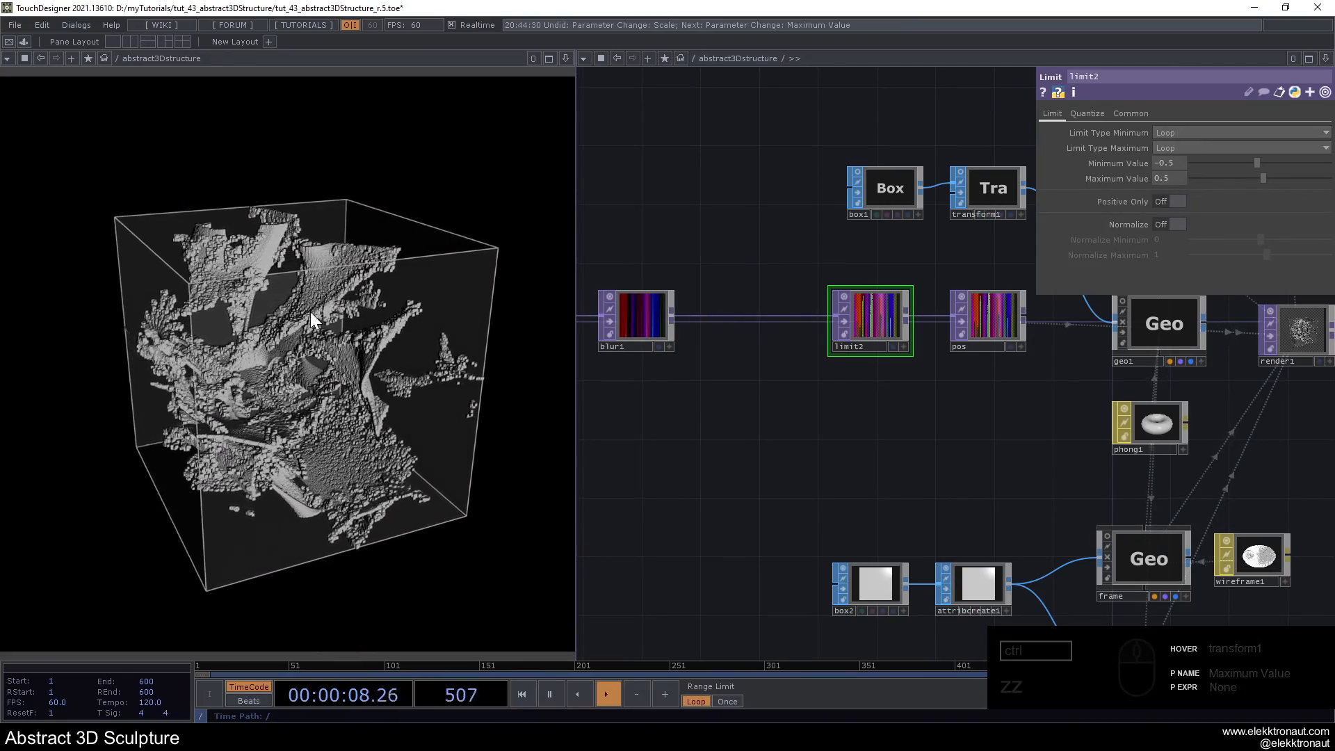
- Change noise1's Seed to 2488 for a different variation of the structure
left_click_drag(812, 406, 1175, 408)
scroll(1175, 408, "down", 3)
left_click_drag(979, 449, 1163, 443)
scroll(755, 311, "up", 2)
left_click_drag(755, 310, 1255, 288)
scroll(1238, 306, "down", 1)
left_click(866, 343)
left_click_drag(862, 406, 733, 416)
left_click_drag(1212, 151, 1225, 153)
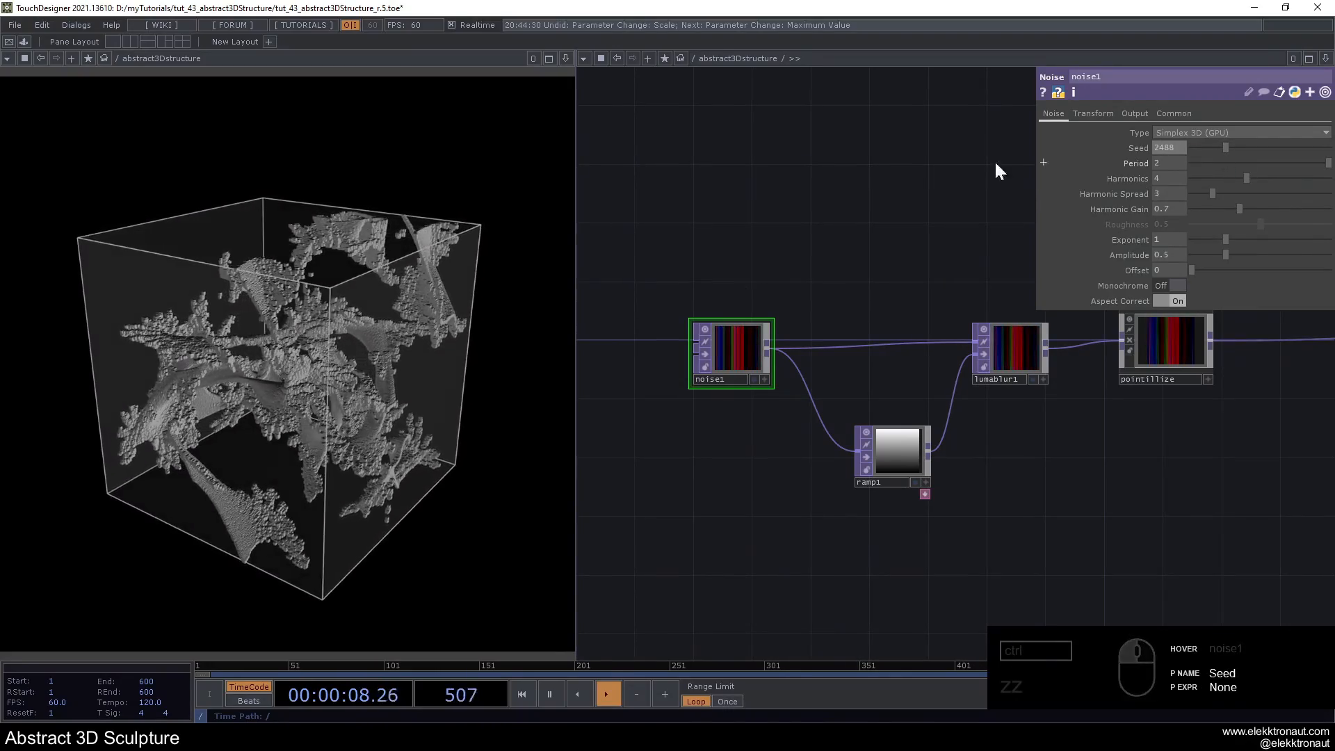
- Toggle limit2's bypass repeatedly to compare the limited and unlimited structure, leaving the operator bypassed
scroll(752, 195, "down", 6)
left_click_drag(917, 217, 581, 259)
scroll(775, 250, "up", 1)
scroll(775, 251, "up", 4)
left_click_drag(827, 250, 584, 253)
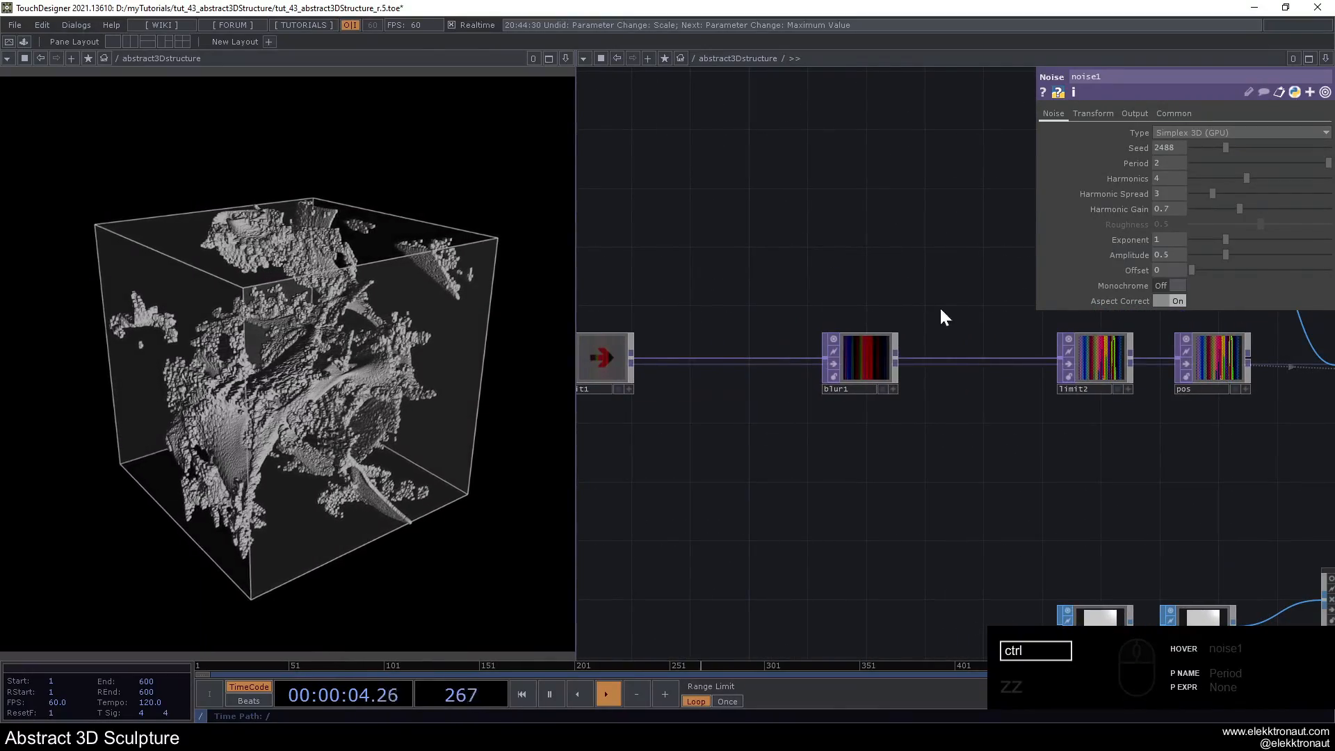
left_click(1072, 363)
left_click(1072, 362)
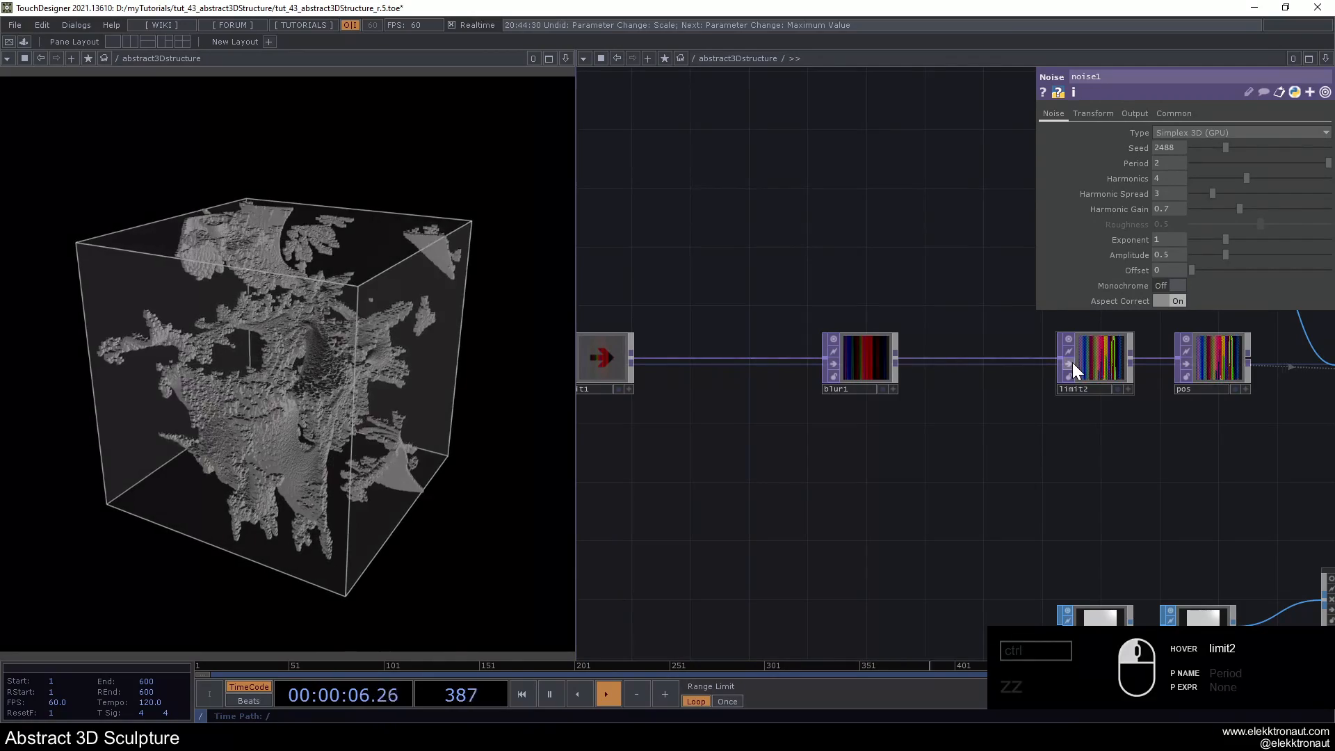
left_click(1072, 362)
left_click(1072, 363)
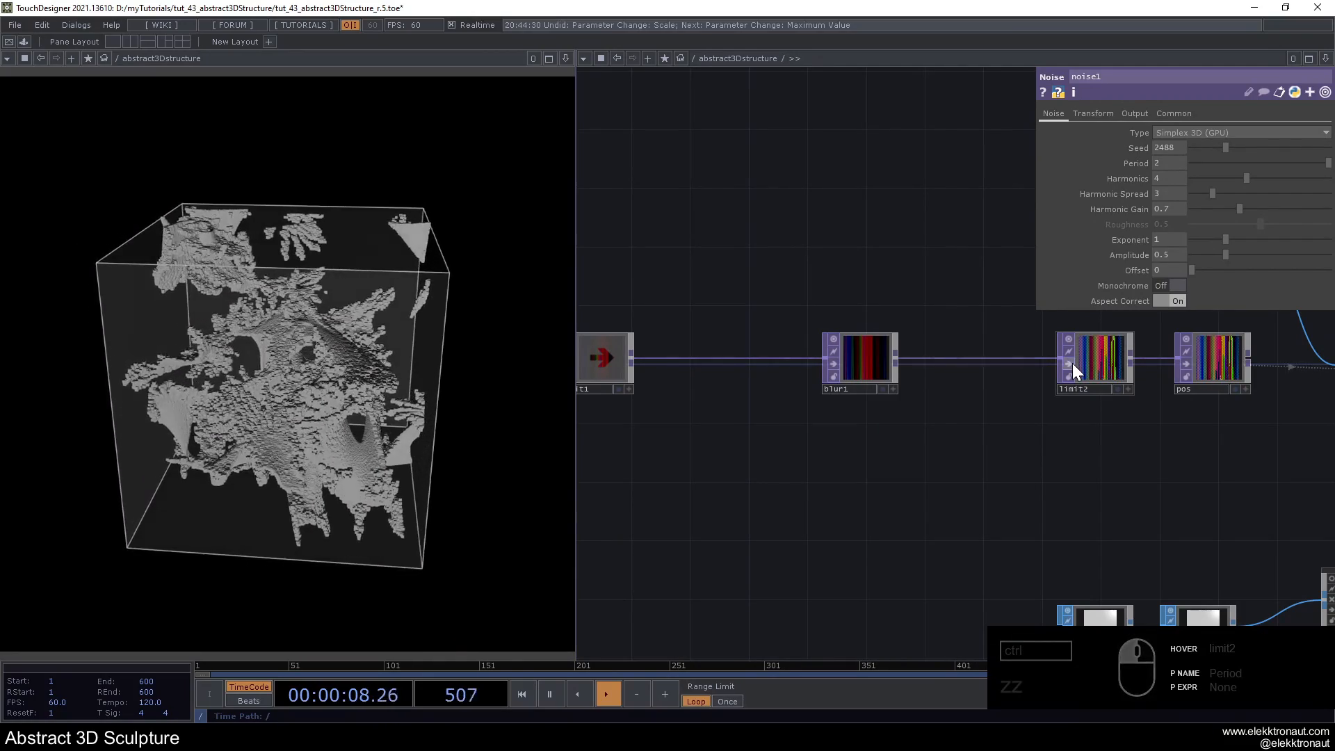
left_click(1072, 363)
- Set noise1's Amplitude to 0.62 and enlarge its node in the network
scroll(1072, 363, "down", 5)
left_click_drag(1050, 437, 1308, 442)
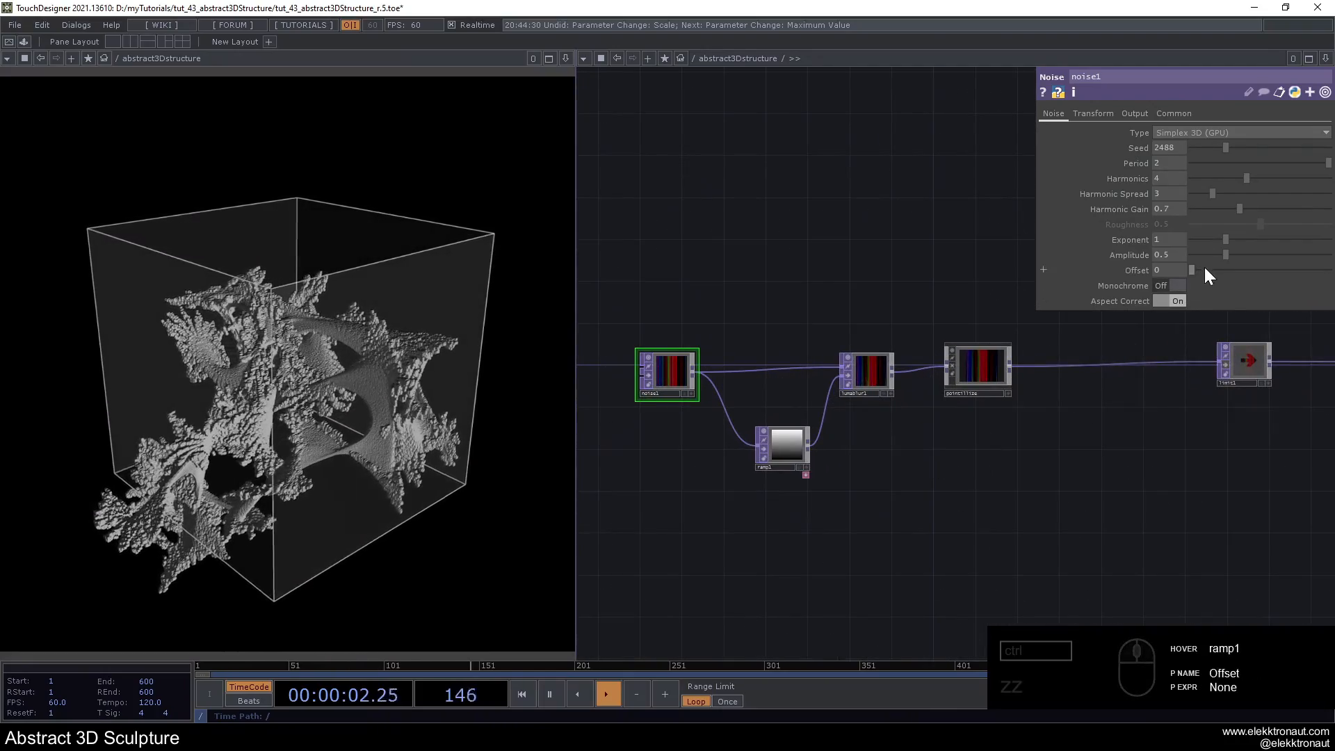
left_click_drag(1224, 255, 1235, 255)
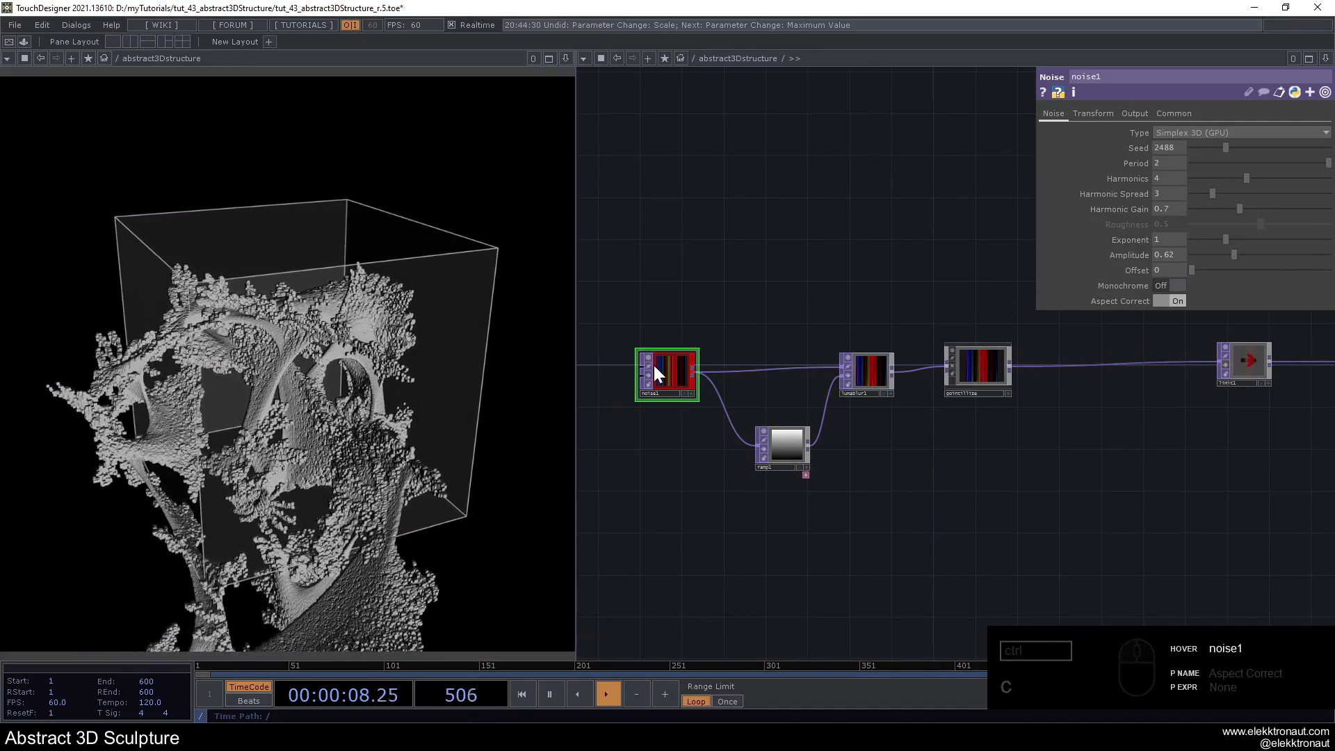
left_click_drag(635, 354, 608, 334)
left_click_drag(695, 356, 665, 369)
- Try Clamp for both of limit2's limit types, followed by Loop for its maximum
left_click_drag(1078, 469, 745, 442)
left_click(1116, 340)
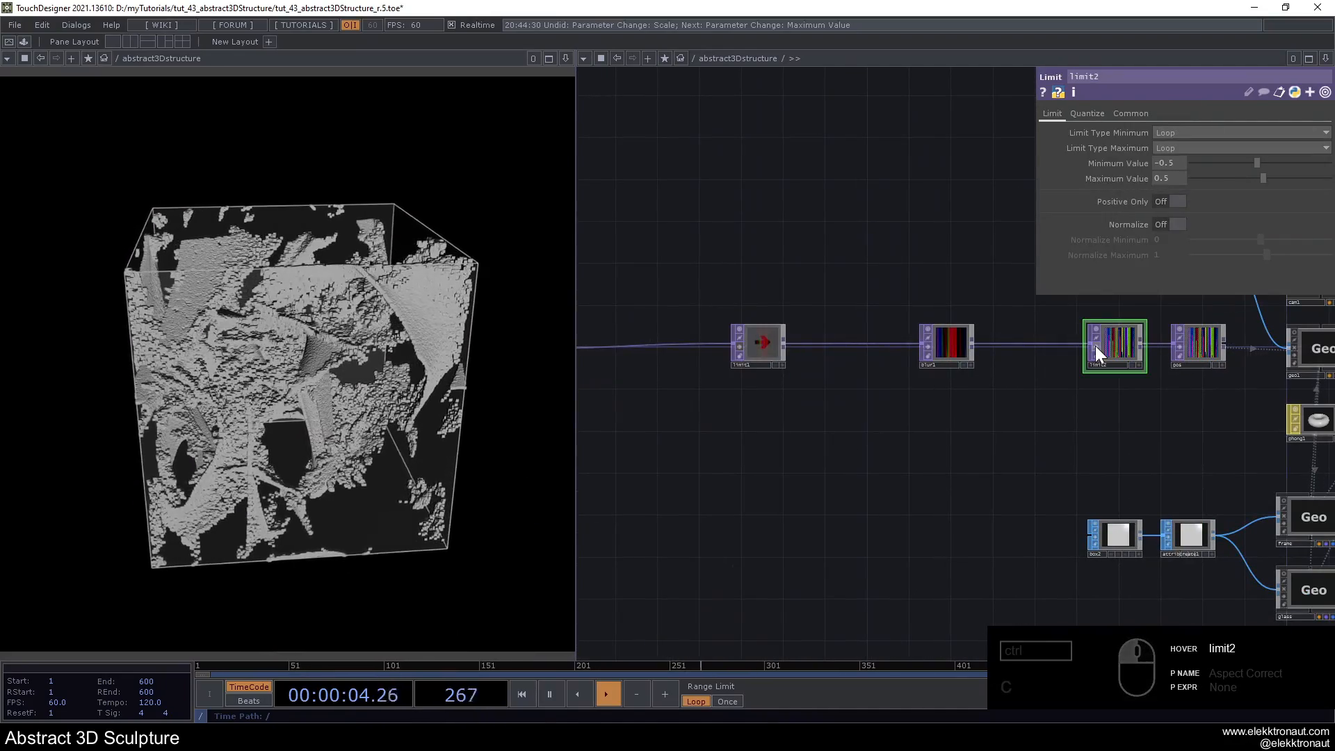
left_click(1169, 148)
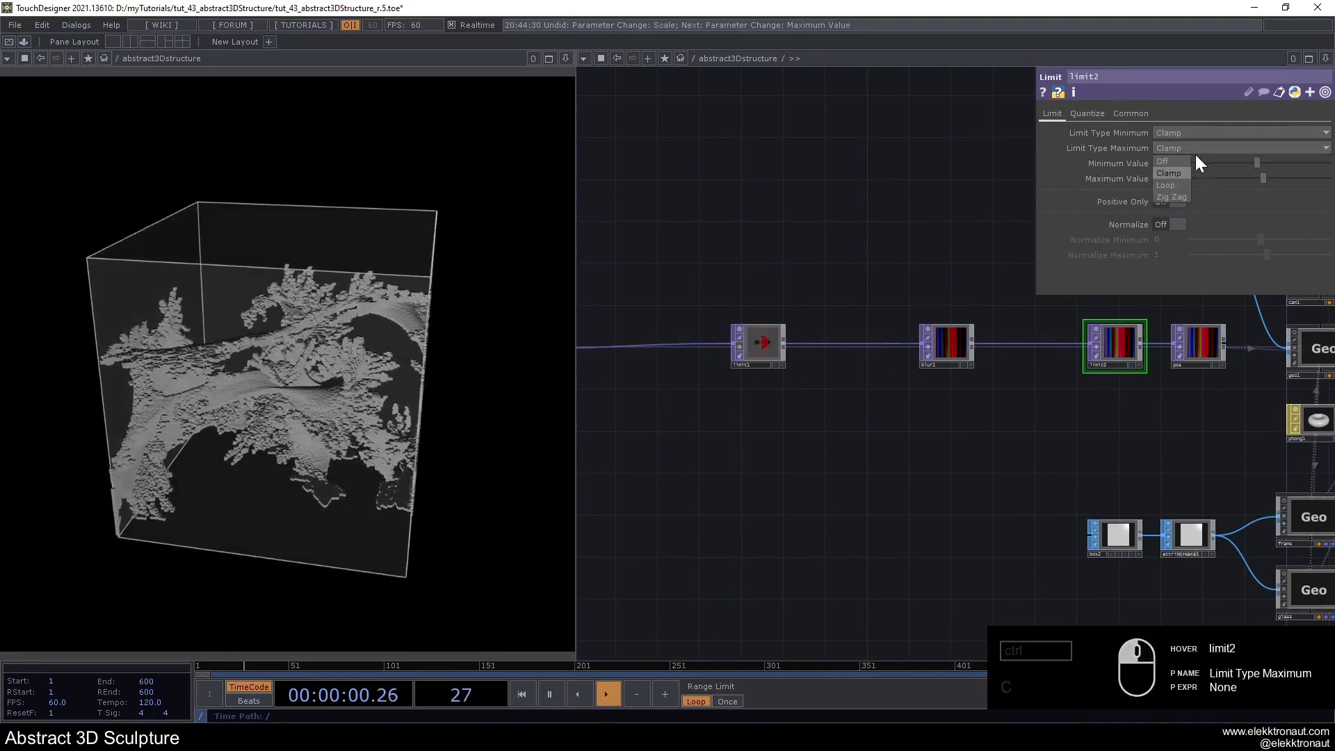
left_click(1179, 186)
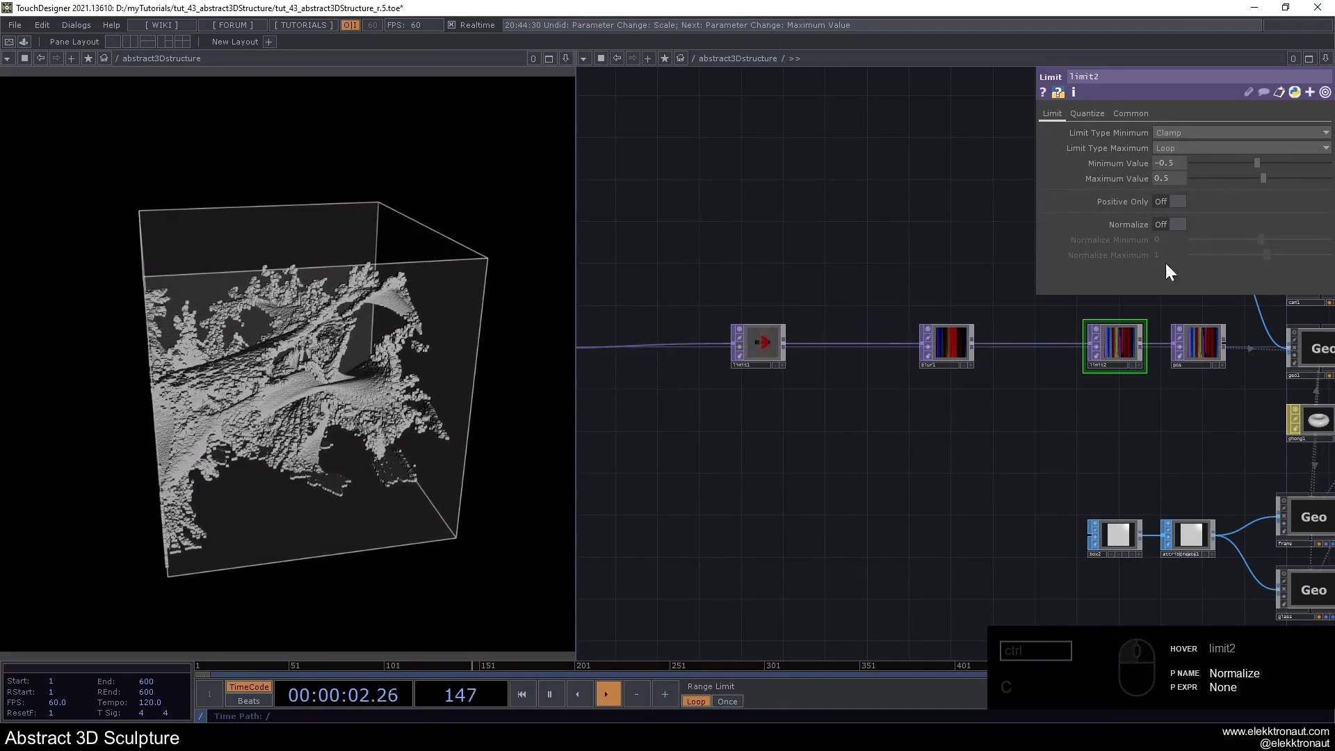
- Set limit2's maximum and minimum limit types to Zig Zag and bypass the operator
scroll(1091, 340, "up", 2)
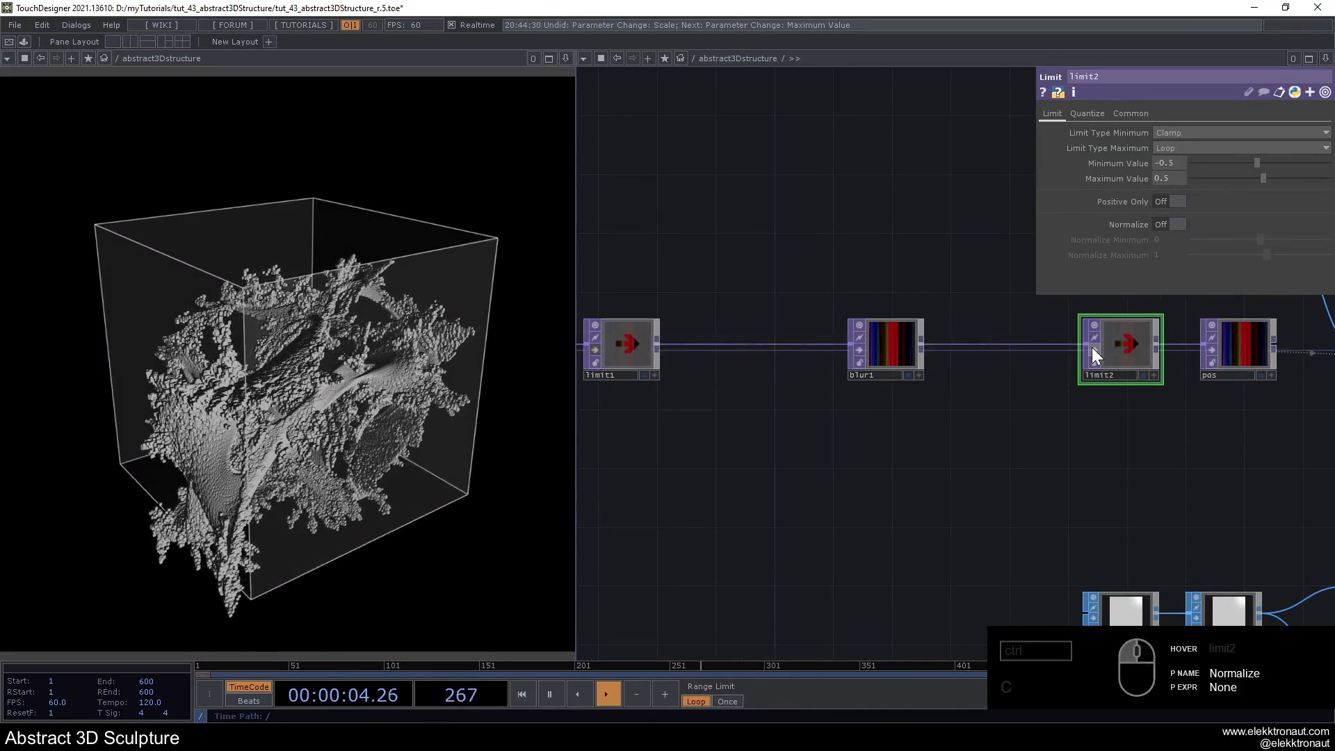
left_click(1179, 152)
left_click(1174, 198)
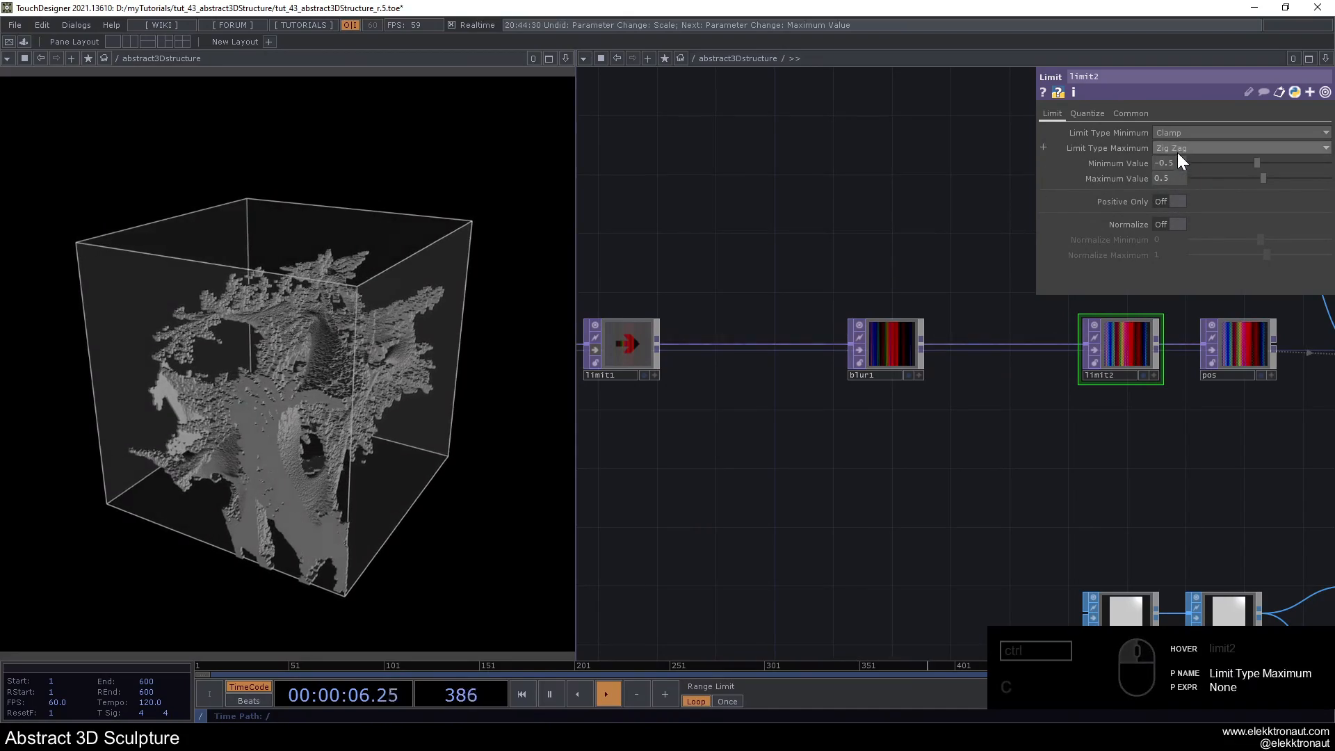
left_click(1178, 178)
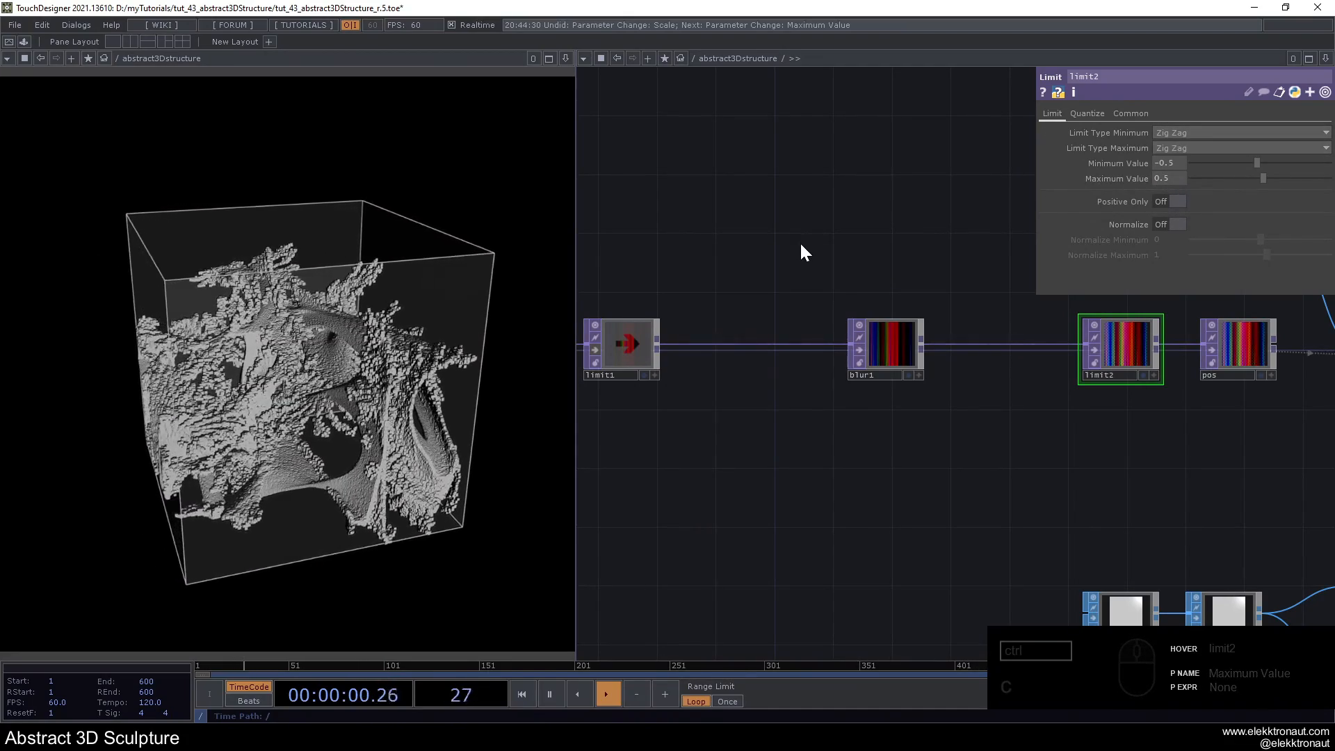
left_click(1098, 351)
- Insert a Noise TOP into the connection between pointillize and limit1
scroll(1104, 363, "down", 2)
left_click_drag(707, 365, 918, 361)
scroll(845, 351, "up", 1)
right_click(869, 335)
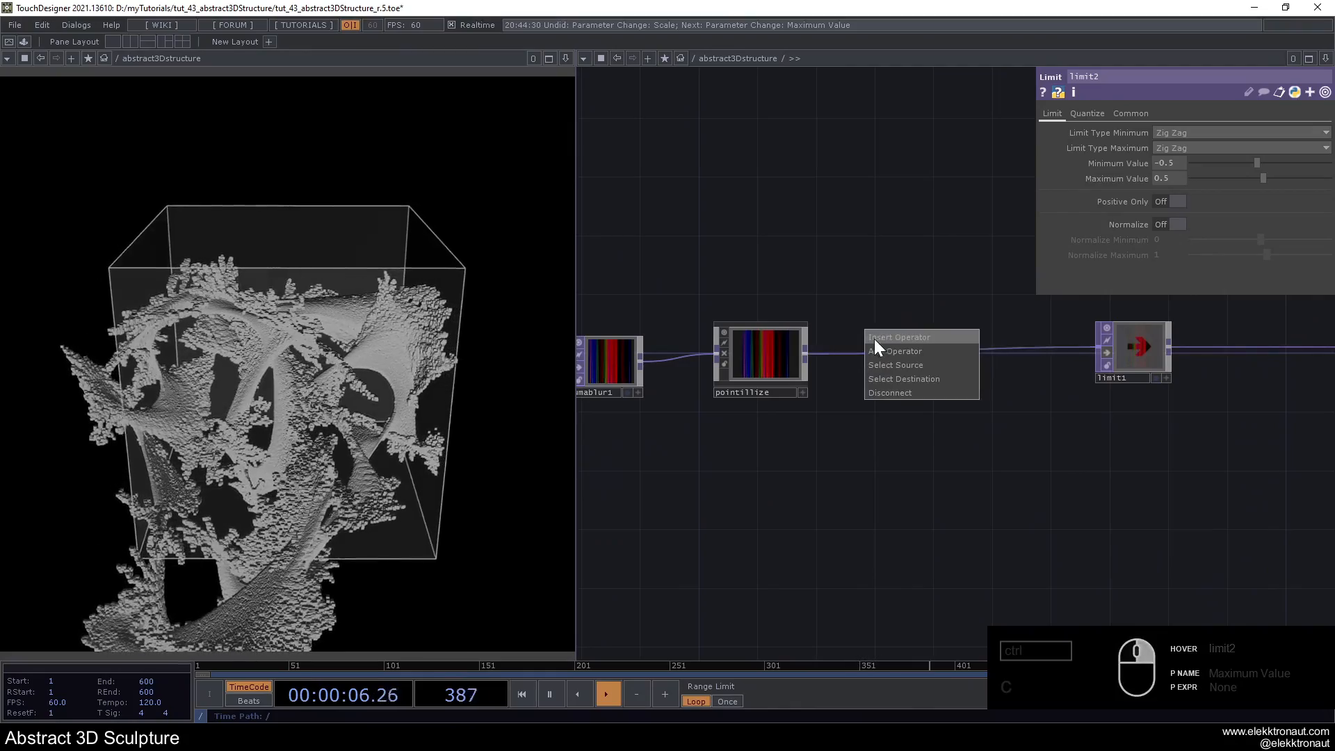
left_click(874, 337)
type("n")
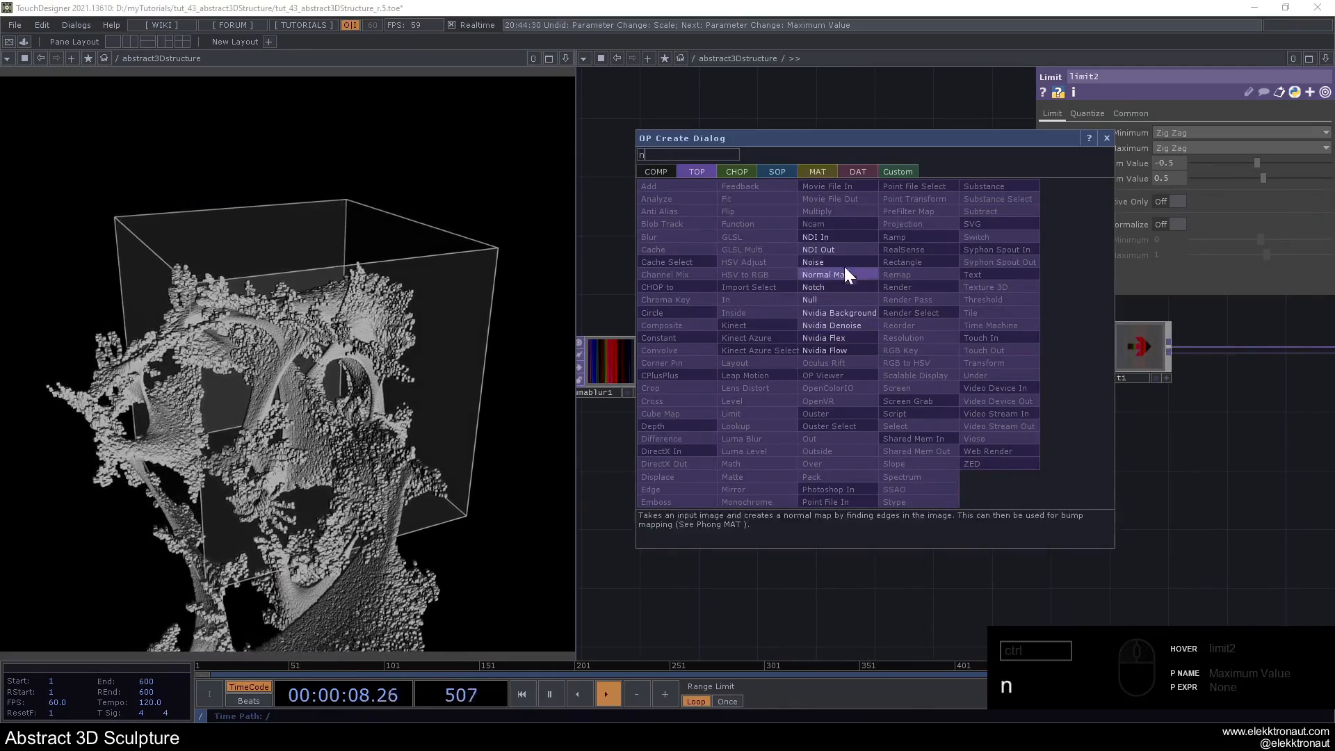
left_click(844, 272)
left_click(932, 356)
- Turn off Monochrome on noise2 and set its Amplitude and Offset to 0
left_click_drag(911, 282, 856, 277)
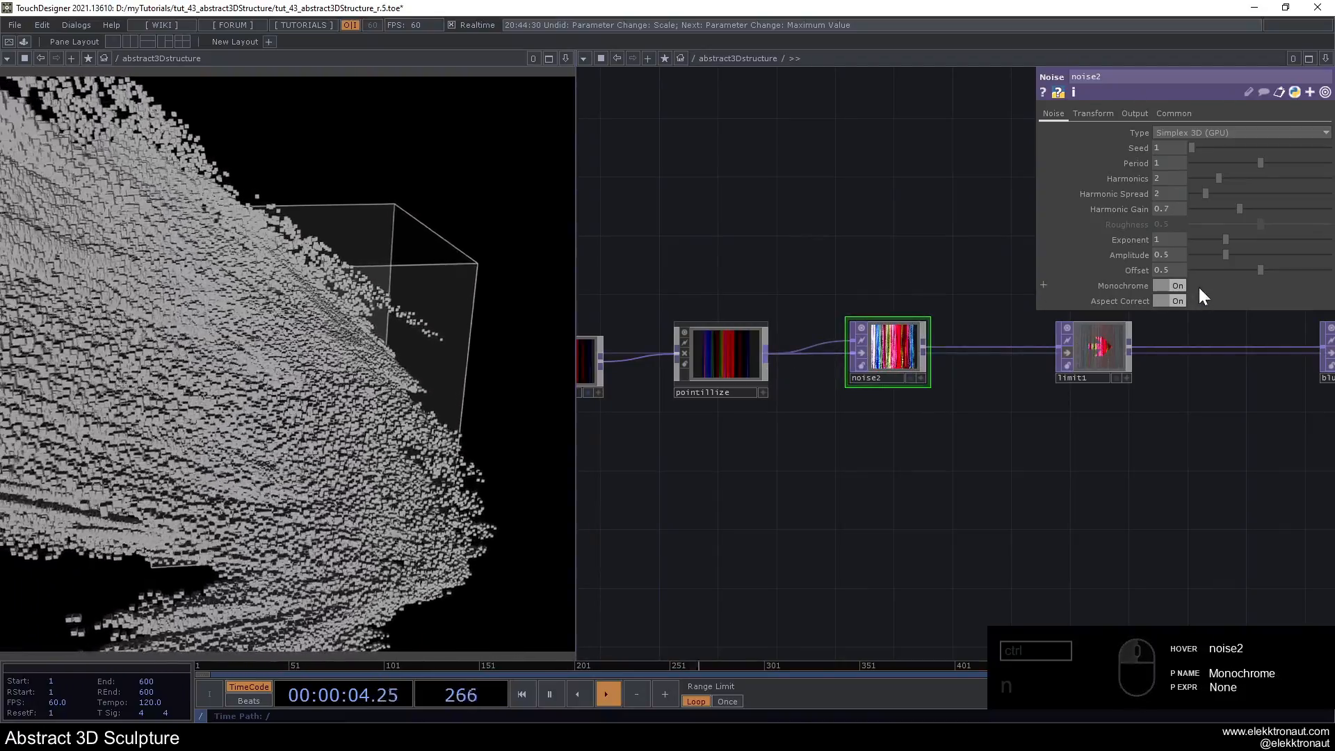
left_click(1172, 285)
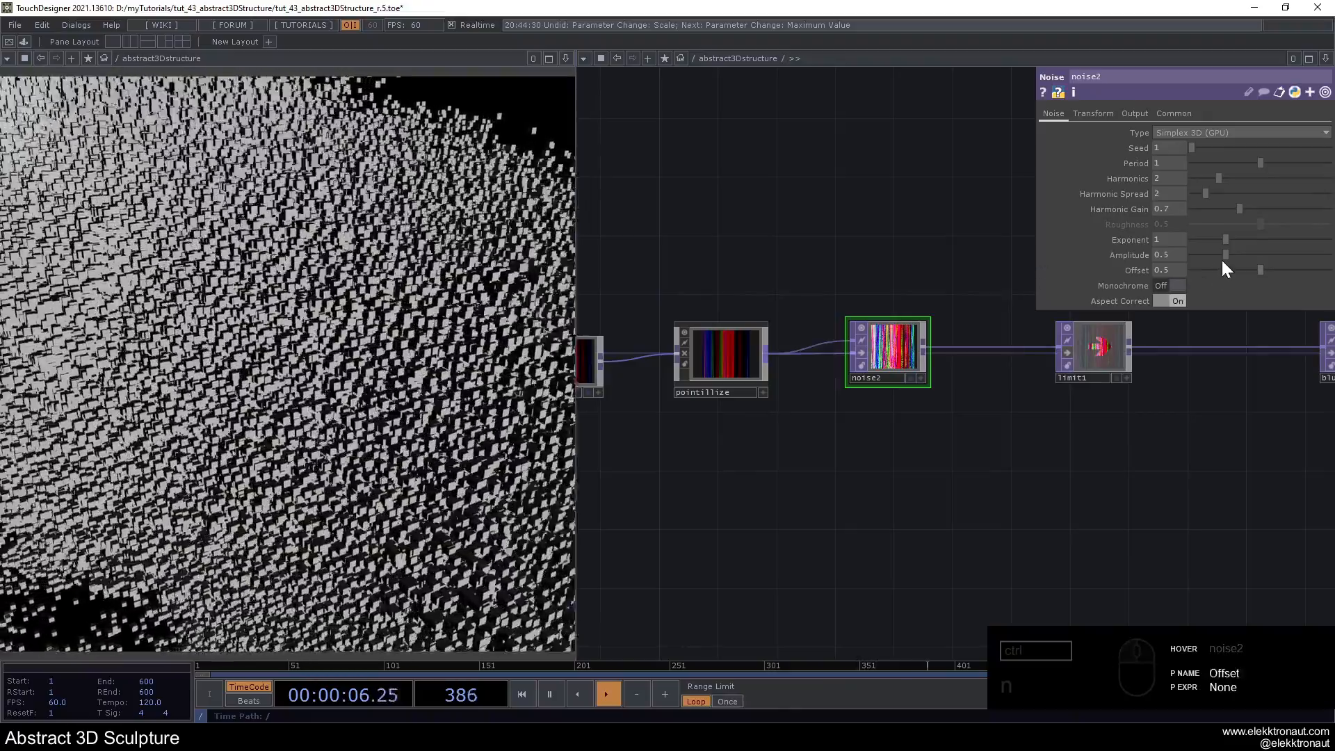
left_click_drag(1218, 254, 1184, 273)
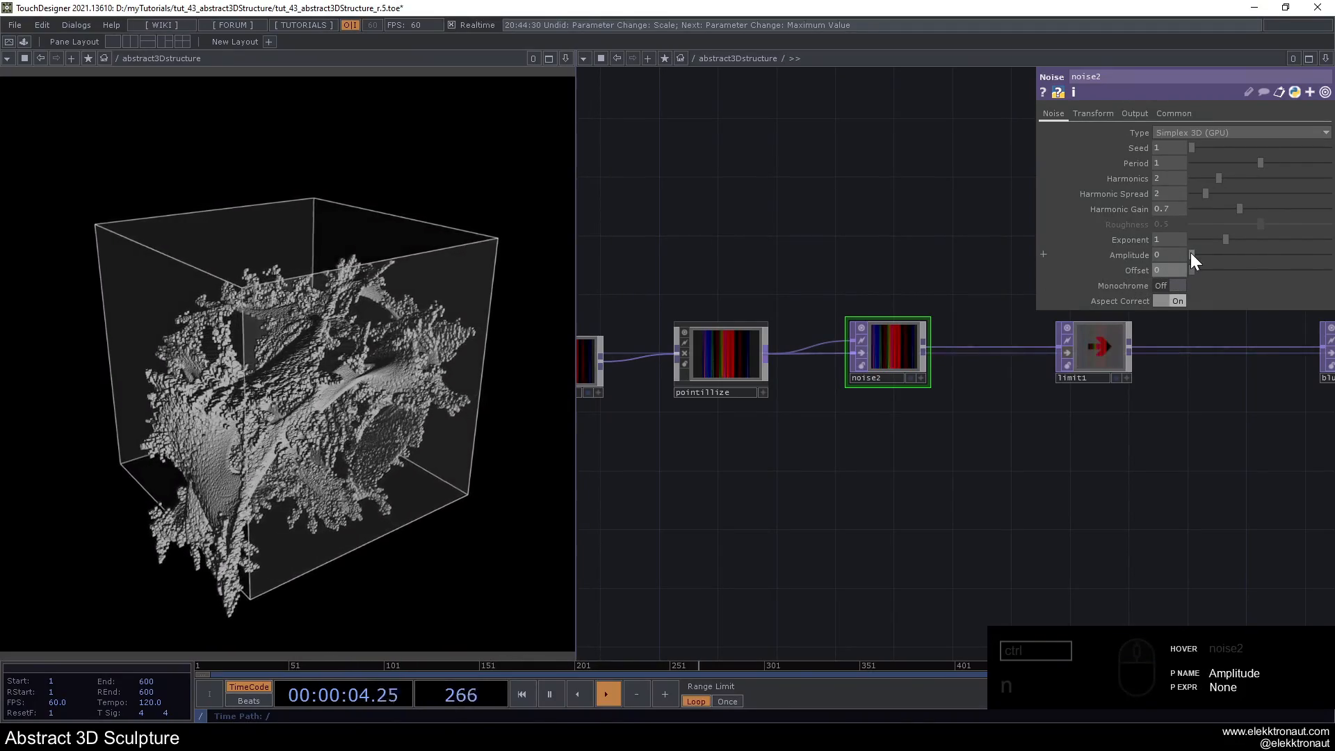
- Try different Amplitude values on noise2 and return the Amplitude to 0
mouse_move(1193, 255)
left_mouse_down()
mouse_move(1233, 266)
mouse_move(1087, 277)
mouse_move(1116, 277)
left_mouse_up()
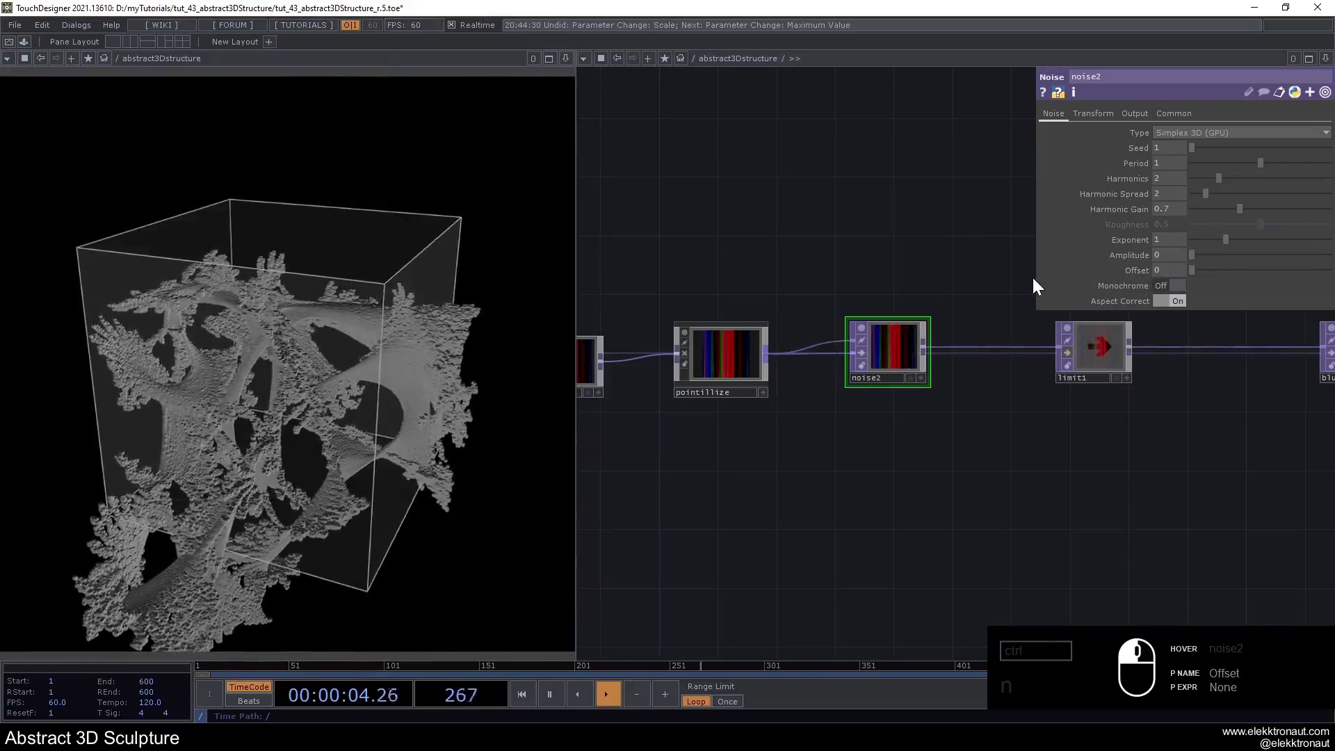
scroll(916, 299, "down", 5)
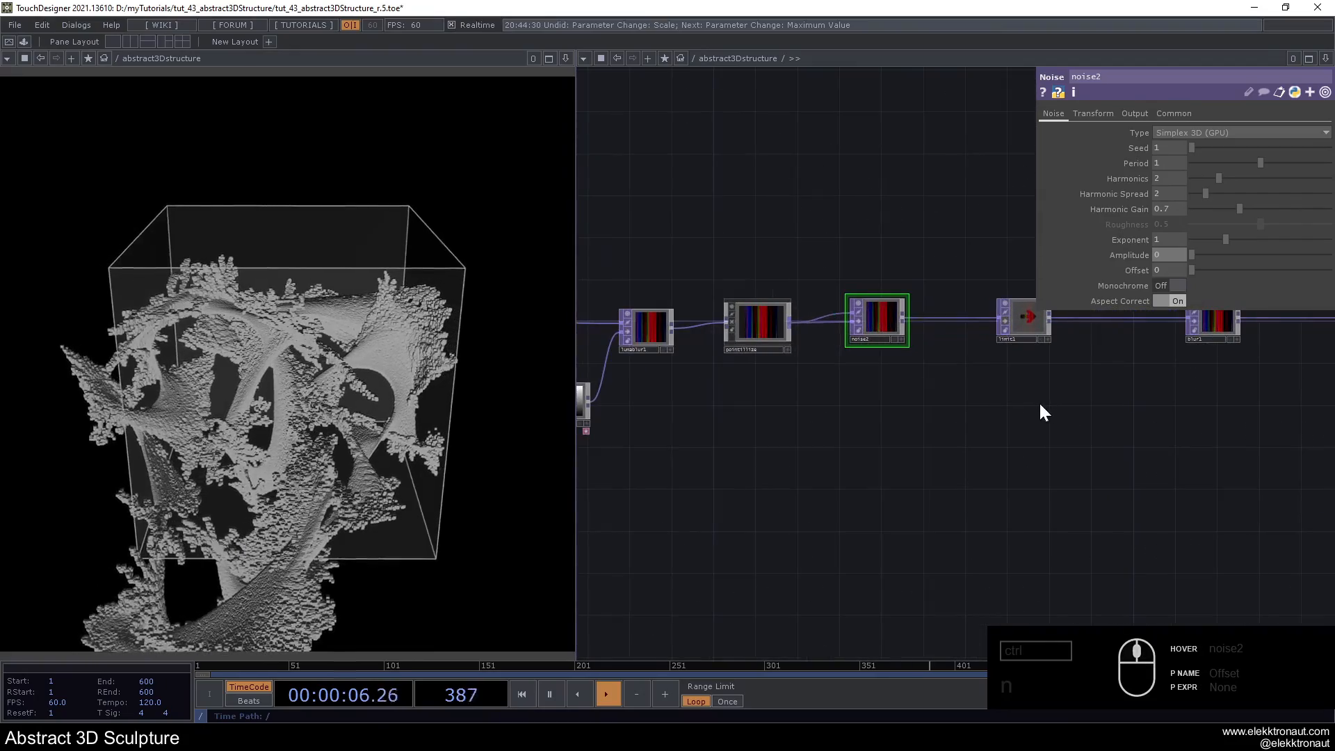
left_click_drag(1017, 401, 924, 395)
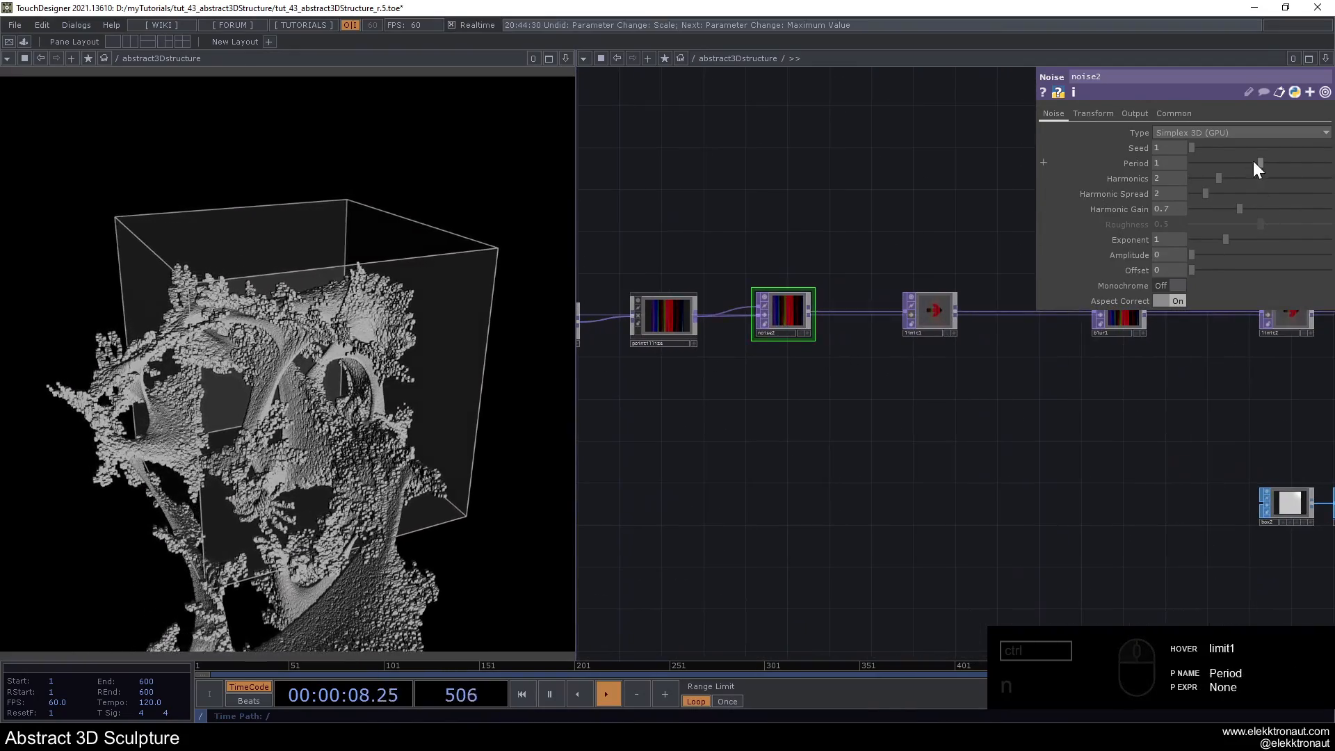
left_click_drag(1214, 255, 1187, 257)
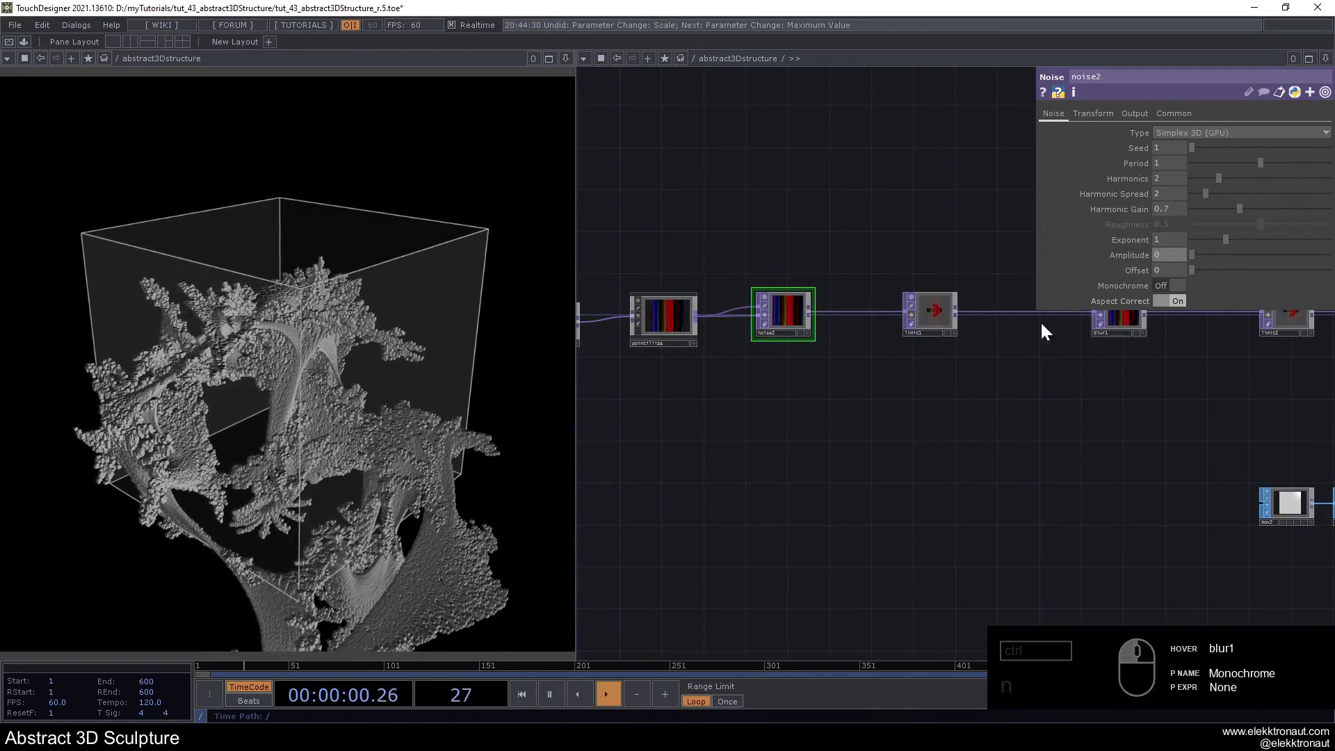
- Shift the operators from noise1 through noise2 away from blur1 and place limit1 beside noise2
left_click_drag(830, 413, 726, 383)
scroll(800, 370, "down", 4)
left_click_drag(898, 382, 1034, 389)
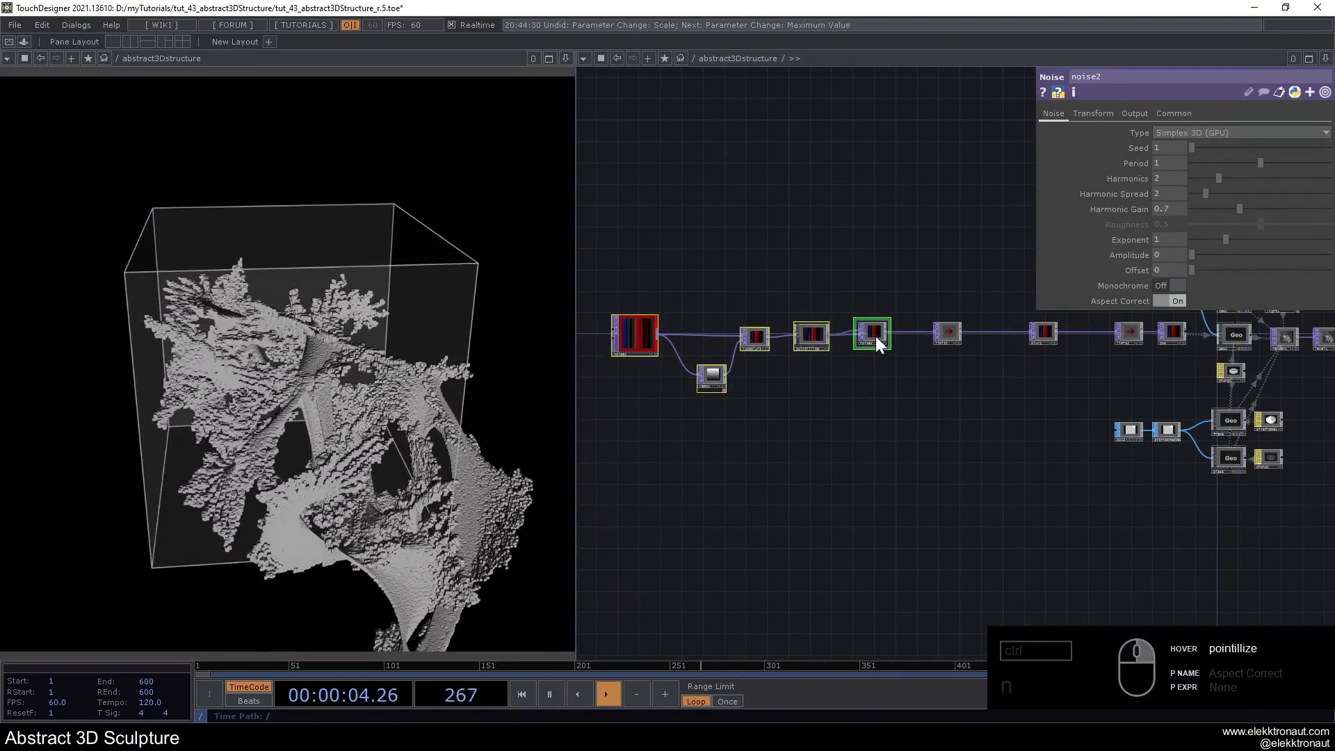
scroll(925, 348, "up", 5)
left_click(1027, 325)
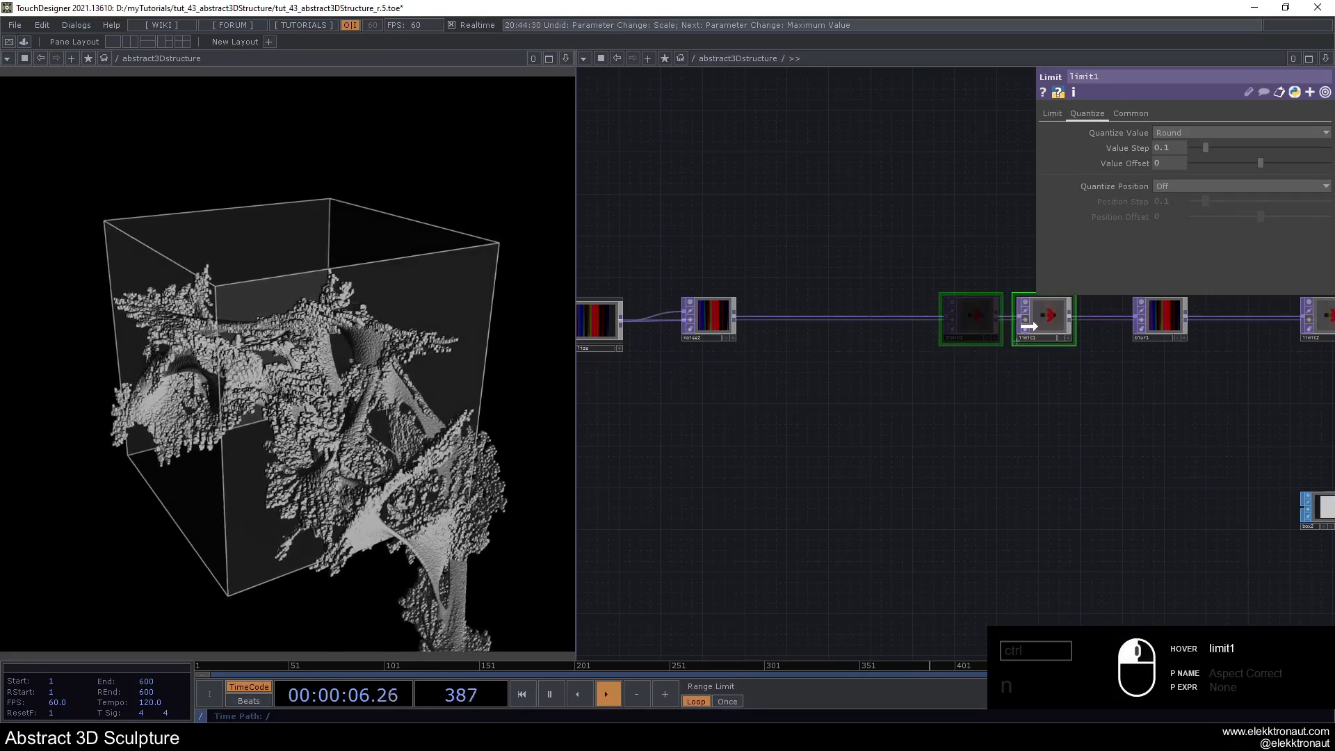
left_click_drag(1027, 325, 834, 333)
left_click_drag(895, 373, 770, 363)
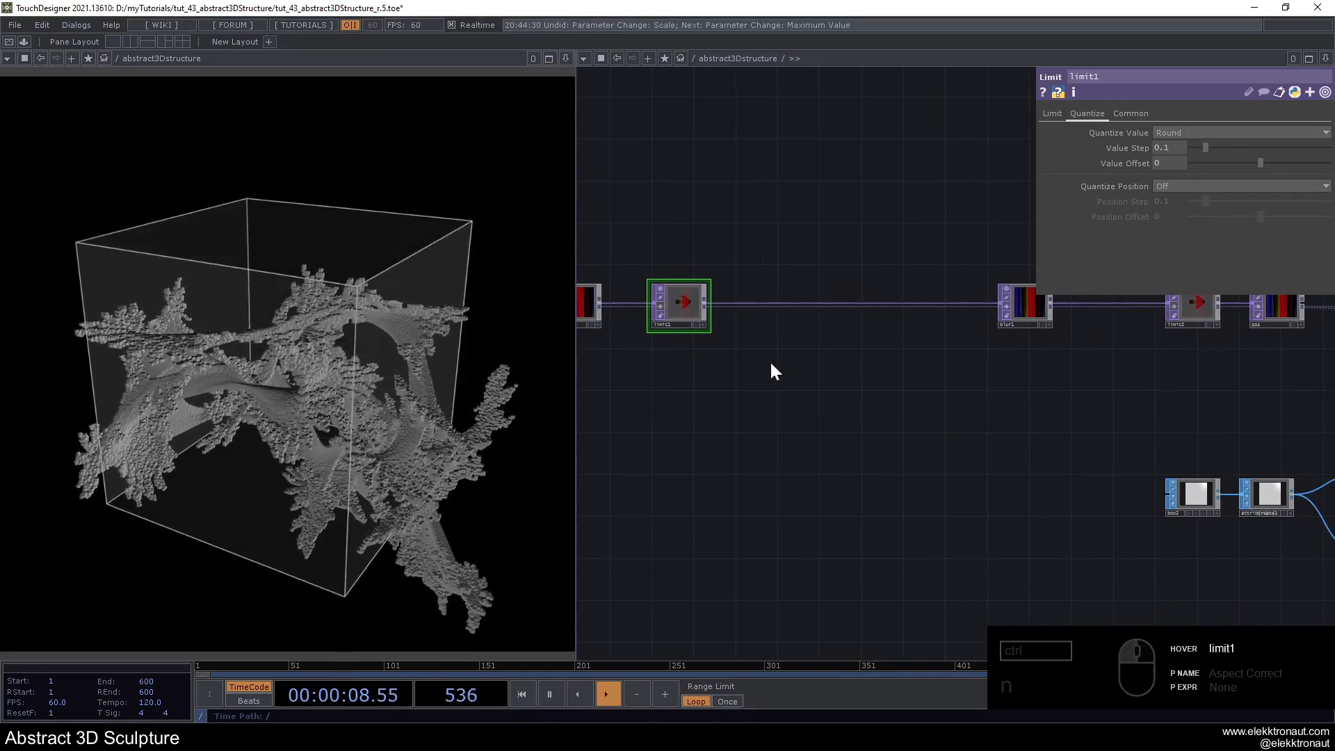
- Branch a new Noise TOP off limit1's output and place it below the main chain
right_click(706, 302)
key("n")
left_click(657, 224)
left_click_drag(853, 486, 825, 470)
scroll(819, 485, "up", 2)
left_click_drag(658, 231, 782, 470)
left_click(781, 470)
- Set noise3's RGB output to Noise and turn off Monochrome
scroll(841, 480, "up", 2)
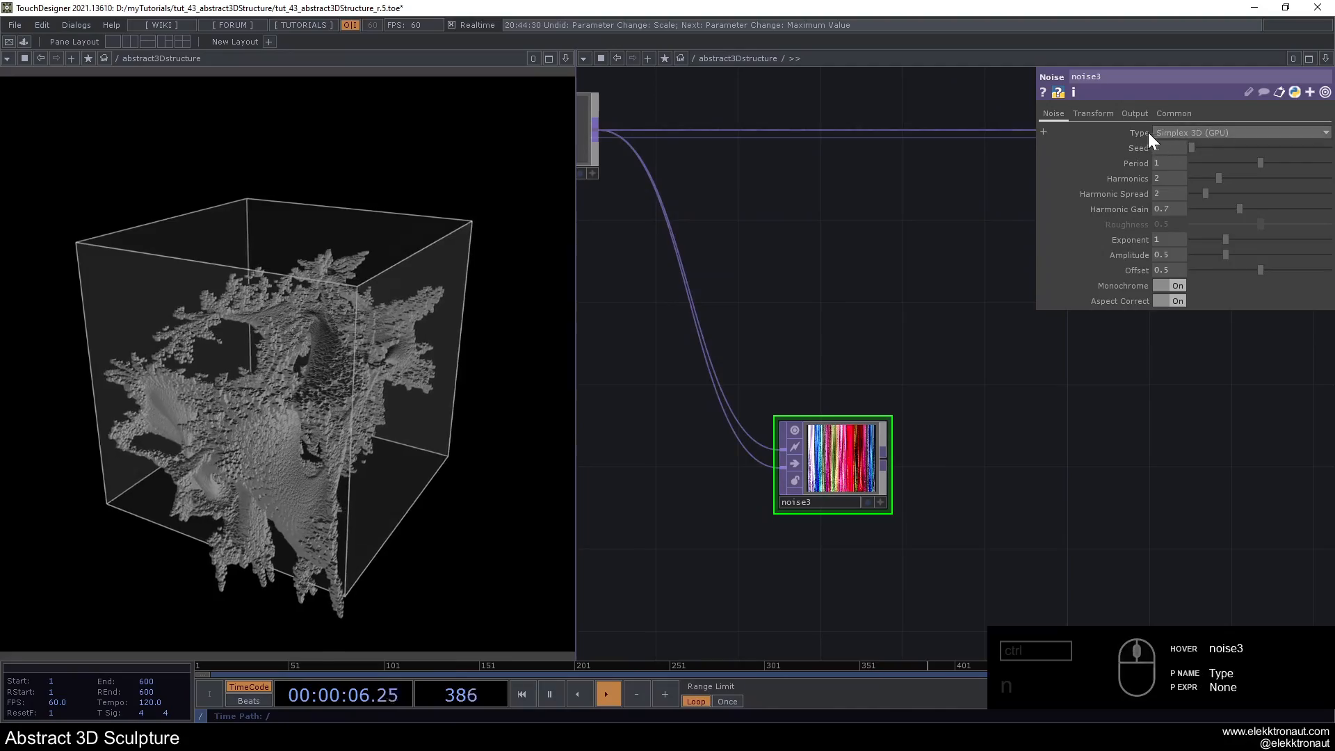
left_click(1134, 114)
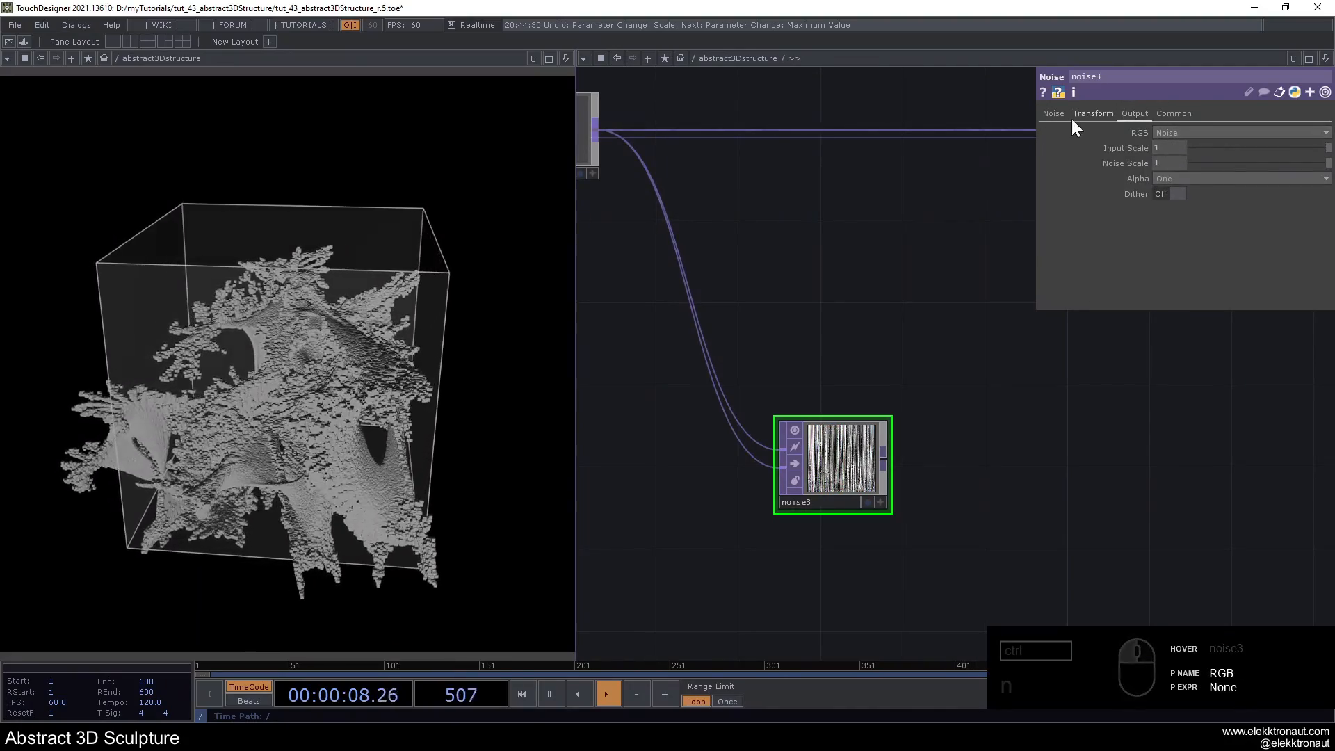
left_click(1054, 113)
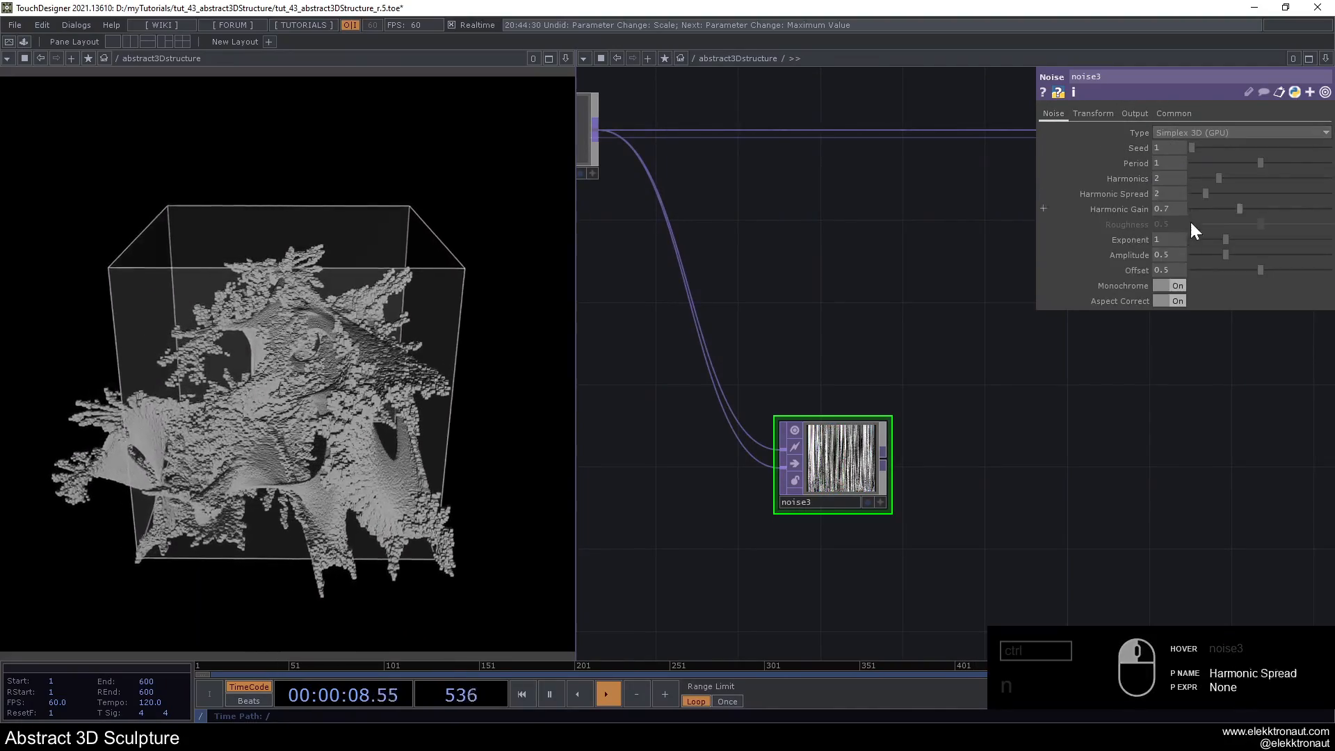
- Set noise3's Period to 15 and its Harmonics, Harmonic Spread and Harmonic Gain to 0
left_click(1173, 166)
type("15")
key("Return")
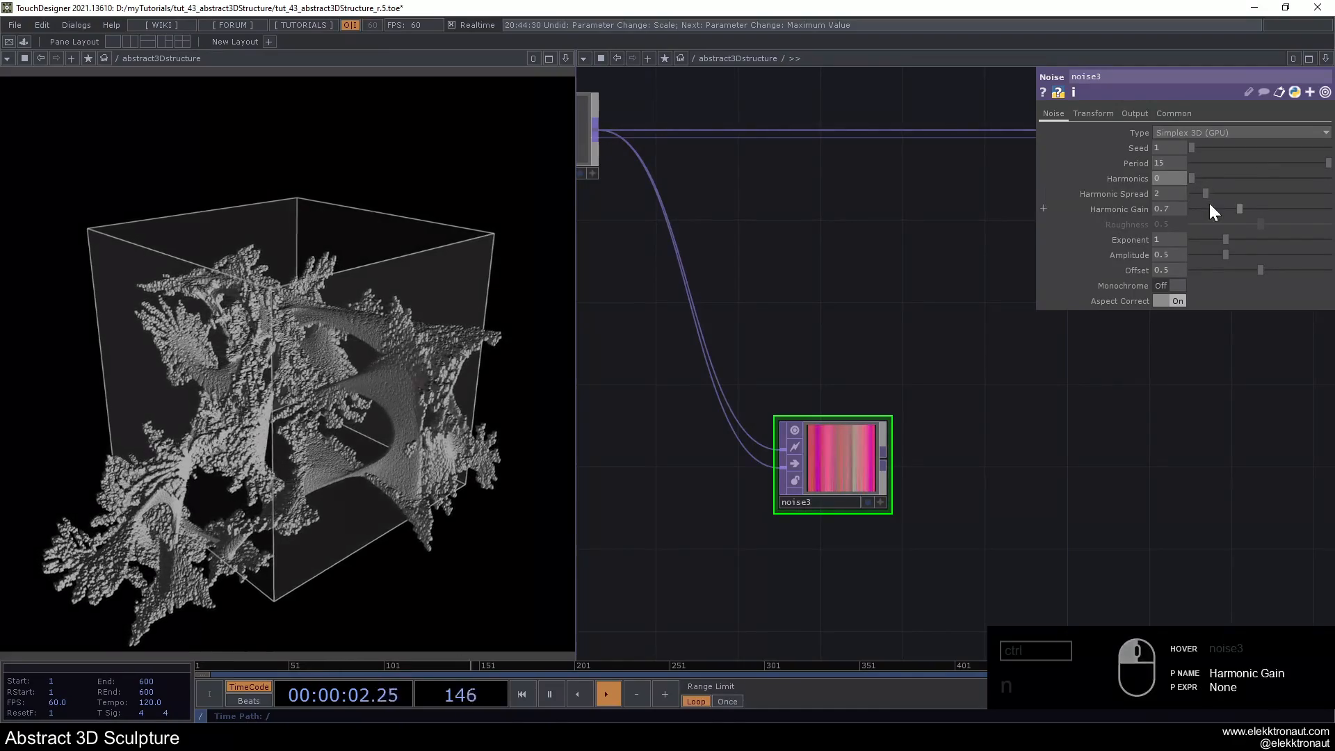
scroll(879, 357, "up", 5)
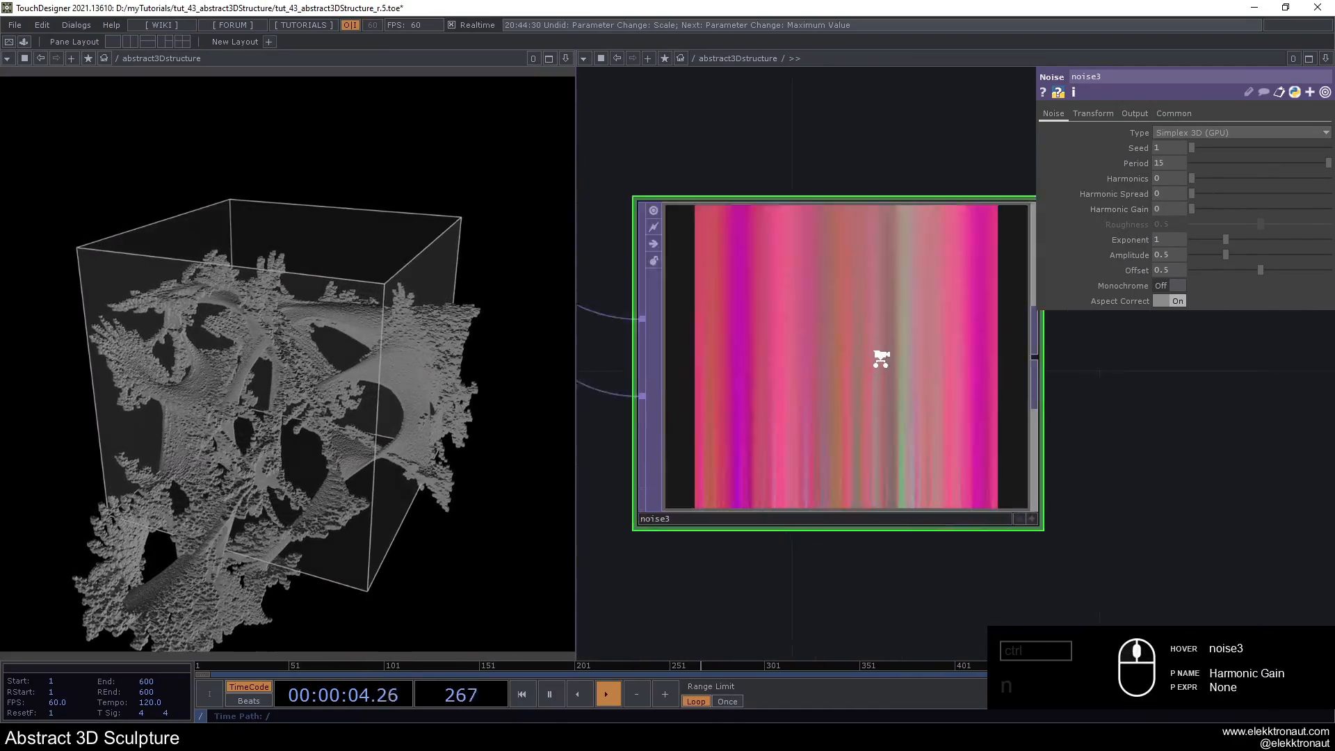
- Append a Null TOP to noise3's output and rename it color
scroll(862, 356, "down", 4)
scroll(862, 355, "down", 3)
left_click_drag(860, 256, 710, 375)
scroll(710, 375, "down", 3)
key("alt+n")
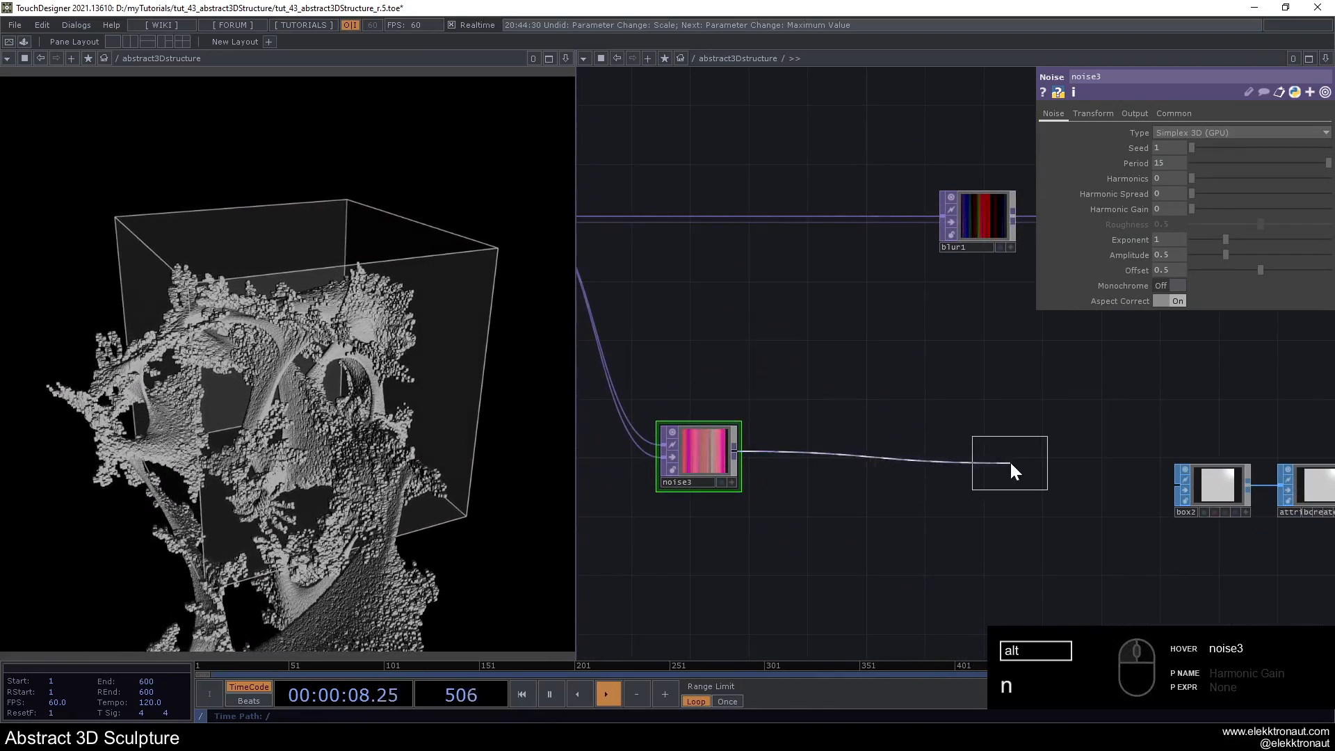
left_click(994, 459)
type("co")
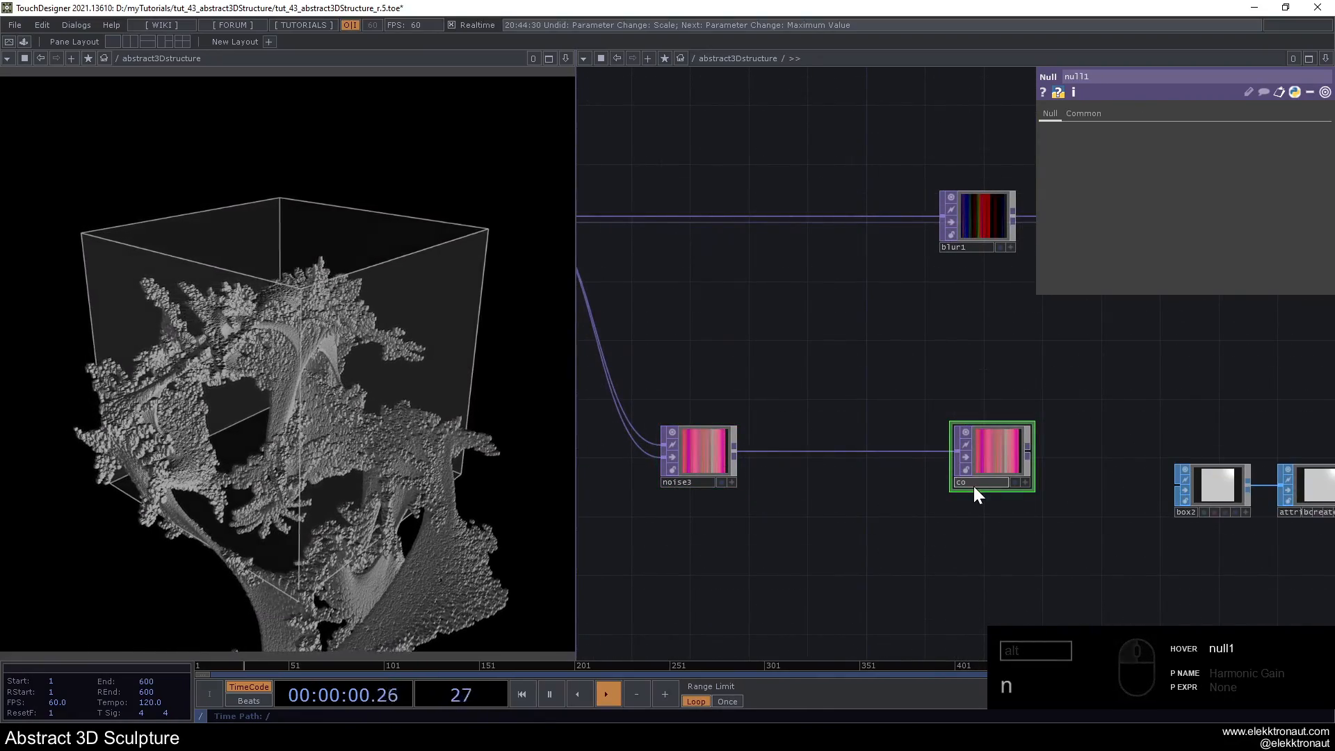
type("lor")
- Assign the color TOP as geo1's instance Color OP and map its r, g and b channels to R, G and B
mouse_move(932, 391)
left_mouse_down()
mouse_move(681, 389)
mouse_move(633, 408)
left_mouse_up()
scroll(915, 365, "down", 3)
left_click(1003, 331)
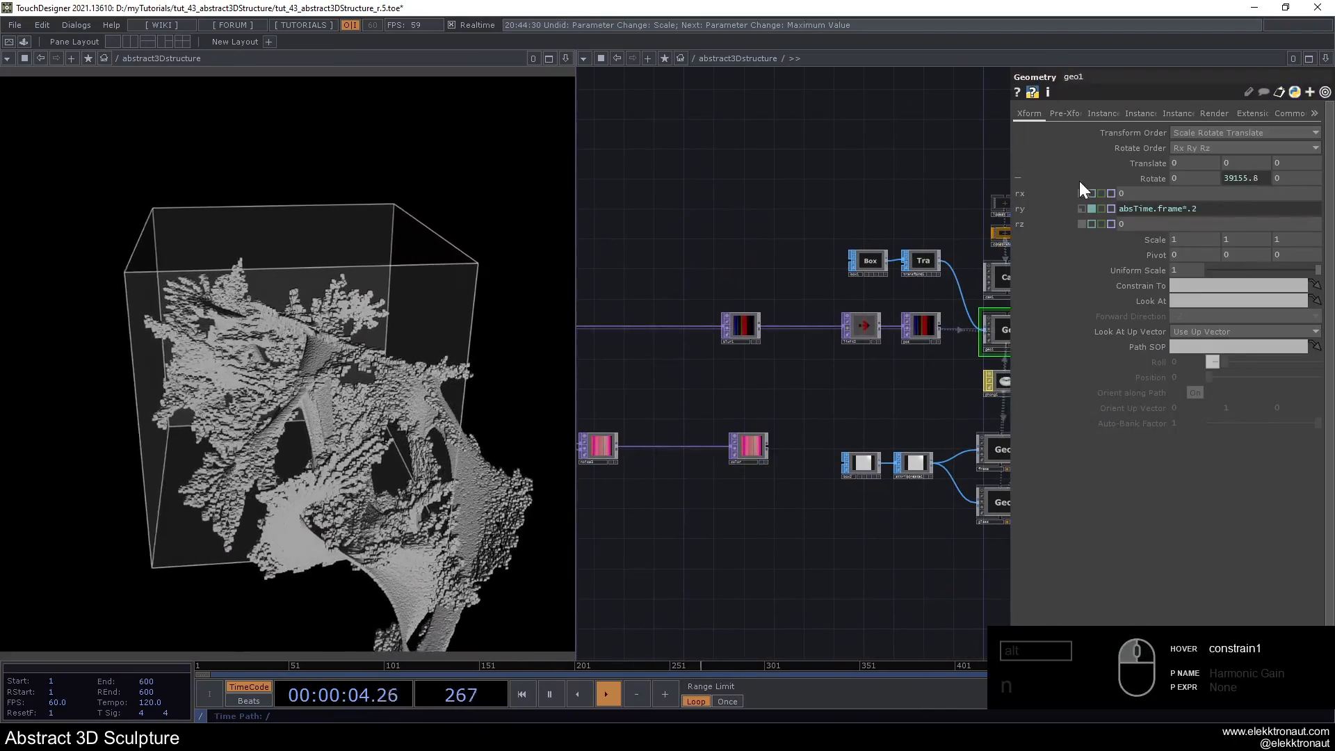
left_click(1141, 114)
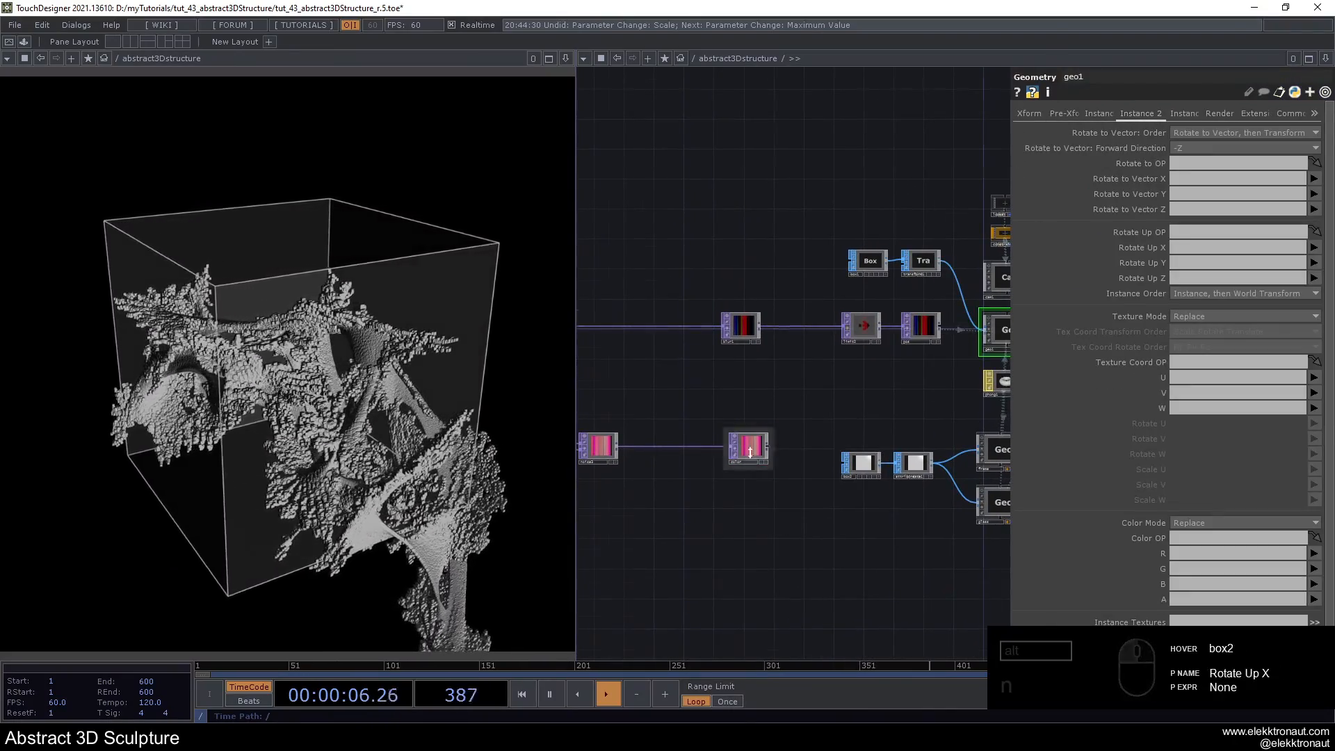
scroll(750, 452, "up", 2)
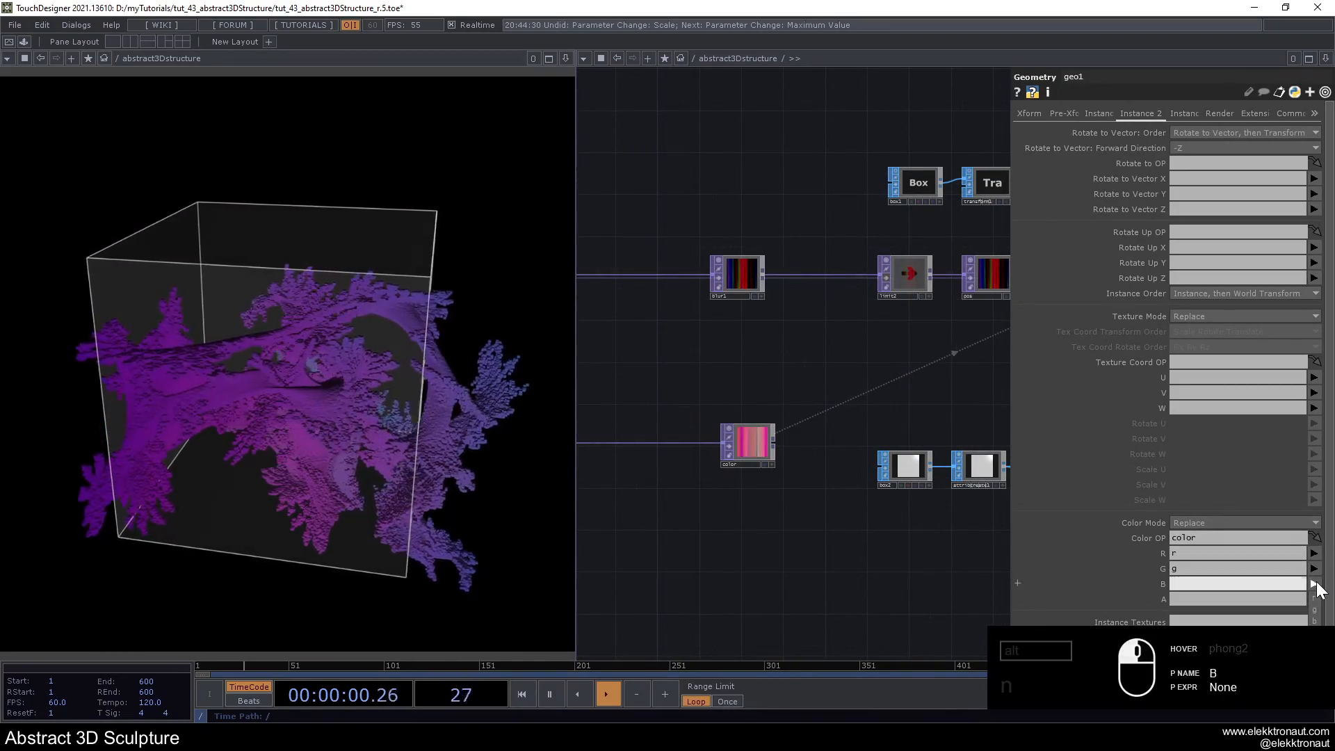
- Set noise3's Seed to 1675 and try a Period of 6
left_click_drag(732, 380, 1117, 368)
scroll(930, 421, "up", 2)
left_click(931, 419)
scroll(930, 419, "up", 1)
left_click_drag(946, 353, 821, 360)
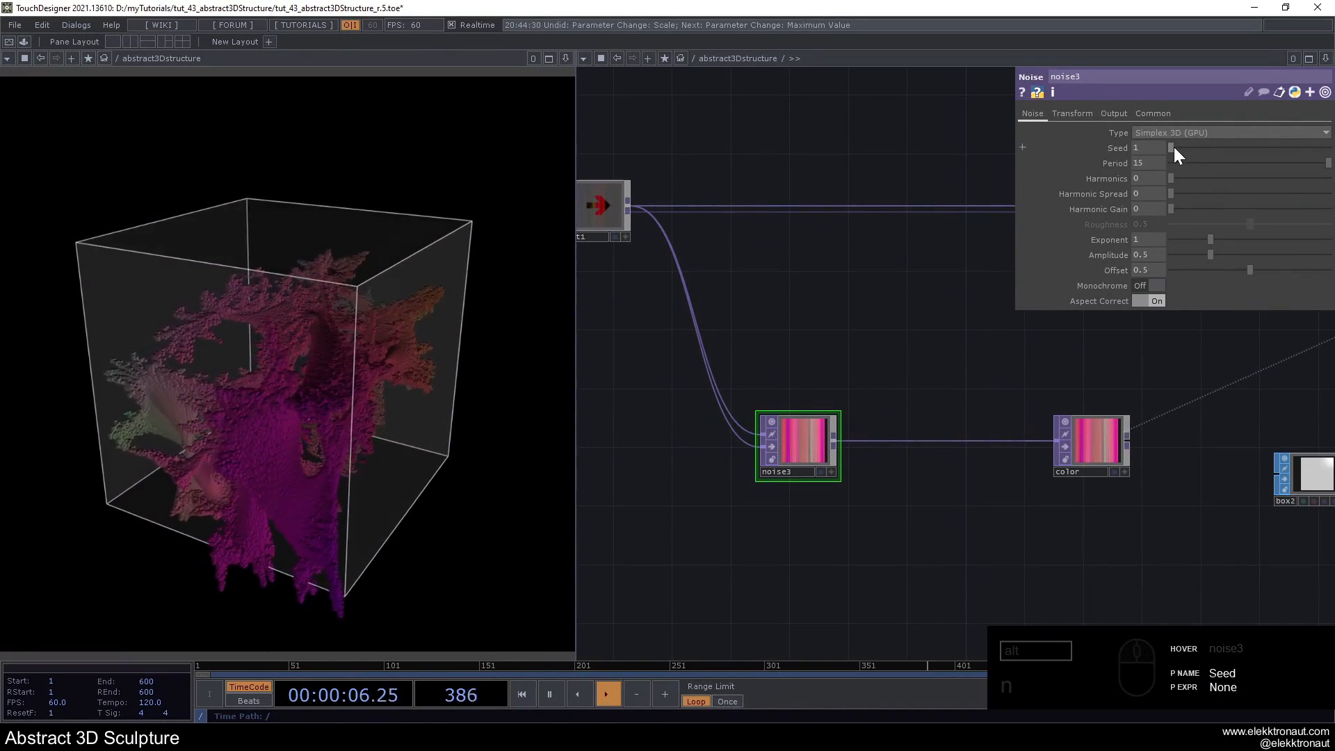
left_click(1198, 154)
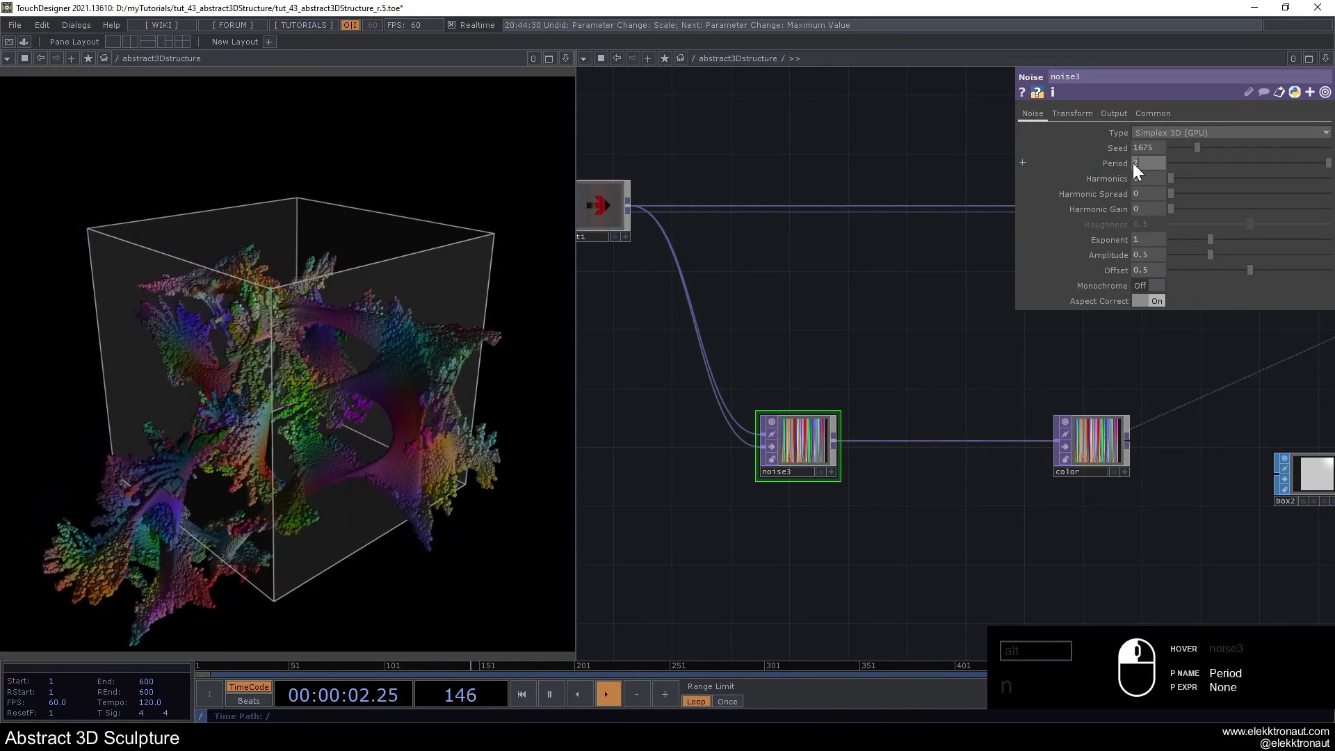
type("6")
key("Return")
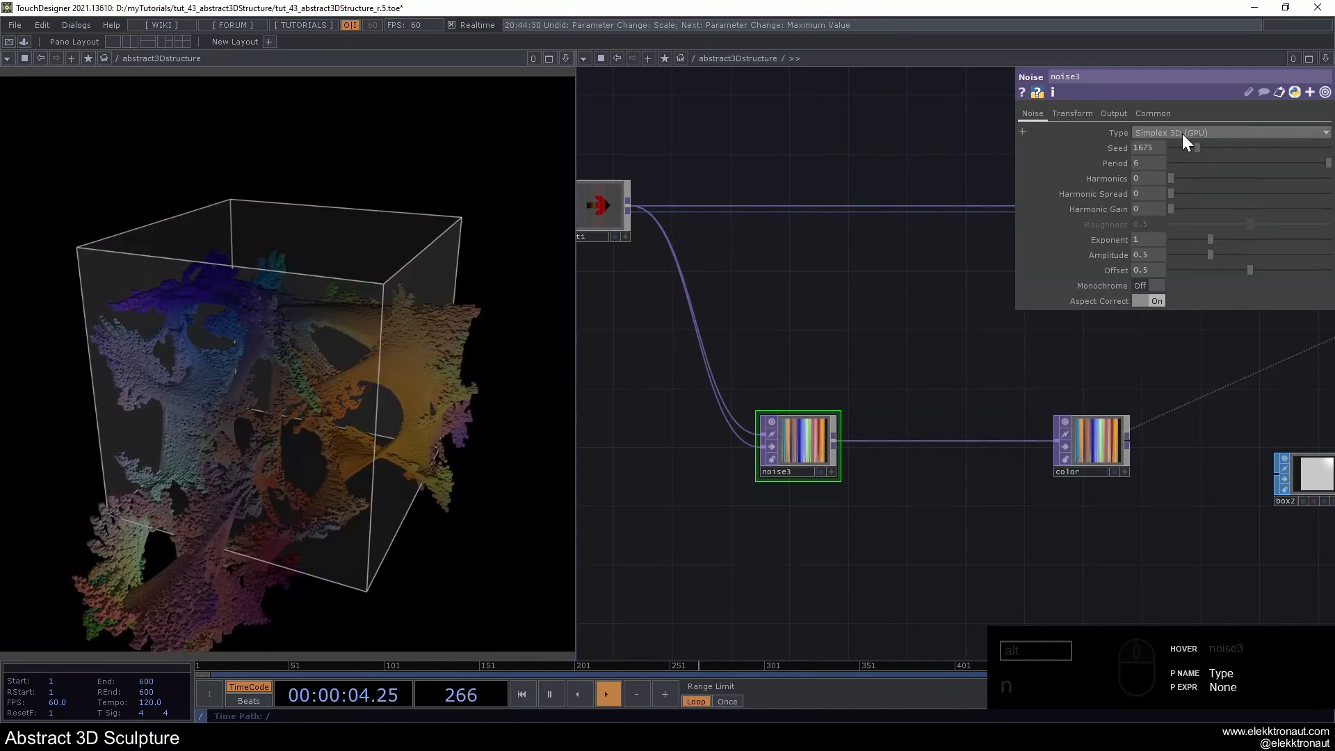
- Return noise3's Period to 15 and change its Seed to 2512
type("15")
key("Return")
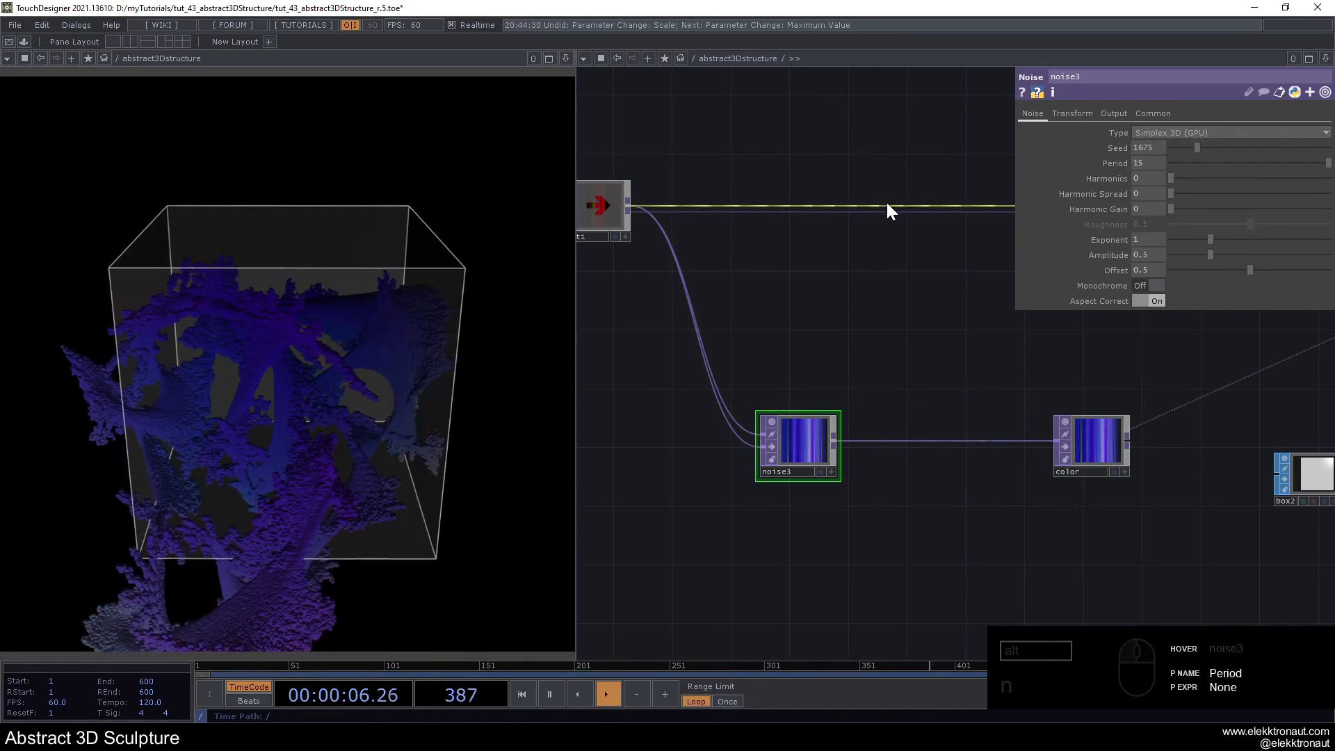
left_click_drag(1202, 148, 1215, 151)
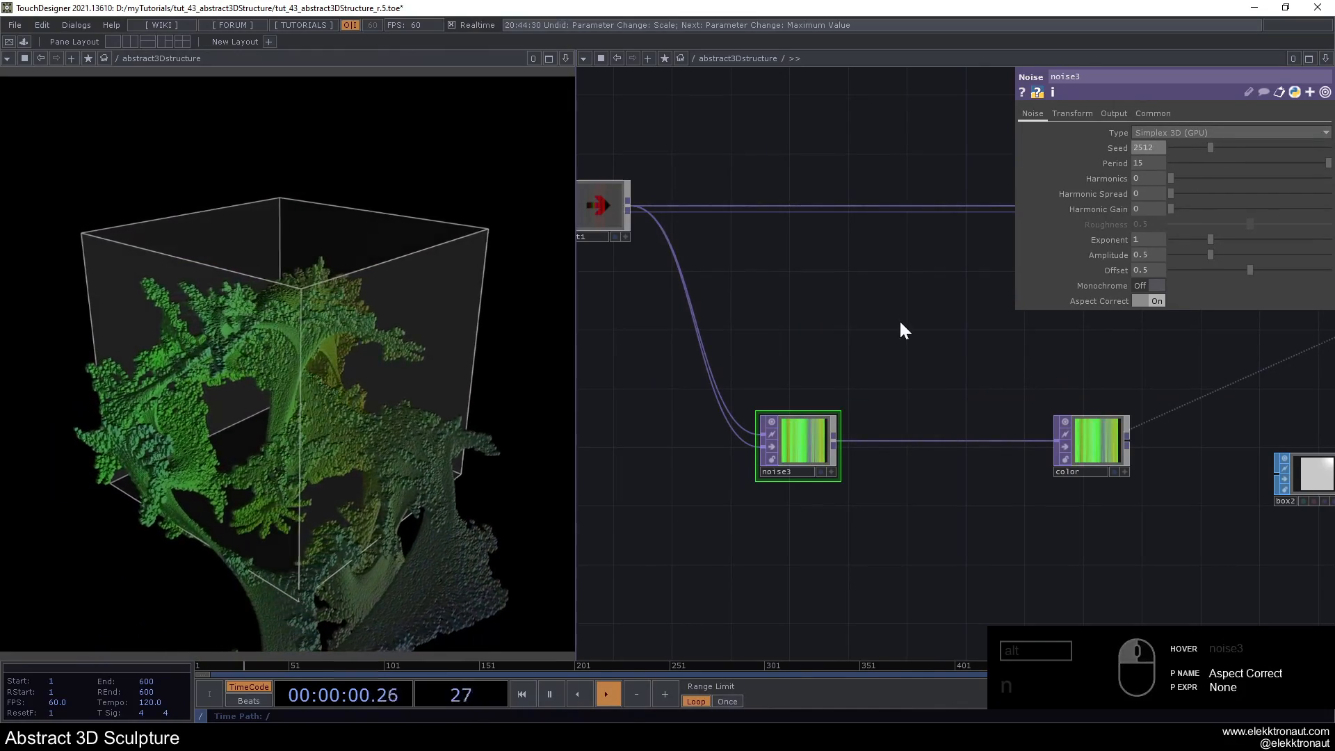
- Move limit1 closer to noise2 in the main chain and tidy the spacing around the noise3 branch
scroll(869, 326, "down", 2)
scroll(900, 306, "up", 2)
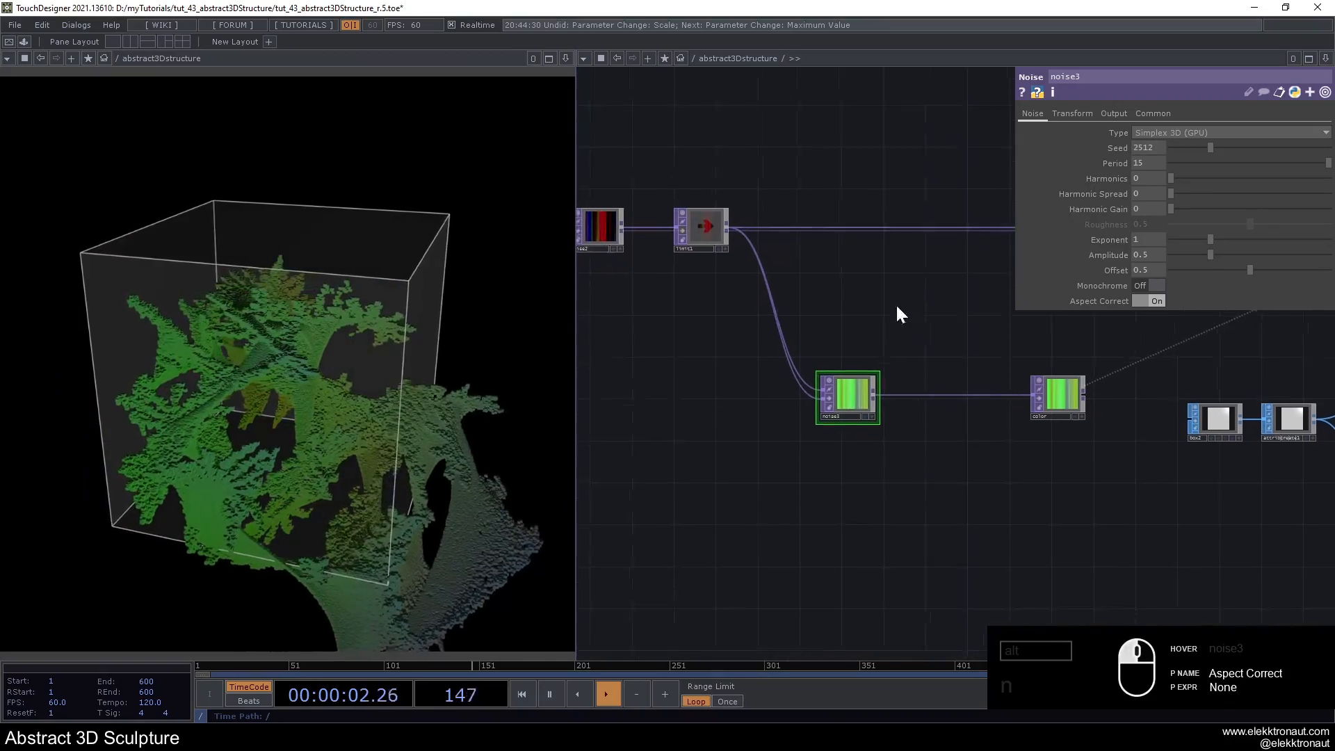
left_click_drag(791, 249, 939, 246)
left_click_drag(812, 168, 768, 168)
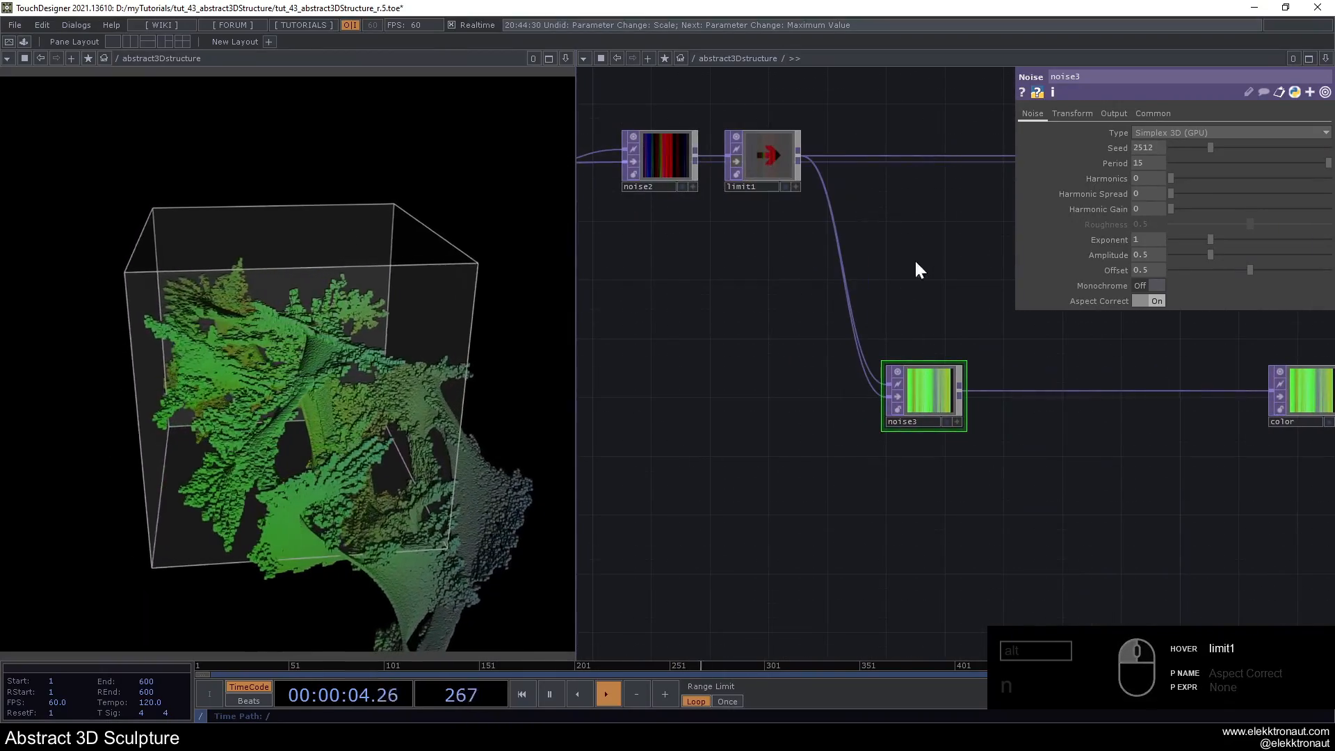
scroll(937, 306, "down", 2)
middle_click_drag(937, 307, 889, 274)
right_click_drag(721, 137, 828, 224)
left_click_drag(812, 202, 770, 201)
mouse_move(901, 278)
middle_mouse_down()
mouse_move(988, 346)
mouse_move(883, 347)
middle_mouse_up()
- Insert a Ramp TOP on the wire between noise3 and color
scroll(879, 368, "up", 3)
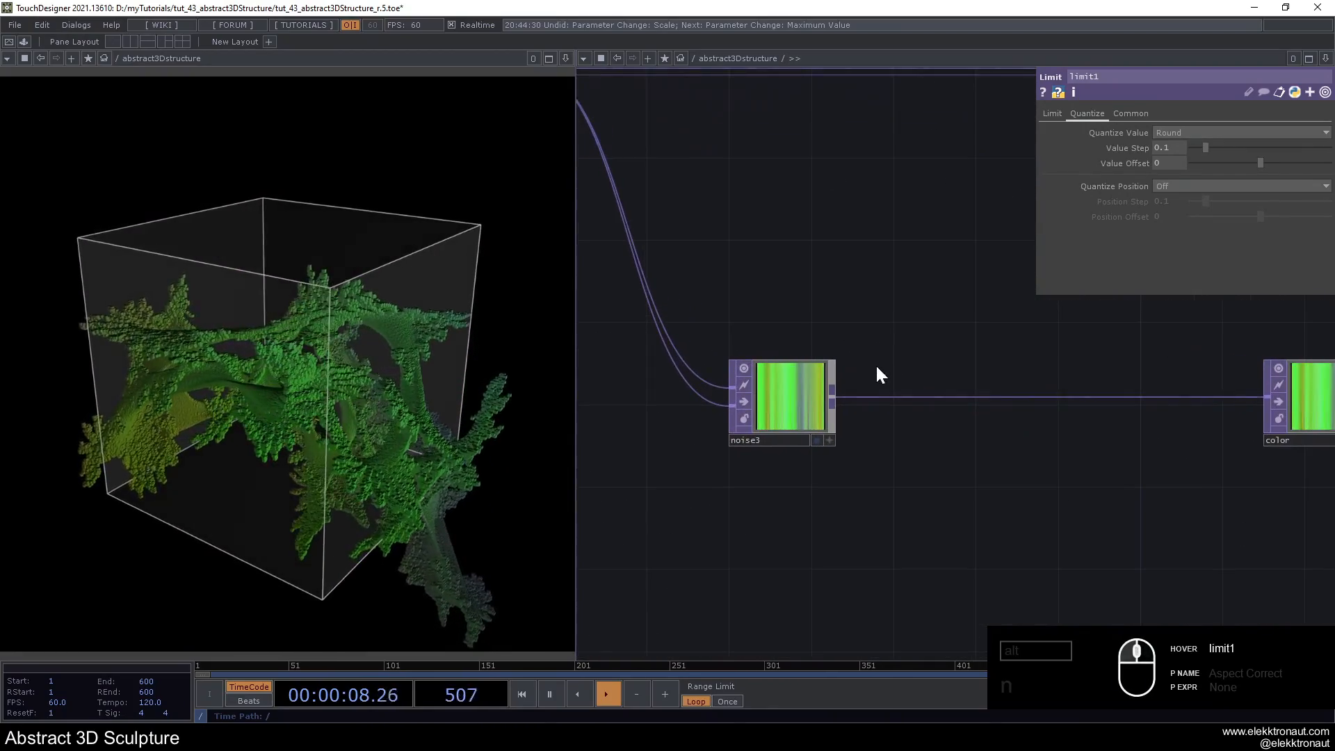
right_click(842, 396)
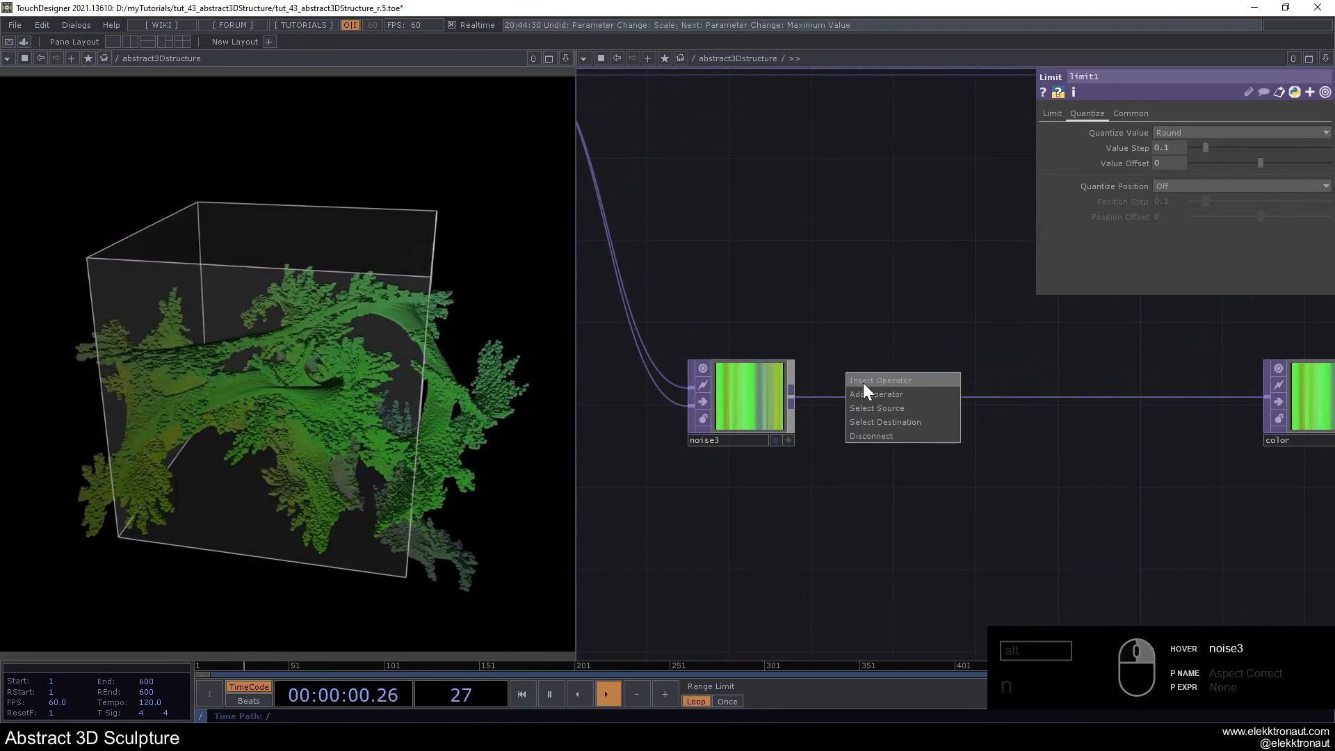
left_click(862, 382)
type("ra")
left_click(882, 280)
left_click(889, 402)
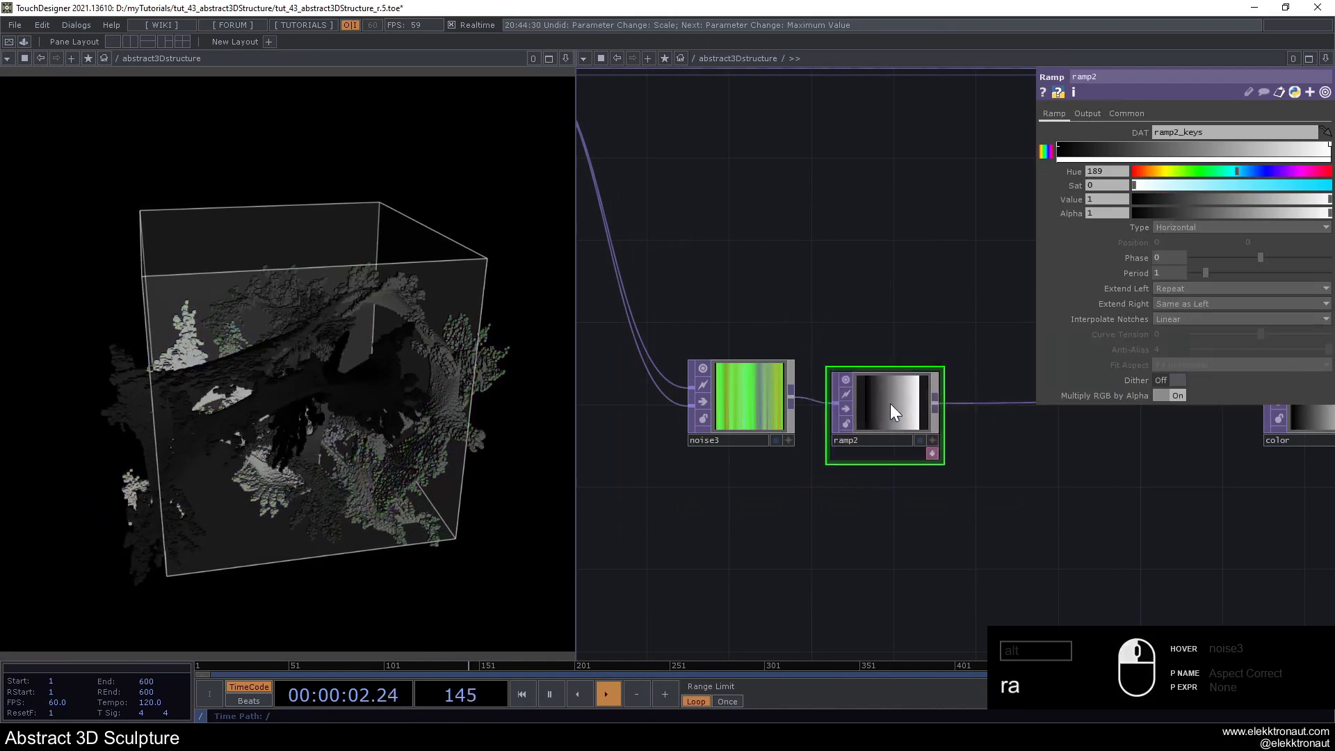
- Turn on Monochrome for noise3 and compare the sculpture with ramp2 bypassed and active
left_click(704, 402)
left_click(700, 400)
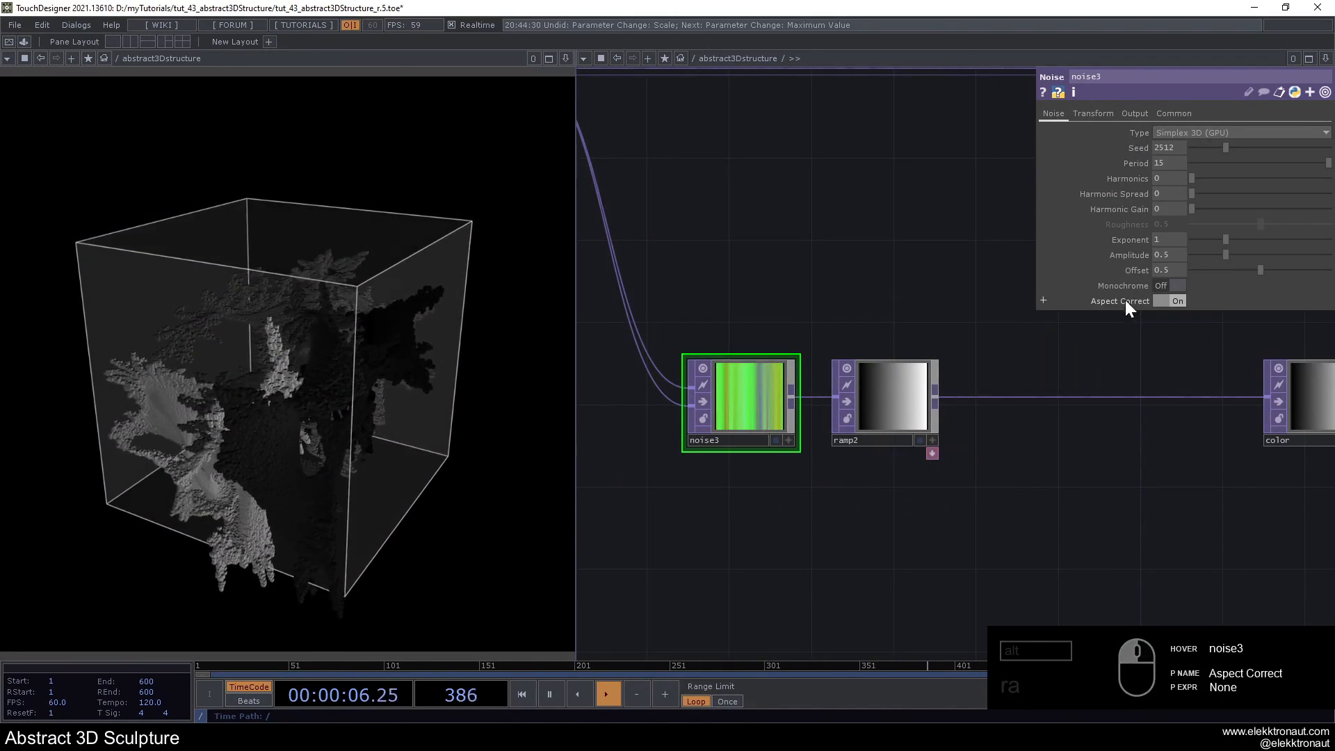
left_click(1164, 284)
left_click(844, 399)
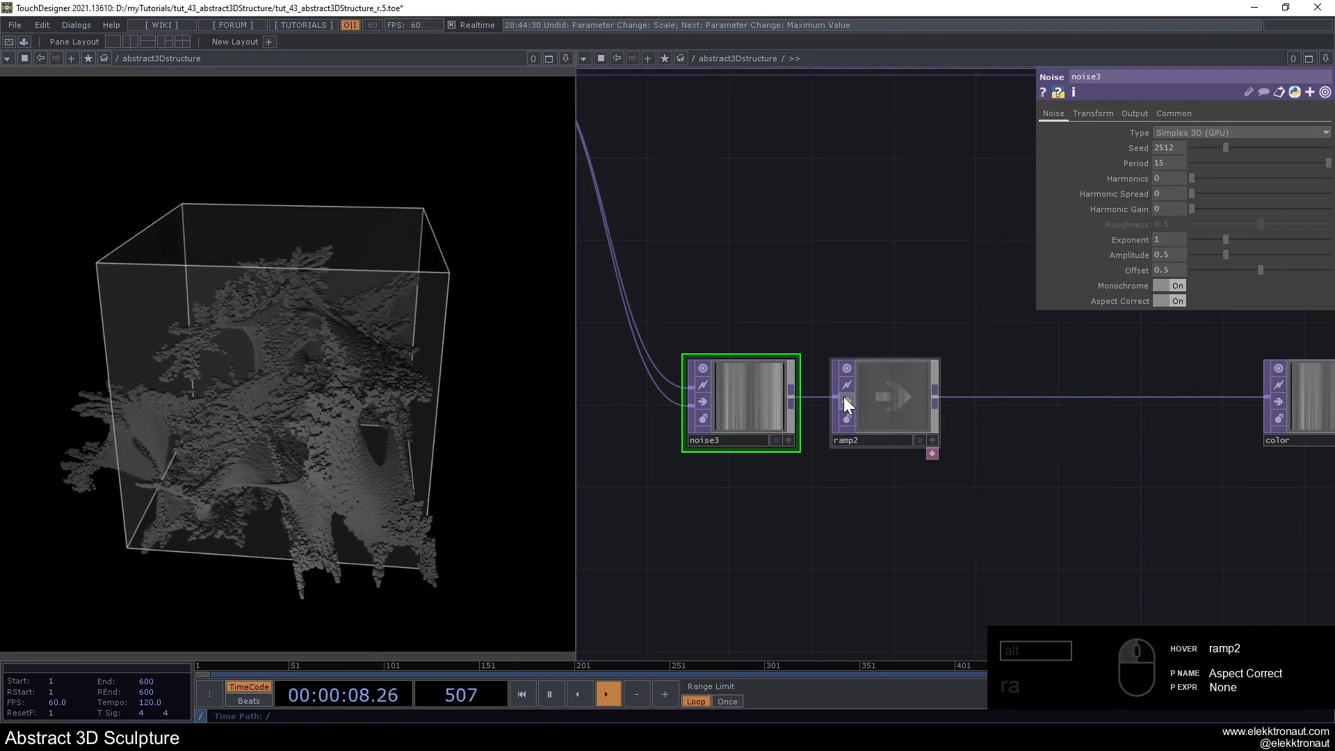
left_click(845, 401)
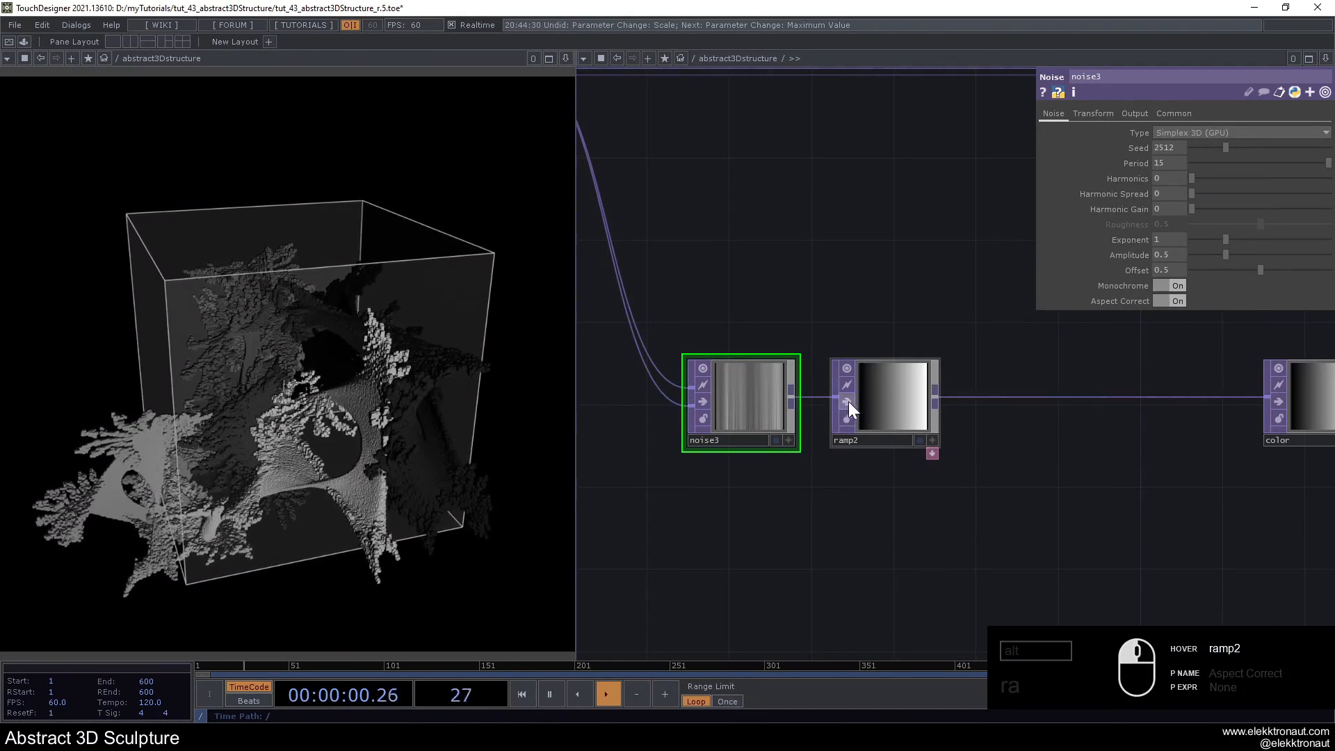
- Set ramp2's white end key to Value 0, add two keys in the middle of the gradient and slightly brighten the second one
left_click(883, 400)
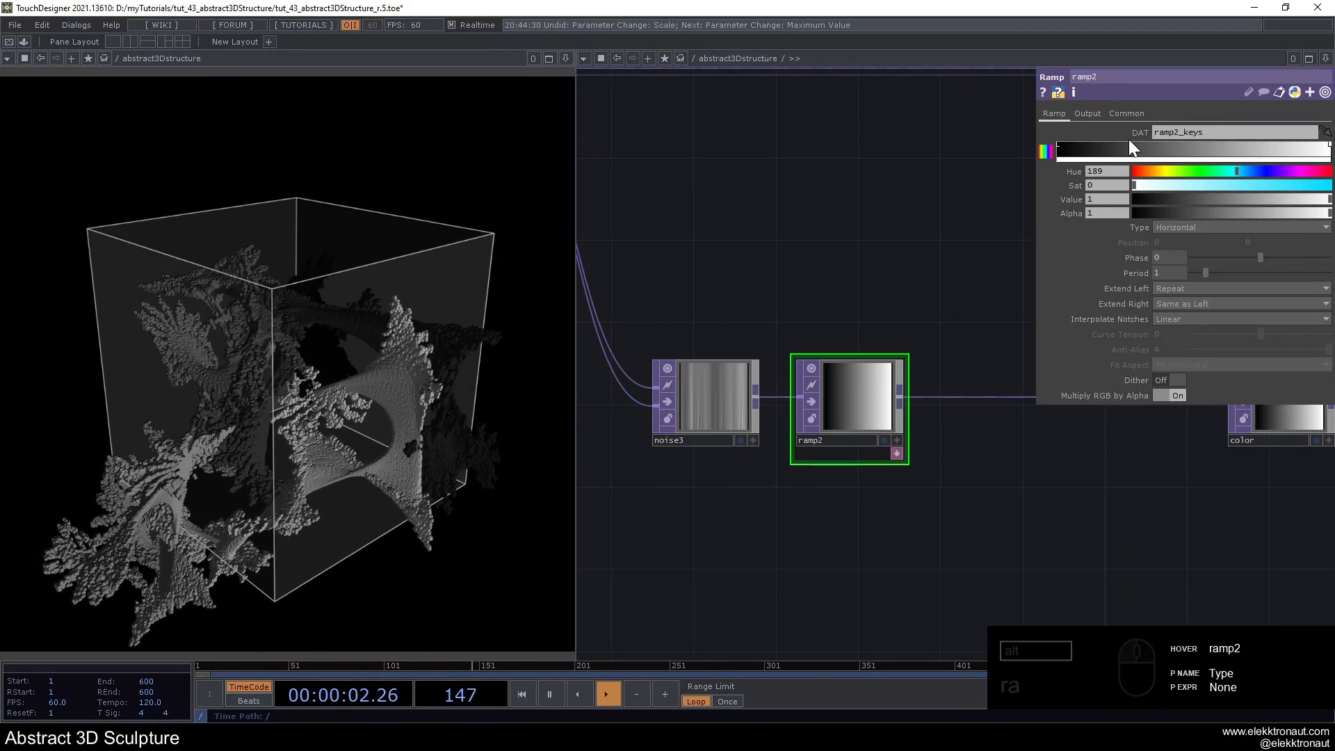
left_click(1059, 146)
left_click(1330, 146)
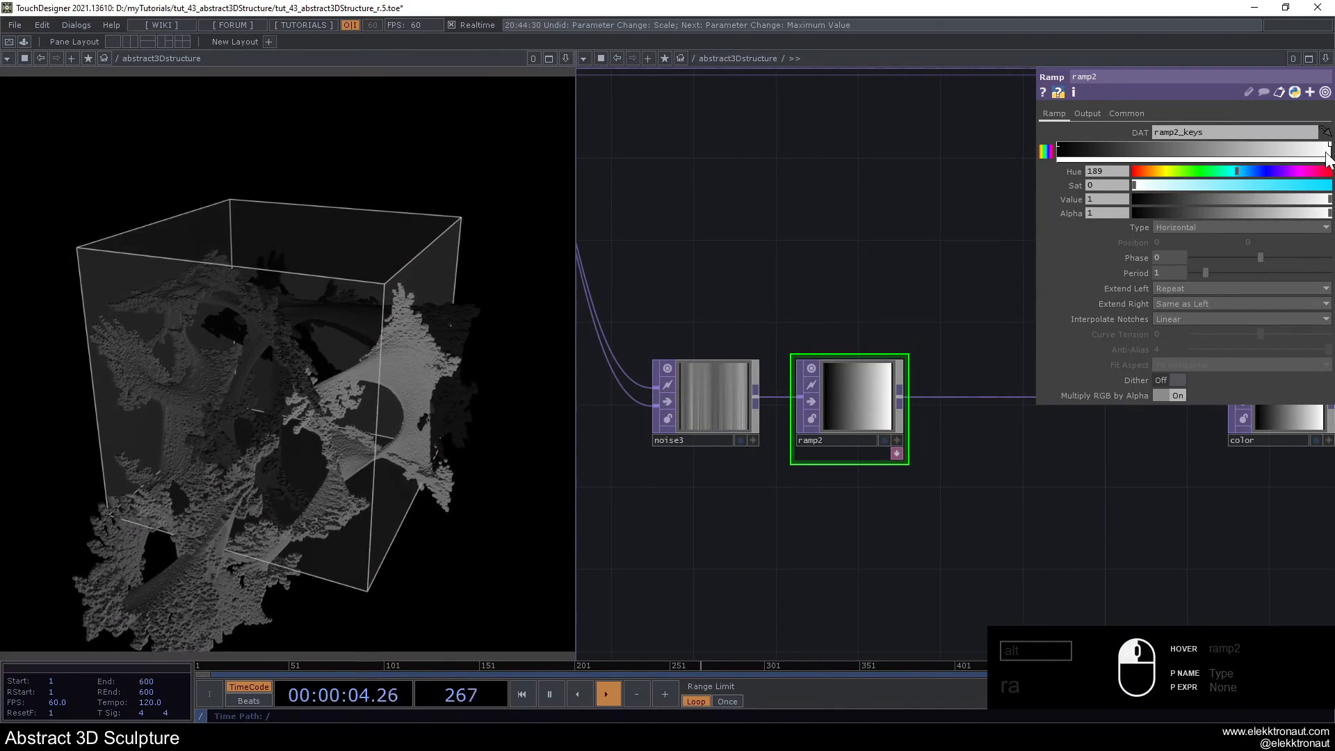
left_click_drag(1168, 199, 1129, 198)
left_click(1151, 147)
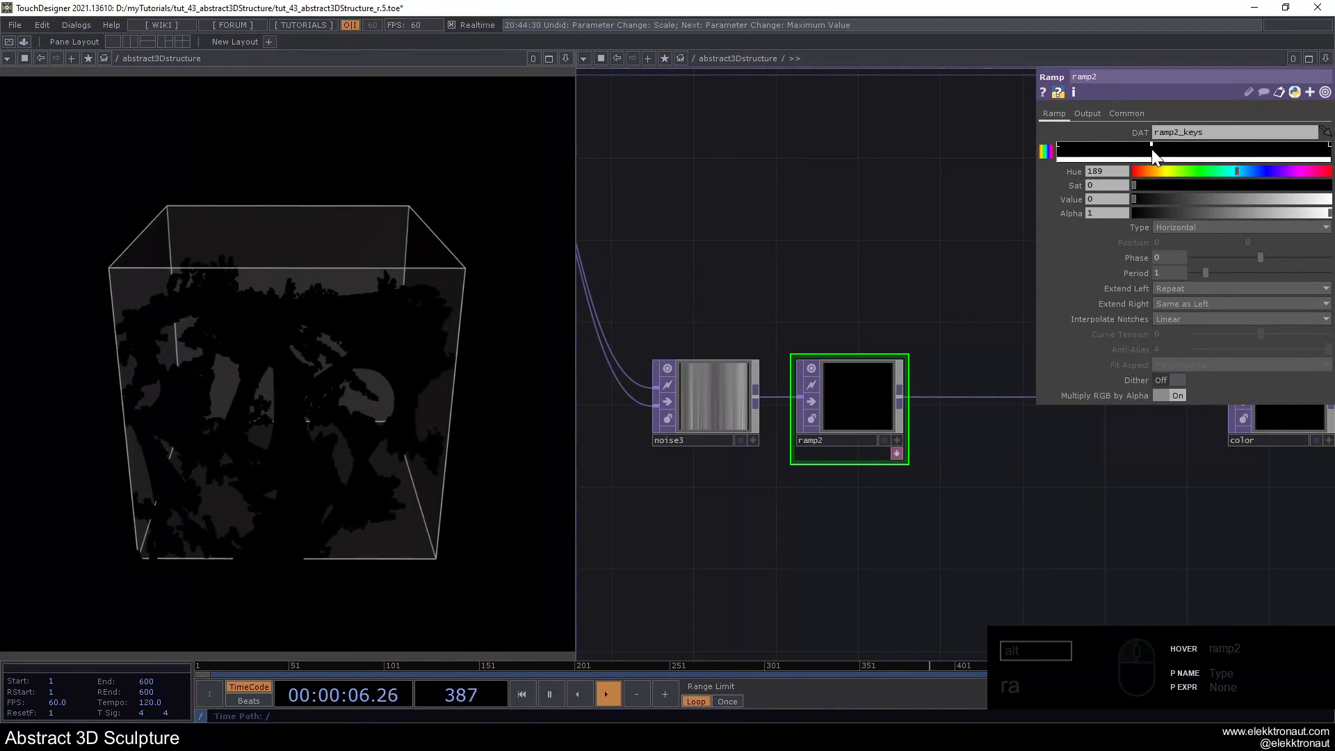
left_click(1241, 148)
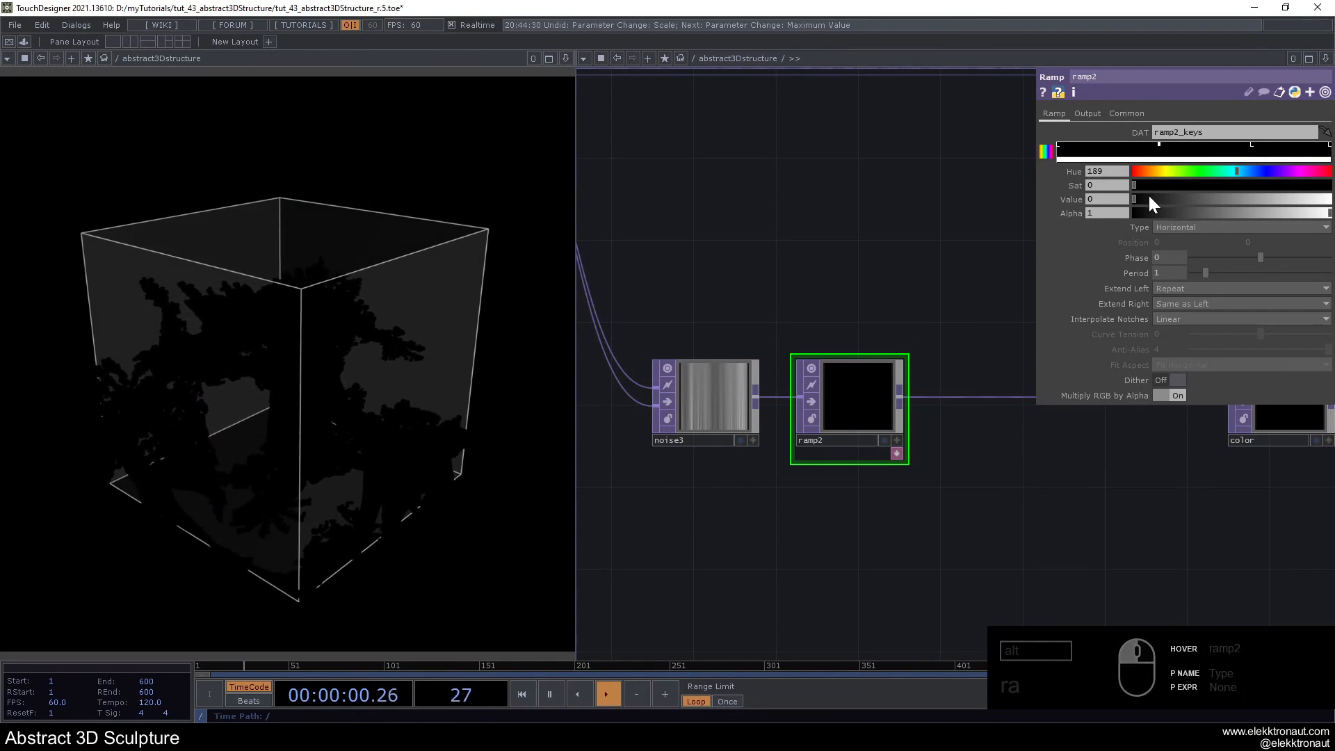
left_click(1255, 147)
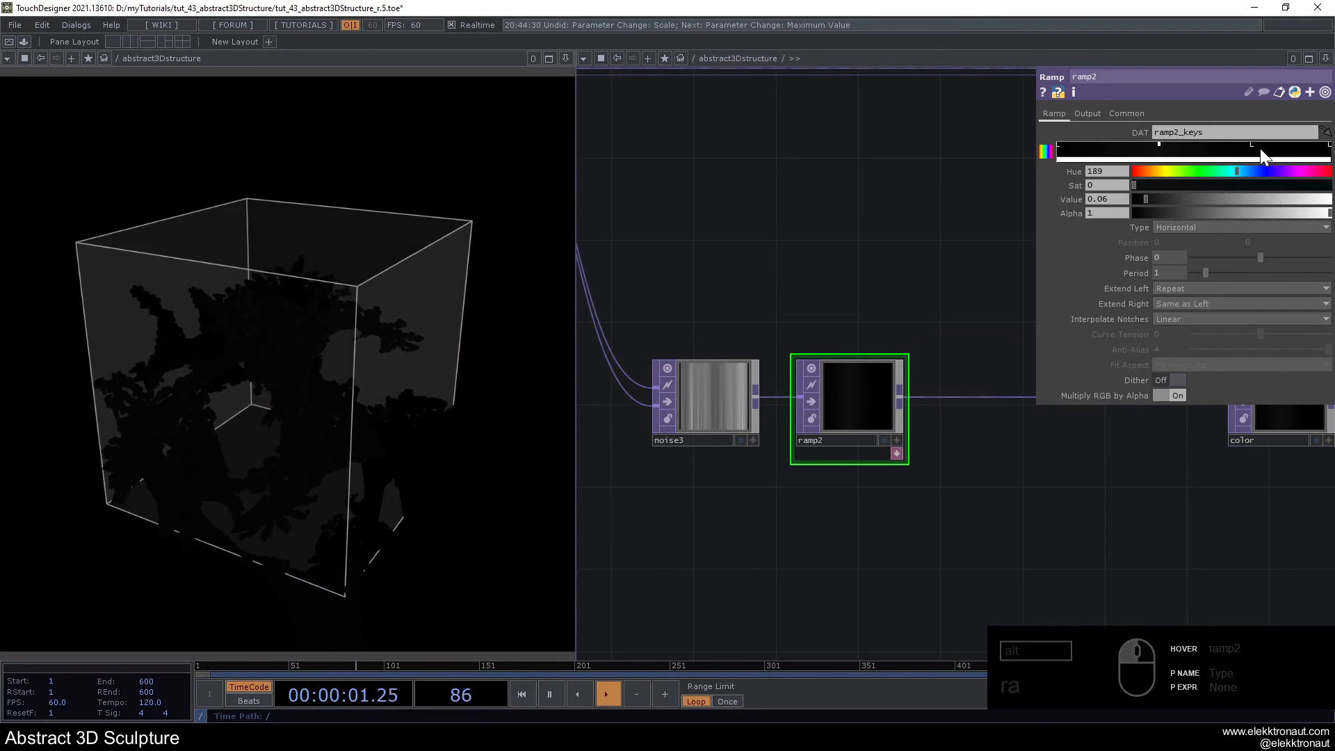
left_click(1145, 201)
- Add a bright key between ramp2's two middle keys and colour it red with Hue 0, Sat 0.915 and Value 1
left_click(1193, 151)
left_click_drag(1161, 150, 1333, 198)
left_click(1192, 156)
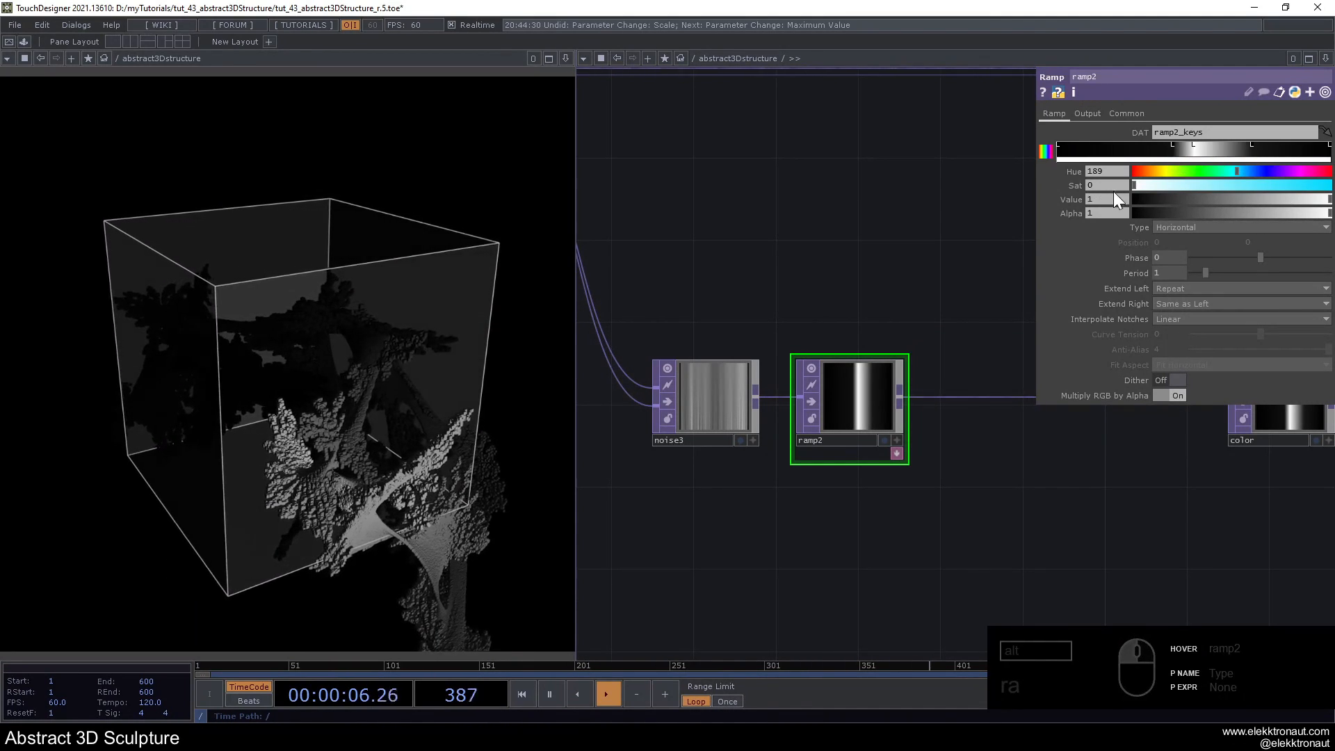
left_click(1135, 173)
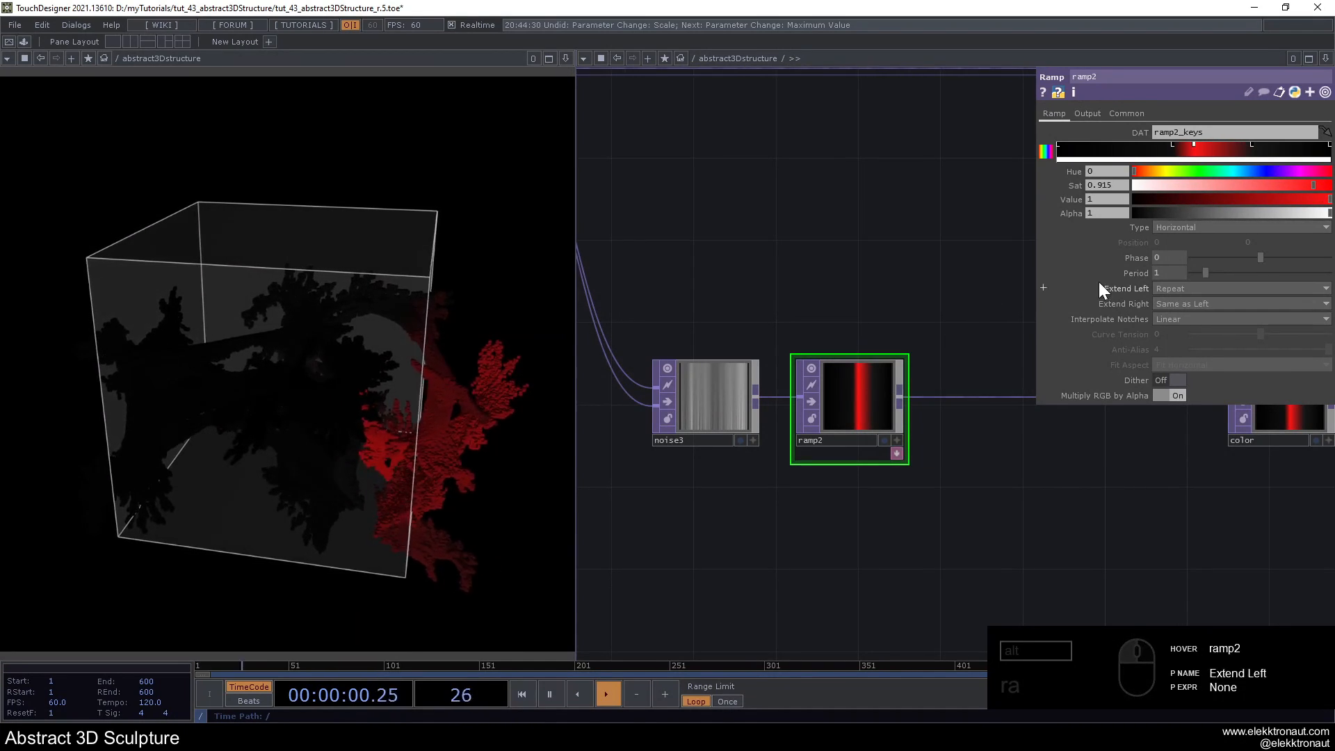
- Set ramp2's Period to 3 and animate its Phase with the expression absTime.seconds*-.8
left_click(1139, 275)
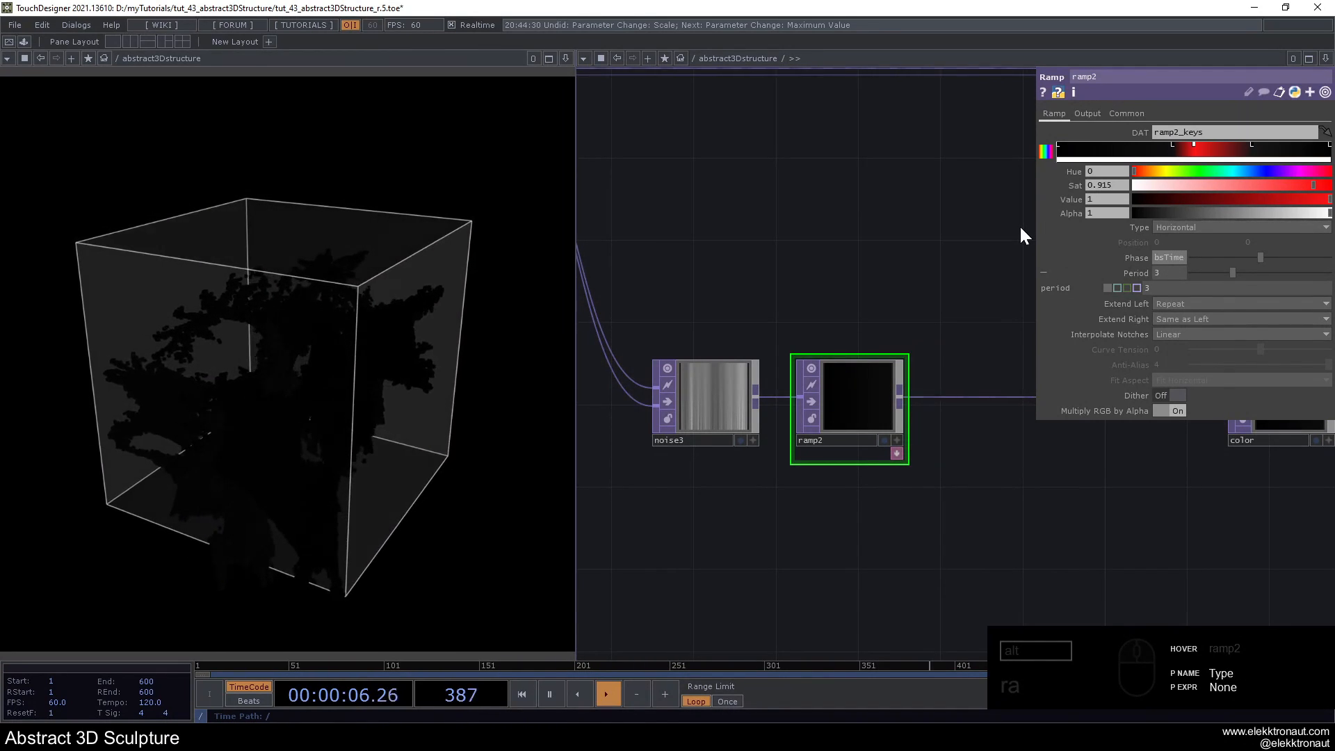
left_click(1138, 257)
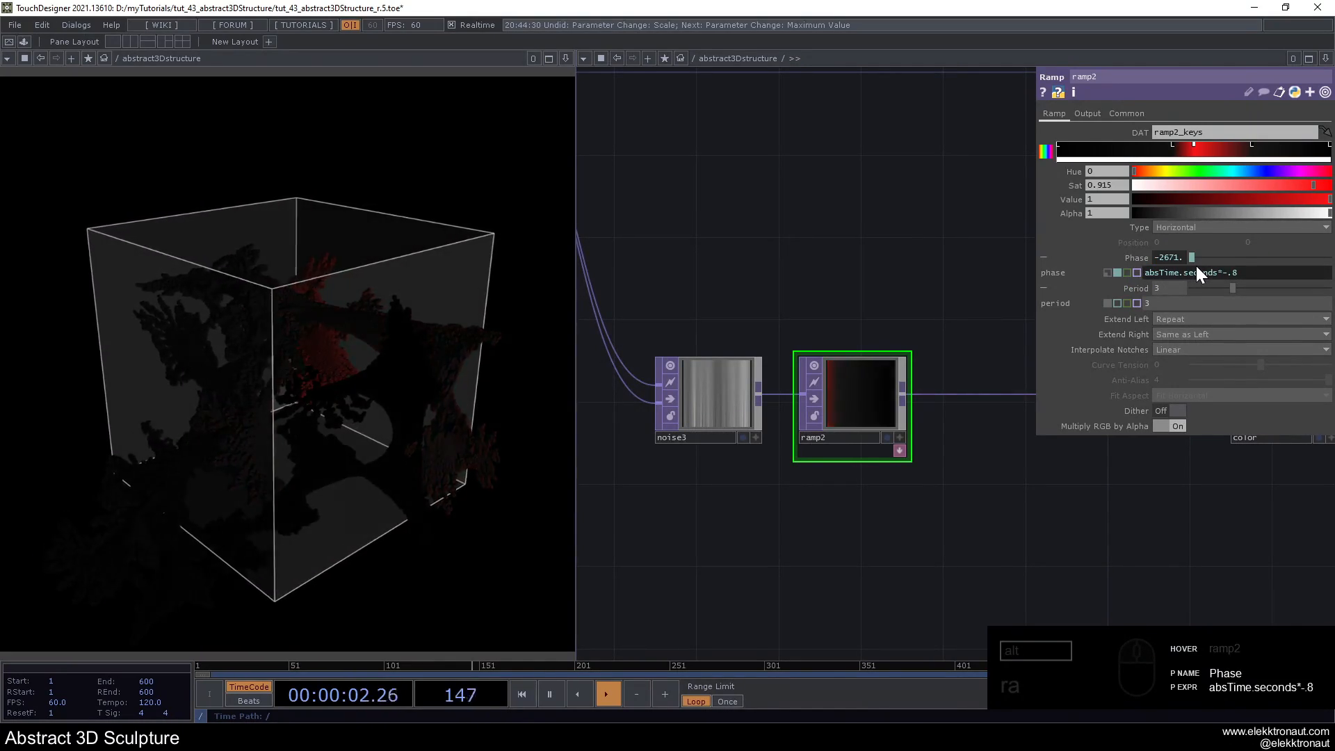
left_click_drag(1023, 264, 1026, 263)
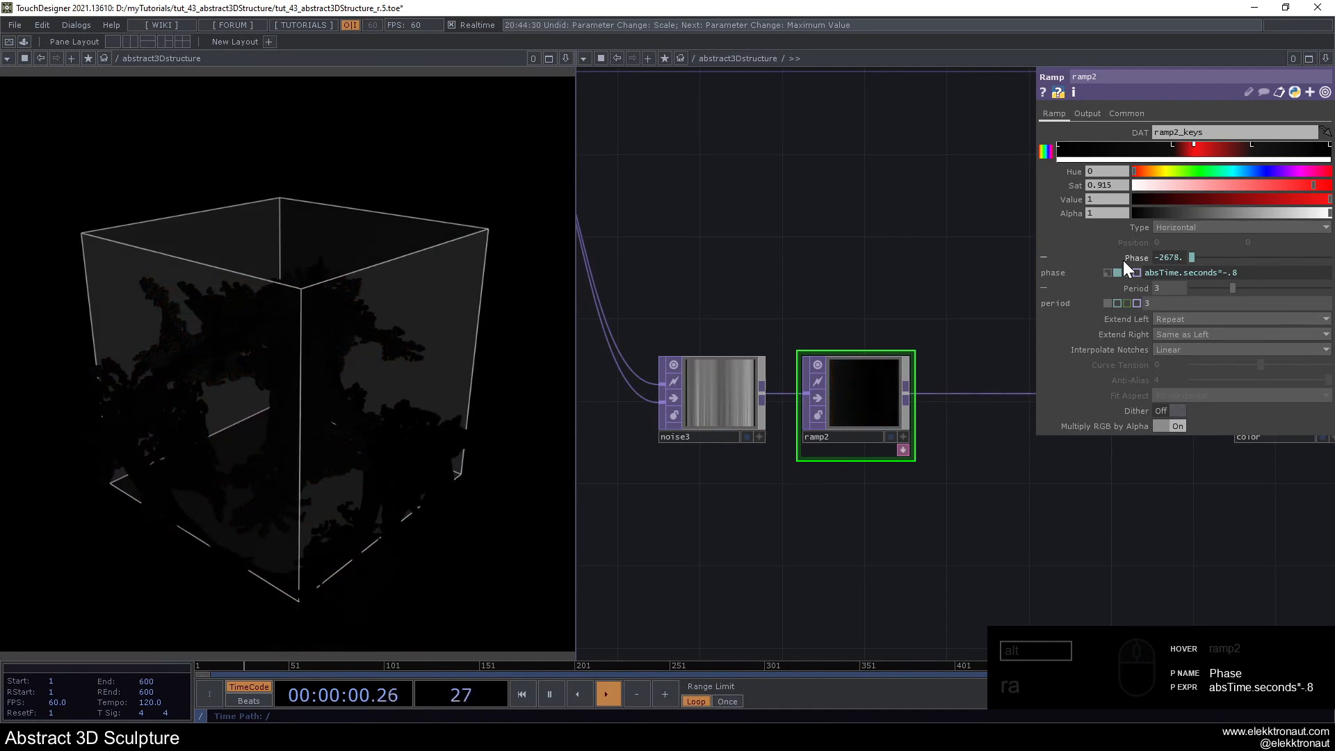
- Tighten the dark keys around ramp2's red key and set the ramp Type to Vertical
left_click_drag(1172, 153, 1222, 153)
left_click(1184, 228)
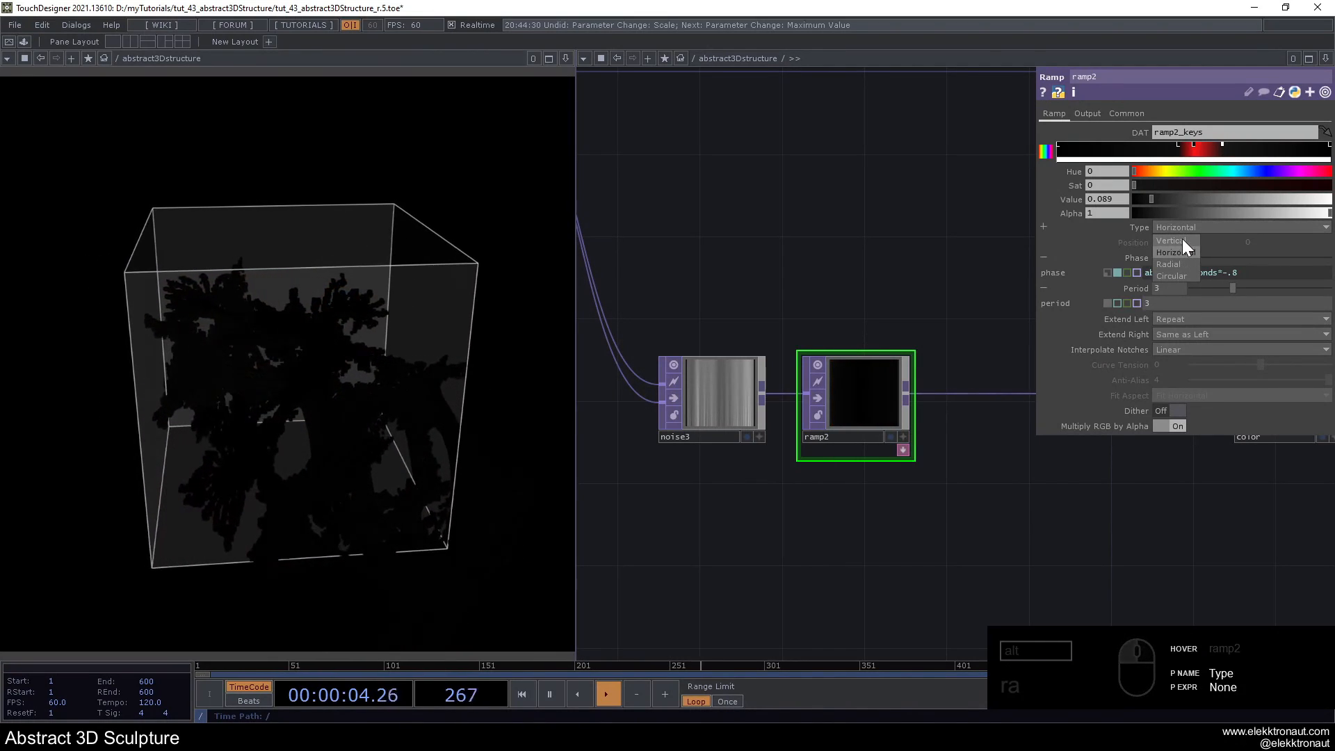
left_click(1182, 239)
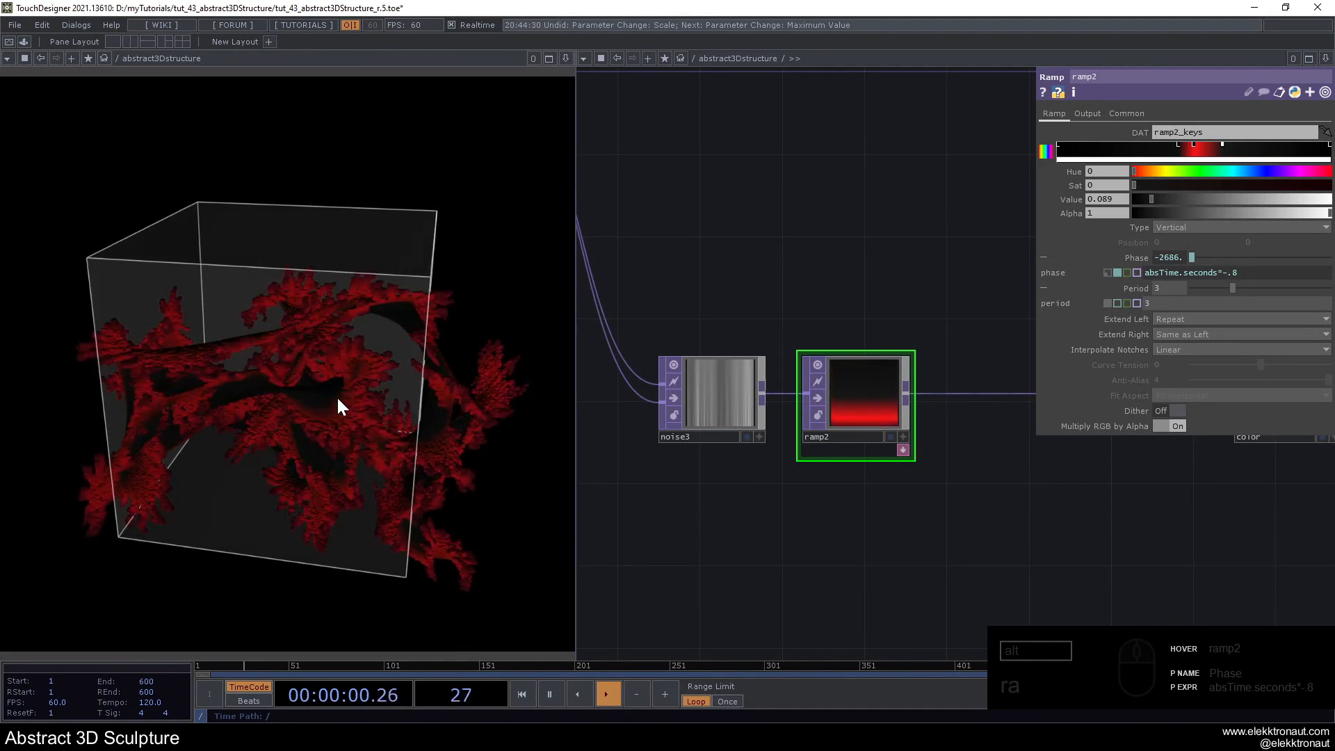
- Turn on Comp with Input for ramp2 and set its Operation to Screen
left_click(1087, 113)
left_click(1170, 132)
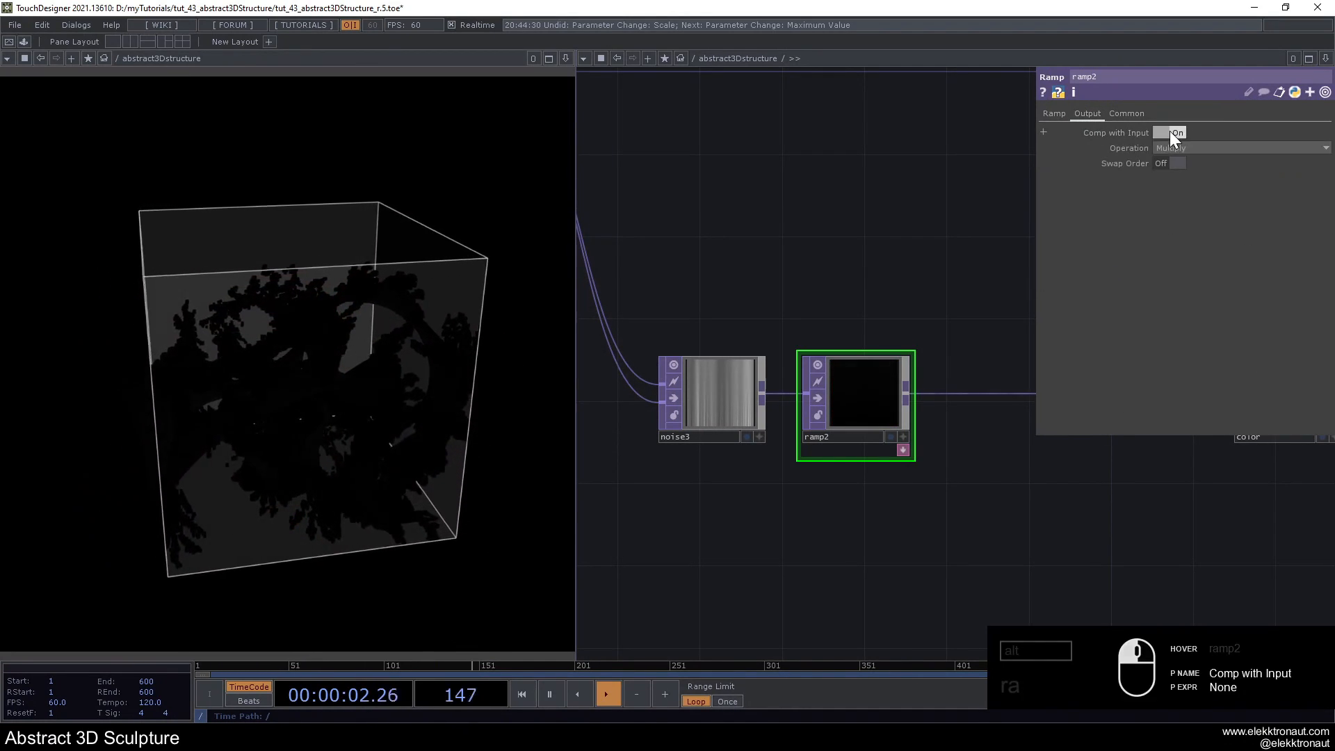
left_click(1236, 148)
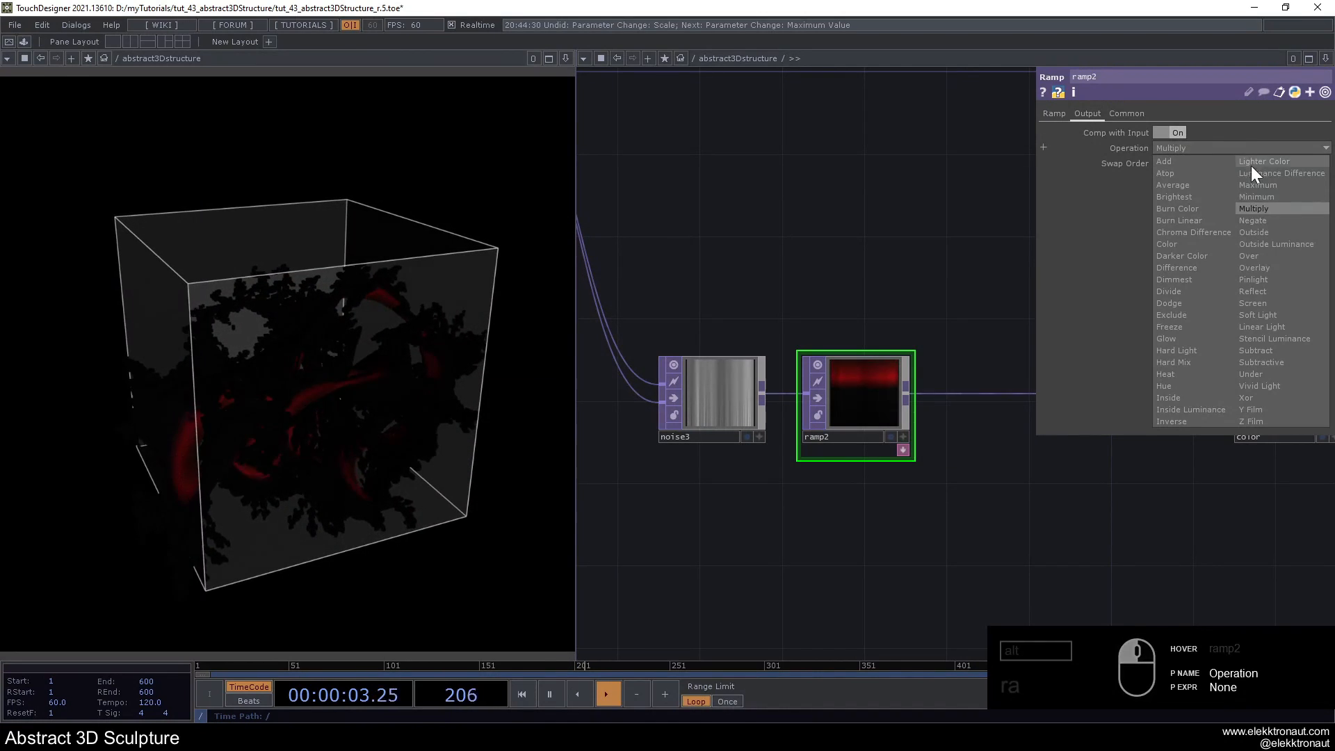
left_click(1258, 305)
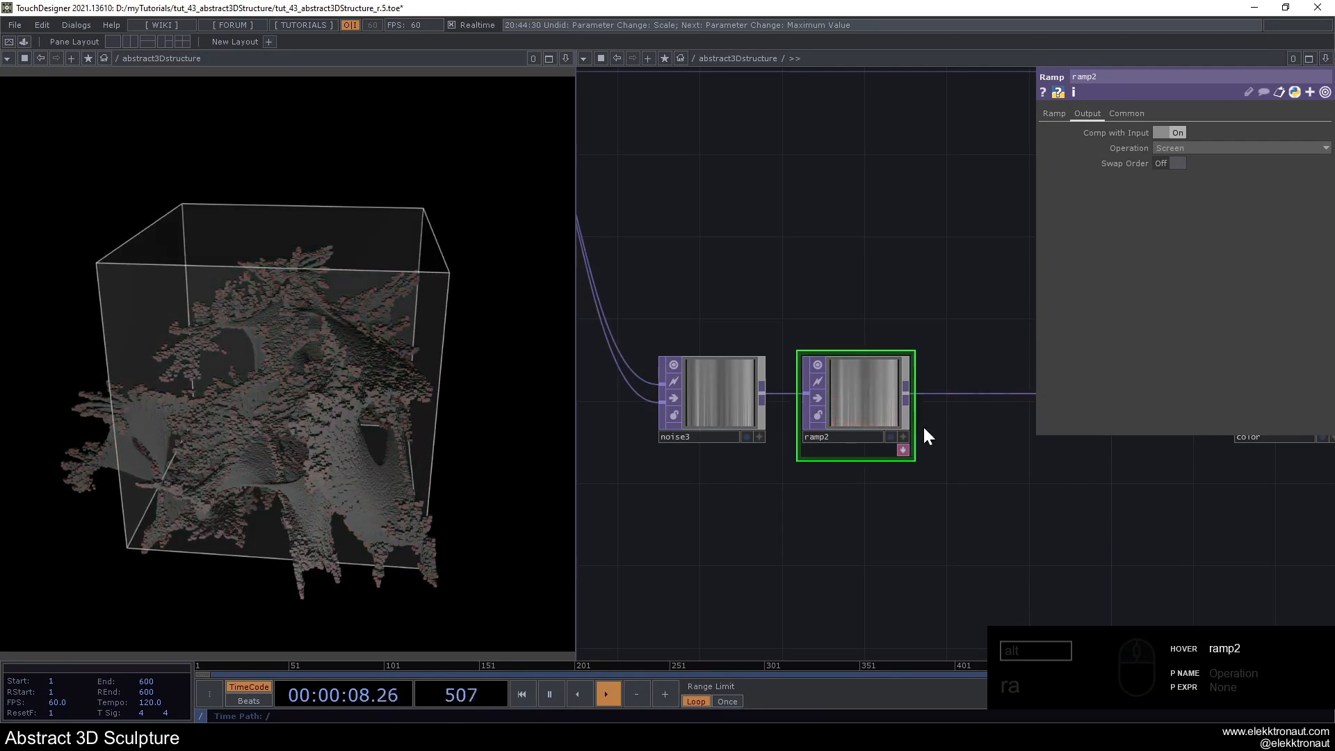
- Turn off Monochrome on noise3 and set its Amplitude to 0.19 and Seed to 1676
left_click(680, 407)
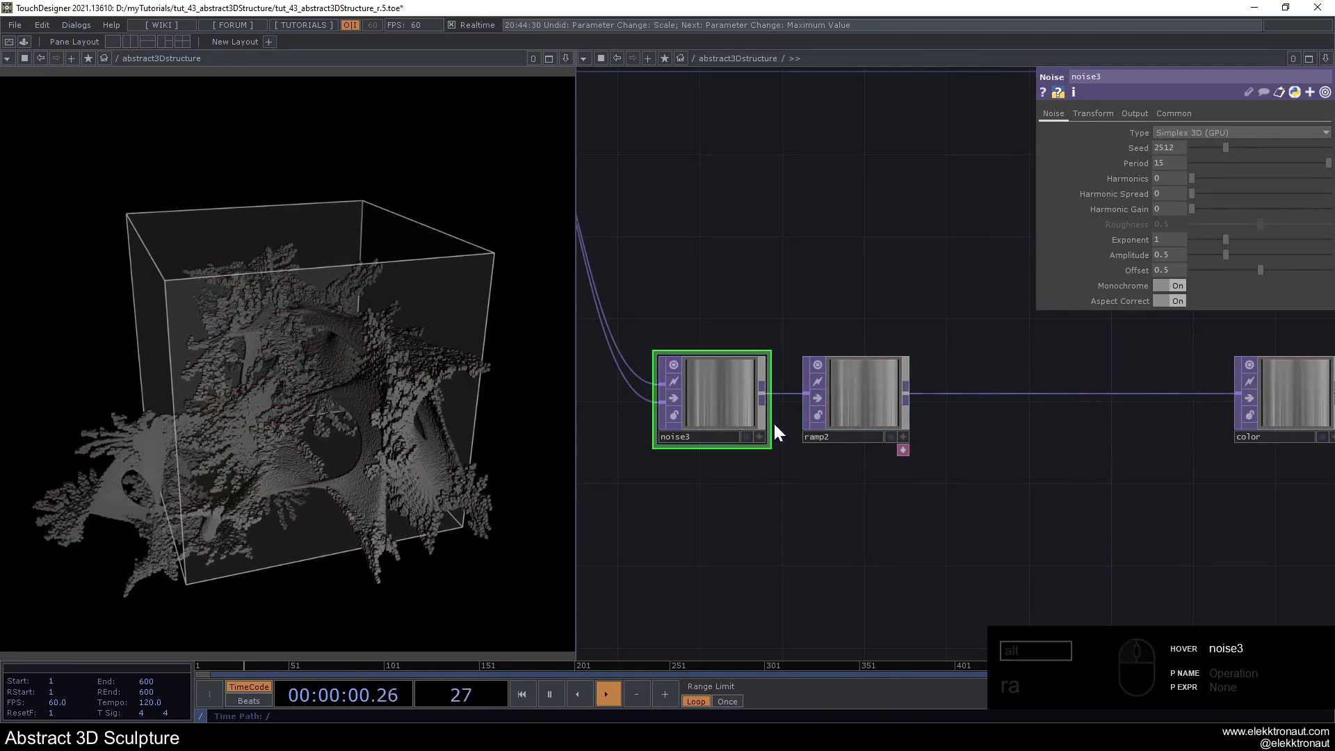
left_click(1175, 285)
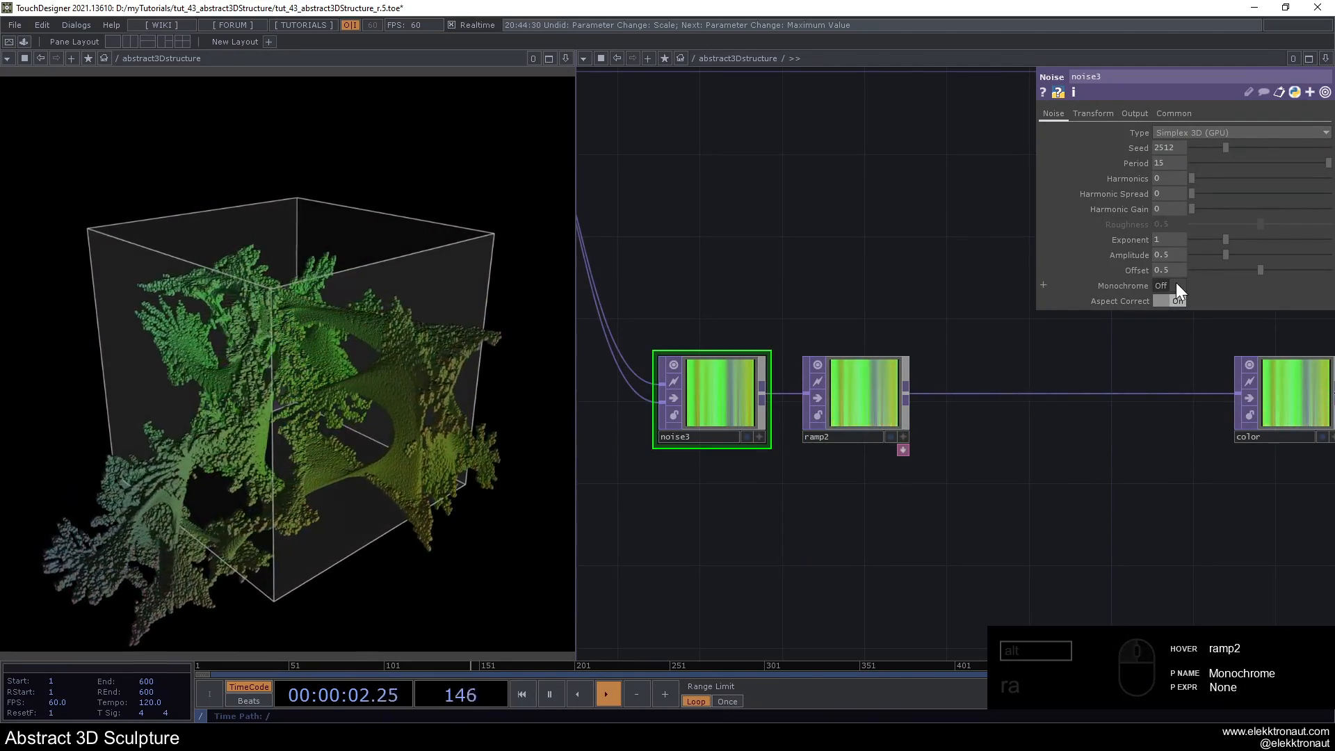
left_click_drag(1224, 257, 1206, 260)
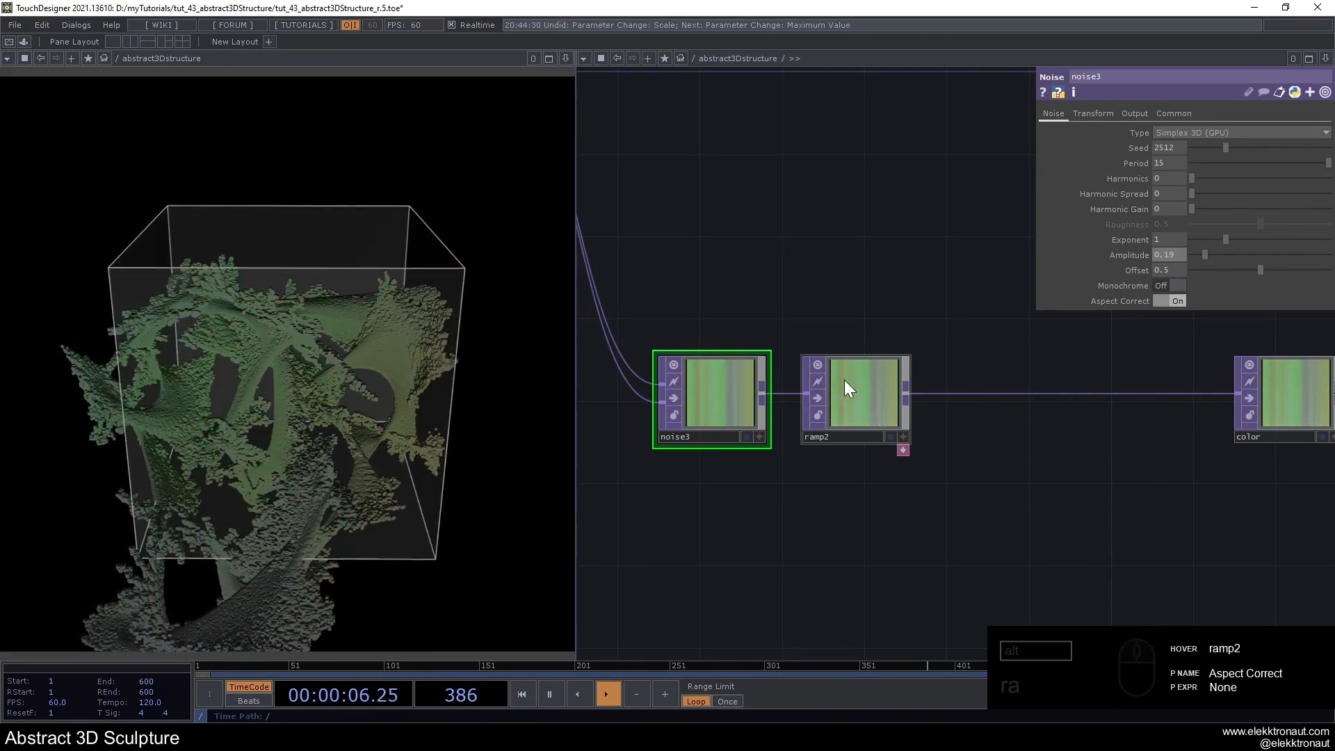
left_click_drag(1225, 148, 1216, 148)
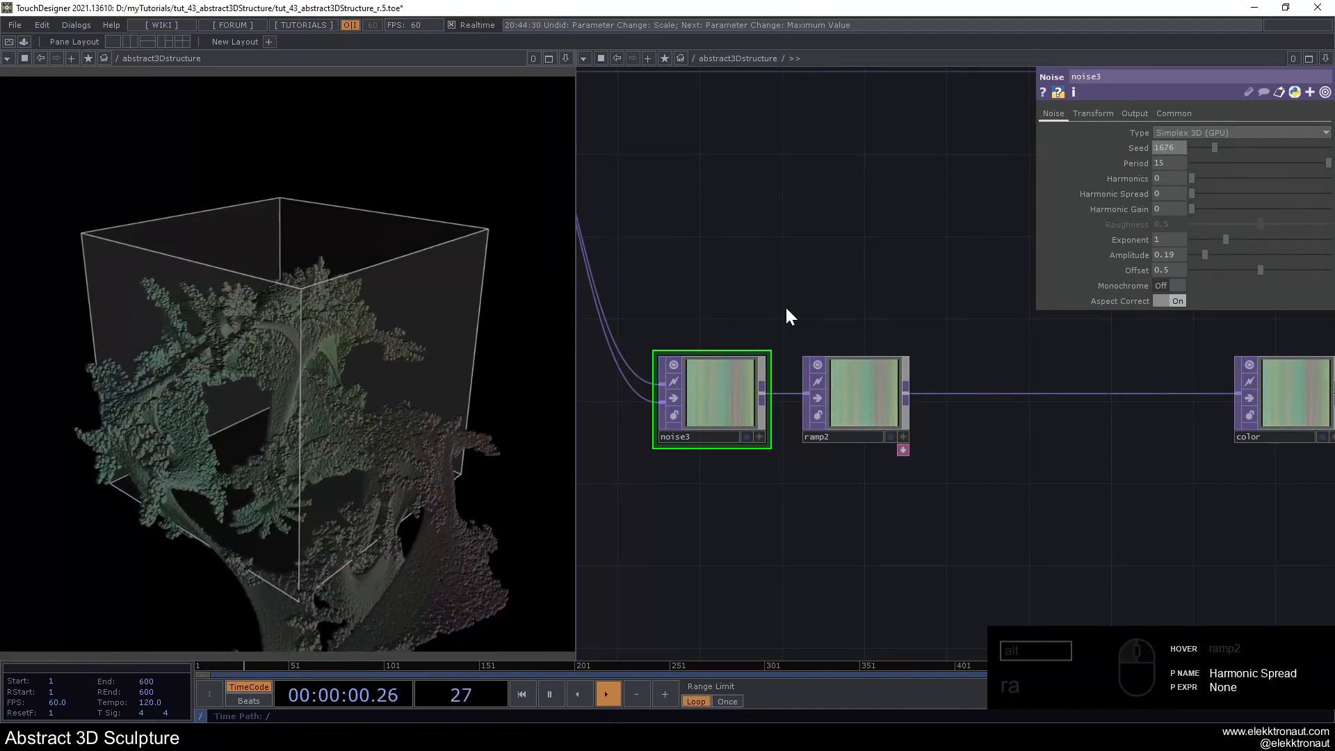
- Change ramp2's Phase expression to absTime.seconds*-1
left_click(869, 406)
left_click(1055, 114)
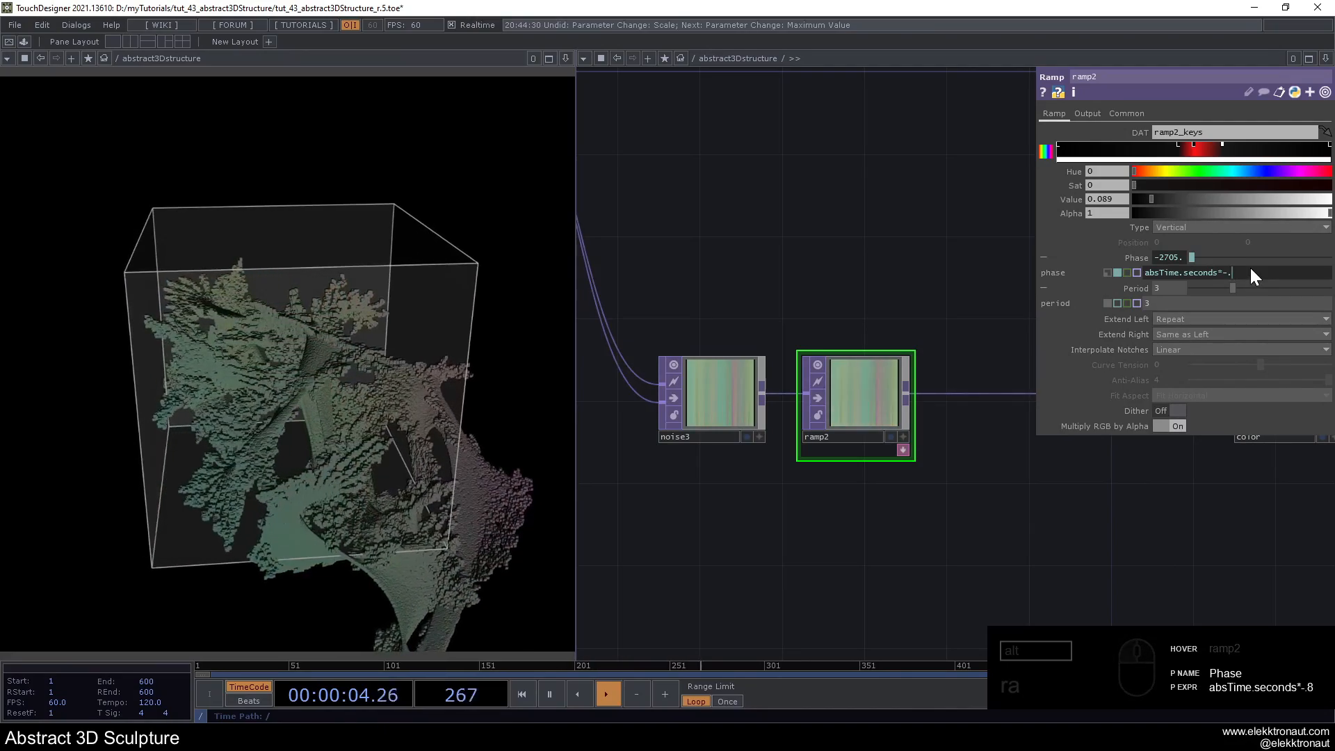
key("BackSpace")
type("1")
key("Return")
- Try ramp2's Period at 1 and 2, and set it back to 3
left_click_drag(1164, 287, 719, 209)
type("1")
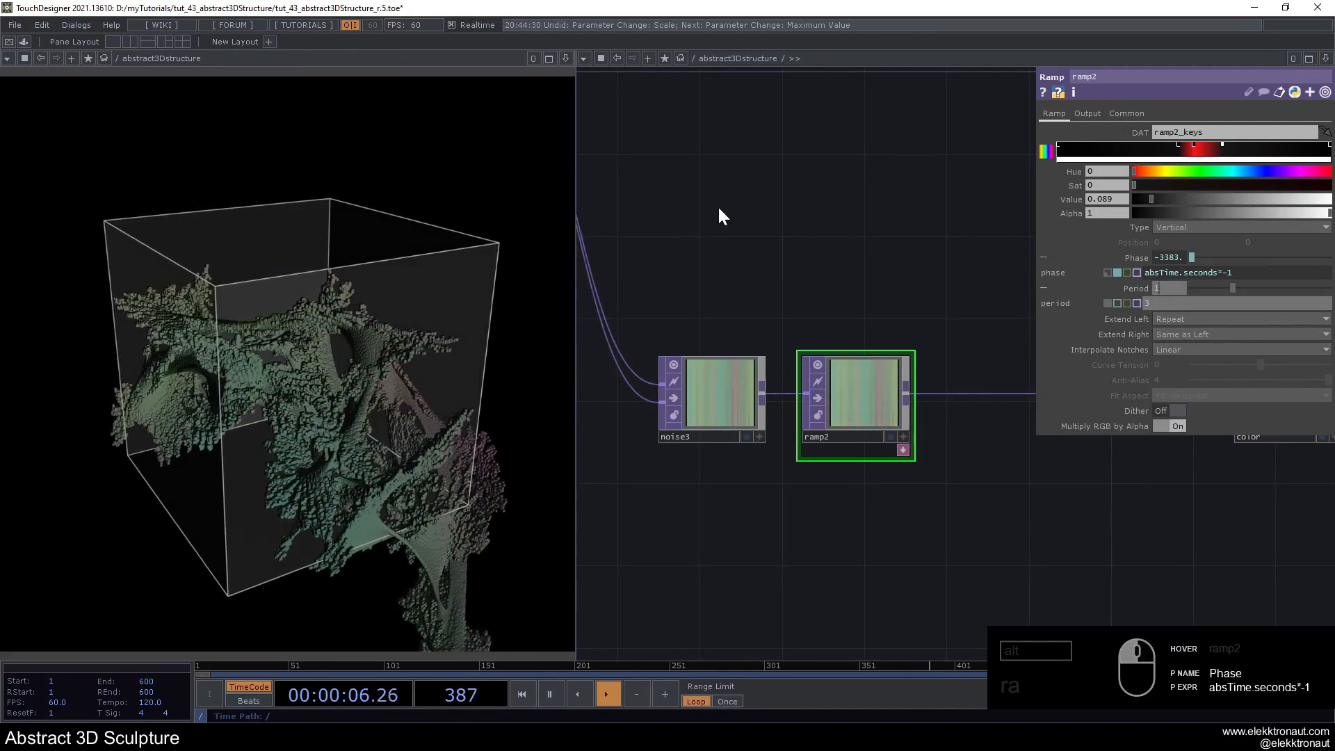
key("Return")
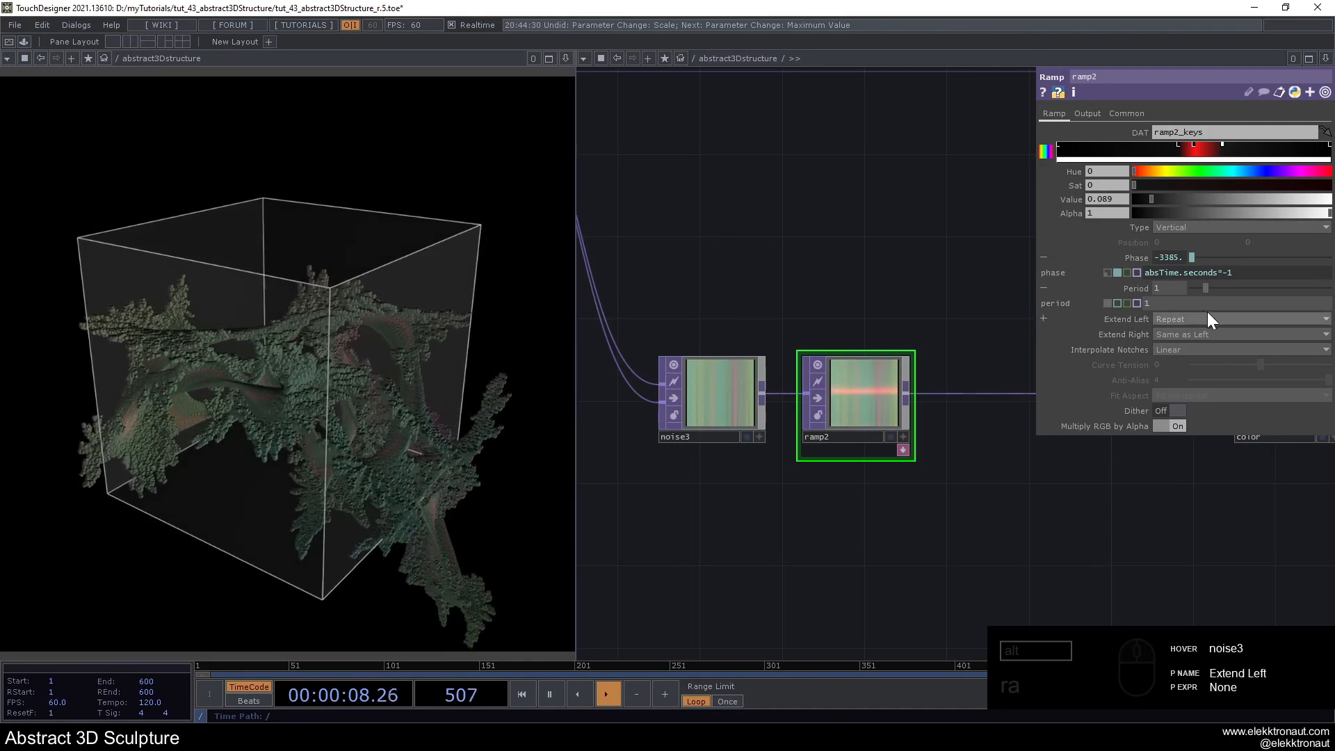
left_click_drag(1163, 286, 748, 206)
type("2")
key("Return")
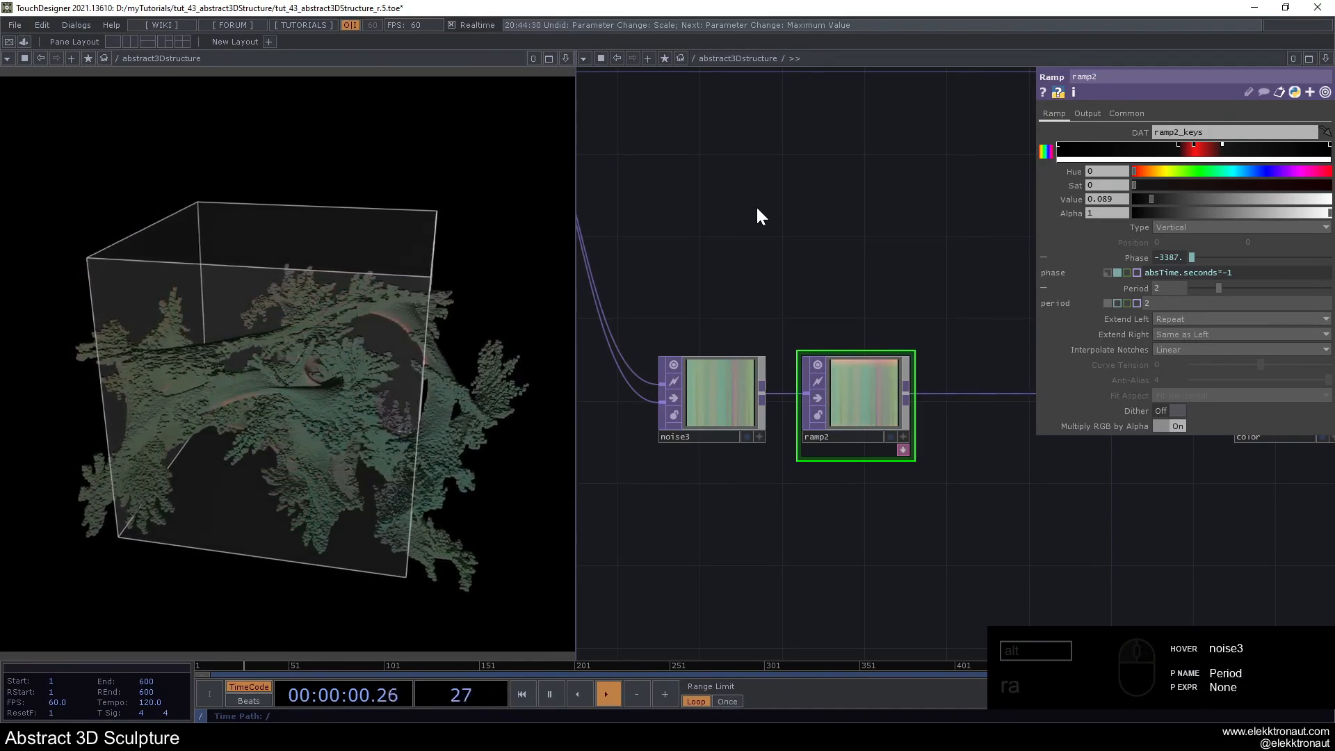
left_click_drag(1161, 286, 851, 241)
type("3")
key("Return")
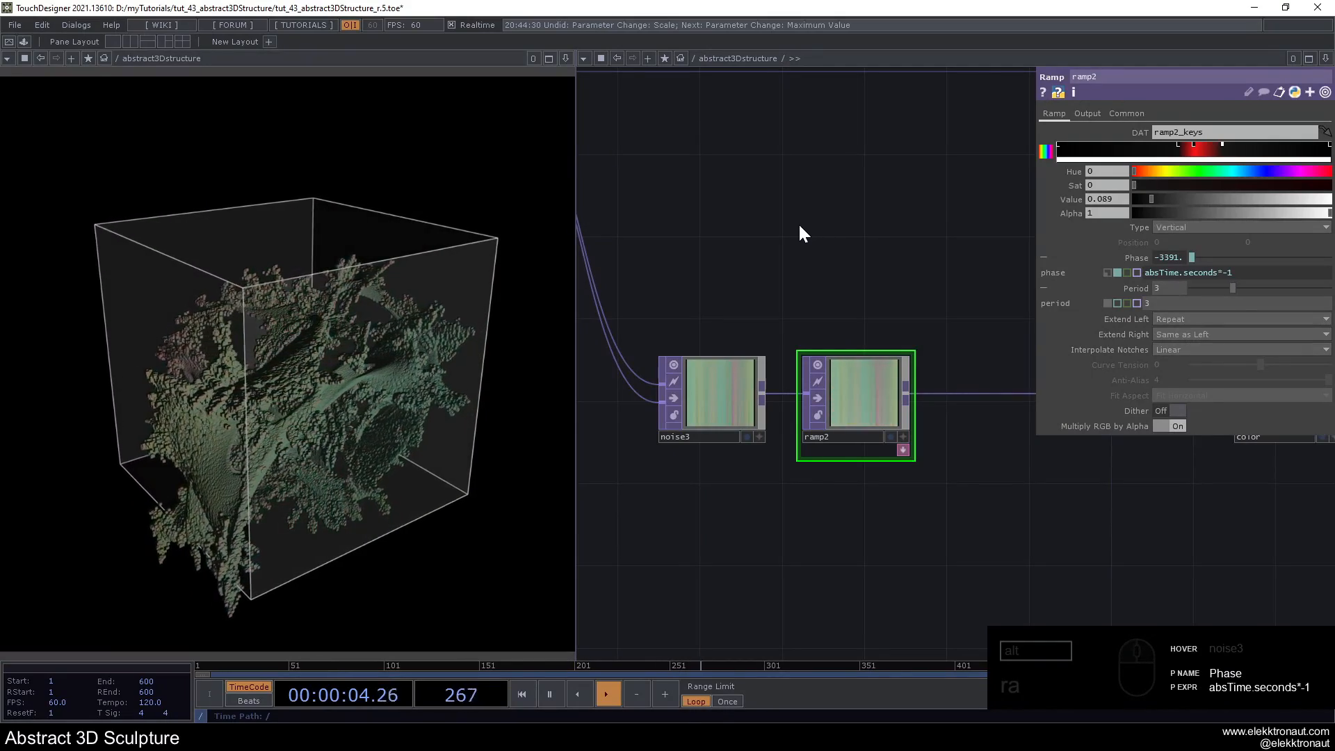
- Bypass ramp2 so that noise3's colours go straight to the color null
scroll(798, 222, "down", 2)
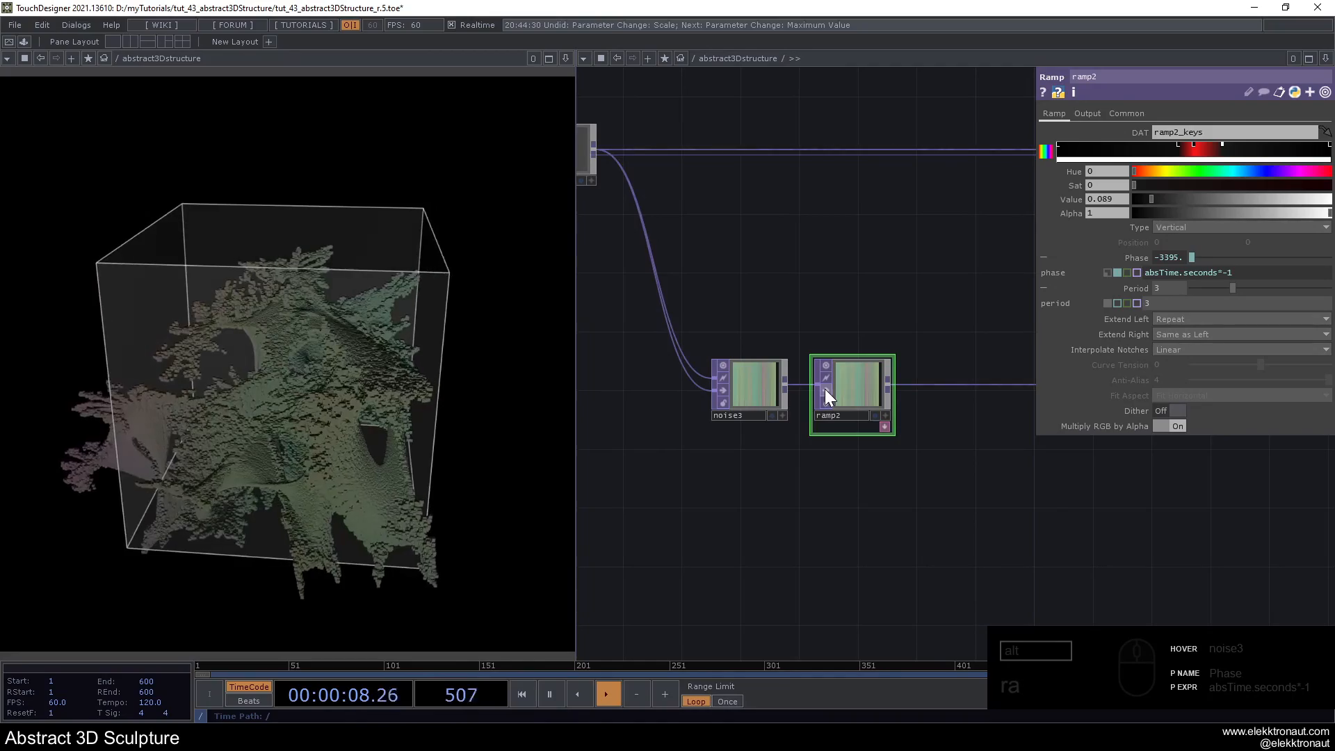
left_click(825, 389)
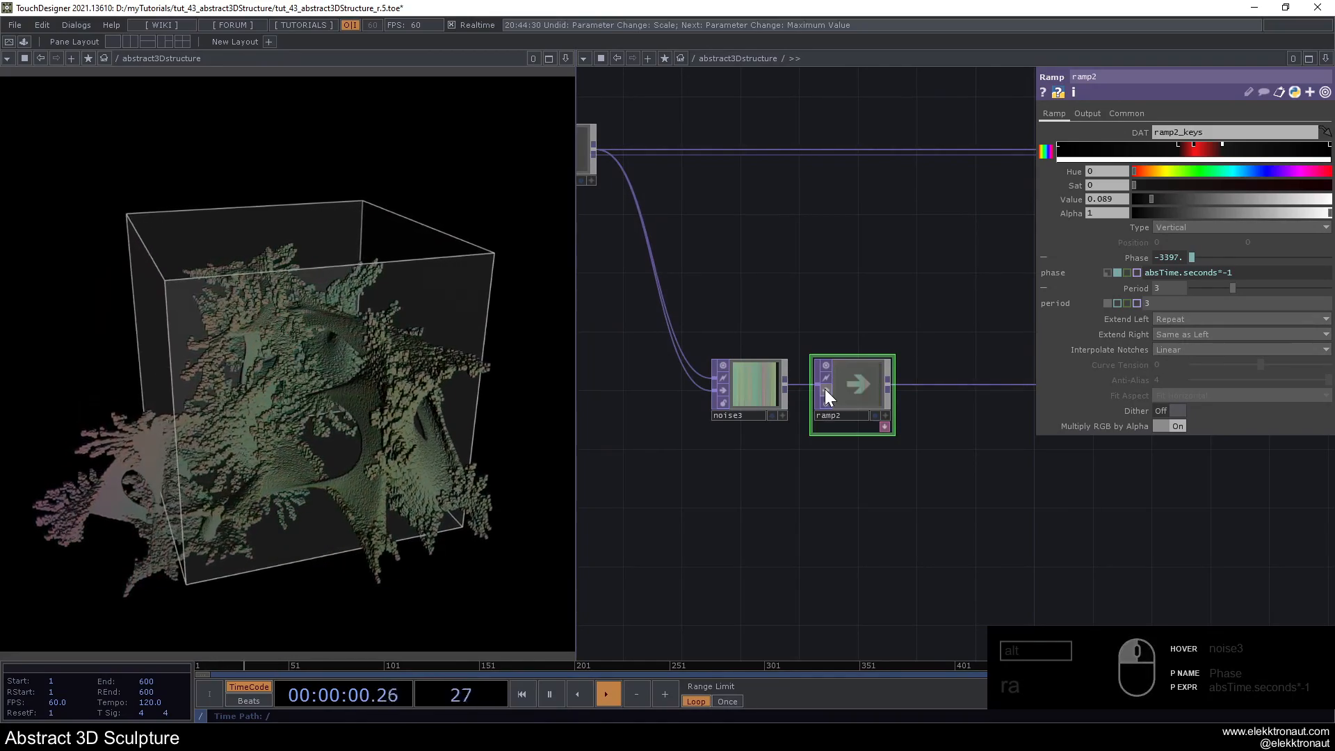
- Set noise3's Seed to 3148 and its Amplitude to 0.5
left_click(776, 387)
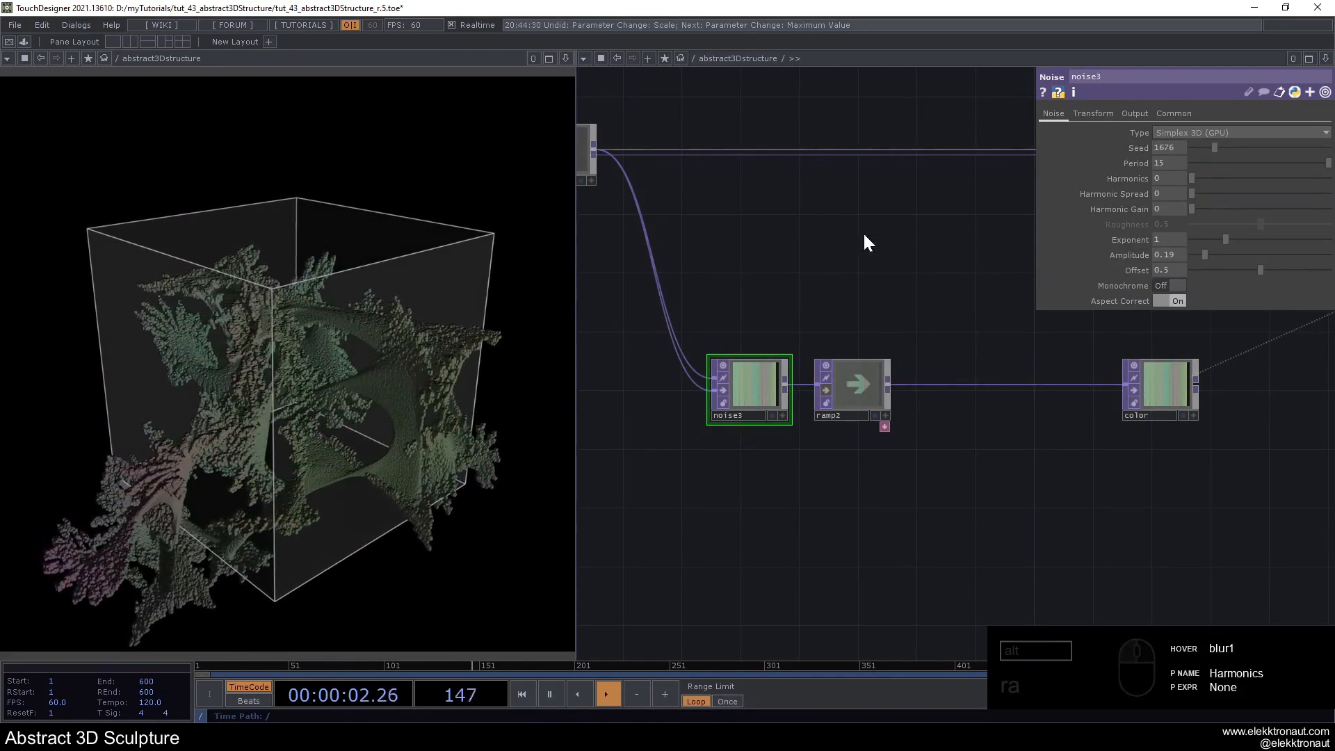
left_click_drag(863, 235, 925, 230)
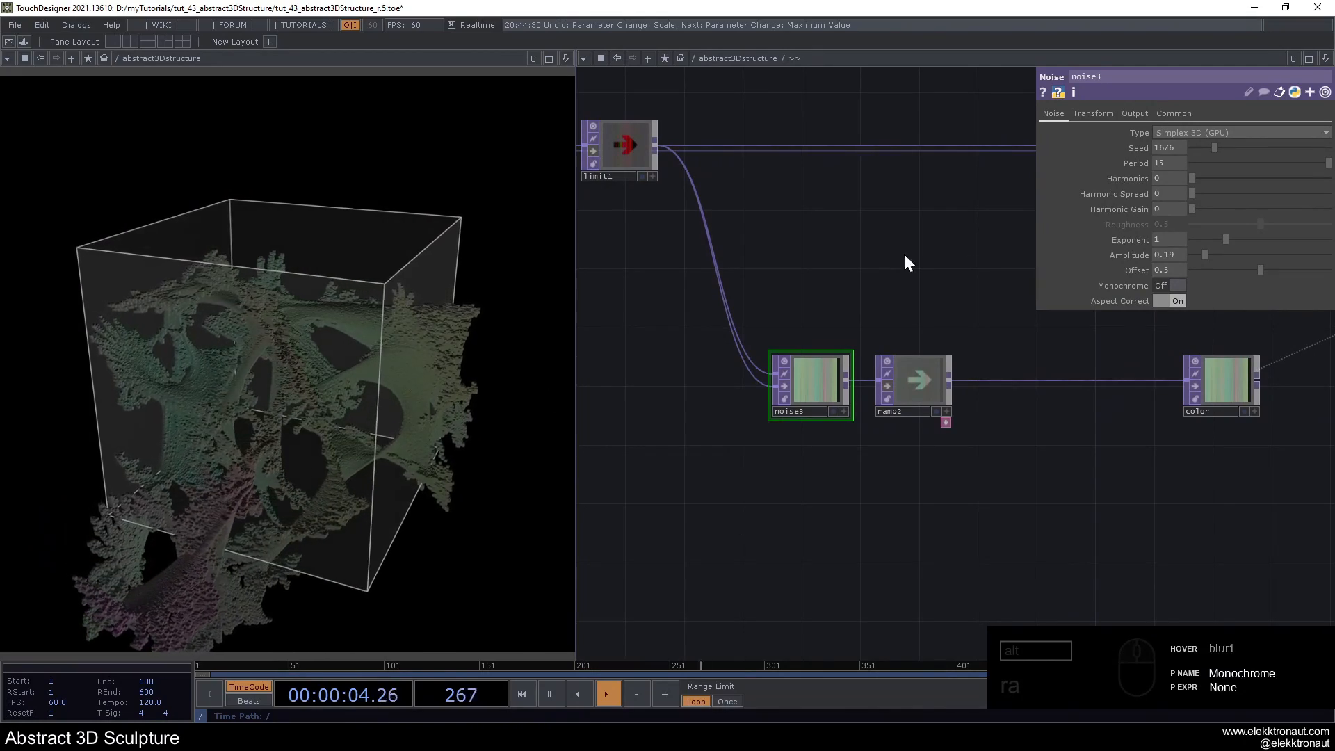
left_click(1179, 151)
type("31")
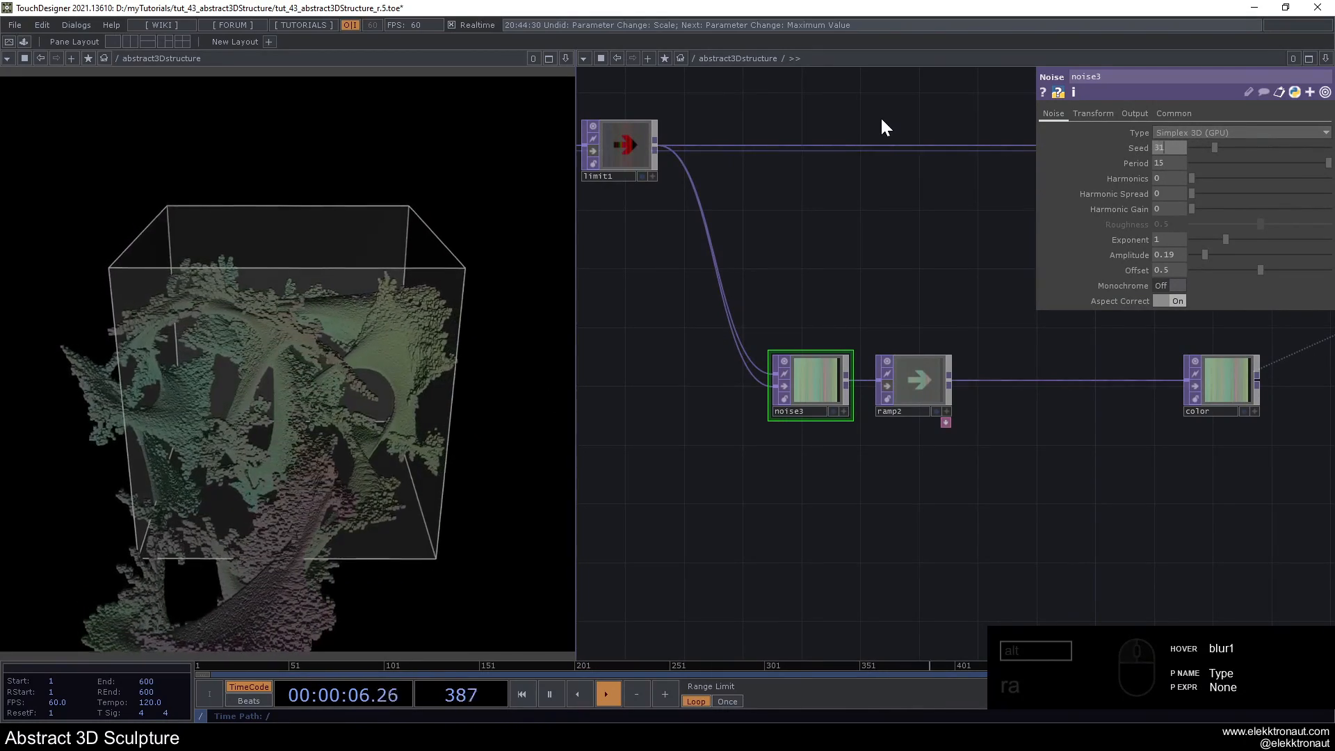
type("48")
key("Return")
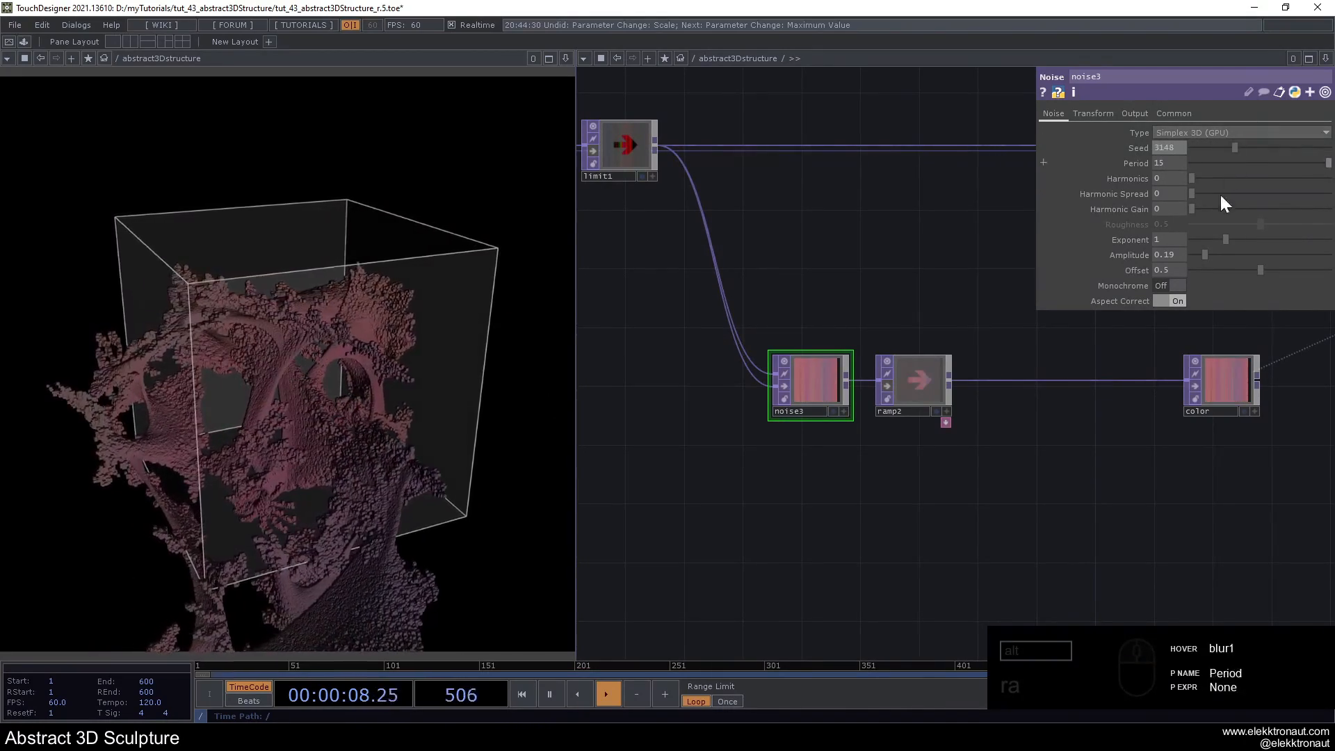
mouse_move(1166, 255)
middle_mouse_down()
mouse_move(769, 231)
mouse_move(857, 234)
middle_mouse_up()
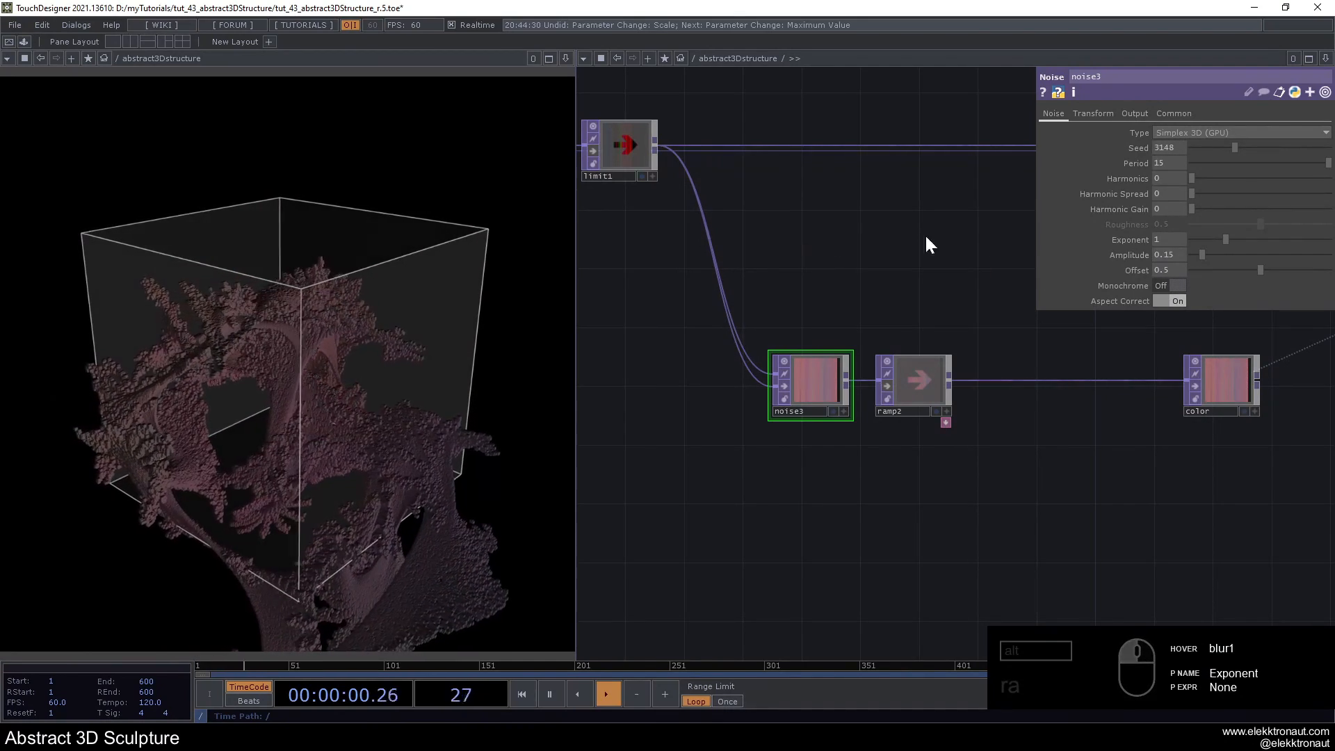
mouse_move(1170, 256)
middle_mouse_down()
mouse_move(1116, 247)
mouse_move(862, 272)
middle_mouse_up()
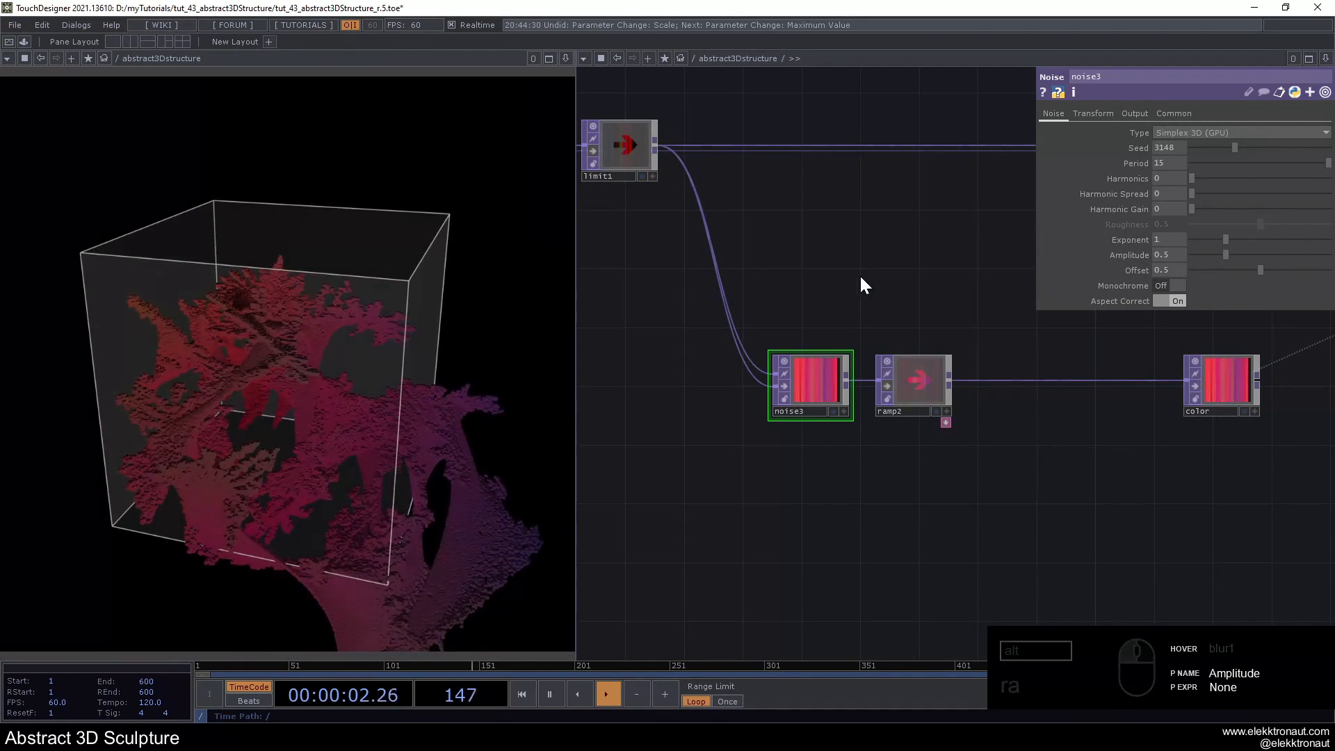
- Set the Seed of noise1, at the start of the position chain, to 1625
scroll(810, 299, "down", 2)
left_click_drag(633, 479, 1100, 493)
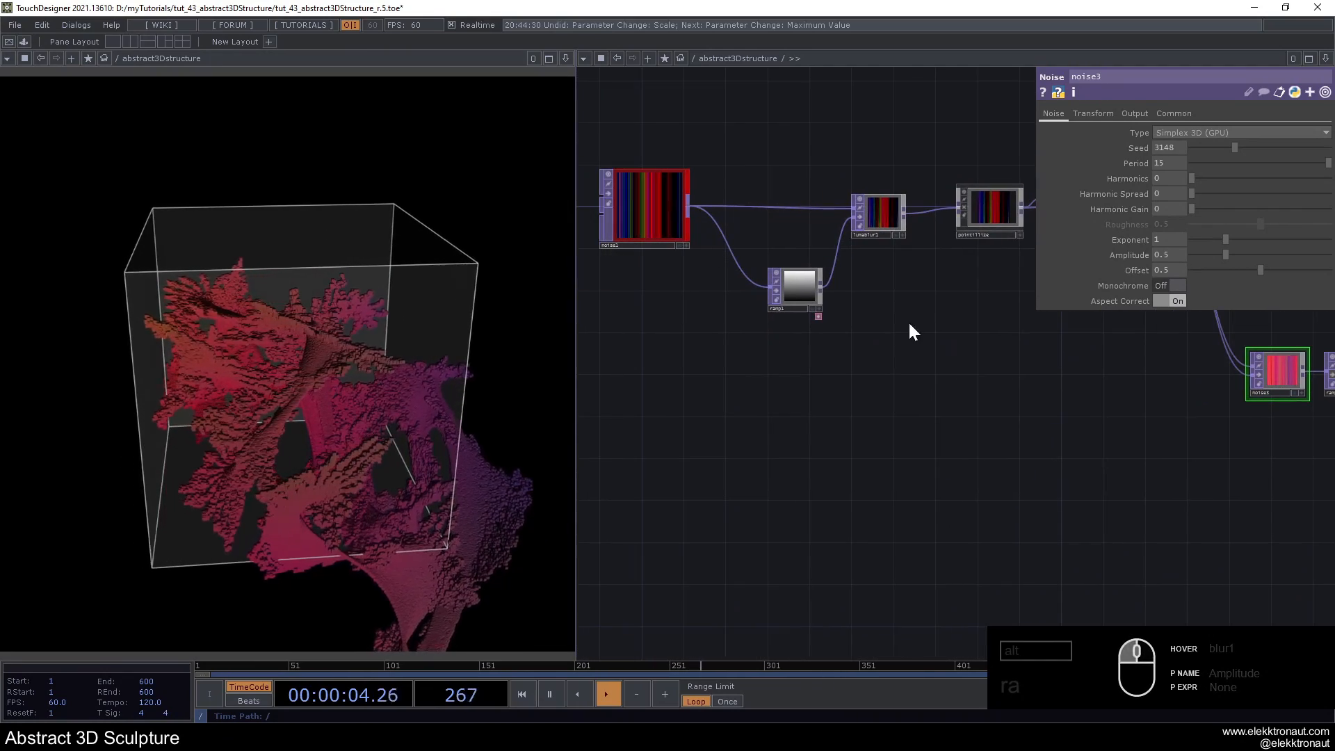
left_click(605, 204)
left_click_drag(712, 372, 761, 425)
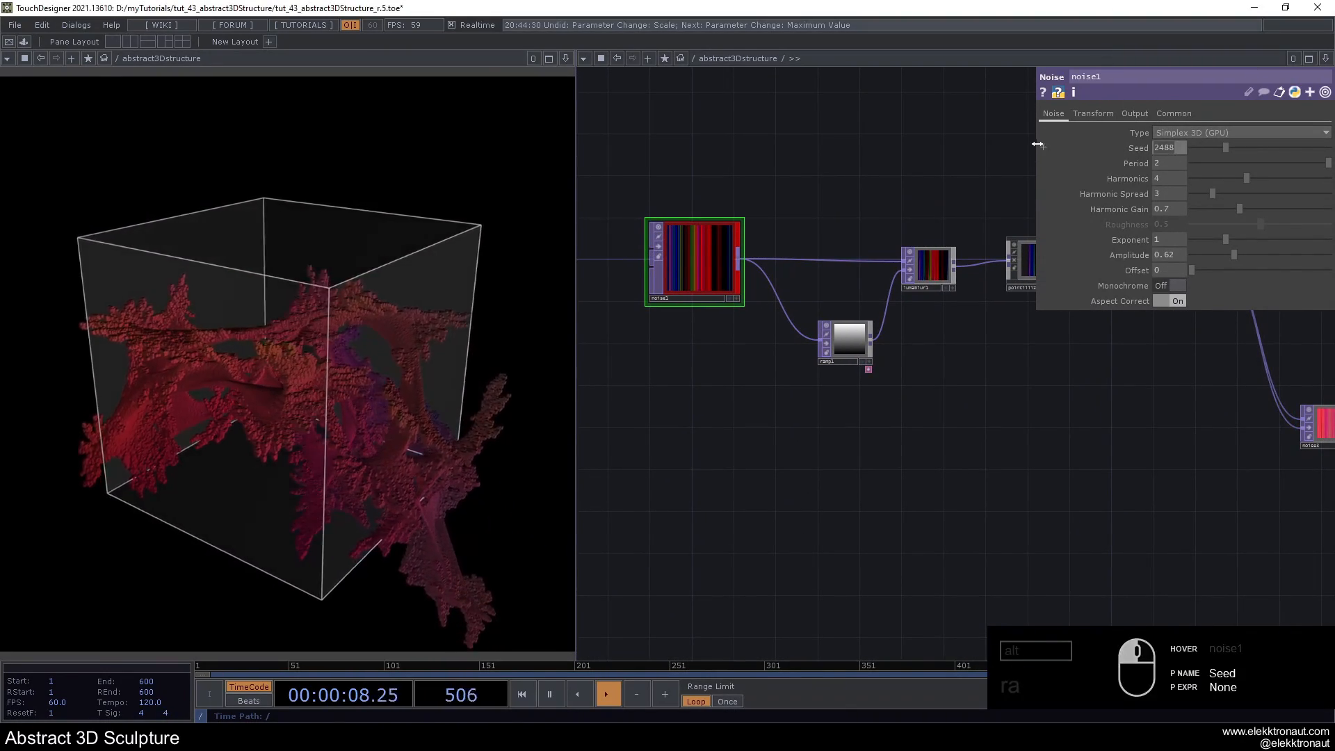
left_click_drag(1037, 144, 1053, 128)
type("1625")
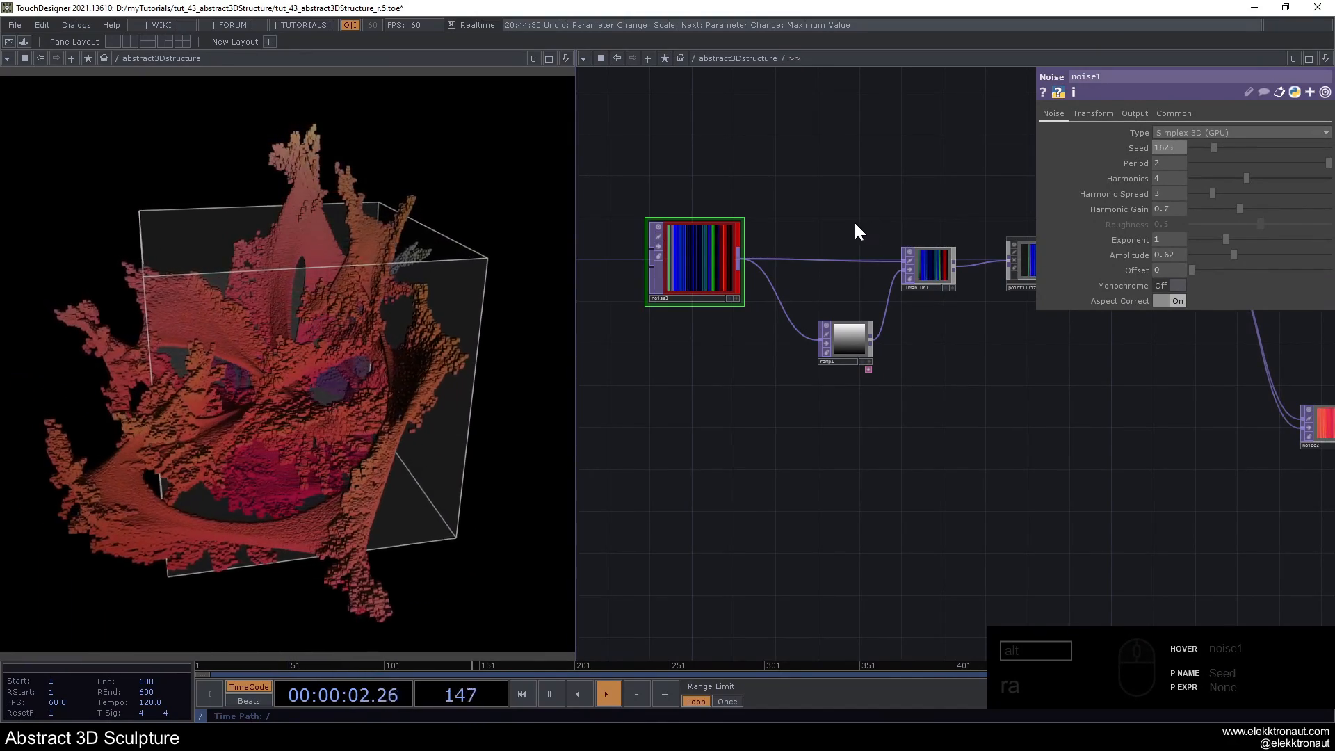
- Insert a Displace TOP on the wire between ramp2 and the color null
scroll(854, 219, "down", 5)
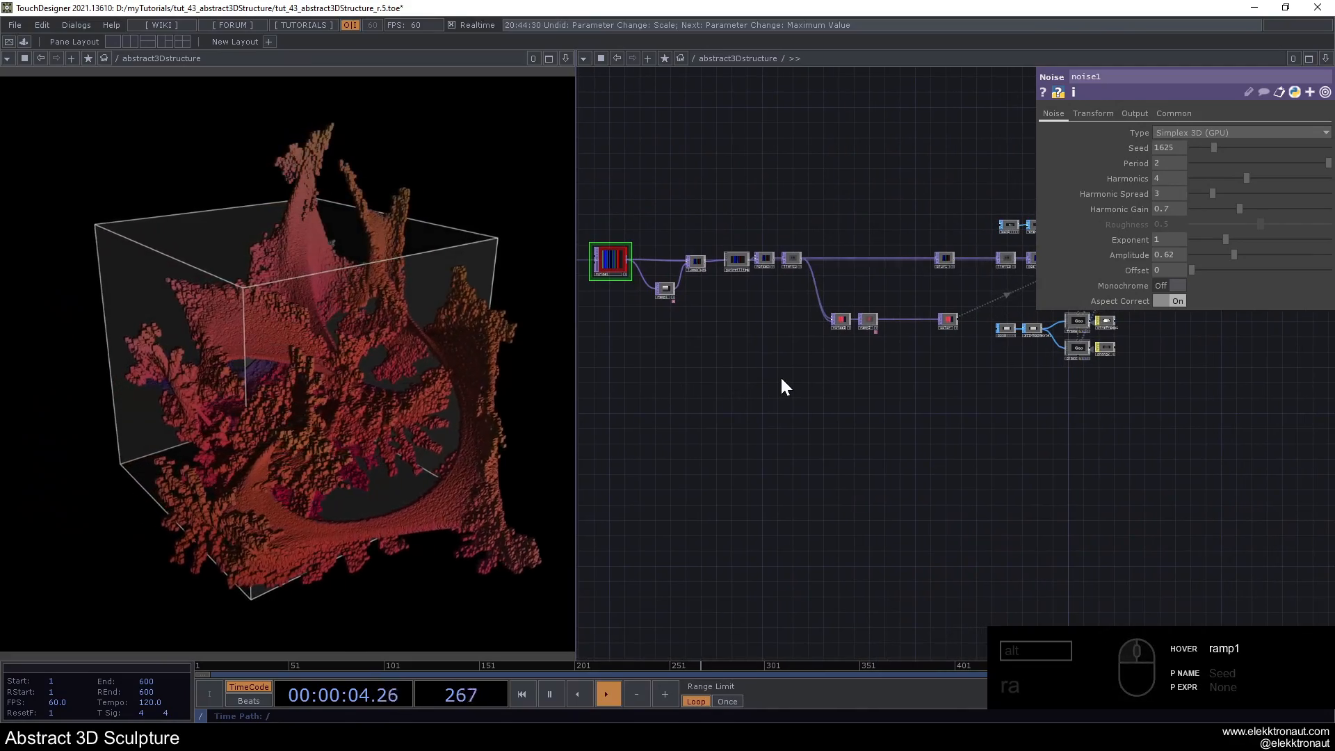
mouse_move(958, 399)
left_mouse_down()
mouse_move(726, 456)
mouse_move(777, 458)
mouse_move(890, 504)
left_mouse_up()
scroll(735, 441, "up", 5)
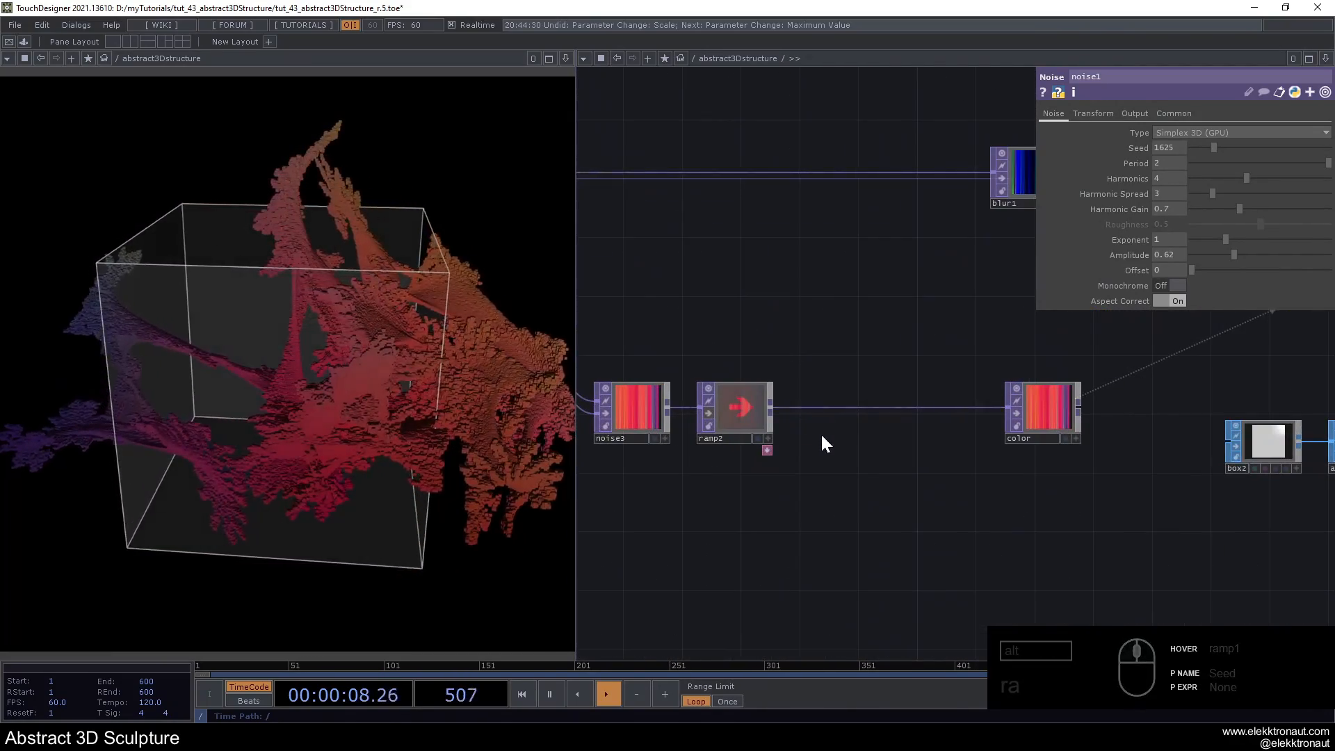
left_click_drag(821, 432, 808, 399)
right_click(832, 373)
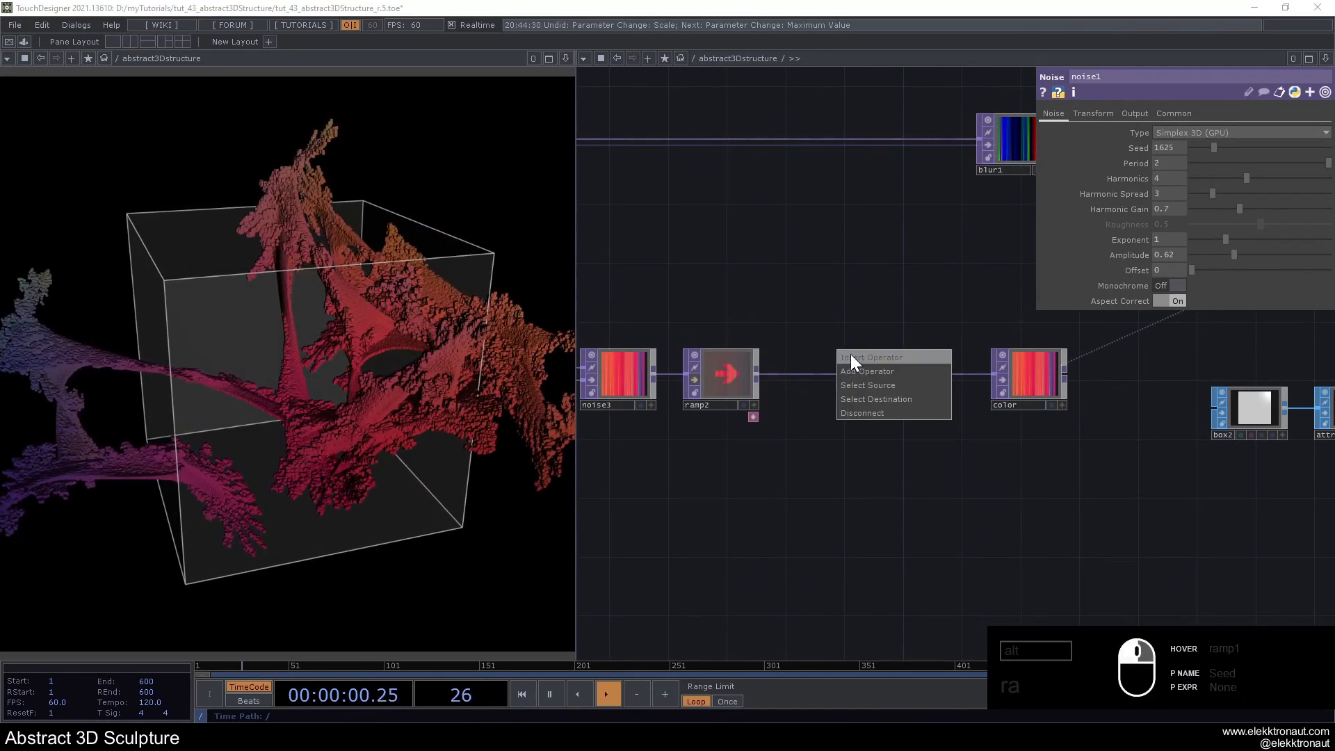
left_click(850, 353)
type("dis")
left_click(643, 492)
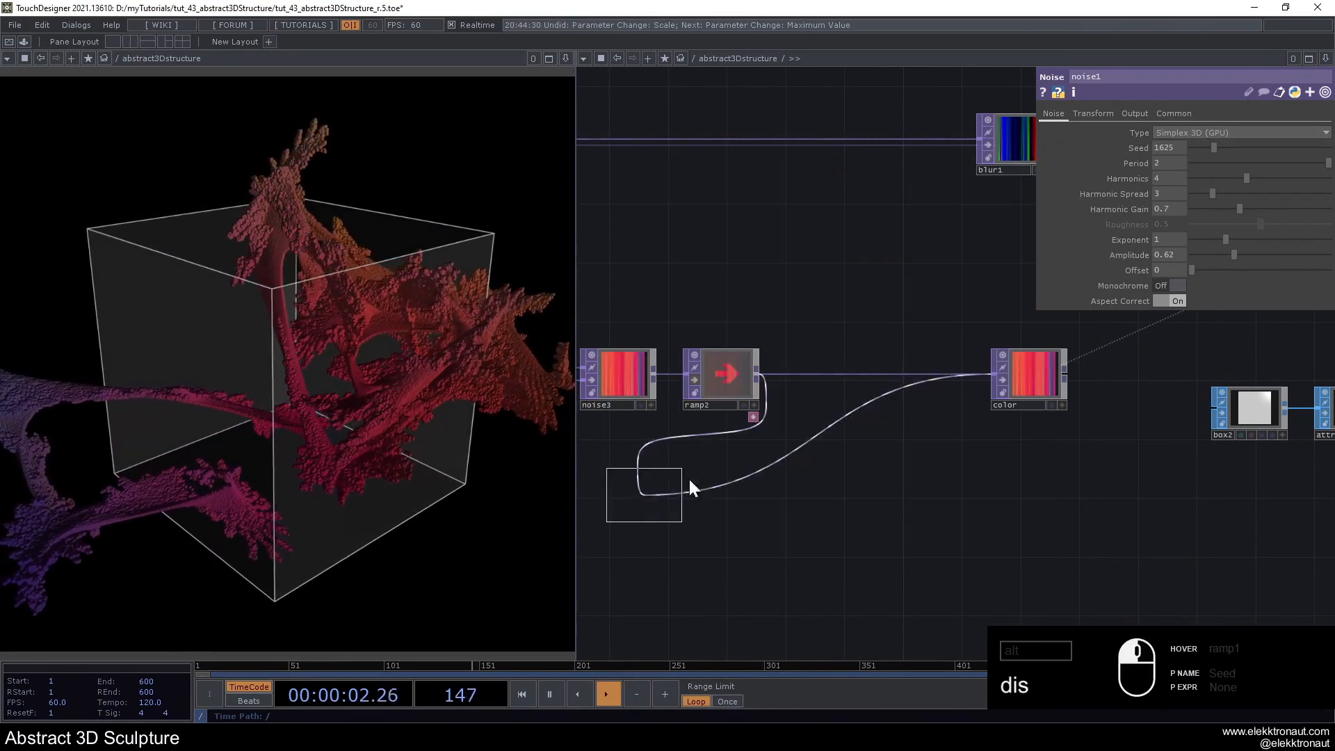
left_click(909, 370)
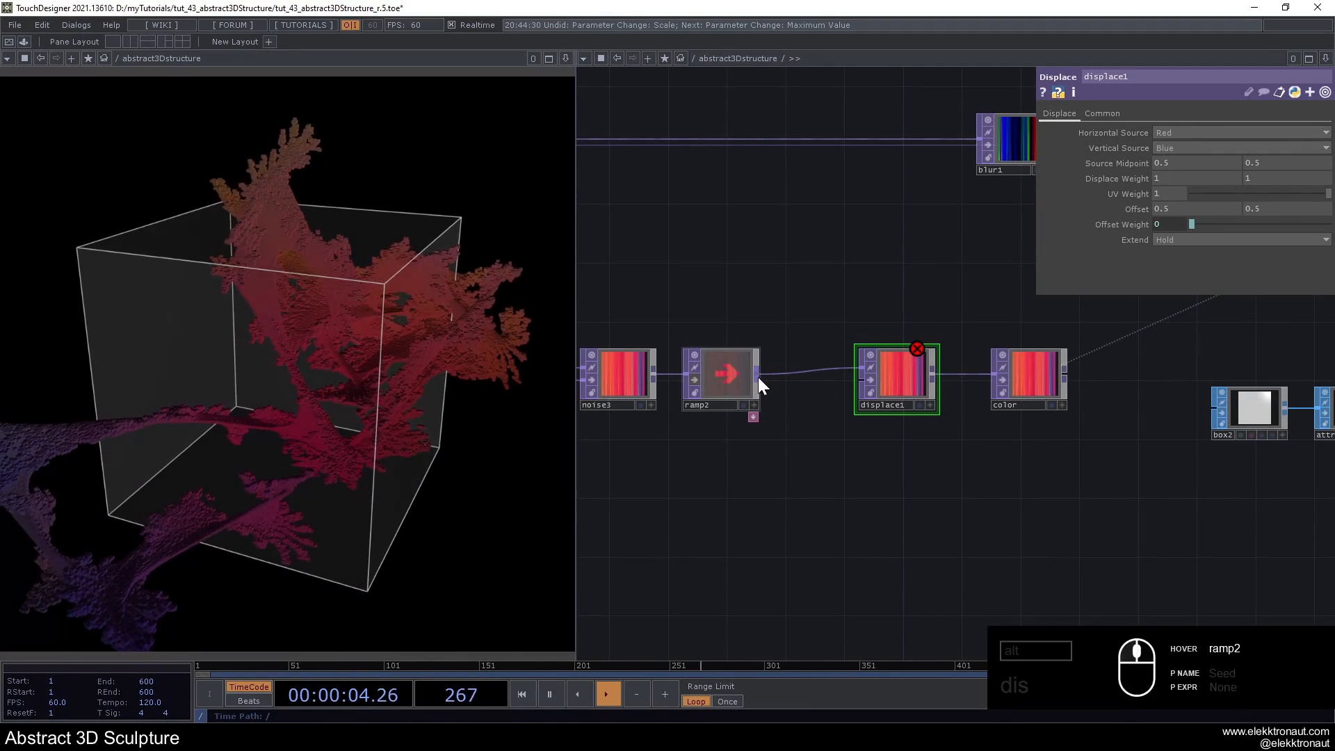
- Branch a Noise TOP off ramp2's output, place it below the chain and set its RGB output to Noise
right_click(758, 377)
type("n")
left_click(722, 303)
left_click(790, 462)
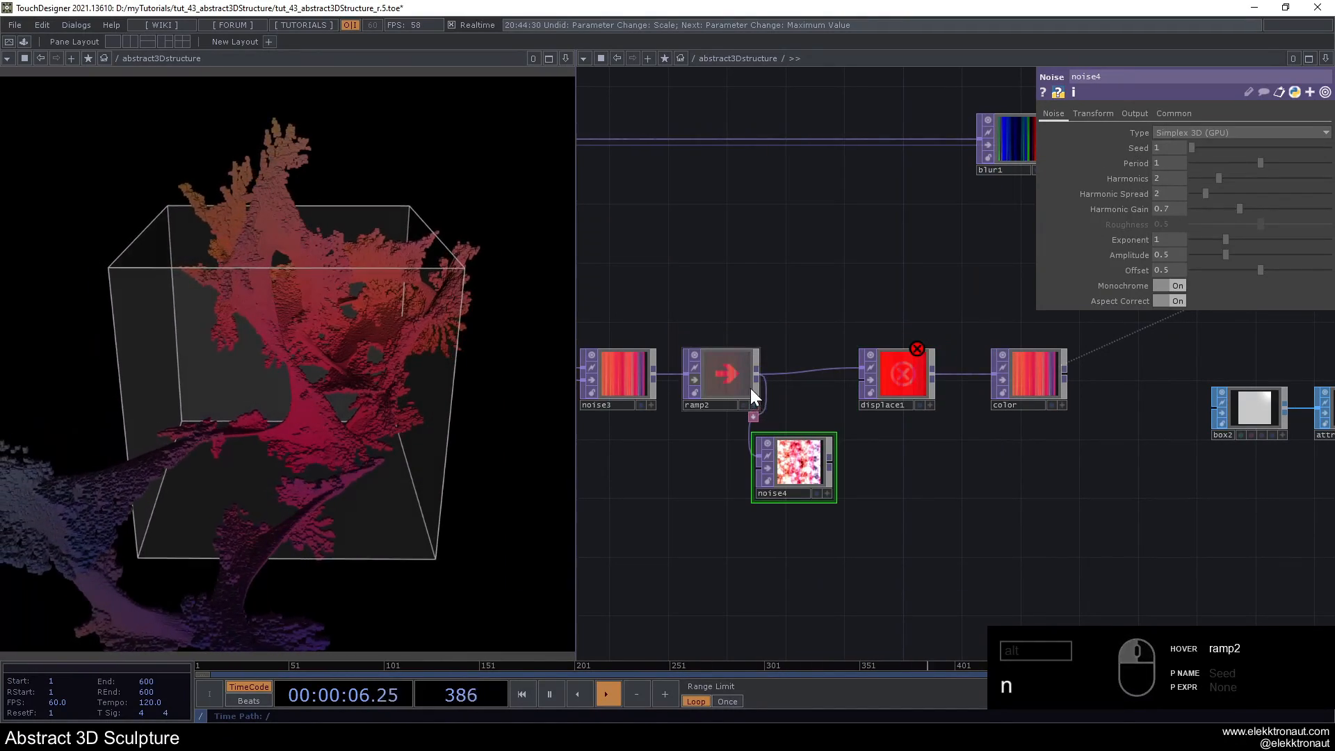
left_click(751, 388)
left_click(812, 486)
left_click(1134, 114)
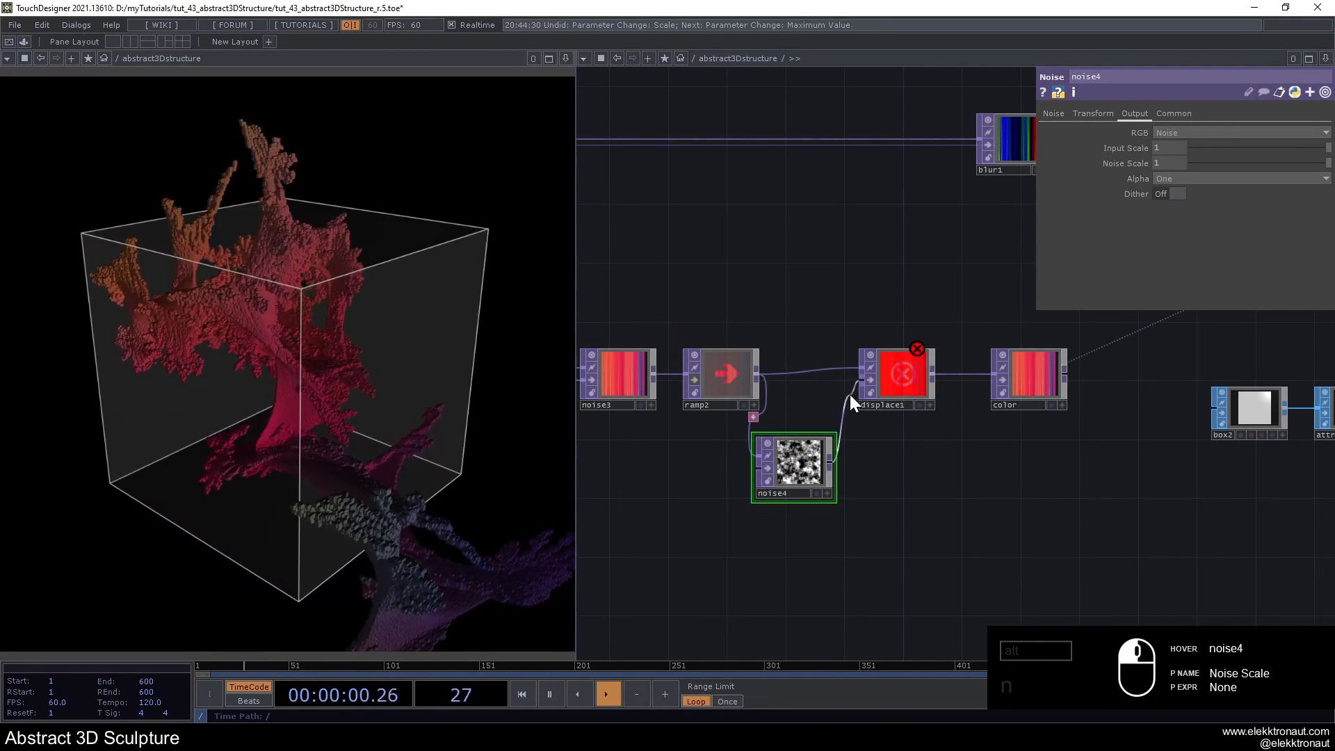
- Connect noise4 to displace1's second input and set both Displace Weight values to 0.2
left_click(851, 394)
left_click(889, 391)
middle_click_drag(1142, 175, 1133, 158)
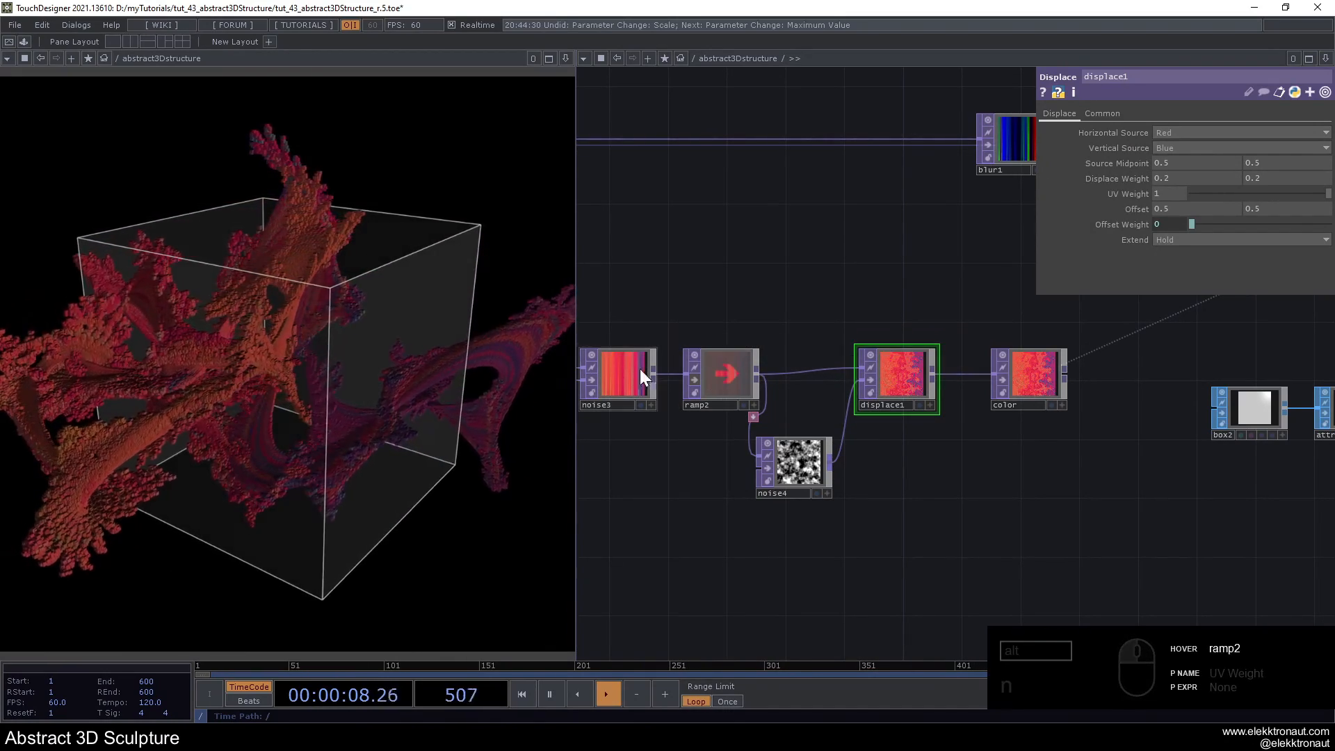
- Toggle the bypass of displace1 to compare the sculpture's colouring with and without the displacement
left_click(870, 380)
left_click(871, 380)
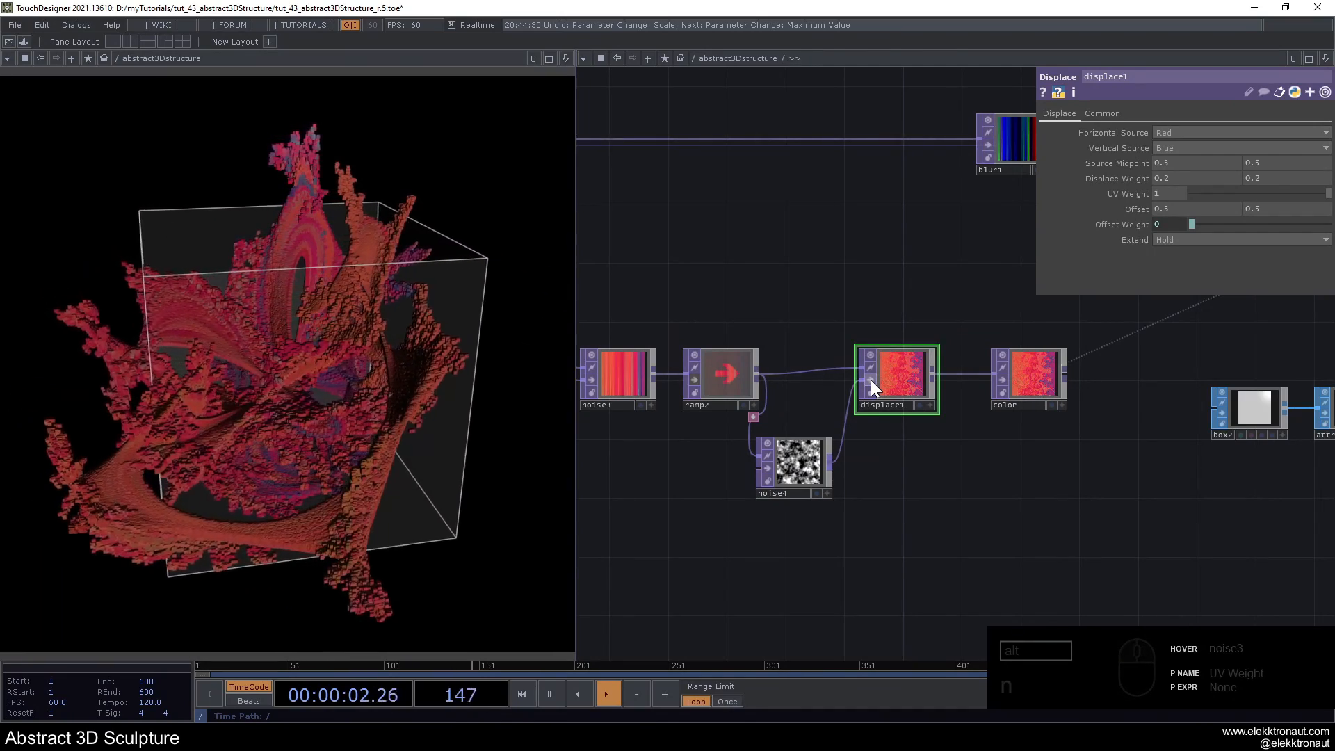
left_click(870, 380)
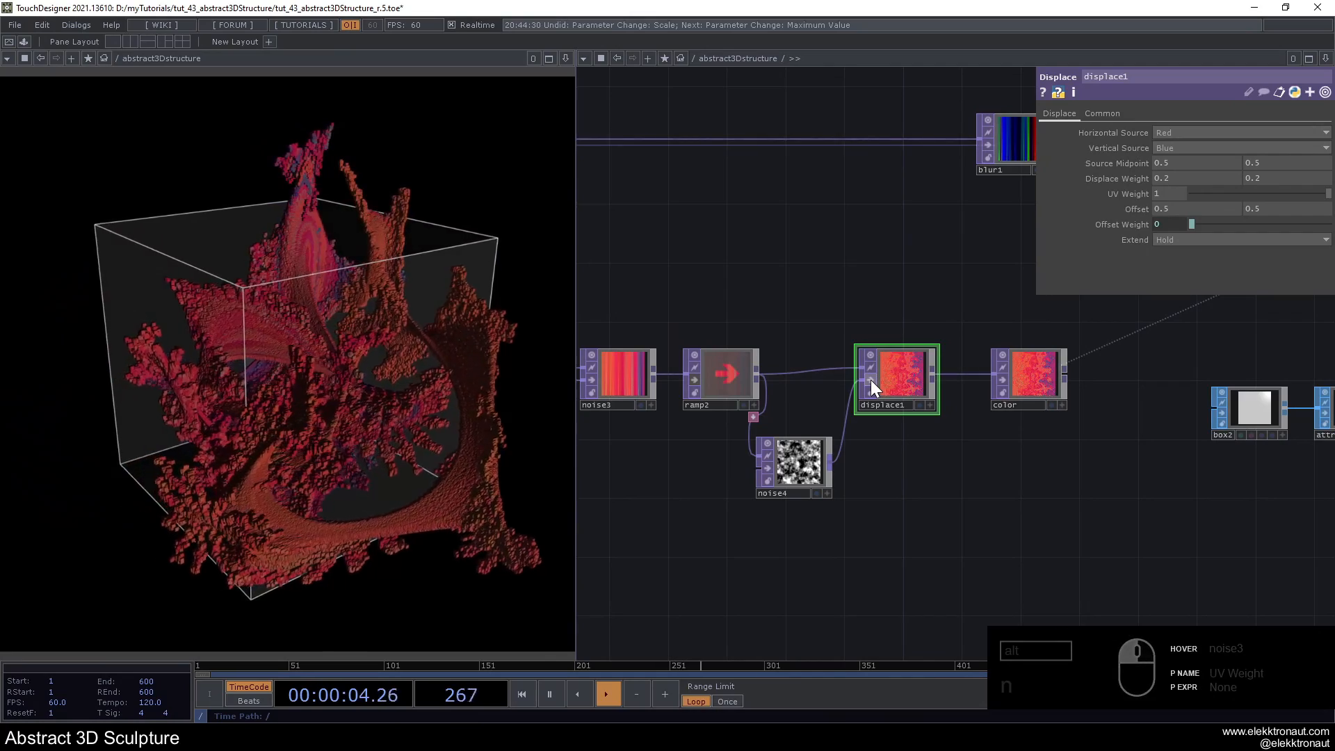
left_click(870, 380)
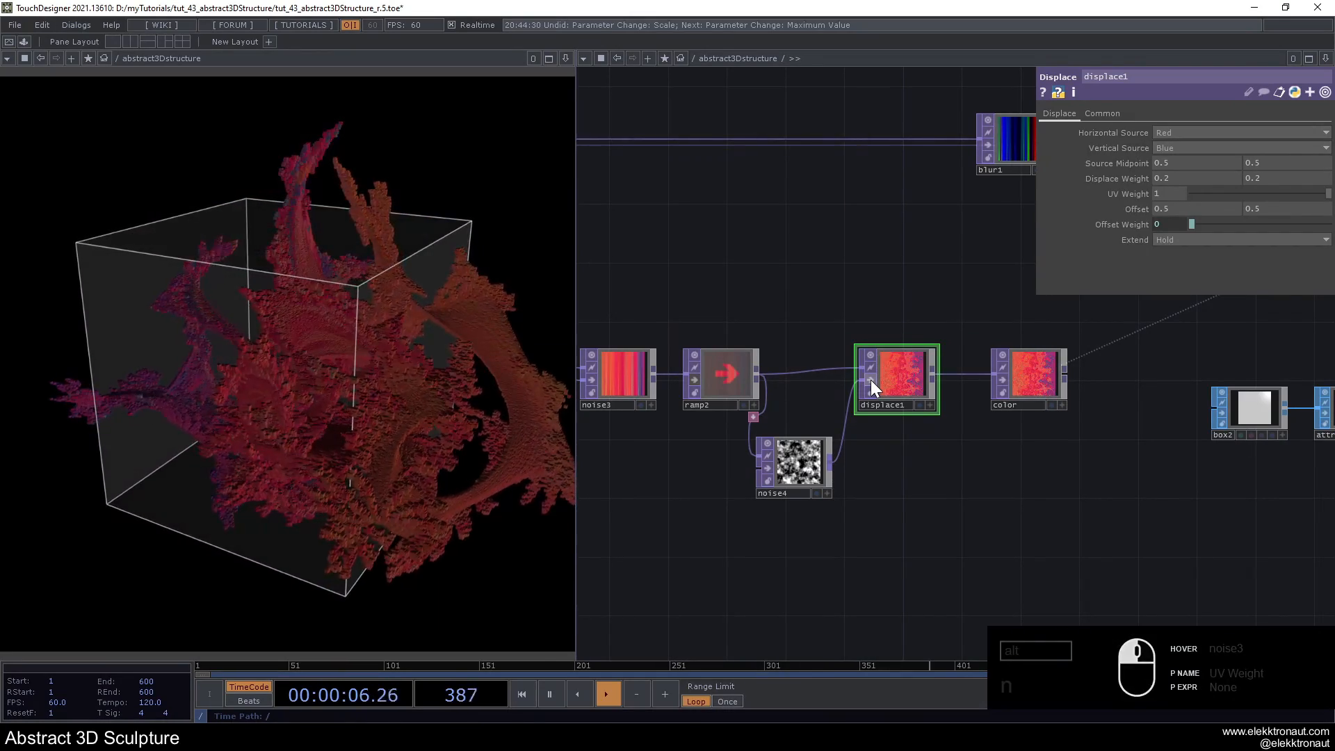
- Increase the Uniform Scale of transform1, after box1, to 0.032 to enlarge the instanced boxes
scroll(870, 379, "down", 3)
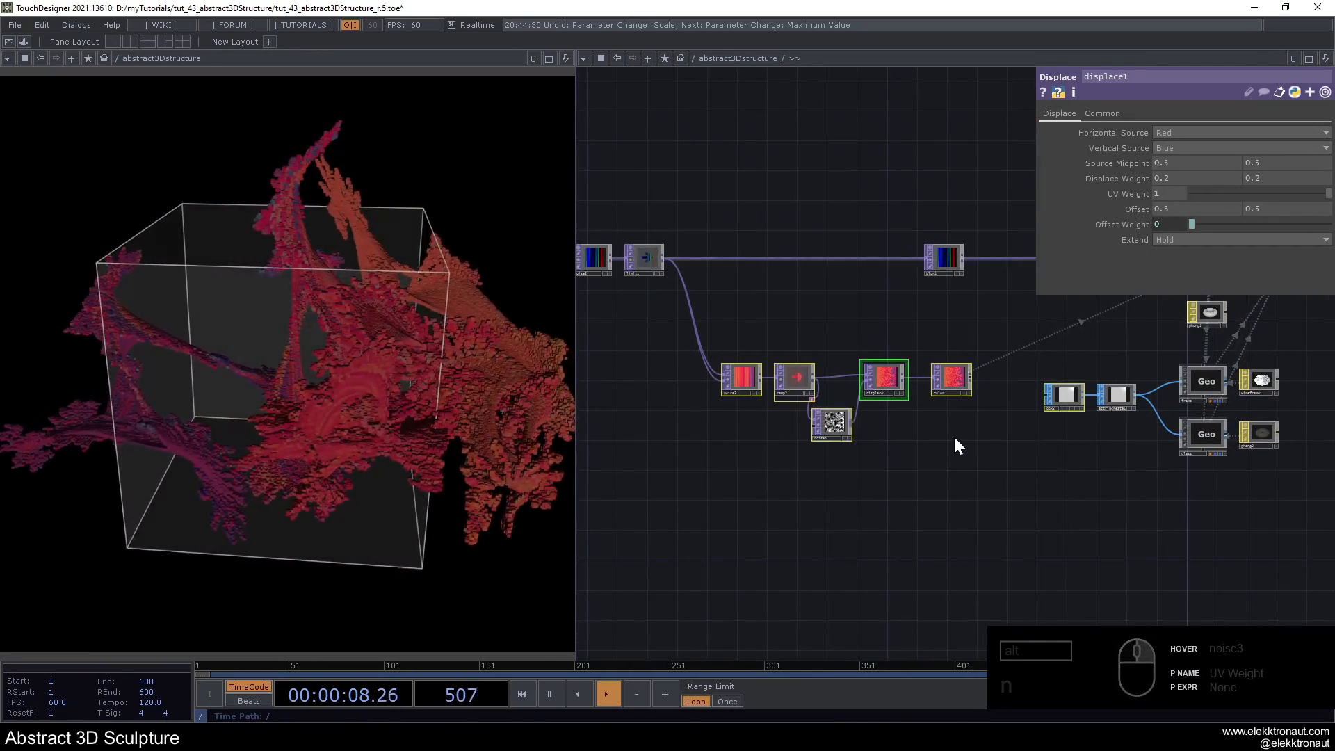
scroll(881, 321, "up", 2)
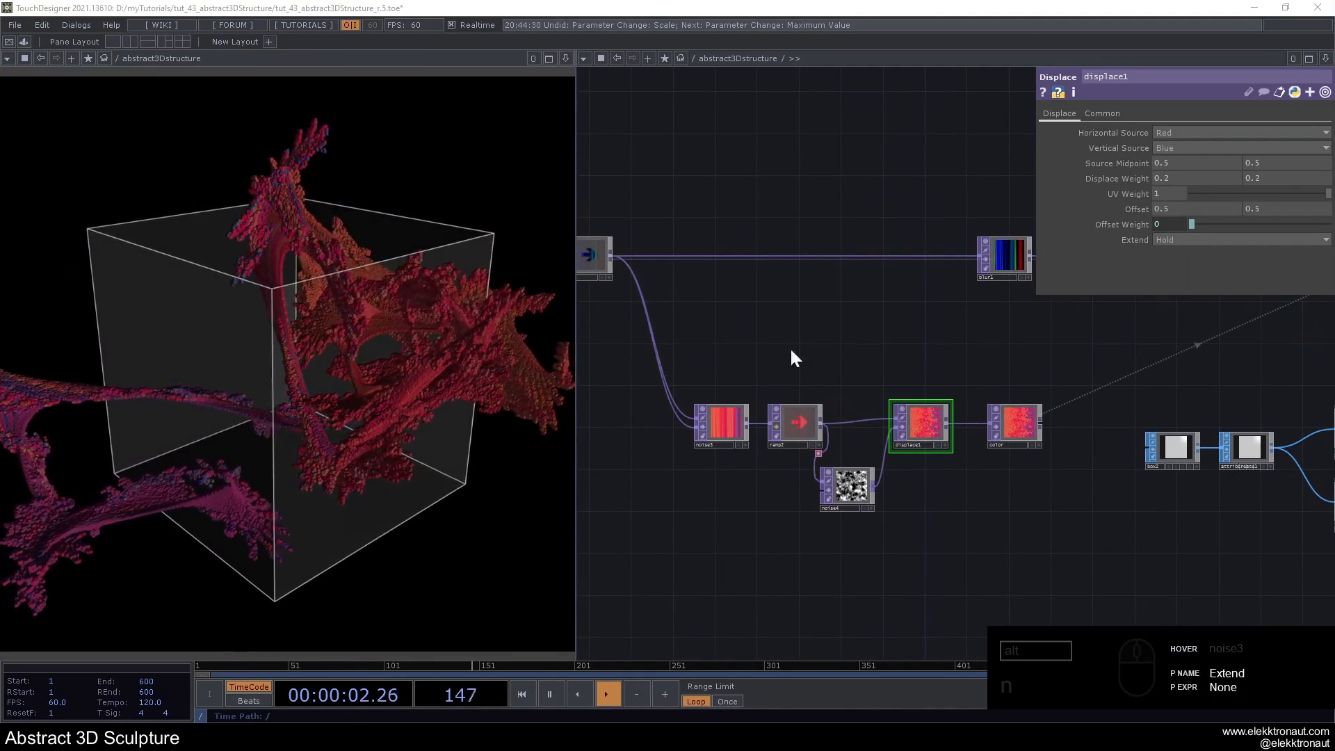
scroll(718, 350, "down", 1)
left_click_drag(759, 343, 697, 361)
scroll(728, 354, "up", 2)
left_click_drag(1085, 356, 807, 402)
scroll(932, 192, "up", 1)
left_click(883, 248)
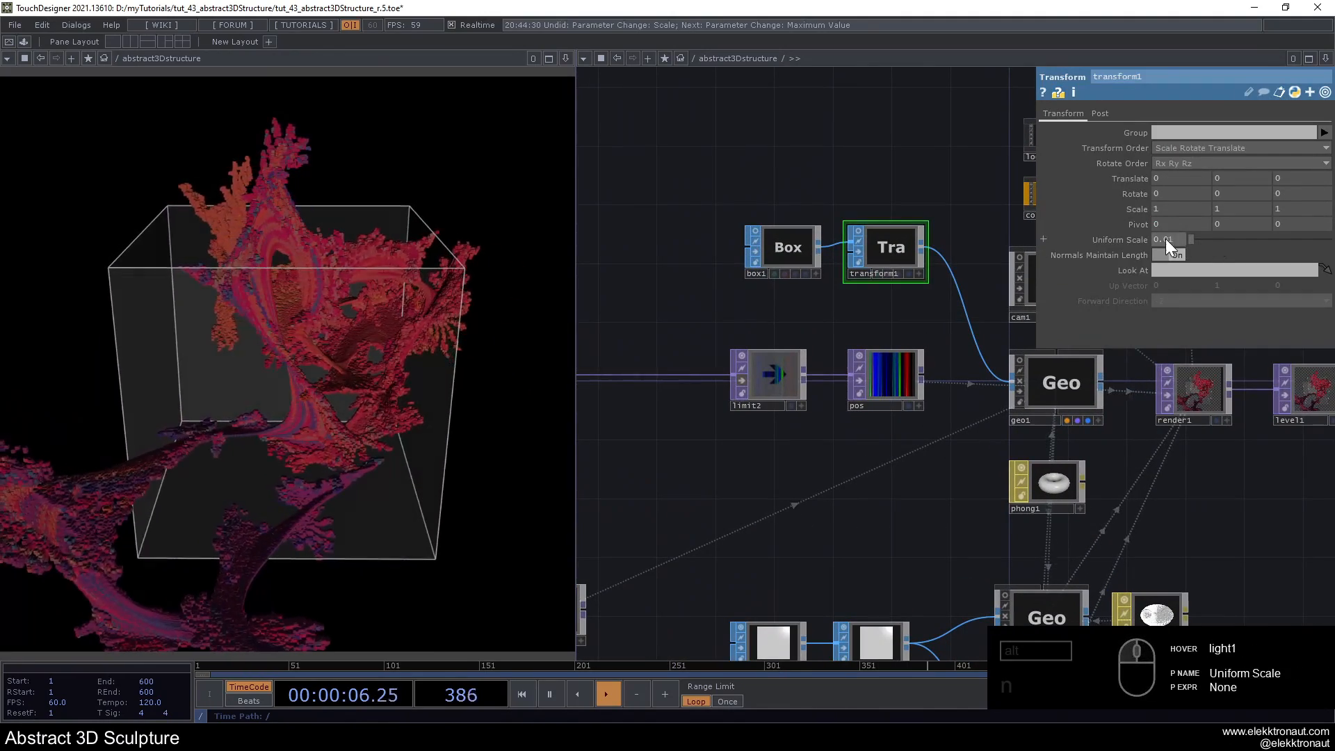
mouse_move(1178, 240)
middle_mouse_down()
mouse_move(1177, 267)
mouse_move(1170, 223)
middle_mouse_up()
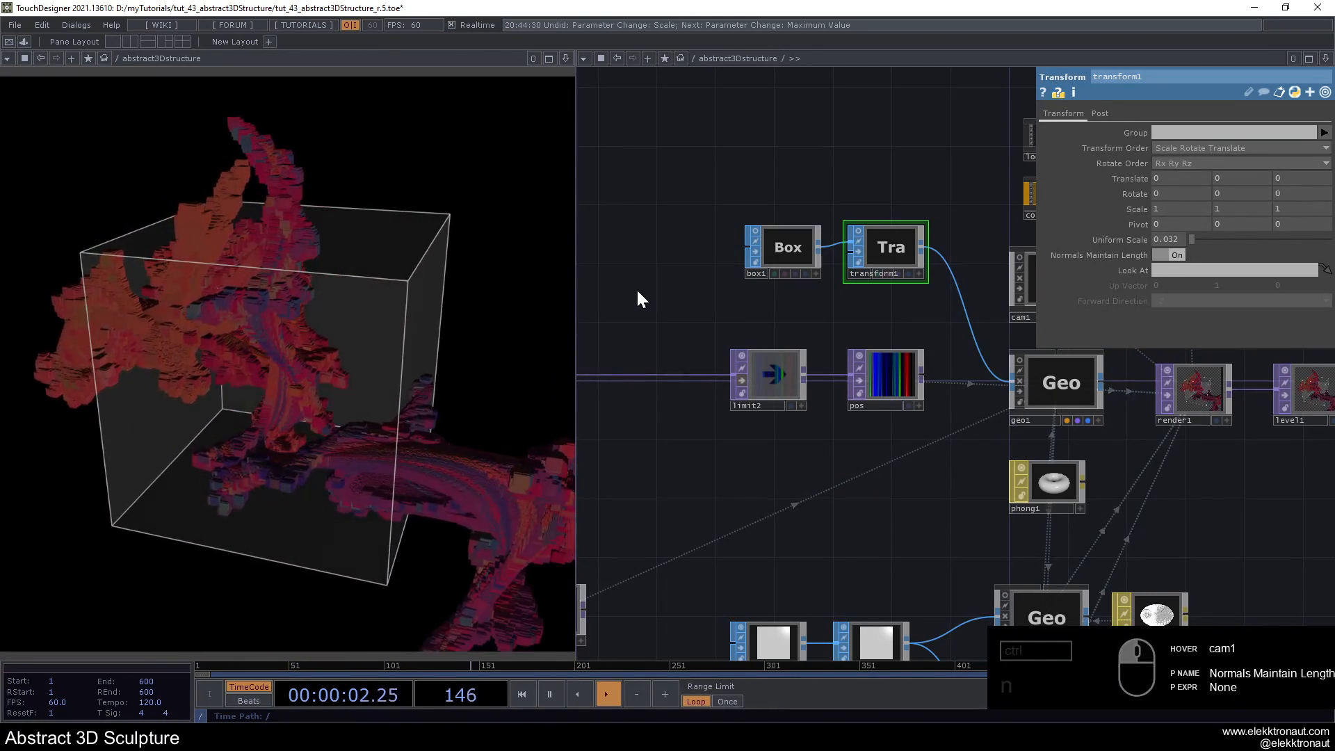
- Undo the last Uniform Scale changes on transform1
key("ctrl+z")
key("ctrl+z")
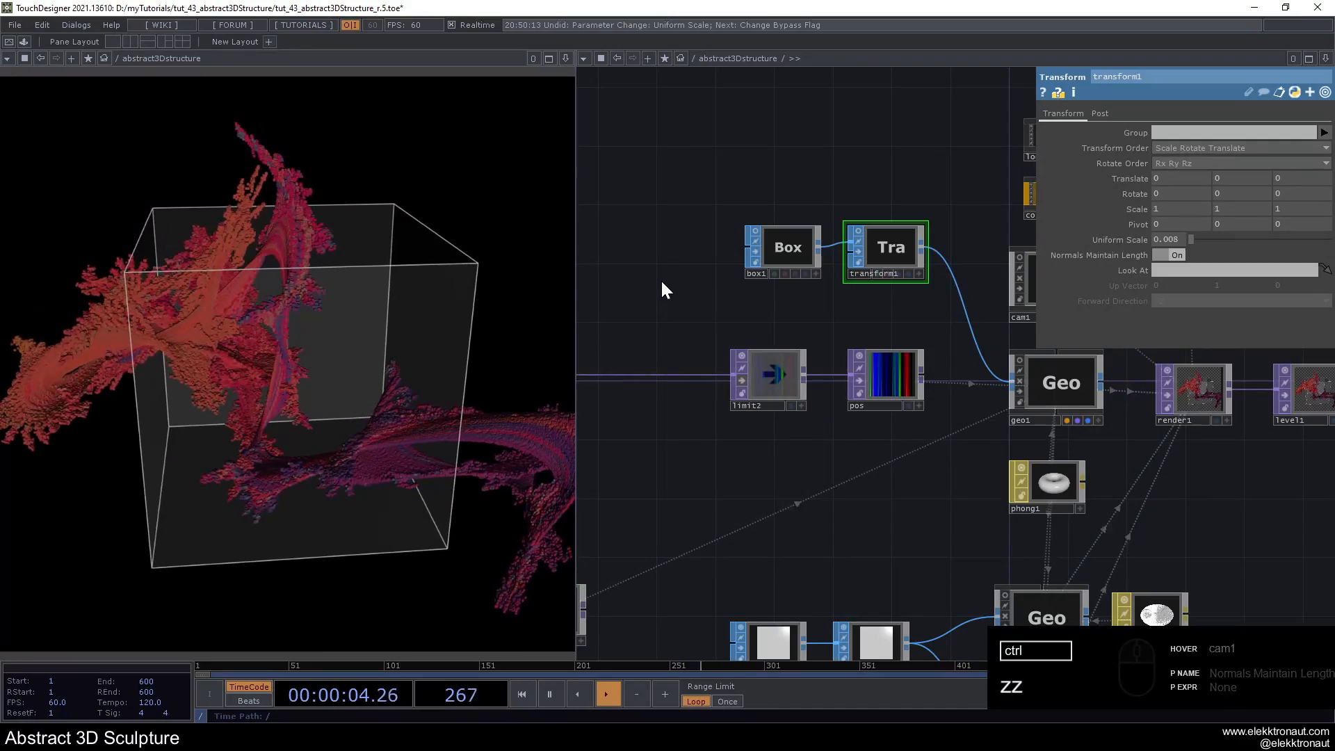
left_click_drag(827, 169, 855, 176)
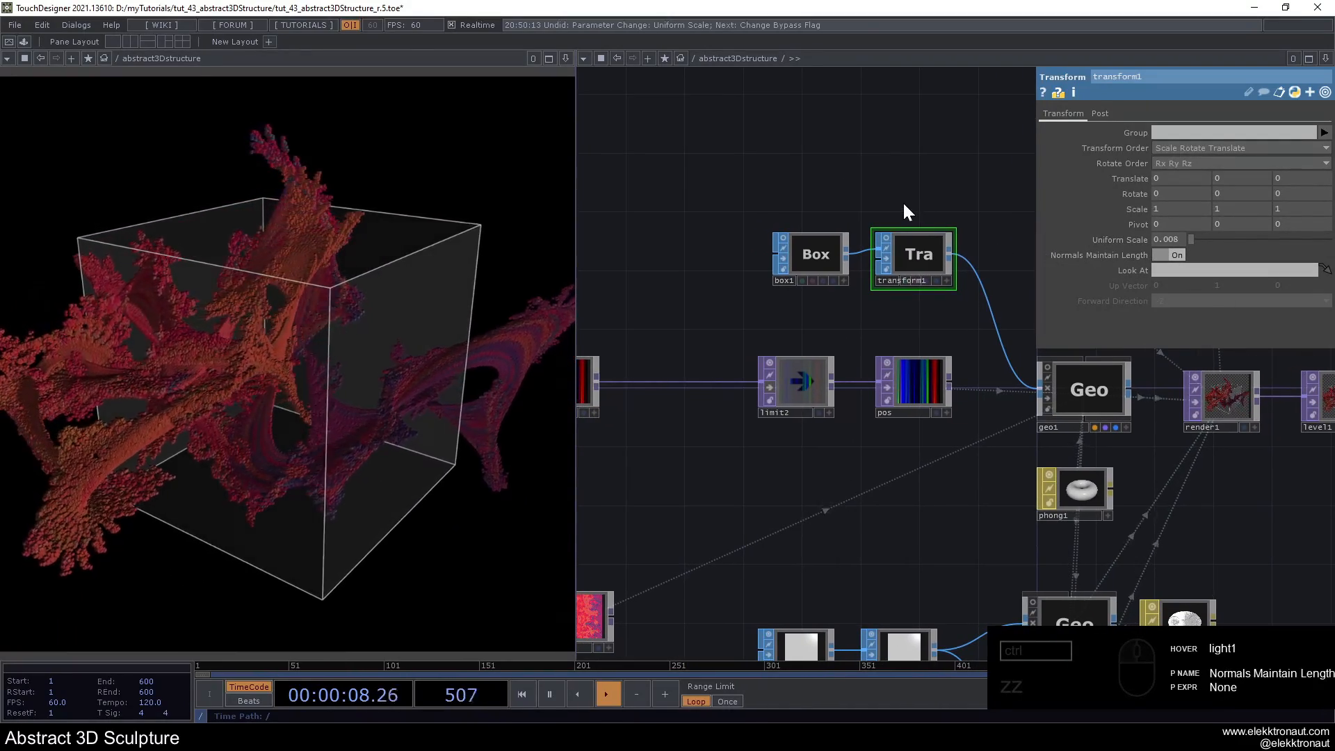
- Branch a Noise TOP off limit1's output and place it between the main chain and the colour chain
scroll(906, 276, "down", 5)
left_click_drag(825, 419, 1011, 417)
scroll(700, 352, "up", 3)
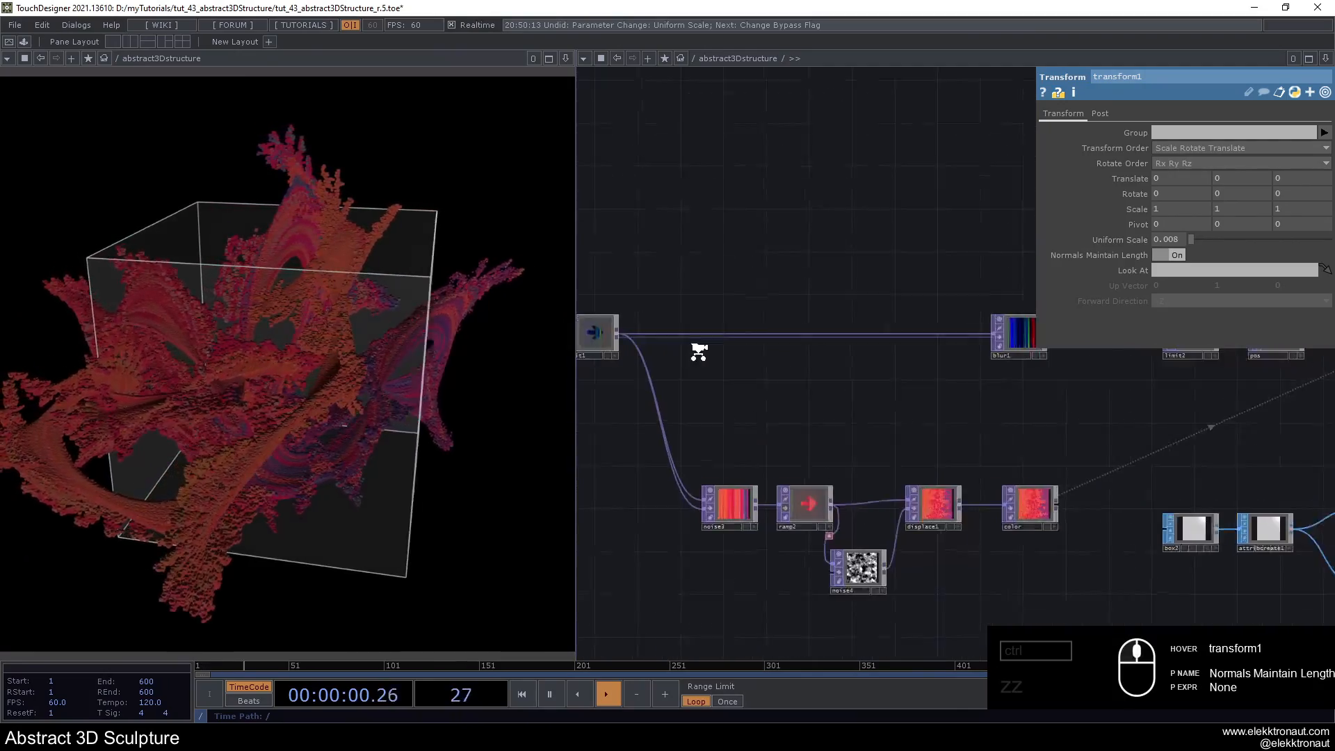
scroll(700, 352, "up", 2)
left_click_drag(671, 352, 774, 343)
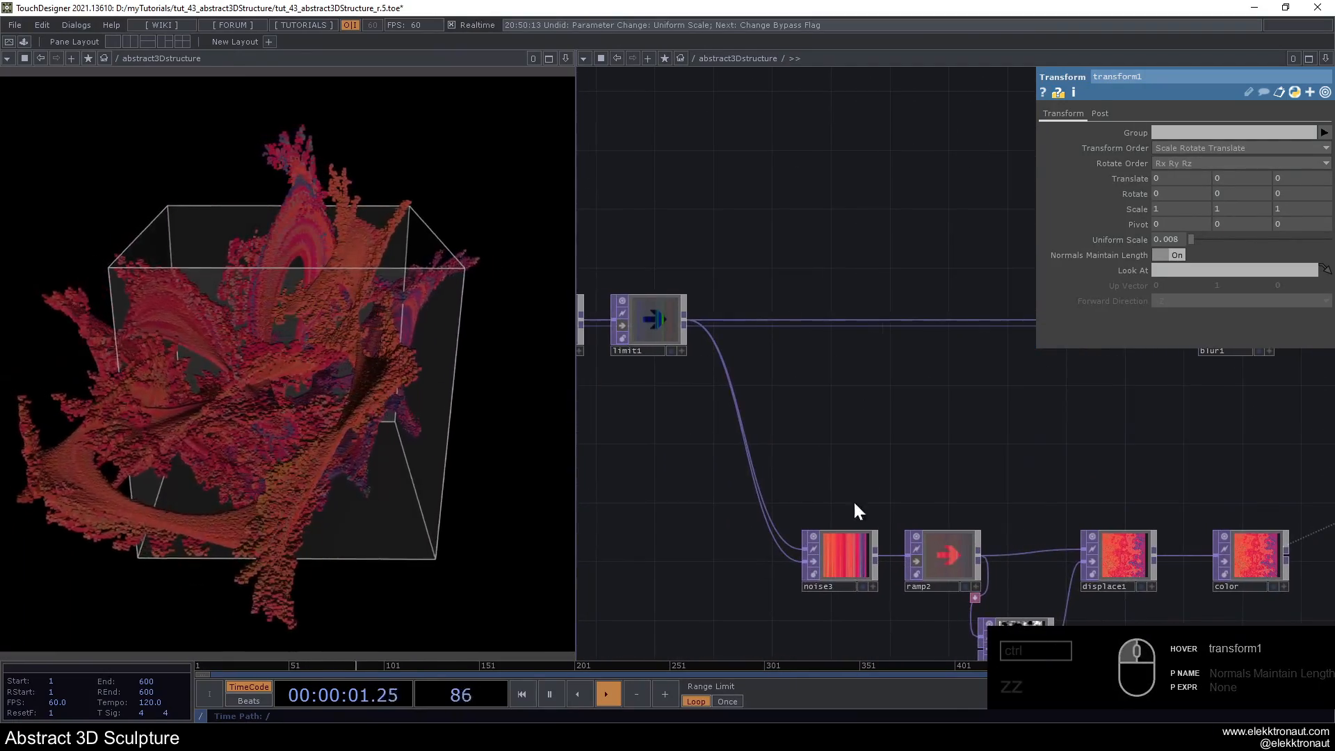
right_click(683, 321)
type("n")
left_click(599, 241)
left_click(836, 419)
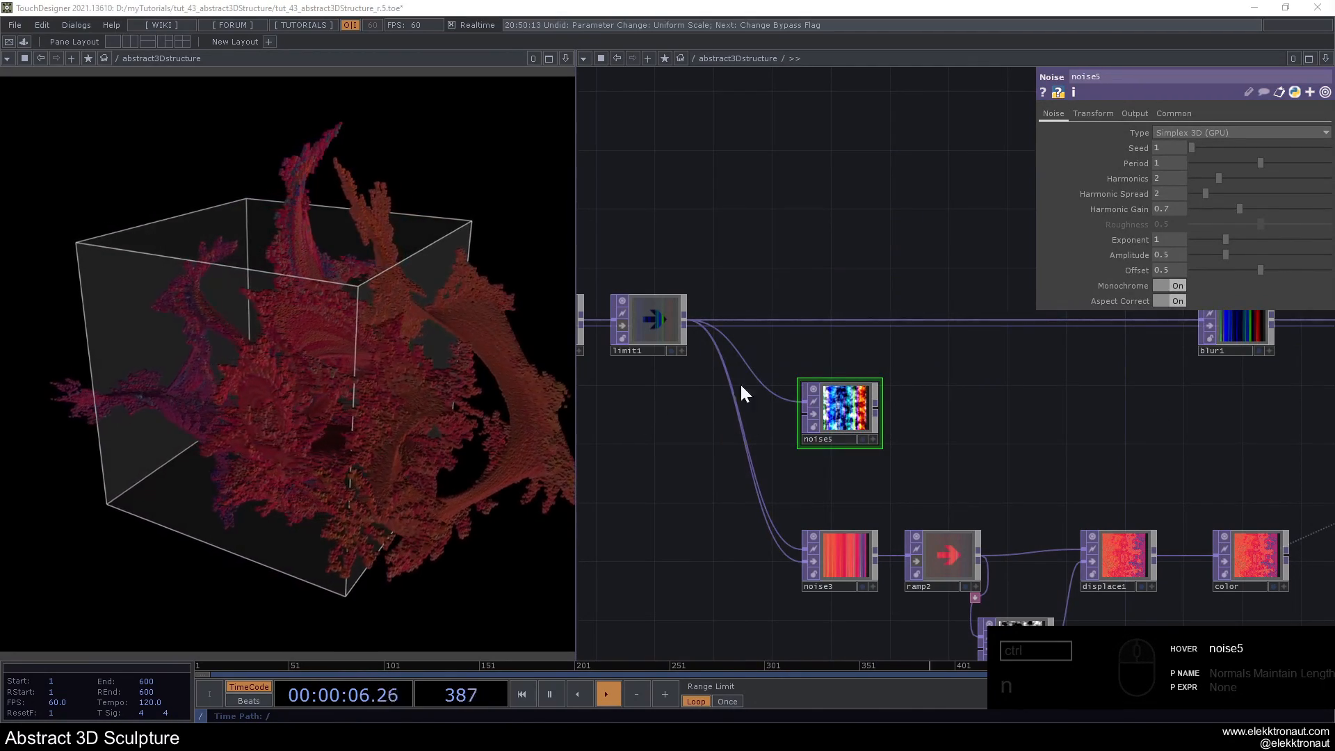
- Rewire noise5 so both of its inputs come from blur1, and place it just below blur1
left_click_drag(792, 416, 939, 430)
mouse_move(1258, 331)
left_mouse_down()
mouse_move(980, 323)
mouse_move(960, 382)
left_mouse_up()
left_click_drag(982, 437, 829, 376)
scroll(1122, 410, "up", 2)
scroll(912, 297, "up", 4)
scroll(912, 297, "down", 4)
left_click_drag(1026, 392, 963, 462)
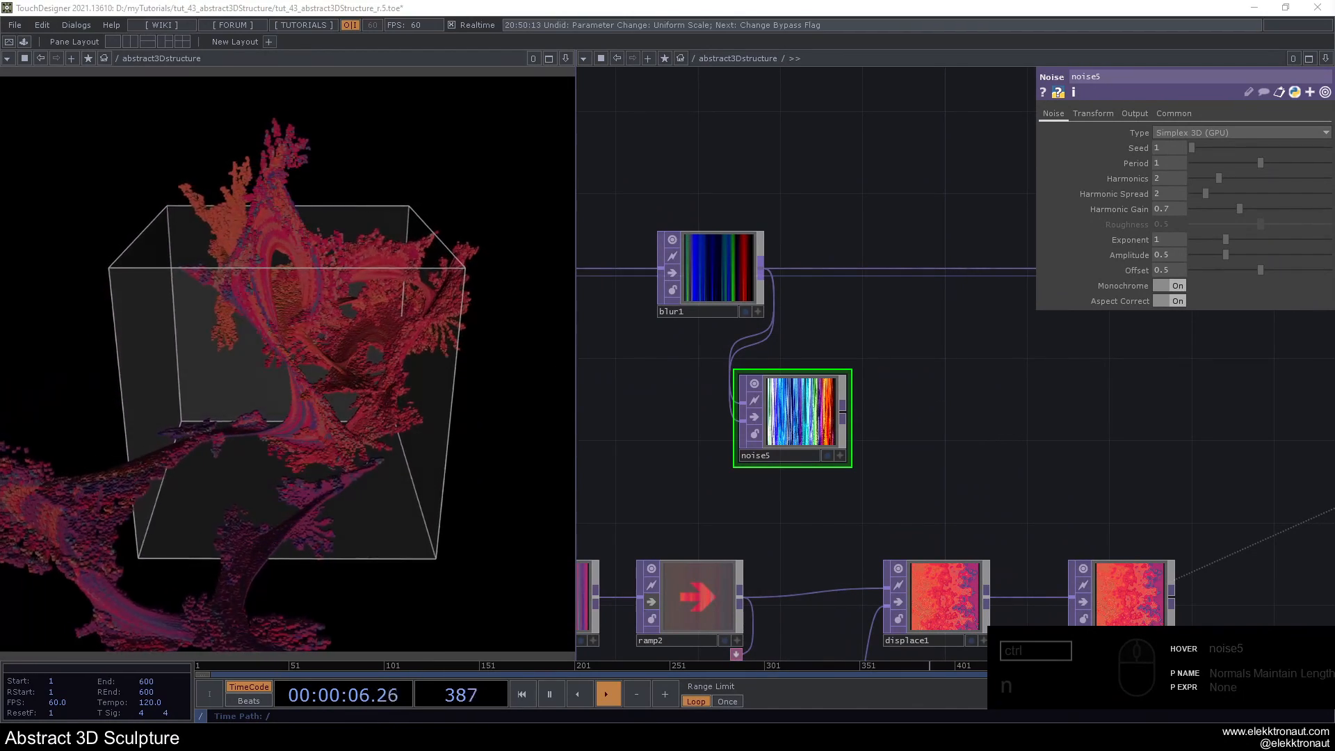
- On noise5, set the RGB output to Noise, turn Monochrome off and set the Period to 2
left_click(1135, 113)
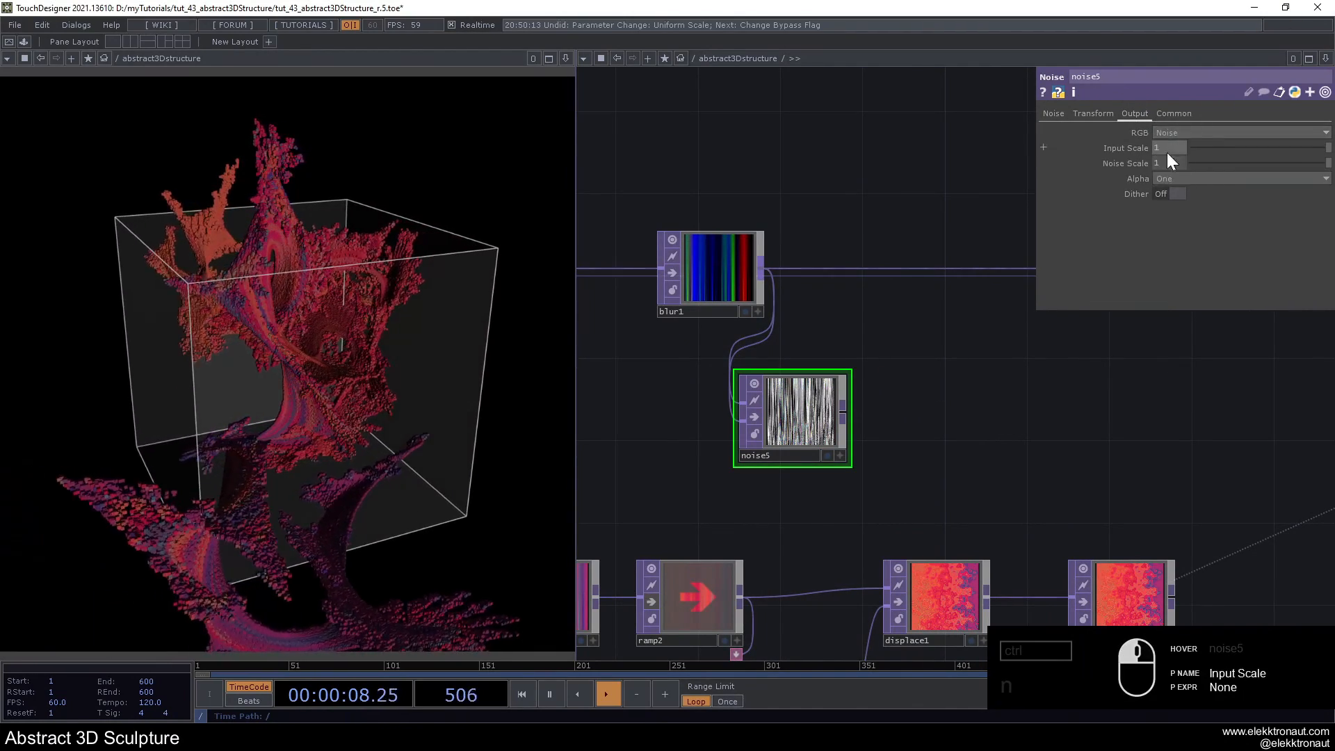
left_click(1053, 114)
left_click(1170, 286)
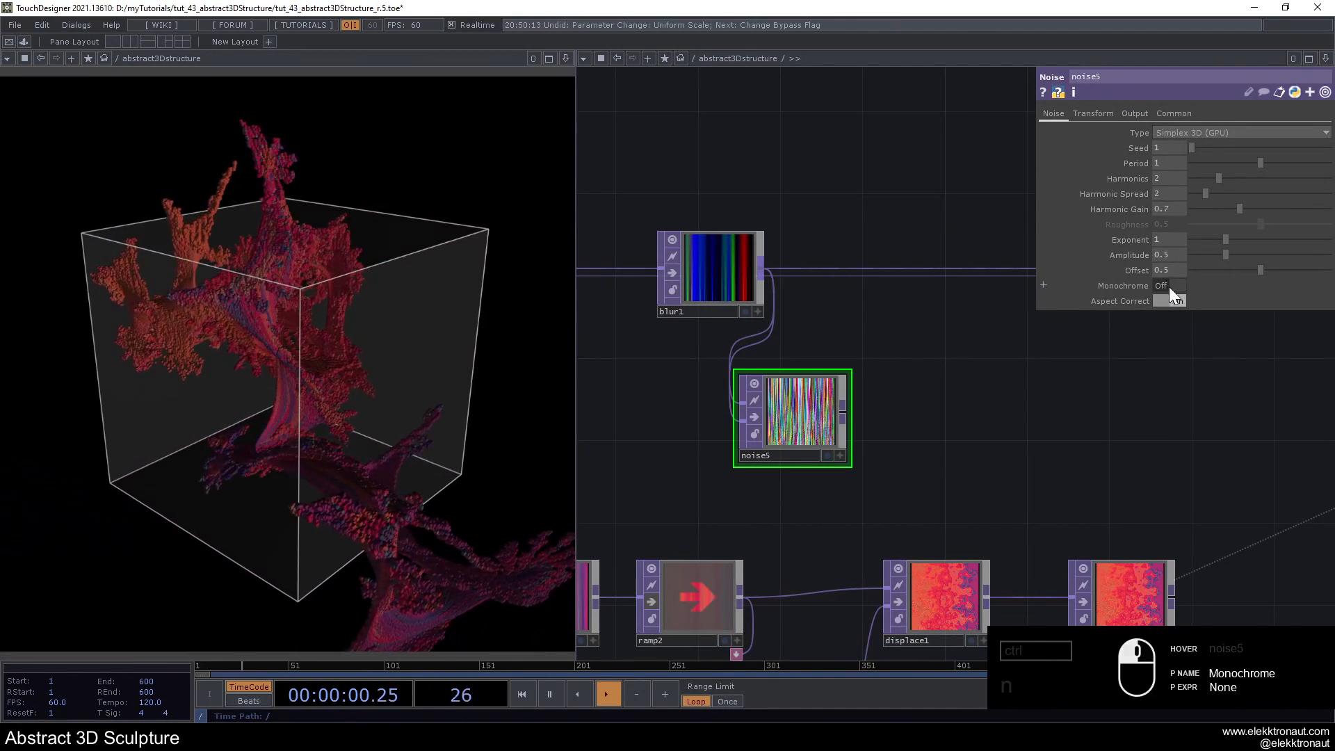
left_click_drag(985, 204, 963, 206)
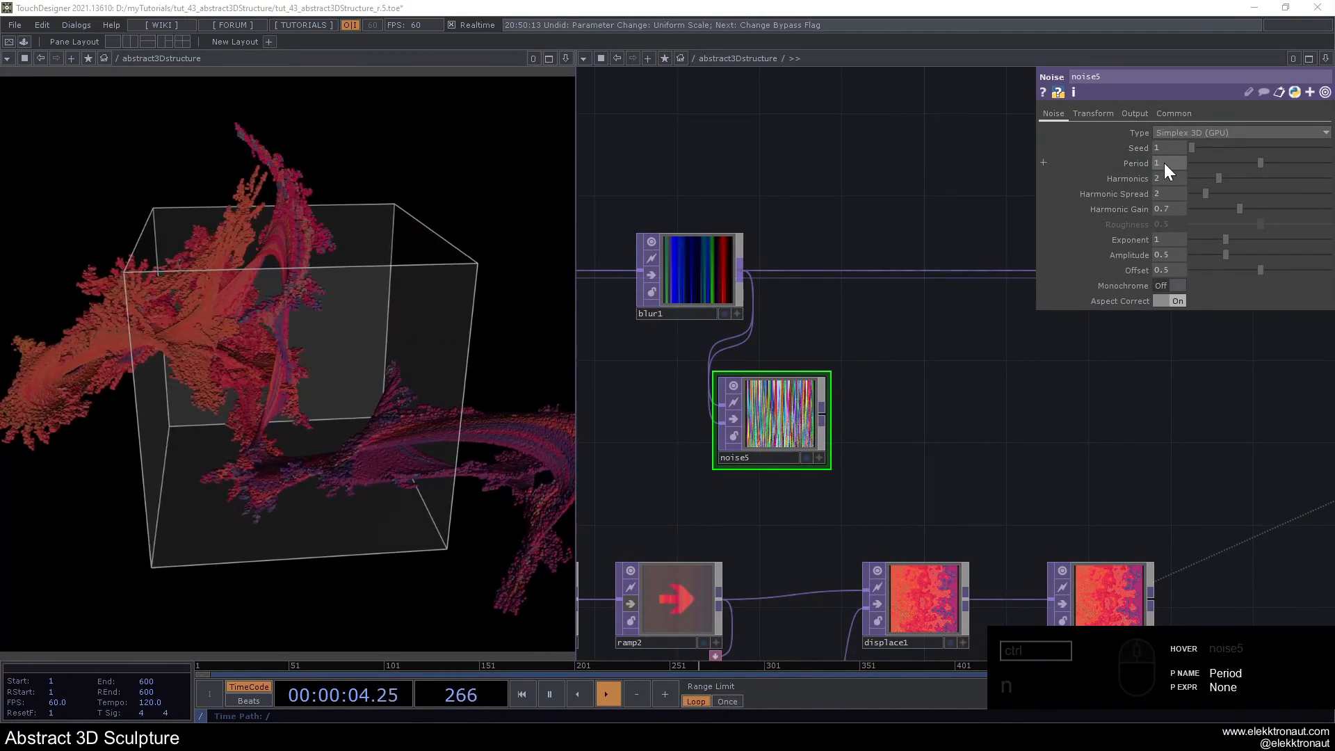
left_click(1043, 163)
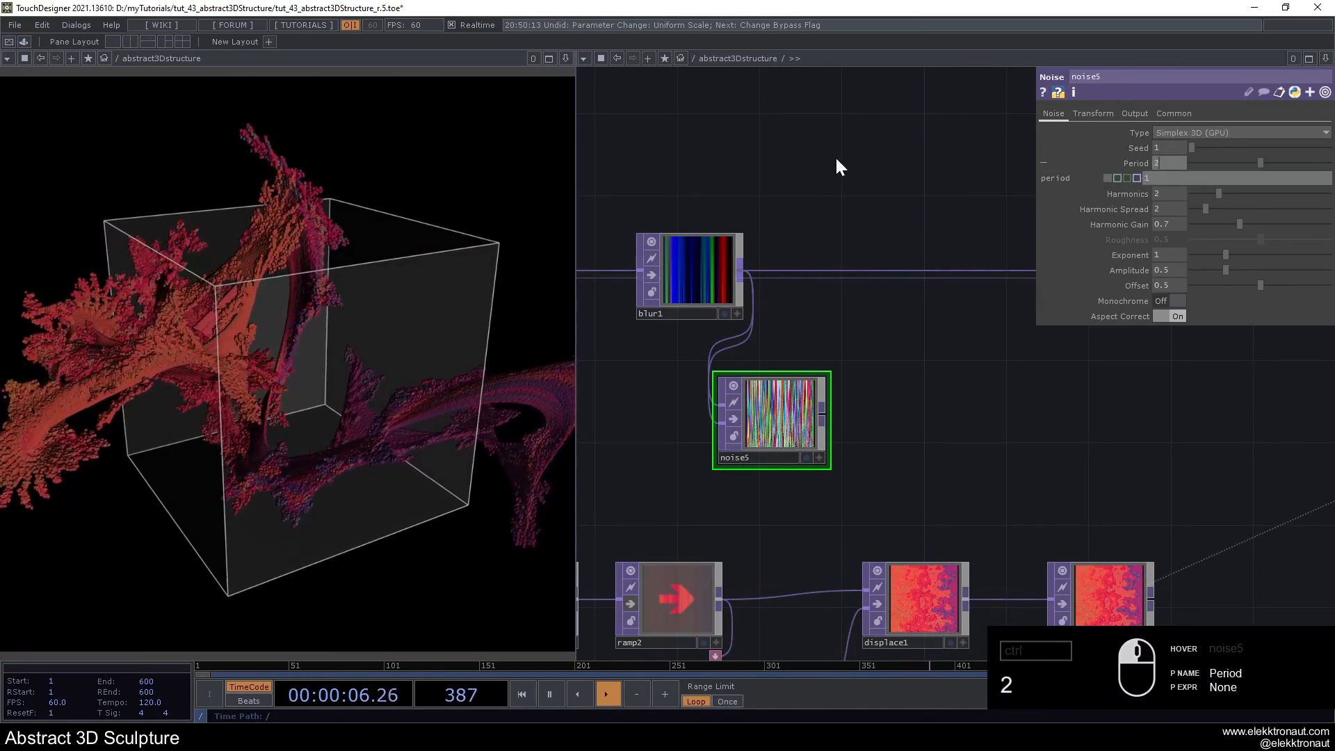
type("2")
key("Return")
left_click(1138, 162)
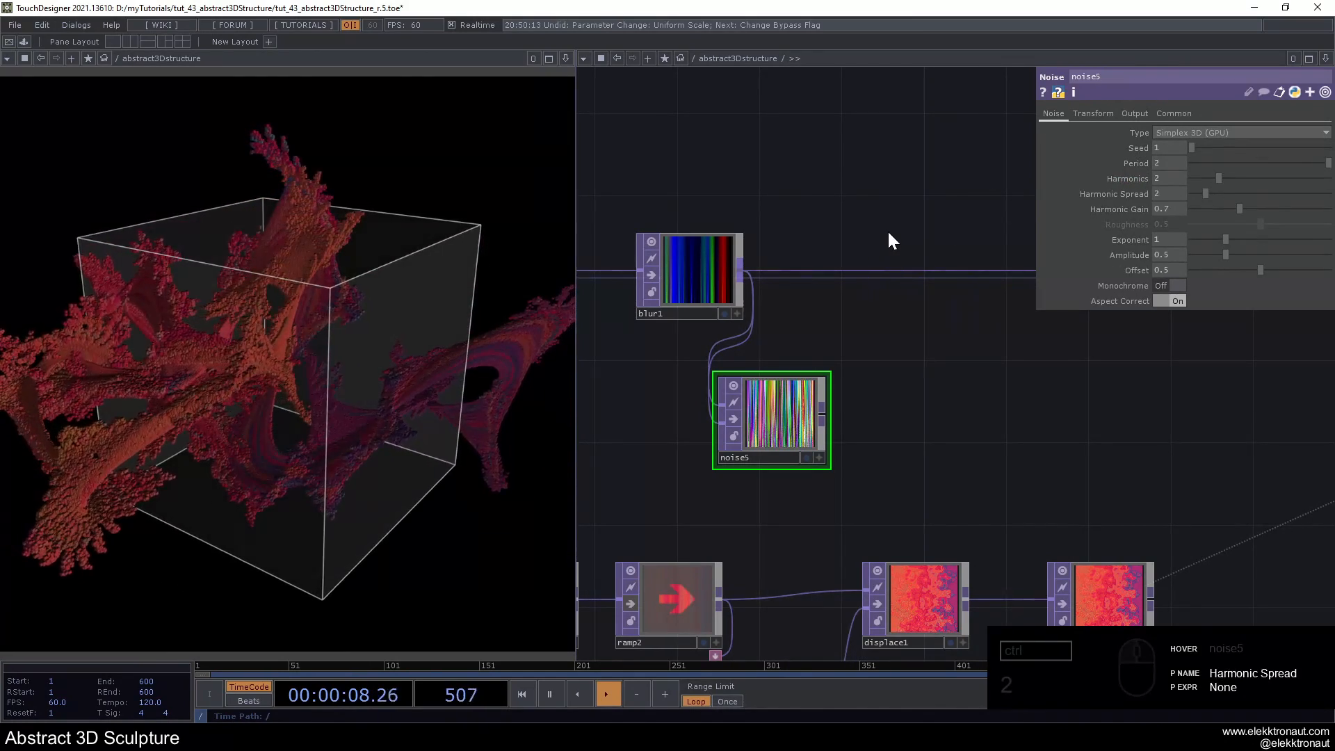
- Append a Math TOP to noise5's output and place it beside noise5
right_click(822, 410)
type("m")
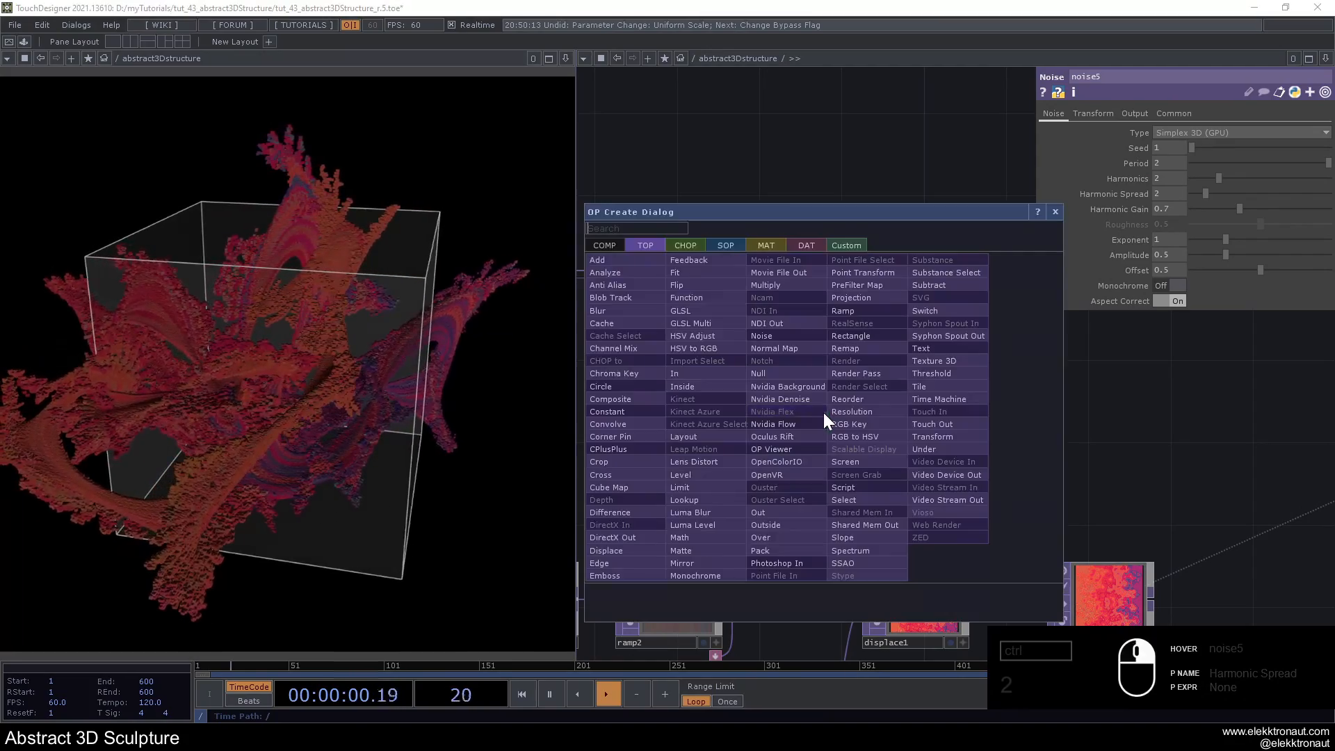
type("a")
left_click(680, 538)
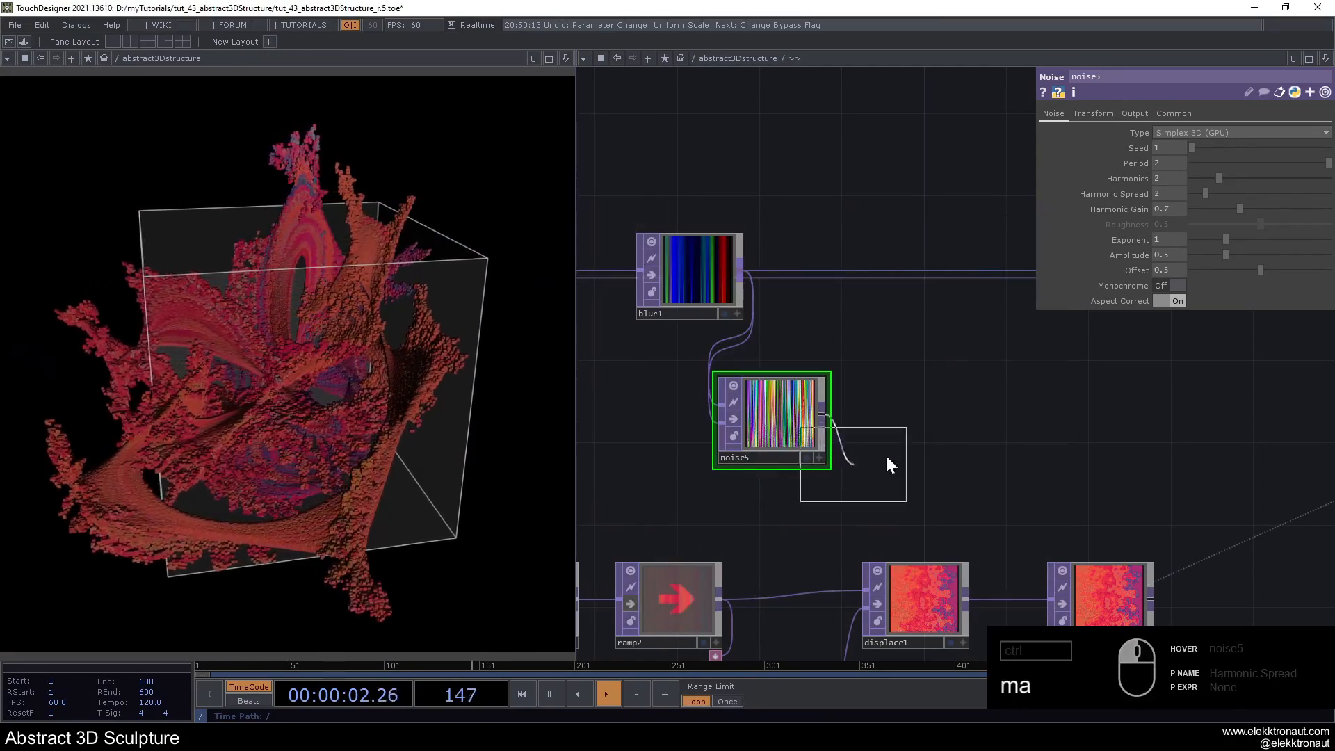
left_click(915, 379)
- Append a Null TOP after math1 and rename it scale
left_click_drag(917, 366, 702, 360)
key("alt+n")
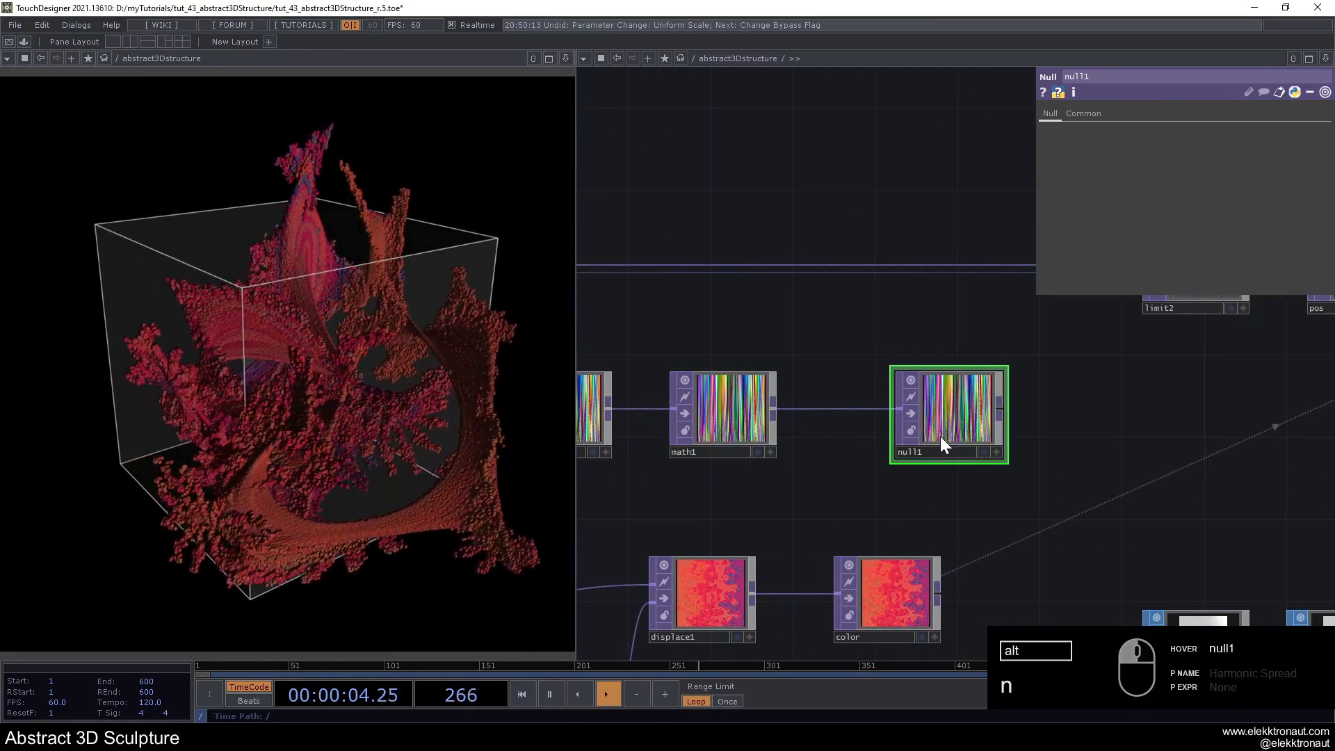
left_click(933, 450)
type("scale")
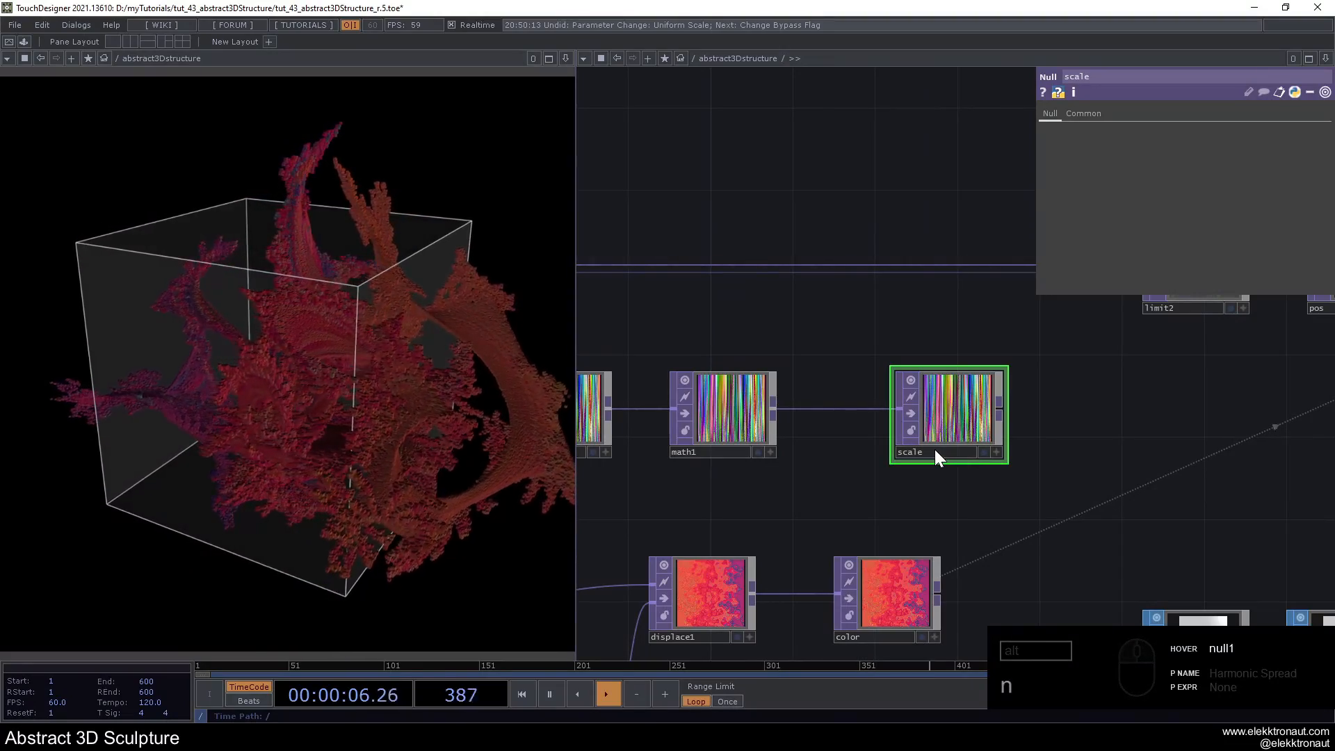
key("Return")
- Set geo1's instance Scale OP to the scale Null and assign its channels to Scale X, Y and Z
scroll(934, 449, "down", 2)
left_click_drag(1072, 399, 864, 449)
scroll(863, 451, "down", 3)
left_click_drag(767, 462, 1224, 399)
left_click(1112, 389)
left_click(1102, 112)
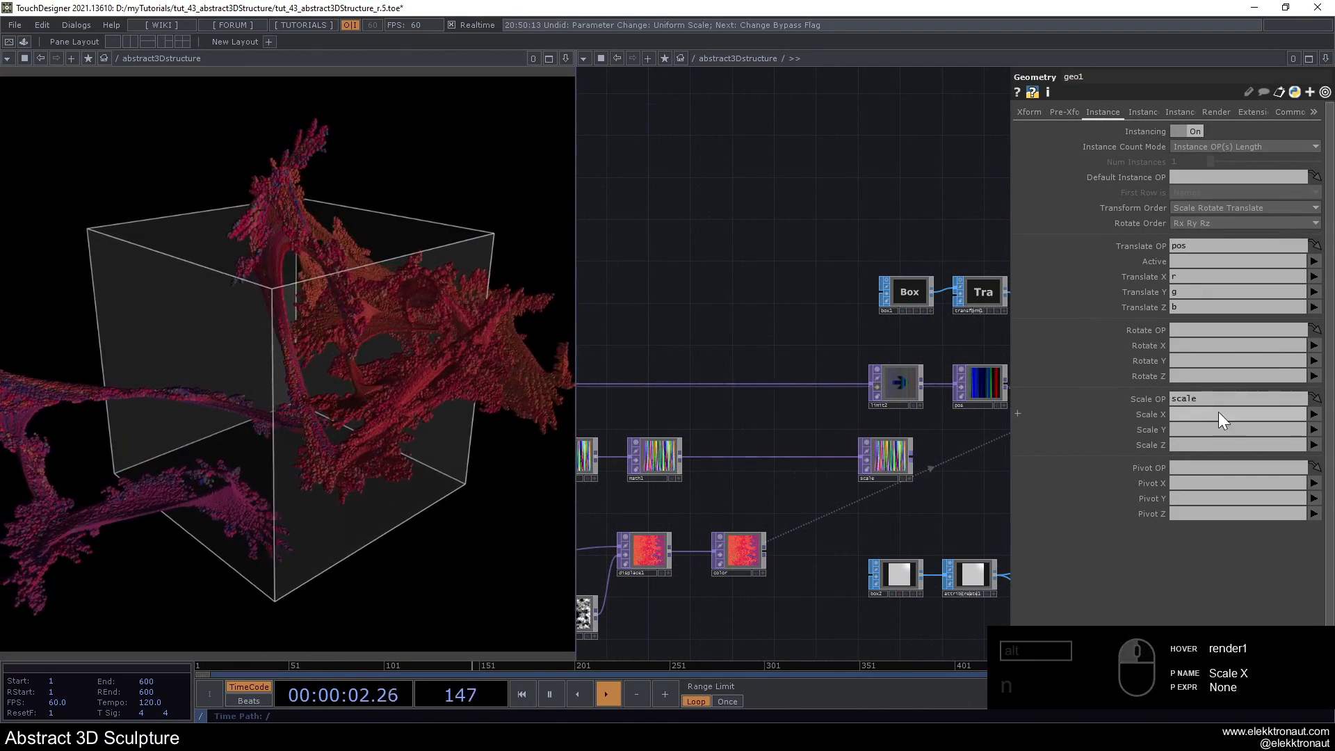
left_click_drag(1312, 418, 1317, 429)
left_click_drag(1316, 429, 1316, 453)
left_click_drag(1315, 448, 1316, 451)
left_click(1315, 481)
- Try a To Range of 0.2 to 3 on math1 and undo the upper value
left_click_drag(611, 353, 836, 327)
middle_click_drag(894, 447, 915, 448)
left_click(837, 432)
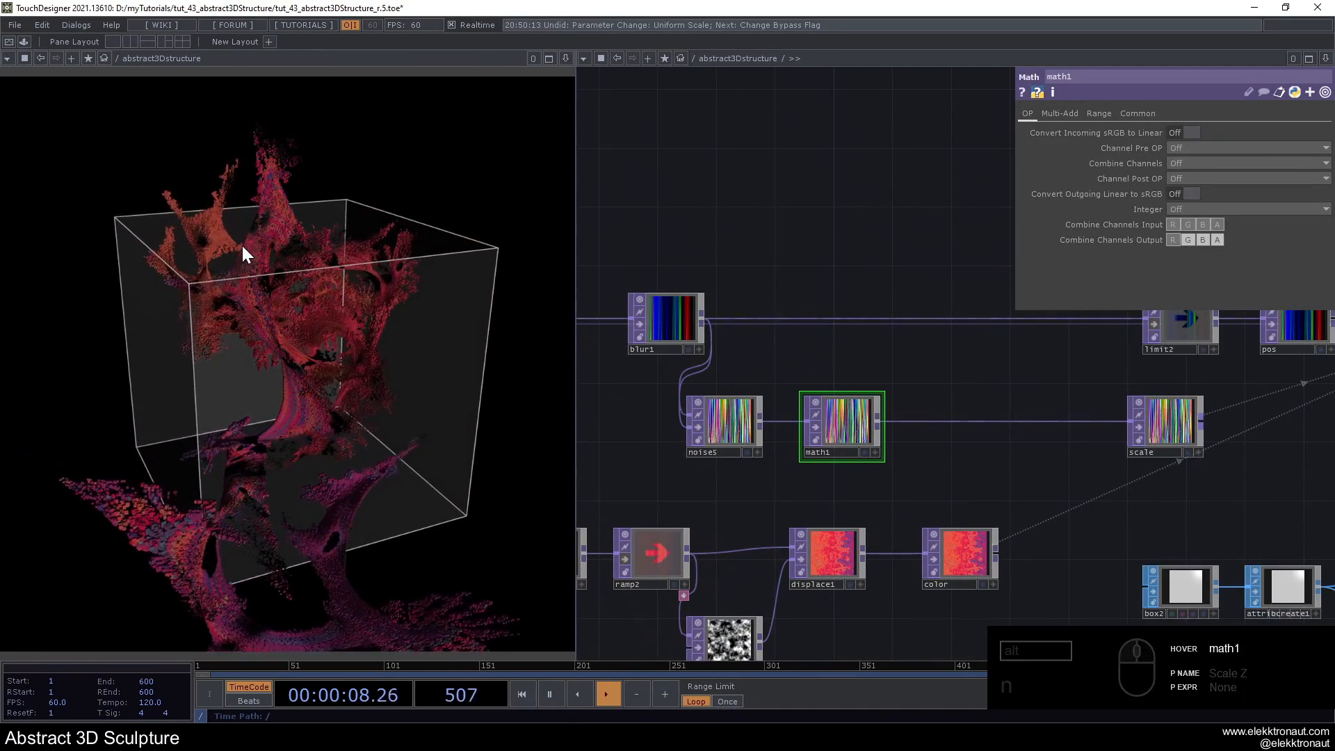
scroll(865, 417, "up", 5)
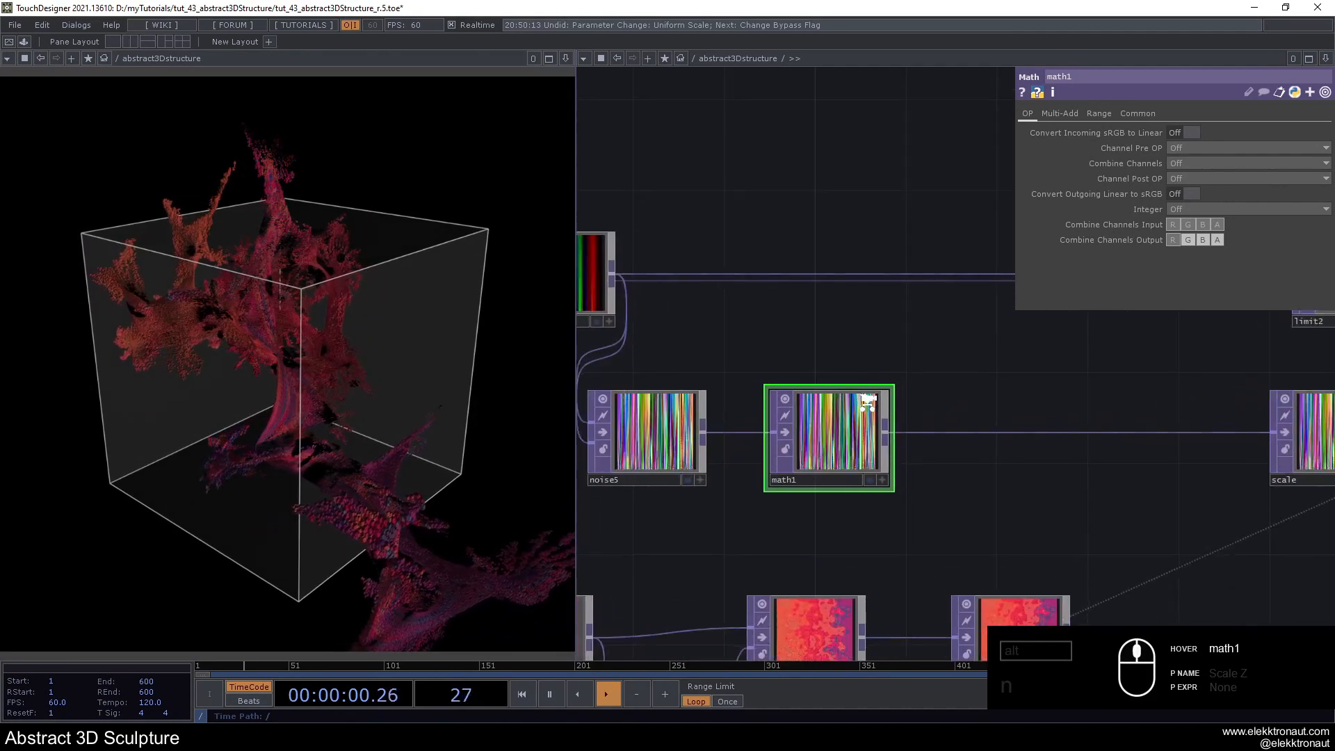
left_click(1097, 113)
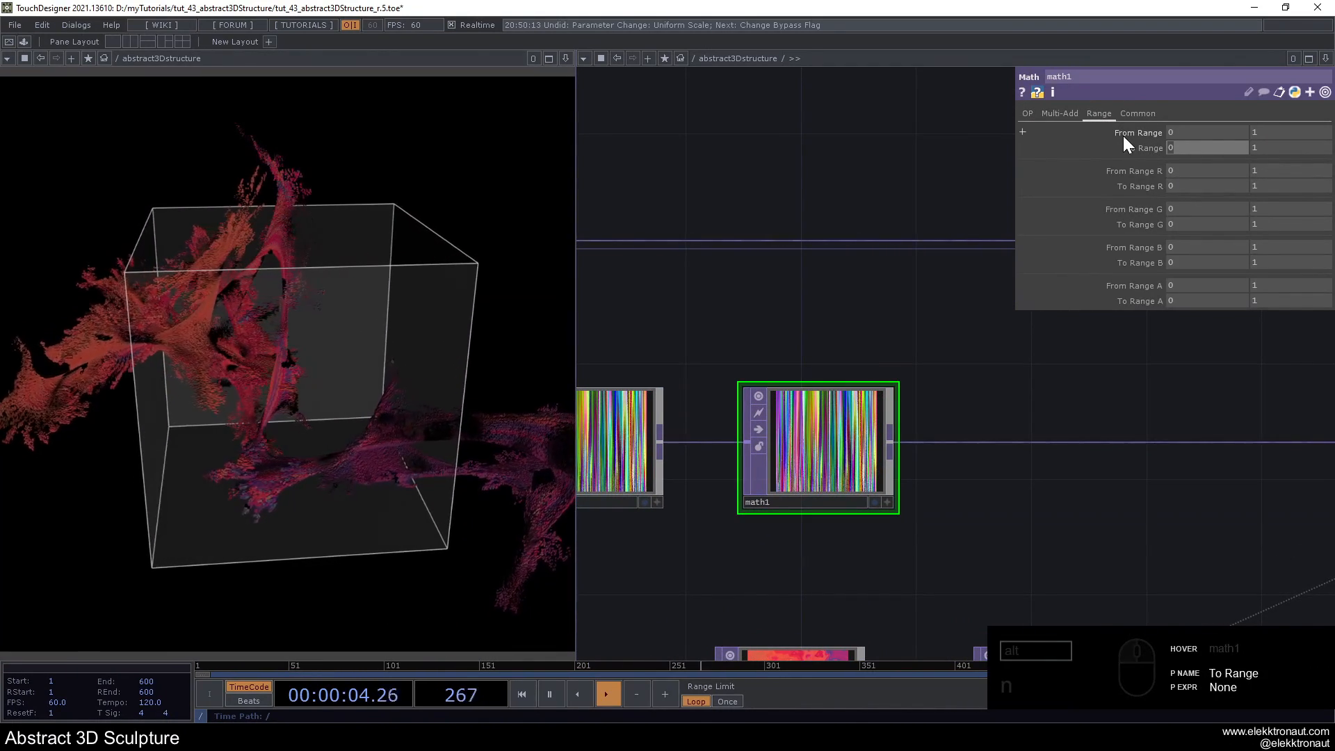
type(".2")
key("Return")
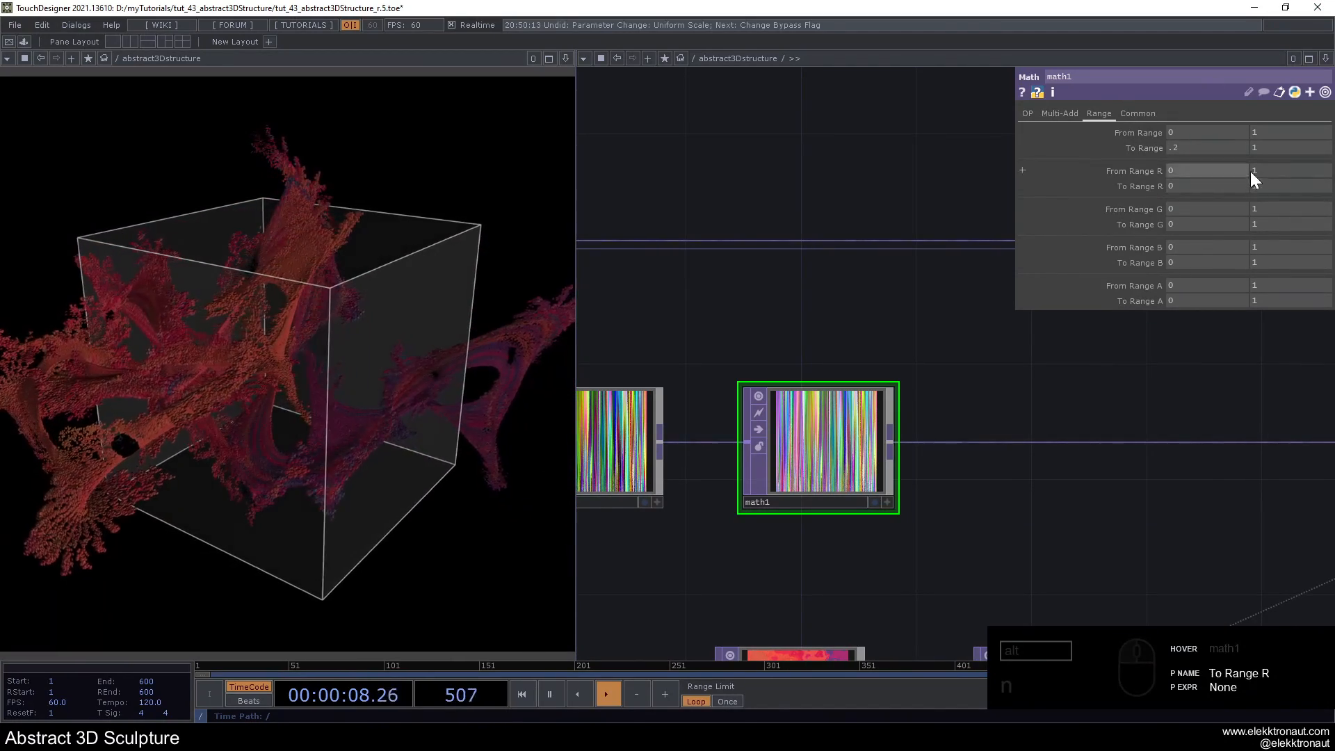
type("3")
key("Return")
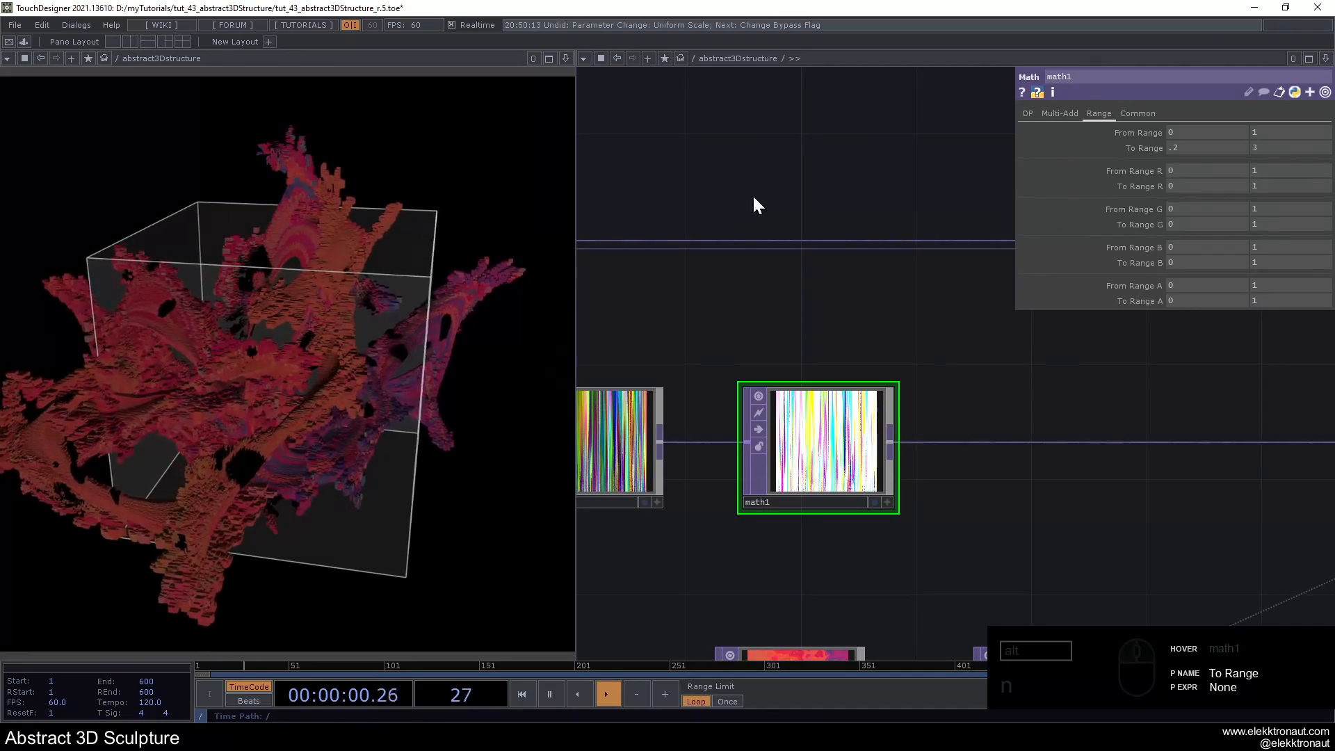
key("ctrl+z")
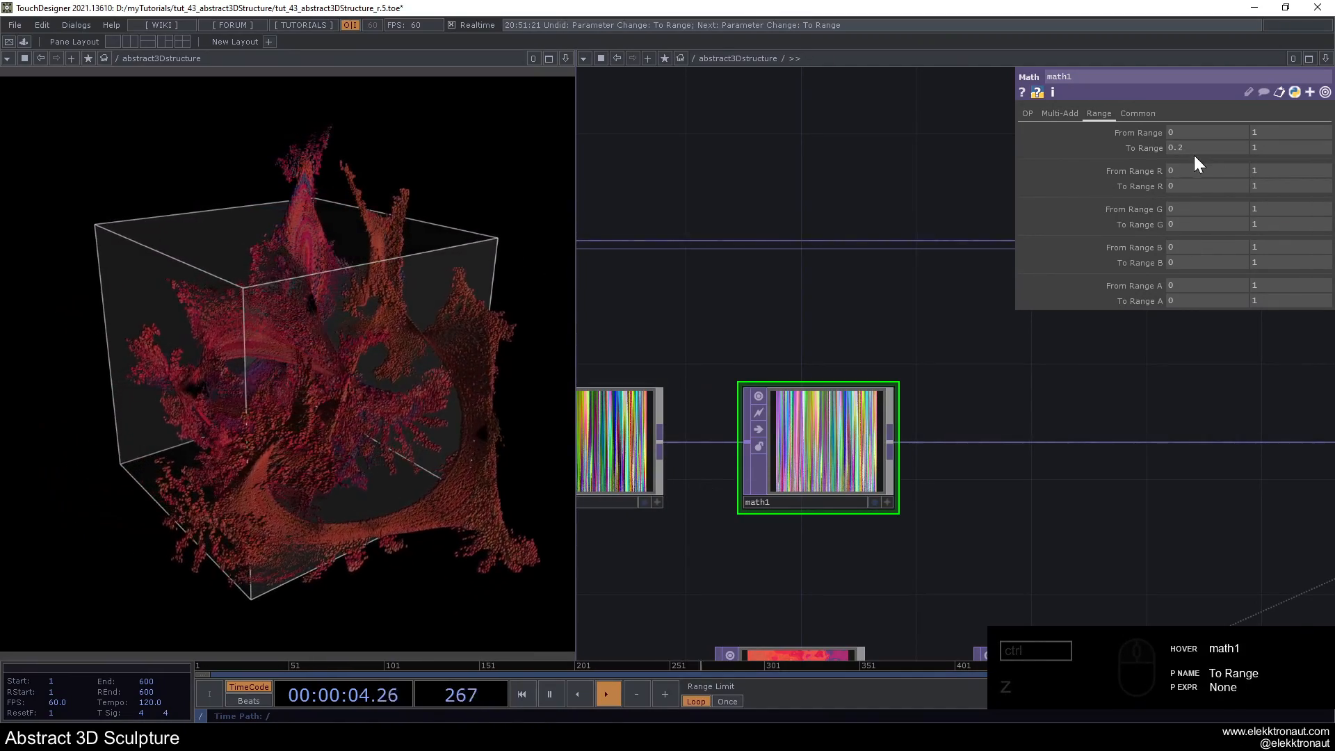
- Set the lower To Range value of math1 to 0.3
type("3")
key("Return")
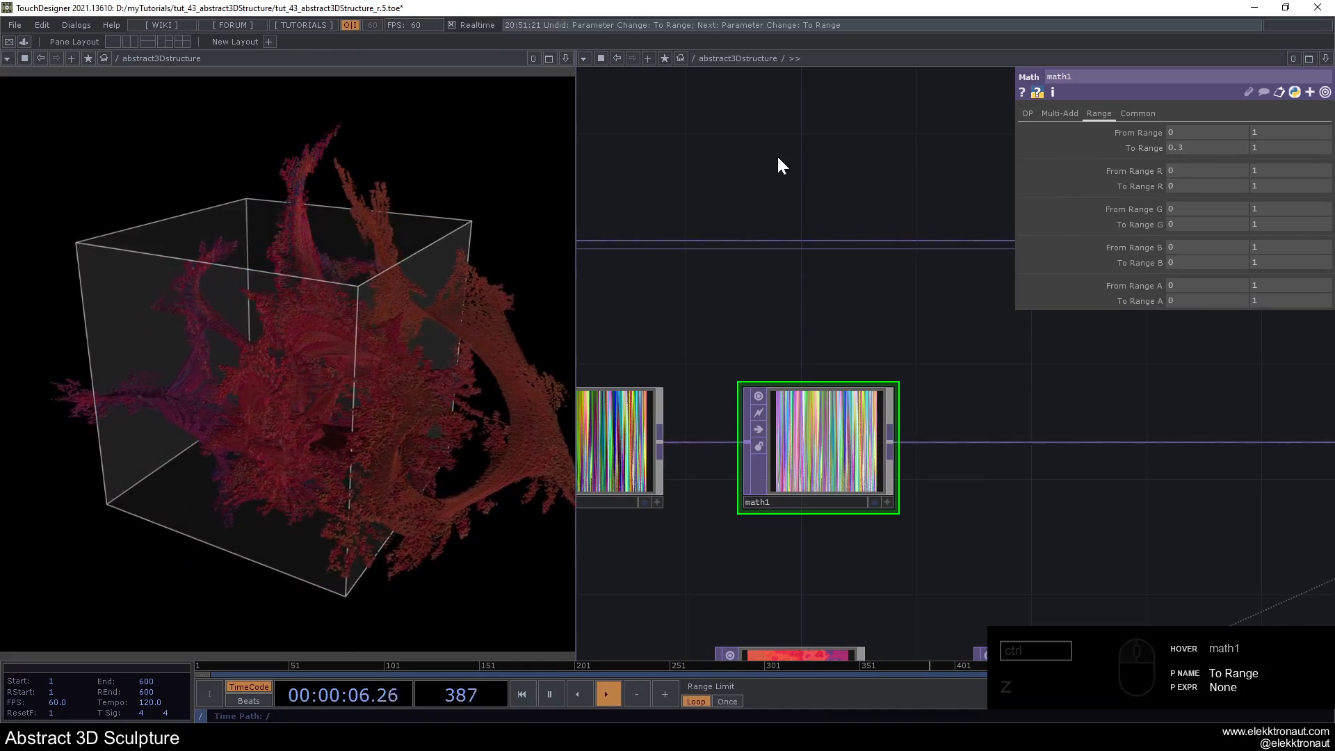
scroll(776, 154, "down", 4)
left_click_drag(777, 164, 875, 196)
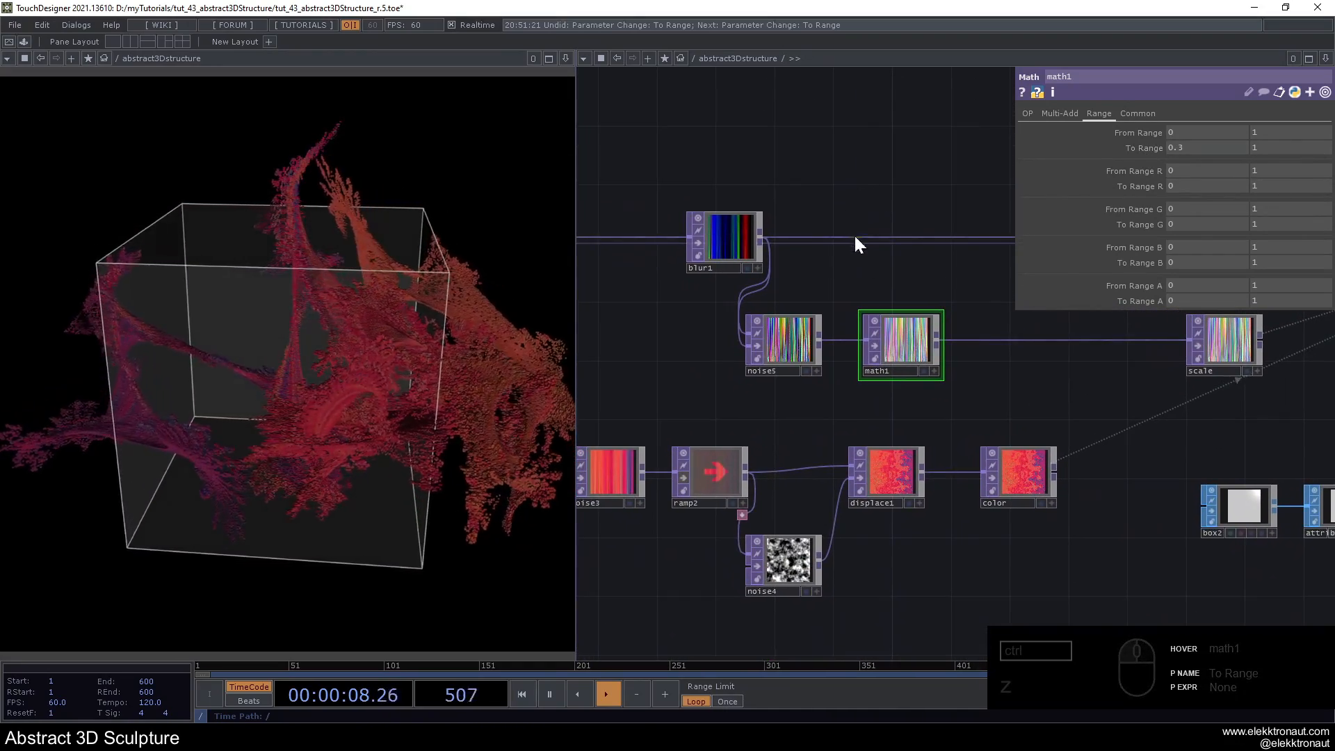
scroll(904, 271, "up", 2)
left_click_drag(911, 292, 804, 302)
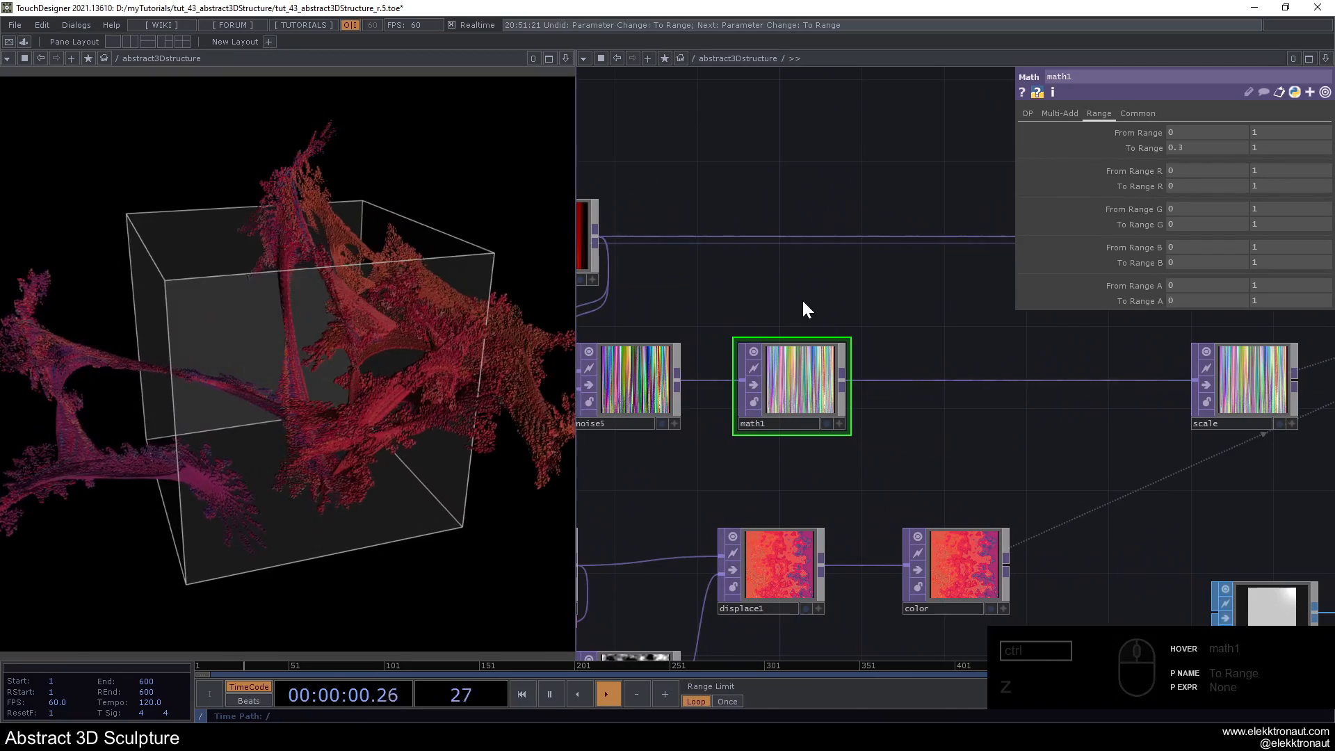
- Set the Amplitude of noise1, at the start of the chain, to 0.5
scroll(767, 299, "down", 5)
left_click_drag(669, 298, 982, 330)
left_click_drag(803, 420, 1064, 424)
scroll(775, 327, "up", 3)
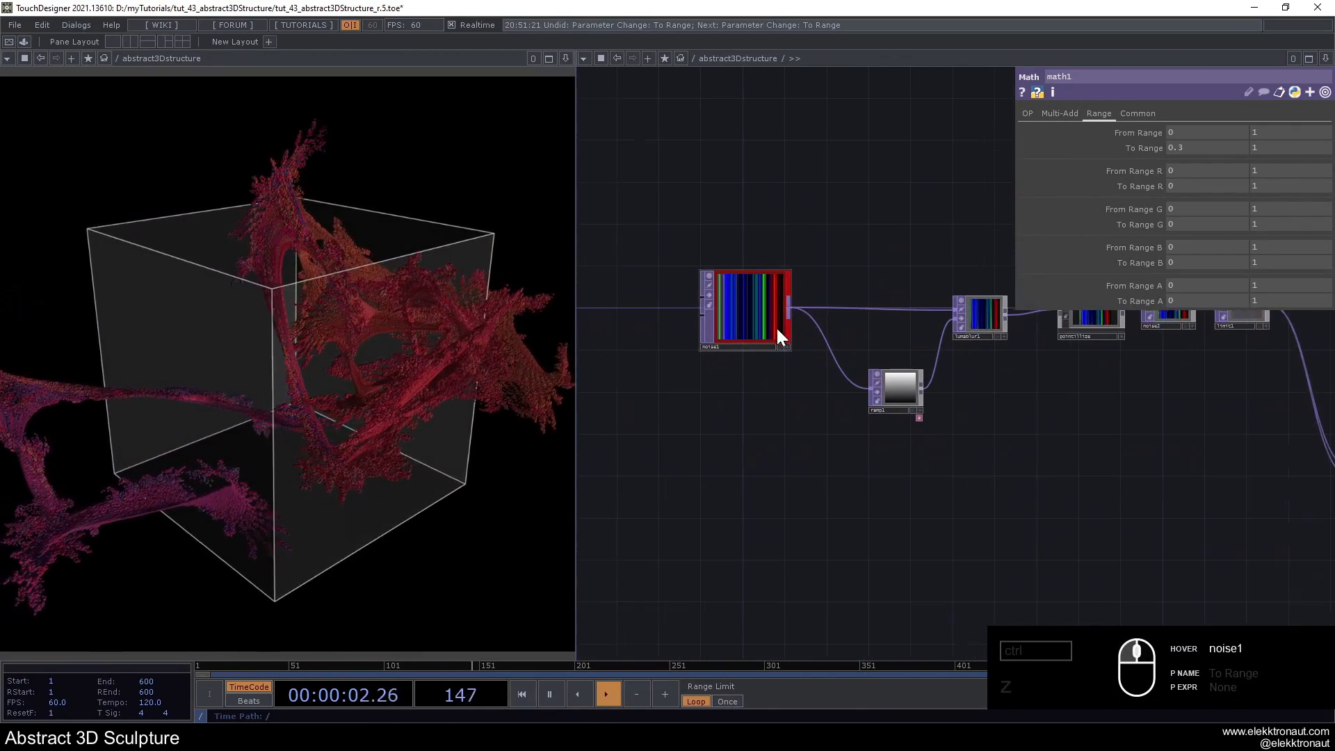
left_click(774, 326)
left_click(1167, 257)
left_click_drag(1166, 257, 1137, 255)
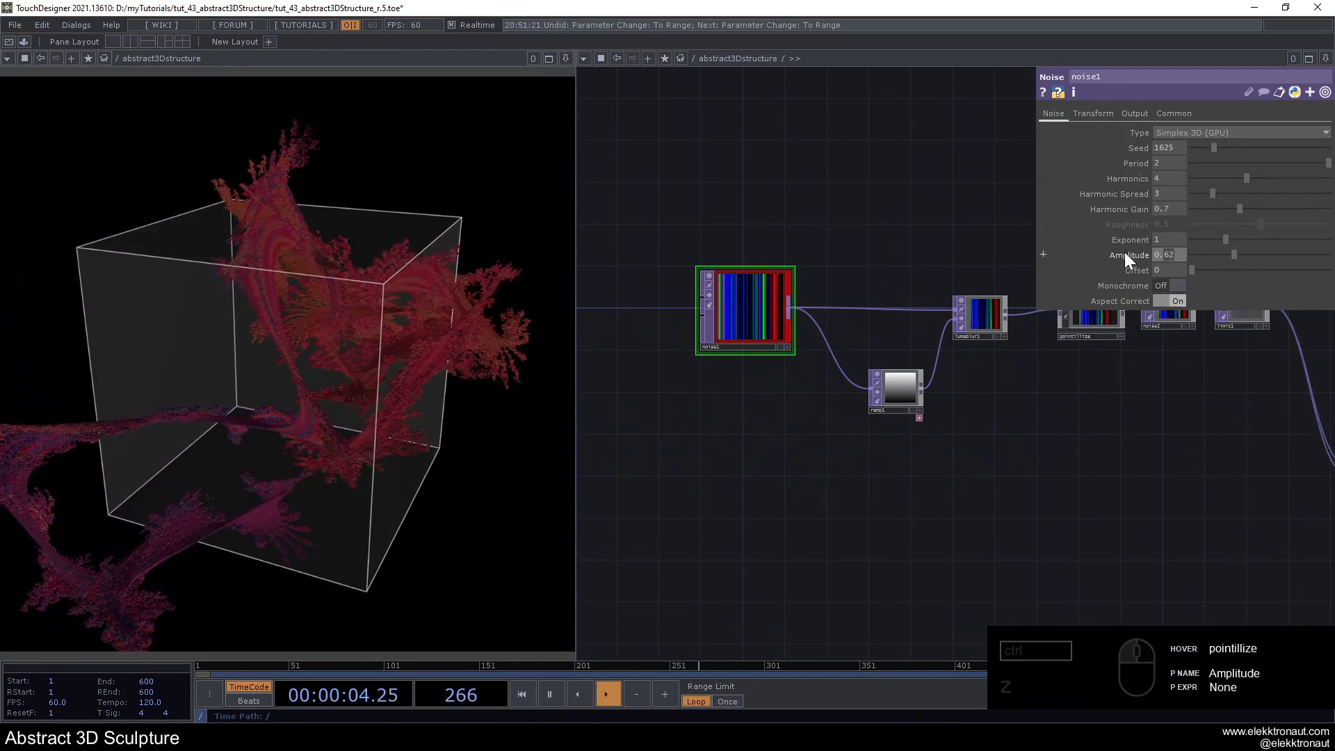
type("0.5")
key("Return")
- Set the upper To Range G value of math1 to 24 to stretch the boxes strongly along one axis
left_click_drag(854, 226, 636, 224)
scroll(636, 224, "down", 3)
left_click_drag(667, 526, 612, 540)
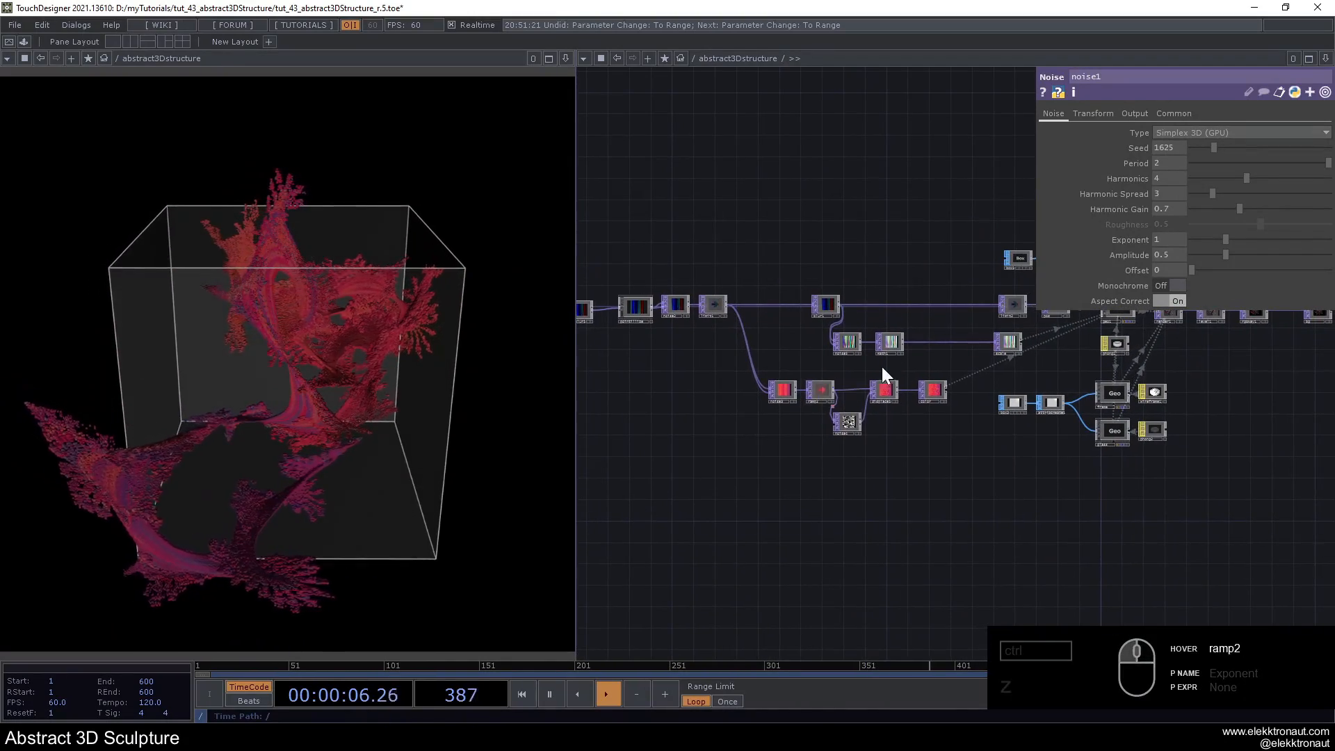
scroll(912, 319, "up", 3)
left_click(897, 306)
scroll(833, 349, "up", 2)
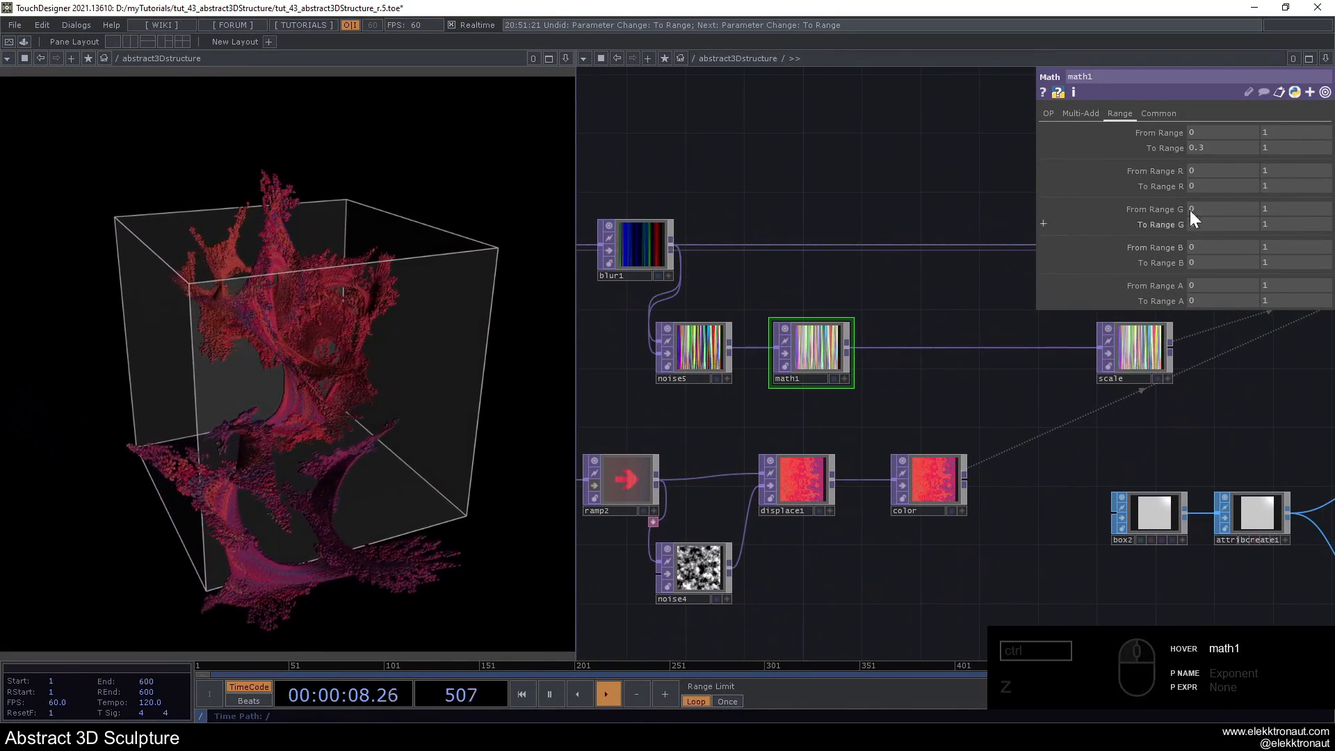
left_click(1280, 224)
type("2")
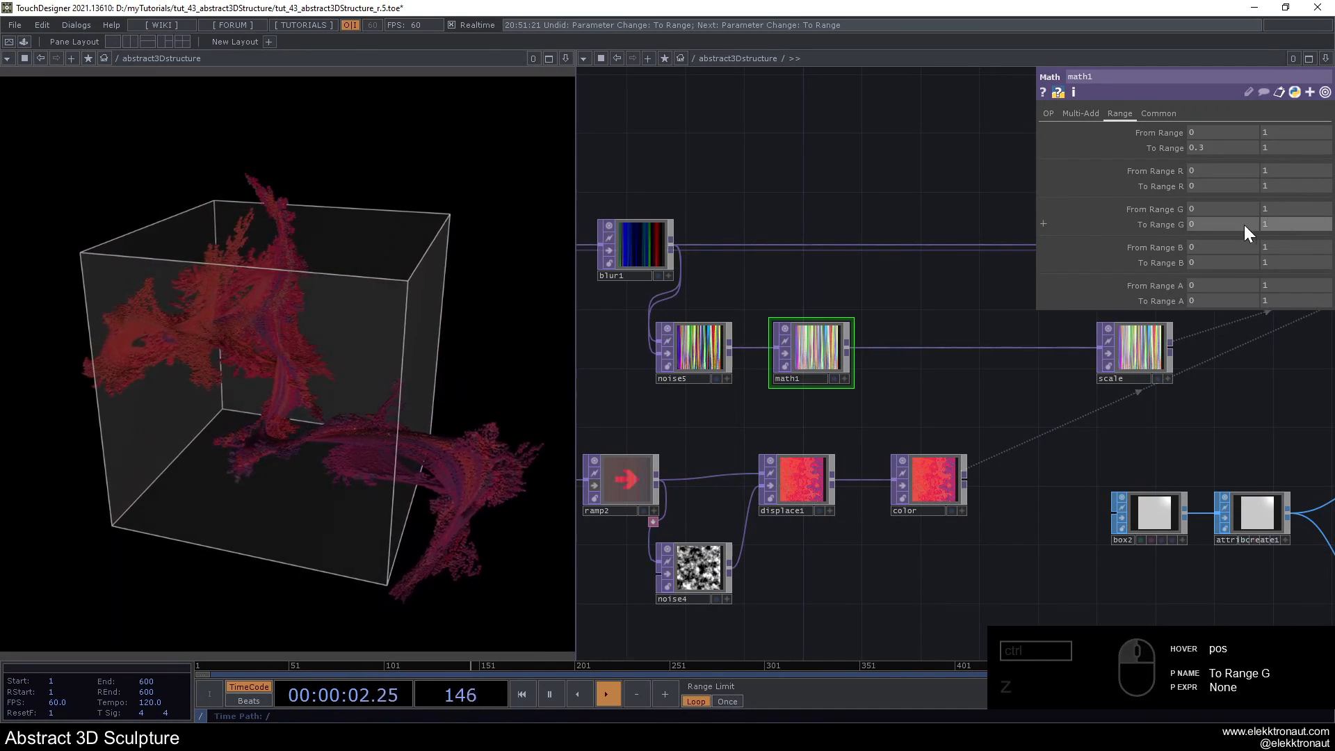
key("Return")
mouse_move(1283, 226)
left_mouse_down()
mouse_move(869, 183)
mouse_move(888, 192)
left_mouse_up()
type("24")
key("Return")
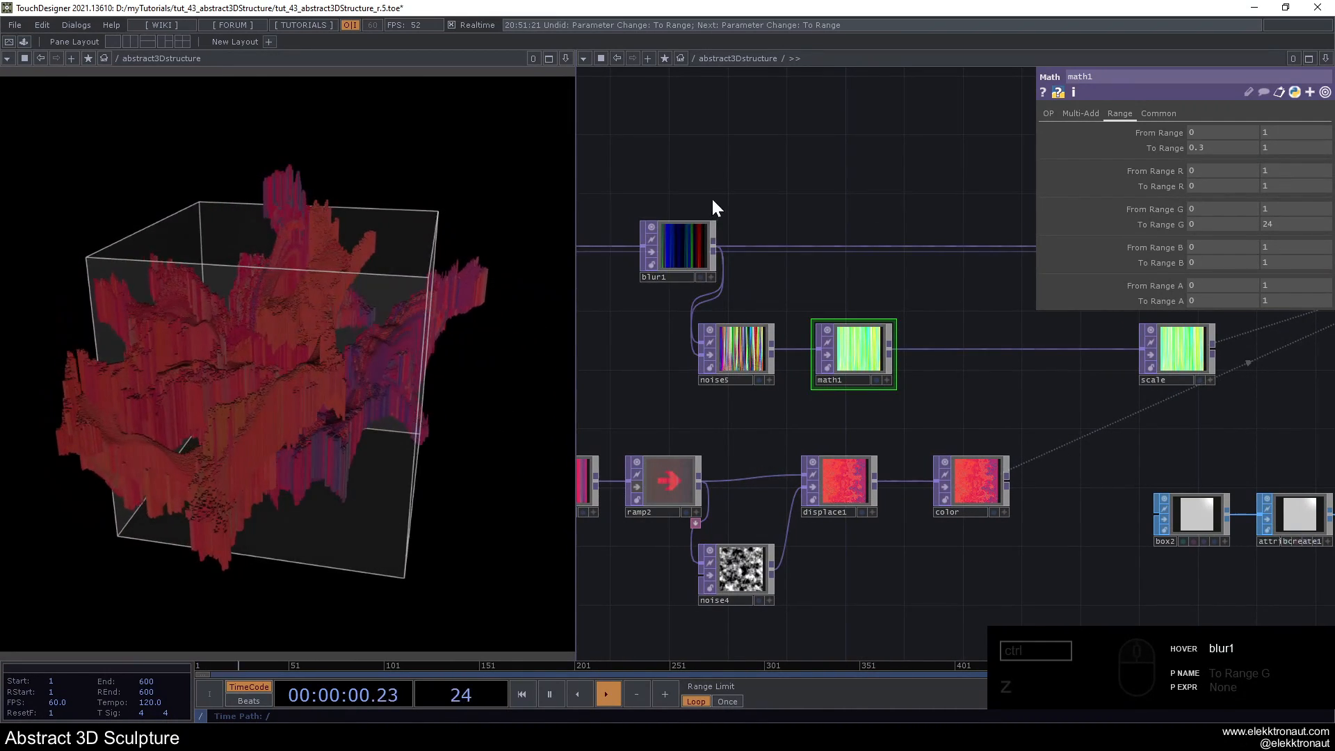
scroll(707, 184, "down", 2)
left_click_drag(707, 152, 838, 157)
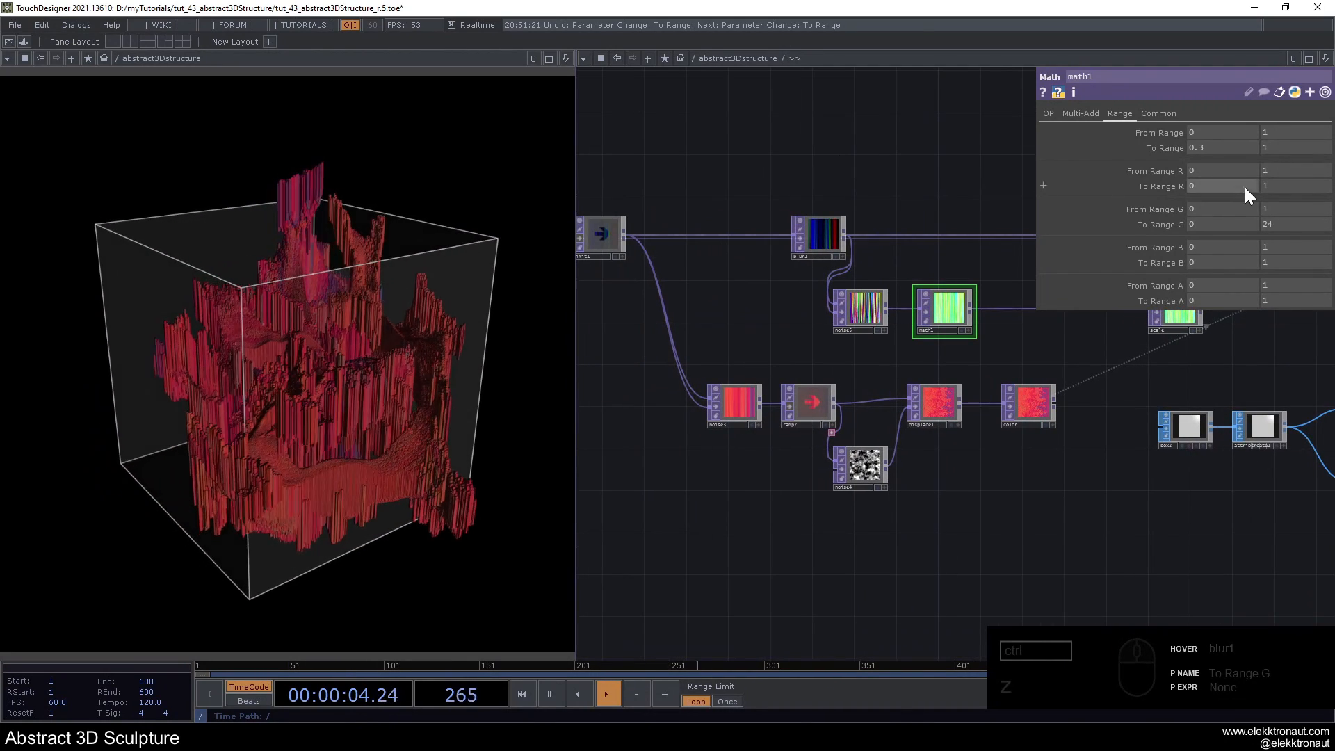
- Set the upper To Range G value of math1 to 12
left_click(1271, 223)
type("12")
key("Return")
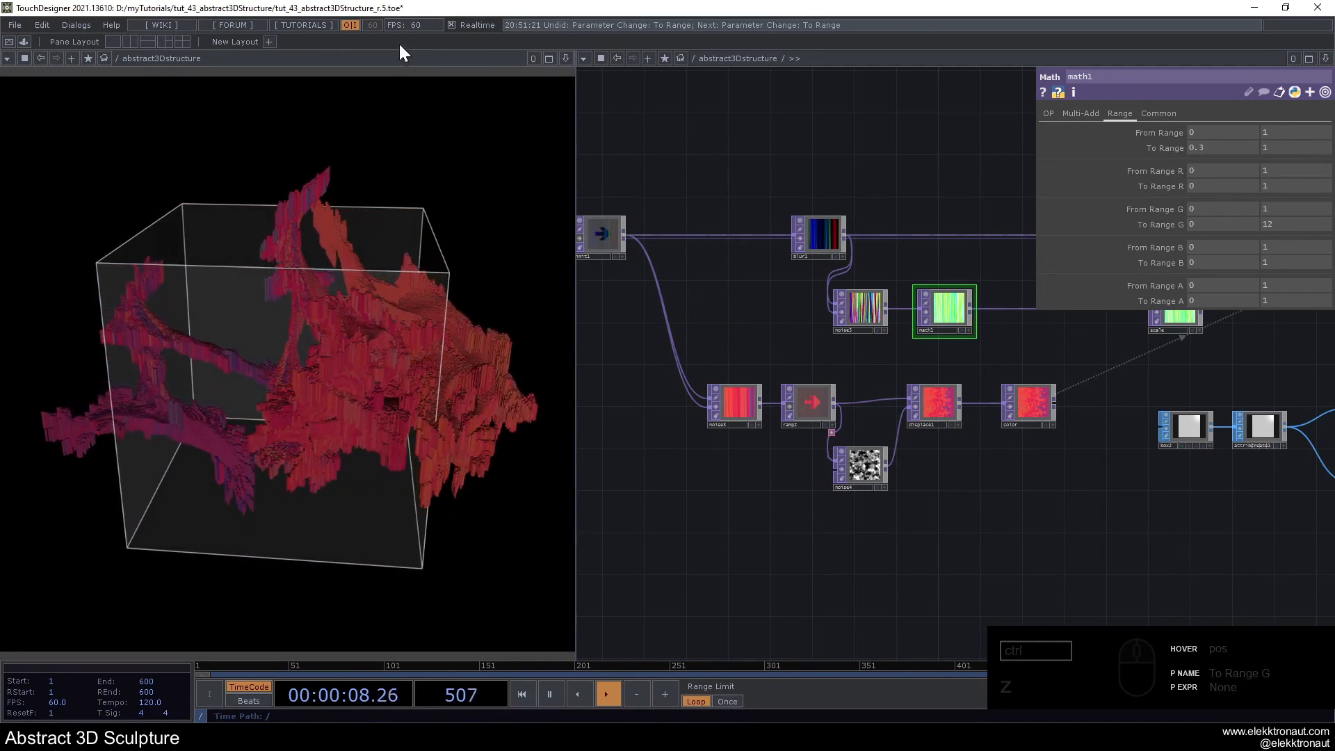
scroll(702, 277, "down", 1)
scroll(702, 276, "down", 1)
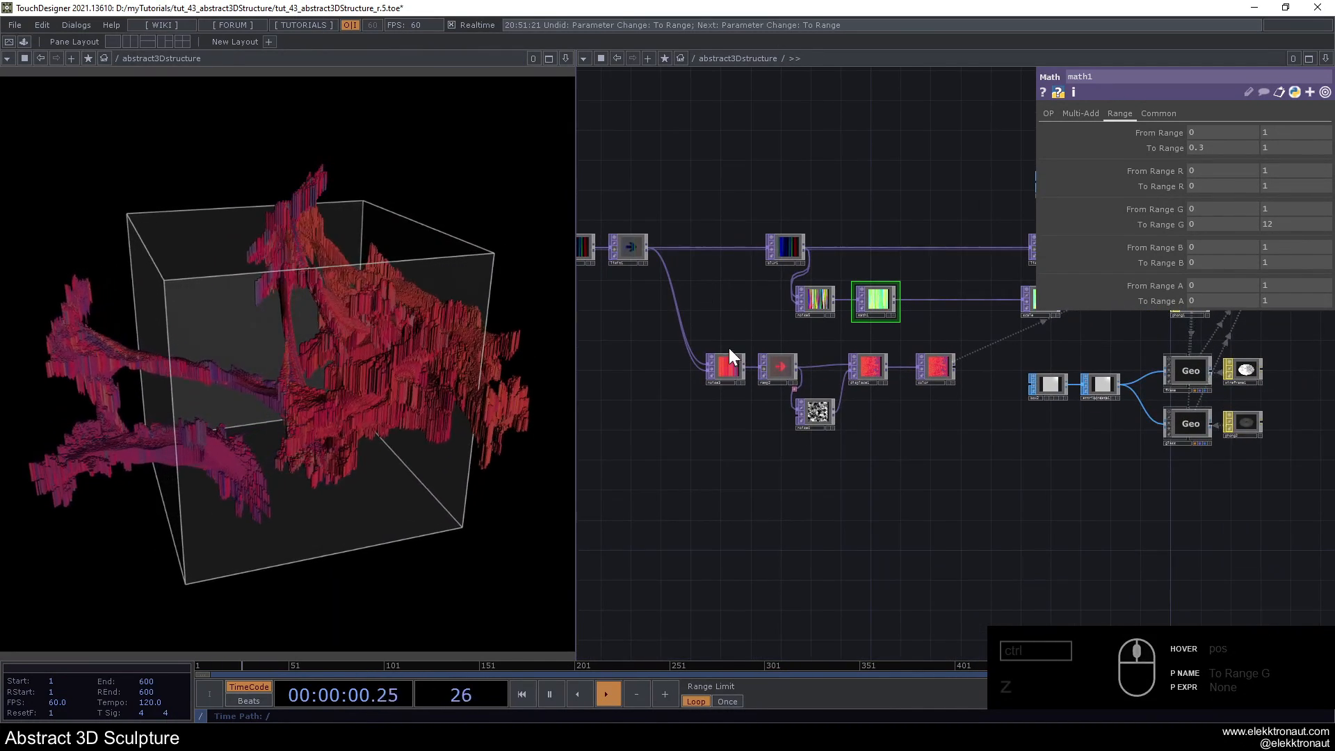
left_click_drag(671, 475, 1155, 517)
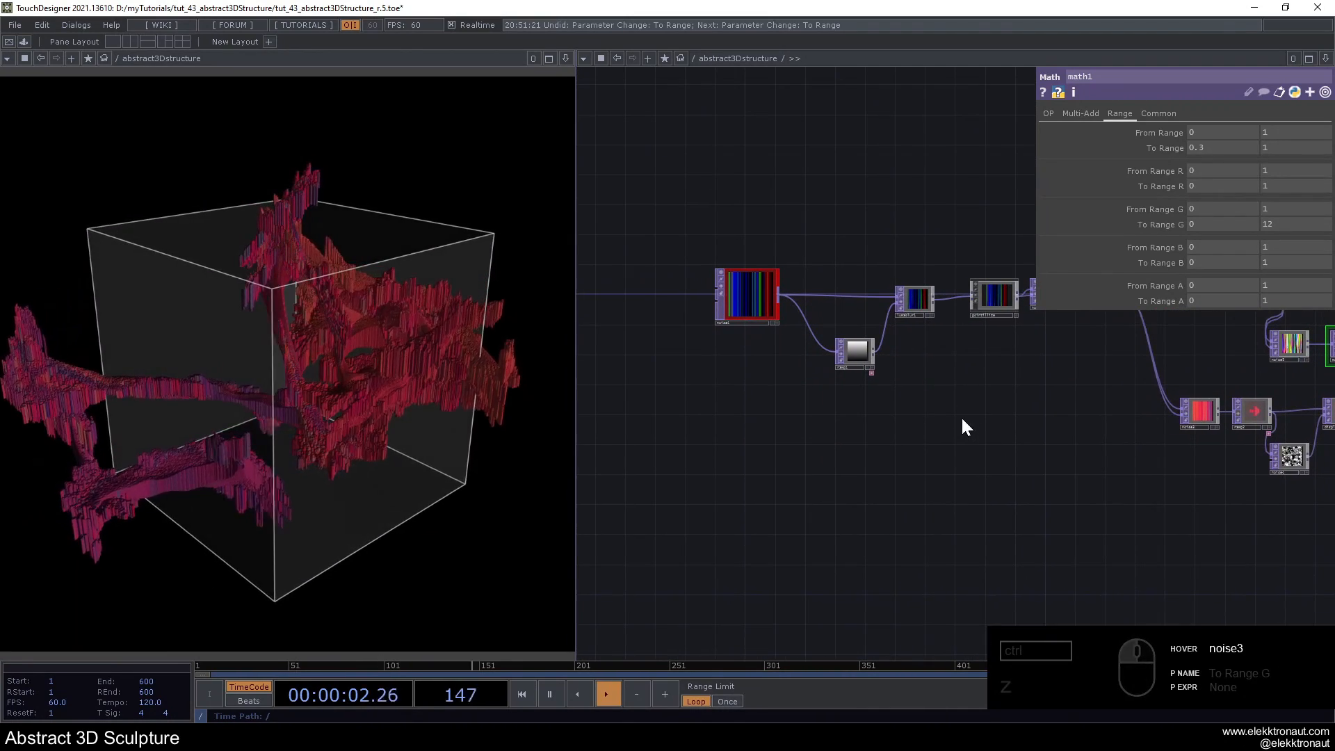
- Examine the output resolution settings of noise1 and trace the texture chain from noise1 to blur1
scroll(805, 295, "up", 3)
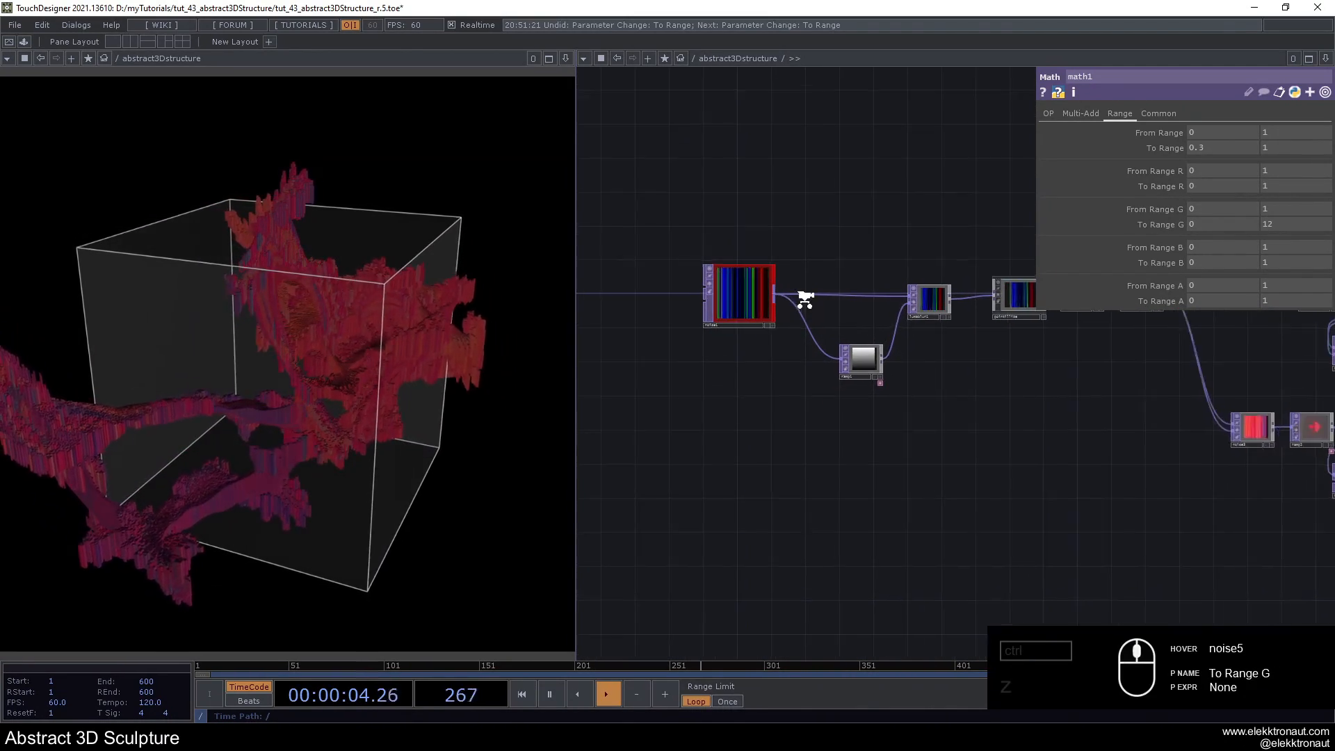
left_click(748, 295)
left_click(1174, 115)
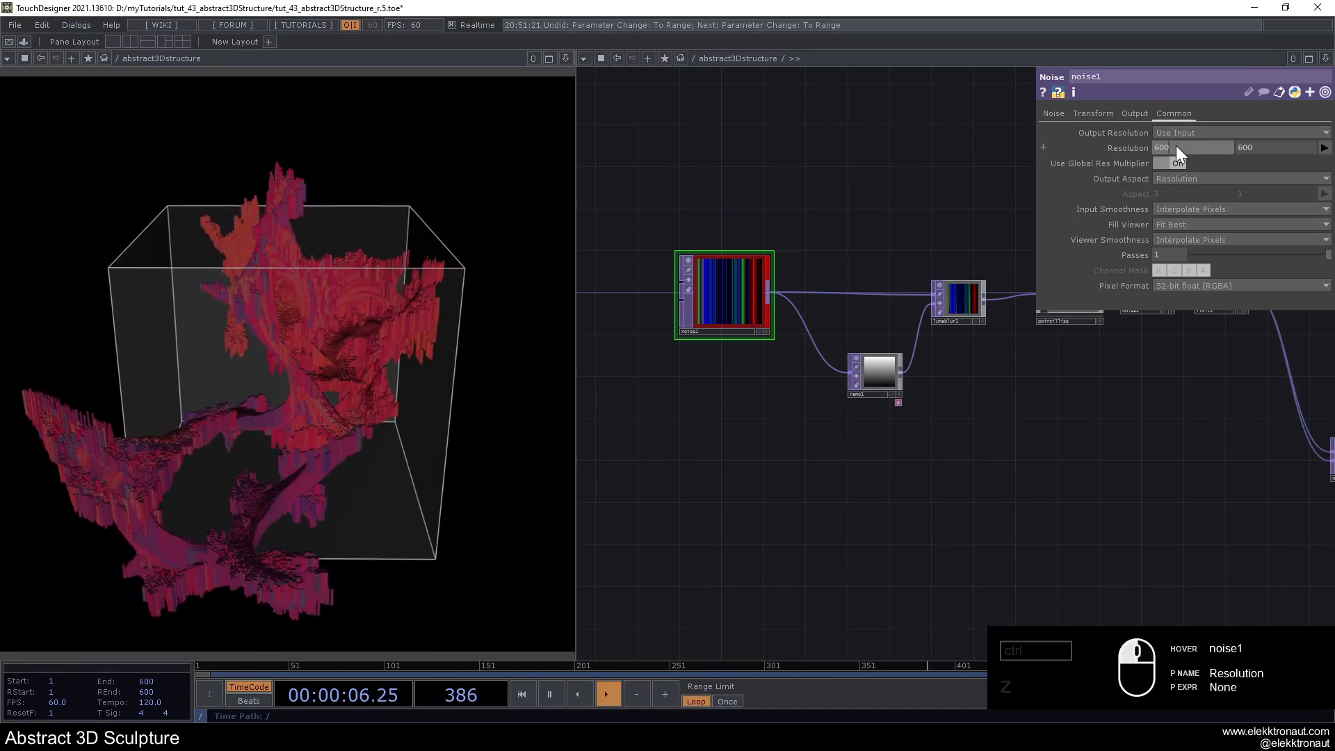
scroll(878, 233, "down", 3)
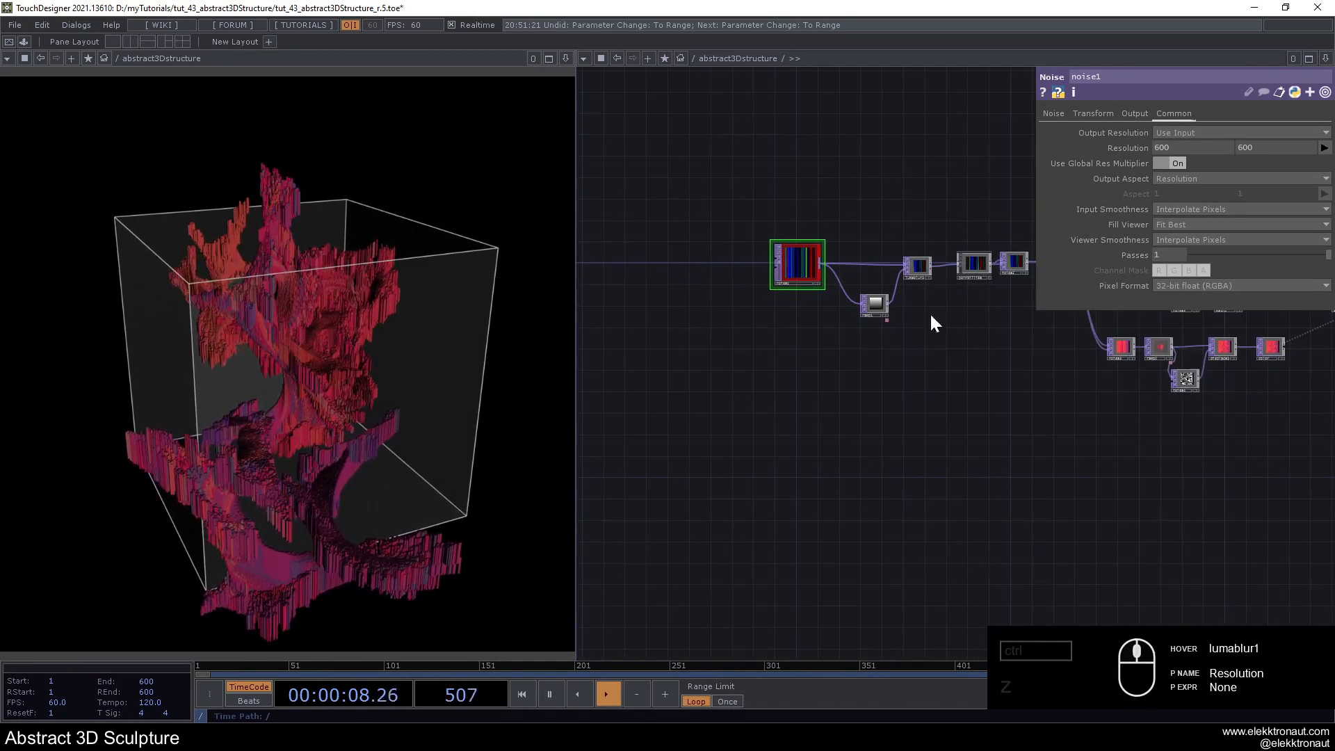
left_click_drag(738, 453, 685, 474)
scroll(852, 486, "up", 2)
left_click_drag(873, 491, 714, 525)
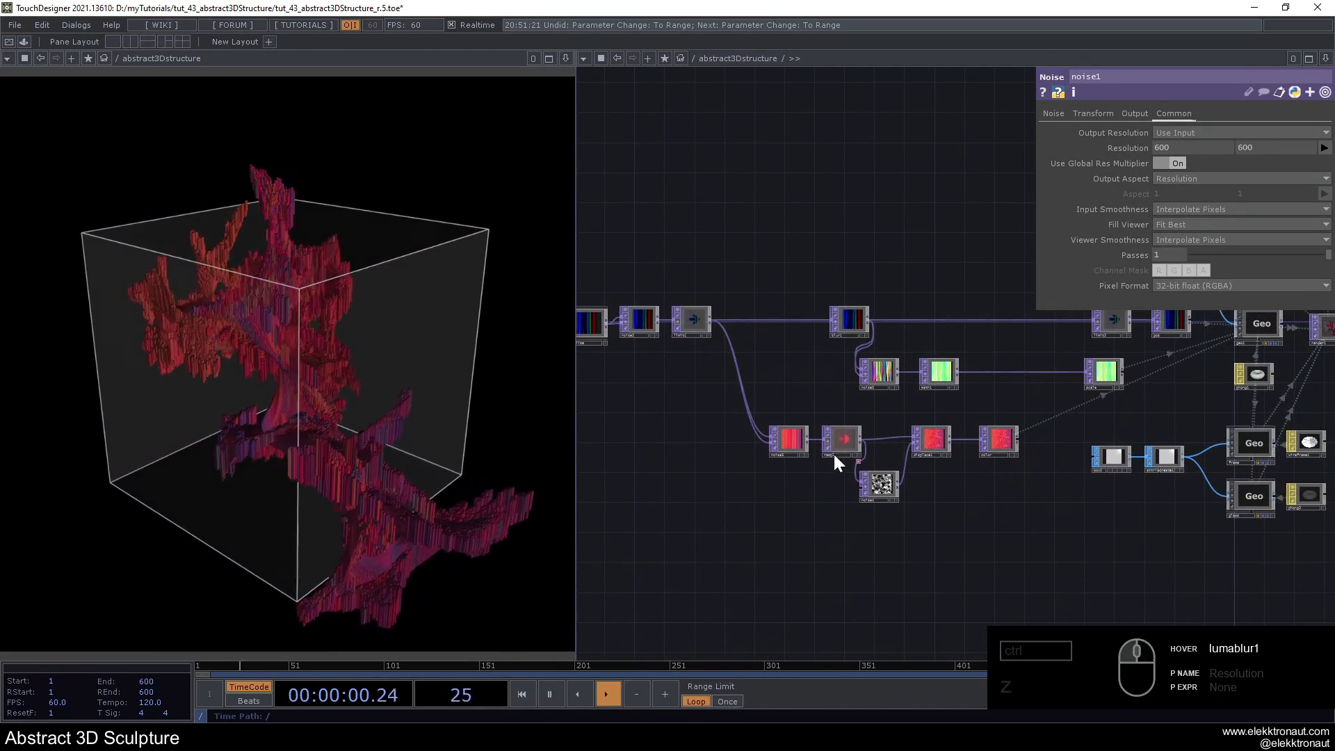
scroll(948, 323, "up", 2)
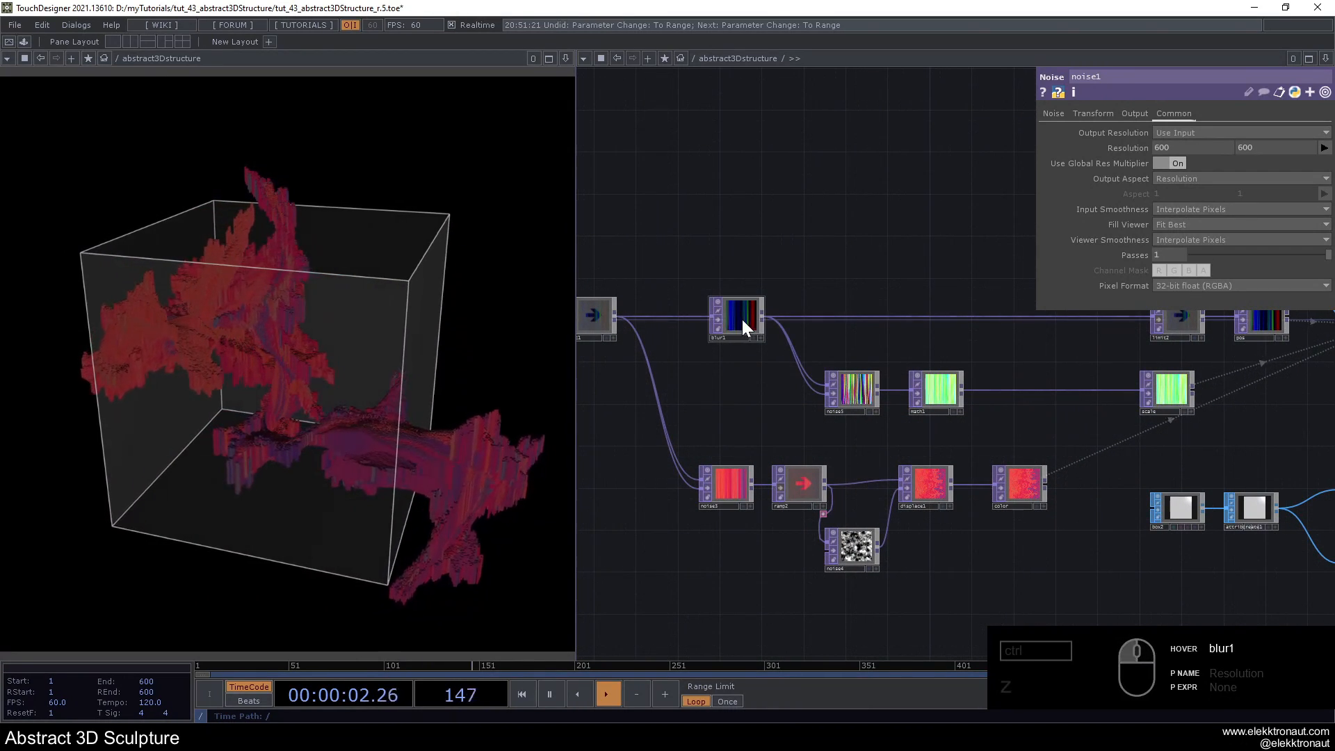
left_click(744, 318)
- Set the Seed of noise1, at the start of the chain, to 2386
left_click_drag(750, 251, 996, 274)
left_click_drag(711, 307, 1062, 316)
left_click(723, 369)
left_click(1052, 114)
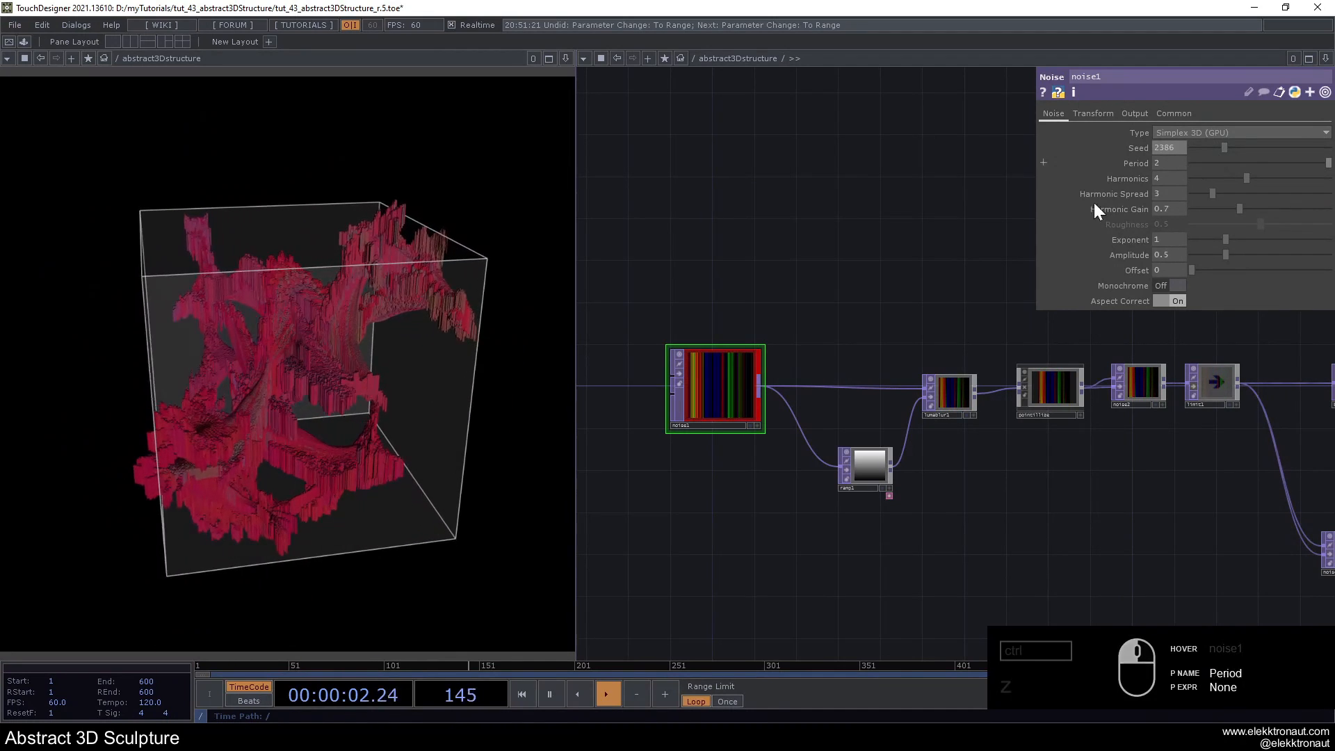
- Try other White Filter Width values on lumablur1, and undo the change
left_click_drag(963, 333, 745, 387)
left_click(803, 403)
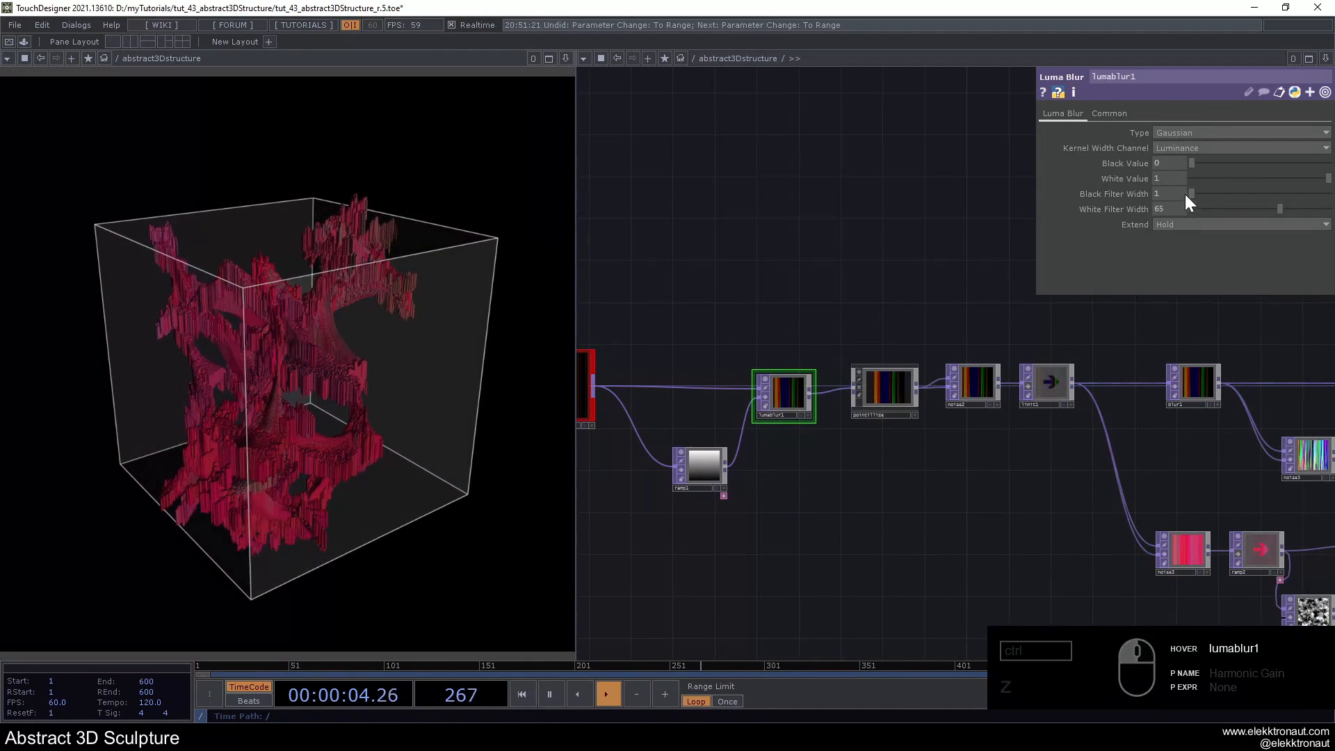
left_click_drag(1244, 224, 1304, 224)
key("ctrl+z")
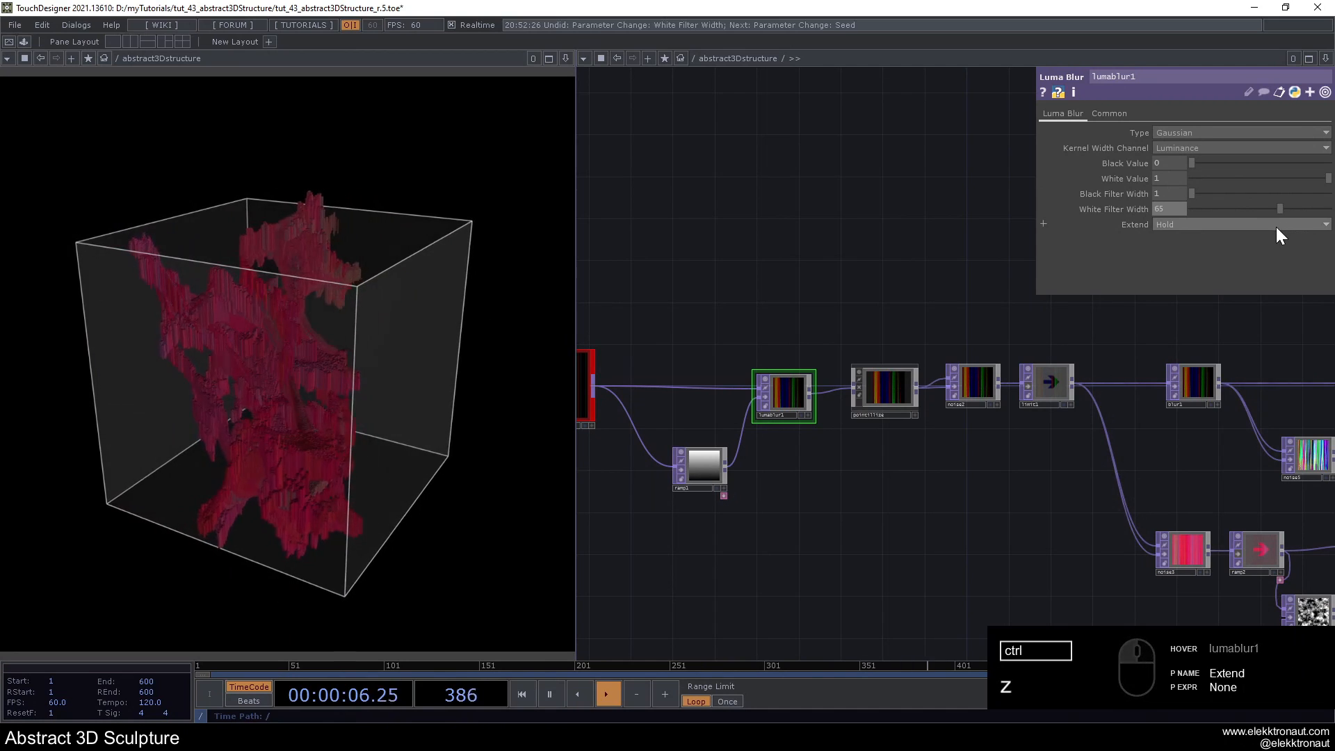
- Try a different Dry / Wet Mix on the component between lumablur1 and noise2
scroll(878, 390, "up", 2)
left_click(904, 391)
left_click_drag(917, 265, 789, 249)
left_click_drag(1228, 222, 1332, 223)
- Set both Limit Type Minimum and Limit Type Maximum of limit2 to Loop
left_click(919, 350)
left_click_drag(810, 250, 596, 230)
left_click(750, 344)
left_click_drag(897, 220, 612, 218)
left_click_drag(1017, 282, 902, 279)
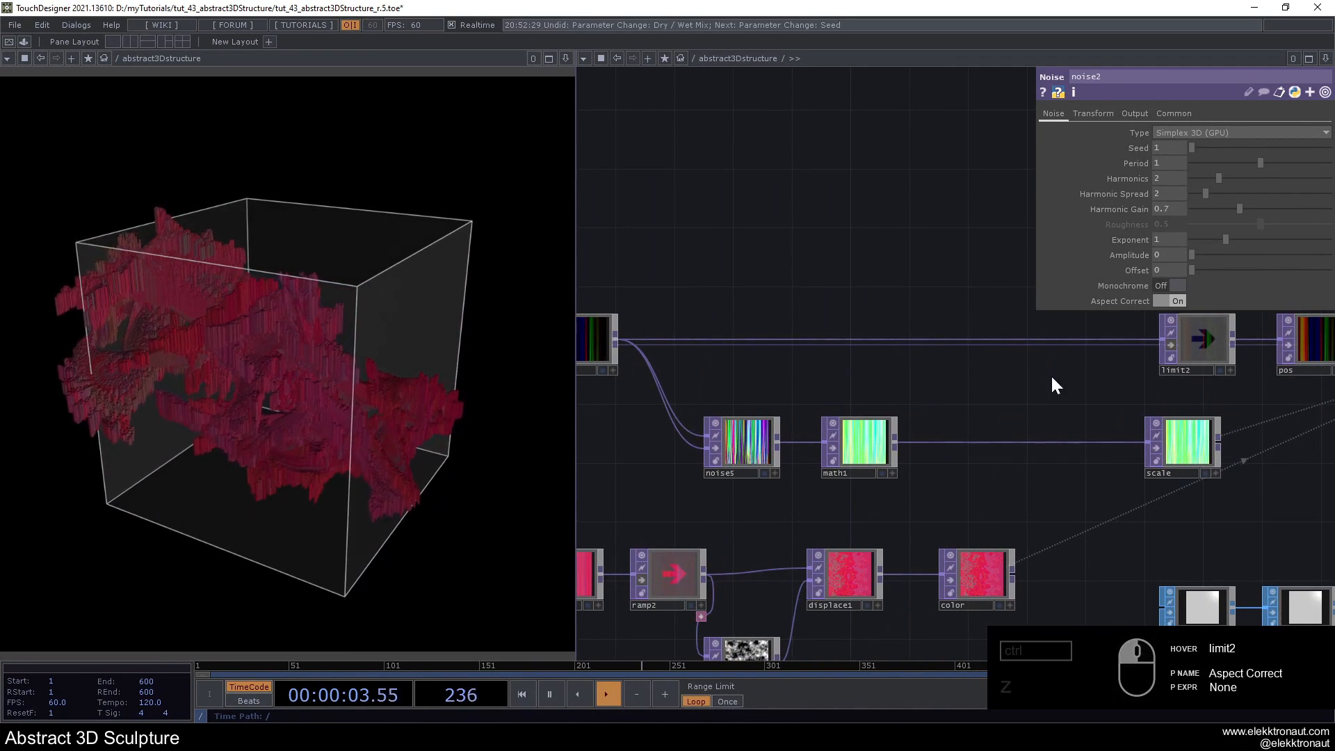
left_click(1170, 345)
left_click_drag(1025, 387, 821, 380)
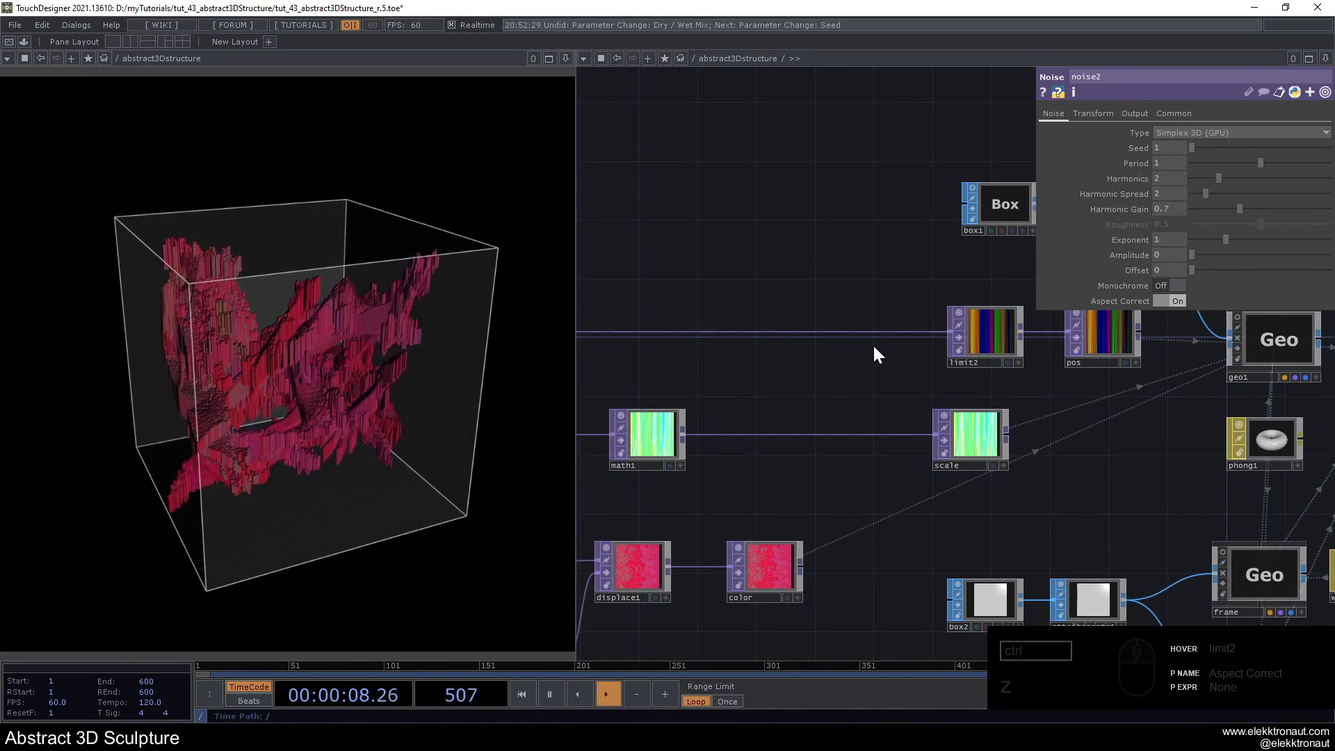
left_click(964, 341)
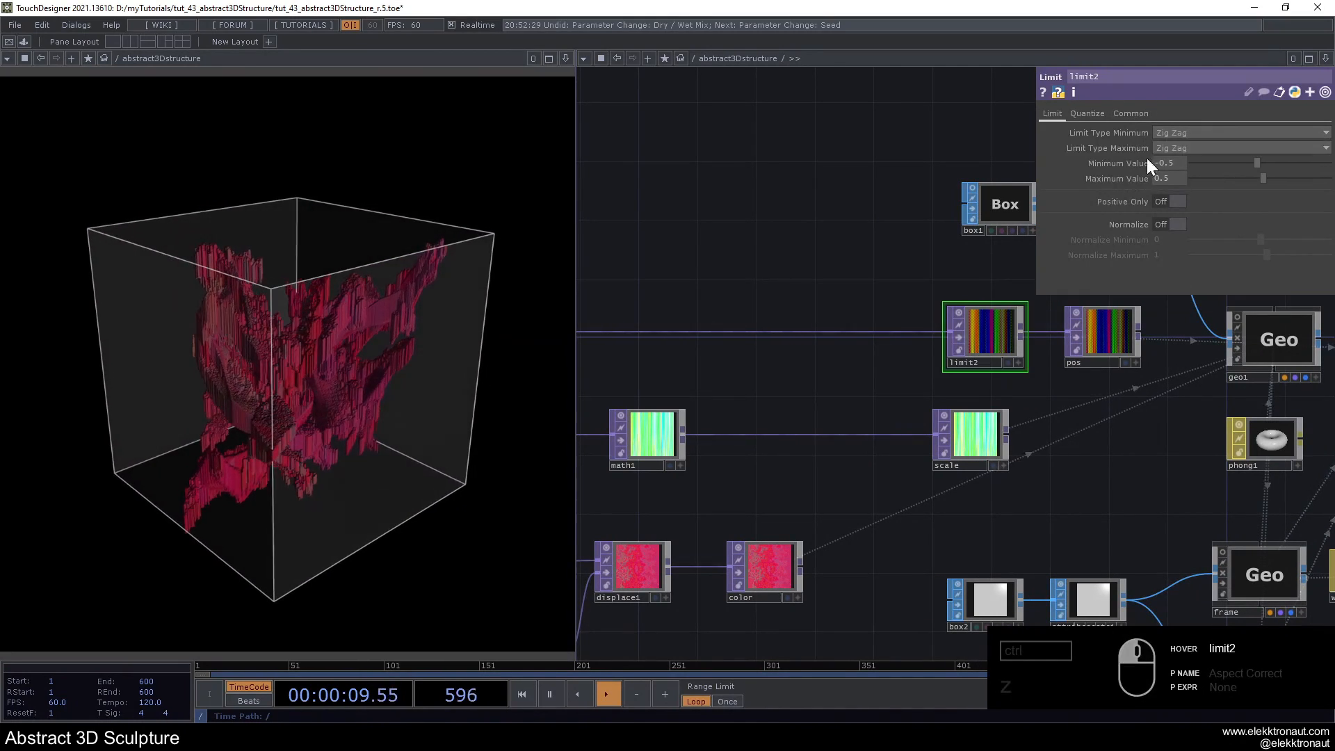
left_click(1179, 183)
left_click(1183, 134)
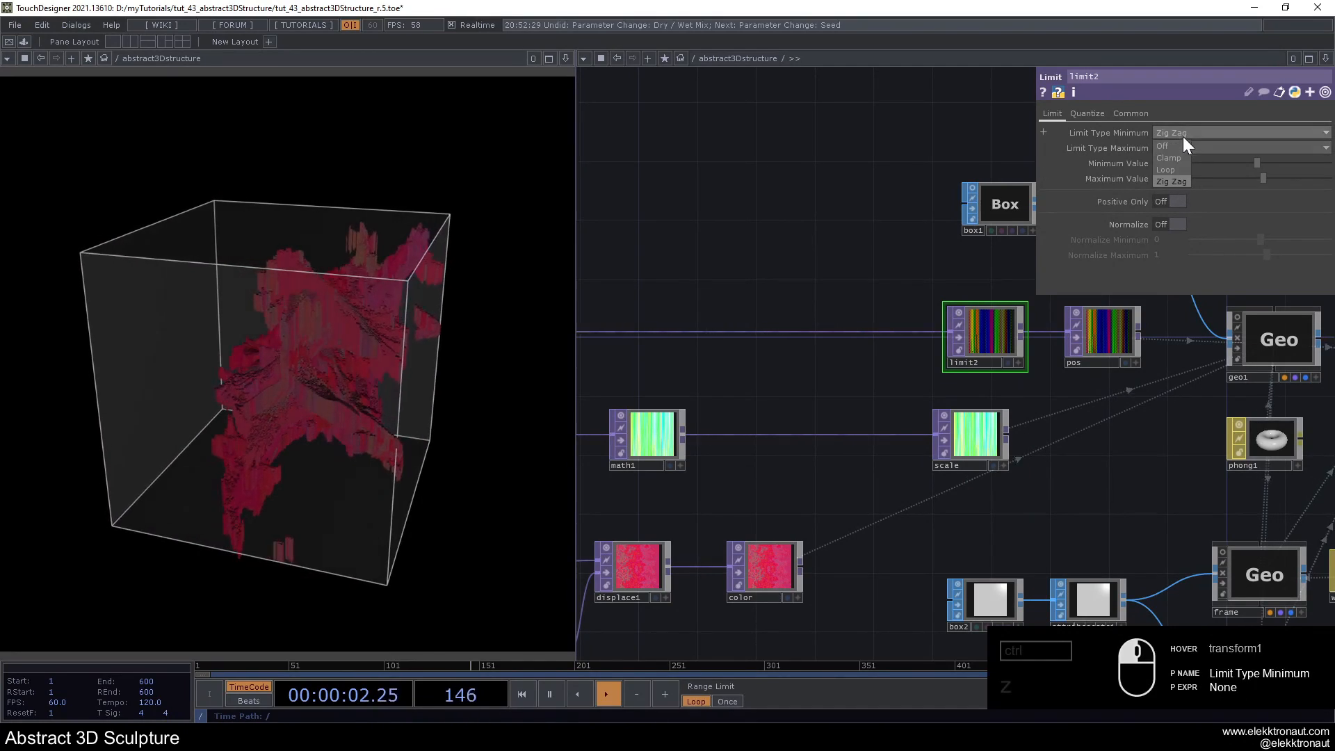
- Reposition light1 around the sculpture through its interactive viewer, and leave the viewer mode
scroll(739, 253, "down", 5)
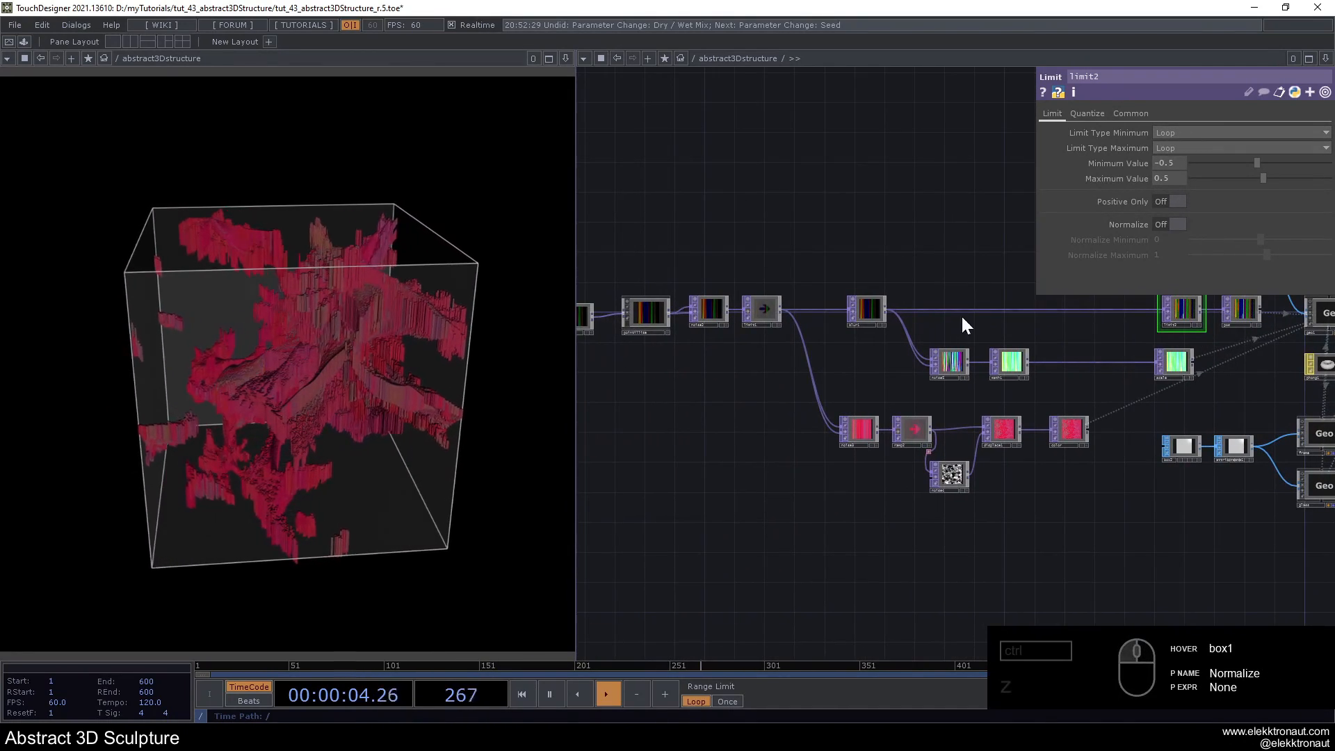
scroll(966, 385, "up", 3)
scroll(965, 385, "down", 3)
left_click_drag(1112, 506, 819, 497)
left_click_drag(1127, 427, 903, 475)
scroll(908, 457, "up", 3)
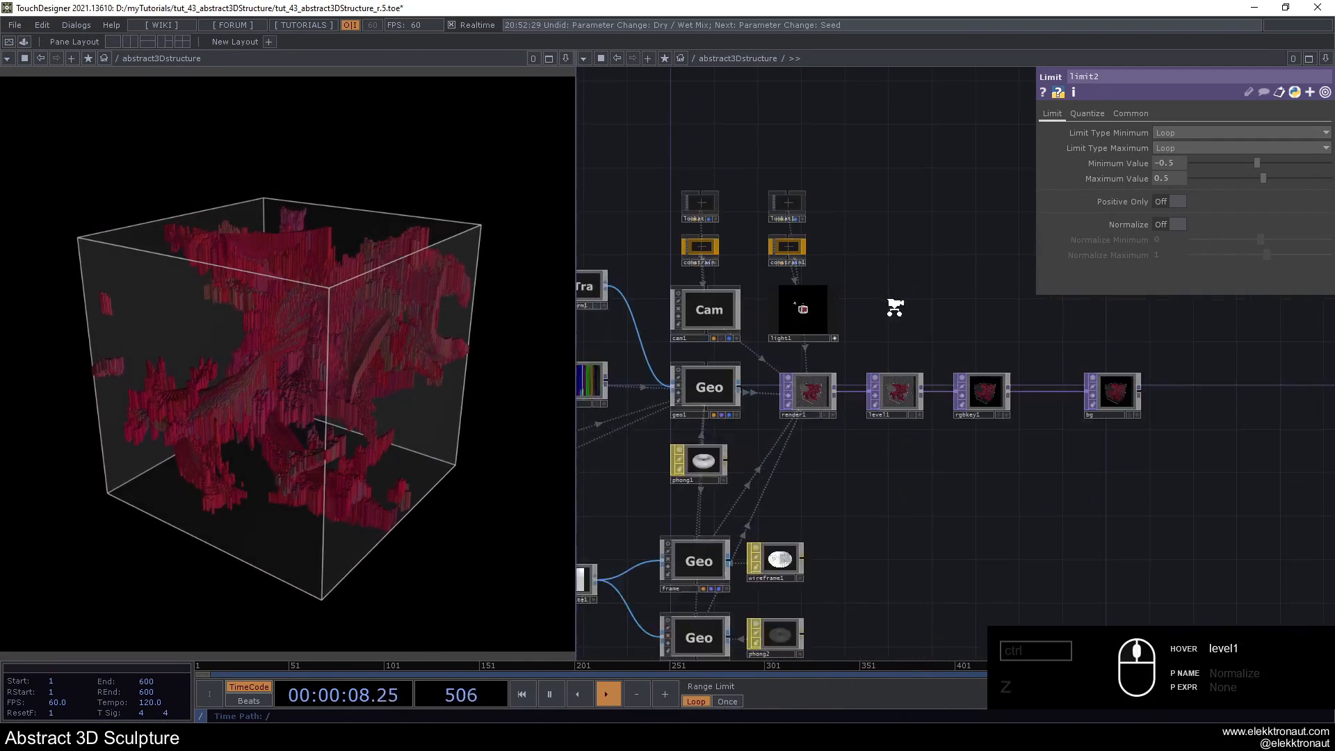
scroll(989, 366, "up", 3)
scroll(860, 327, "up", 2)
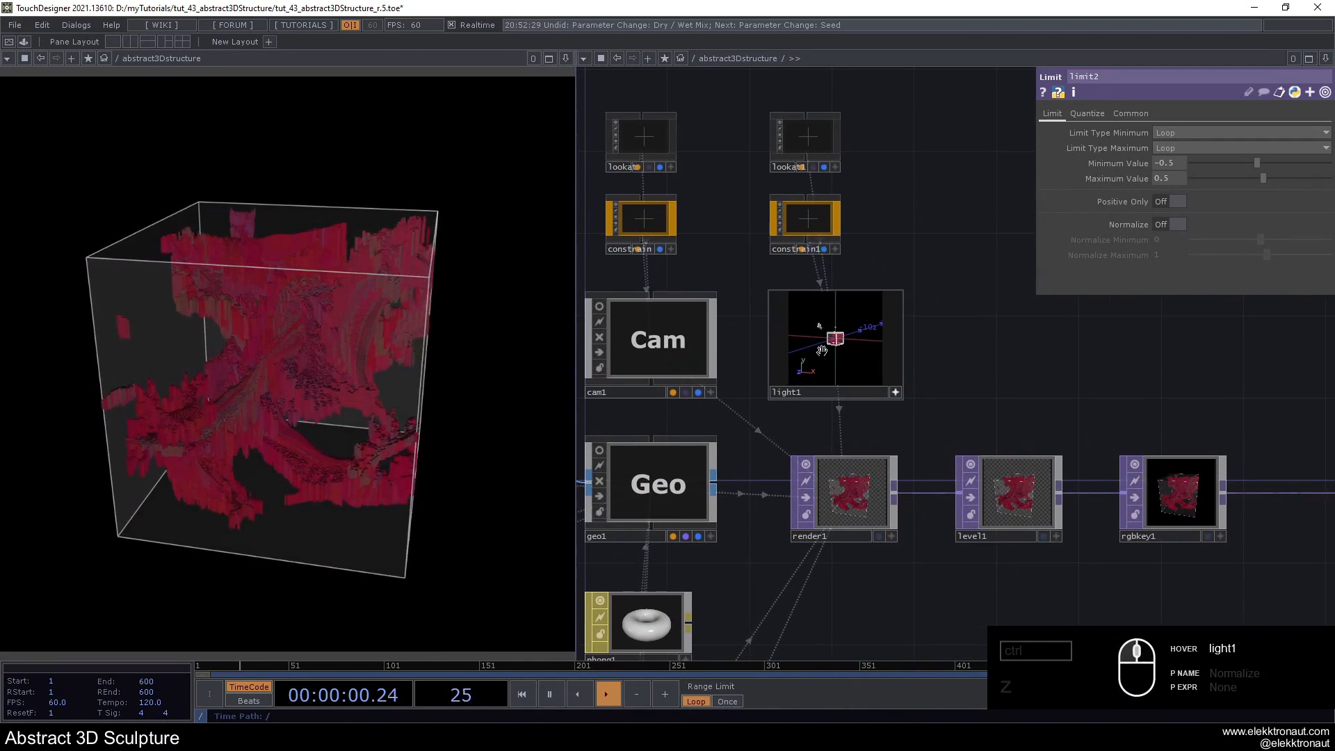
left_click_drag(1015, 361, 1132, 371)
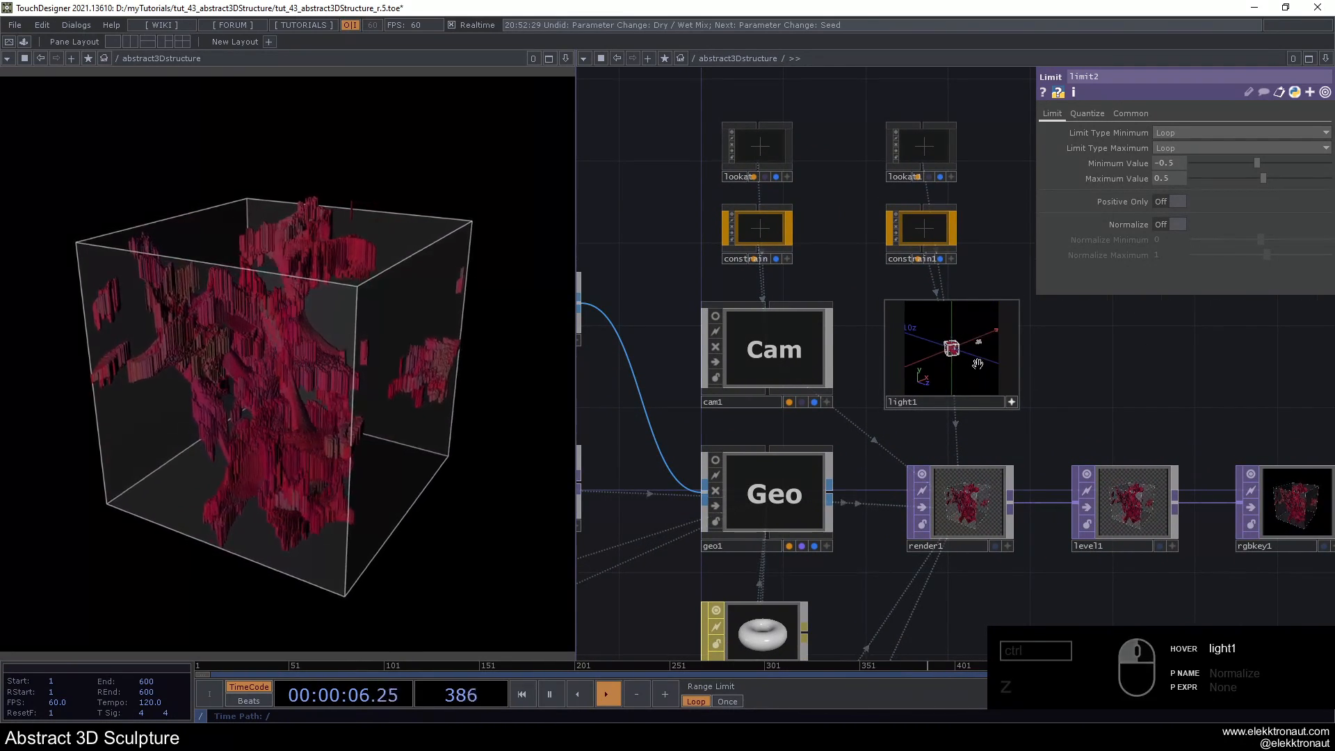
left_click(1011, 401)
- Set the Shadow Type of light1 to Hard, 2D Mapped
left_click(983, 365)
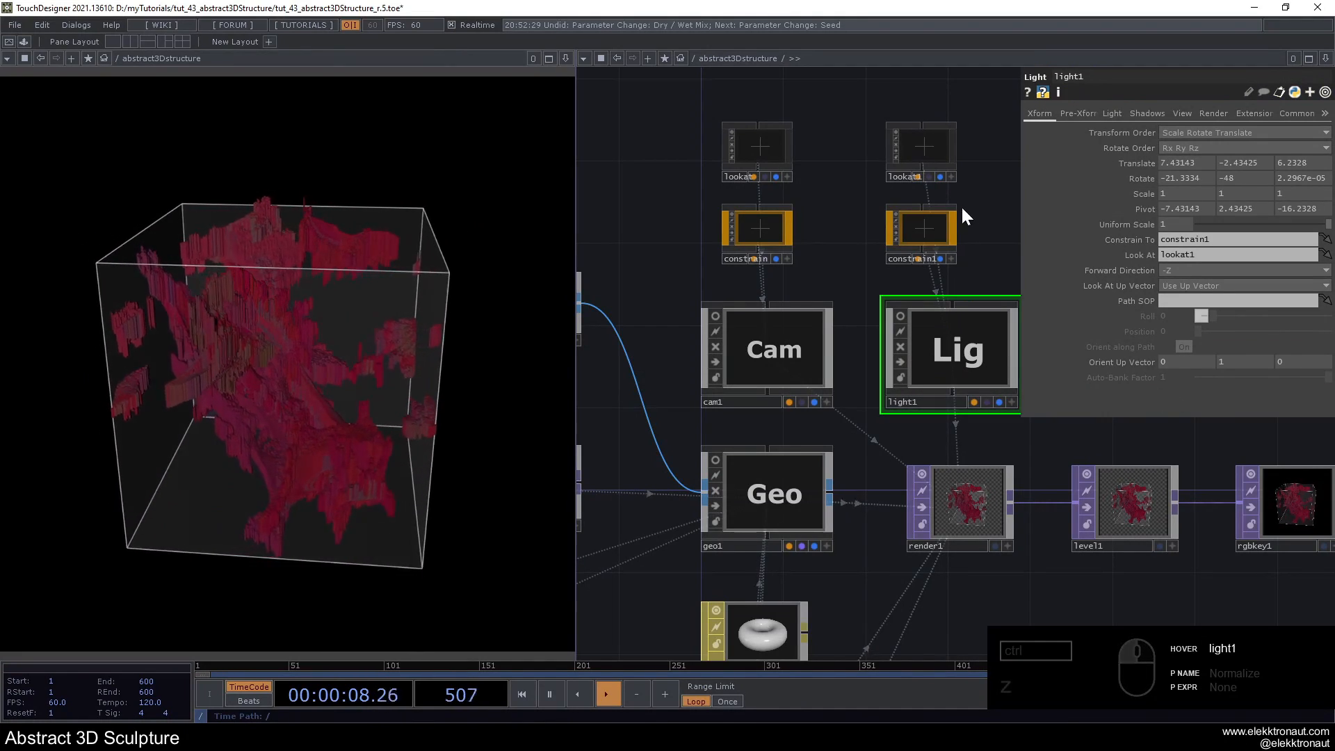
left_click(1137, 111)
left_click(1178, 158)
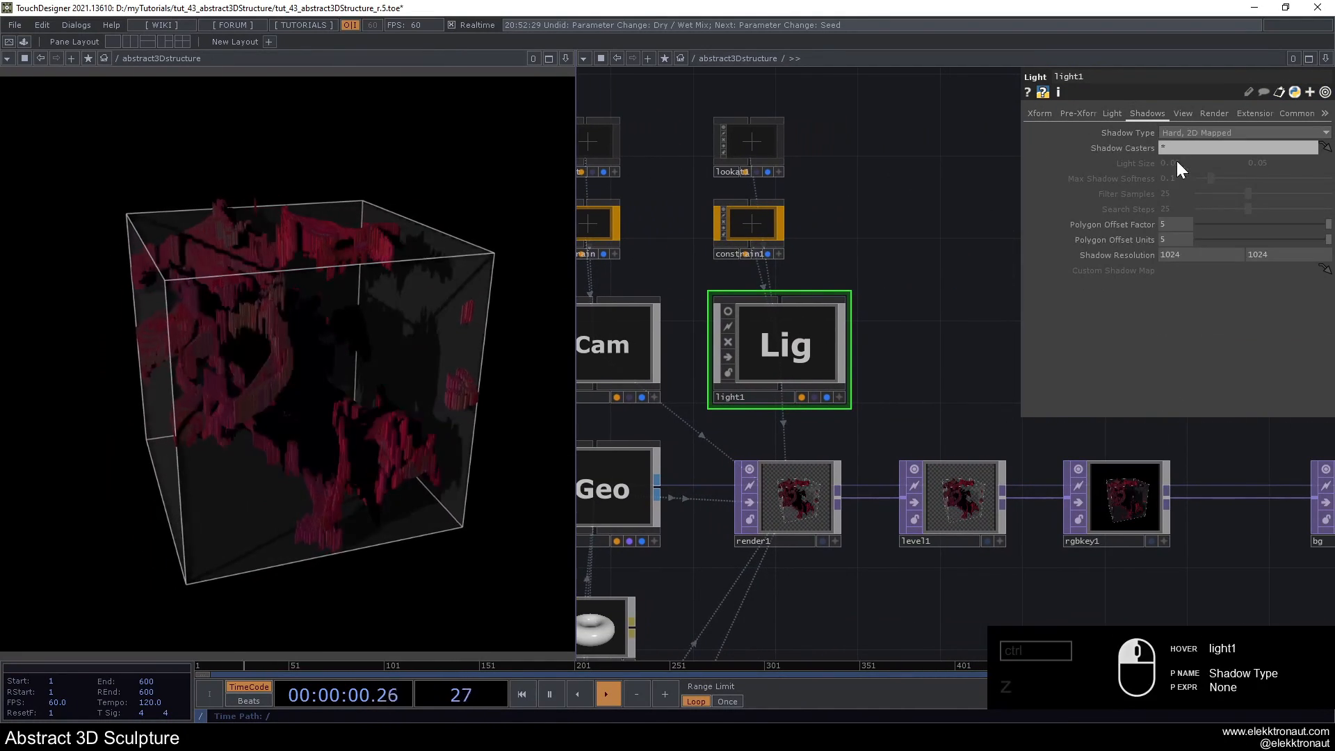
- Adjust the angle of light1 in its interactive viewer so the shadows fall differently across the sculpture
scroll(900, 238, "up", 4)
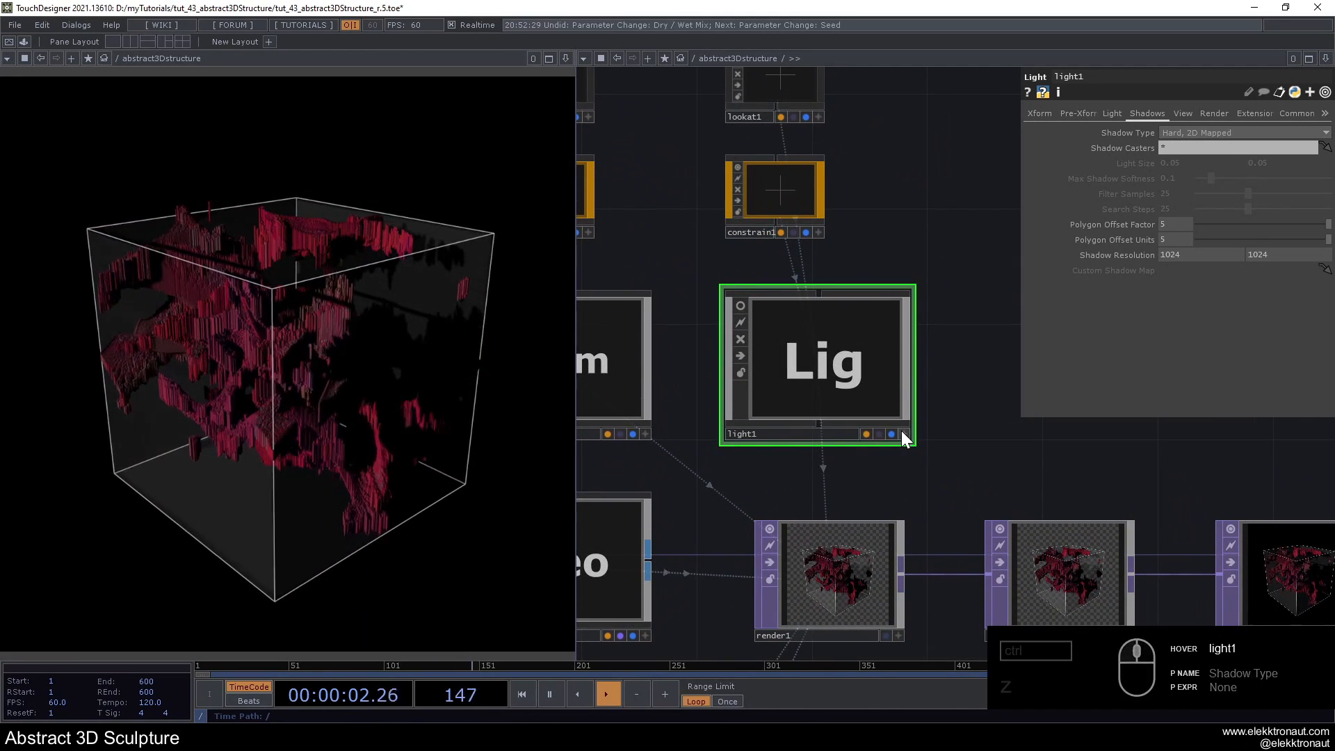
left_click(901, 431)
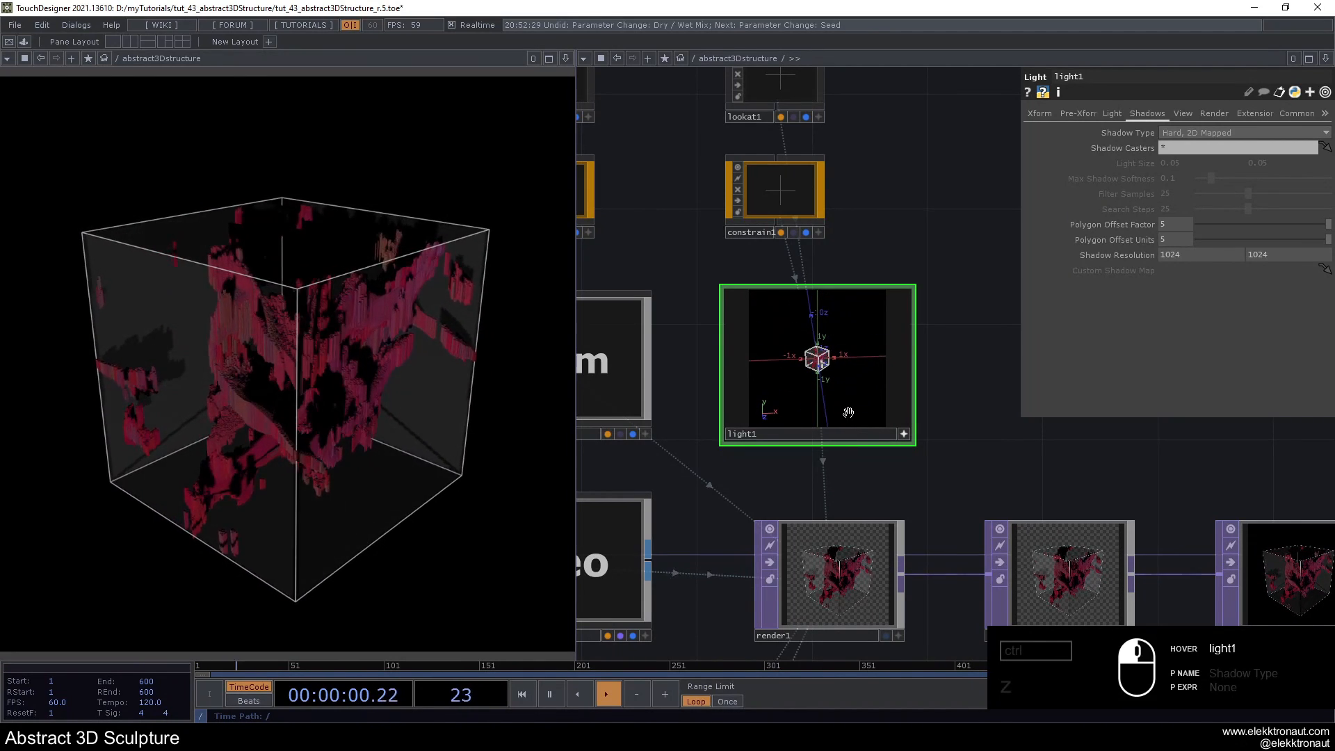
left_click(903, 434)
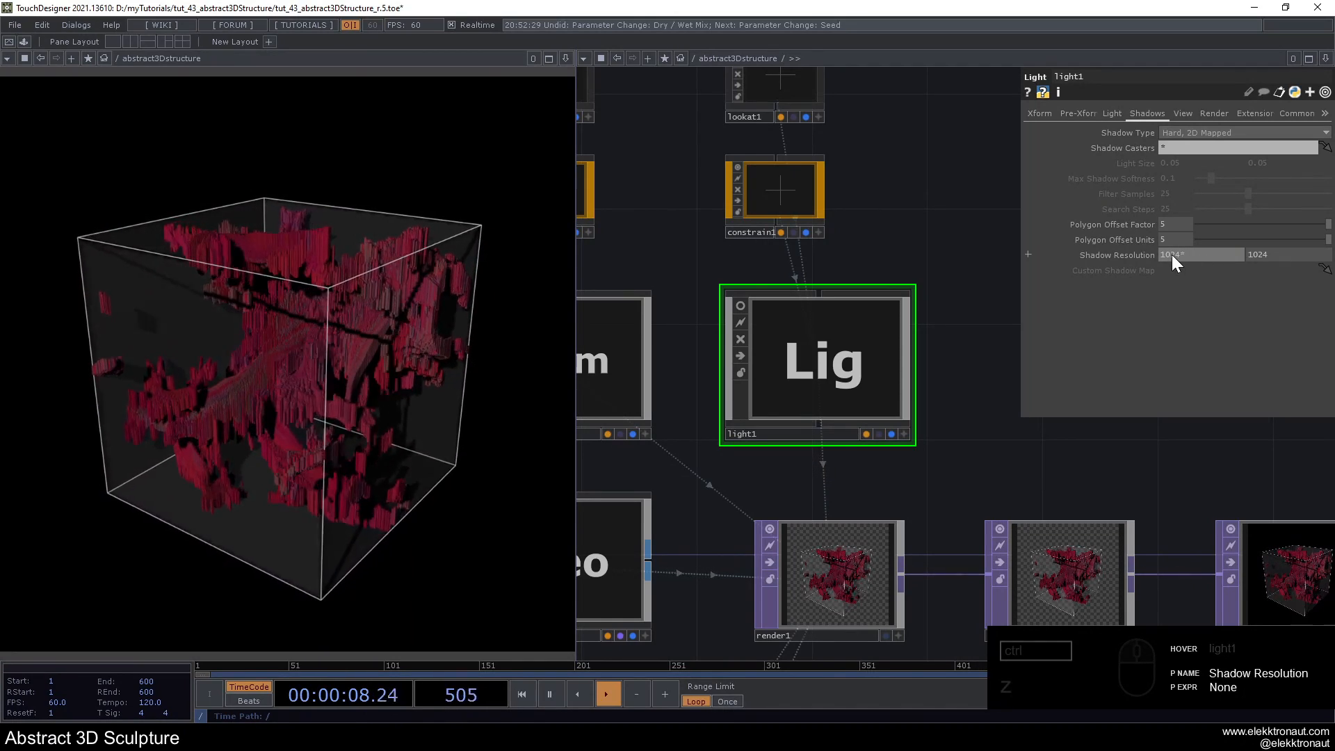
- Set the Shadow Resolution of light1 to 4096 by 4096 by multiplying both values by 4
type("*4")
key("Return")
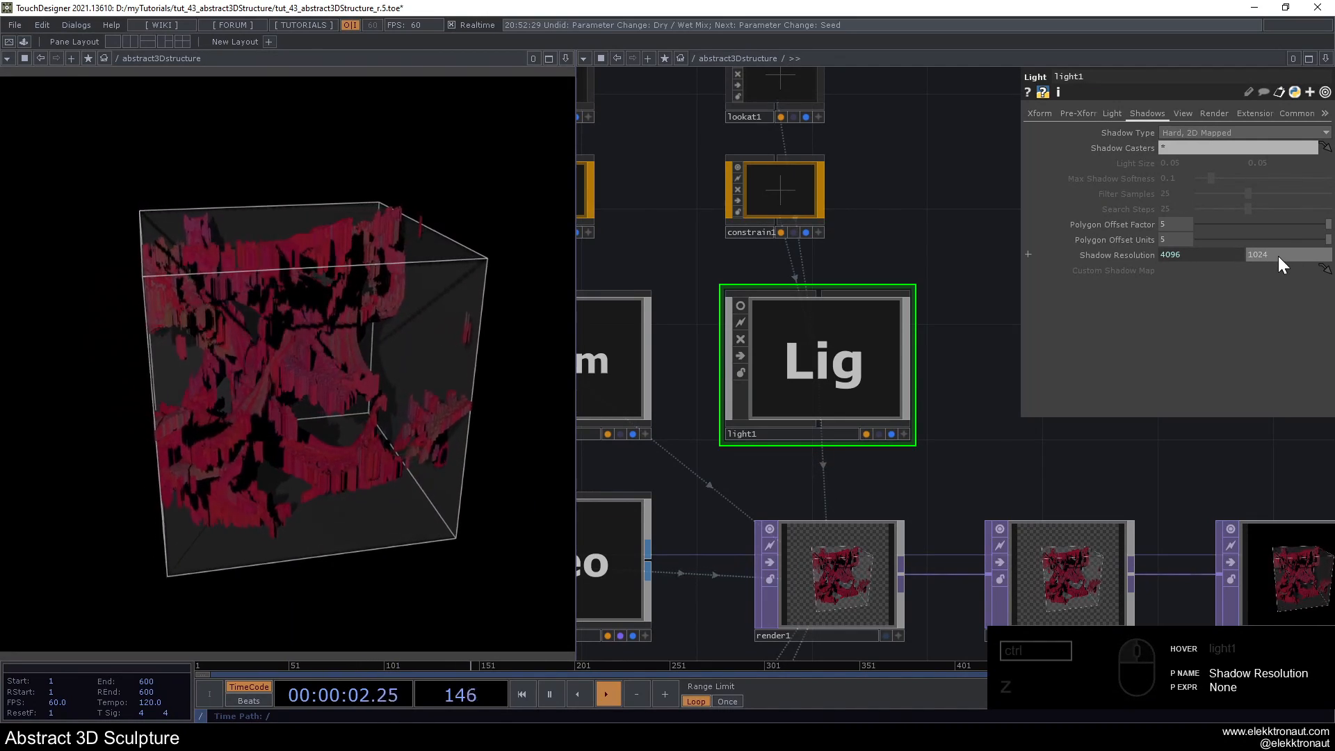
type("*4")
key("Return")
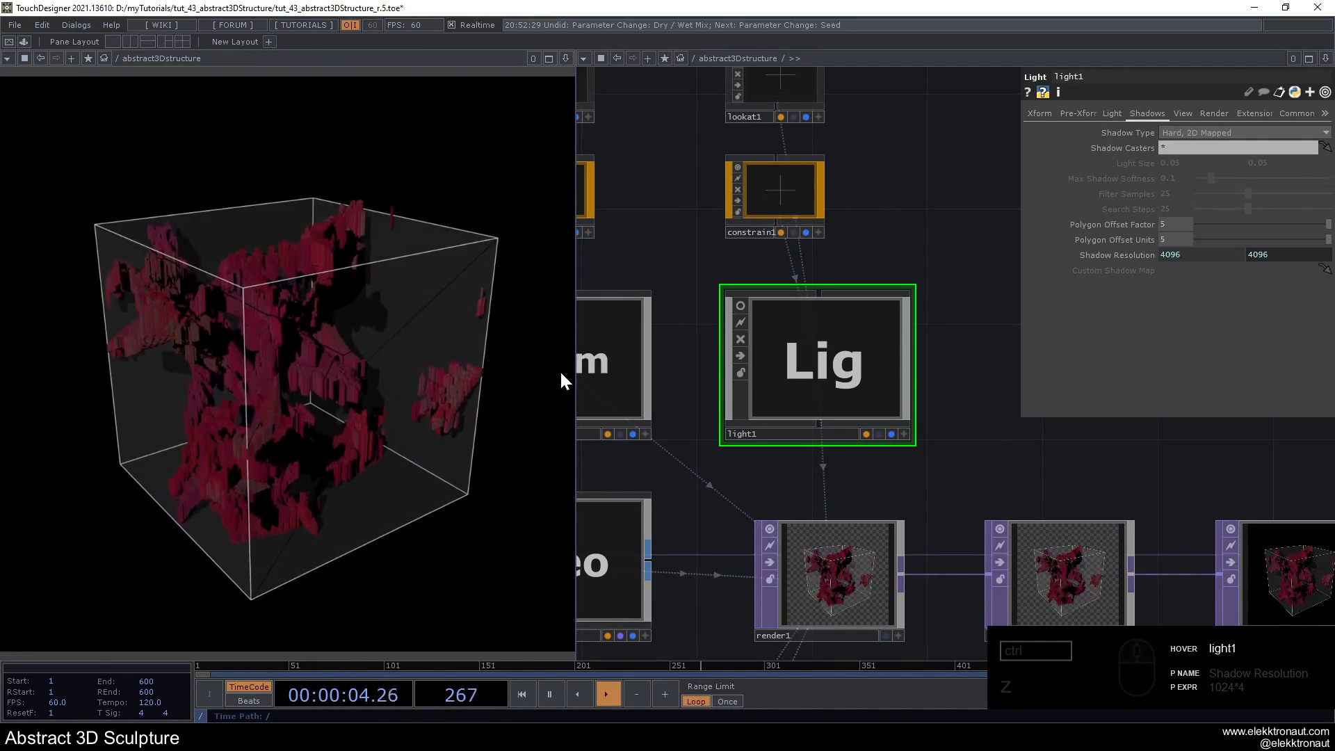
- Set Brightness 1 of level1 to 1.5 and its Contrast to 1.2
scroll(806, 301, "down", 5)
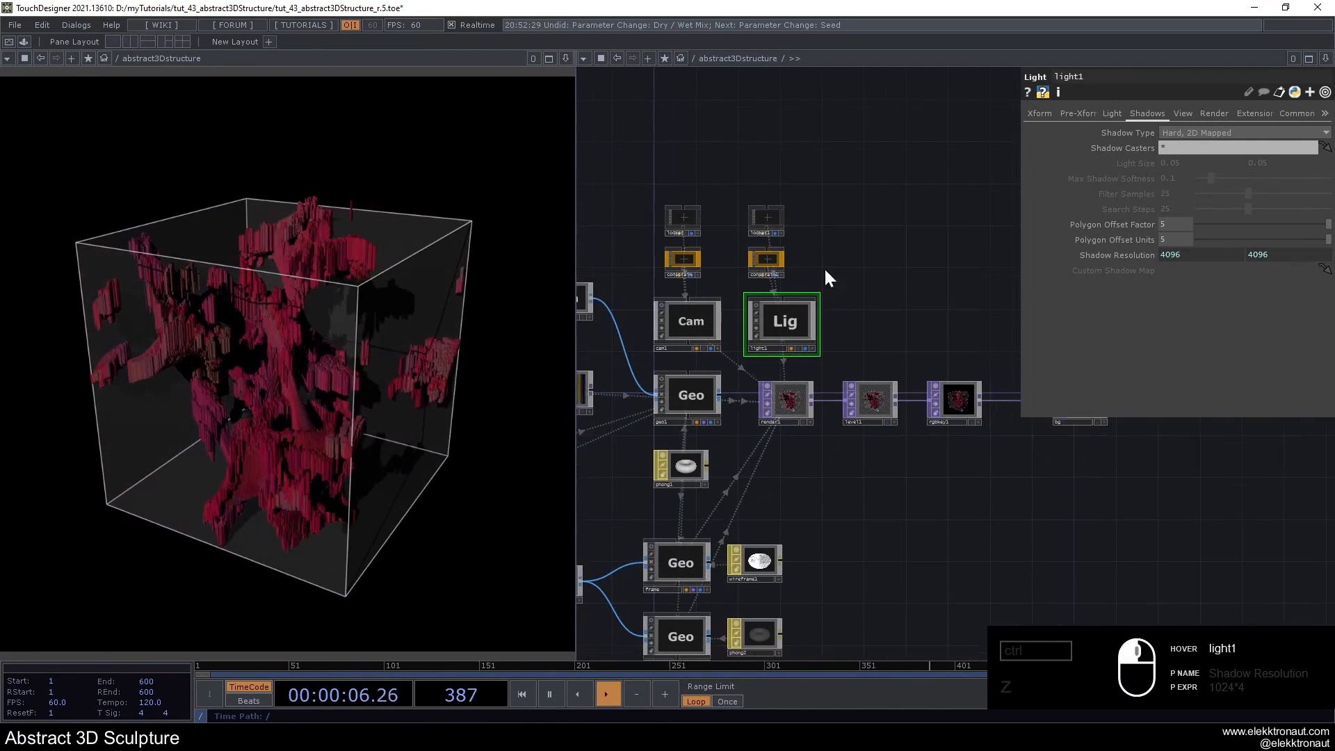
scroll(847, 393, "up", 2)
left_click(847, 394)
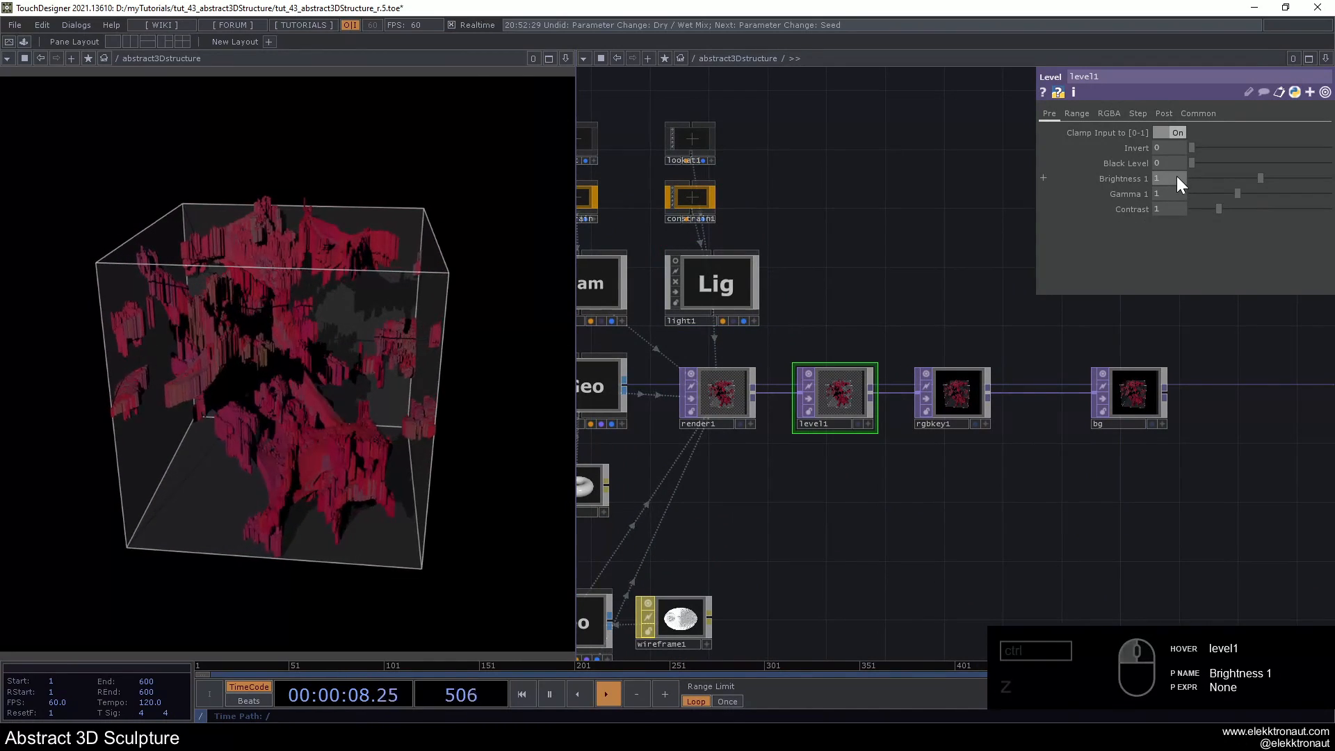
type("5")
left_click(1175, 209)
type("1.")
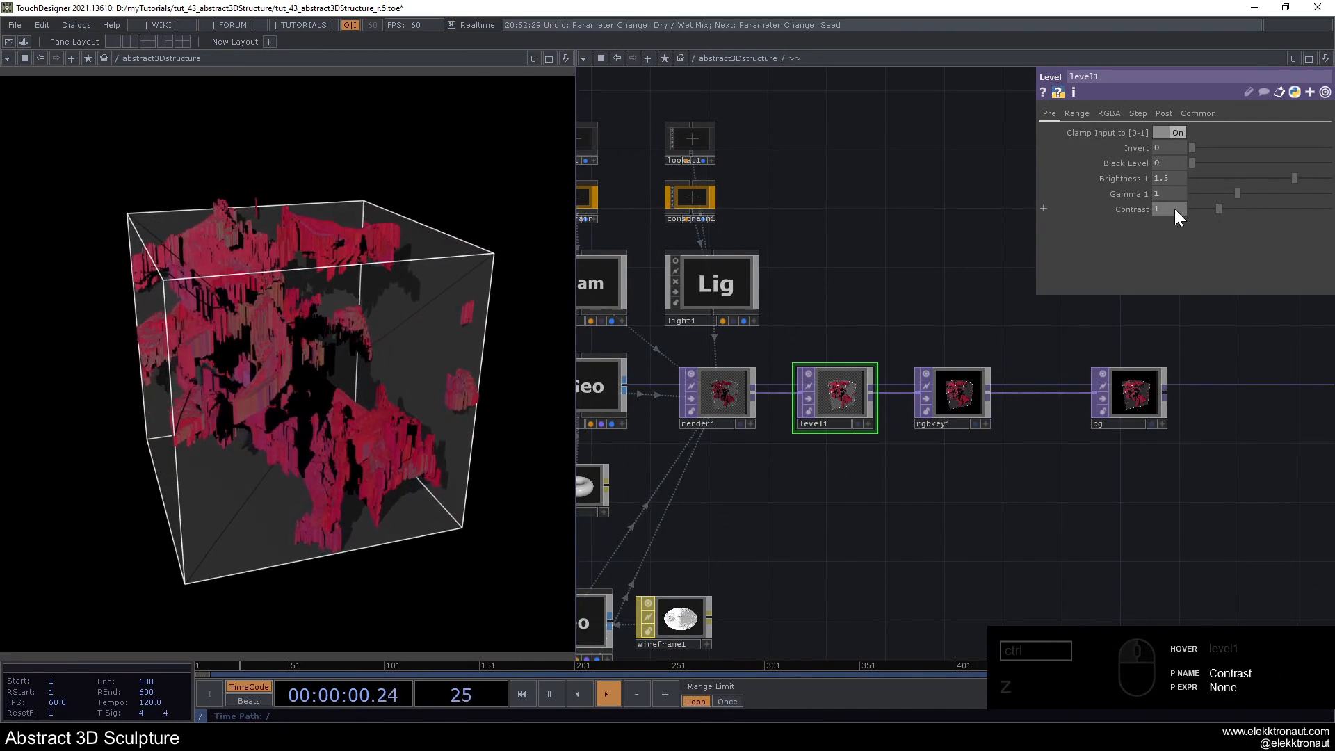
type("21")
key("Return")
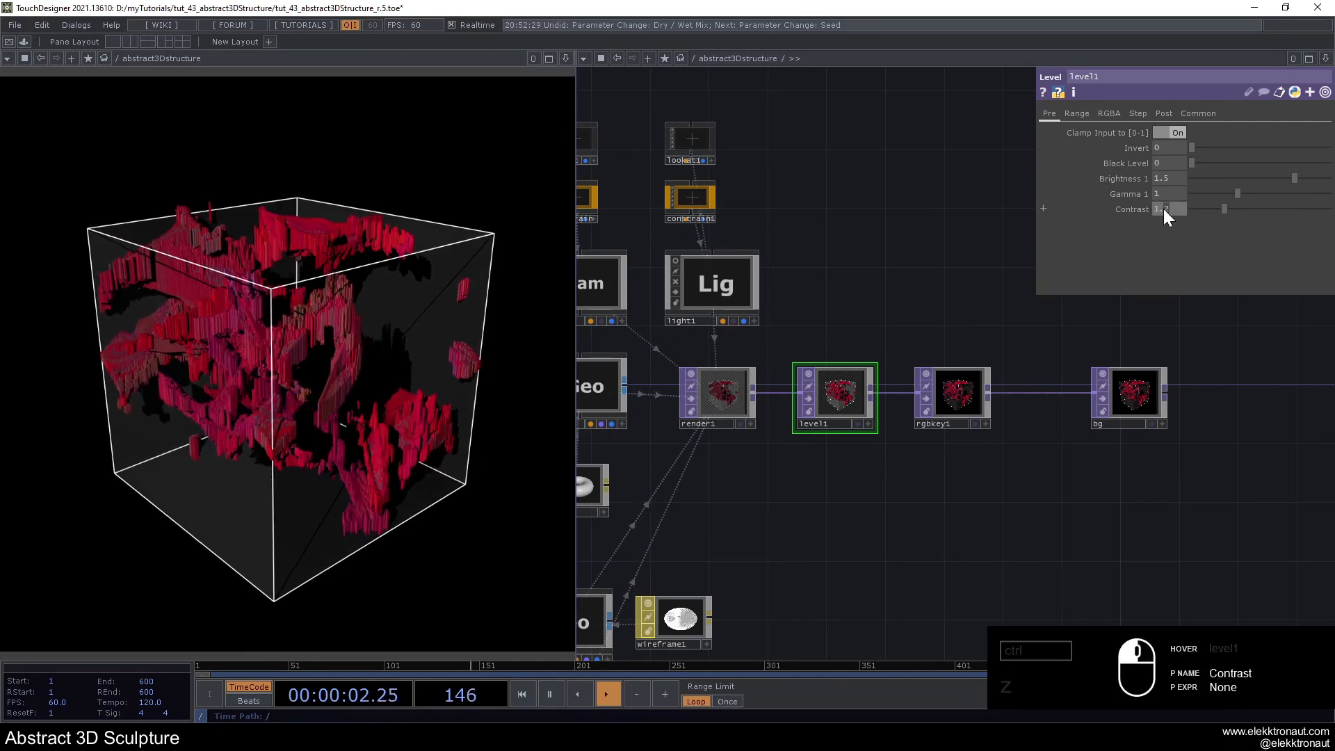
- Set the Contrast of level1 to 1.1 and its Brightness 1 to 1.4
left_click_drag(1166, 210, 847, 210)
left_click_drag(849, 260, 879, 240)
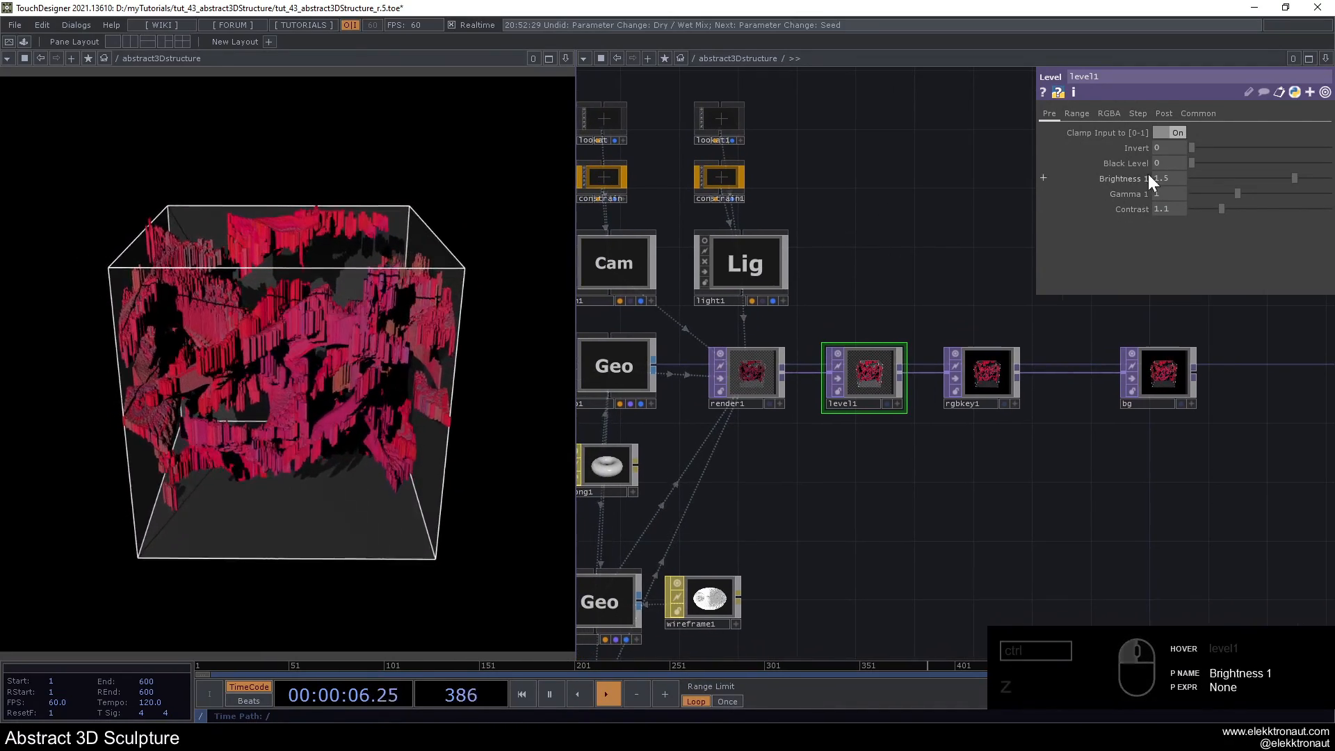
left_click_drag(1161, 178, 944, 211)
- Set the Near clipping distance of cam1 to 2.17
left_click_drag(843, 250, 1036, 260)
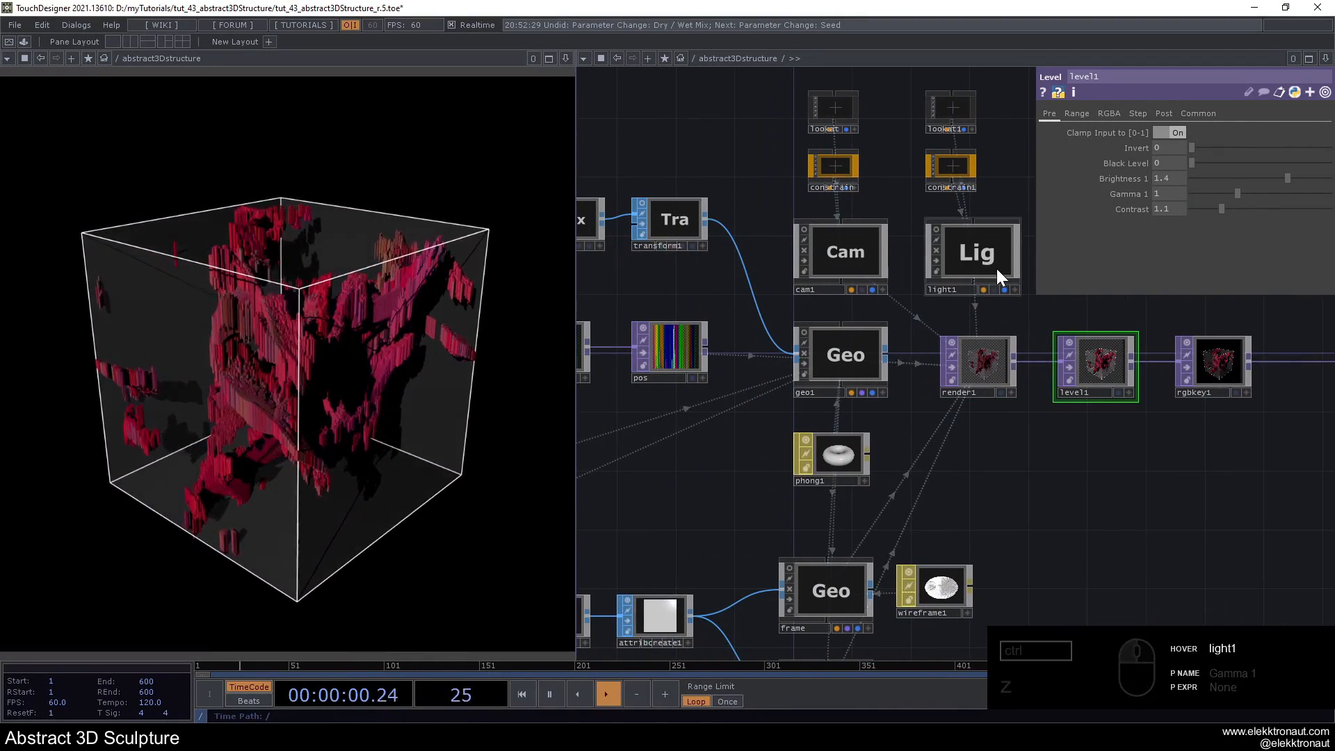
scroll(1001, 279, "down", 3)
left_click_drag(1099, 409, 1049, 406)
scroll(897, 227, "up", 3)
left_click_drag(978, 230, 956, 249)
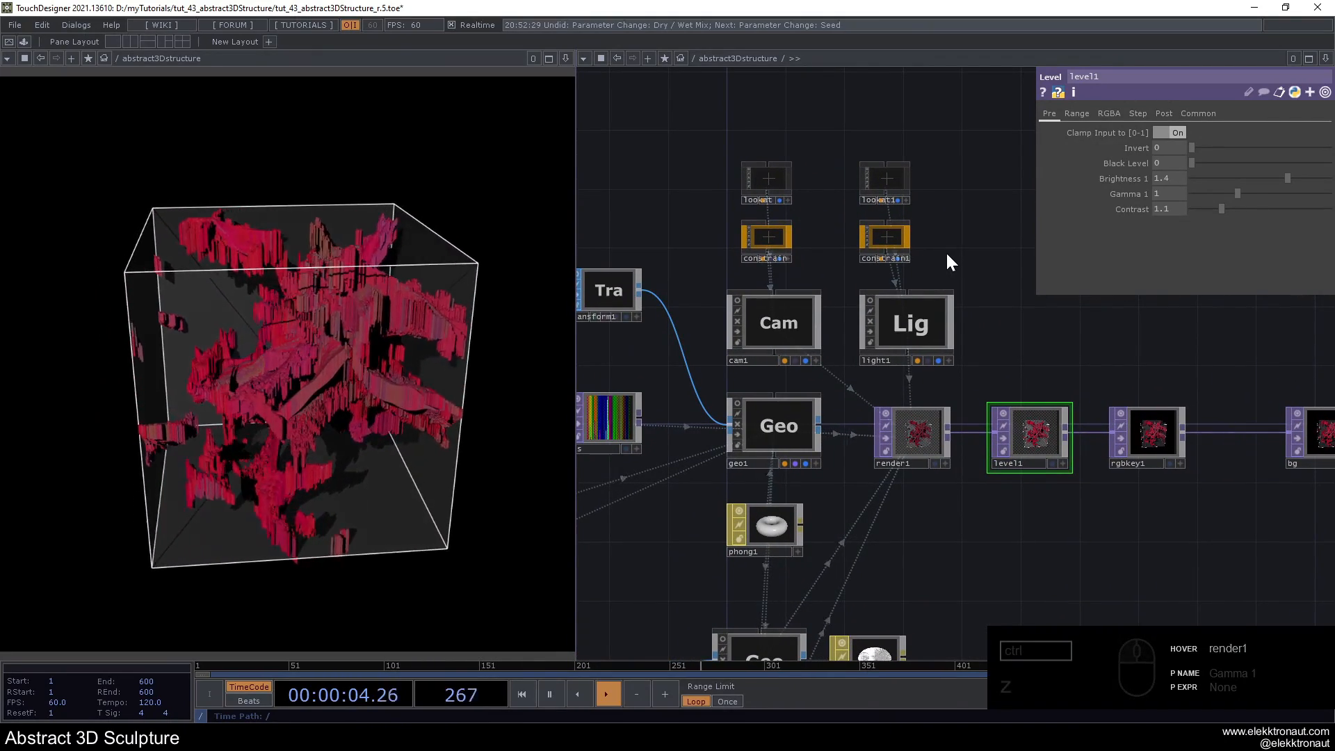
left_click(782, 319)
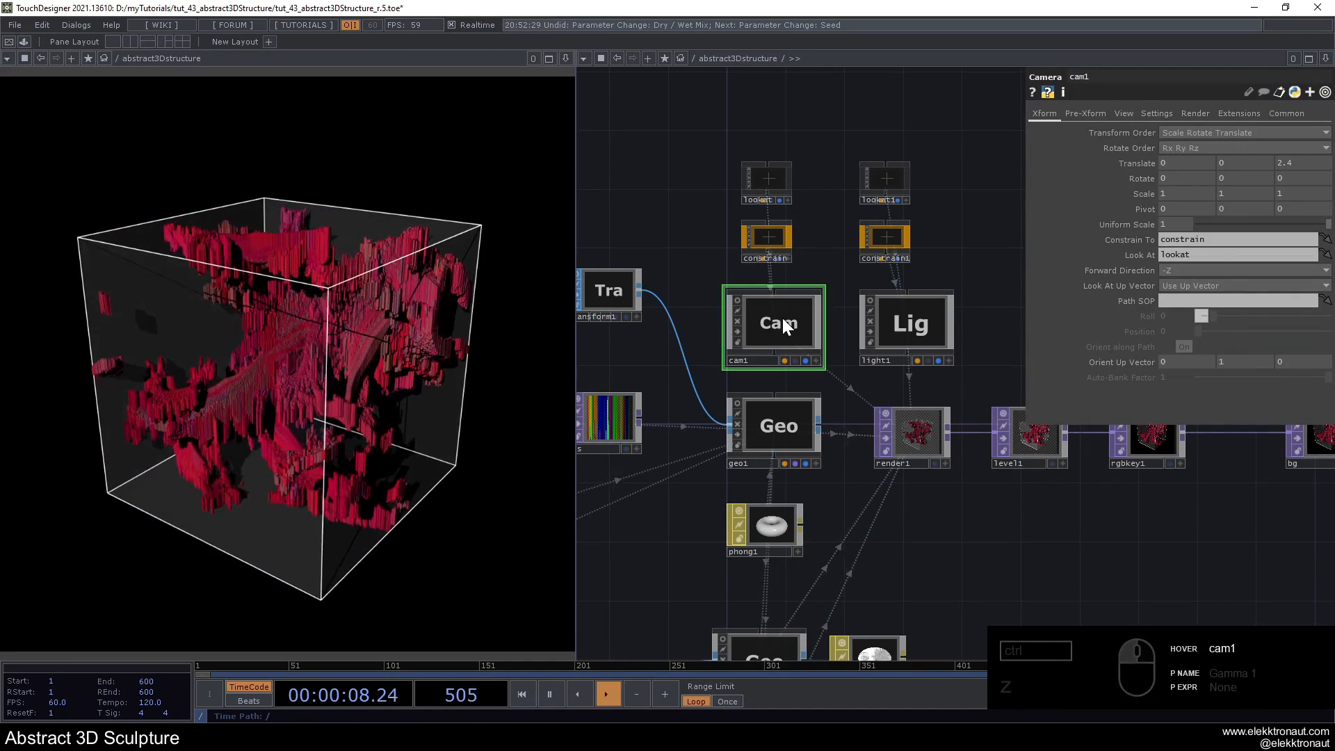
left_click_drag(948, 252, 917, 257)
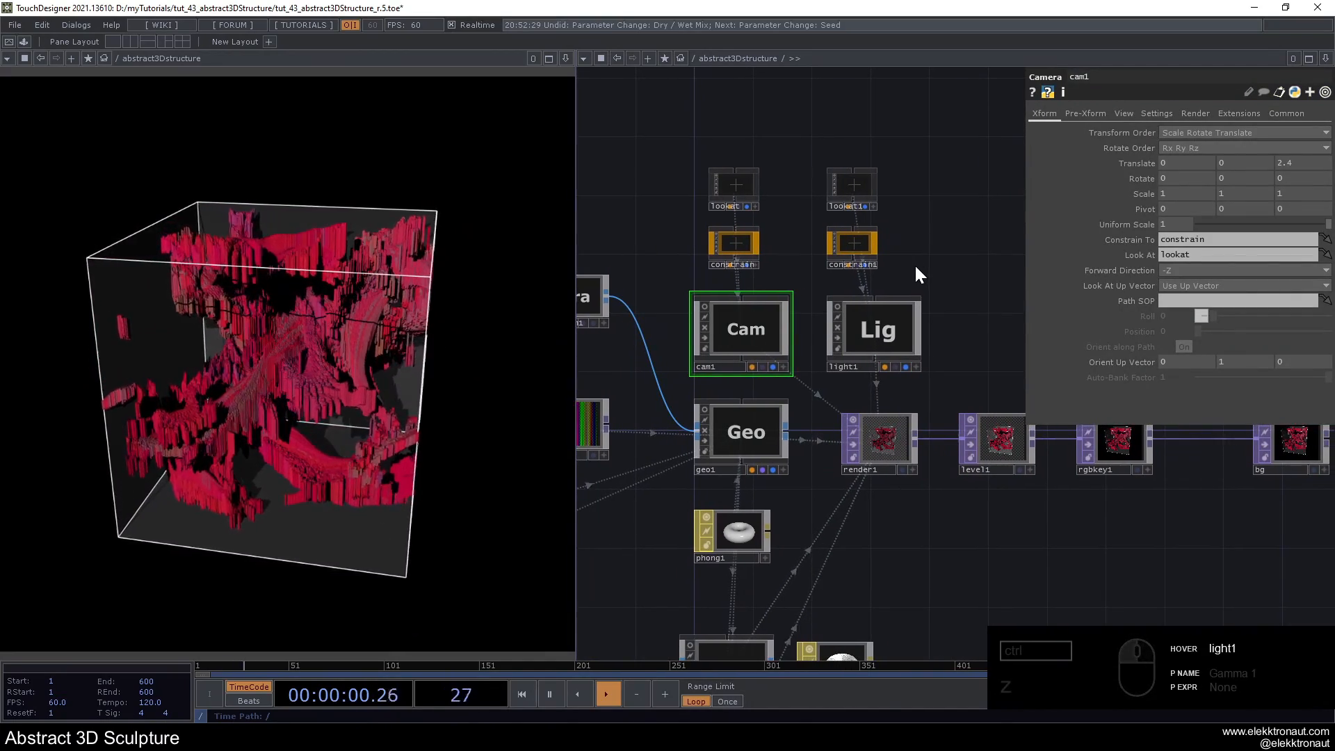
left_click(1140, 113)
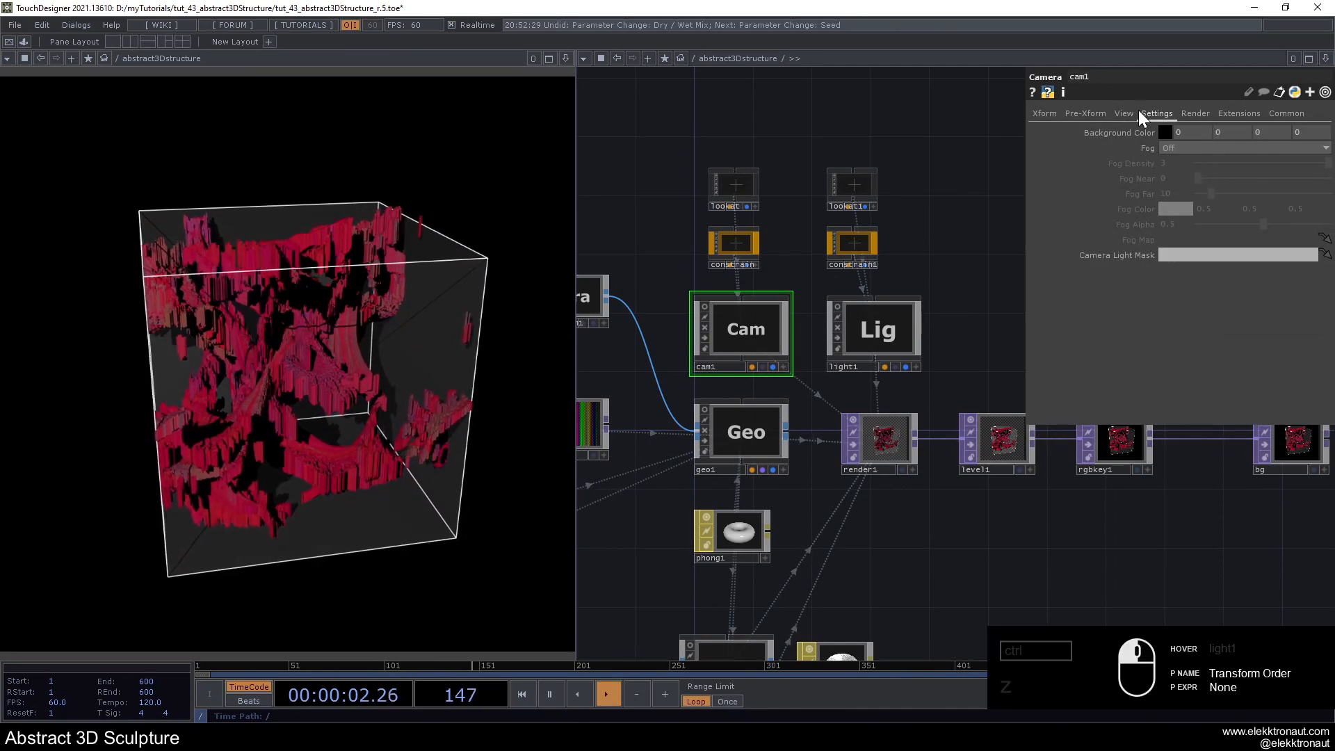
left_click(1124, 112)
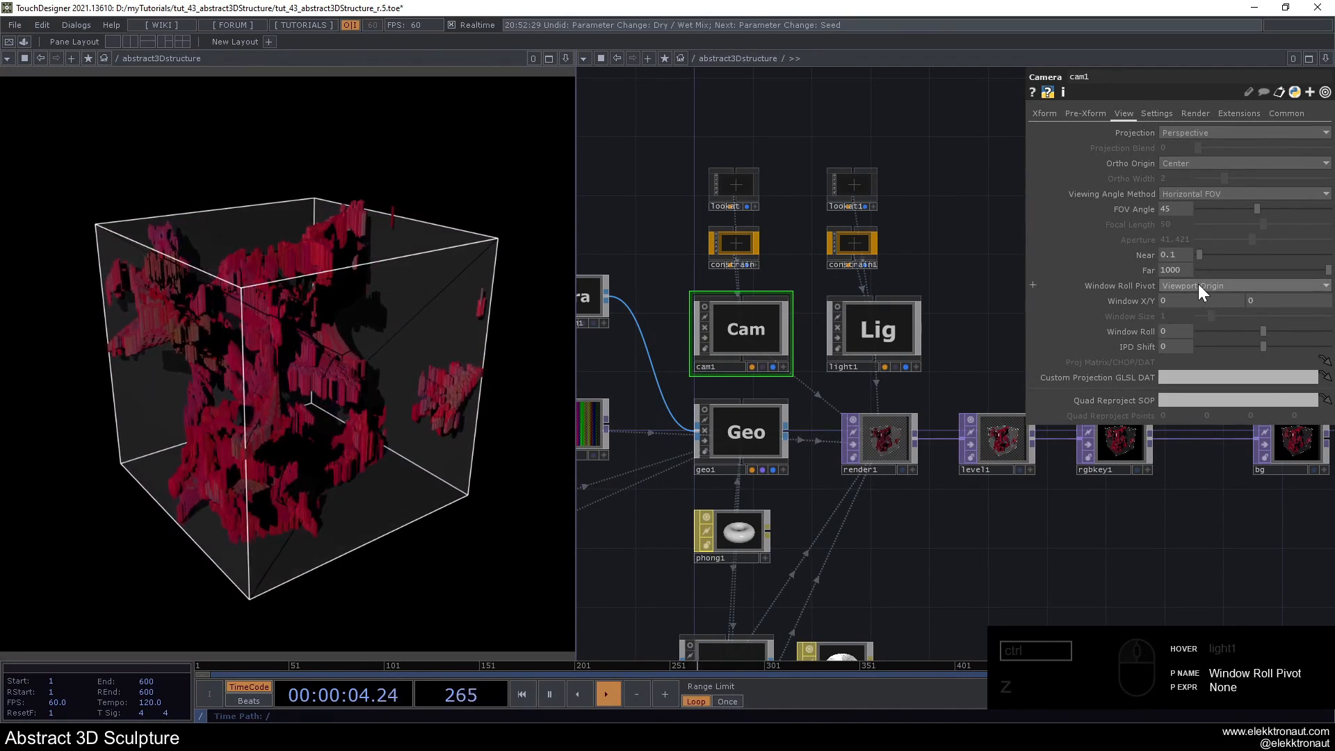
left_click_drag(1201, 256, 1228, 262)
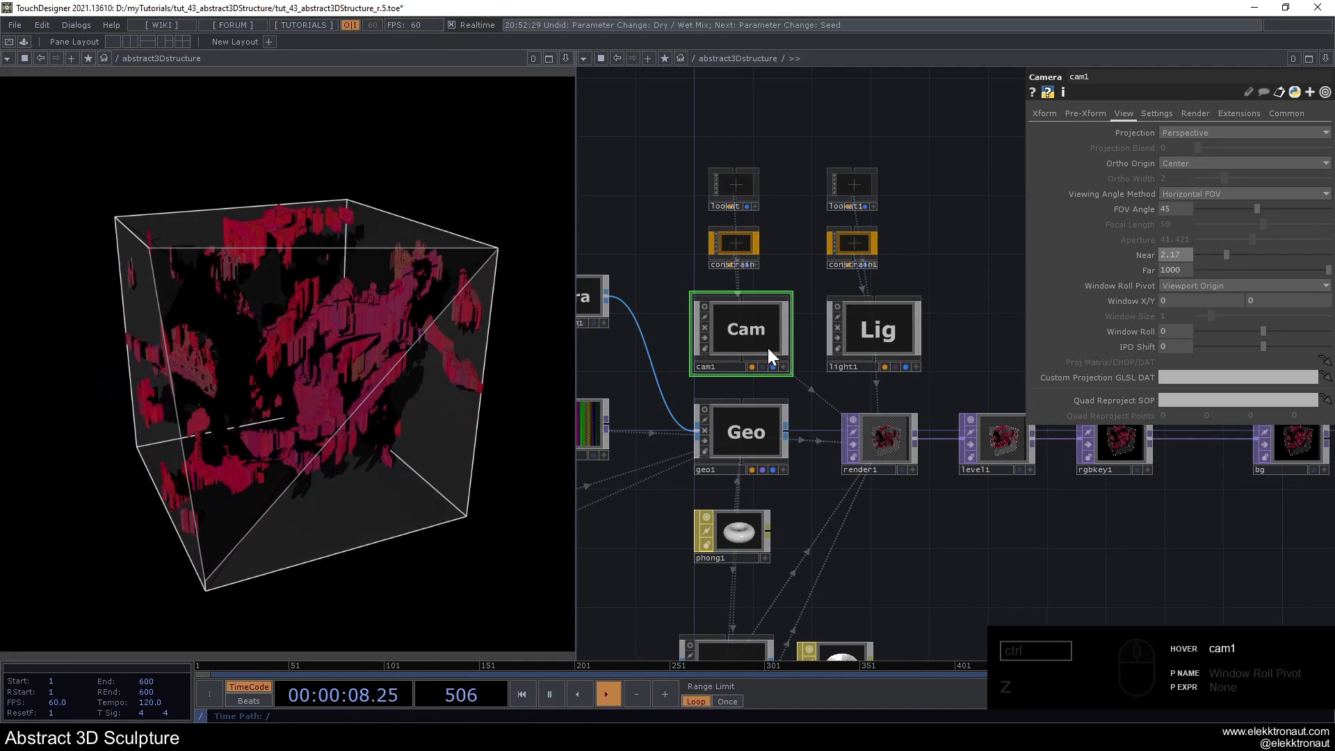
- Examine the box scene in the interactive node viewer of light1, orbiting slightly around it
scroll(915, 368, "up", 2)
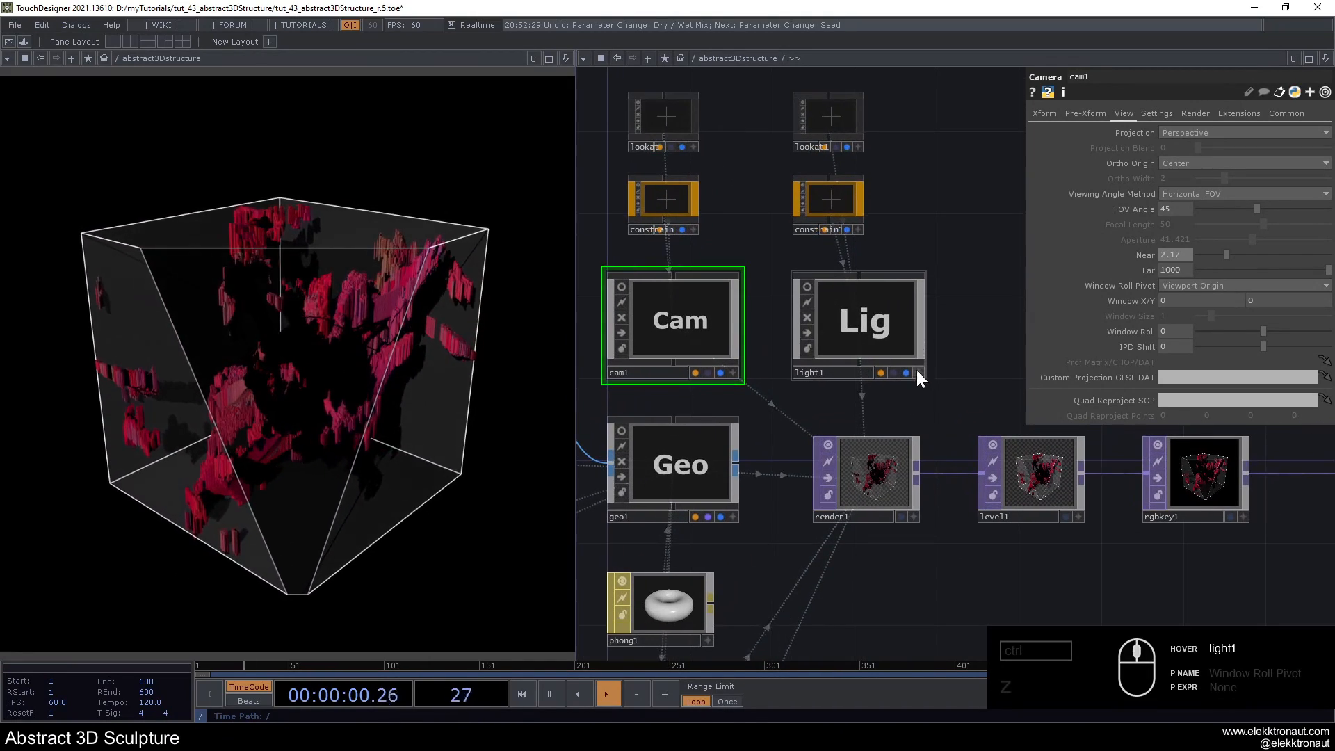
left_click(917, 372)
mouse_move(871, 341)
left_mouse_down()
mouse_move(887, 334)
mouse_move(860, 333)
left_mouse_up()
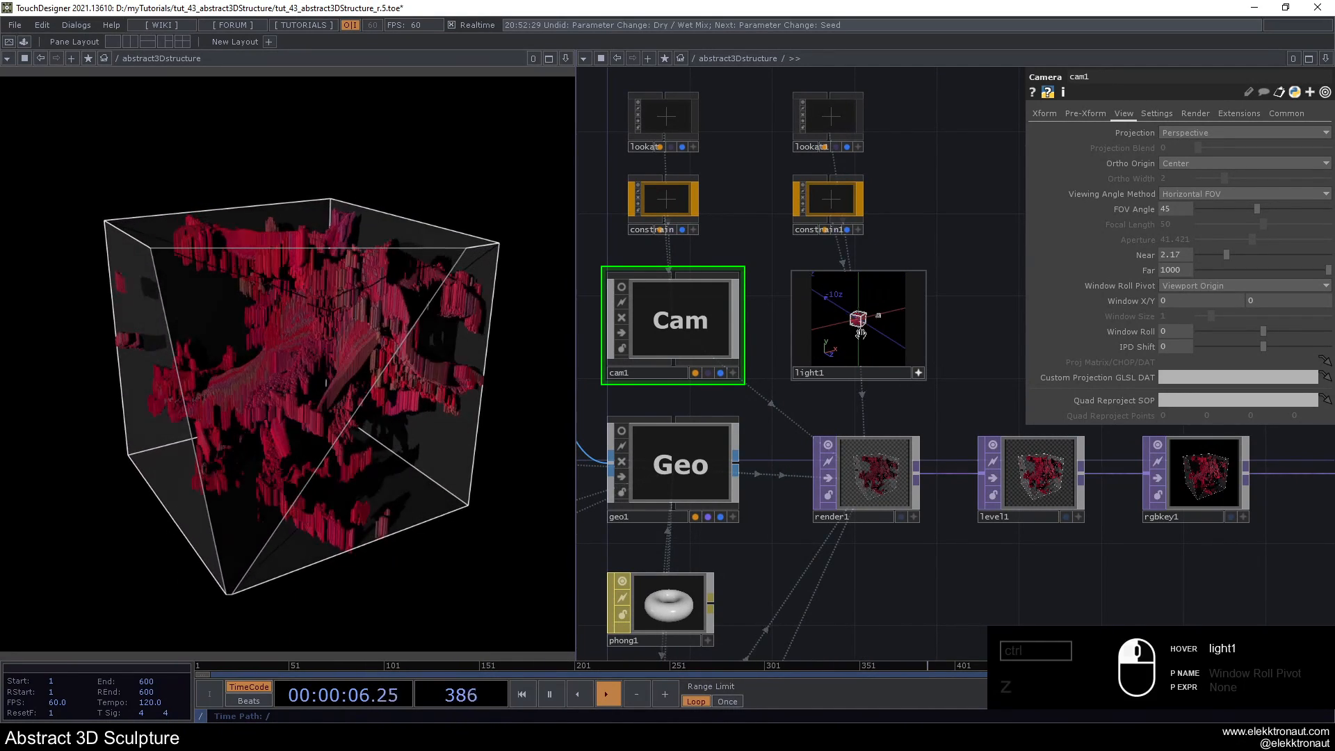
left_click(917, 372)
- Set cam1's Near clipping distance to 0.1 and its Far clipping distance to 489
scroll(889, 306, "down", 3)
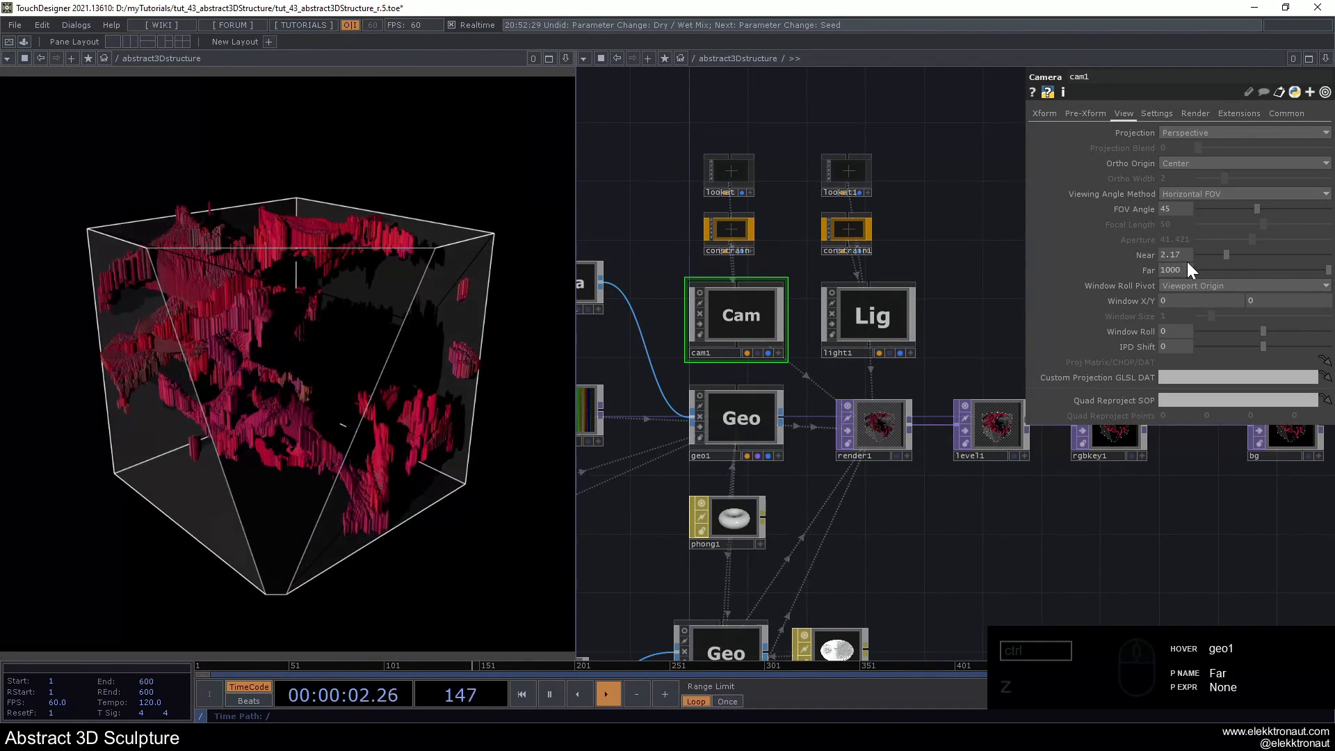
mouse_move(1327, 269)
left_mouse_down()
mouse_move(1165, 274)
mouse_move(1170, 249)
left_mouse_up()
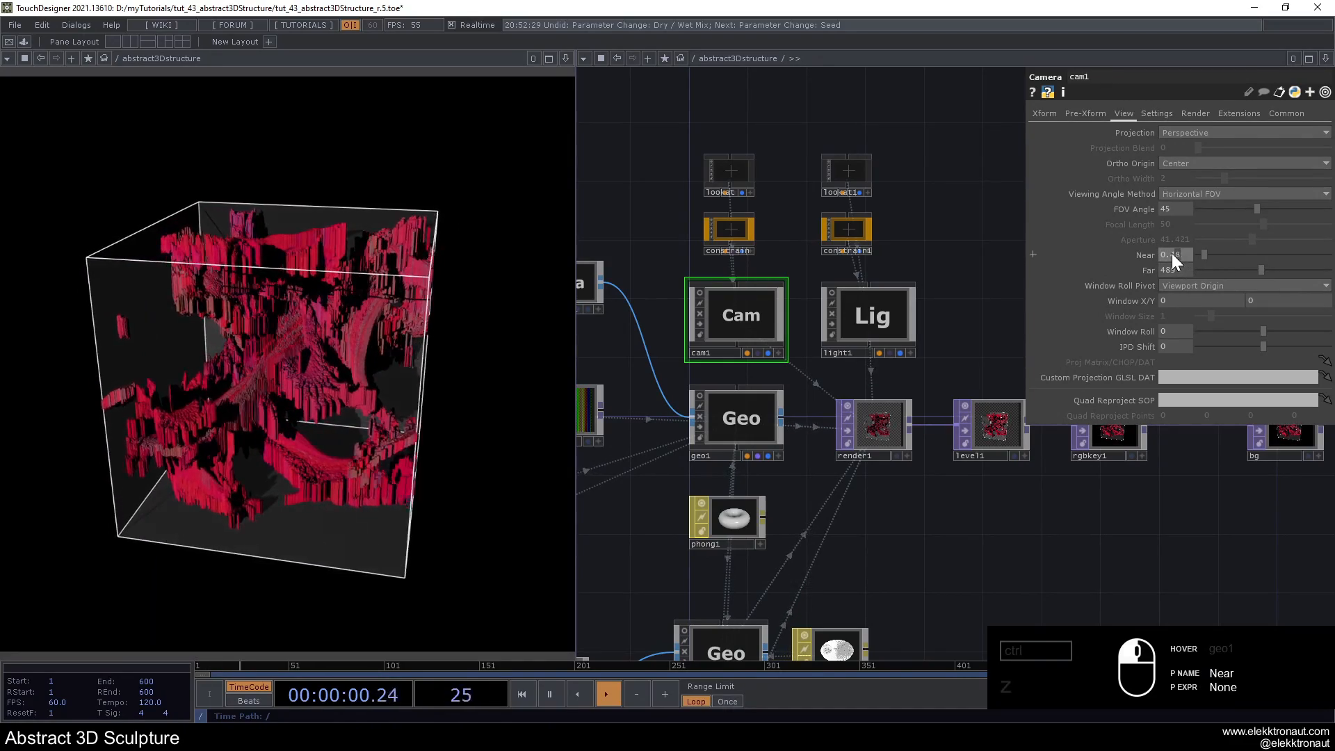
scroll(915, 330, "down", 5)
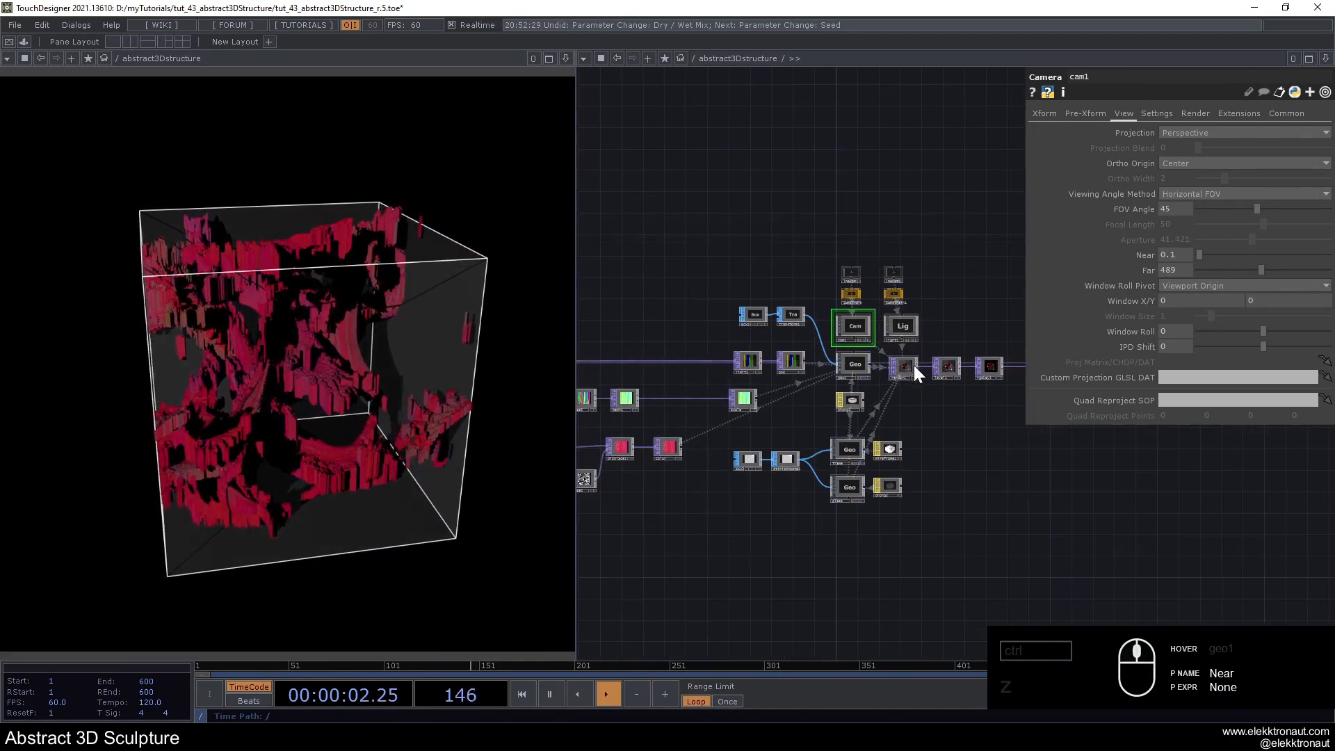
- Set the Diffuse colour of phong1 to 1, 1, 1
scroll(916, 406, "up", 5)
left_click(852, 398)
scroll(760, 400, "up", 3)
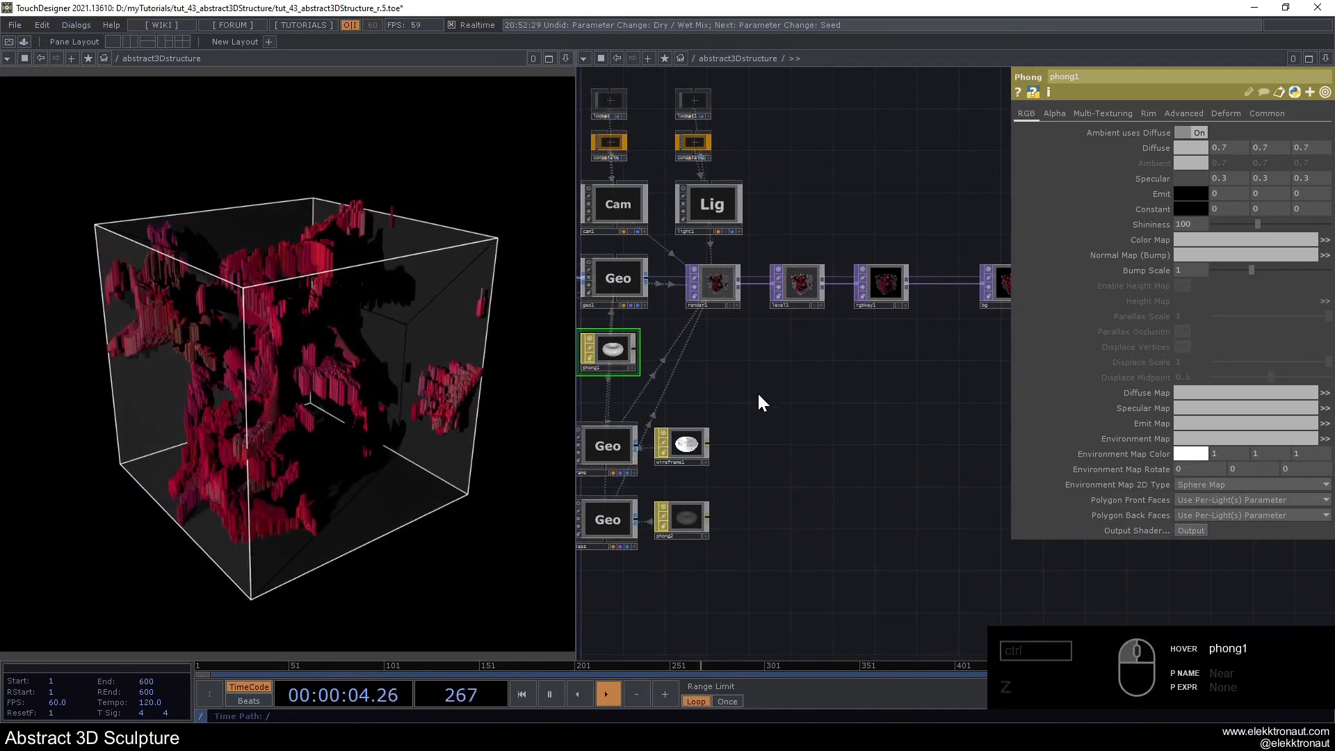
left_click_drag(757, 391, 888, 410)
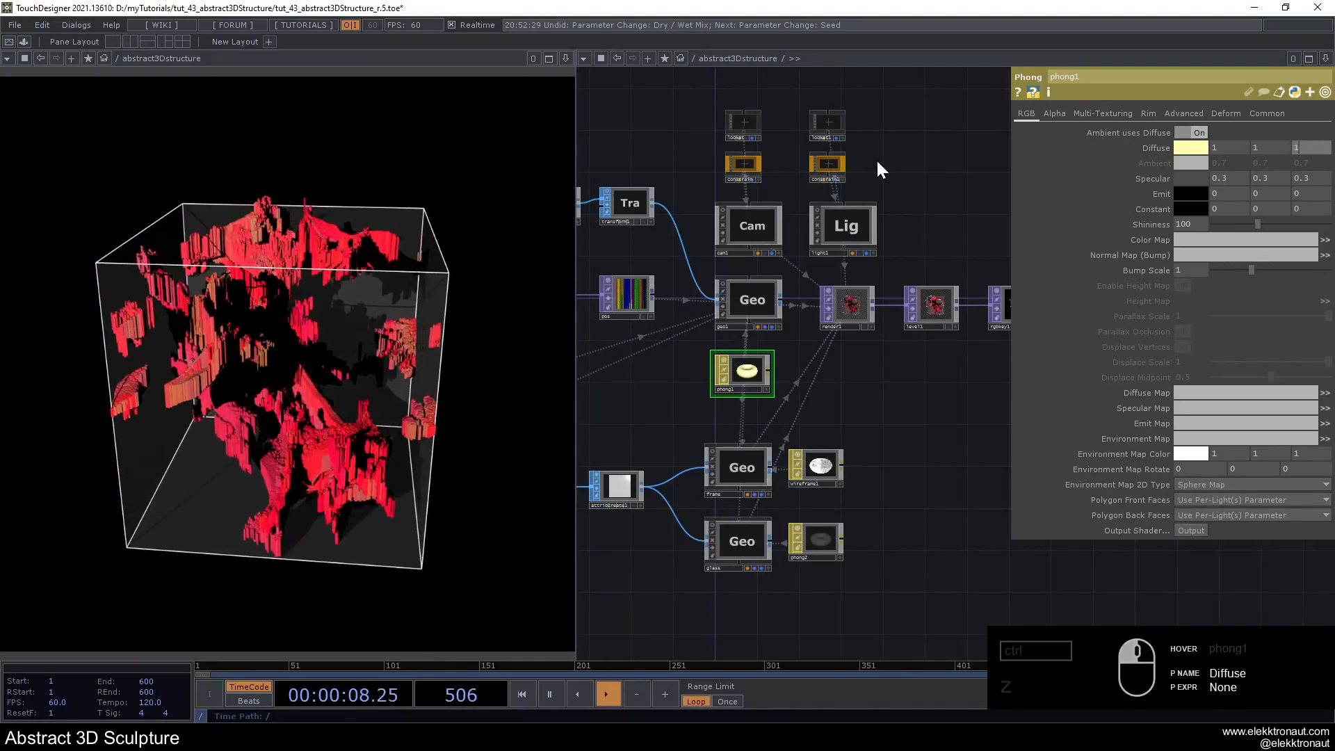
- Set the To Range G values of math1 to 0 and 1
scroll(686, 397, "down", 5)
scroll(770, 418, "up", 6)
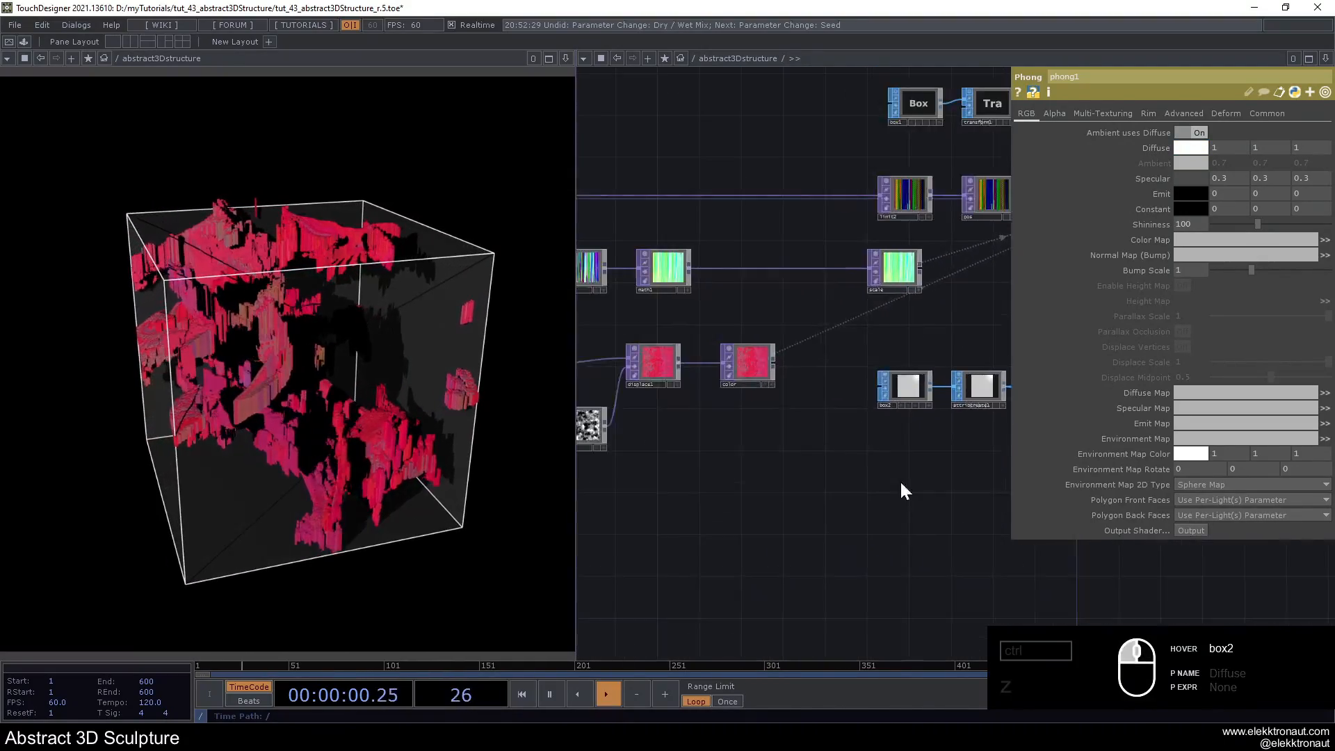
scroll(744, 498, "down", 5)
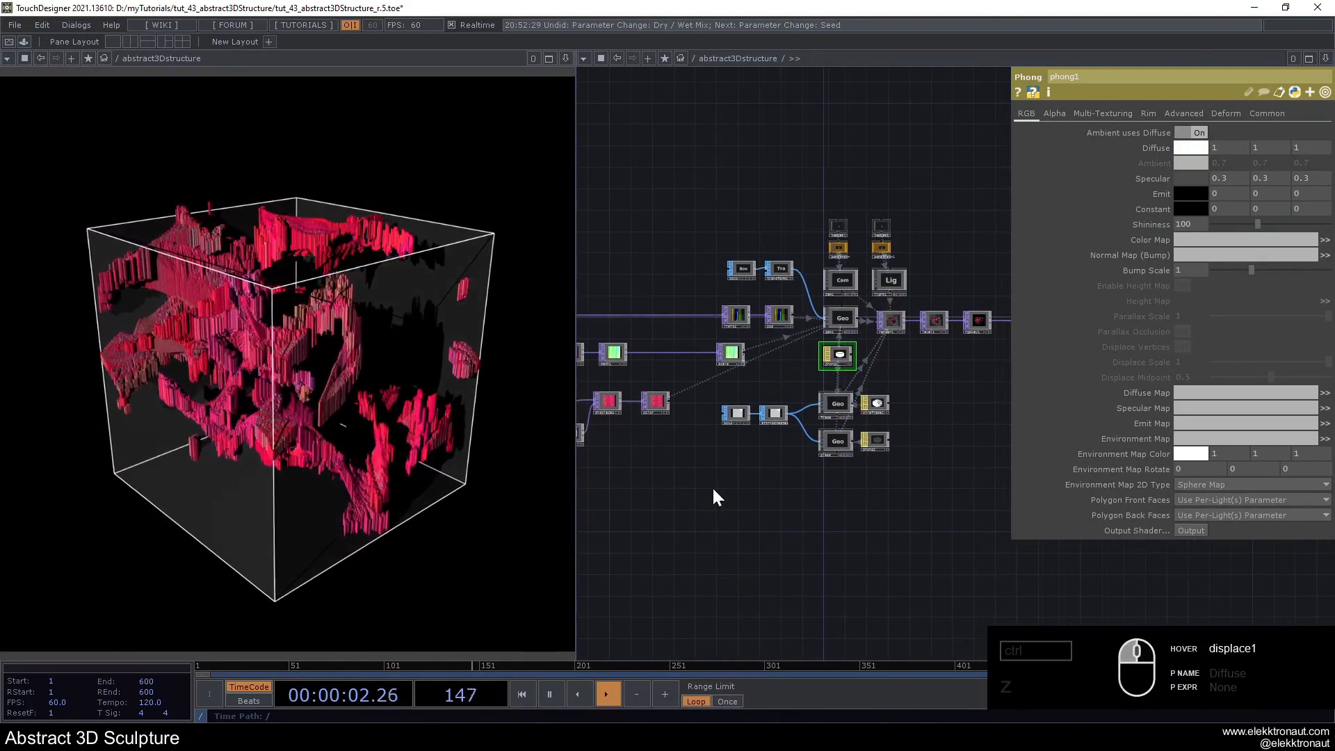
scroll(992, 515, "up", 6)
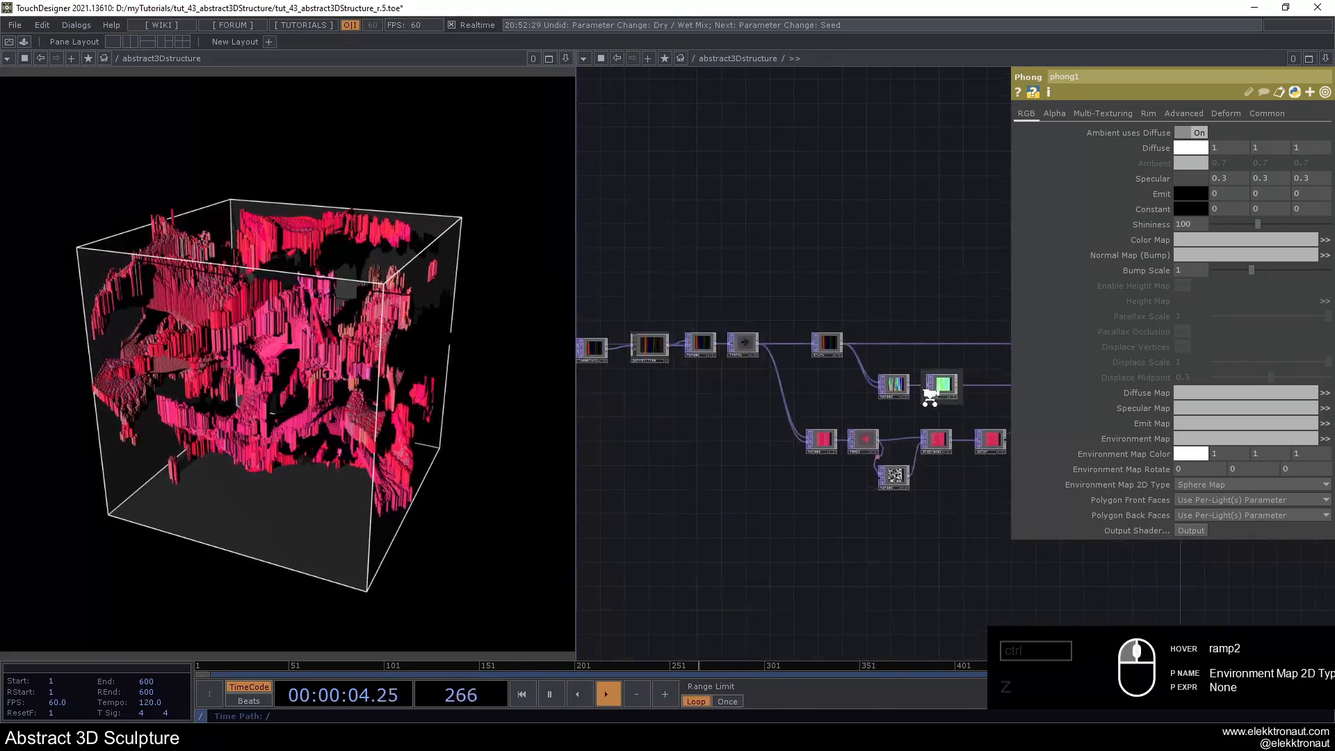
left_click(950, 379)
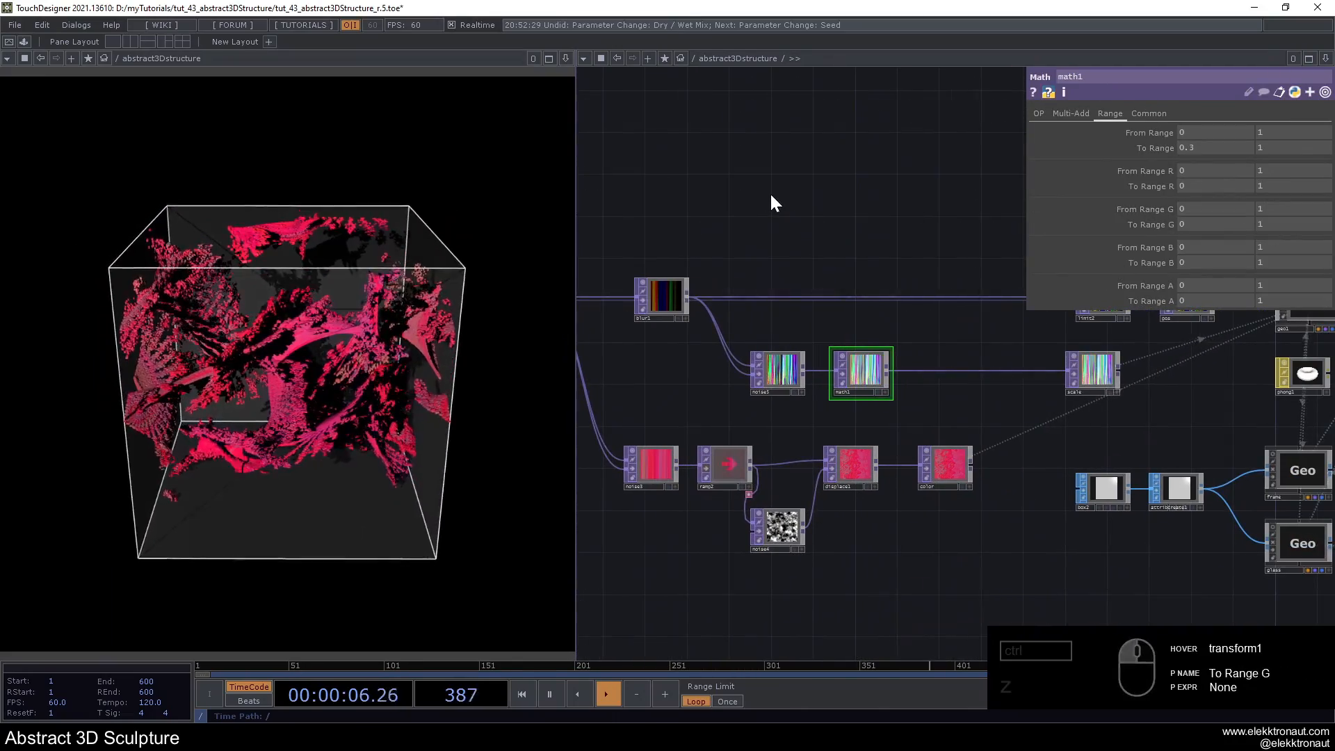
- Bypass and re-enable blur1 to compare the sculpture with and without it, and turn on its Dither option
scroll(770, 193, "down", 4)
left_click_drag(729, 420, 908, 486)
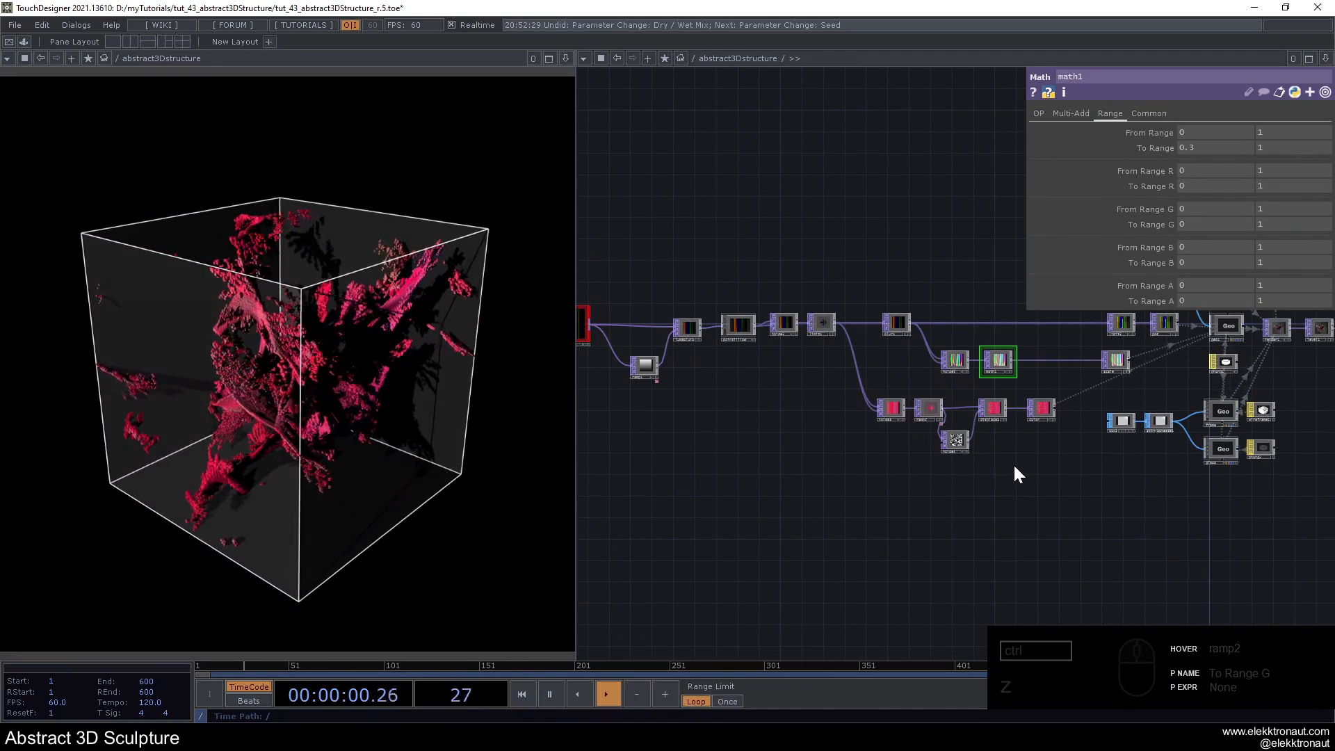
scroll(896, 323, "up", 4)
left_click(880, 328)
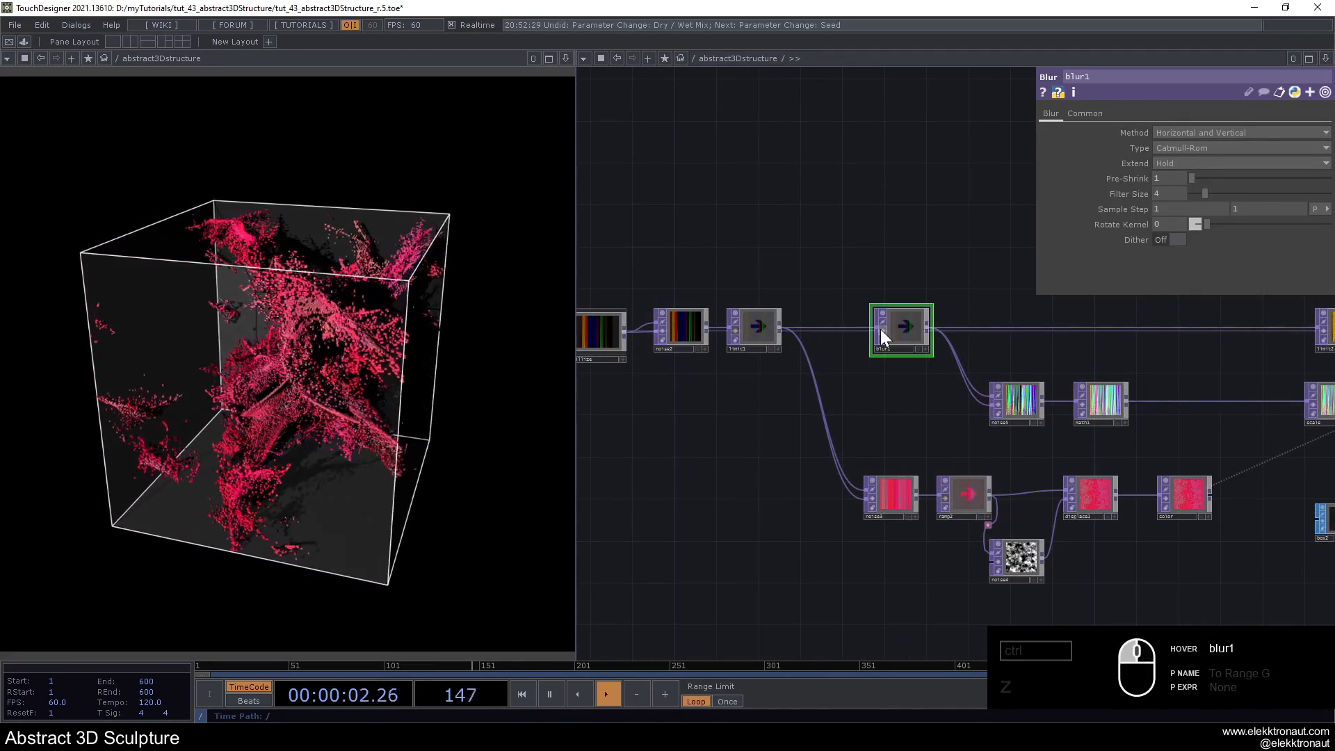
scroll(877, 329, "up", 2)
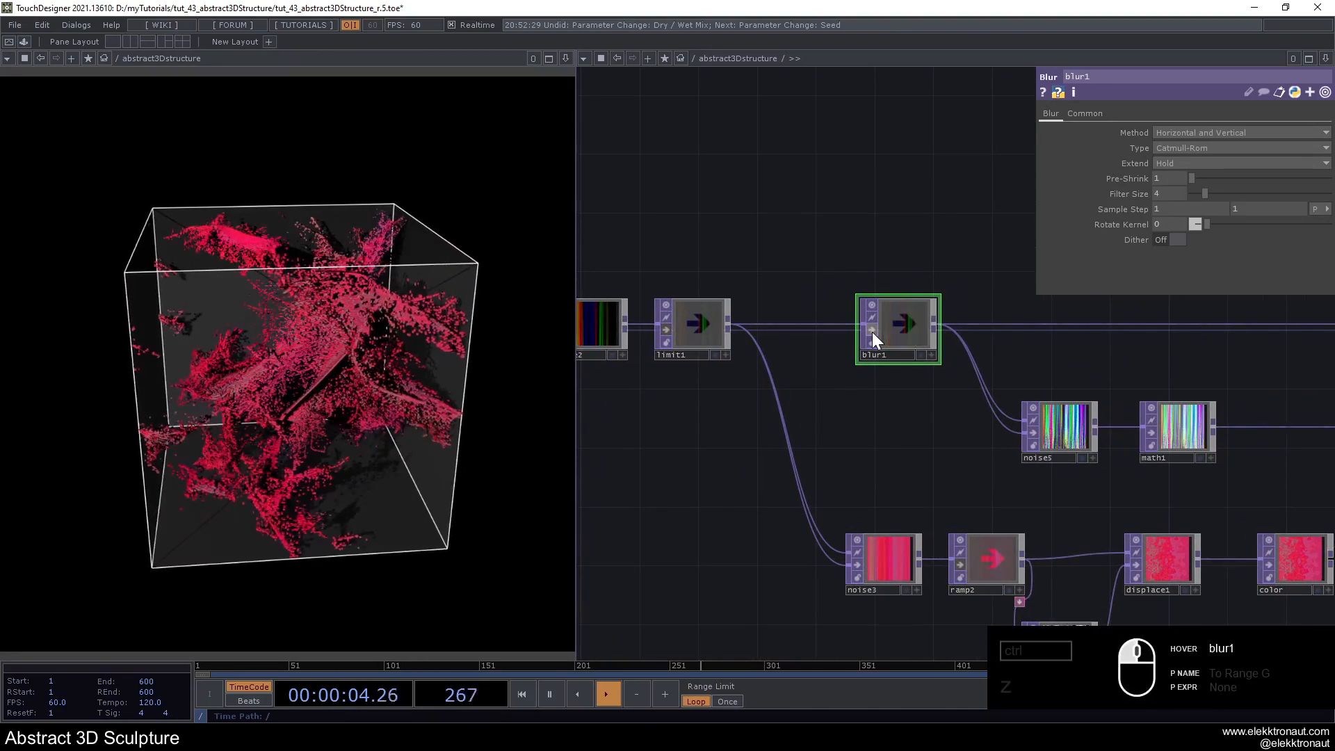
left_click(872, 331)
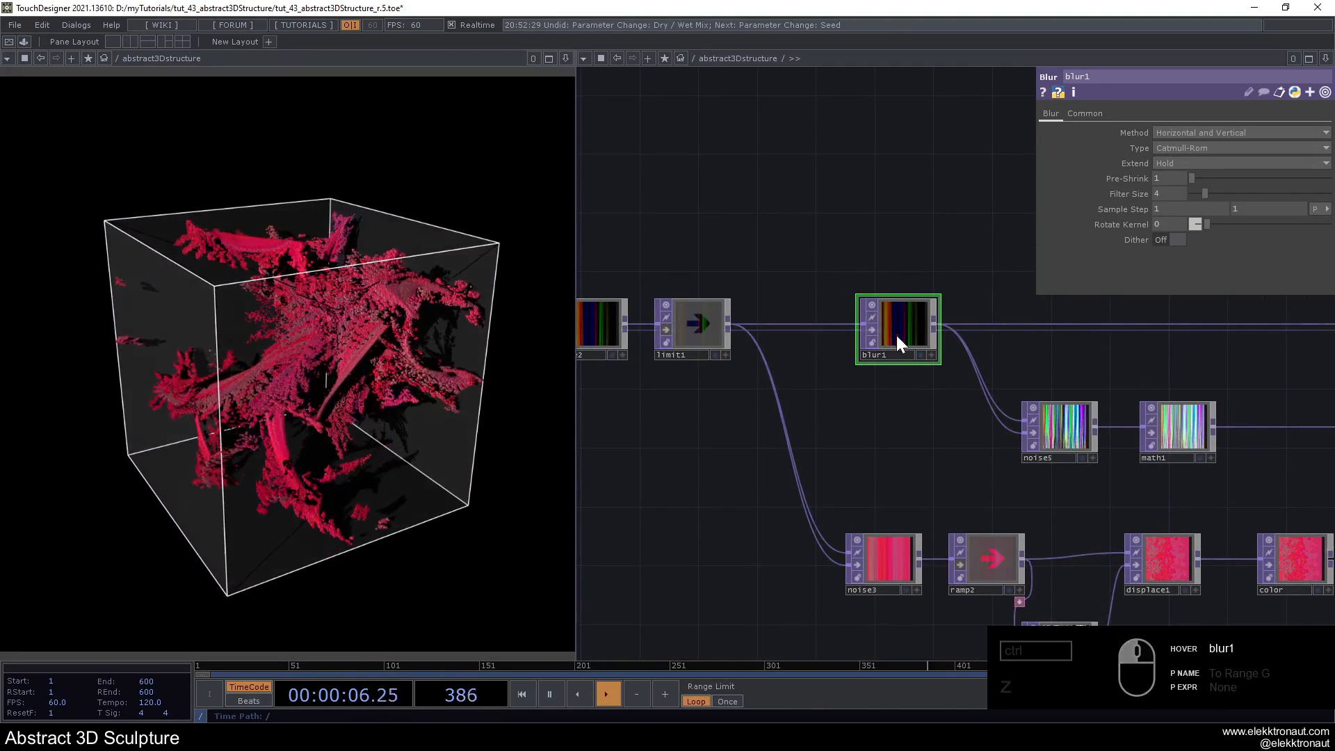
left_click_drag(1135, 207, 1137, 183)
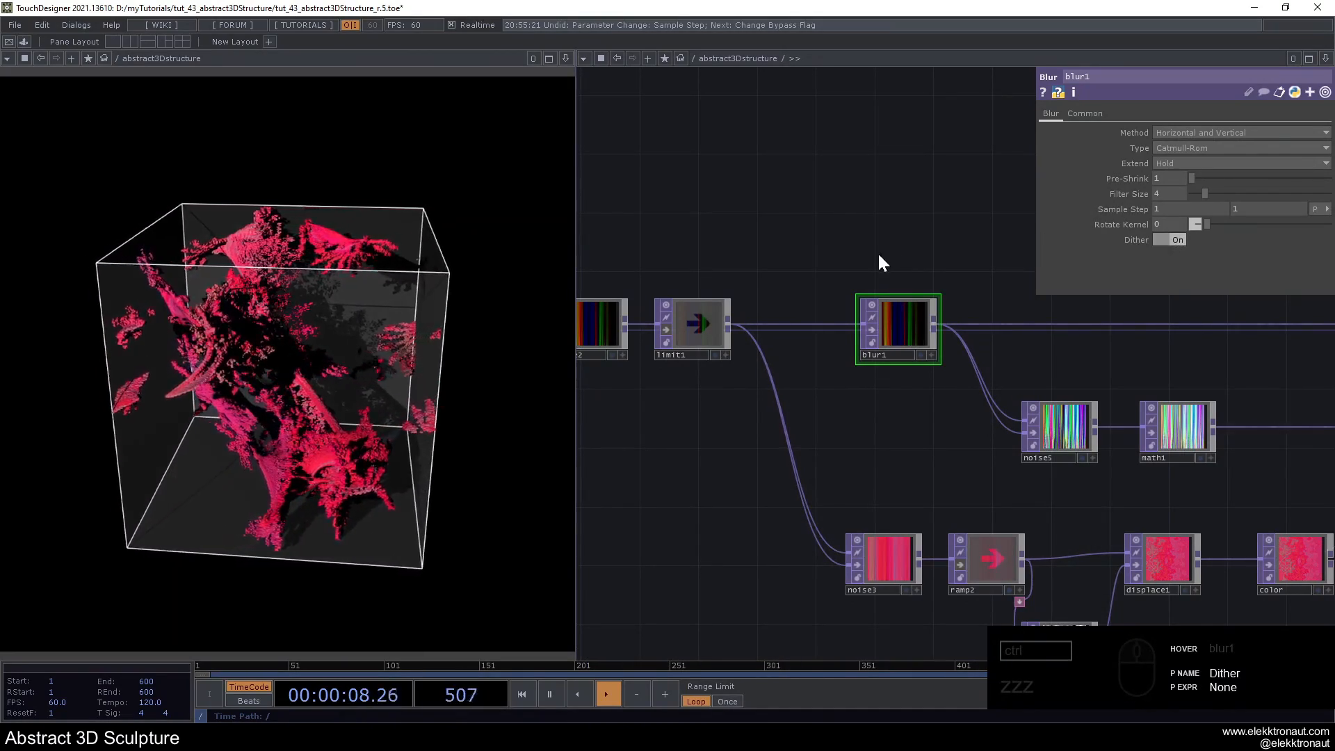
- Switch the bypass of limit1 off and on again to compare its effect on the sculpture
scroll(834, 255, "down", 3)
scroll(770, 293, "up", 3)
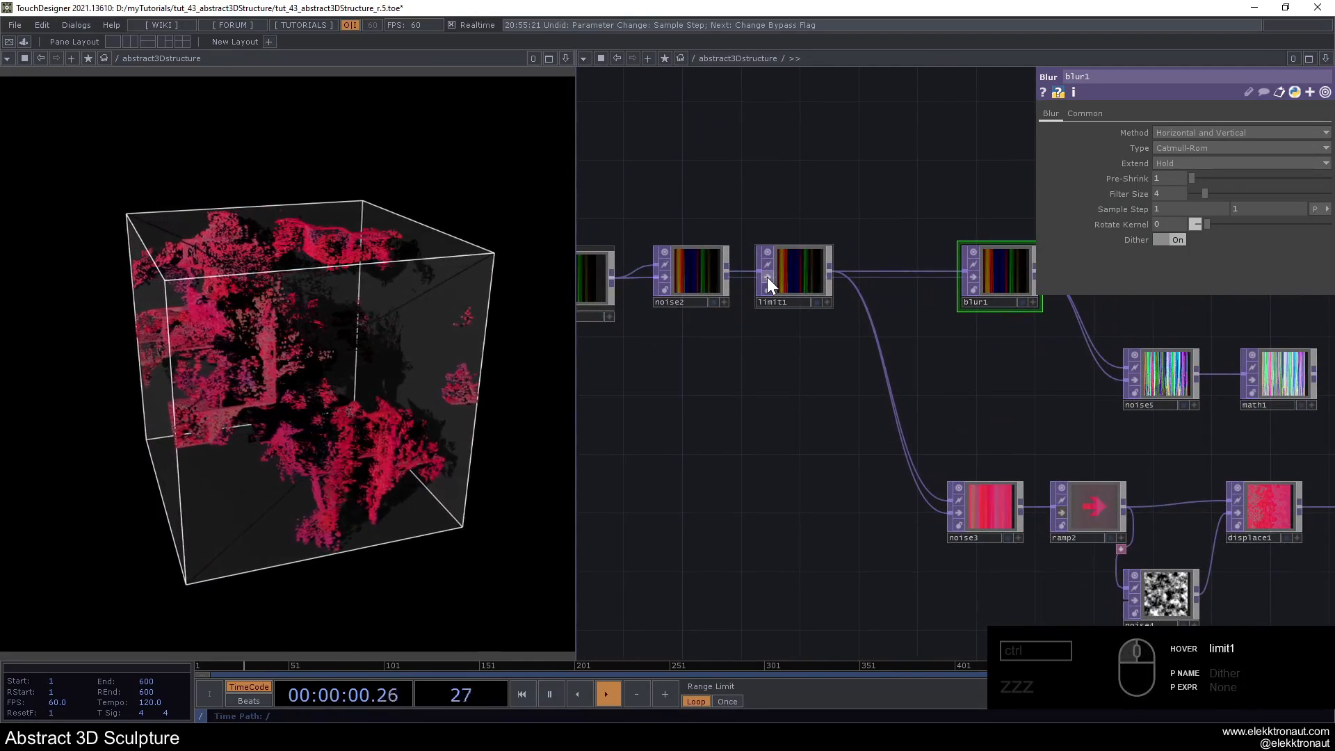
left_click_drag(921, 403, 1228, 432)
left_click(1074, 309)
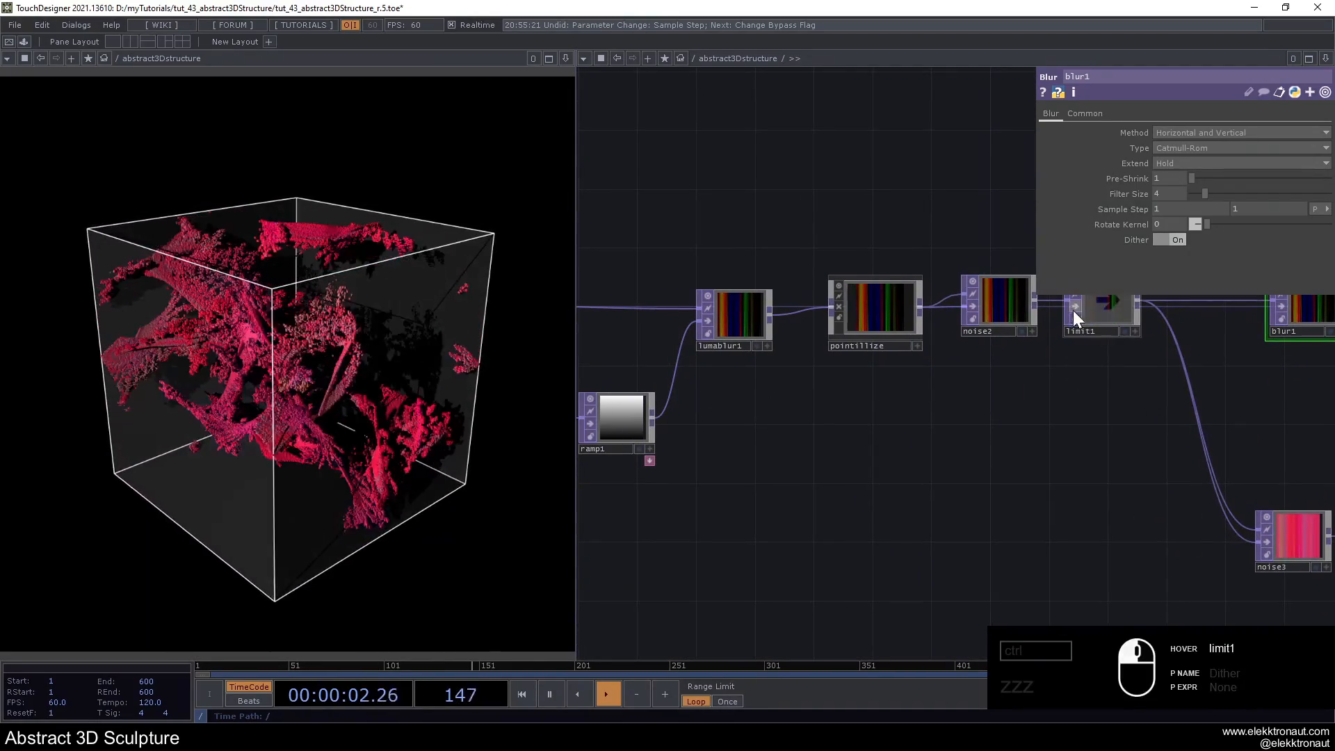
- Set the Amplitude of noise2 to 0.59
left_click(994, 310)
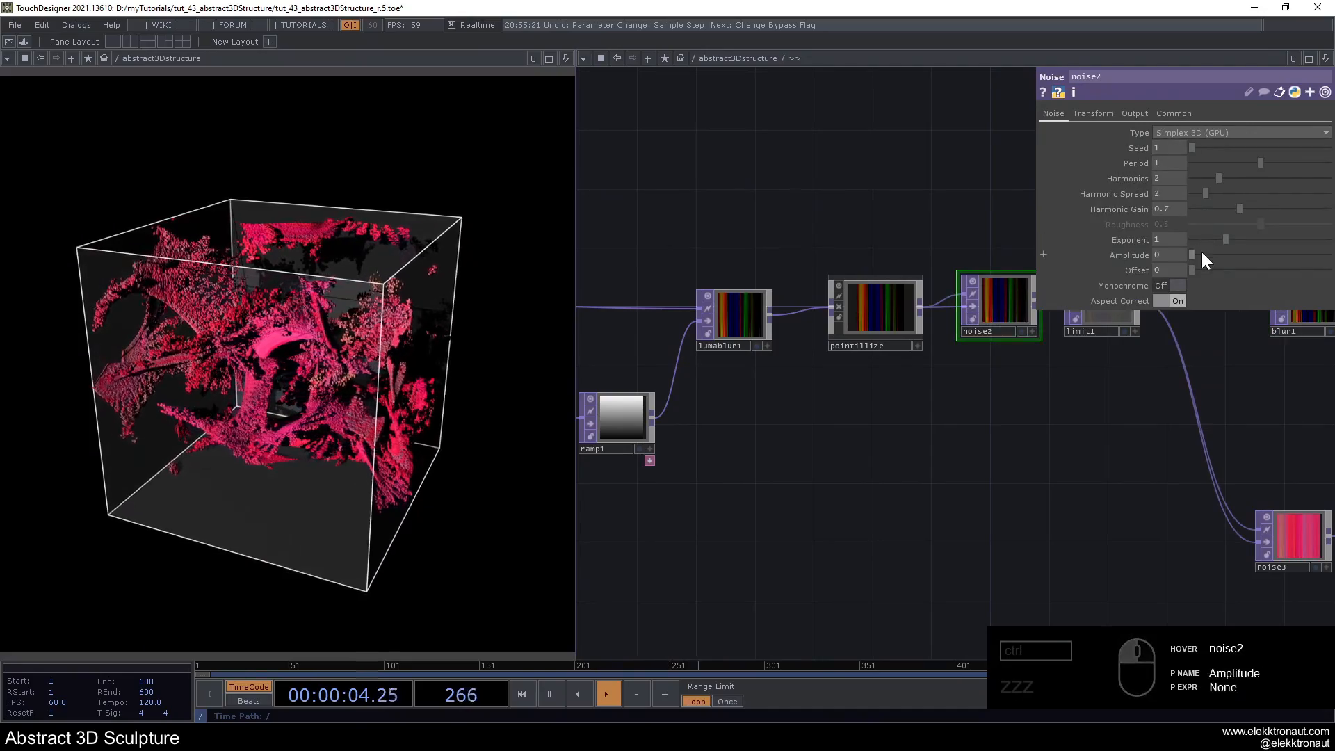
left_click_drag(1206, 258, 1244, 268)
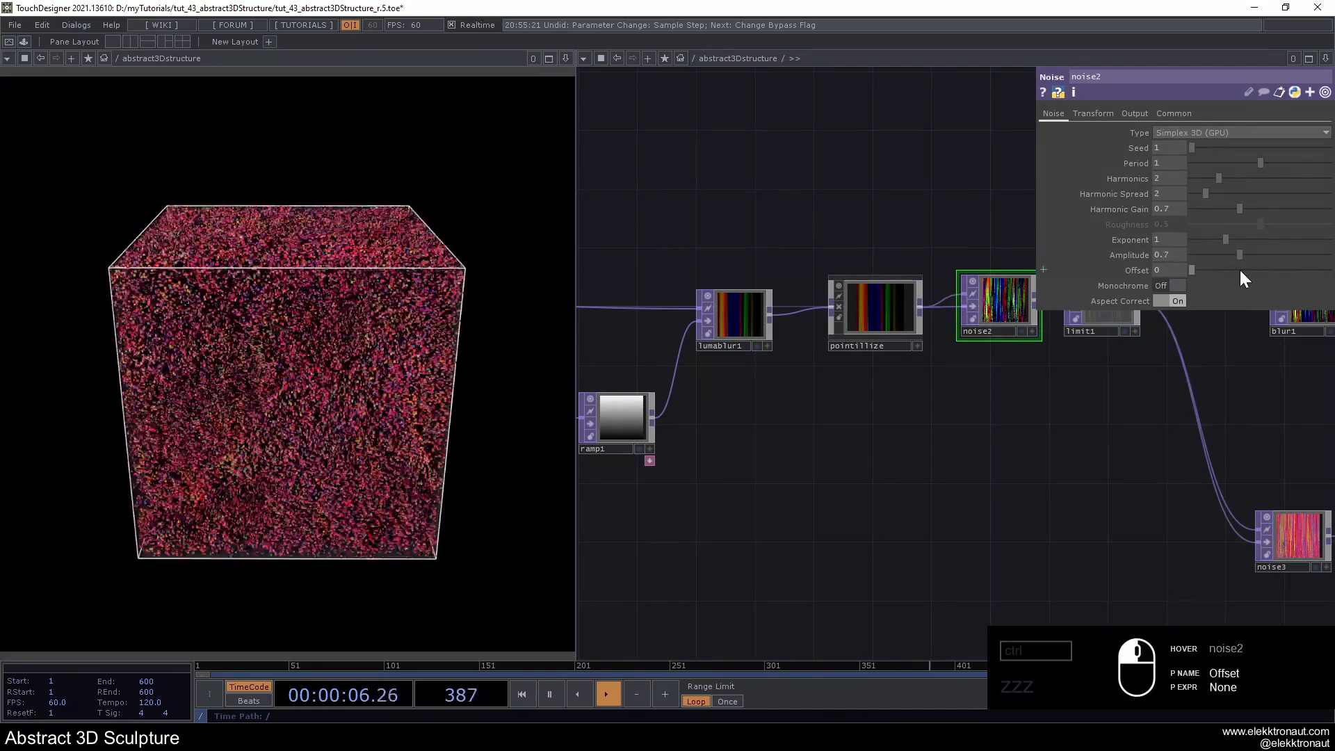
scroll(848, 389, "down", 4)
- Bypass and re-enable limit2 to compare how looping the positions affects the scattered instances
left_click_drag(785, 455, 617, 471)
scroll(830, 262, "down", 2)
left_click_drag(912, 328, 793, 334)
scroll(798, 321, "up", 3)
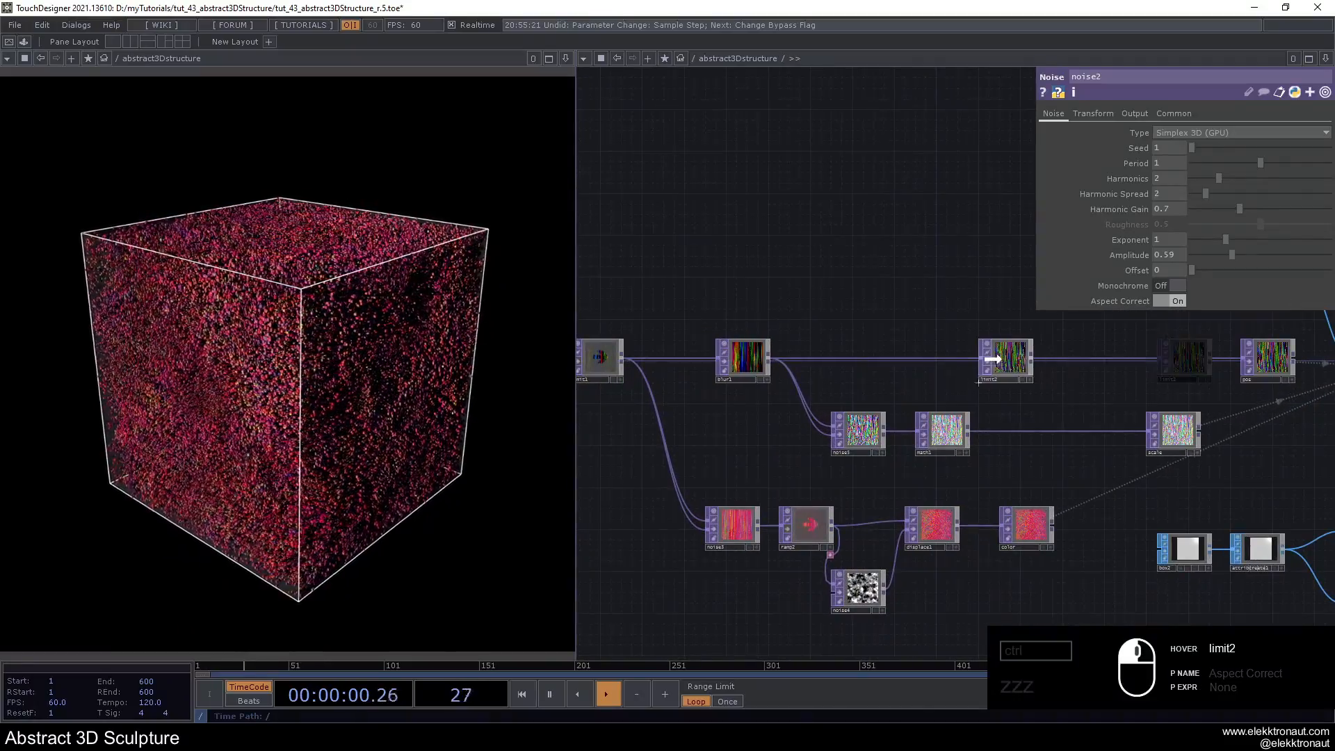
left_click(993, 359)
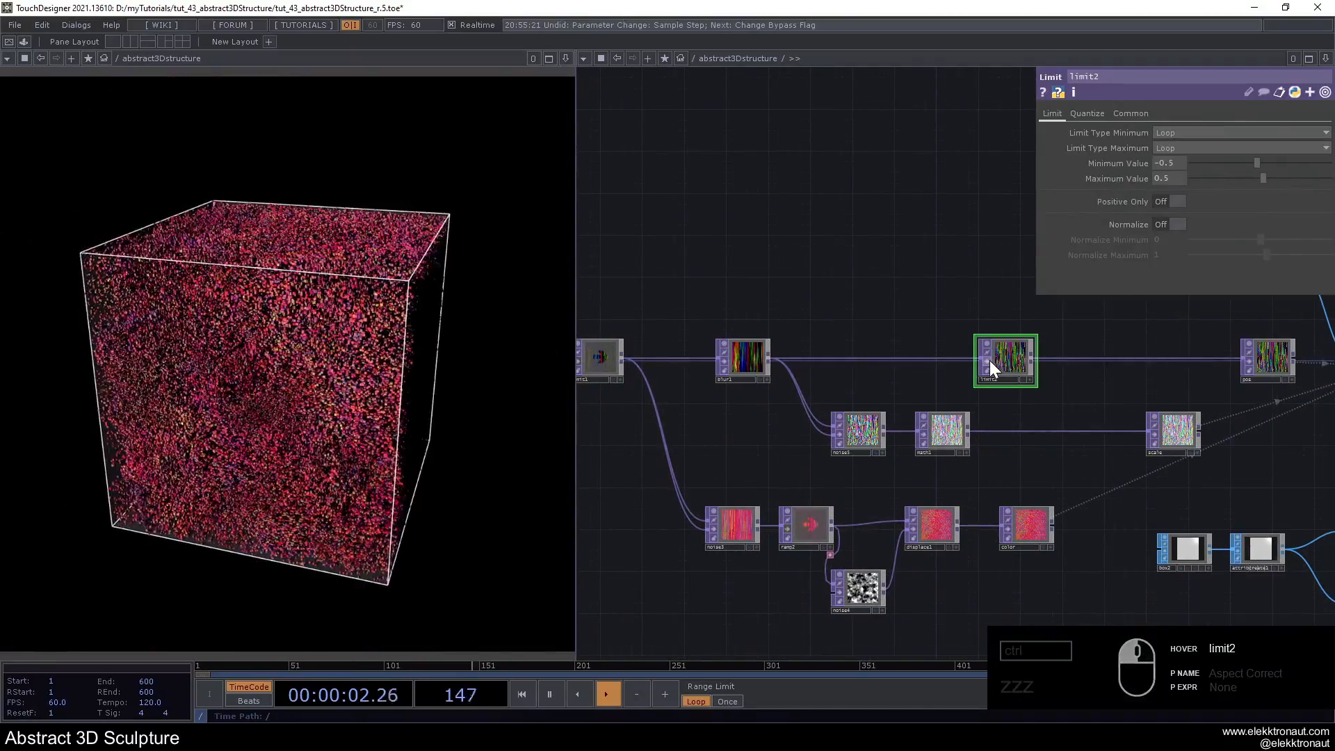
left_click(990, 360)
- Try other Amplitude values on noise2, undo them, and bypass the node
left_click_drag(903, 276, 1154, 274)
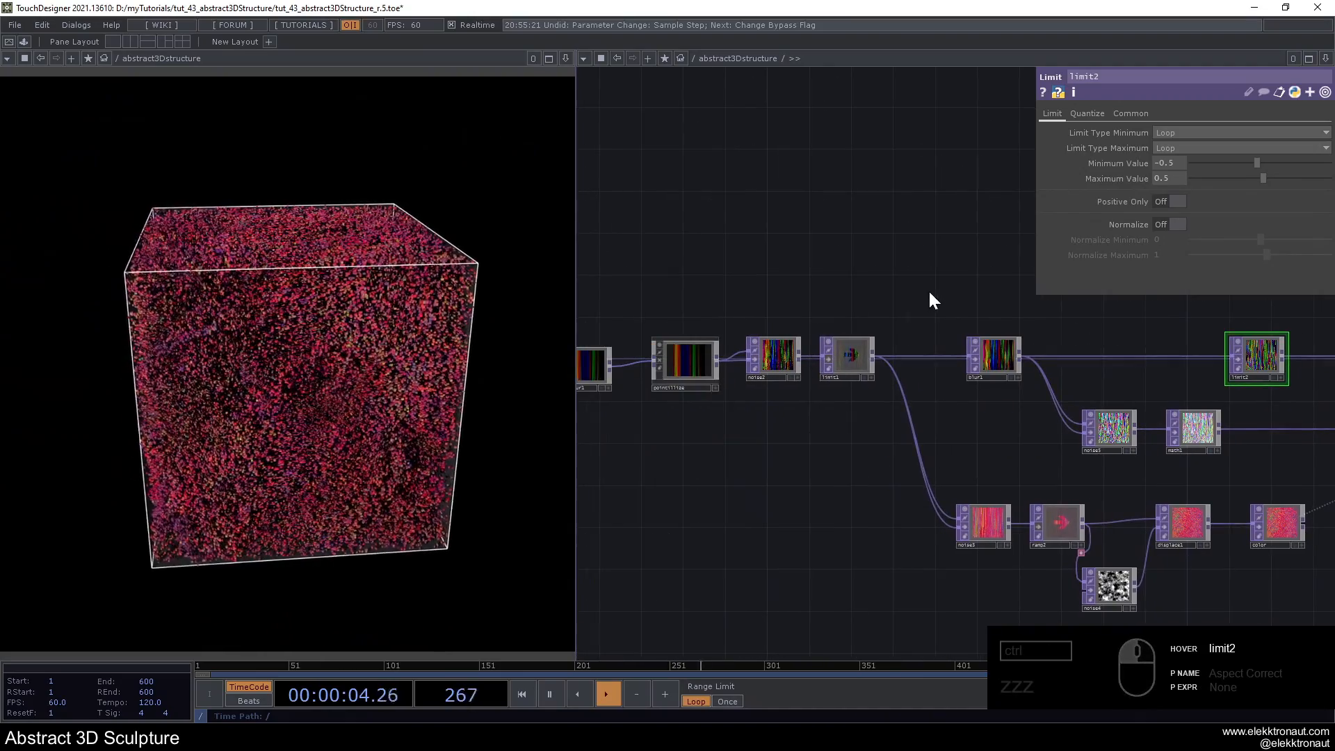
scroll(802, 339, "up", 2)
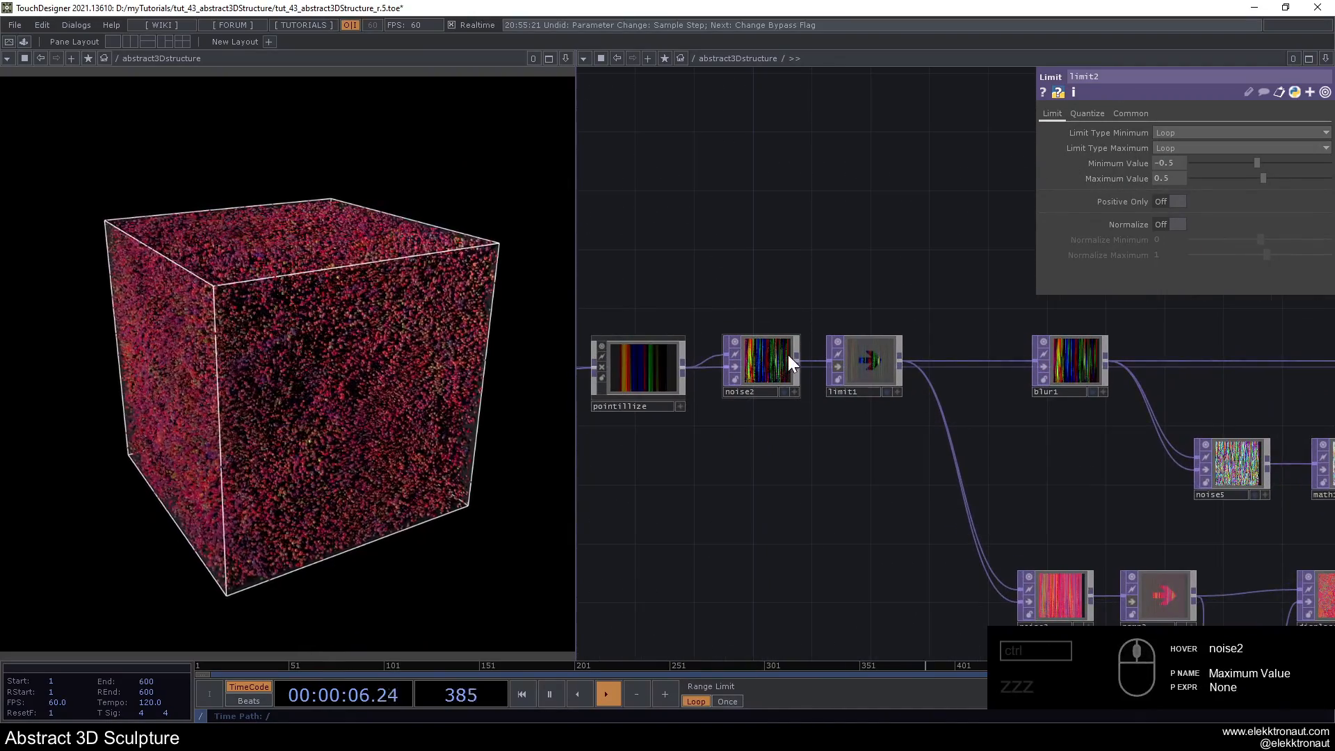
left_click(787, 356)
mouse_move(1186, 254)
left_mouse_down()
mouse_move(1250, 260)
mouse_move(1129, 276)
mouse_move(1232, 271)
left_mouse_up()
left_click_drag(1068, 273, 1060, 274)
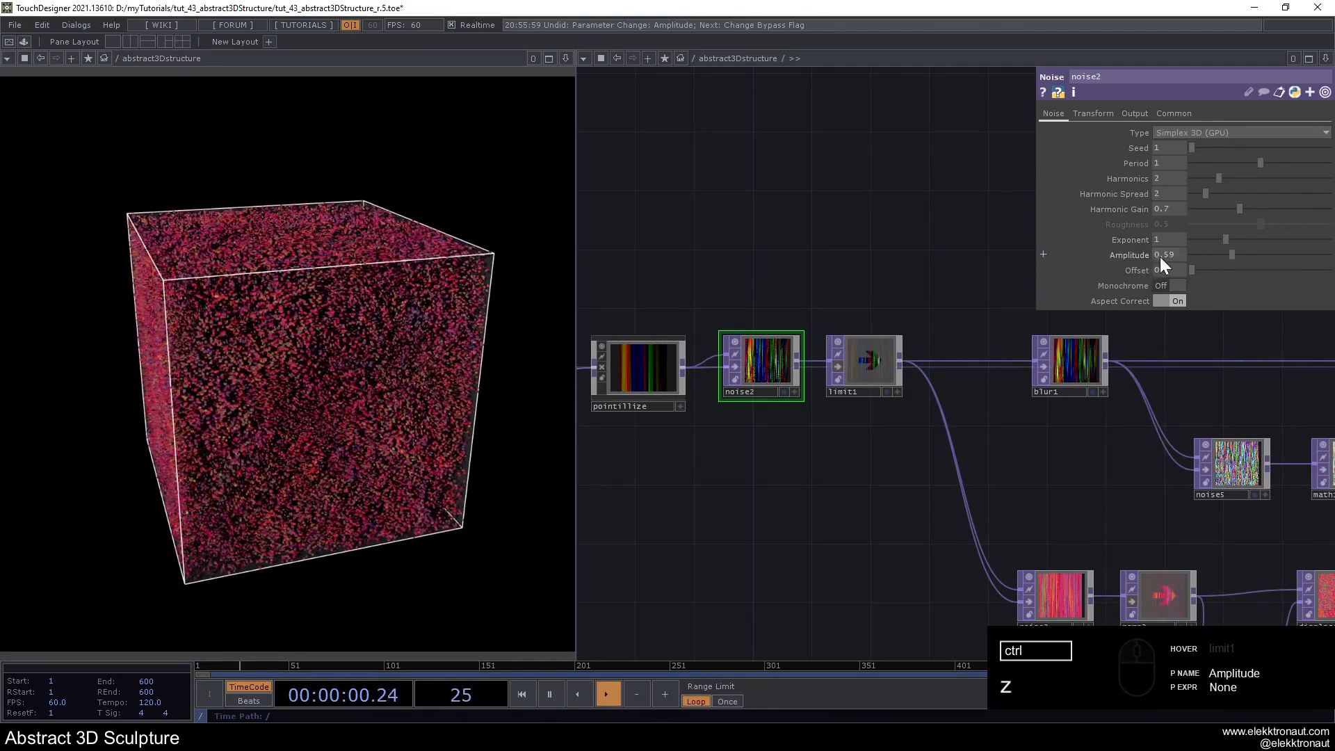
left_click(736, 366)
- Move ramp1 closer to noise1 in the network layout
scroll(867, 503, "down", 3)
mouse_move(867, 503)
left_mouse_down()
mouse_move(1008, 468)
mouse_move(1093, 476)
left_mouse_up()
scroll(951, 448, "down", 3)
left_click_drag(907, 464, 815, 453)
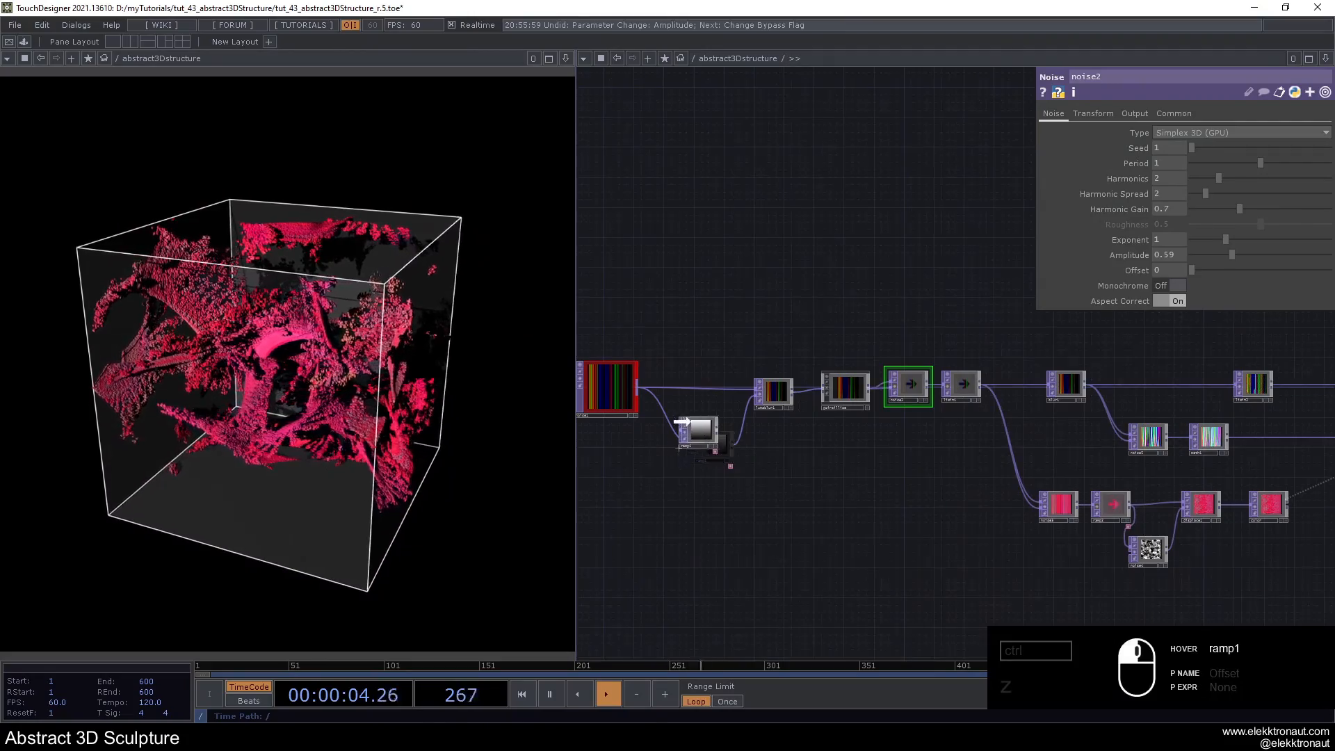
- Move noise3 and ramp2 farther away from displace1 to space out the color branch of the network
scroll(1083, 455, "down", 3)
left_click_drag(1084, 454, 626, 417)
scroll(730, 357, "up", 3)
left_click_drag(779, 355, 862, 341)
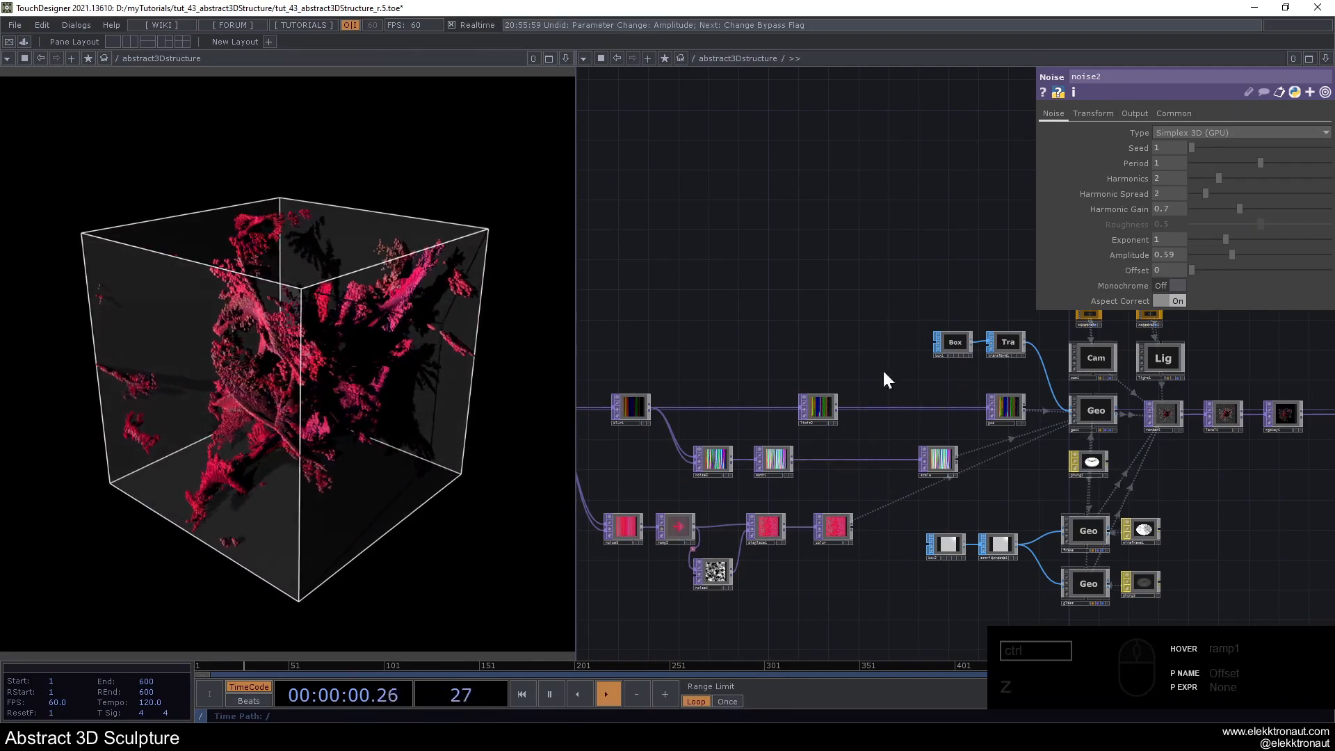
middle_click_drag(628, 501, 749, 464)
right_click_drag(791, 492, 791, 495)
left_click_drag(790, 494, 749, 492)
left_click(719, 446)
scroll(821, 312, "up", 5)
- Animate noise1 by setting its Z Translate to the expression absTime.seconds*.2
left_click_drag(796, 290, 769, 275)
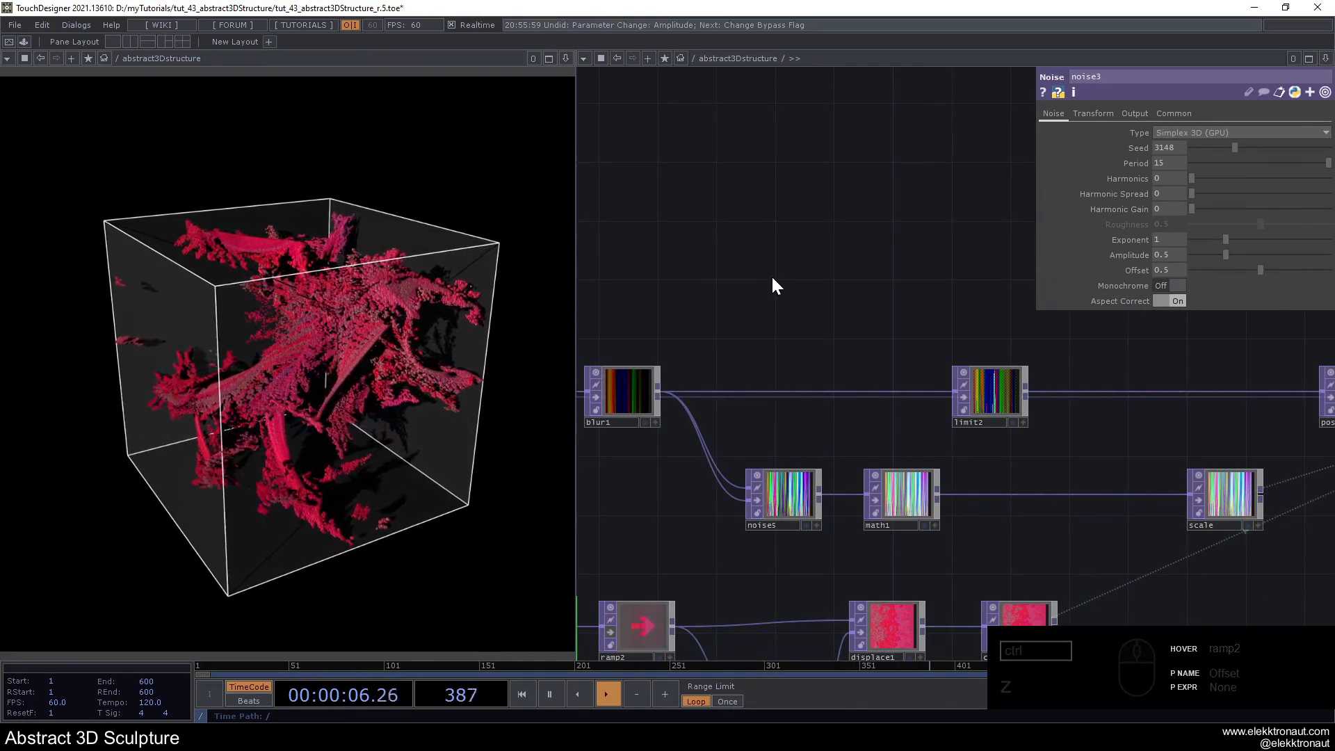
scroll(779, 285, "down", 5)
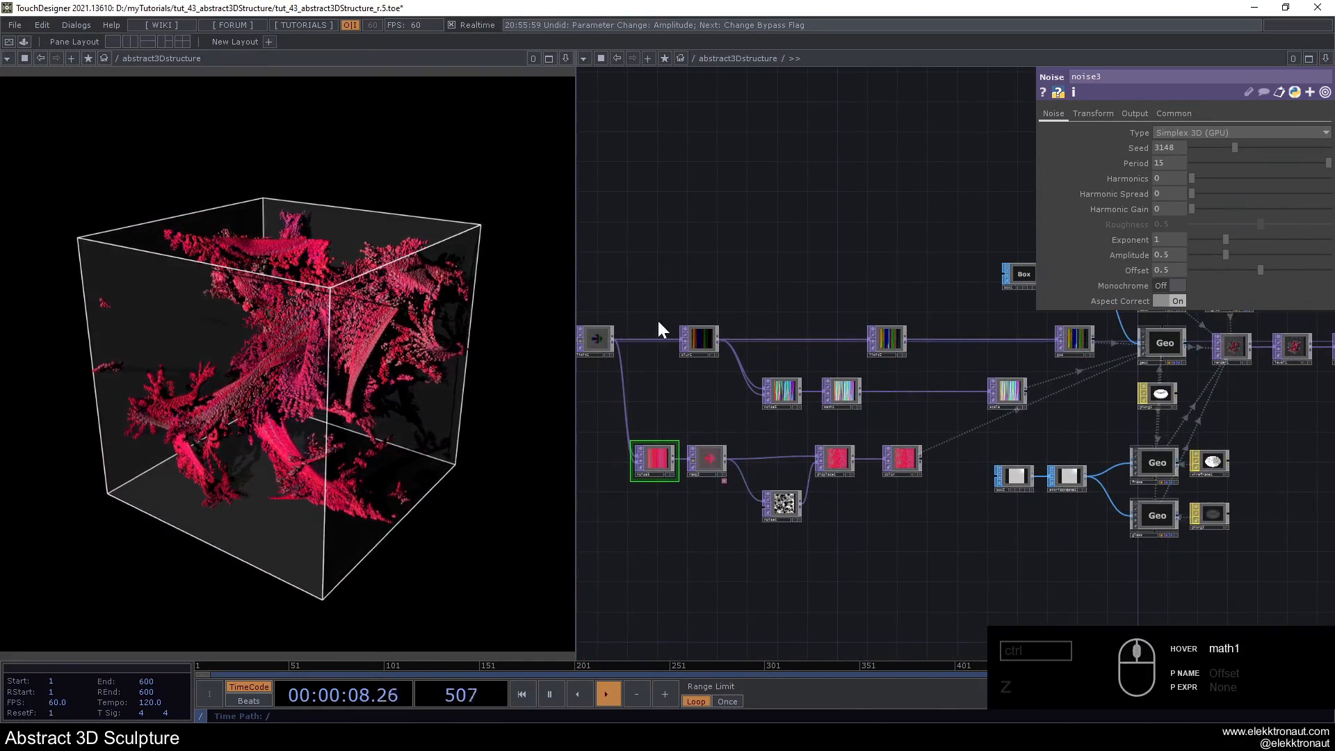
left_click_drag(803, 281, 1023, 335)
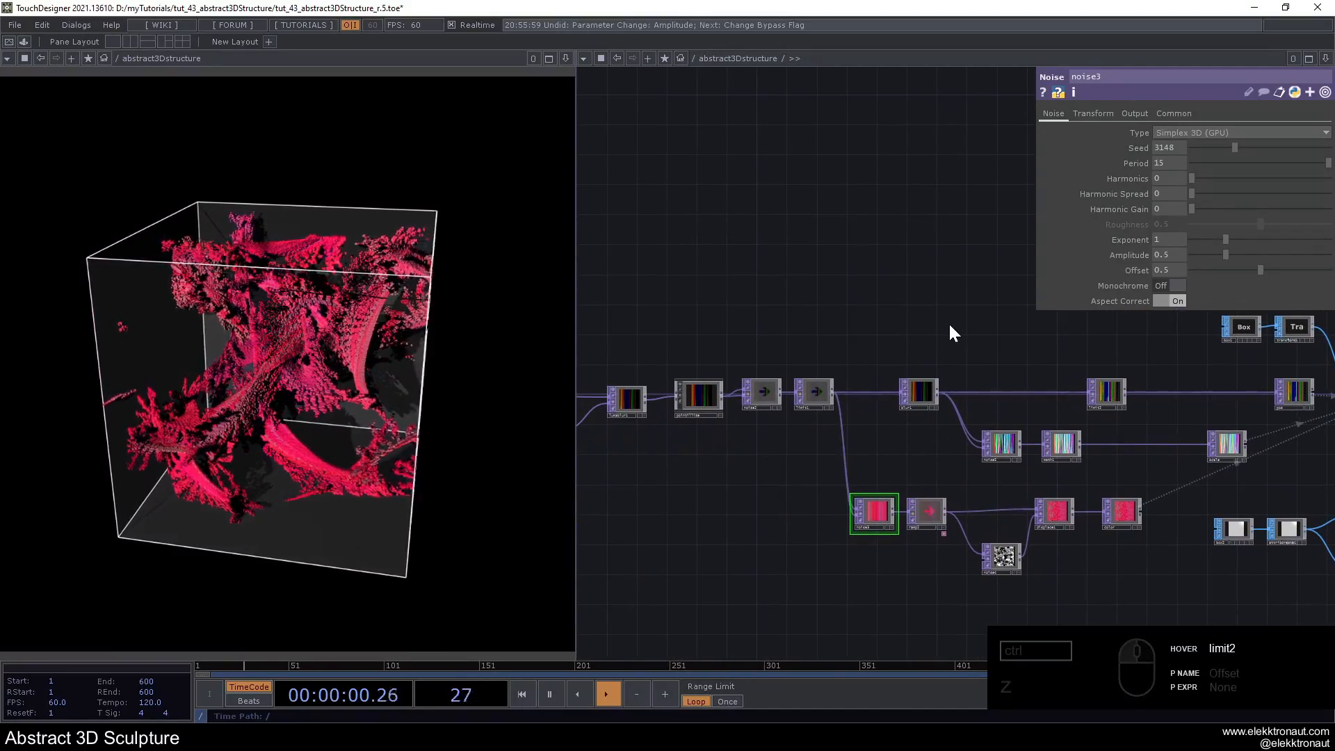
left_click_drag(956, 366, 1144, 303)
left_click_drag(672, 339, 883, 349)
scroll(857, 362, "up", 5)
left_click(820, 364)
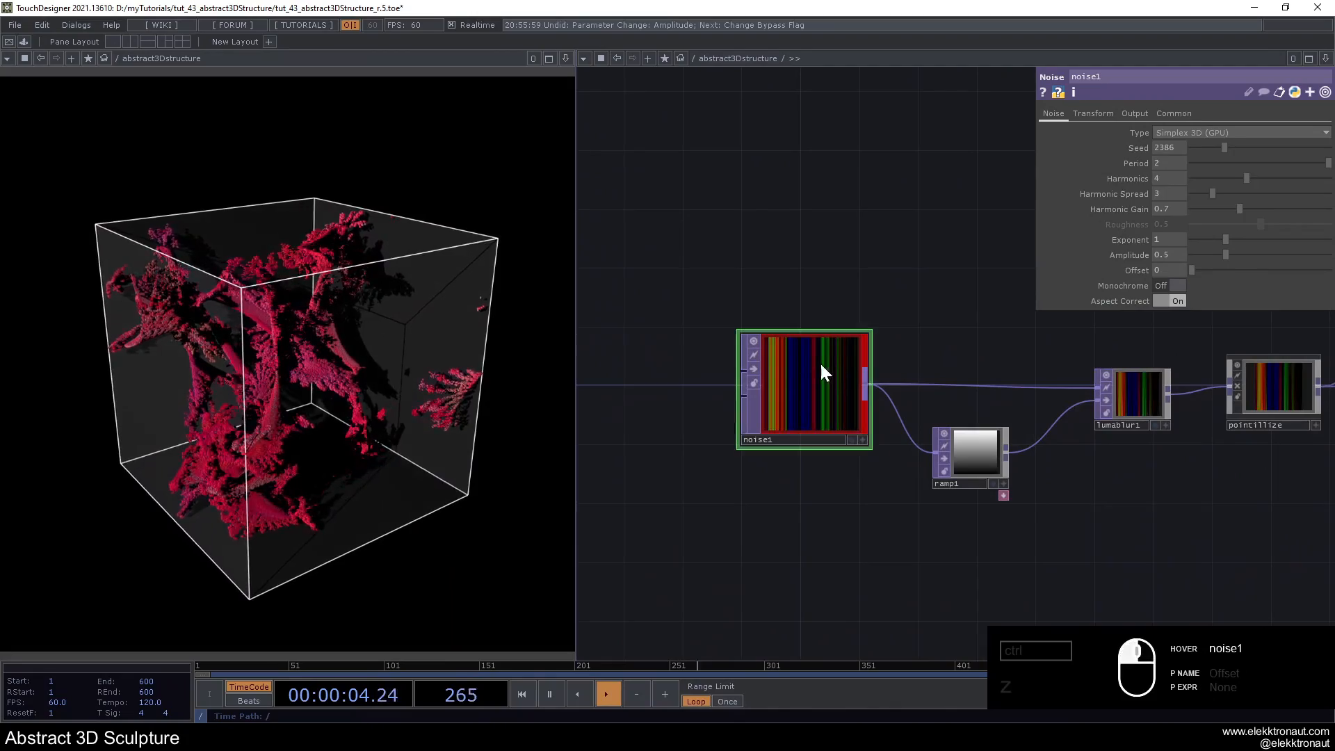
left_click(1092, 114)
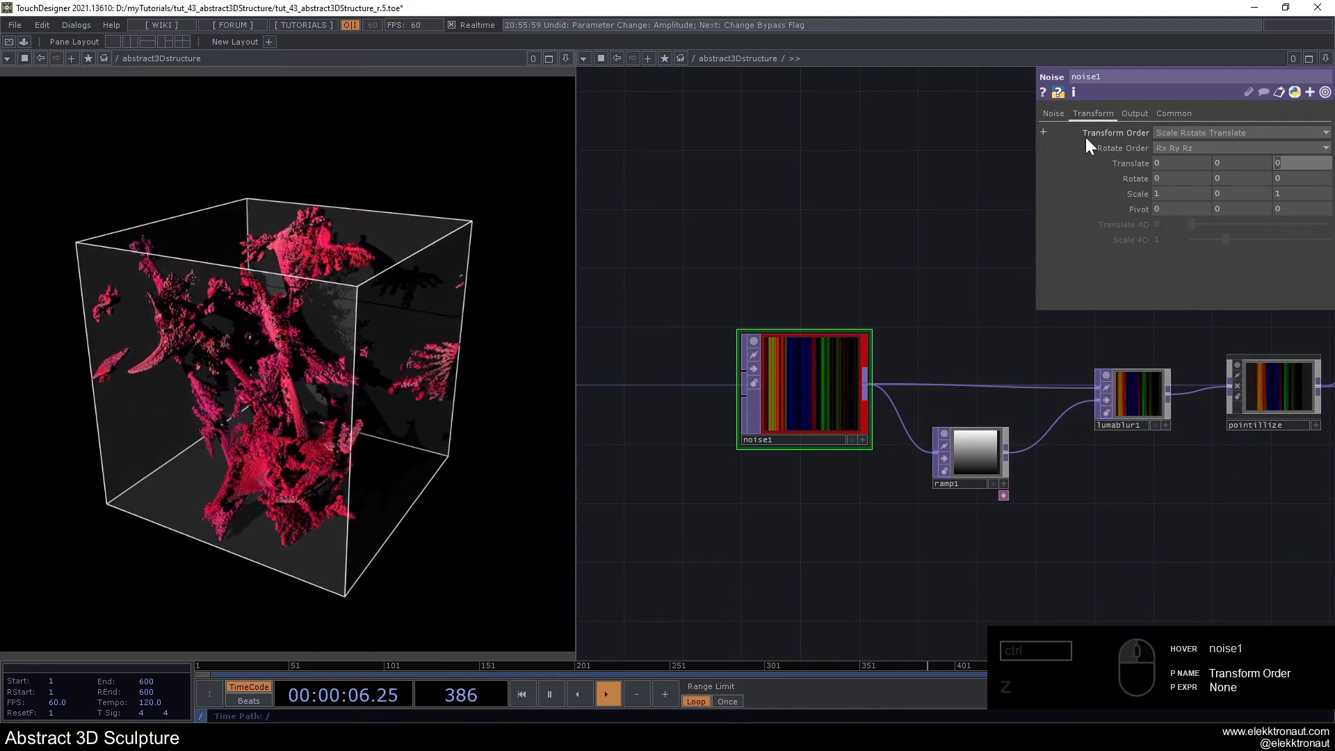
type("absTime.seconds")
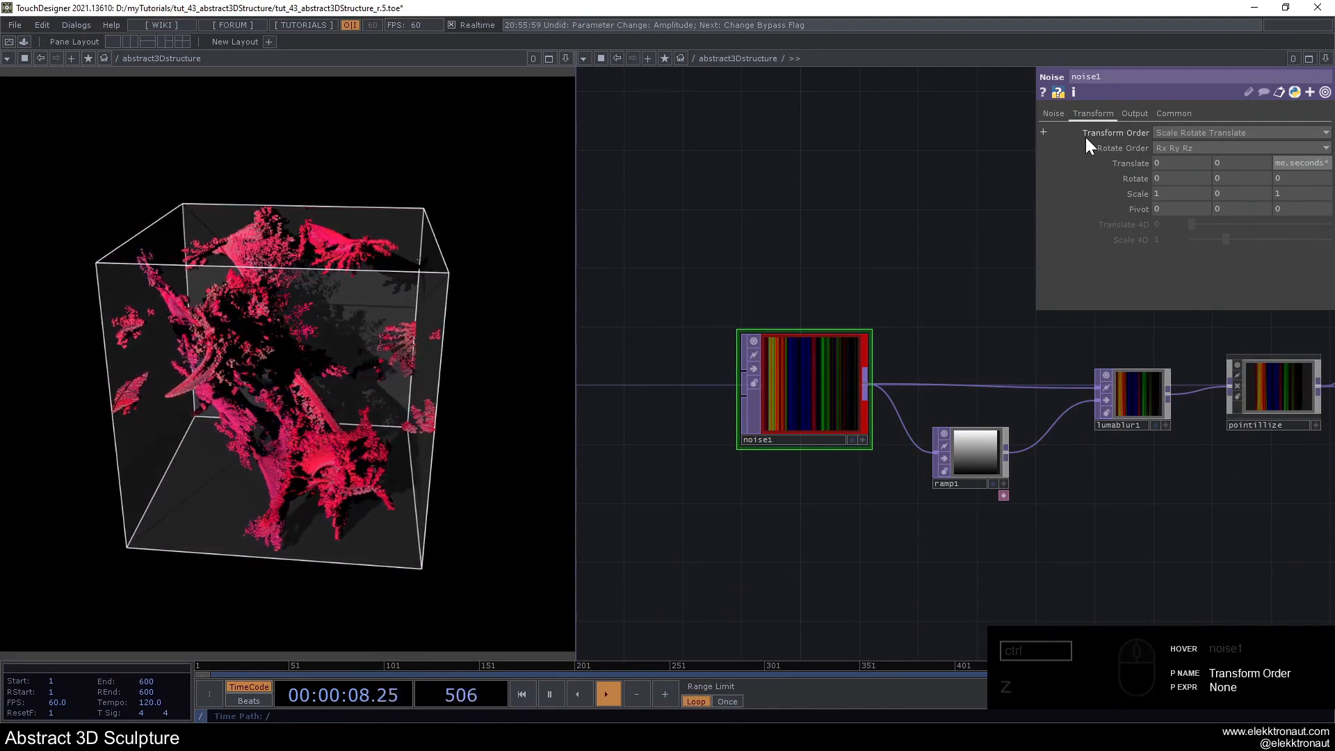
key("Return")
- Slow the animation of noise1 by changing its Z Translate expression to absTime.seconds*.01
left_click(1130, 163)
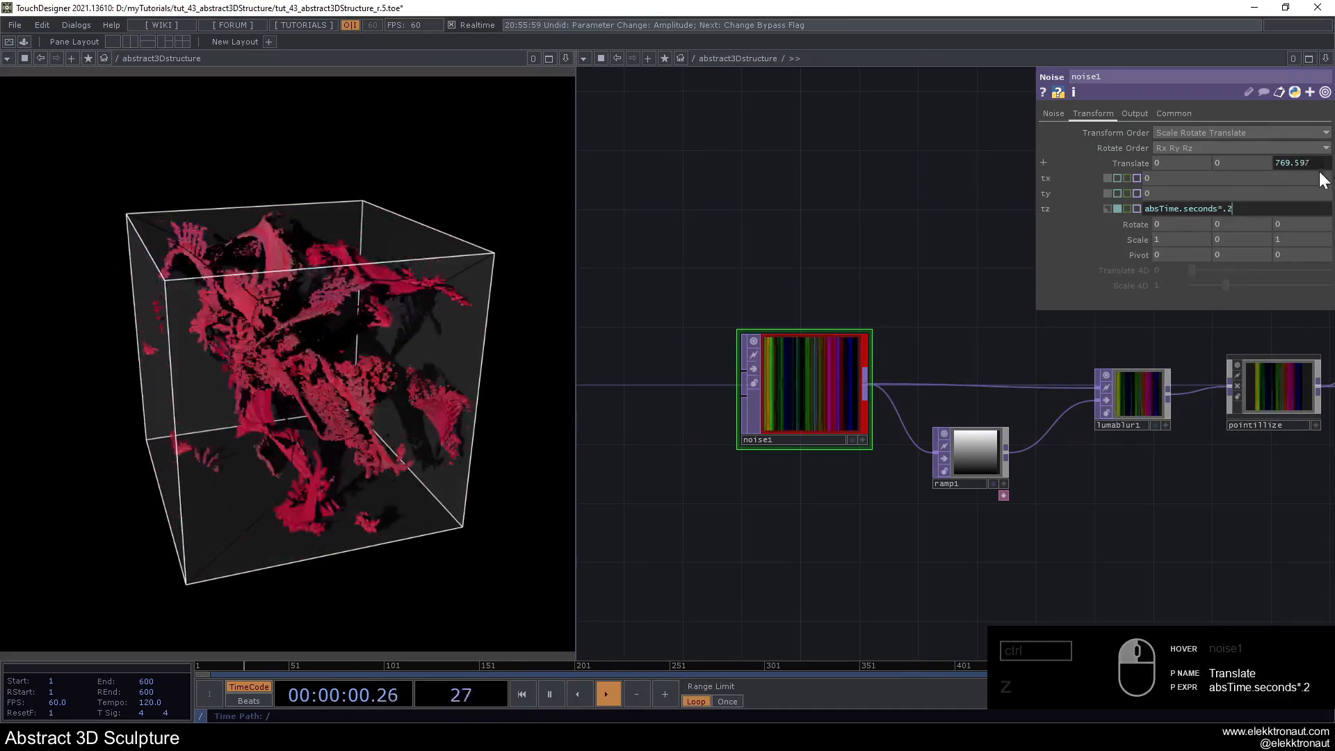
left_click(1282, 207)
key("BackSpace")
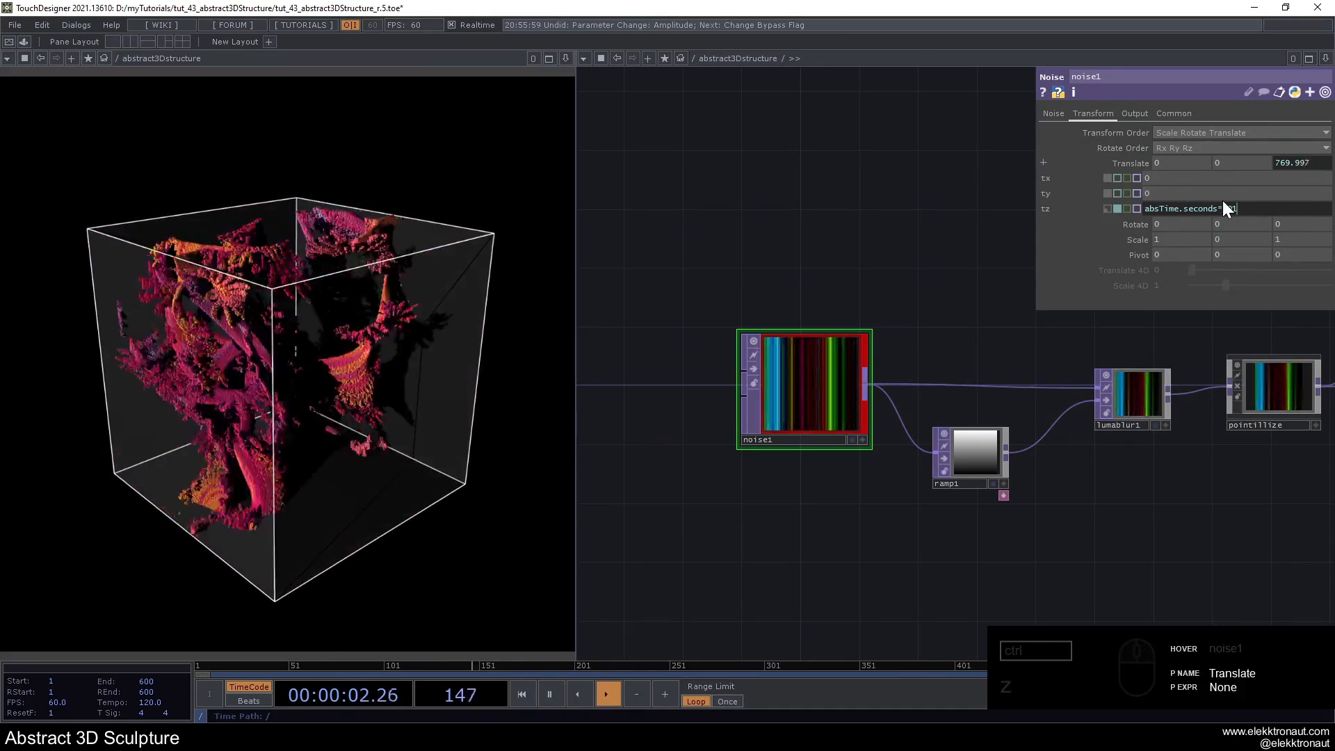
type("01")
key("Return")
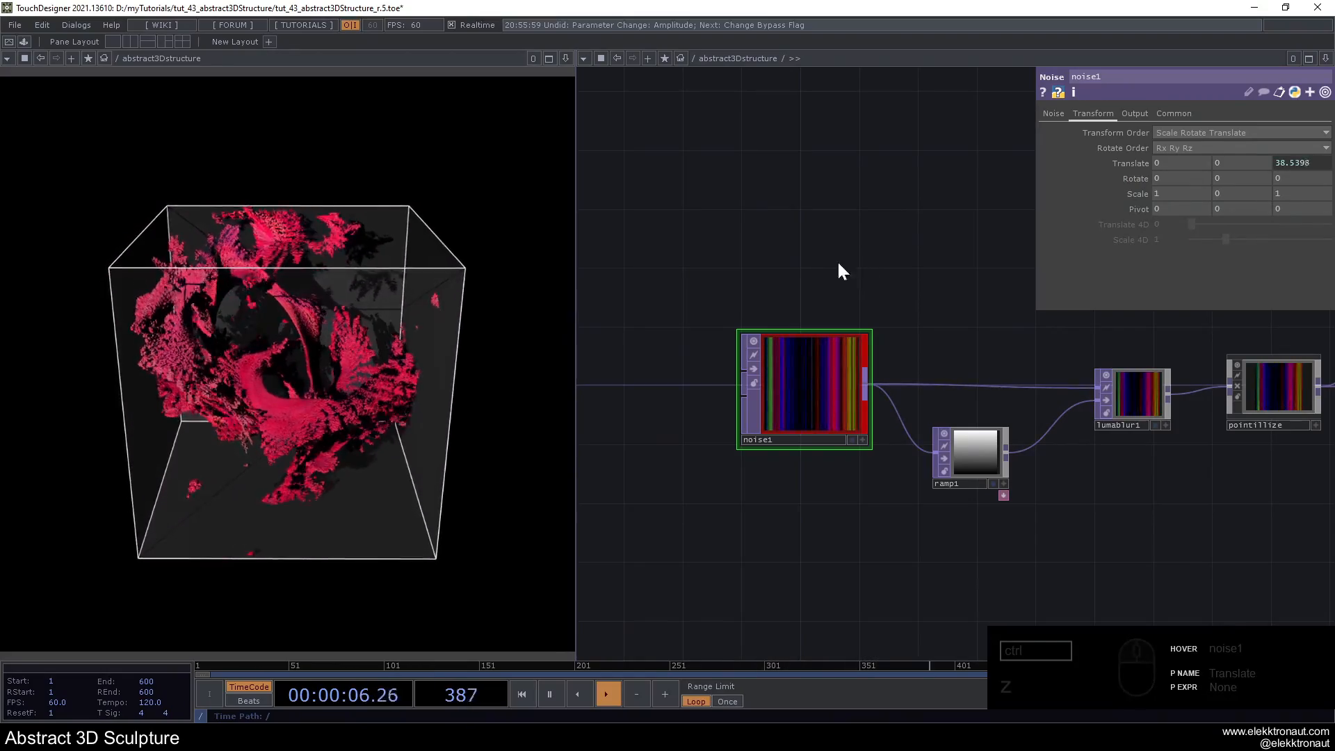
- Re-enable the bypassed noise2 node and lower its Amplitude to 0.06
left_click_drag(953, 263, 661, 260)
left_click(1102, 378)
left_click(1079, 384)
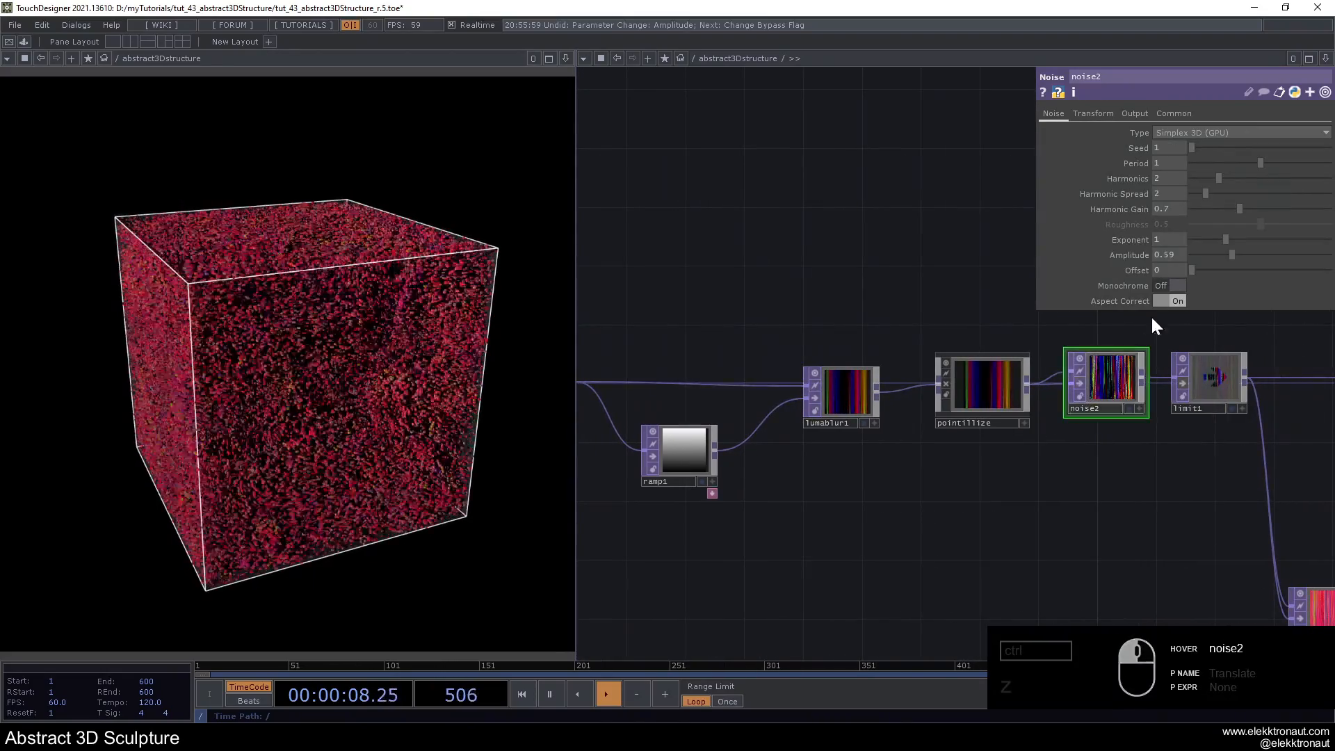
left_click_drag(1217, 256, 1190, 255)
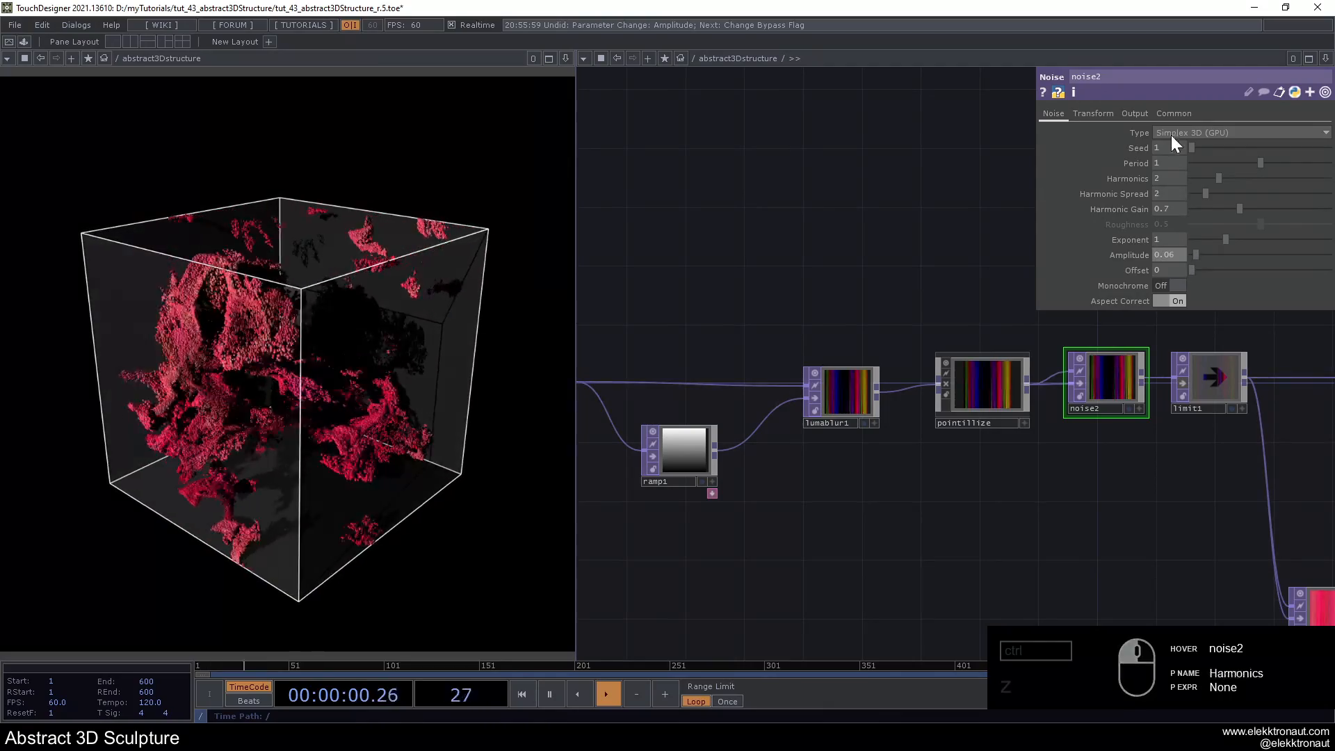
- Animate noise2 by setting its Z Translate to the expression absTime.seconds*.01
left_click(1099, 112)
type("absTime.second")
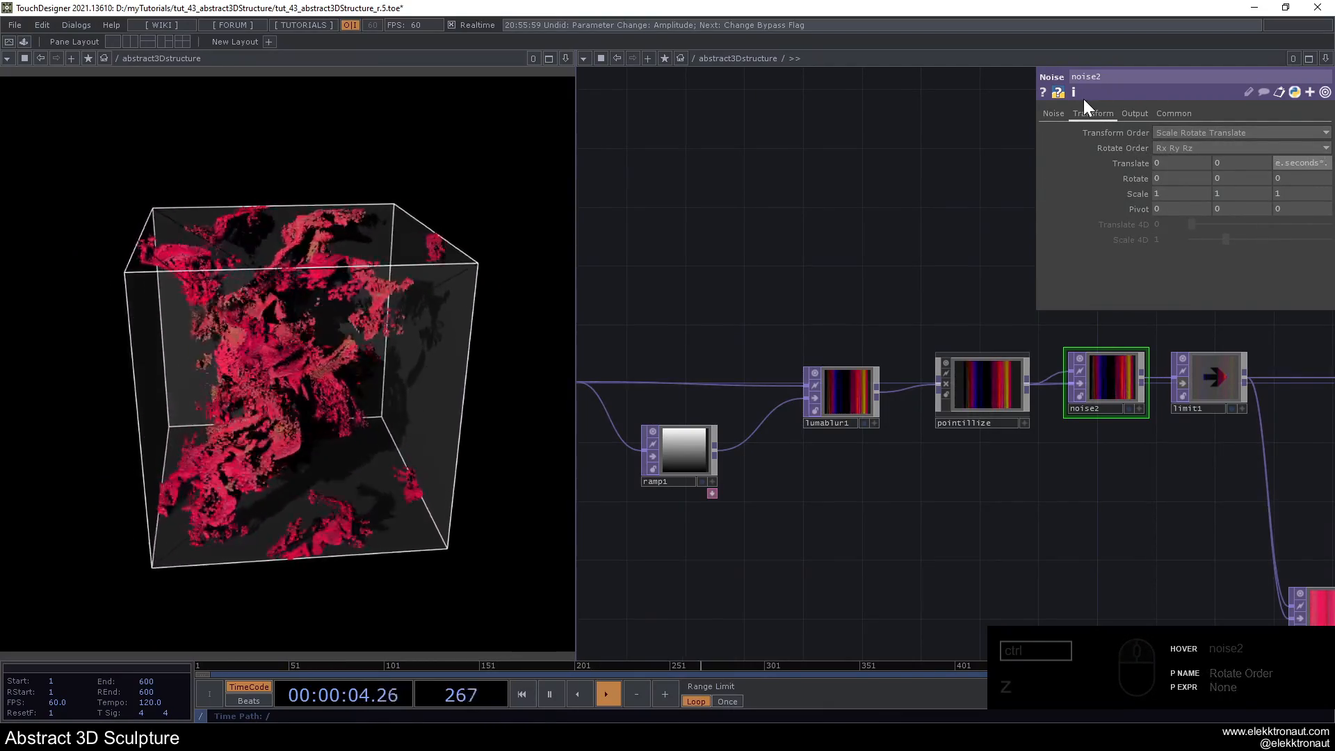
type("s")
key("Return")
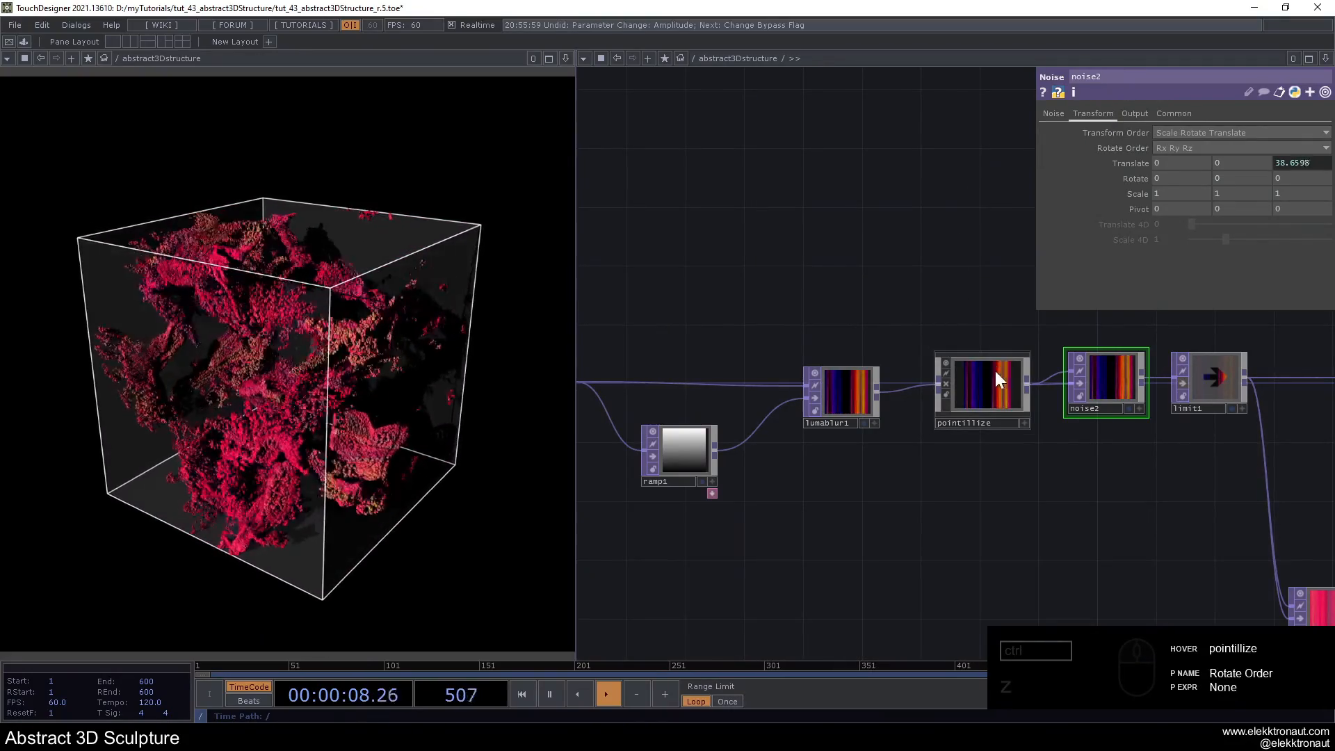
- Try a different Harmonics value on noise1 and settle on 4
left_click_drag(695, 290, 905, 313)
left_click(774, 408)
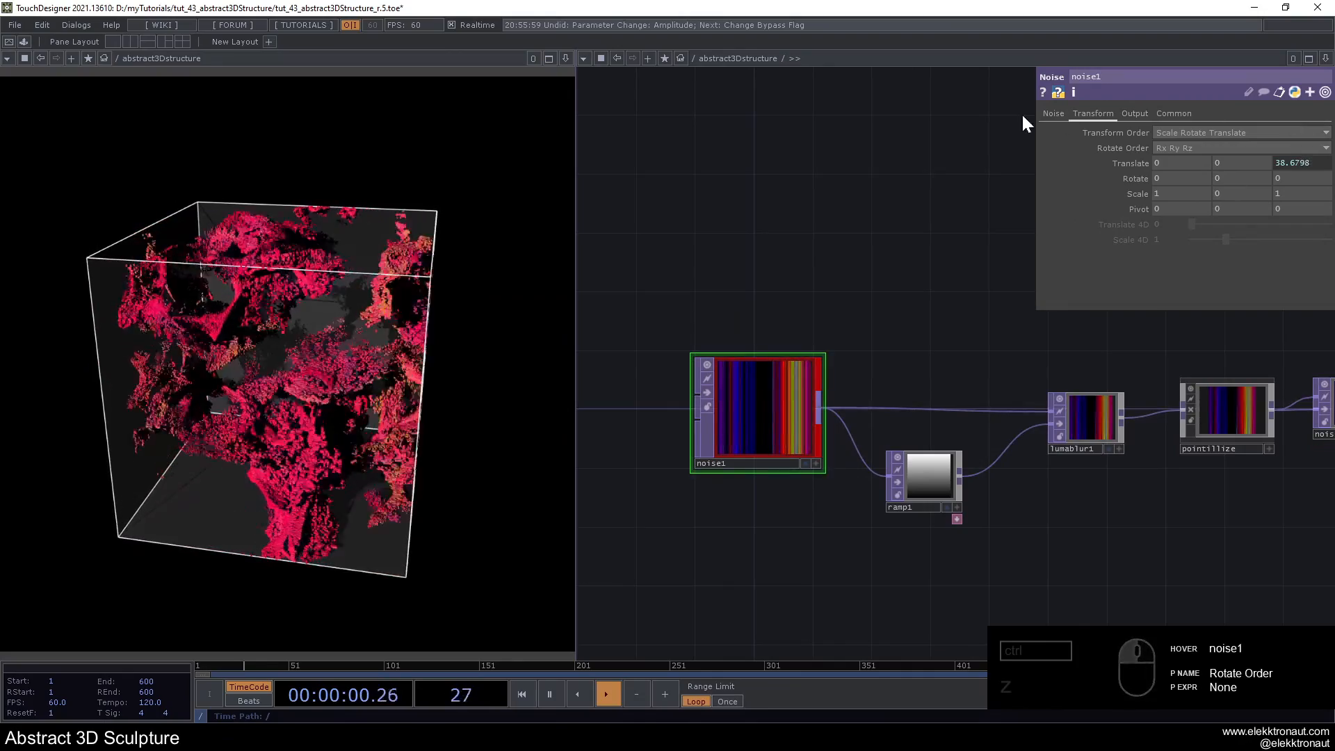
left_click(1053, 113)
mouse_move(1206, 174)
left_mouse_down()
mouse_move(1171, 175)
mouse_move(1243, 180)
mouse_move(1220, 182)
left_mouse_up()
- Set the Harmonics of noise2 to 0 and bypass the node
left_click_drag(851, 305, 814, 298)
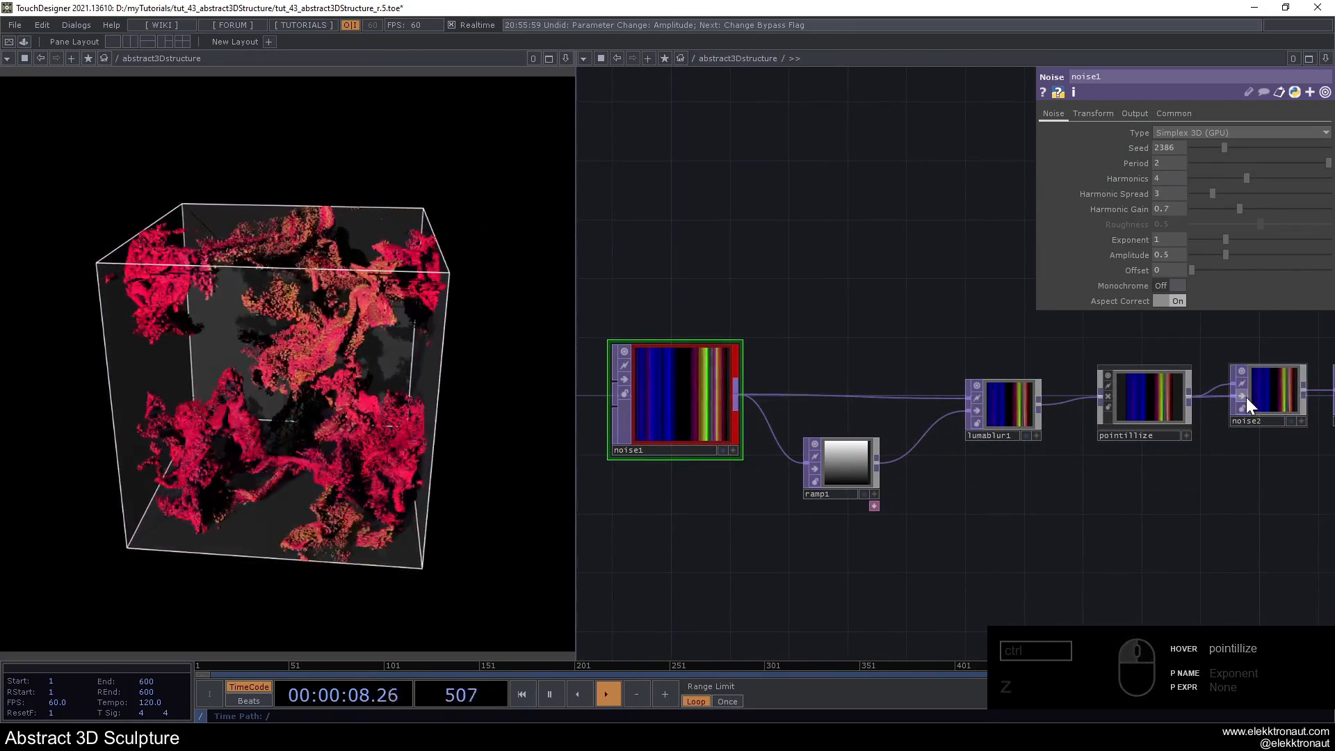
left_click(1268, 399)
left_click(1092, 113)
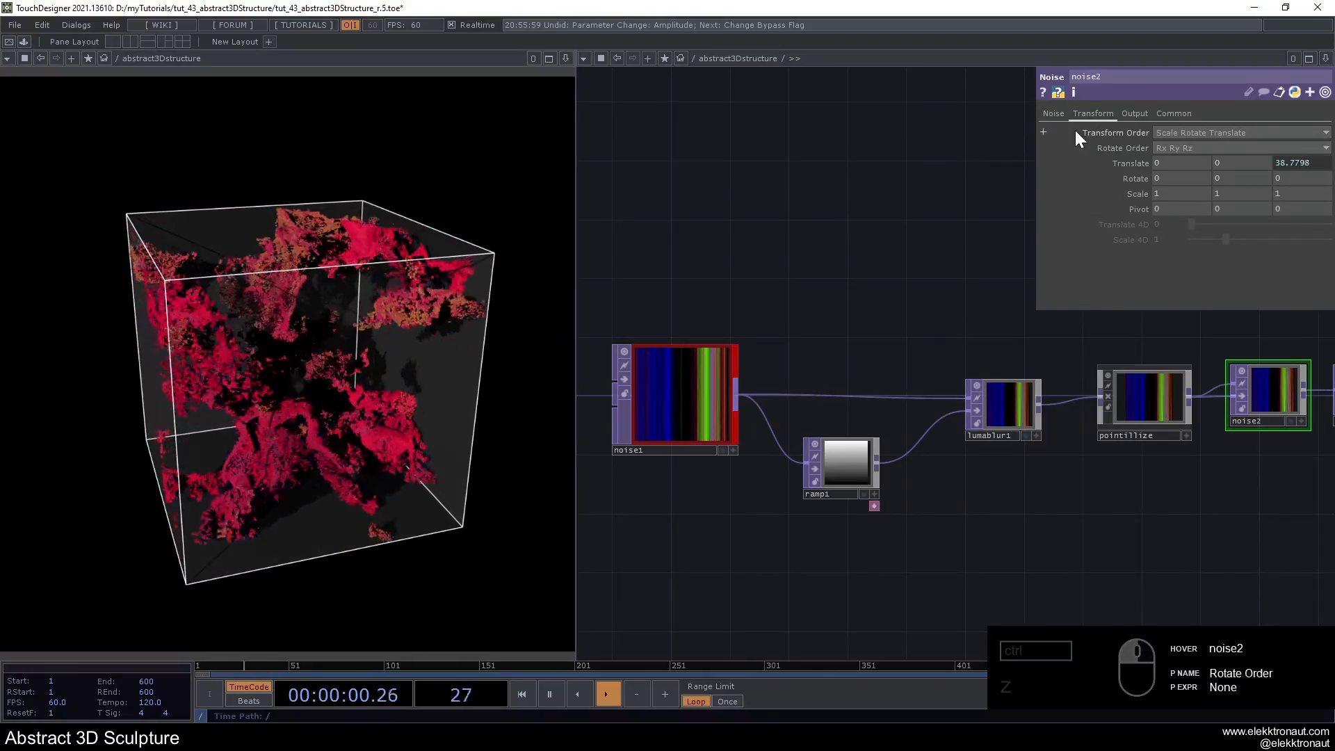
left_click(1053, 113)
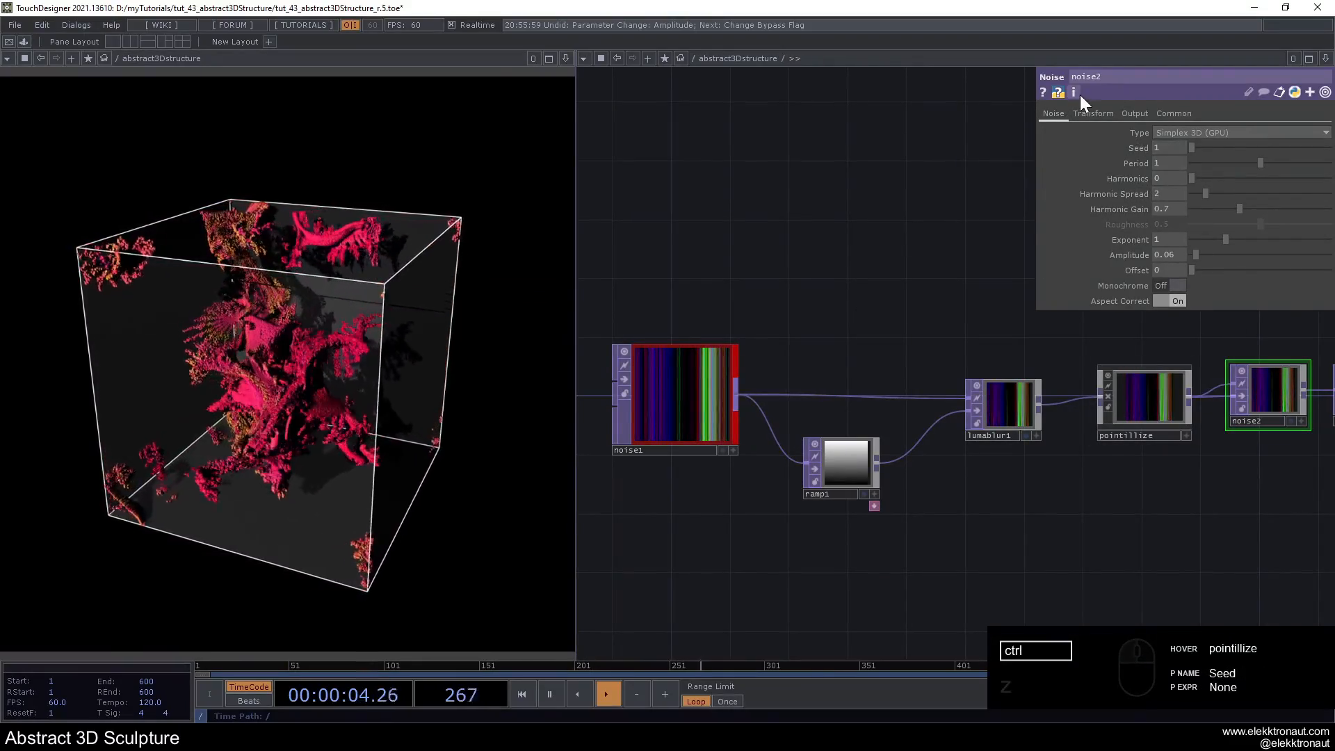
left_click(1242, 395)
- Check the Z Translate expression on noise1 and return to its noise settings
left_click(716, 395)
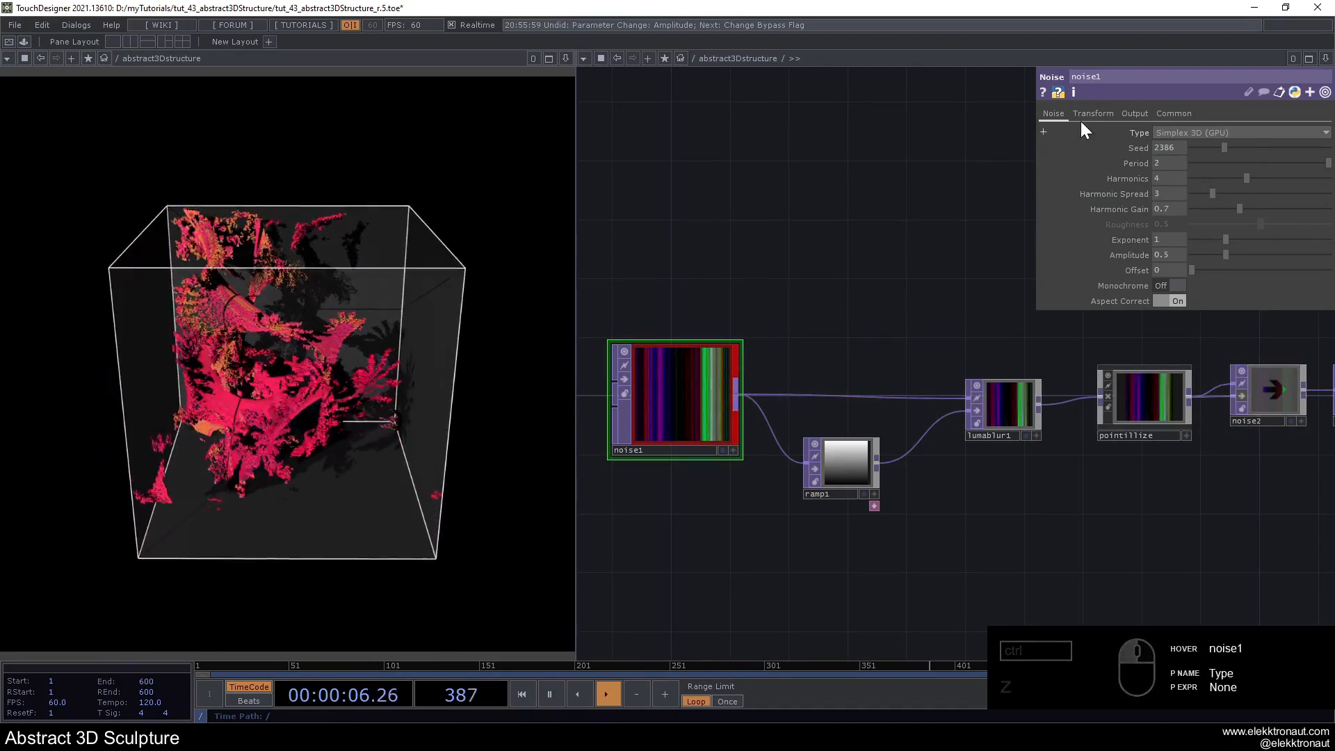
left_click(1092, 114)
left_click(1118, 163)
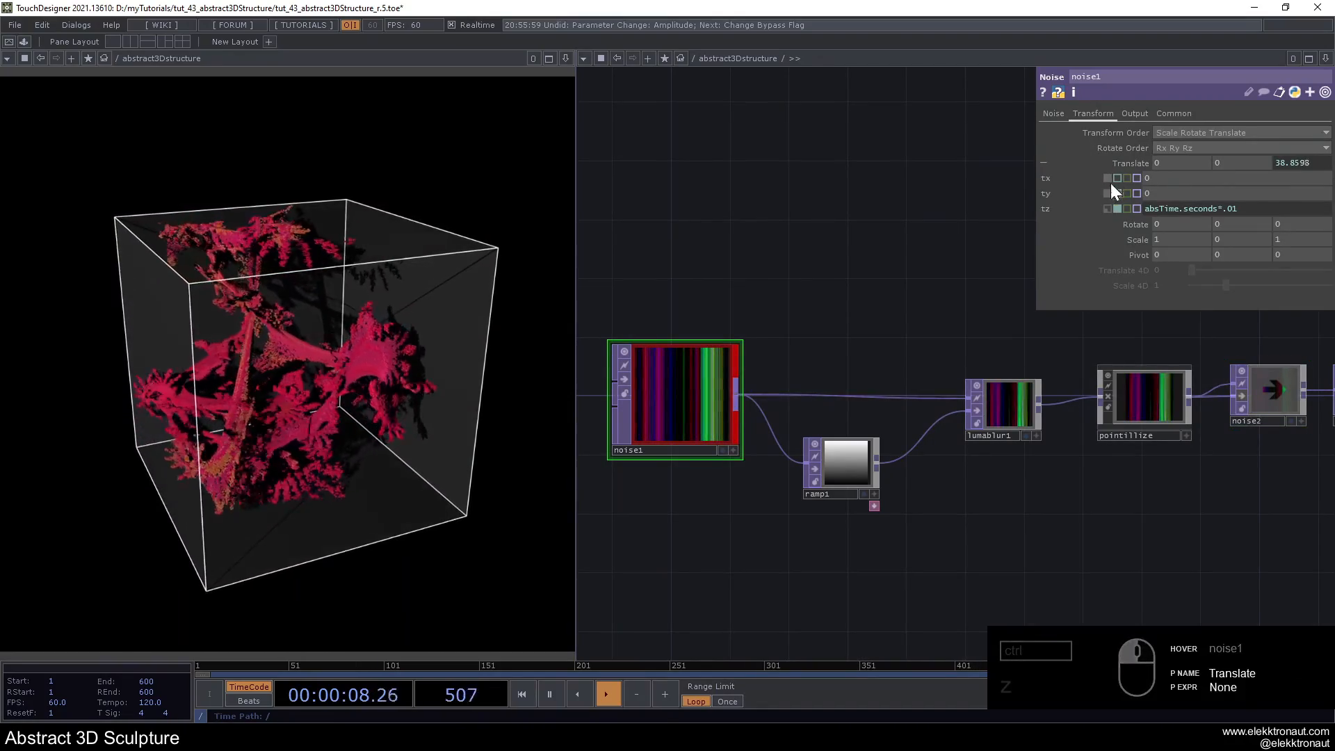
left_click(1108, 208)
left_click(1109, 163)
left_click(1064, 115)
- Examine the rendering section of the network with its camera, light, geometry and render nodes
middle_click_drag(769, 222, 852, 486)
left_click_drag(852, 487, 550, 608)
middle_click_drag(827, 445, 959, 426)
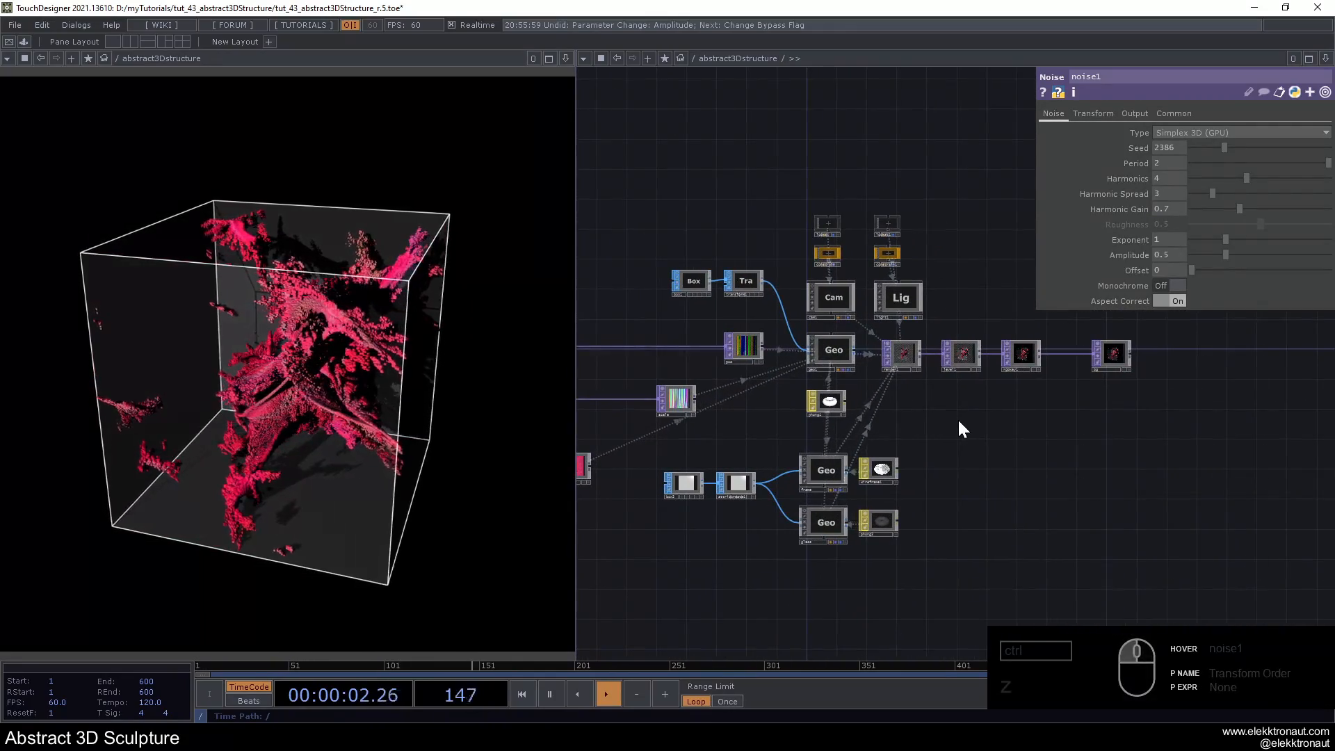